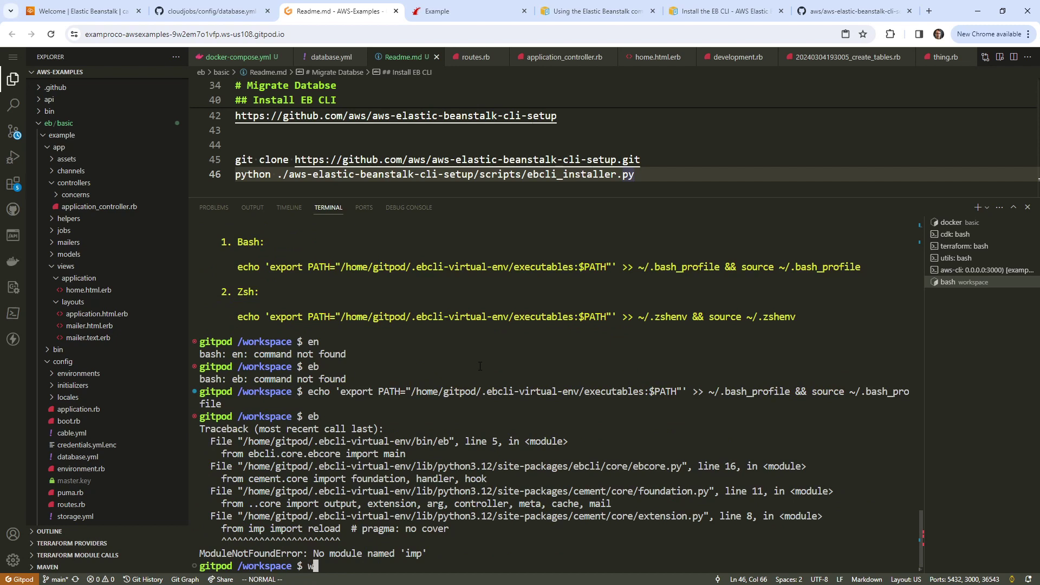
# Step: Locate eb with whereis eb and Google the ModuleNotFoundError: No module named 'imp' message
pyautogui.press('Return')
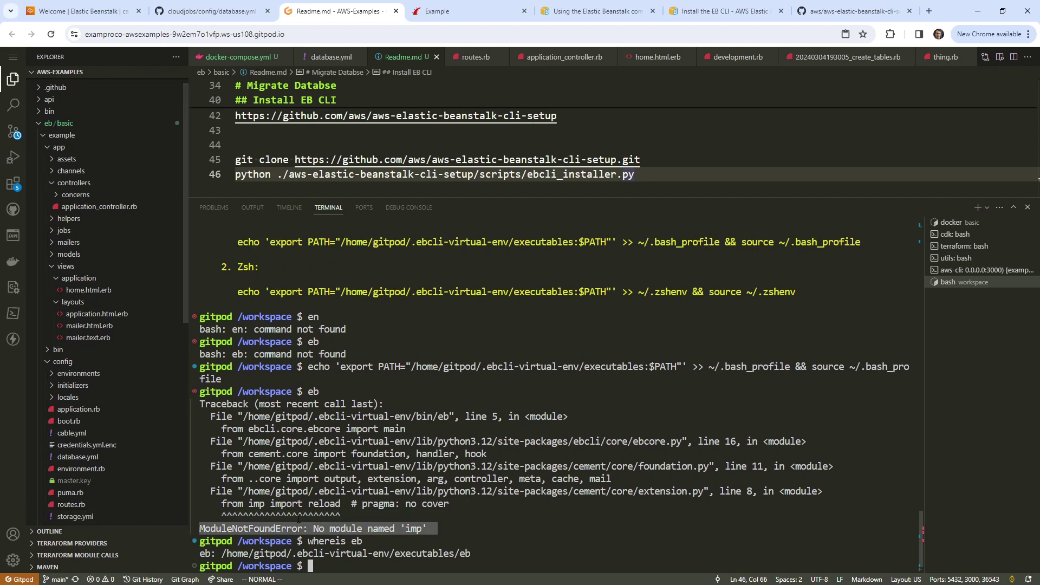
pyautogui.click(925, 12)
pyautogui.write("ModuleNotFoundError: No module named 'imp'")
pyautogui.press('Return')
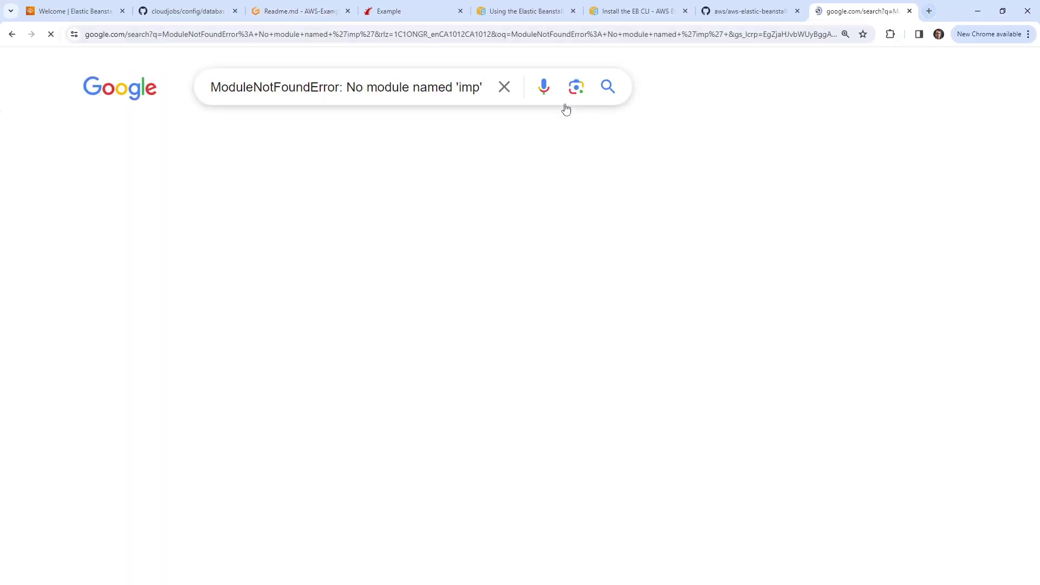
# Step: Prefix the search with 'eb' and open the Stack Overflow question about the imp error
pyautogui.moveTo(378, 87); pyautogui.dragTo(207, 86)
pyautogui.click(207, 86)
pyautogui.write('eb')
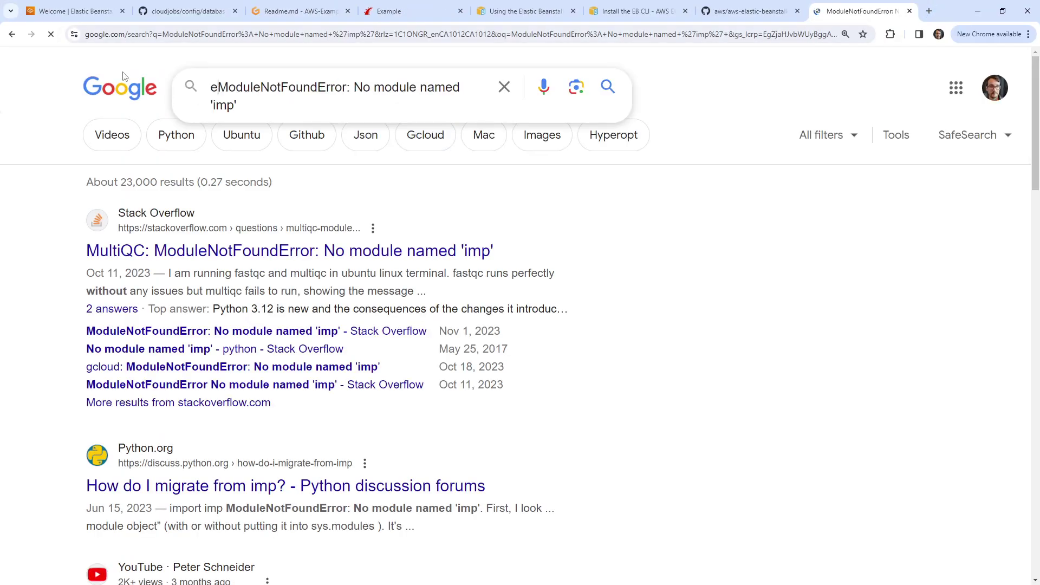
pyautogui.press('Return')
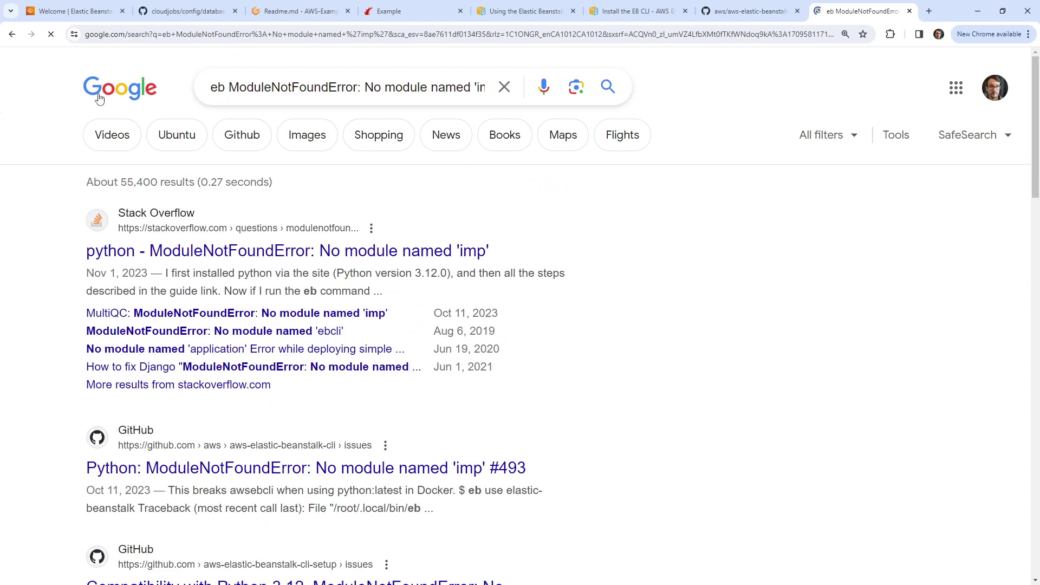
pyautogui.click(315, 252)
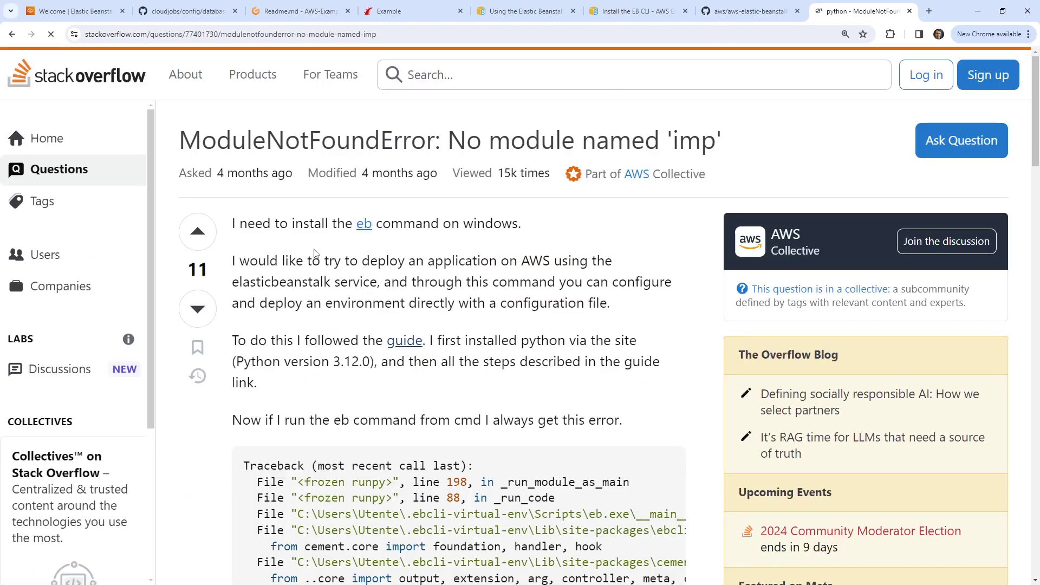
# Step: Read the answer blaming Python 3.12, highlighting the deprecation and supported-versions sentences
pyautogui.scroll(-15, 325, 252)
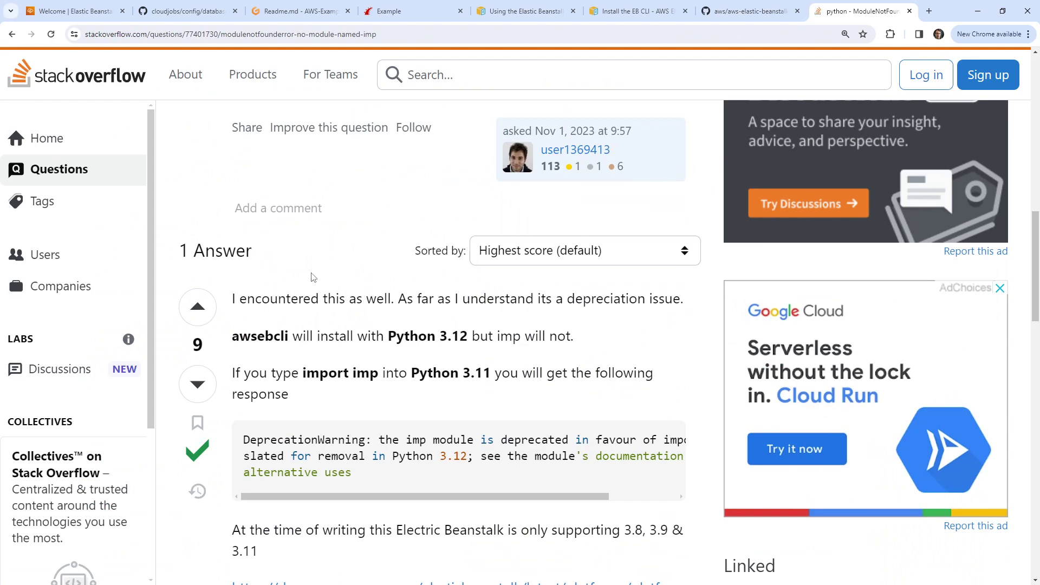
pyautogui.moveTo(320, 337); pyautogui.dragTo(588, 336)
pyautogui.moveTo(257, 372); pyautogui.dragTo(600, 374)
pyautogui.scroll(-4, 329, 340)
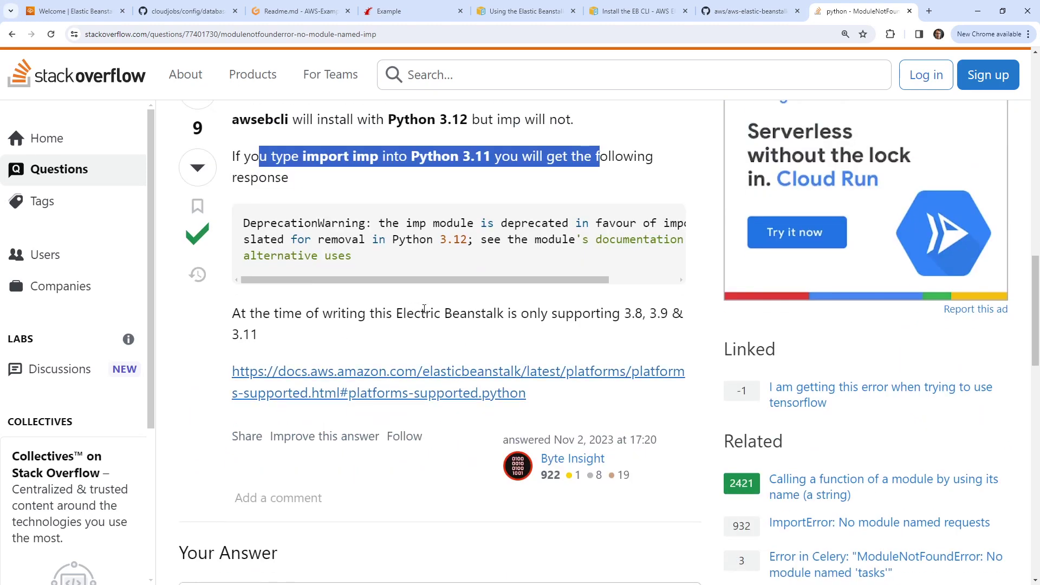
pyautogui.moveTo(424, 309); pyautogui.dragTo(687, 316)
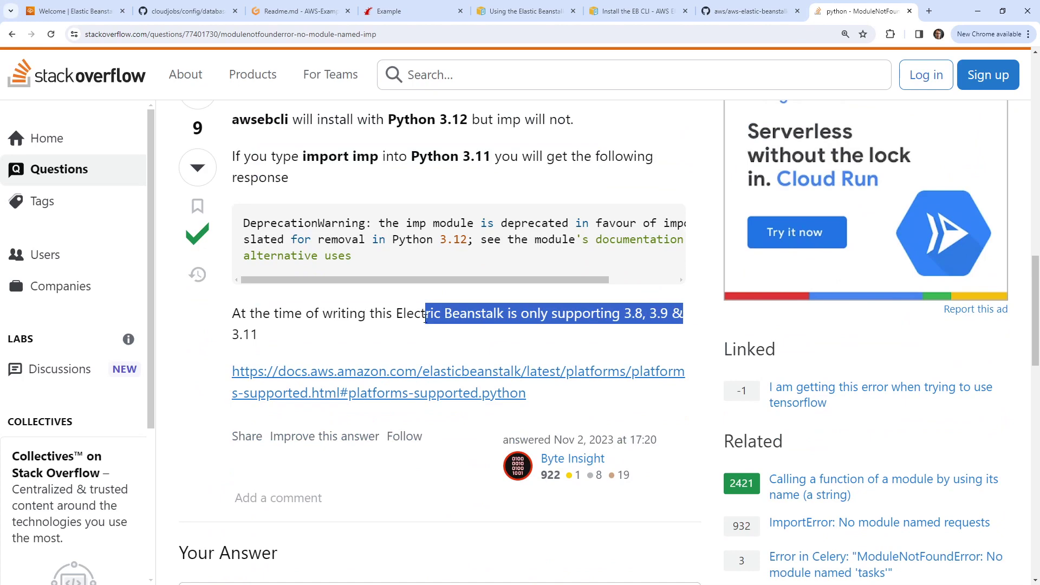
pyautogui.click(296, 11)
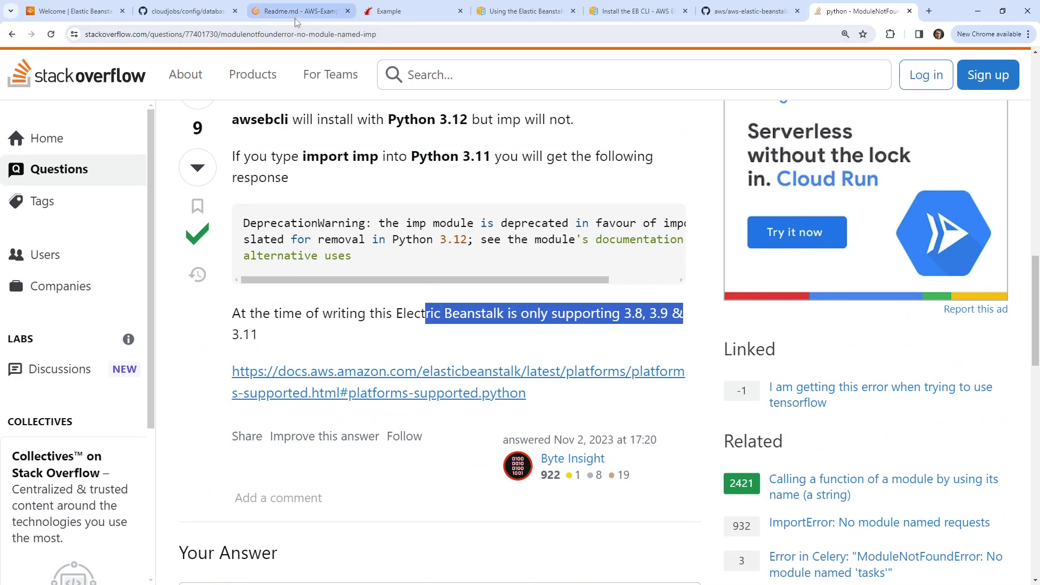
# Step: Confirm Gitpod runs Python 3.12.2 via python -v, quit with exit(), and close the bash terminal
pyautogui.write('python -v')
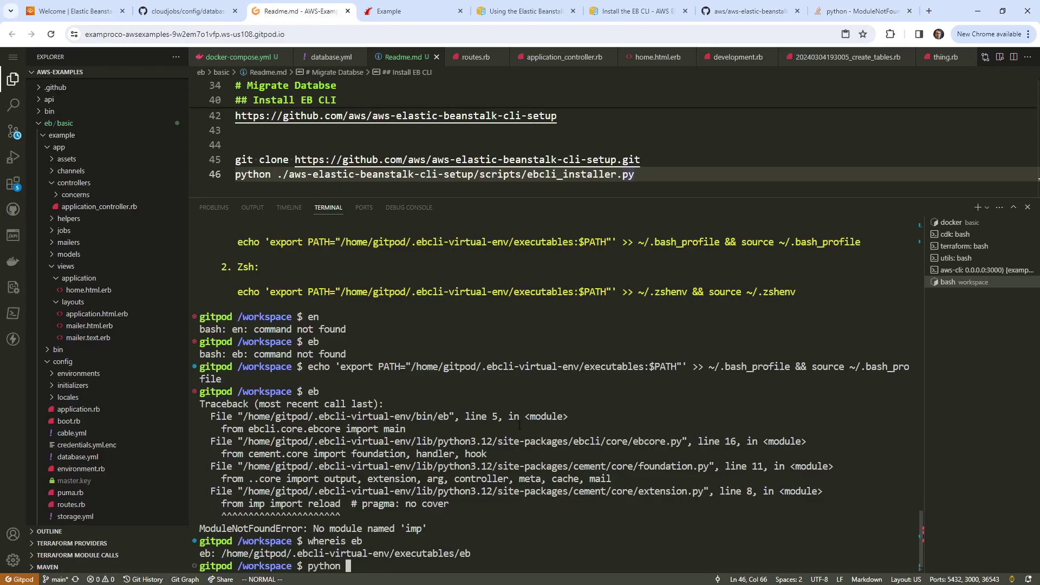
pyautogui.press('Return')
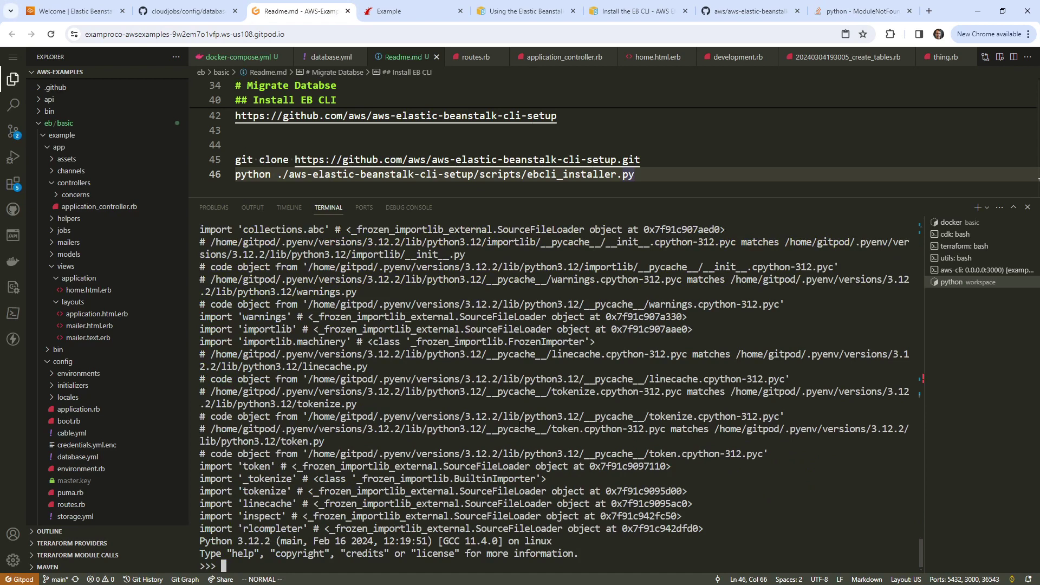
pyautogui.write('exit')
pyautogui.press('Return')
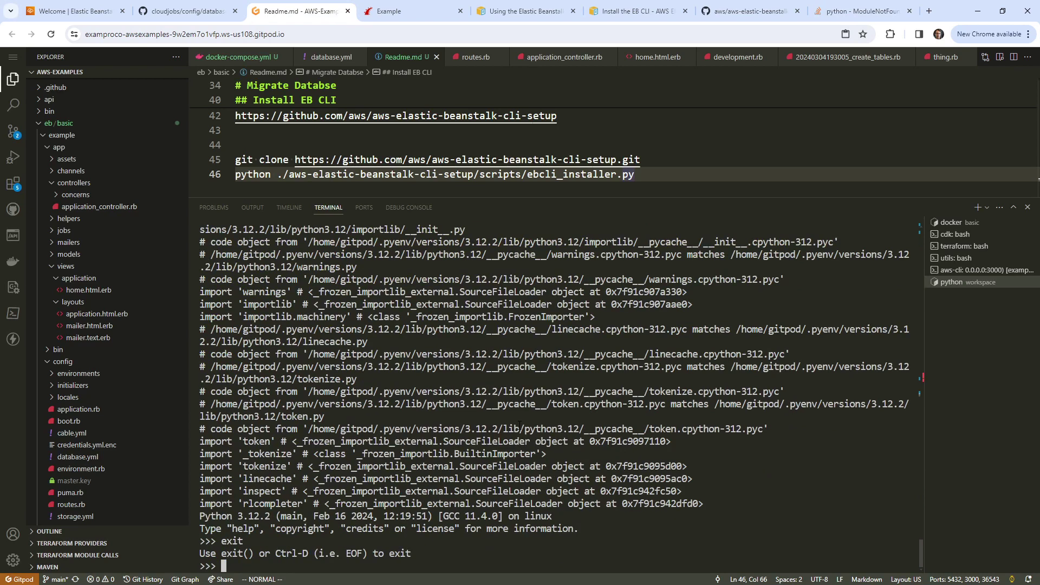
pyautogui.write('\\q')
pyautogui.press('Return')
pyautogui.hotkey('ctrl', 'c')
pyautogui.write('exit()')
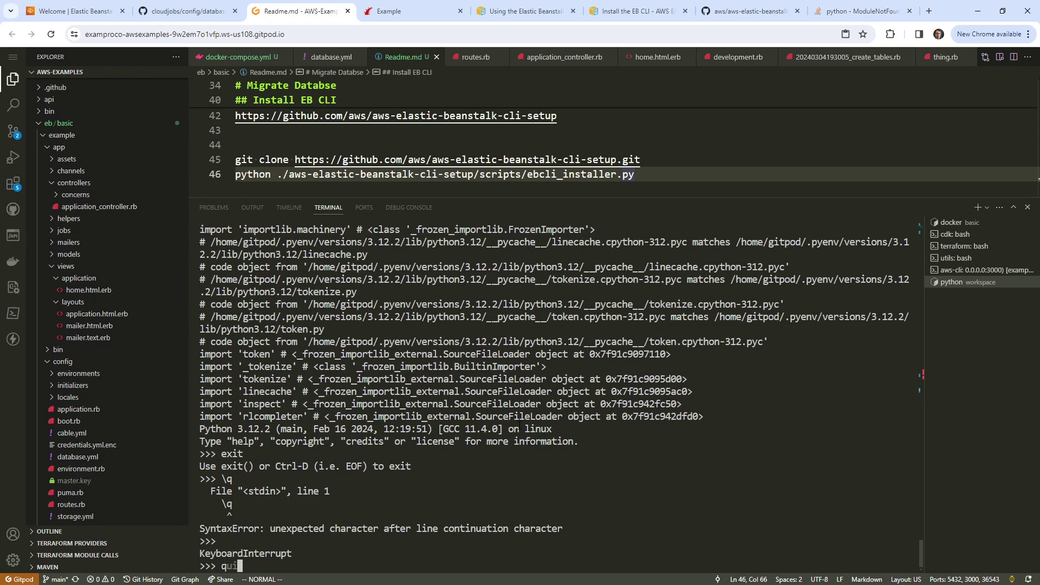
pyautogui.press('Return')
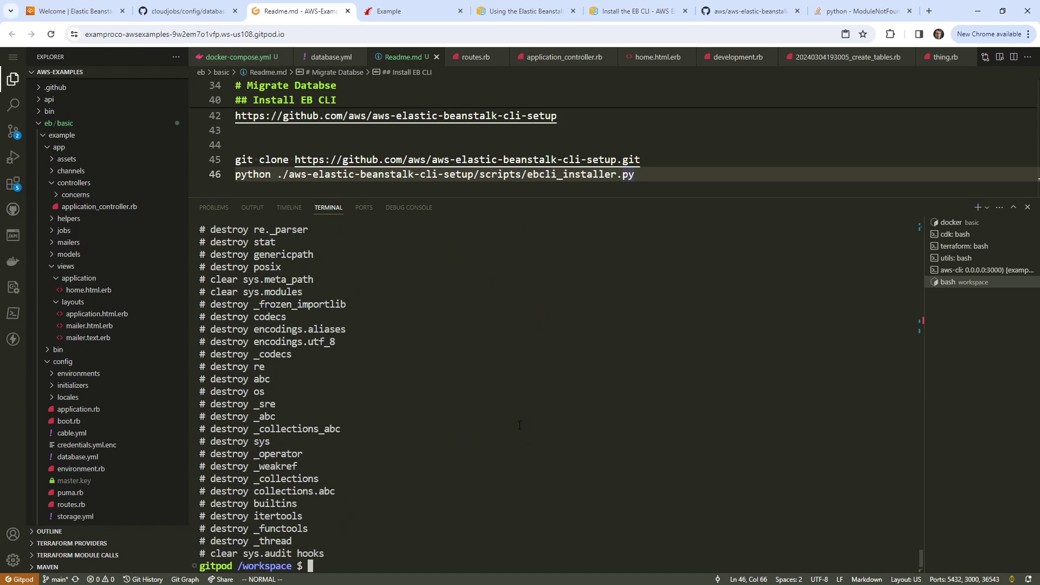
pyautogui.click(1028, 282)
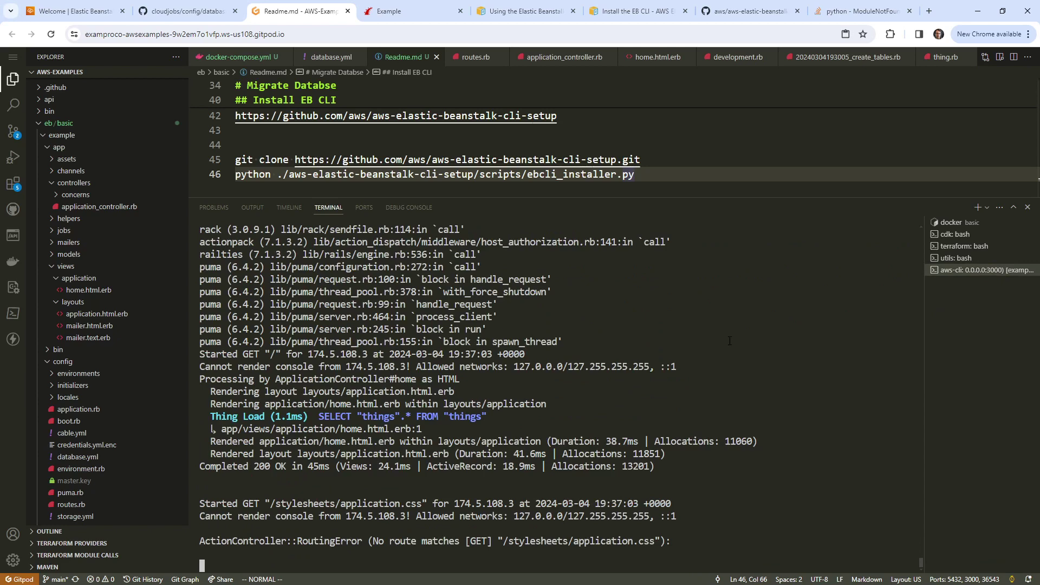
pyautogui.click(843, 16)
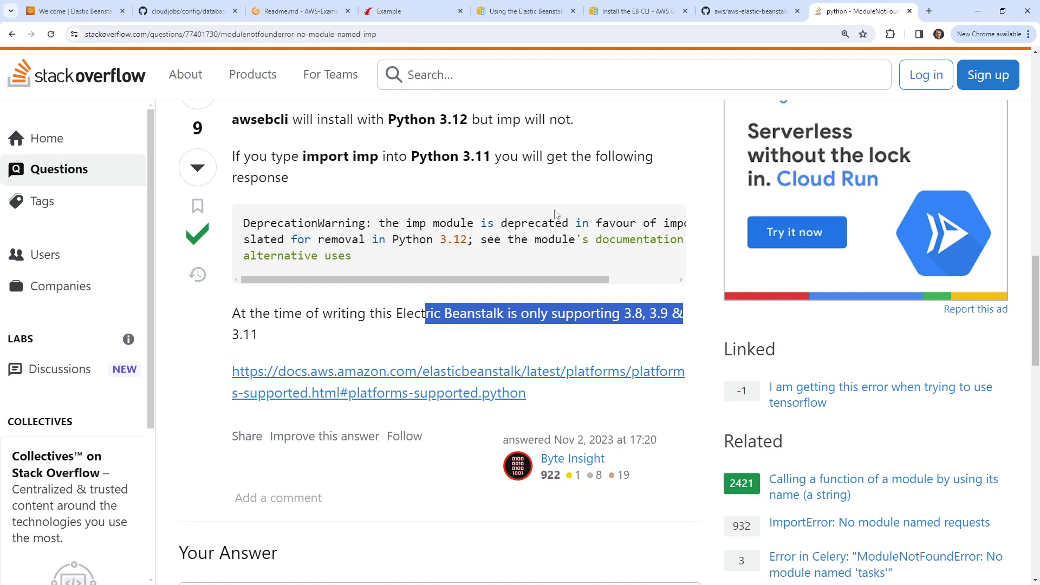
# Step: Recheck the Stack Overflow answer, then cycle through the docs tabs to the Elastic Beanstalk console
pyautogui.scroll(5, 532, 267)
pyautogui.scroll(-9, 532, 267)
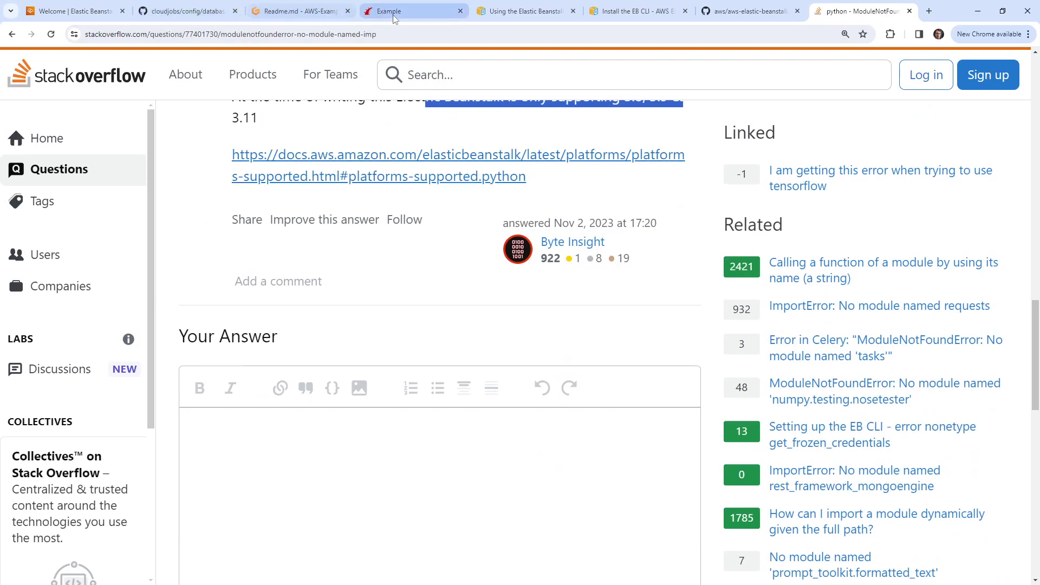
pyautogui.click(745, 12)
pyautogui.click(648, 14)
pyautogui.click(520, 14)
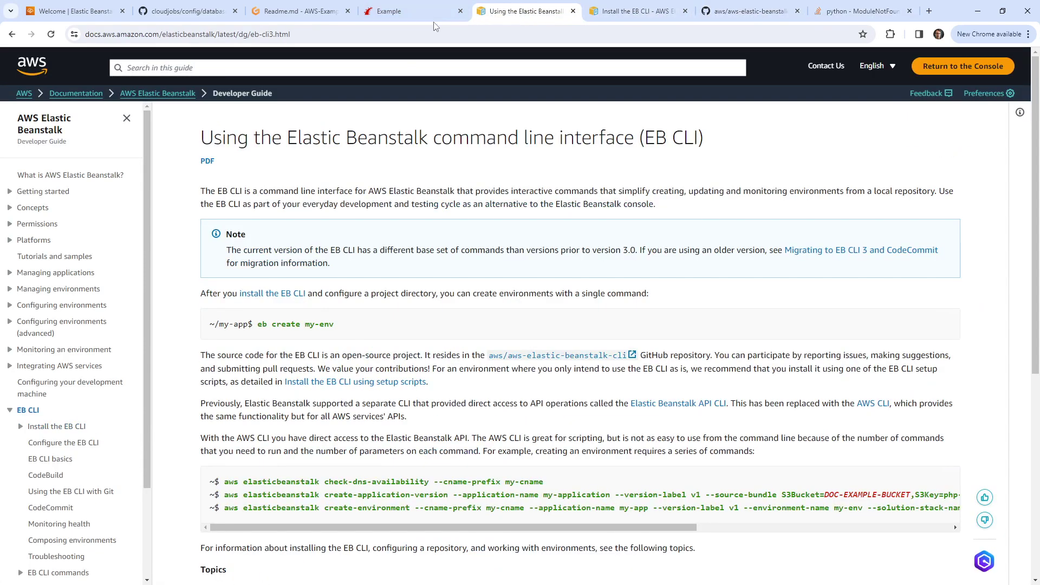
pyautogui.click(389, 12)
pyautogui.click(339, 13)
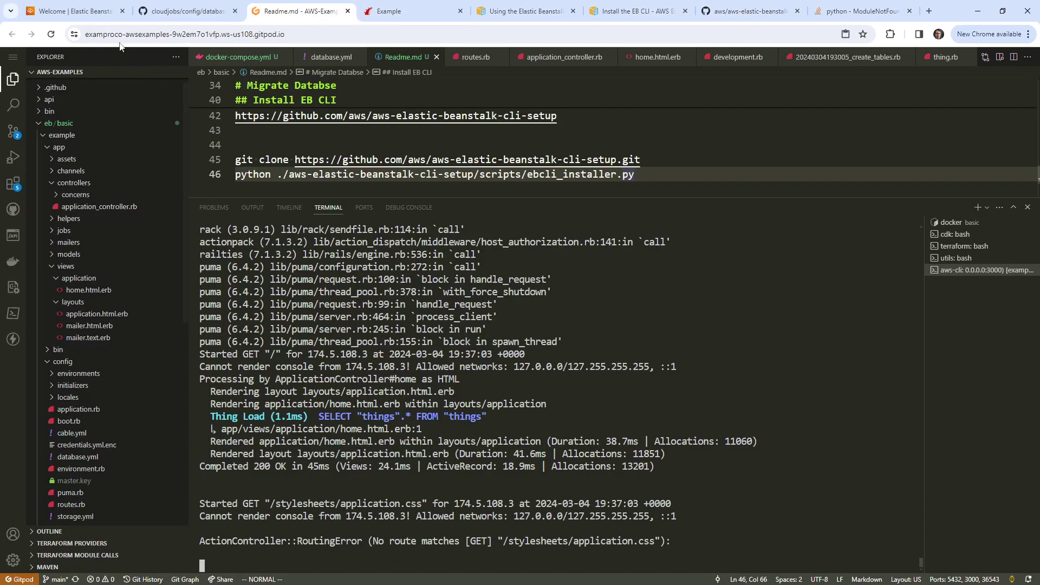
pyautogui.click(75, 11)
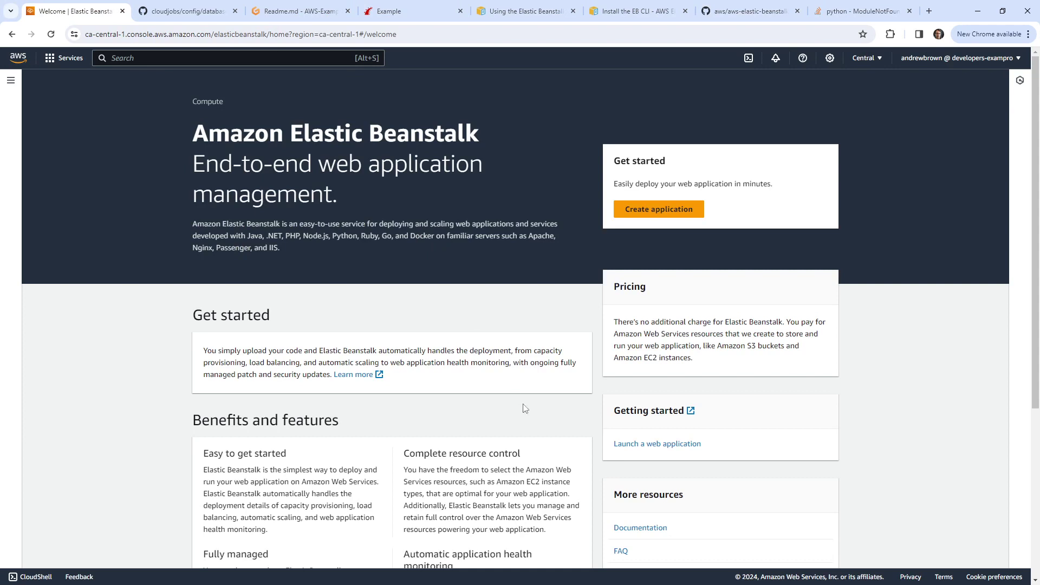
# Step: Start a new Elastic Beanstalk application and type its name, leaving the optional tags collapsed
pyautogui.click(662, 209)
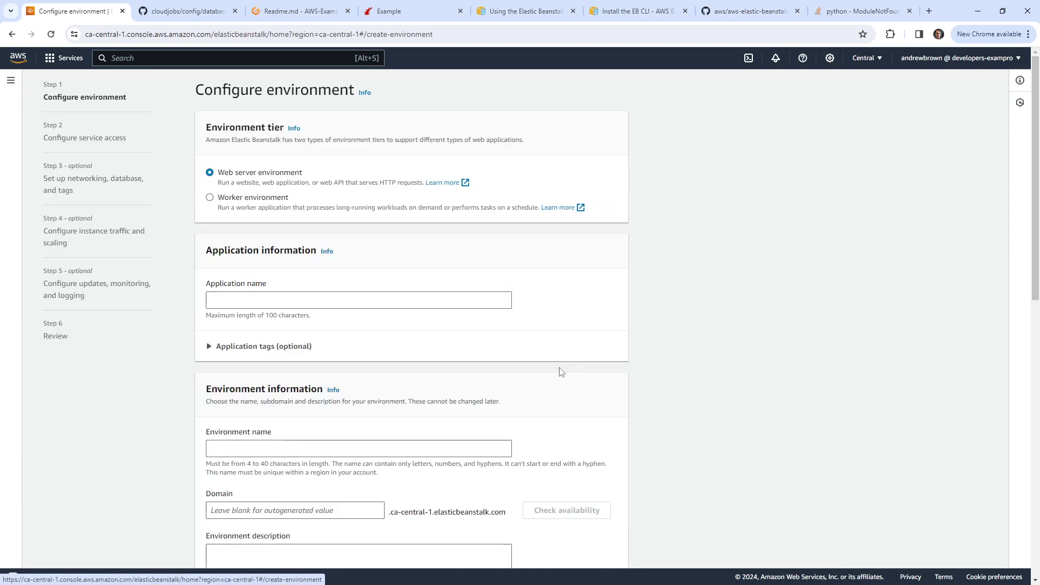
pyautogui.click(230, 297)
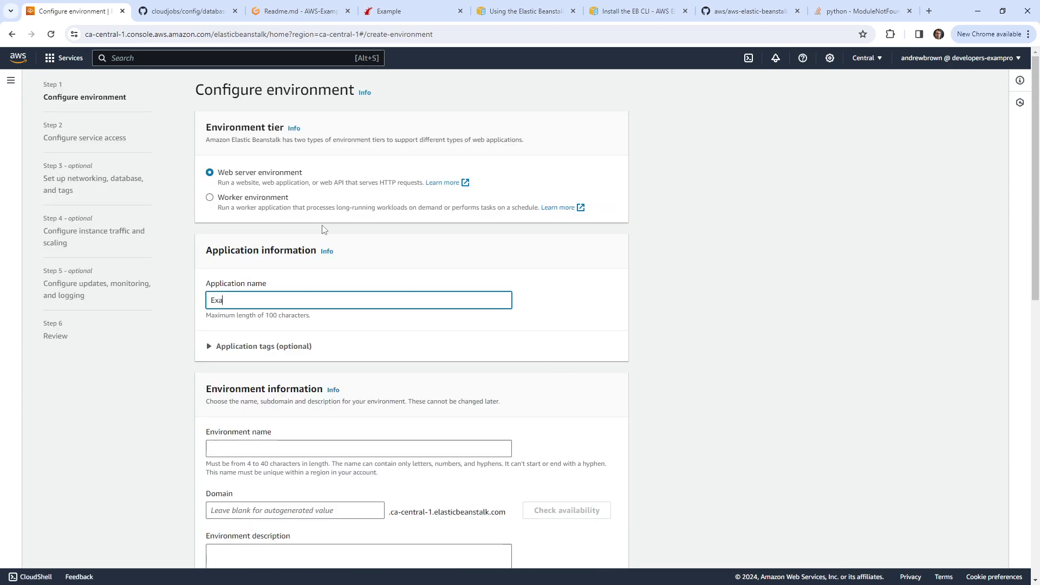
pyautogui.write('Exampls')
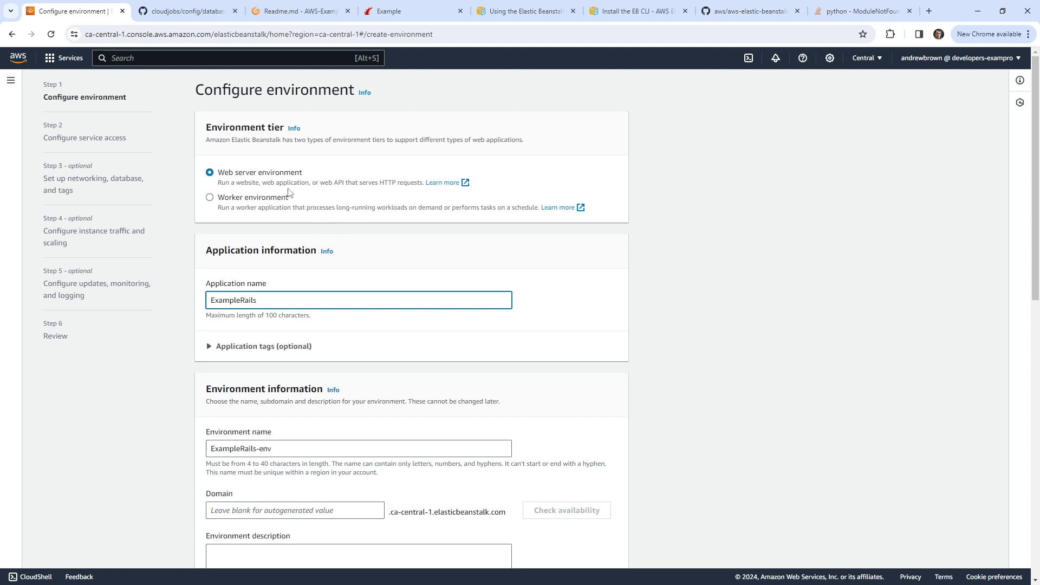
pyautogui.moveTo(229, 198); pyautogui.dragTo(289, 198)
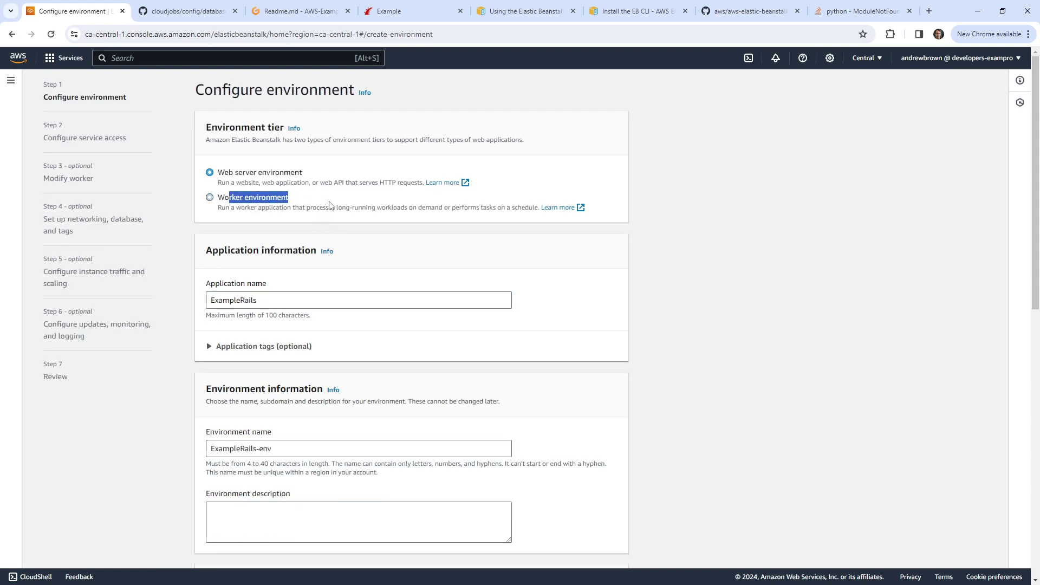
pyautogui.scroll(-1, 275, 305)
pyautogui.scroll(1, 275, 305)
pyautogui.scroll(-4, 277, 254)
pyautogui.scroll(1, 277, 252)
pyautogui.scroll(1, 277, 253)
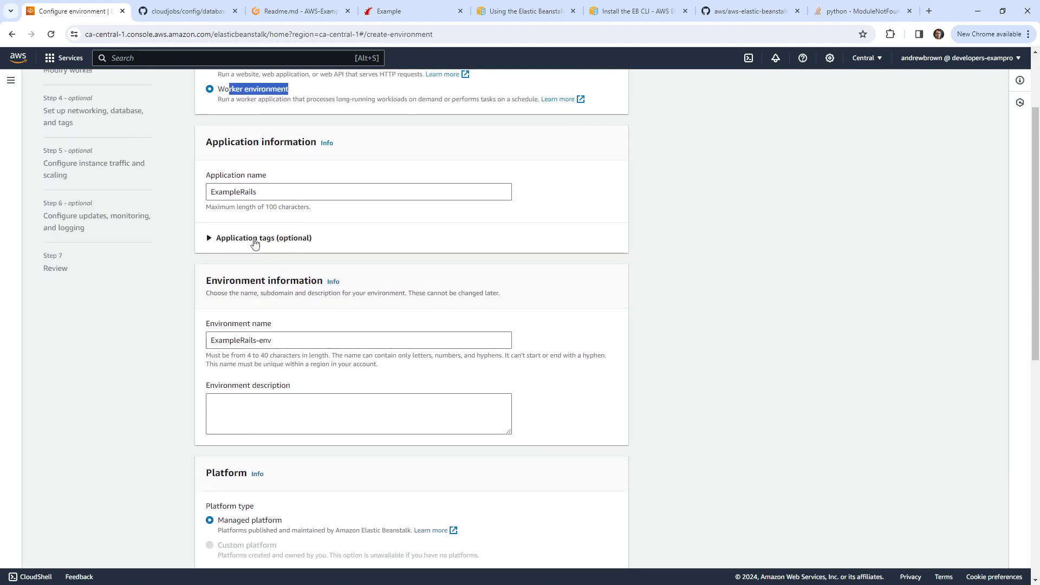
pyautogui.click(211, 239)
pyautogui.click(211, 238)
pyautogui.scroll(-2, 155, 384)
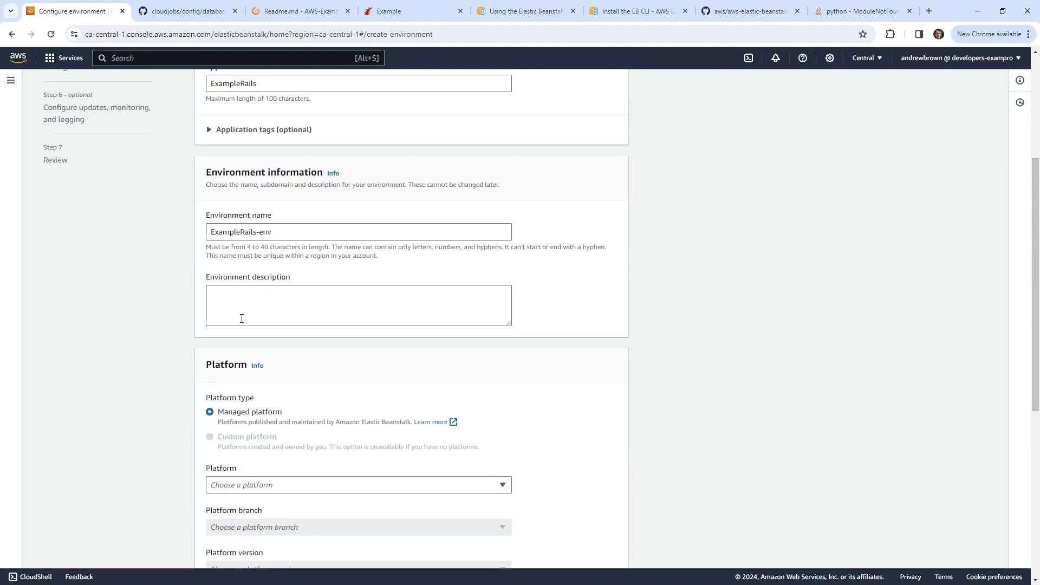
pyautogui.scroll(-2, 173, 327)
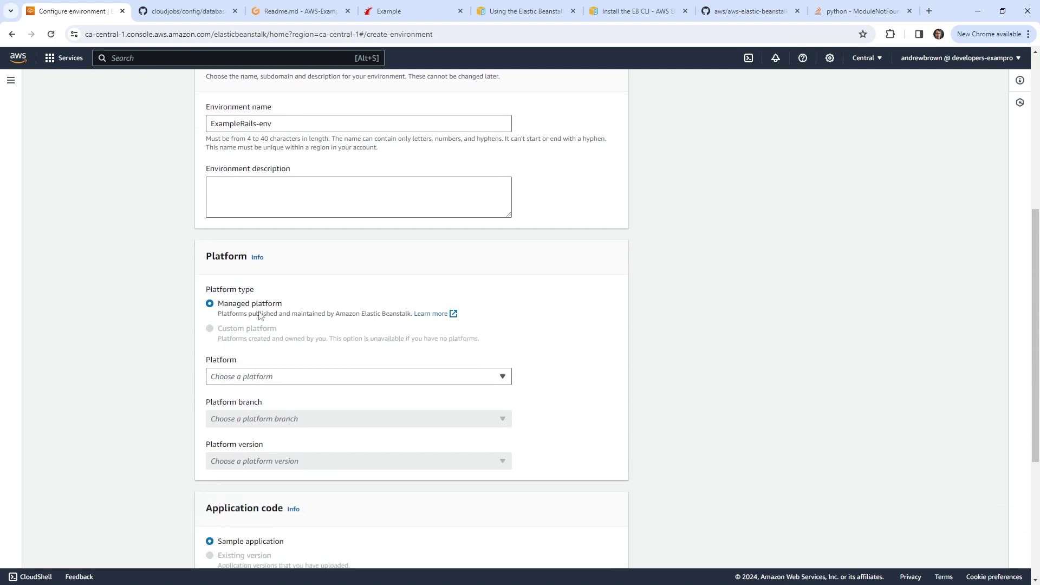
# Step: Choose the Ruby platform, branch Ruby 3.2 on Amazon Linux 2023, version 4.0.4 (Recommended)
pyautogui.click(287, 382)
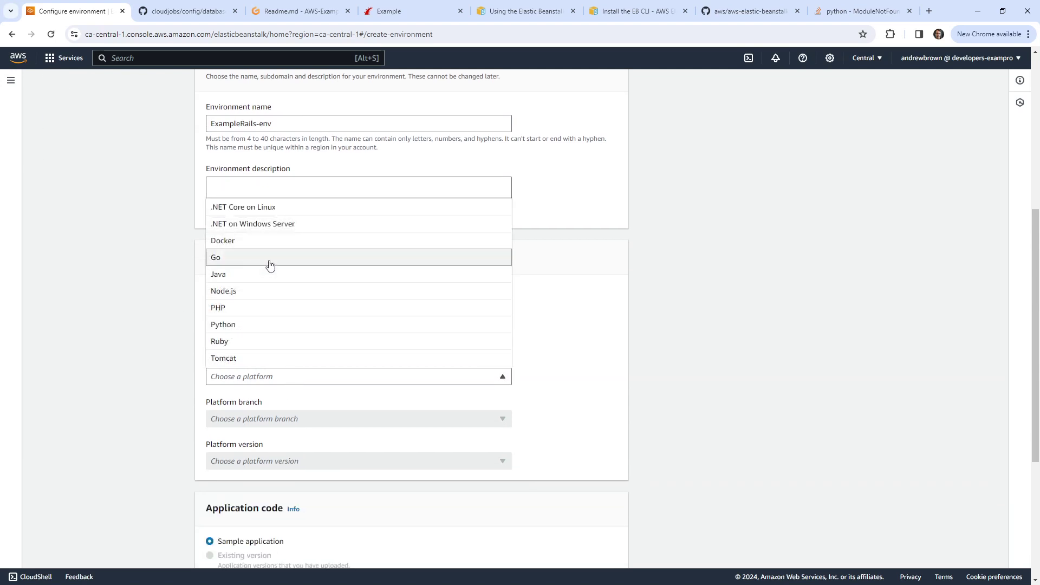
pyautogui.click(261, 341)
pyautogui.scroll(-2, 341, 332)
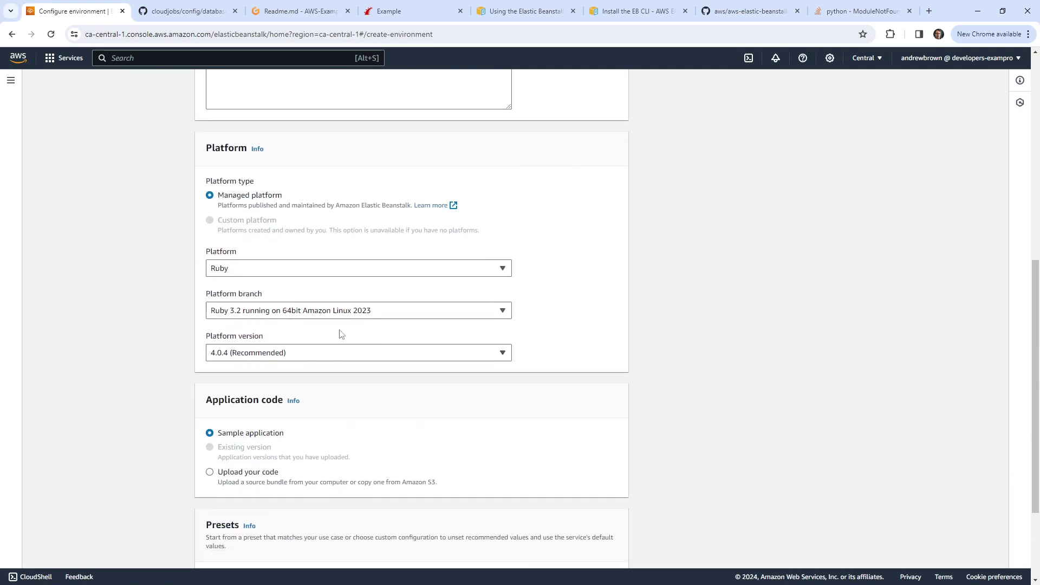
pyautogui.click(349, 312)
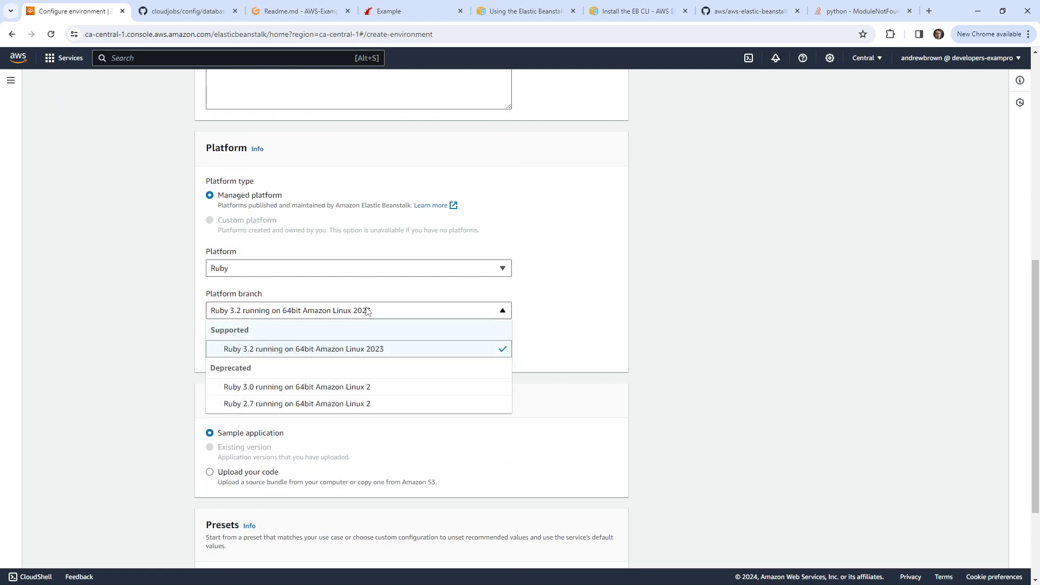
pyautogui.click(367, 310)
pyautogui.scroll(-1, 191, 320)
pyautogui.click(286, 301)
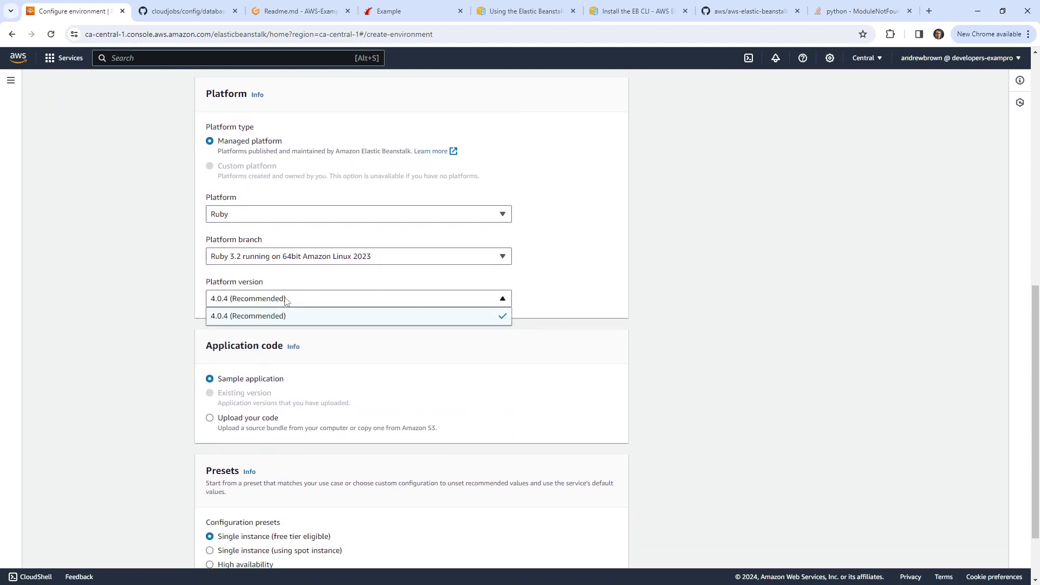
pyautogui.click(285, 299)
pyautogui.scroll(-1, 172, 323)
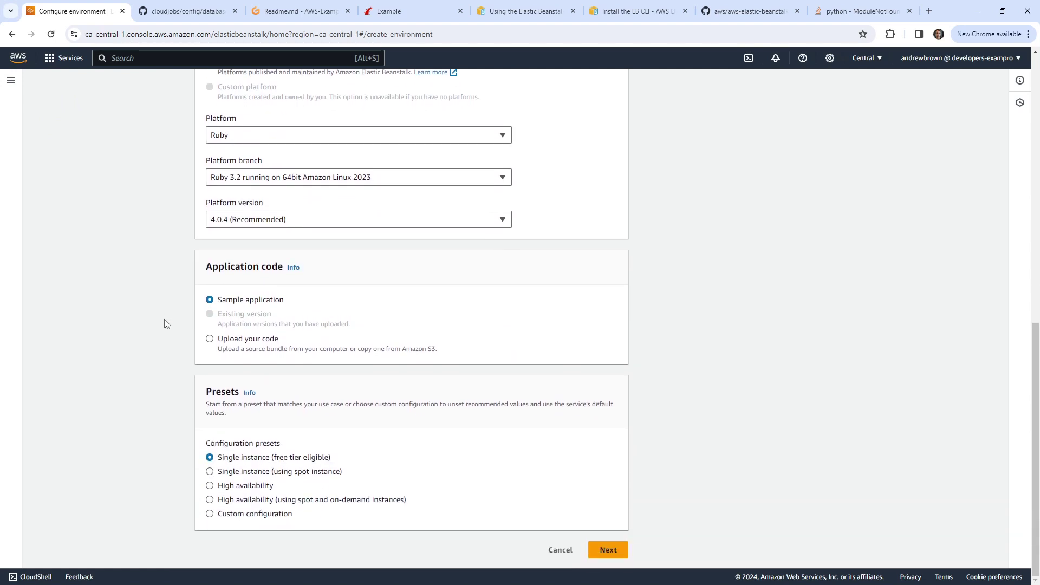
# Step: Select uploading your own application code and focus the Version label field
pyautogui.click(209, 338)
pyautogui.click(269, 394)
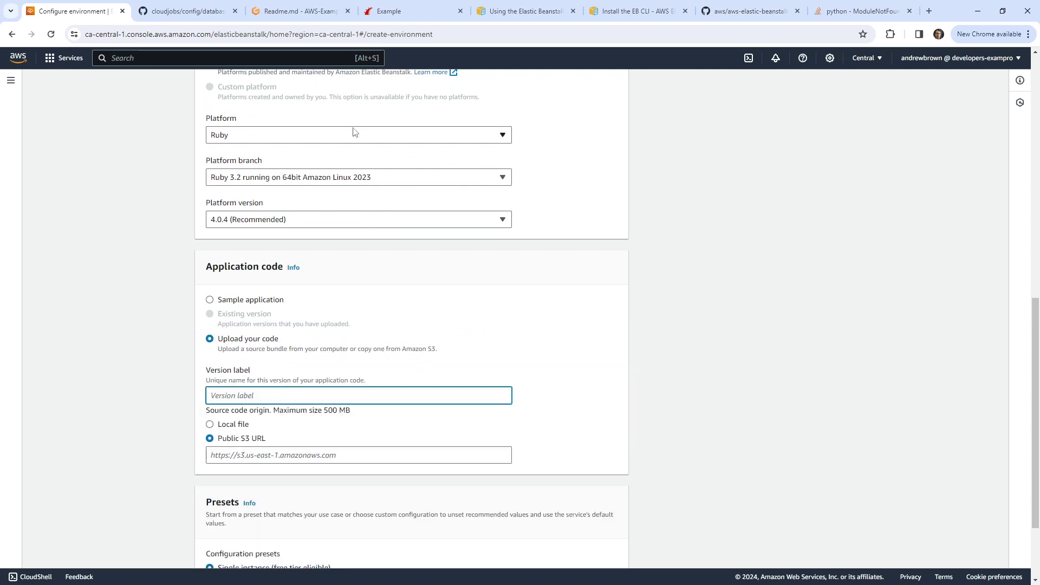
pyautogui.click(311, 15)
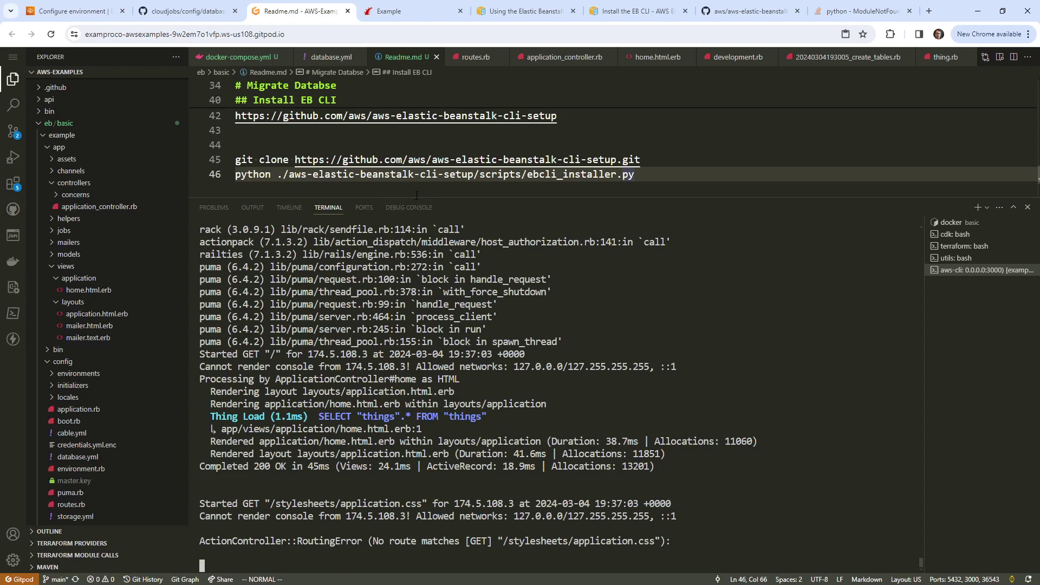
# Step: Enlarge the editor area and stage the two changed files in Source Control
pyautogui.moveTo(420, 196); pyautogui.dragTo(420, 328)
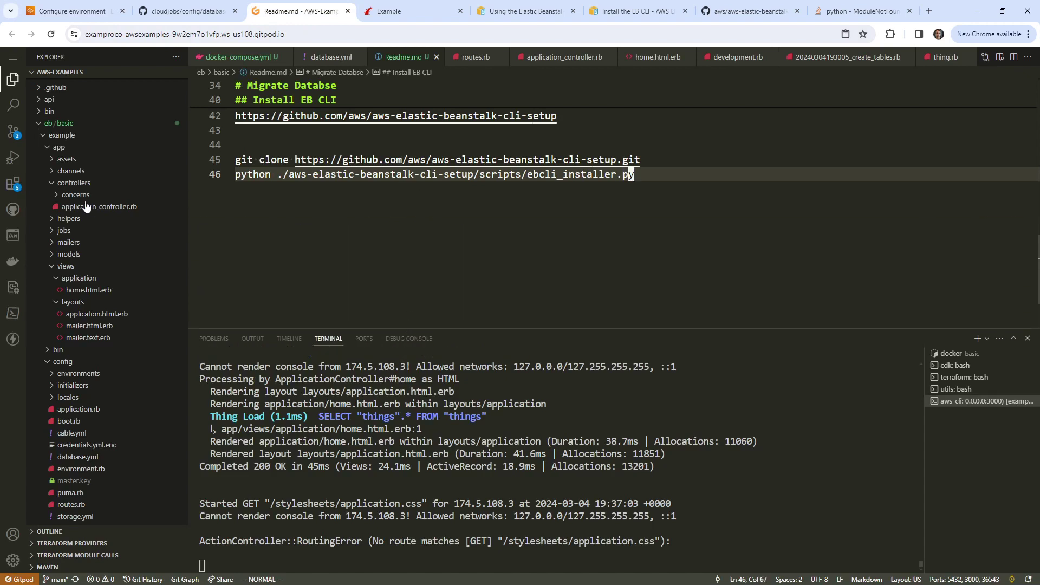
pyautogui.click(13, 131)
pyautogui.click(167, 112)
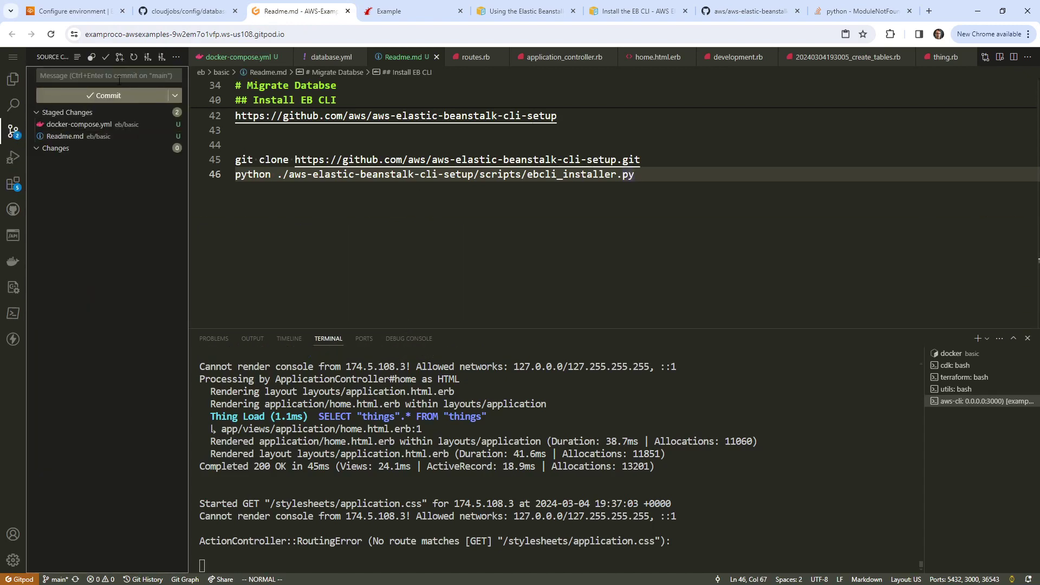
pyautogui.click(120, 76)
pyautogui.write('sa')
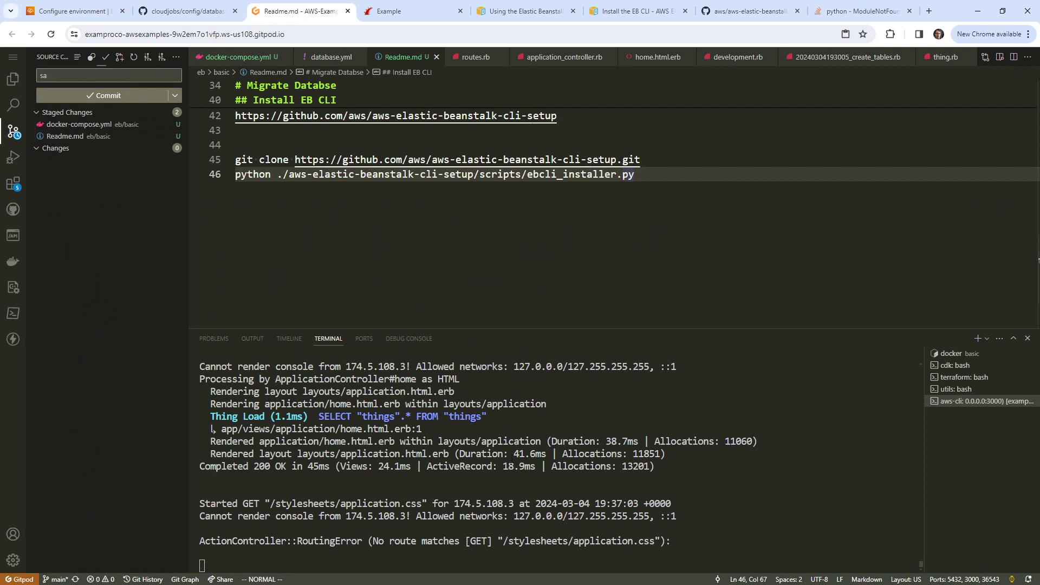
pyautogui.click(591, 471)
pyautogui.click(950, 365)
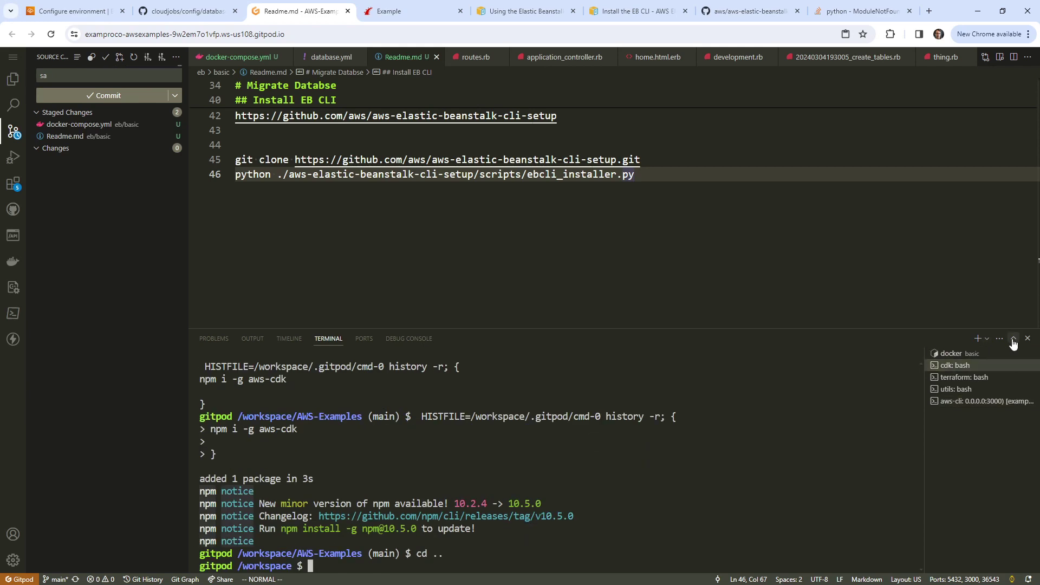
# Step: In a new bash terminal, enter eb/basic/example and list its files including hidden ones
pyautogui.click(978, 338)
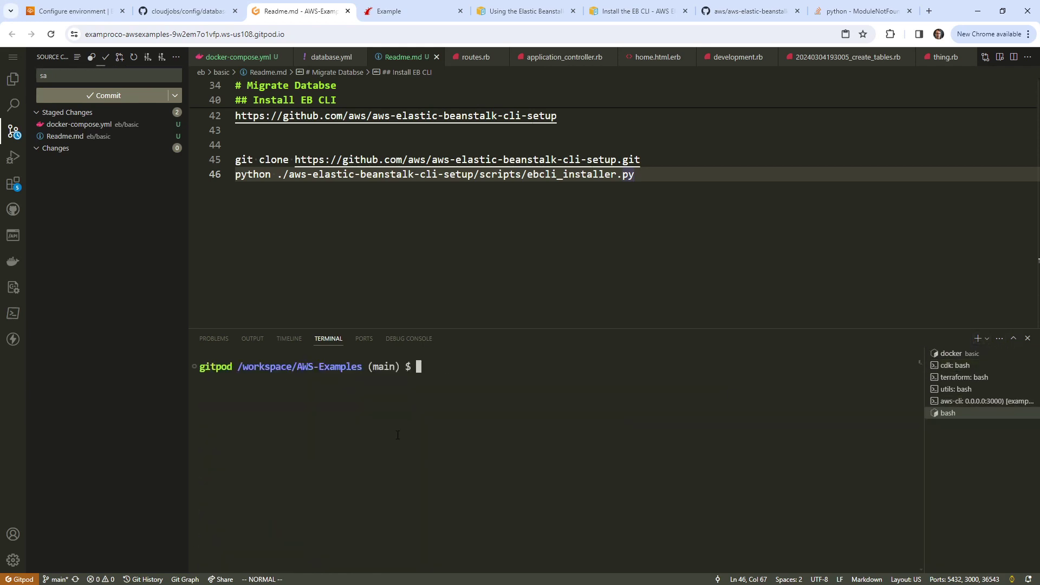
pyautogui.write('cd eb/bas')
pyautogui.press('Tab')
pyautogui.write('ex')
pyautogui.press('Tab')
pyautogui.press('Return')
pyautogui.write('ls')
pyautogui.press('Return')
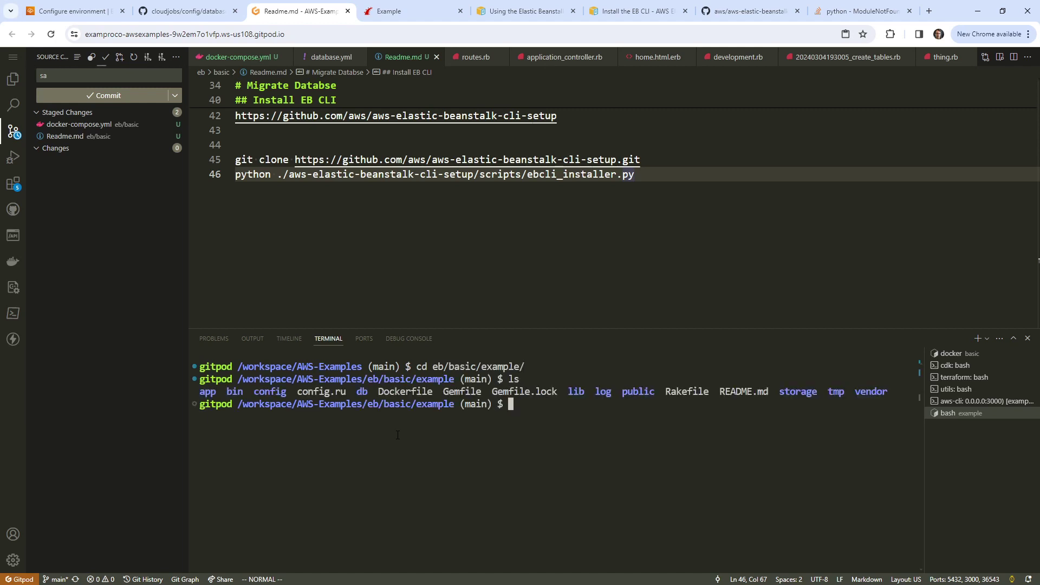
pyautogui.write('ls -la')
pyautogui.press('Return')
# Step: Delete the example app's nested git repository with rm -rf .git
pyautogui.write('rmg')
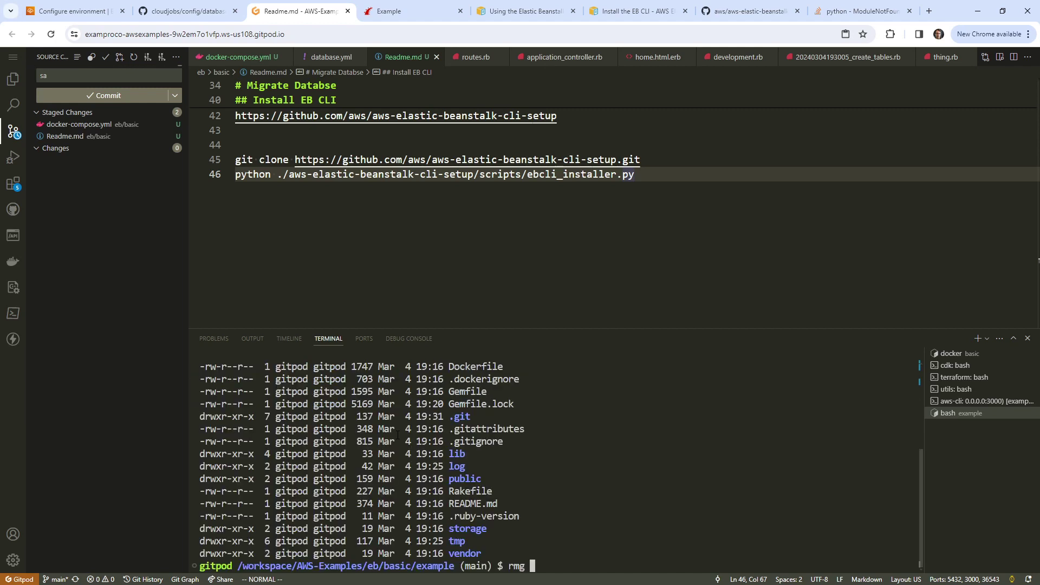
pyautogui.press('BackSpace')
pyautogui.press('BackSpace')
pyautogui.write('.git')
pyautogui.press('Home')
pyautogui.press('Right')
pyautogui.press('Right')
pyautogui.write('-rf')
pyautogui.press('Return')
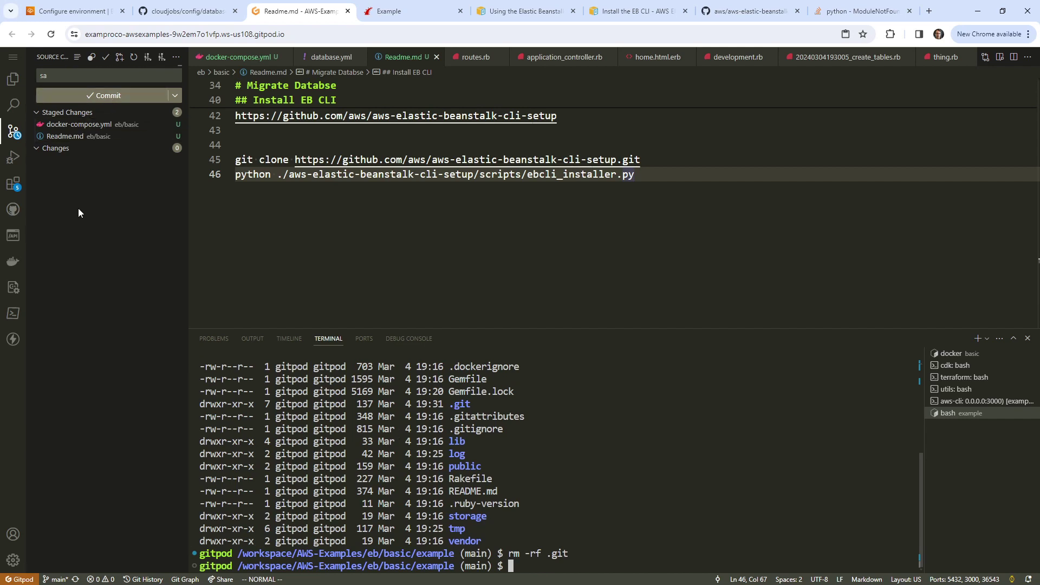
# Step: Move back up to the AWS-Examples repository root
pyautogui.write('cd ..')
pyautogui.press('Return')
pyautogui.write('cd..')
pyautogui.press('Return')
pyautogui.write('cd ..')
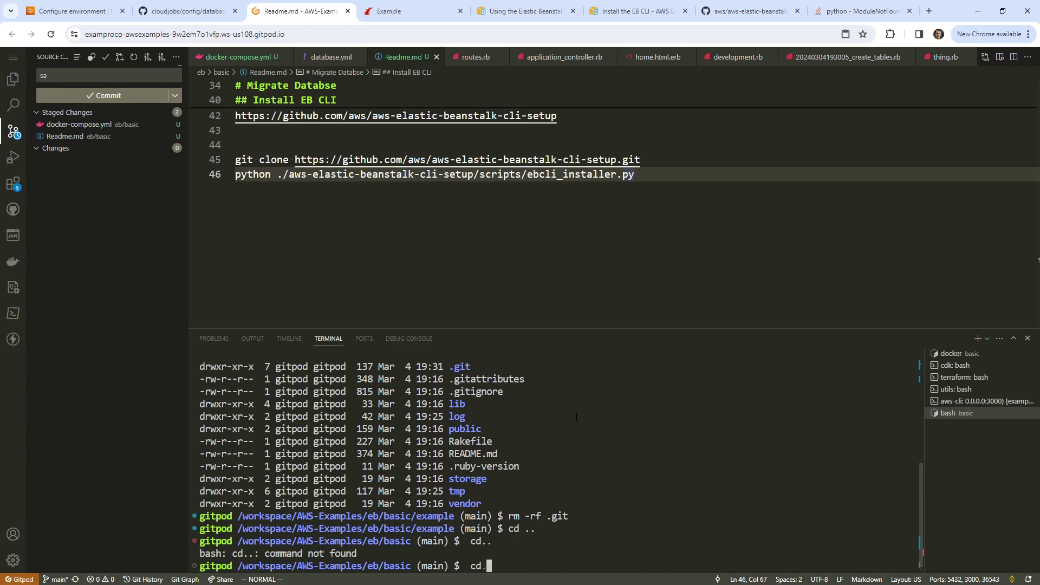
pyautogui.press('Return')
pyautogui.write('cd ..')
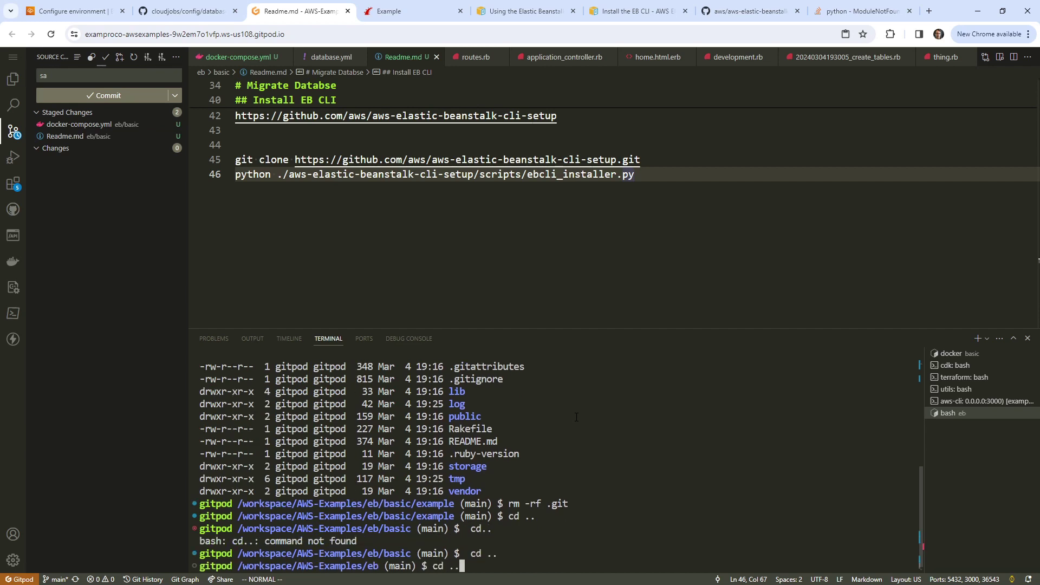
pyautogui.press('Return')
# Step: Check git status and stage all changes with git add
pyautogui.write('git status')
pyautogui.press('Return')
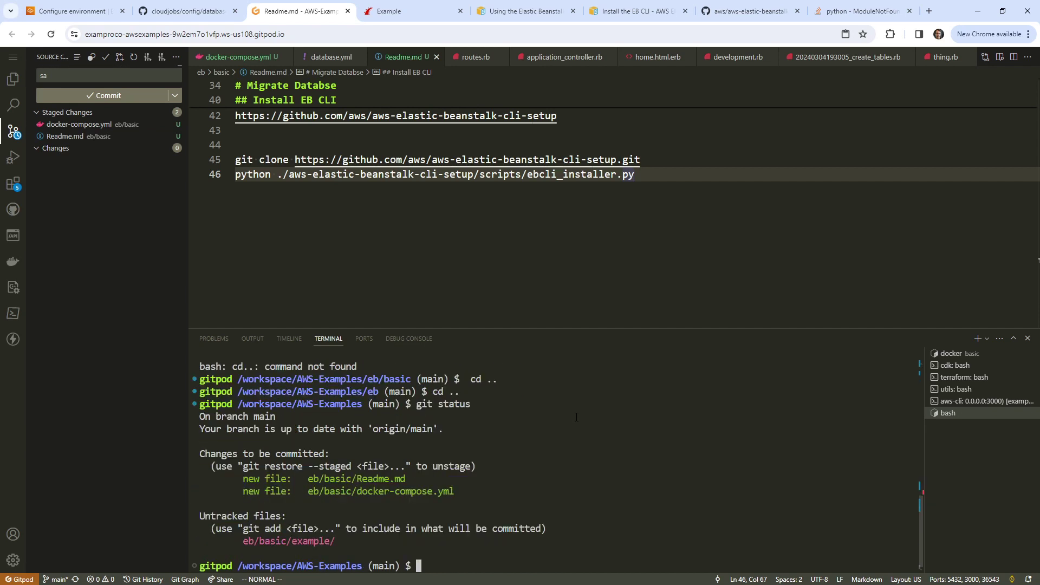
pyautogui.write('git add .')
pyautogui.press('Return')
pyautogui.write('git status')
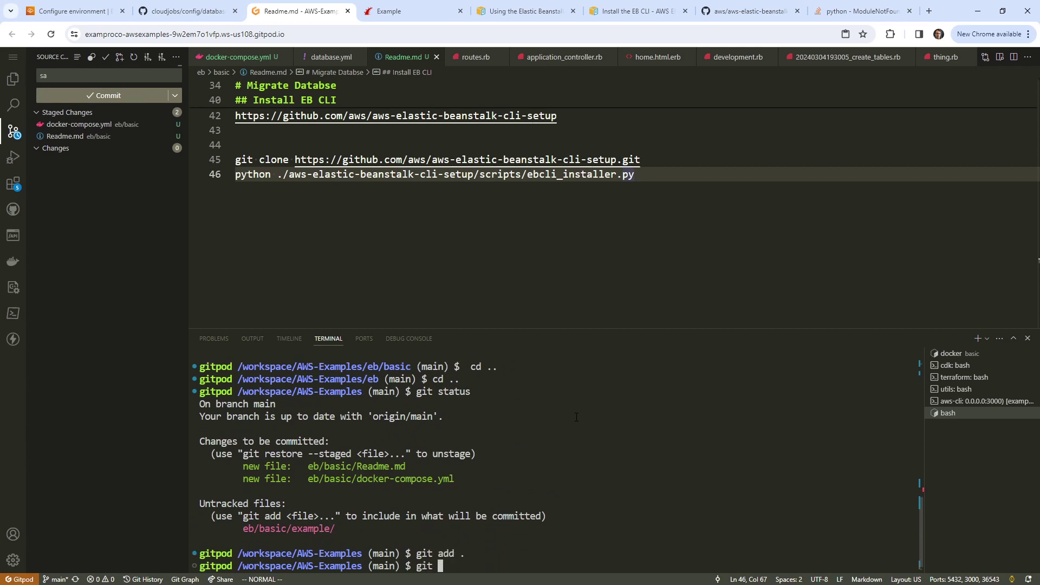
pyautogui.press('Return')
pyautogui.write('git add .')
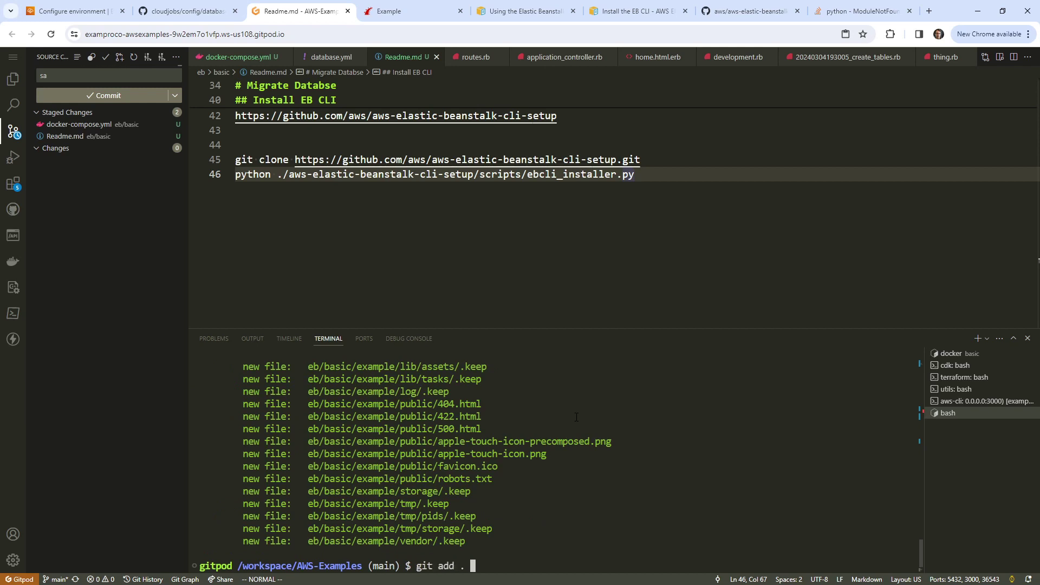
pyautogui.press('Return')
# Step: Commit the files as 'create rails app' and view the running Example app page
pyautogui.write('git commi')
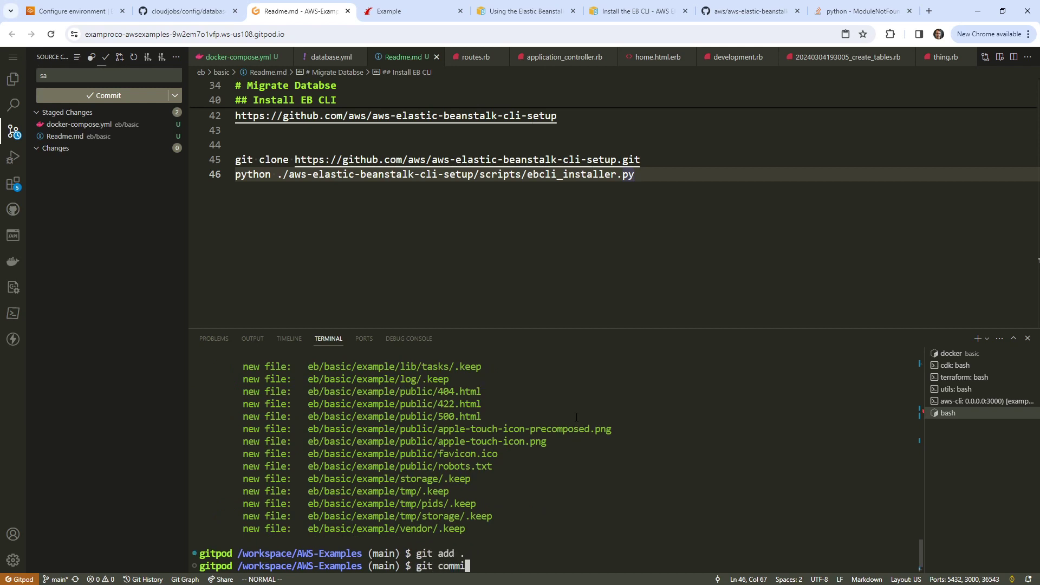
pyautogui.write("t -m 'create rails app'")
pyautogui.press('Return')
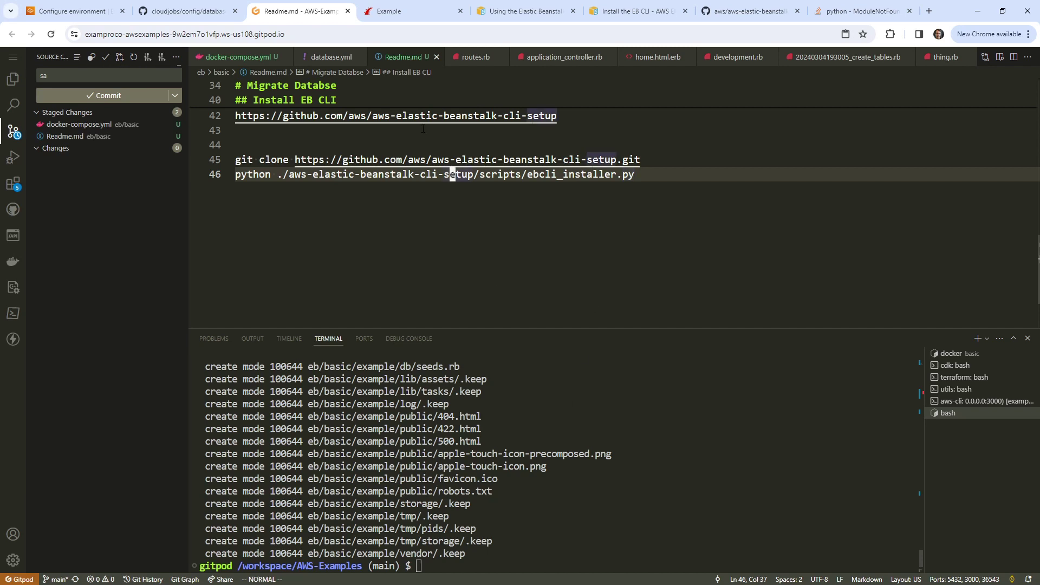
pyautogui.click(337, 137)
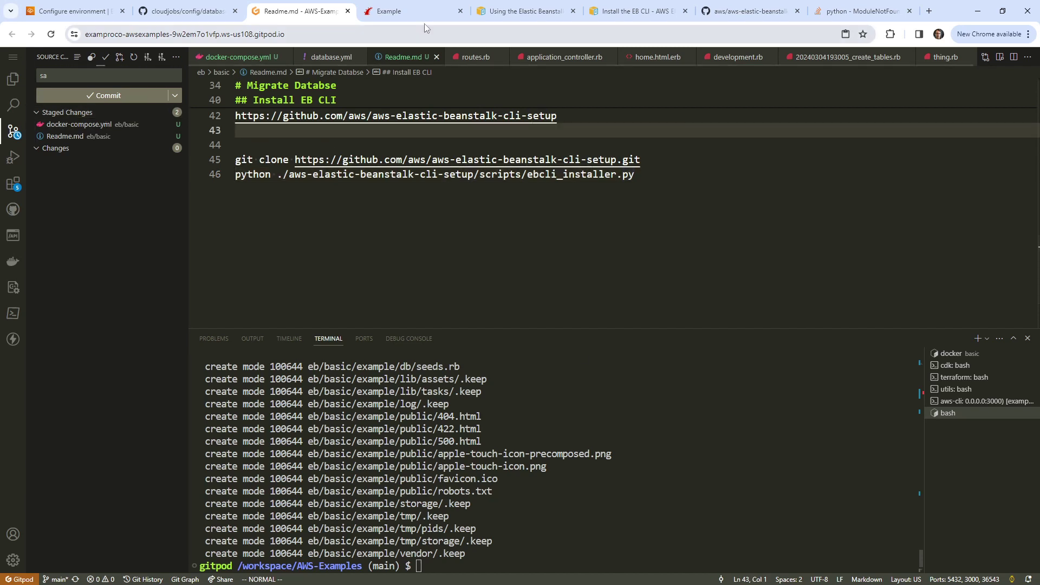
pyautogui.click(424, 15)
pyautogui.click(335, 20)
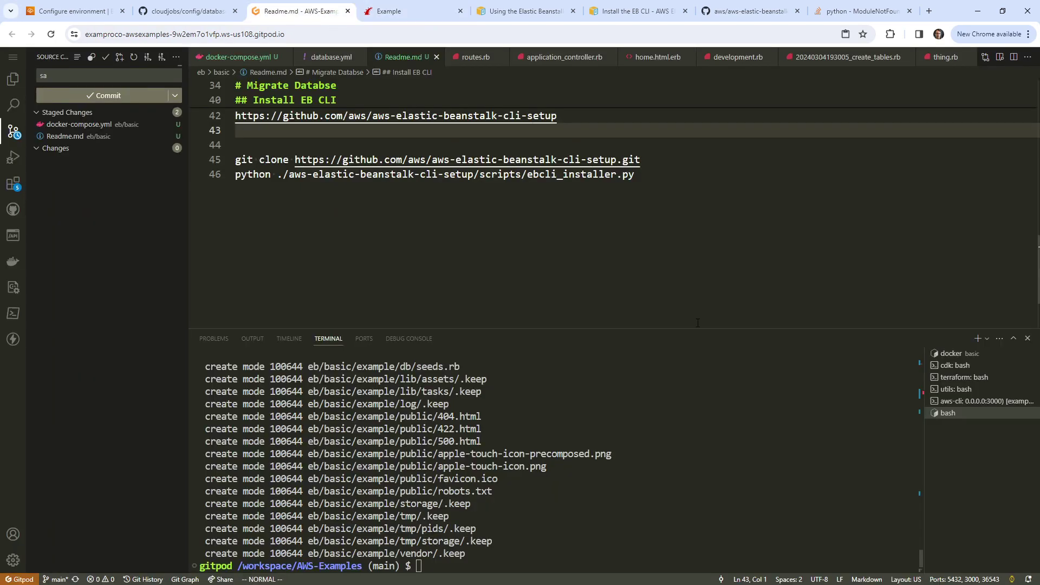
pyautogui.click(424, 20)
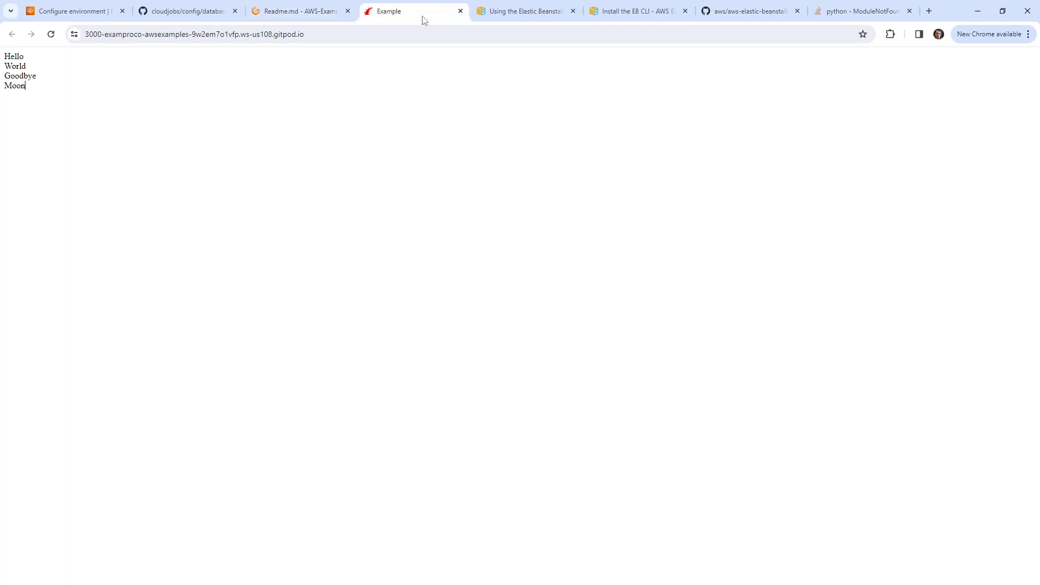
# Step: Enter version label 1 and select Local file as the source code origin
pyautogui.click(532, 19)
pyautogui.click(607, 19)
pyautogui.click(417, 19)
pyautogui.click(185, 12)
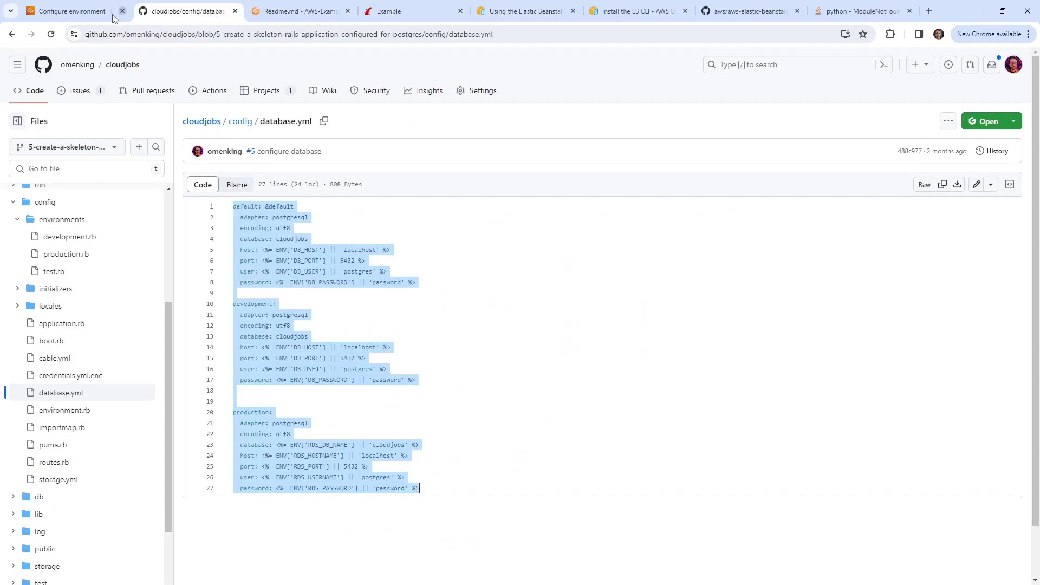
pyautogui.click(76, 11)
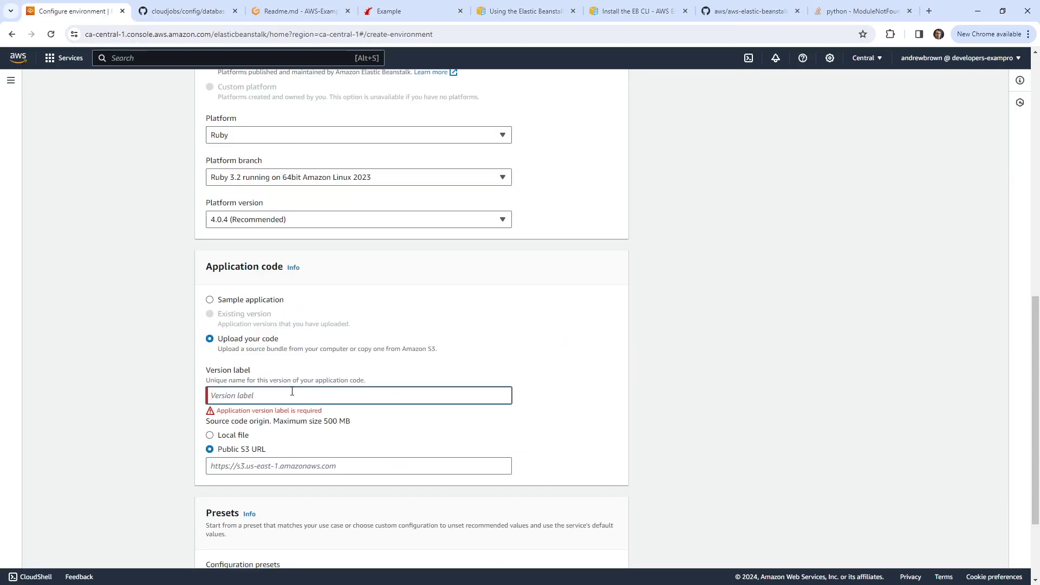
pyautogui.write('1')
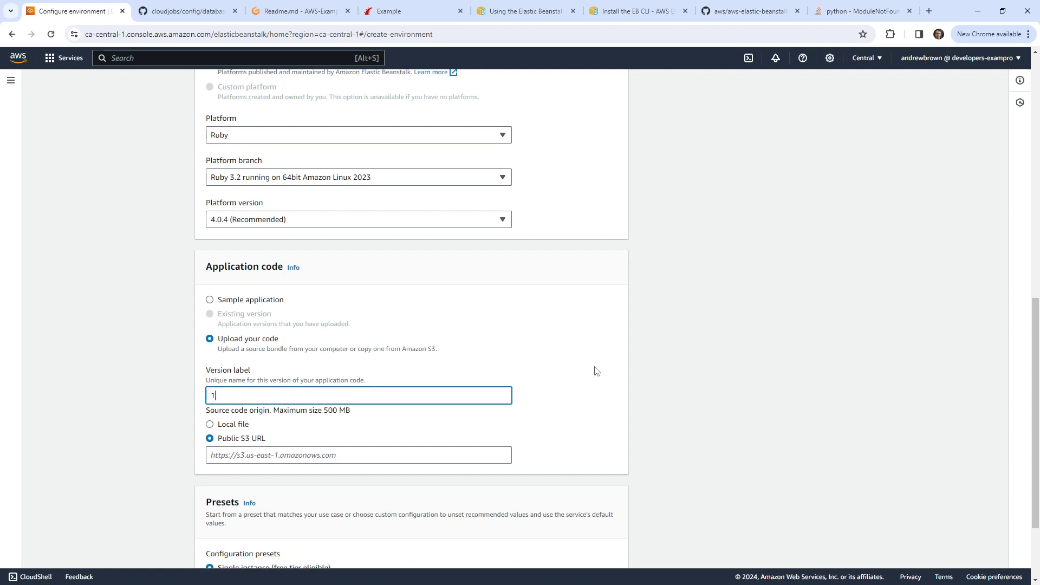
pyautogui.click(686, 358)
pyautogui.click(428, 11)
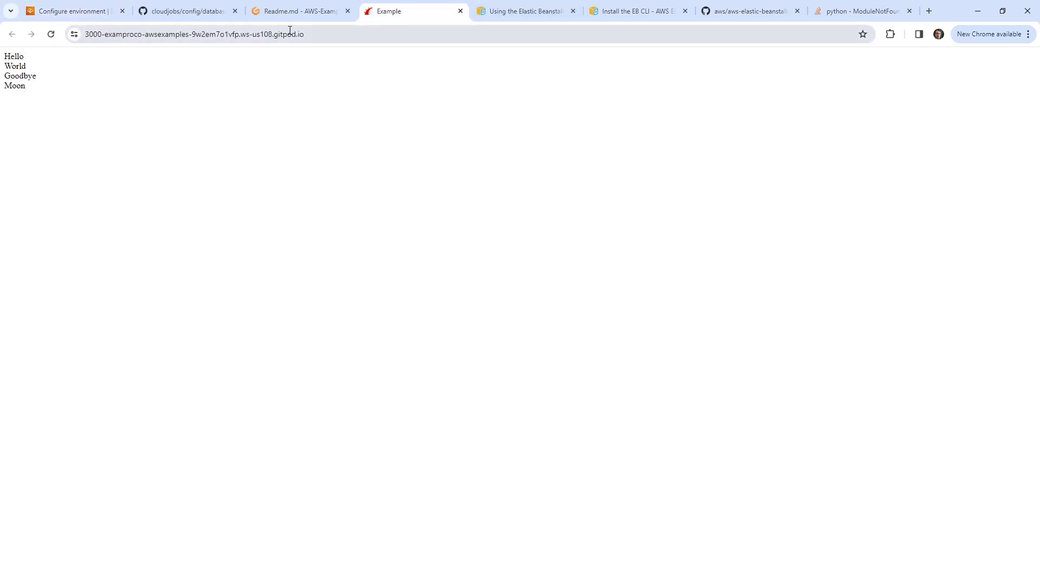
pyautogui.click(111, 12)
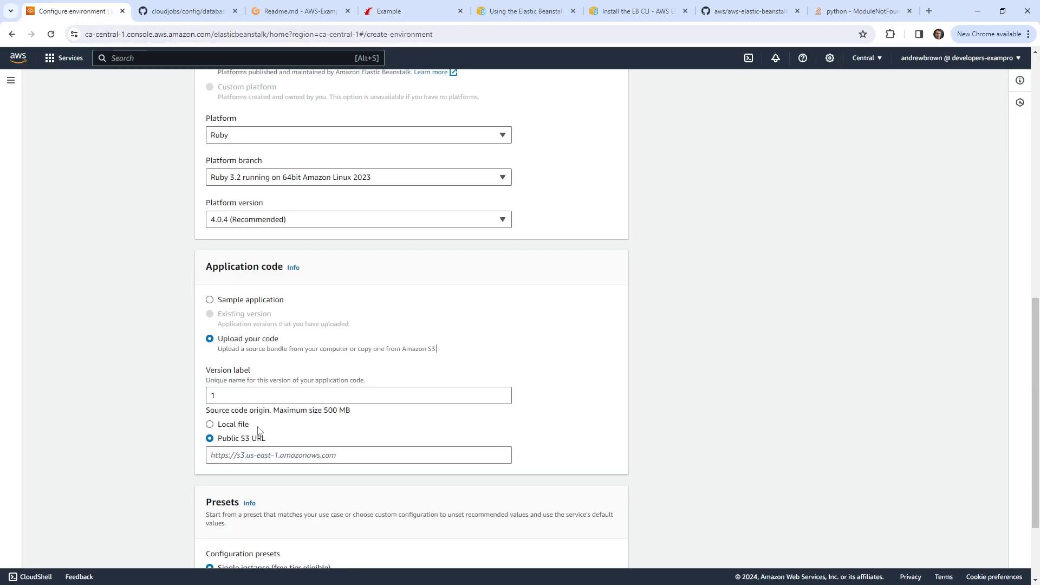
pyautogui.click(228, 425)
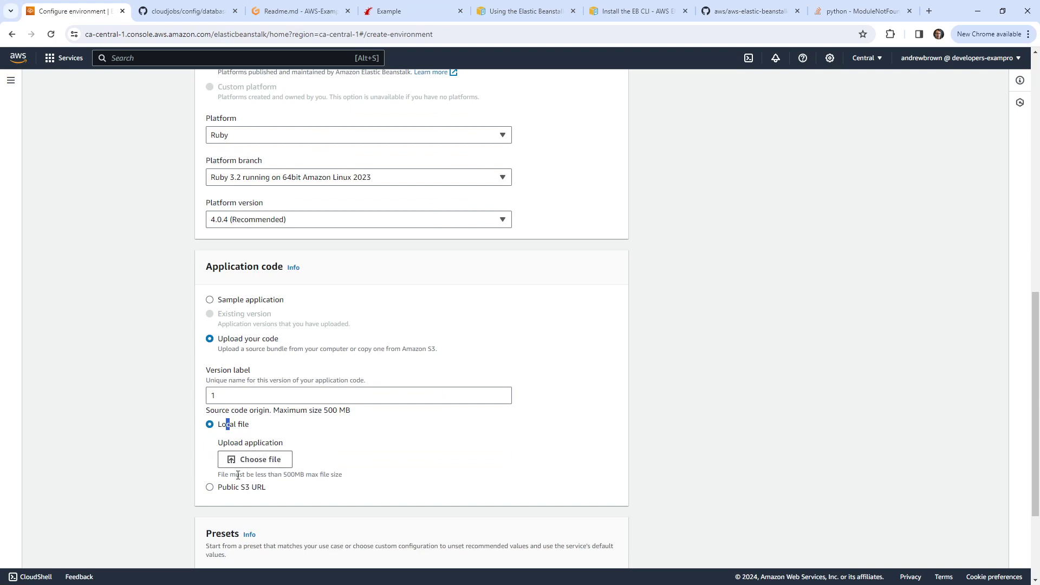
pyautogui.moveTo(237, 474); pyautogui.dragTo(344, 475)
pyautogui.click(292, 13)
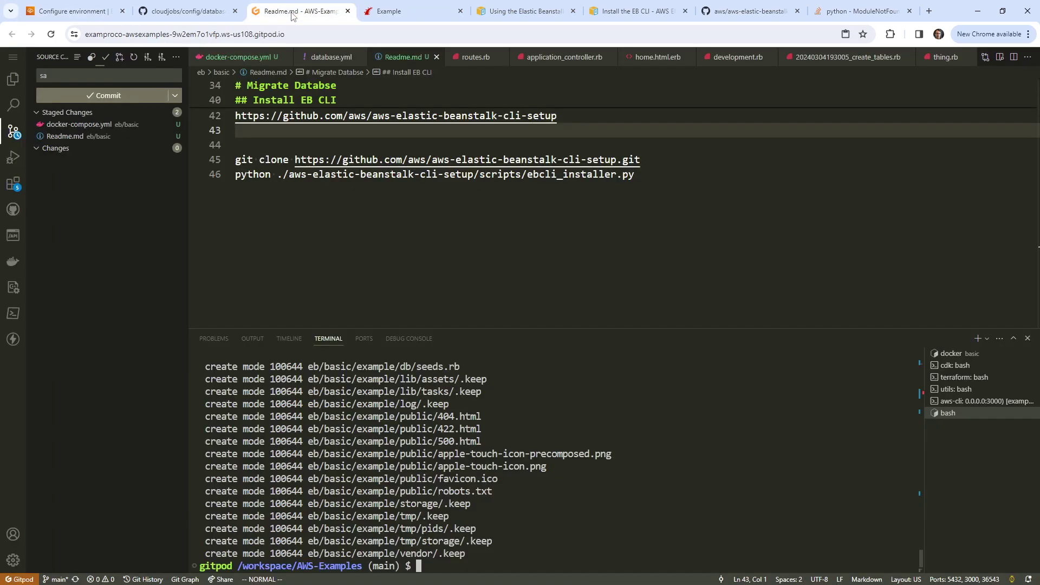
# Step: Open config/database.yml and review the production RDS host, port, username and password settings
pyautogui.click(13, 79)
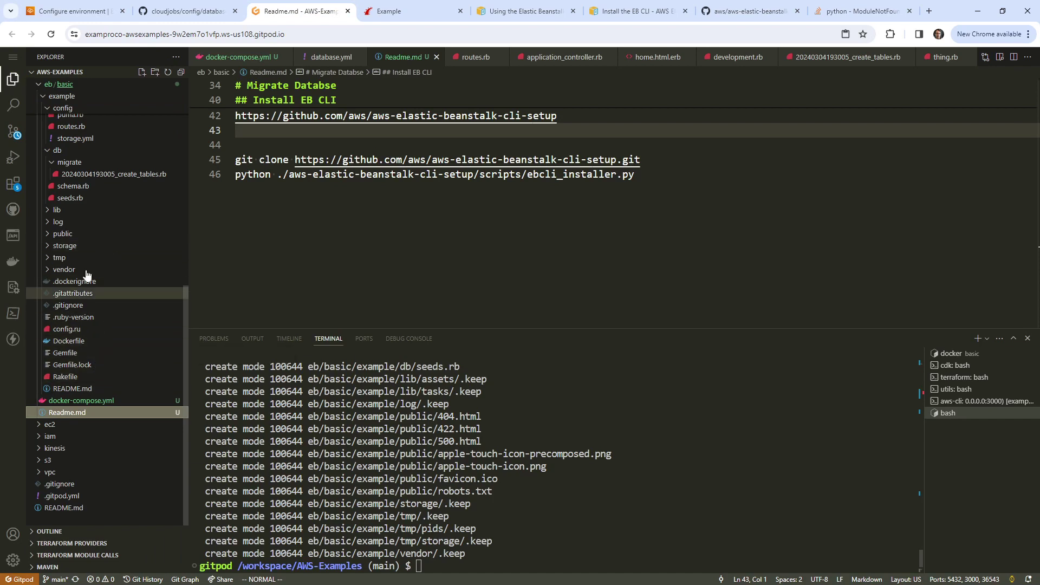
pyautogui.scroll(1, 68, 406)
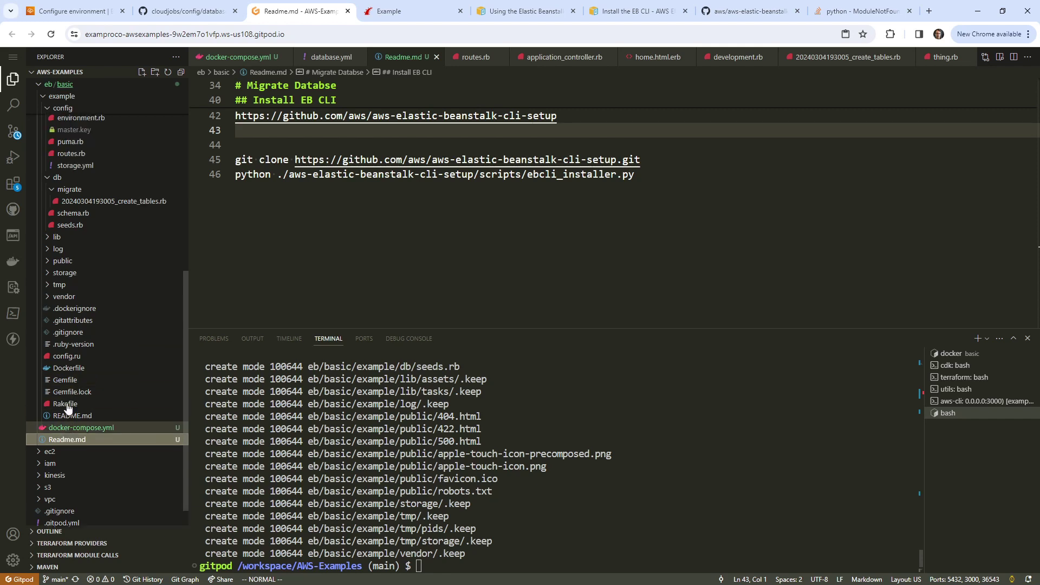
pyautogui.scroll(5, 67, 406)
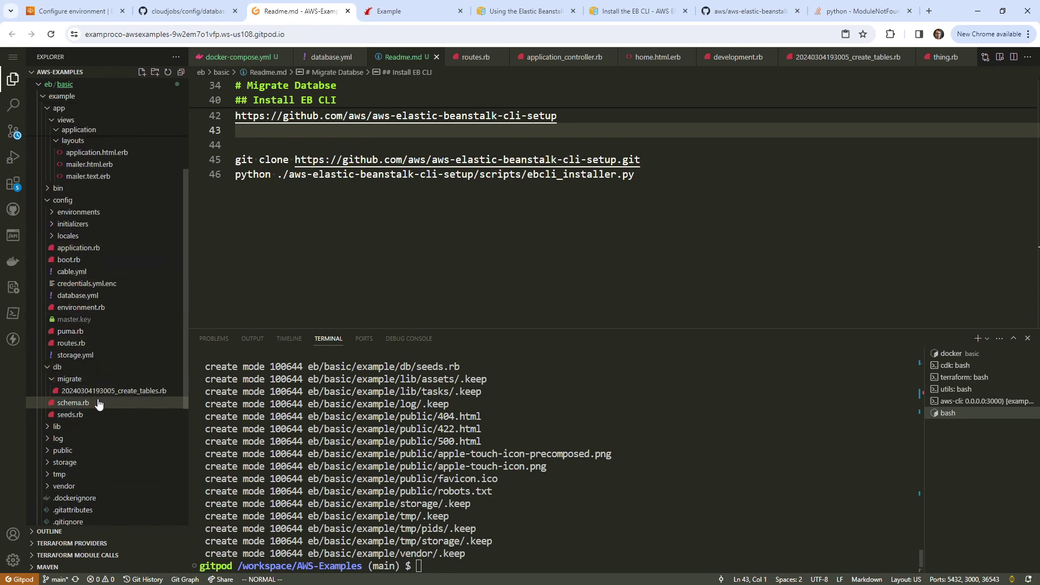
pyautogui.click(78, 295)
pyautogui.scroll(-2, 395, 163)
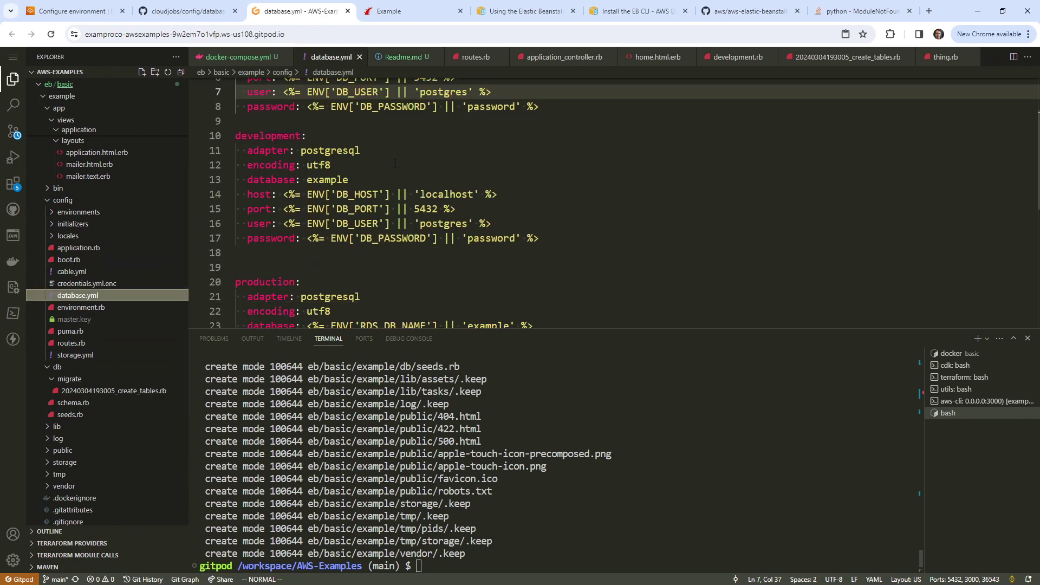
pyautogui.scroll(-3, 395, 163)
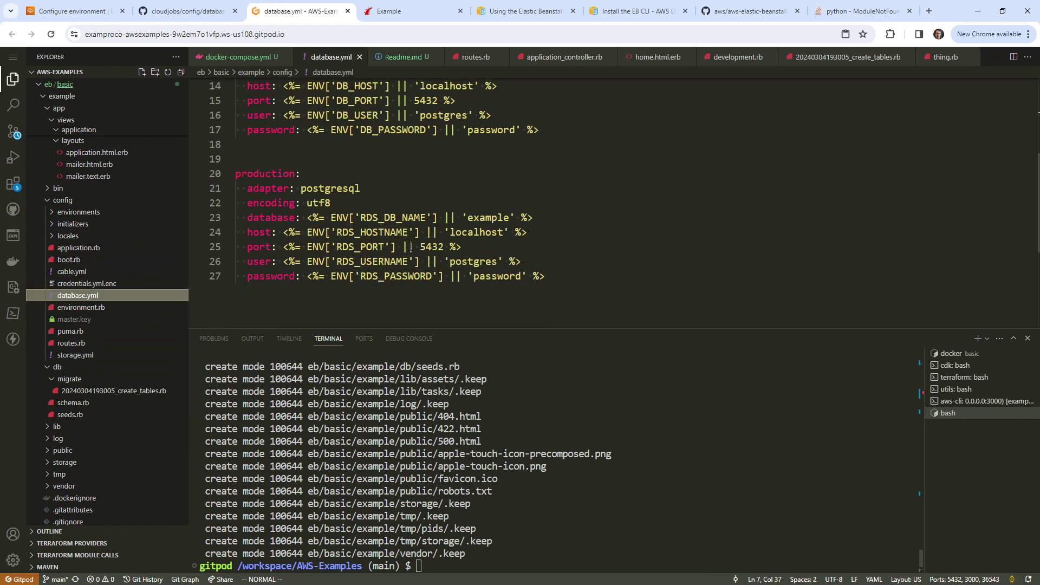
pyautogui.moveTo(331, 232); pyautogui.dragTo(448, 276)
pyautogui.click(457, 232)
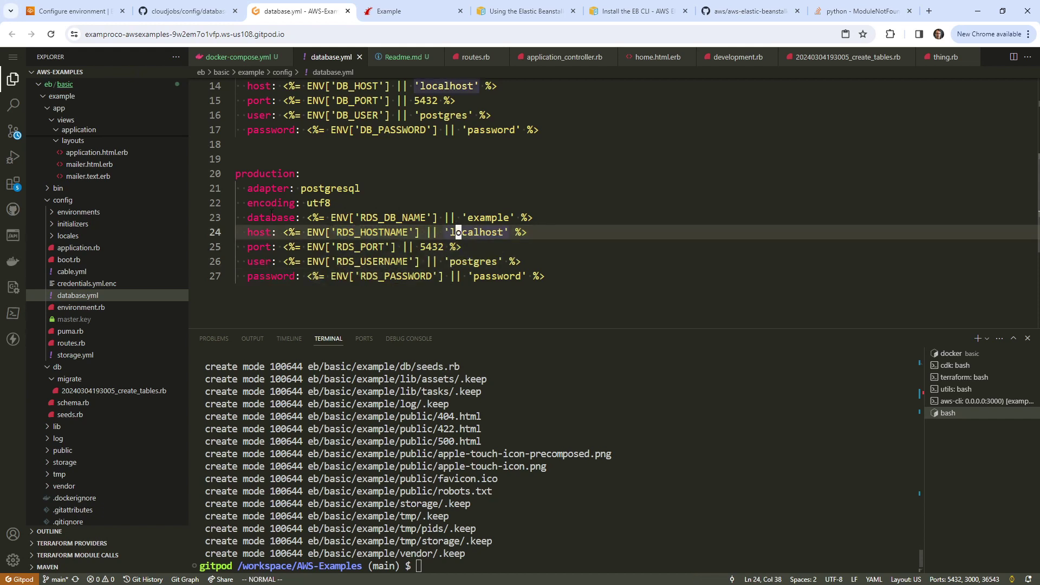
pyautogui.scroll(2, 109, 195)
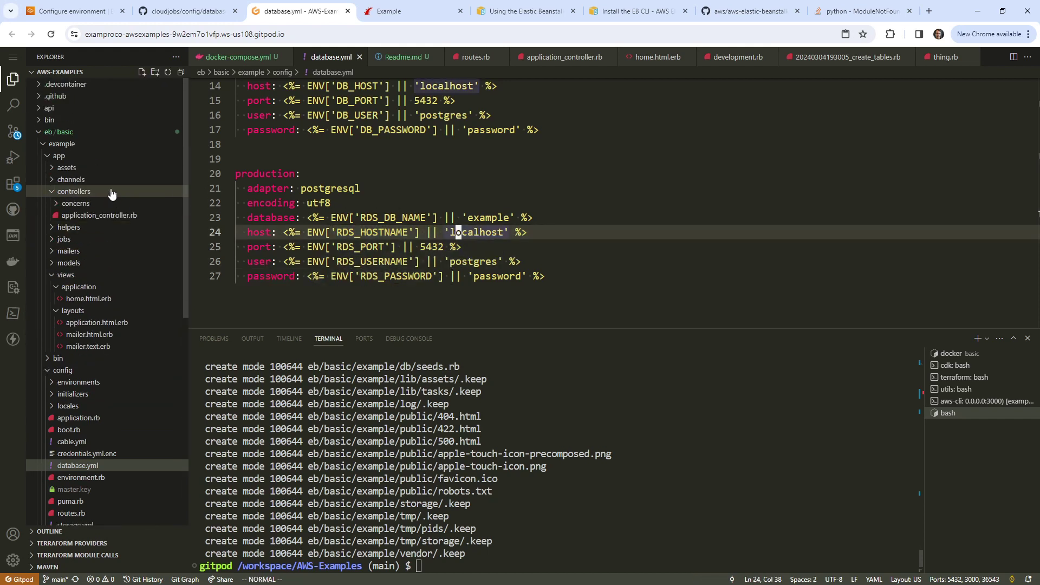
# Step: Collapse the example folder in the Explorer and return to the Readme notes
pyautogui.click(46, 145)
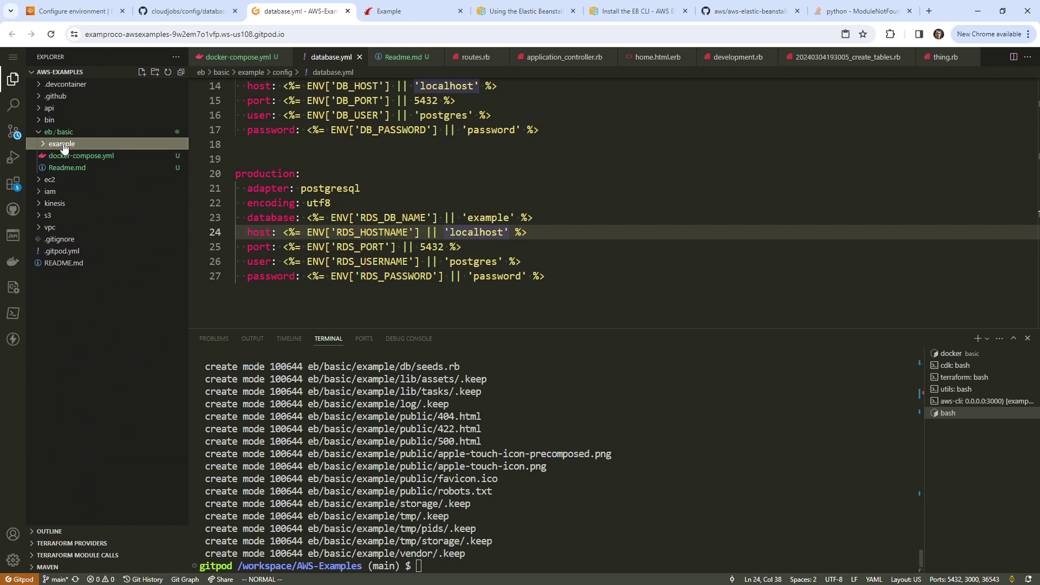
pyautogui.rightClick(63, 145)
pyautogui.moveTo(108, 203)
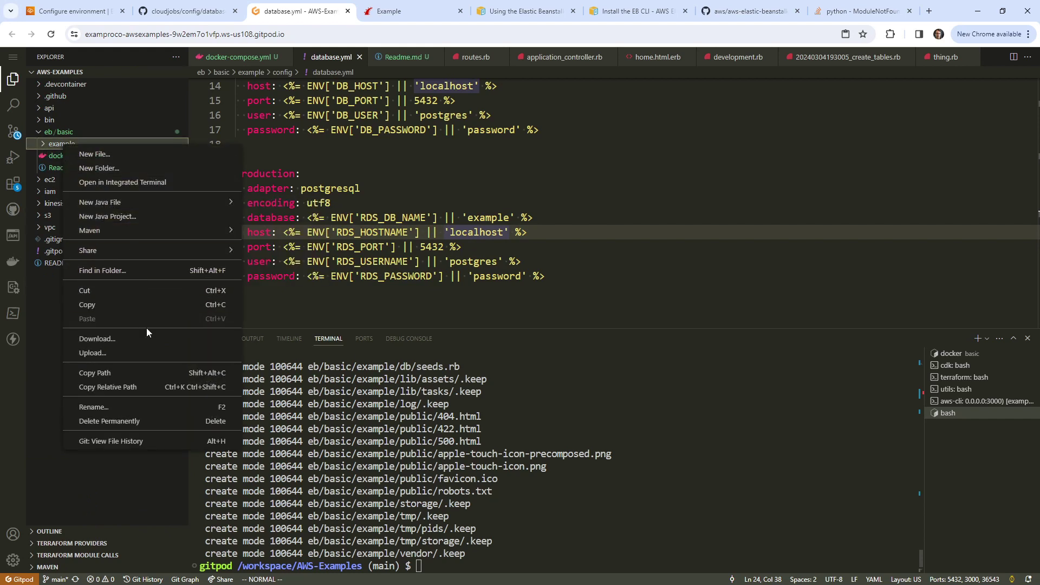
pyautogui.click(390, 188)
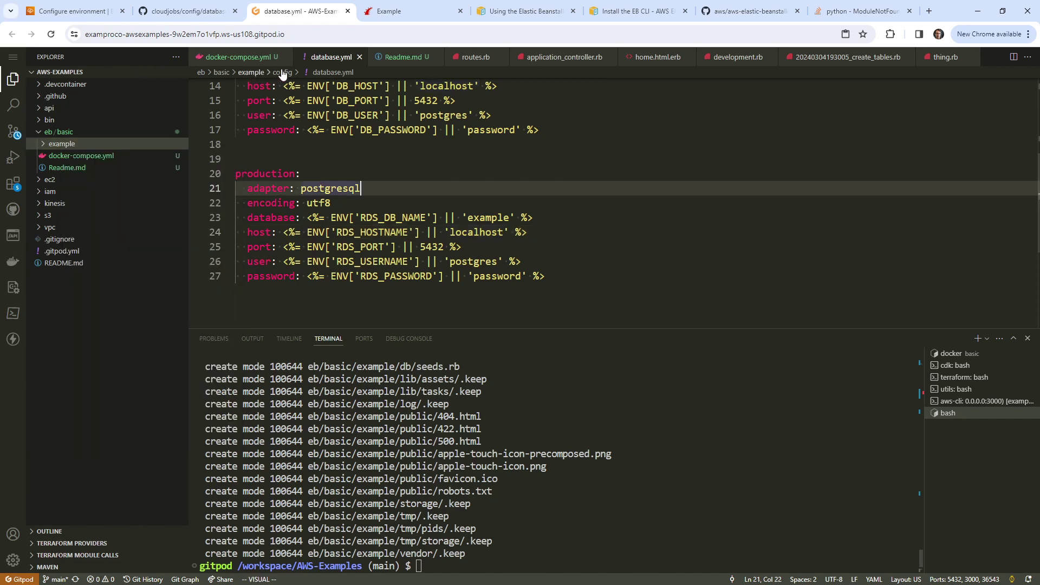
pyautogui.click(403, 57)
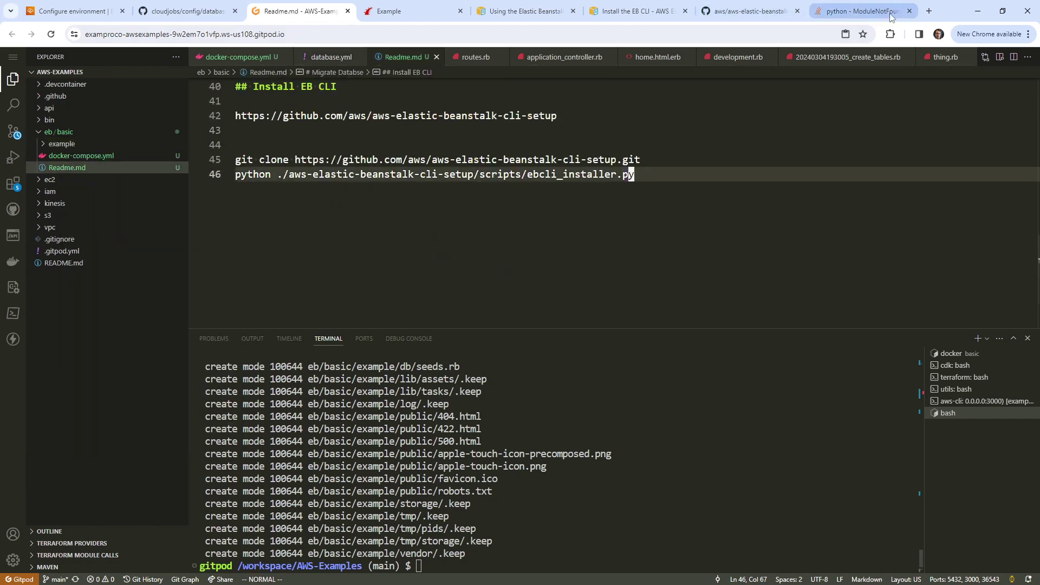
# Step: Search how to zip a directory on Linux and select the zip -r myfiles.zip mydir command
pyautogui.click(928, 11)
pyautogui.write('zip directory')
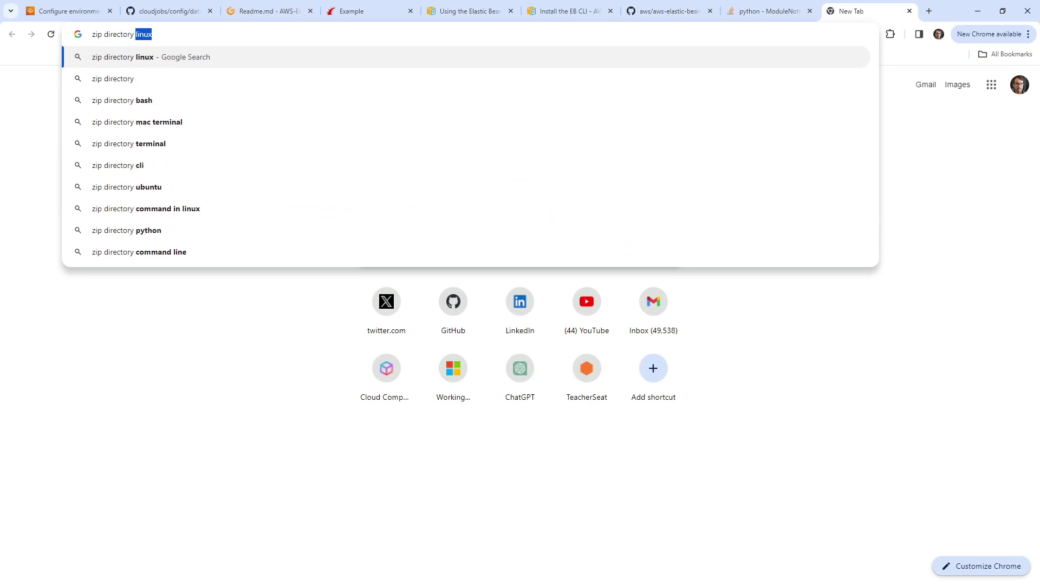
pyautogui.press('Return')
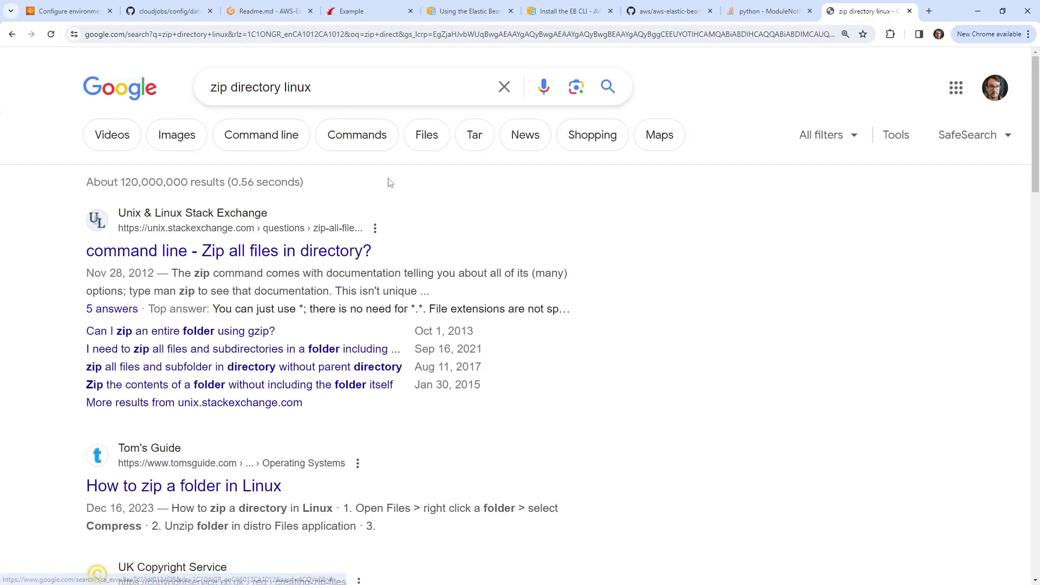
pyautogui.click(349, 254)
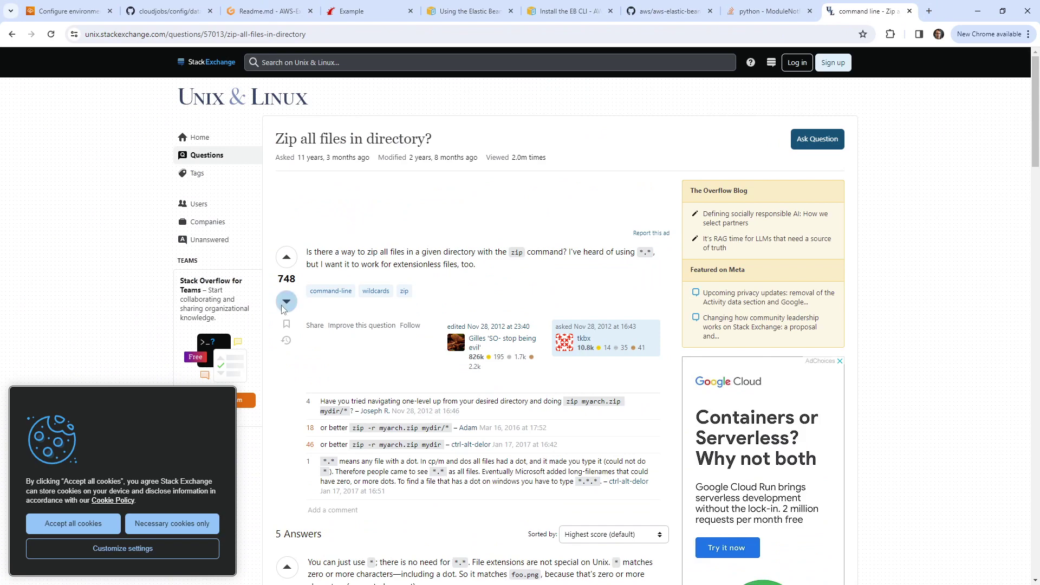
pyautogui.scroll(-5, 317, 432)
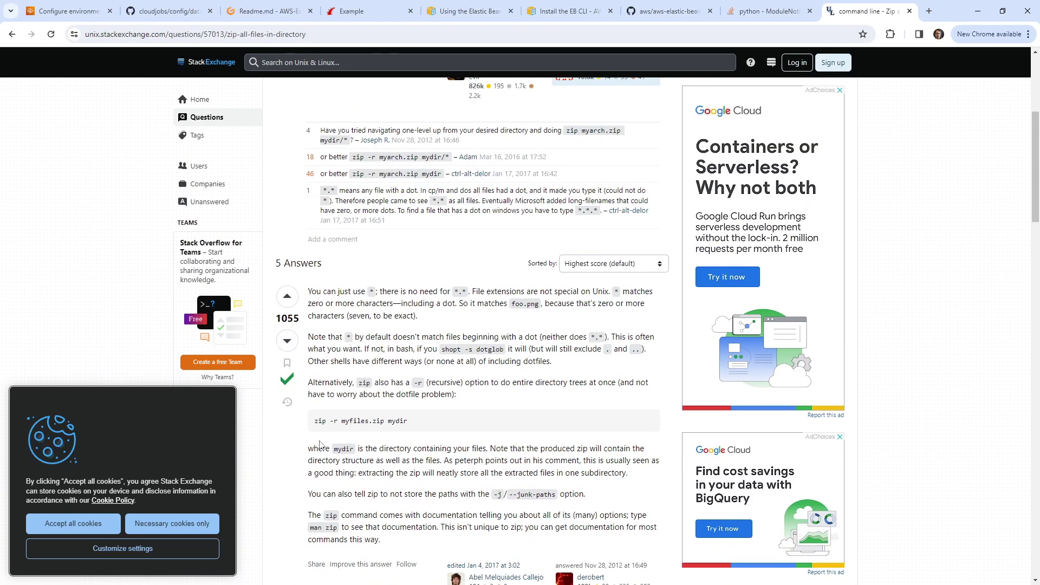
pyautogui.moveTo(317, 422); pyautogui.dragTo(425, 424)
pyautogui.hotkey('ctrl', 'c')
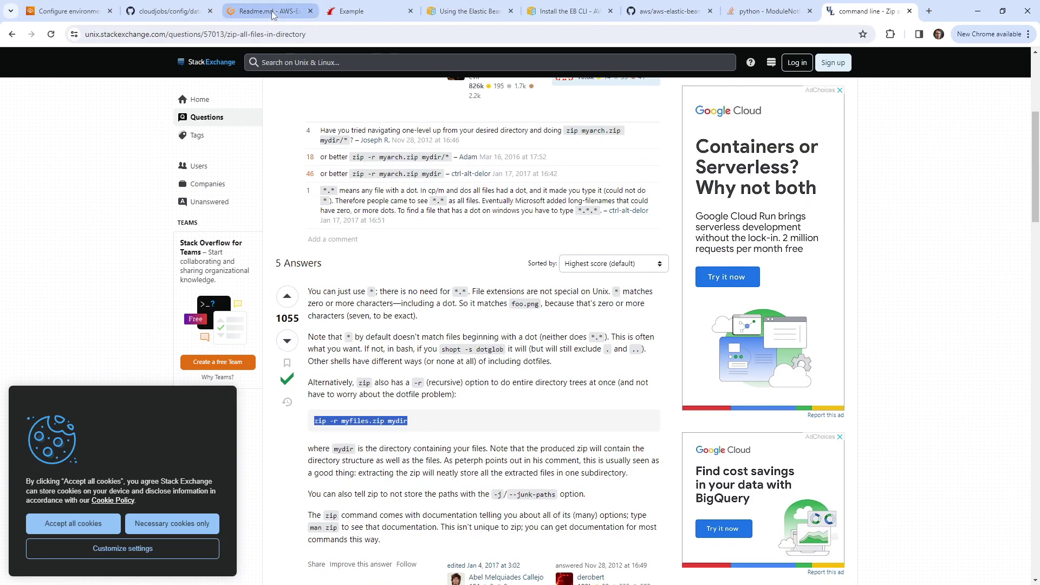
# Step: Begin a new Readme heading '## Package or EB' below the EB CLI commands
pyautogui.click(265, 11)
pyautogui.press('Return')
pyautogui.press('Return')
pyautogui.write('## Package')
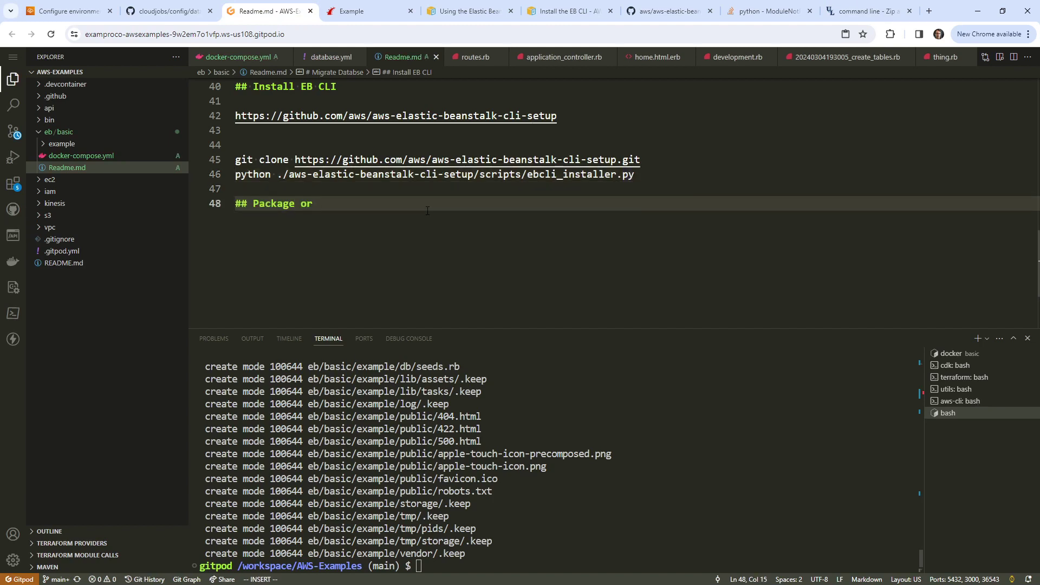
pyautogui.write(' or EB')
# Step: Add a '## Package or EB' section to Readme.md containing 'zip -r package.zip example'
pyautogui.press('Return')
pyautogui.press('Return')
pyautogui.hotkey('ctrl', 'v')
pyautogui.press('Escape')
pyautogui.press('b')
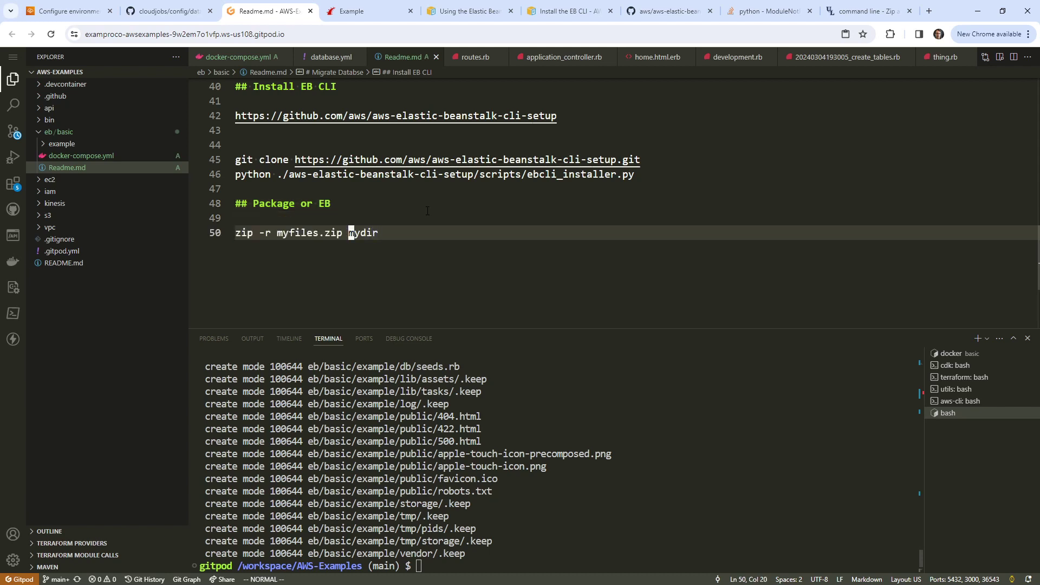
pyautogui.press('b')
pyautogui.press('b')
pyautogui.press('b')
pyautogui.press('h')
pyautogui.press('l')
pyautogui.write('cw')
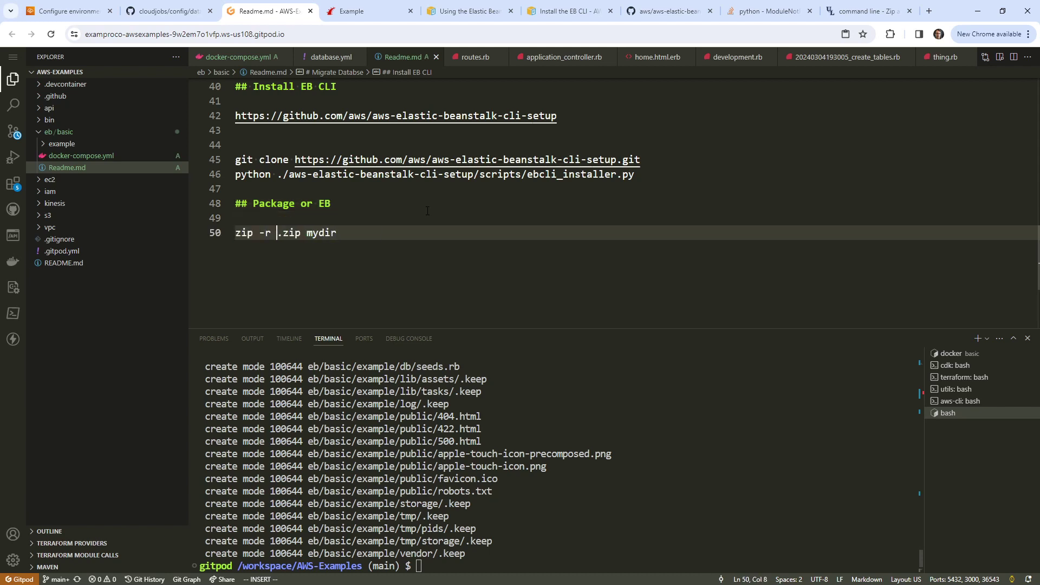
pyautogui.write('package')
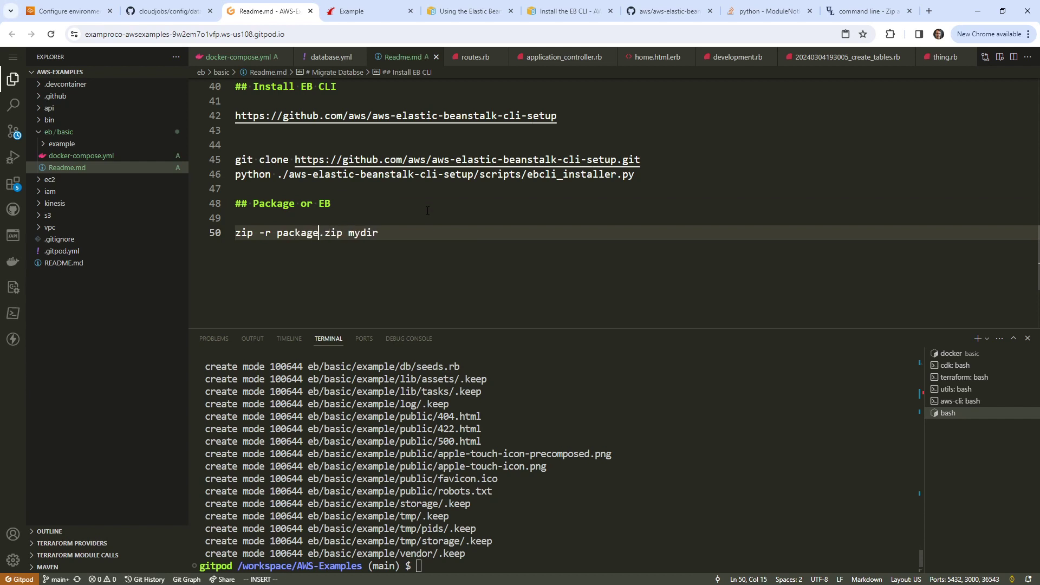
pyautogui.press('Escape')
pyautogui.press('w')
pyautogui.press('w')
pyautogui.press('w')
pyautogui.write('cwexanoke=')
pyautogui.press('BackSpace')
pyautogui.press('BackSpace')
pyautogui.press('BackSpace')
pyautogui.press('BackSpace')
pyautogui.press('BackSpace')
pyautogui.write('mple')
pyautogui.press('Escape')
# Step: Change into eb/basic in the terminal and run the zip command to create package.zip
pyautogui.click(584, 467)
pyautogui.write('cd ')
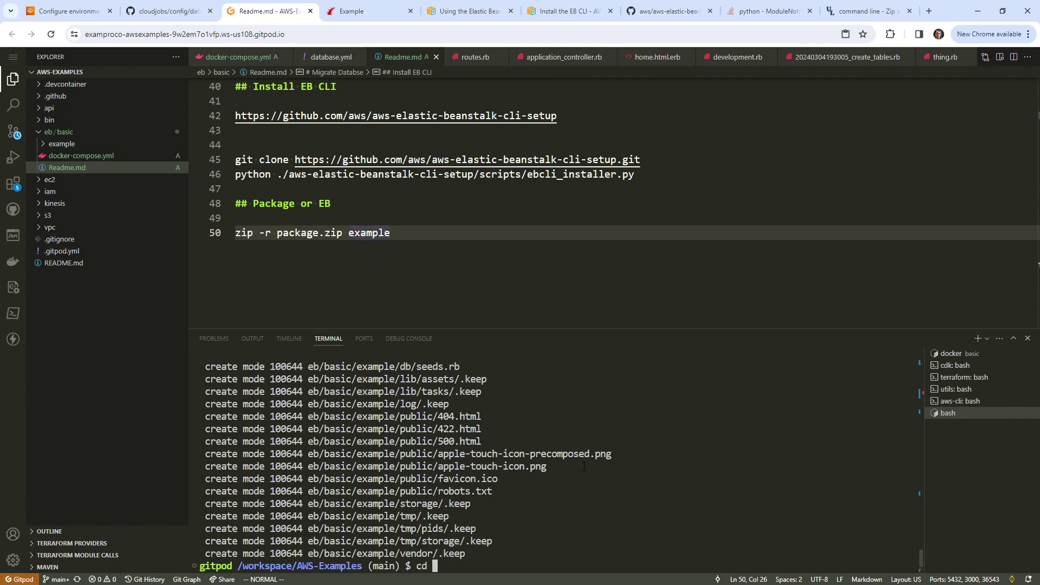
pyautogui.write('eb/b')
pyautogui.press('Tab')
pyautogui.press('Return')
pyautogui.moveTo(390, 233); pyautogui.dragTo(237, 234)
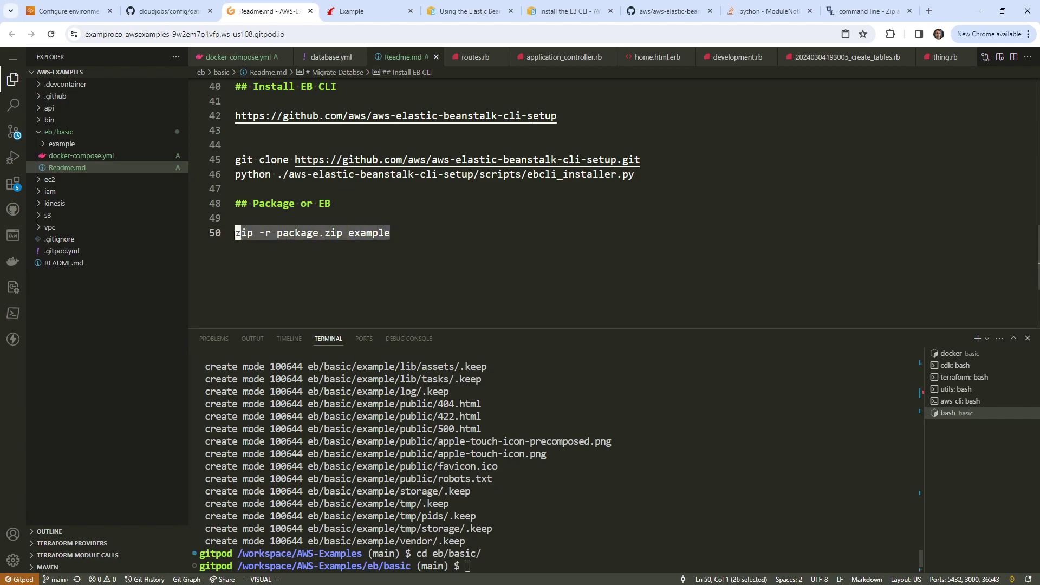
pyautogui.hotkey('ctrl', 'c')
pyautogui.hotkey('ctrl', '`')
pyautogui.hotkey('ctrl', 'v')
pyautogui.press('Return')
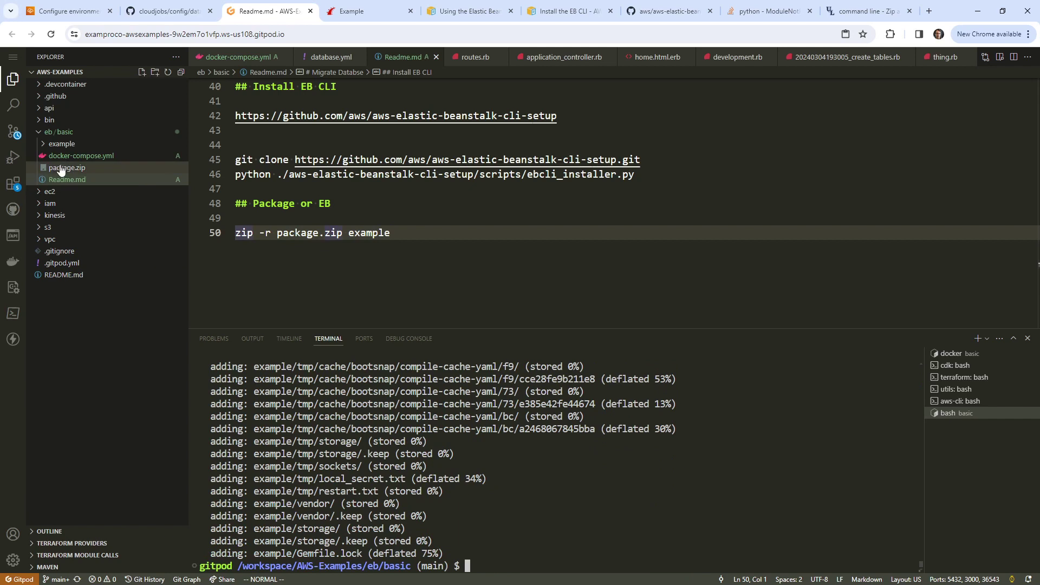
# Step: Find the new package.zip in the Explorer and bring up its actions
pyautogui.hotkey('ctrl', 'shift', 'e')
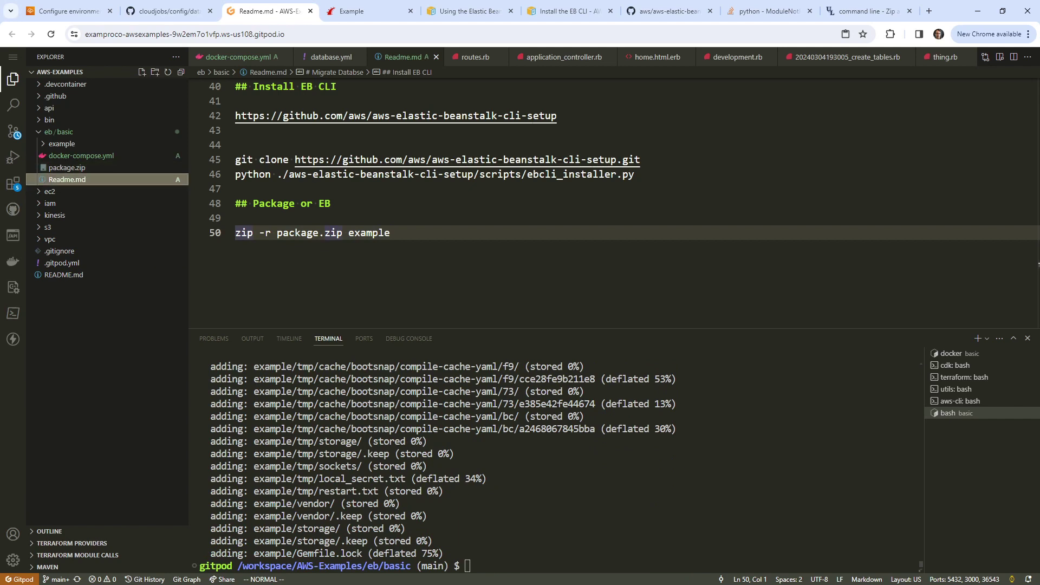
pyautogui.hotkey('alt', 'Tab')
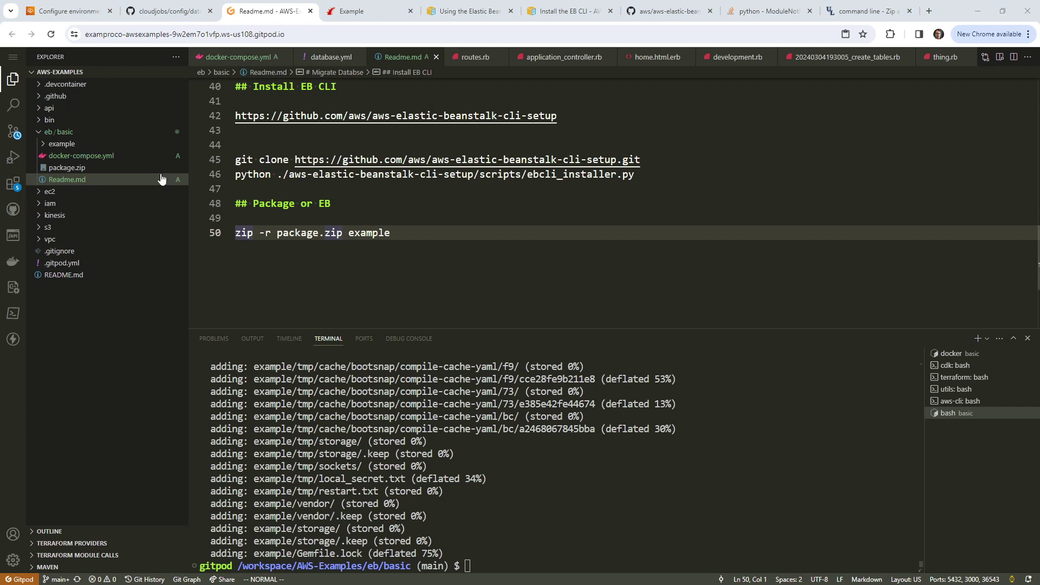
pyautogui.rightClick(99, 171)
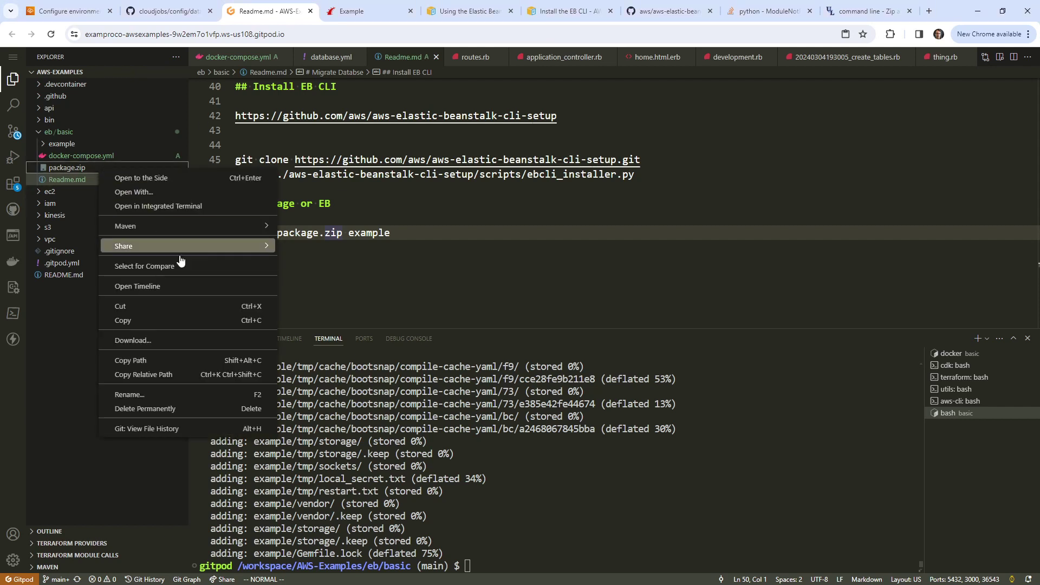
# Step: Download package.zip (6.0 MB) locally, confirm it holds the example folder, and return to the Example app
pyautogui.click(174, 342)
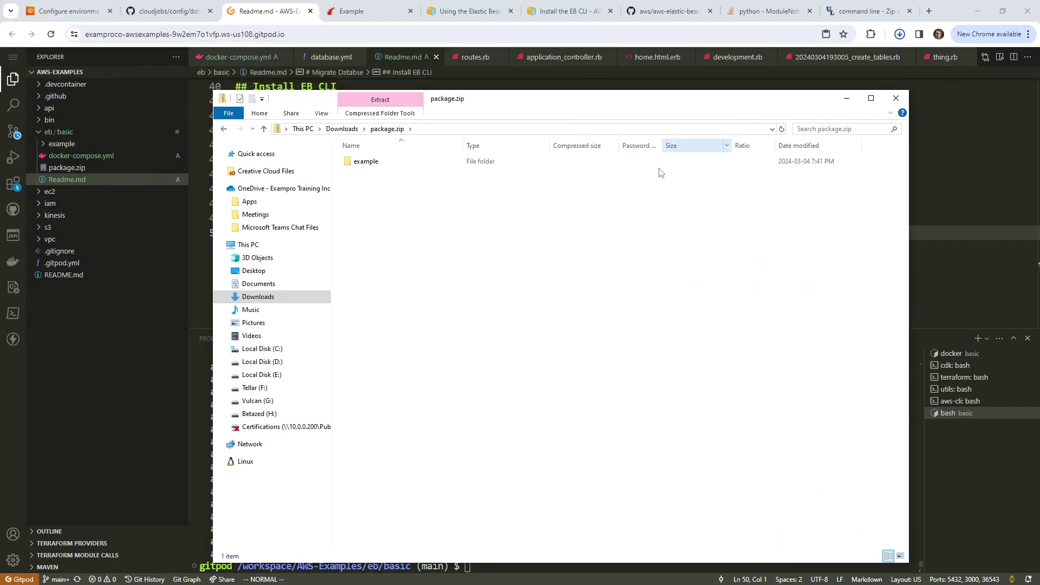
pyautogui.click(898, 34)
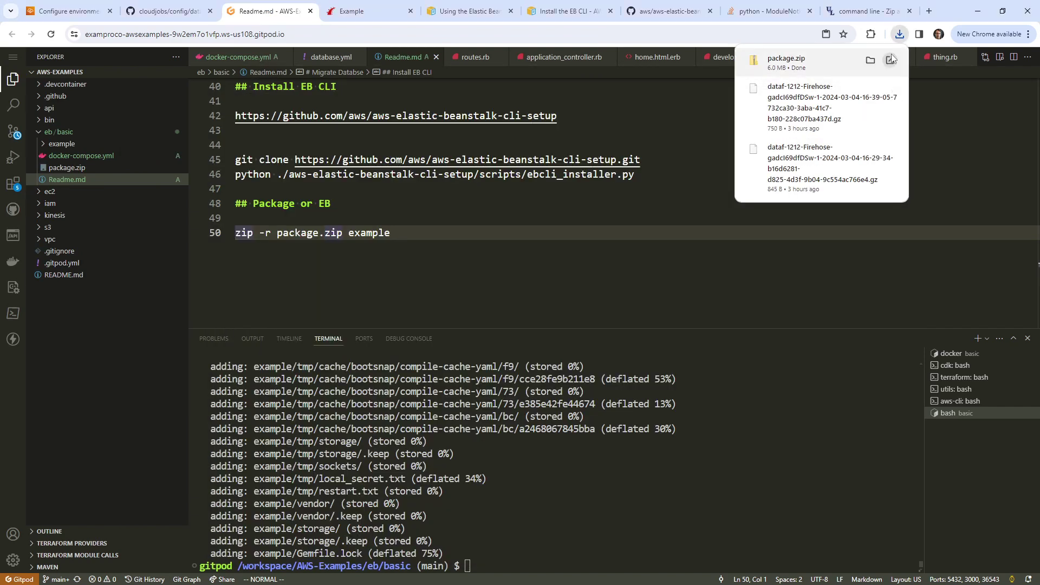
pyautogui.click(239, 218)
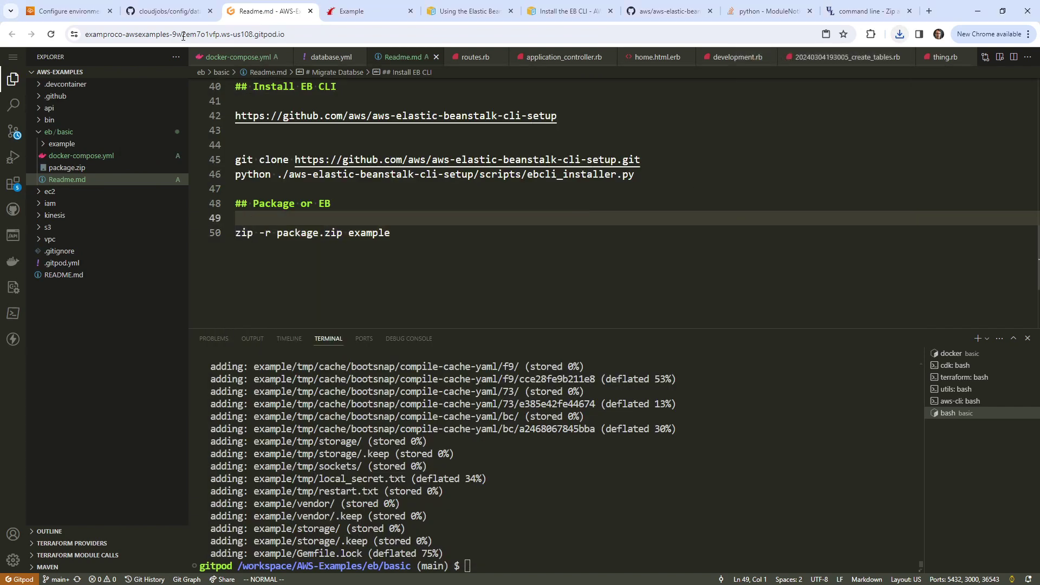
pyautogui.click(168, 11)
pyautogui.click(271, 15)
pyautogui.click(365, 16)
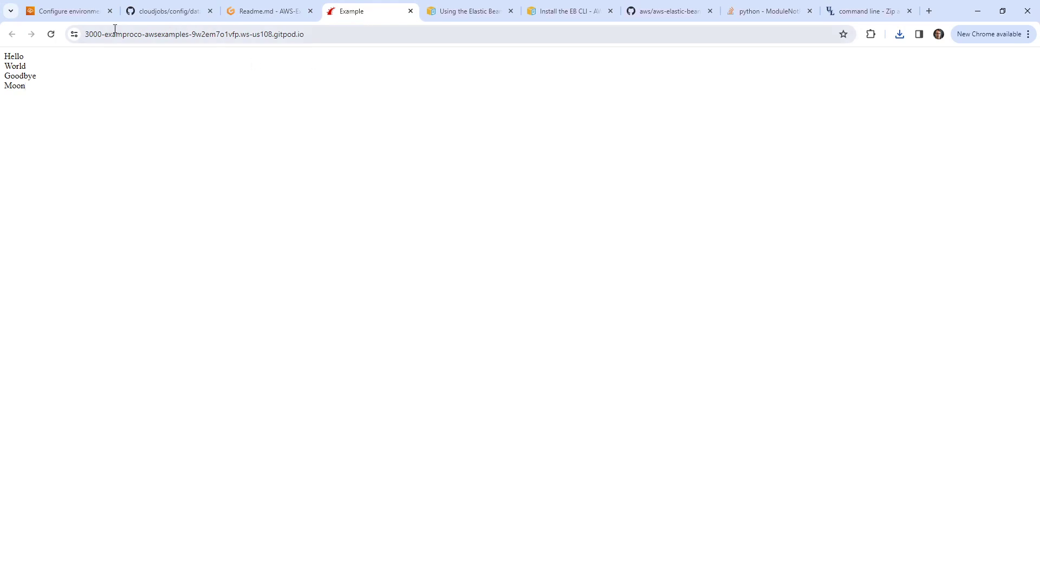
# Step: Upload package.zip as the application code and keep the Single instance (free tier eligible) preset
pyautogui.click(103, 17)
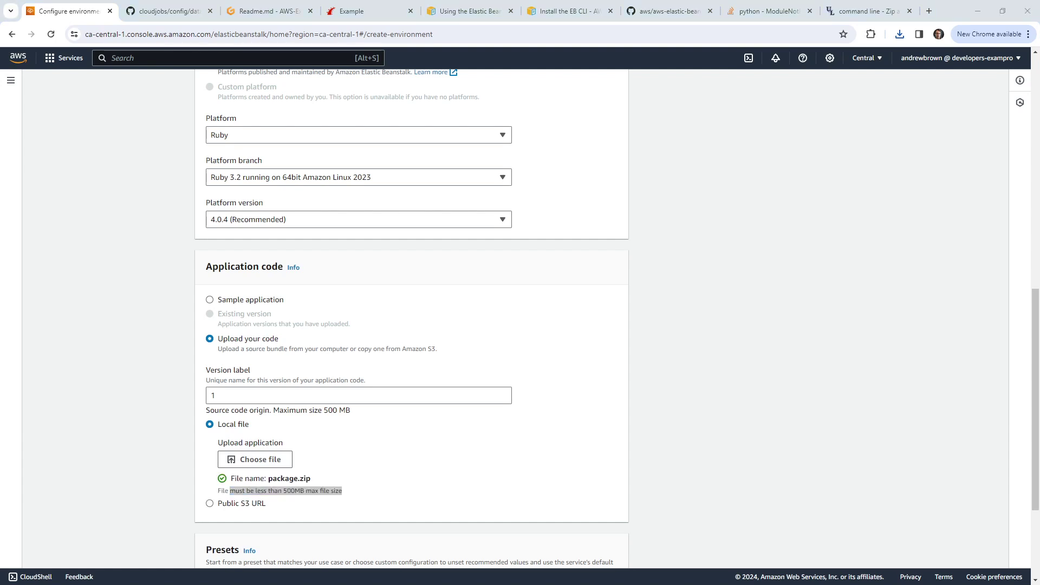
pyautogui.click(252, 460)
pyautogui.scroll(-3, 423, 359)
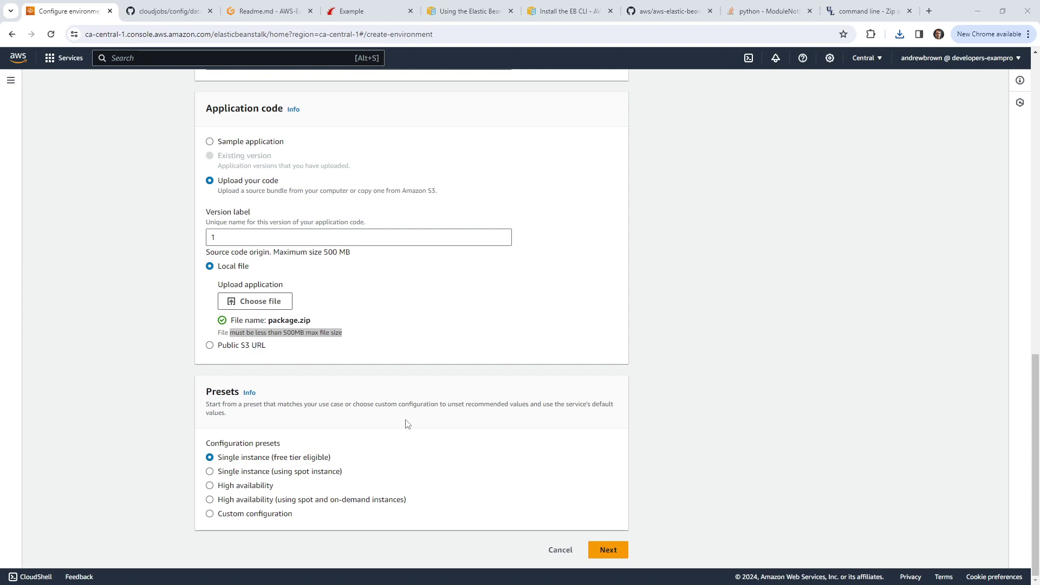
pyautogui.click(232, 513)
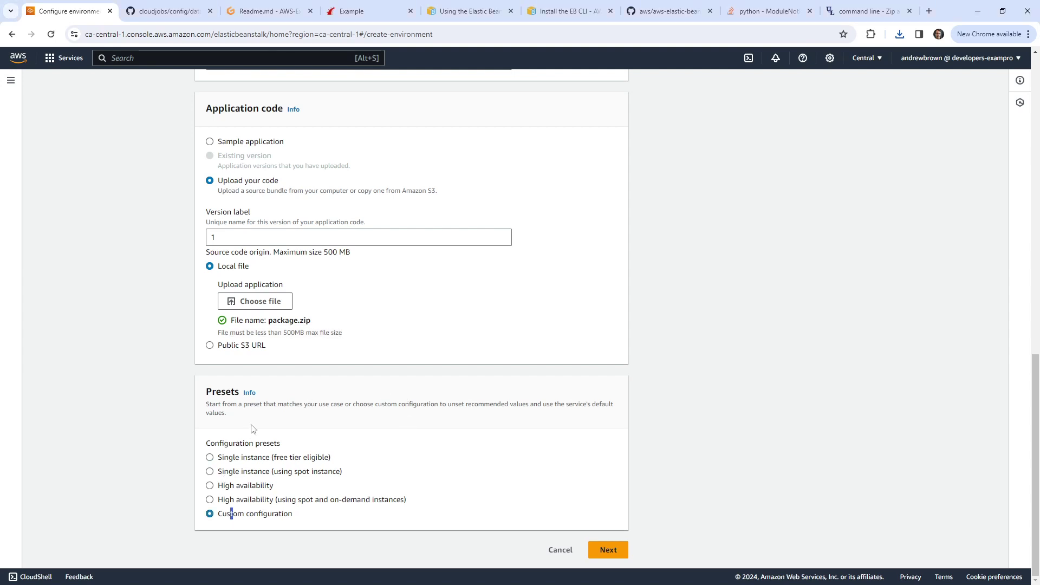
pyautogui.click(210, 458)
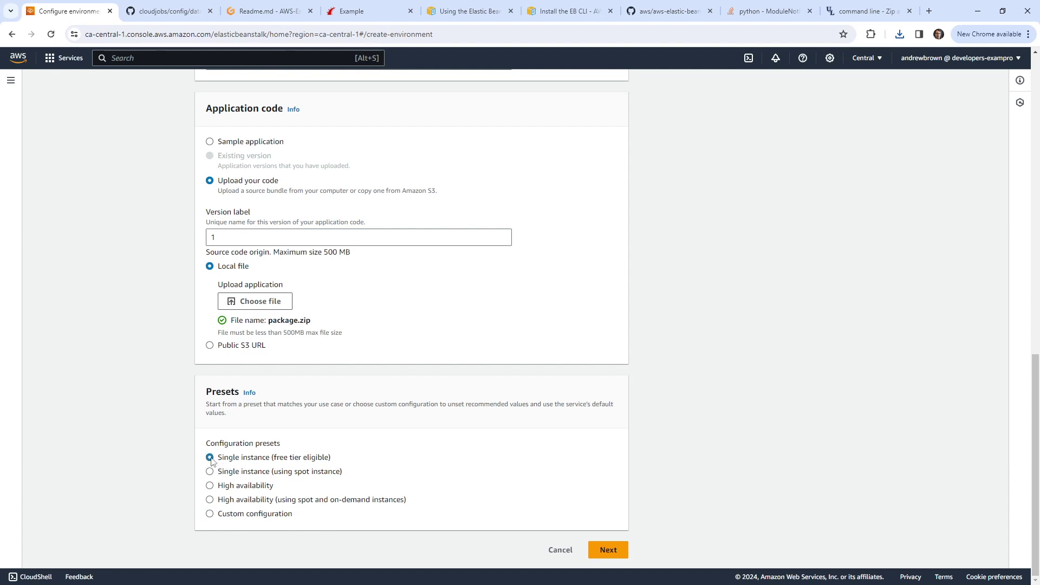
pyautogui.click(608, 551)
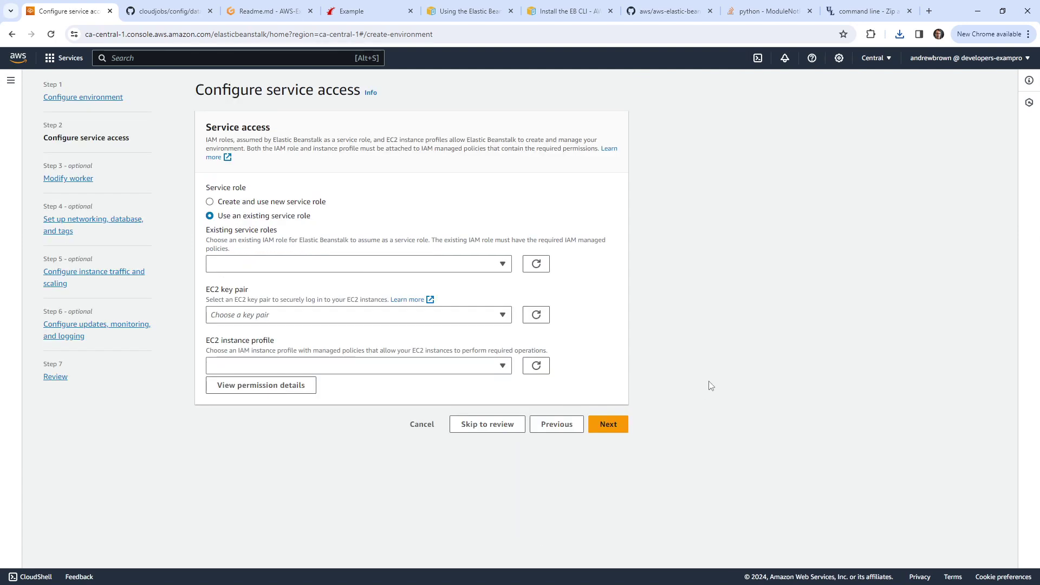
# Step: Choose to create and use a new service role instead of an existing one
pyautogui.click(482, 266)
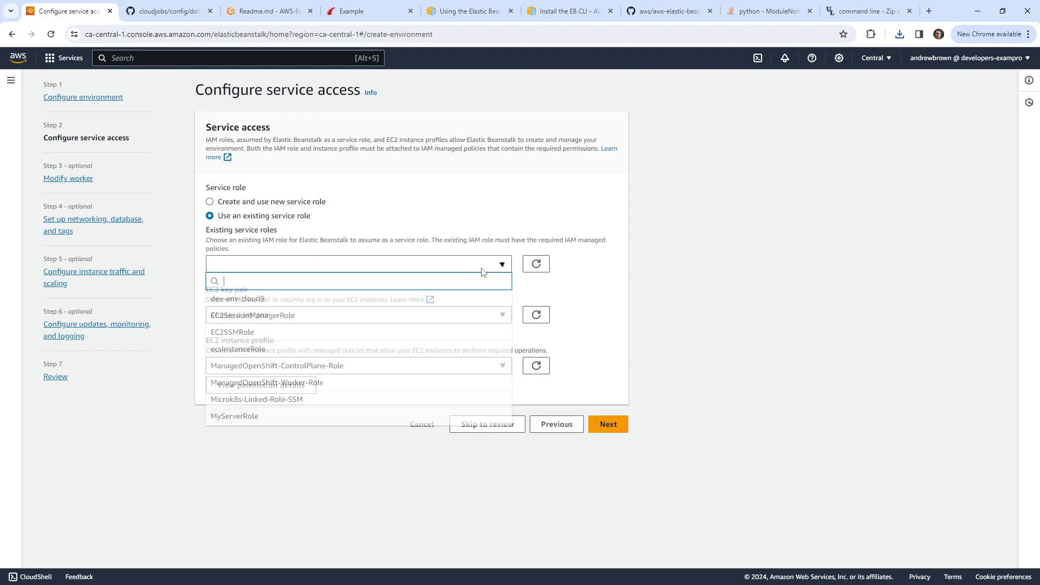
pyautogui.click(436, 238)
pyautogui.click(307, 202)
# Step: Leave the EC2 key pair empty, set EC2SSMRole as the instance profile, and continue
pyautogui.click(363, 339)
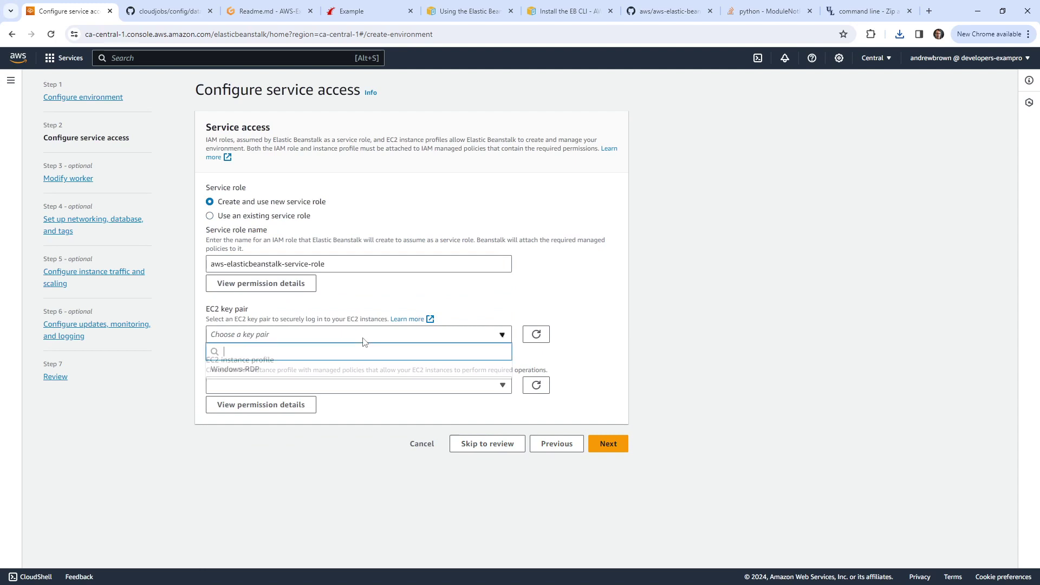
pyautogui.click(373, 337)
pyautogui.click(373, 336)
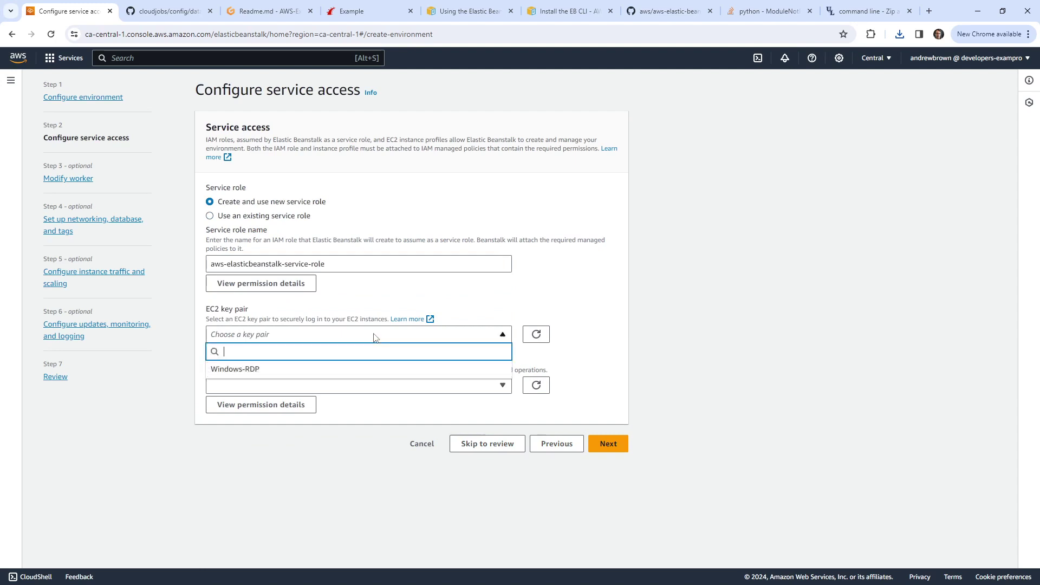
pyautogui.click(374, 336)
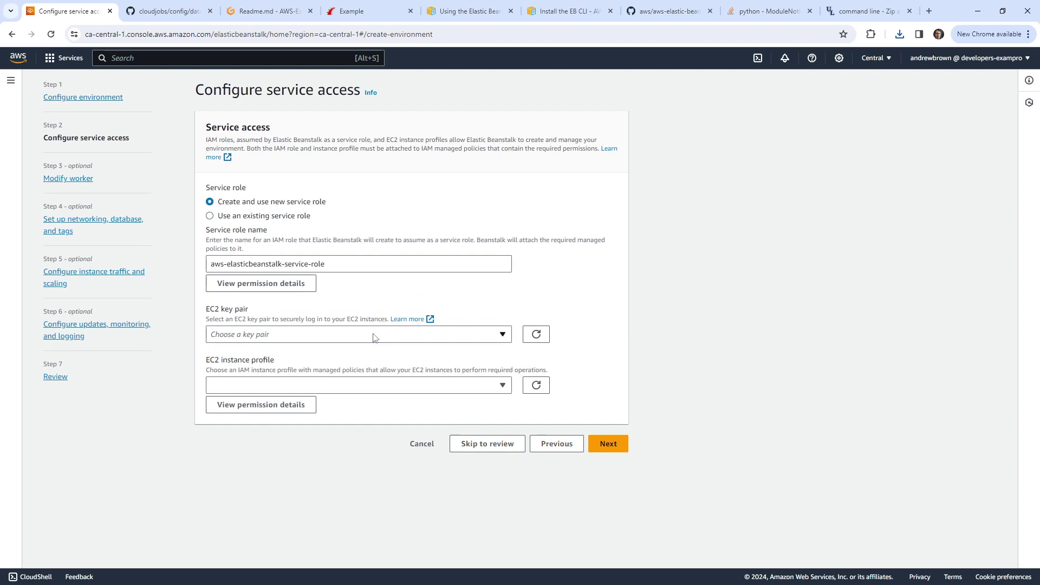
pyautogui.click(402, 385)
pyautogui.click(394, 385)
pyautogui.click(478, 385)
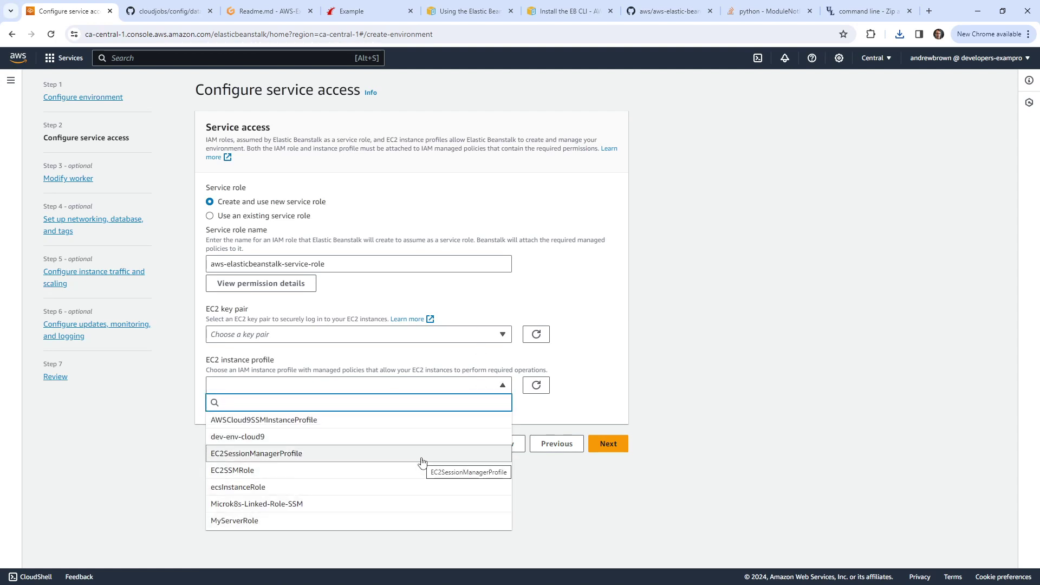
pyautogui.click(399, 471)
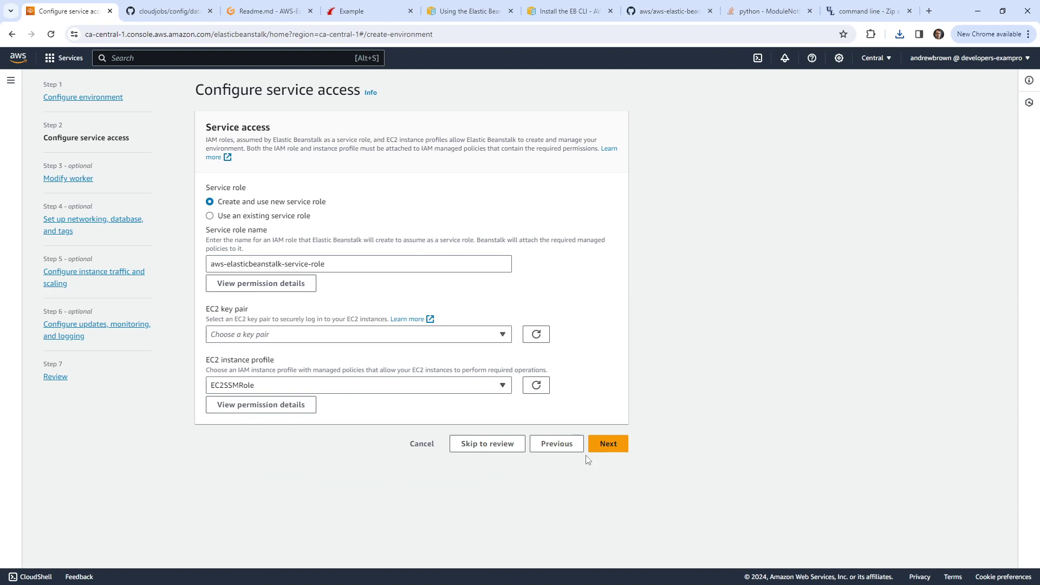
pyautogui.click(608, 444)
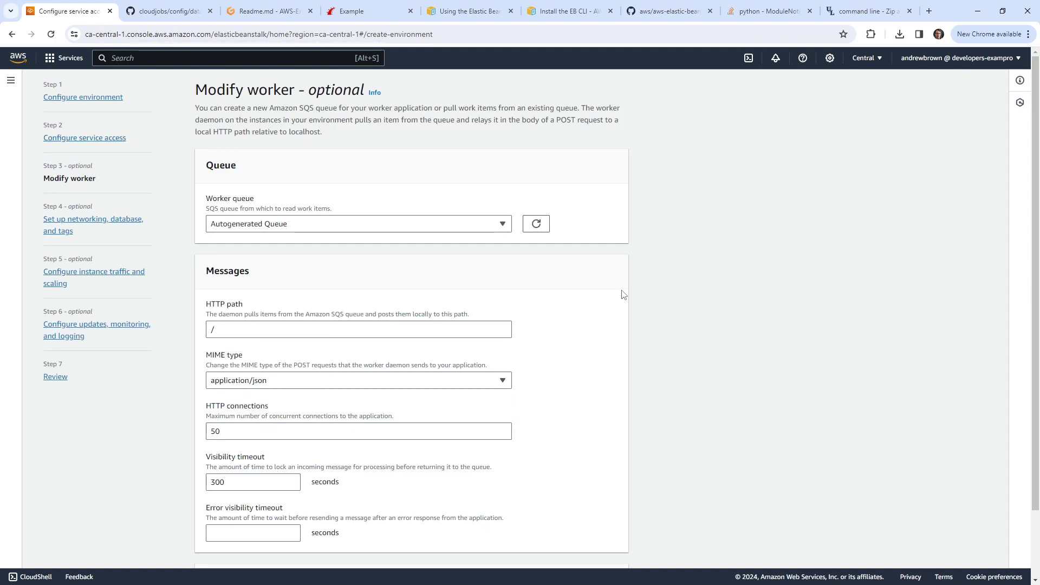
# Step: Keep the autogenerated worker queue and select VPC vpc-08f0ec02f7471b018 on the networking step
pyautogui.click(454, 230)
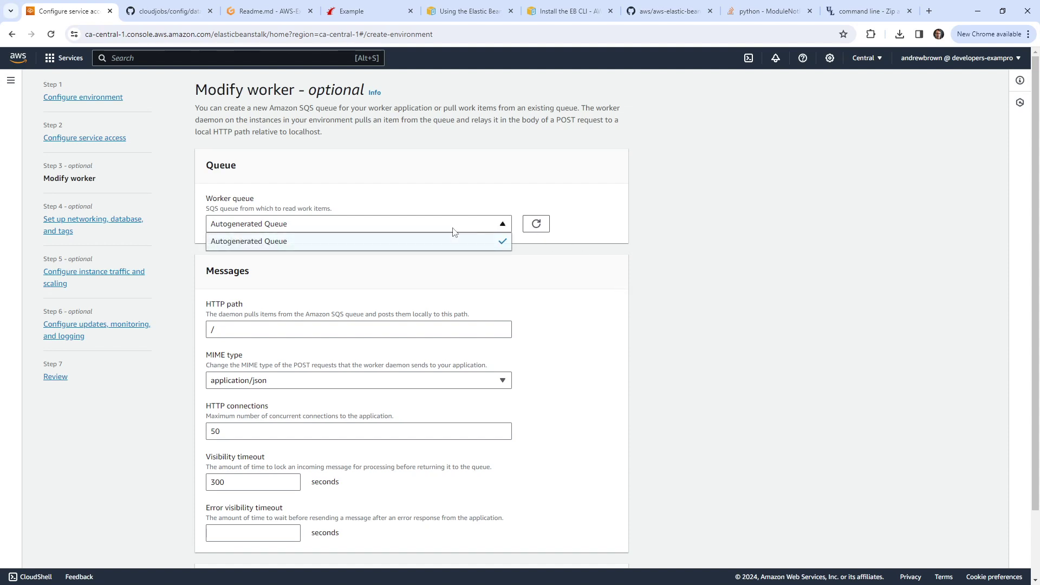
pyautogui.click(454, 231)
pyautogui.scroll(-3, 434, 212)
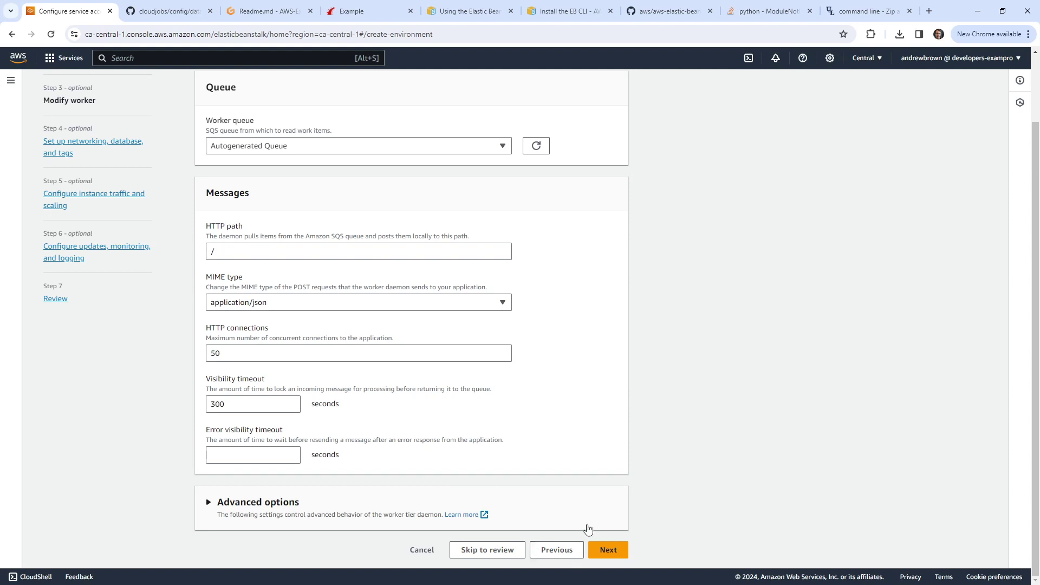
pyautogui.scroll(3, 563, 433)
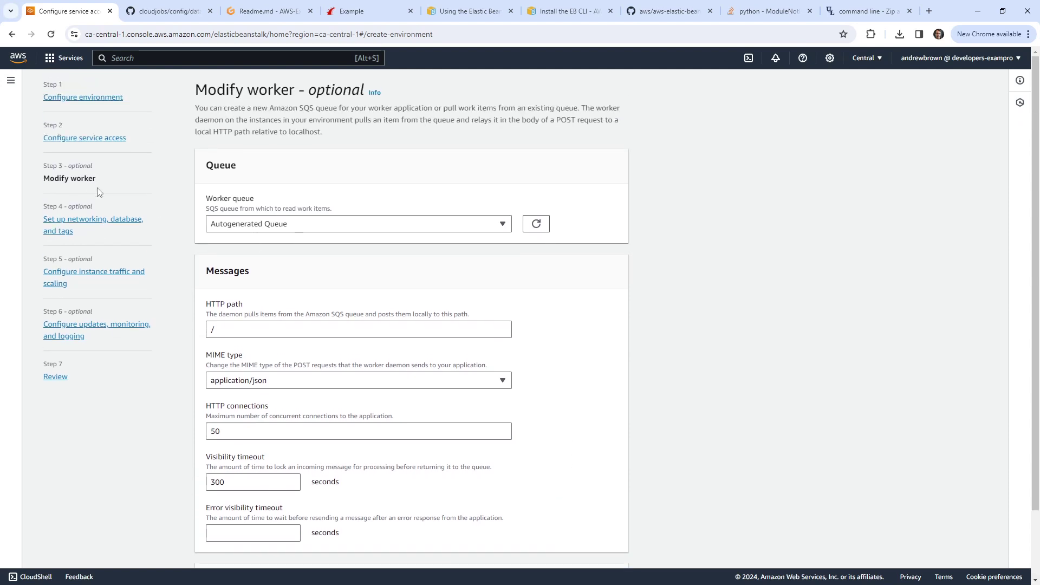
pyautogui.click(94, 220)
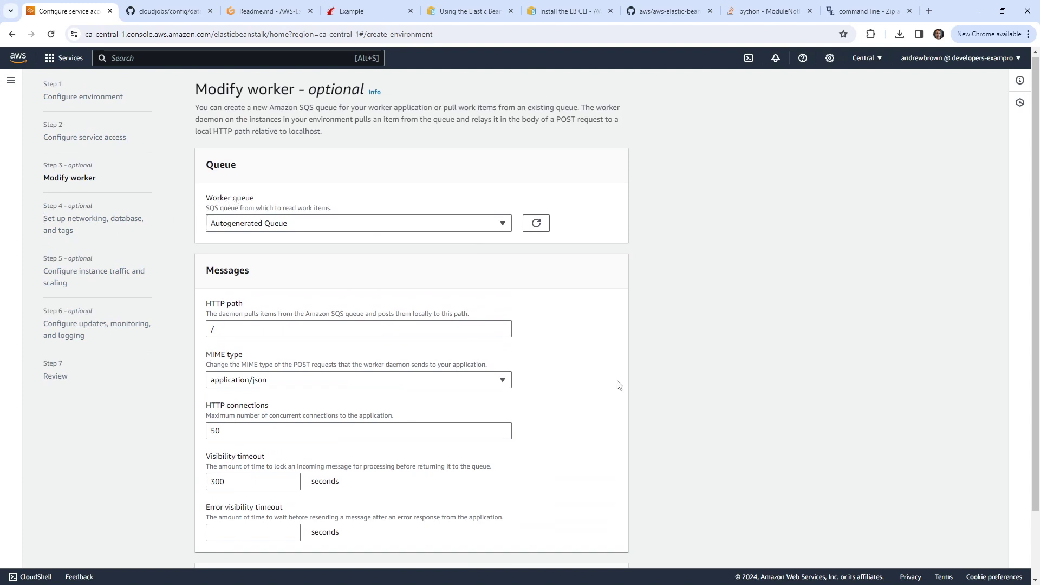
pyautogui.scroll(-3, 618, 385)
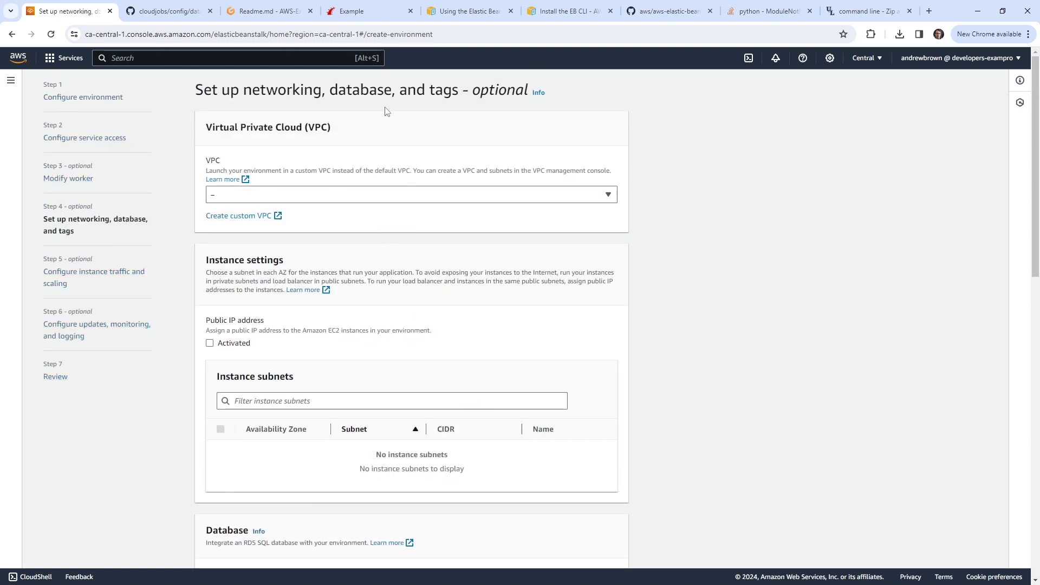
pyautogui.click(417, 195)
pyautogui.click(398, 230)
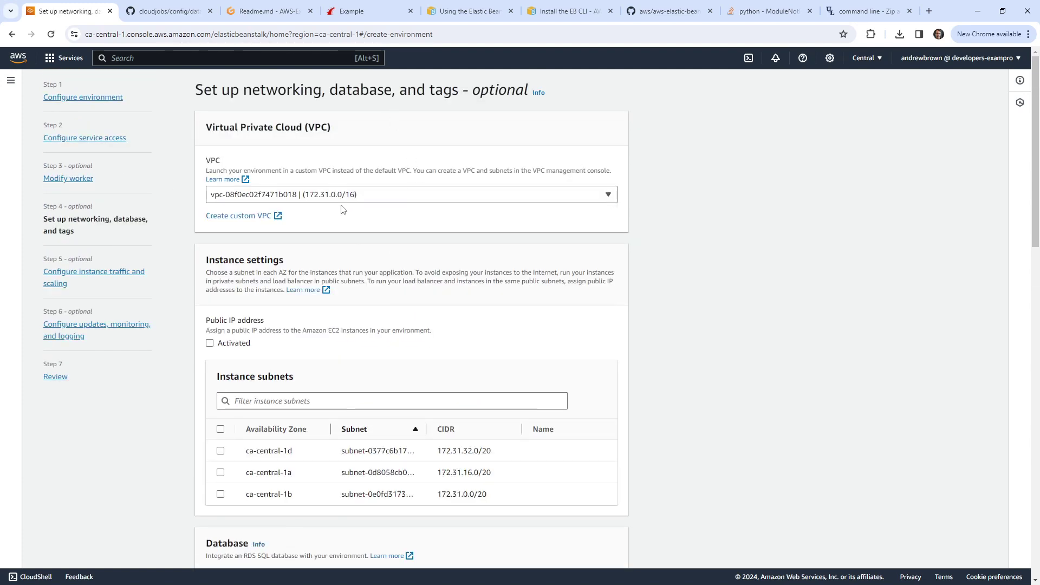
pyautogui.scroll(-3, 410, 285)
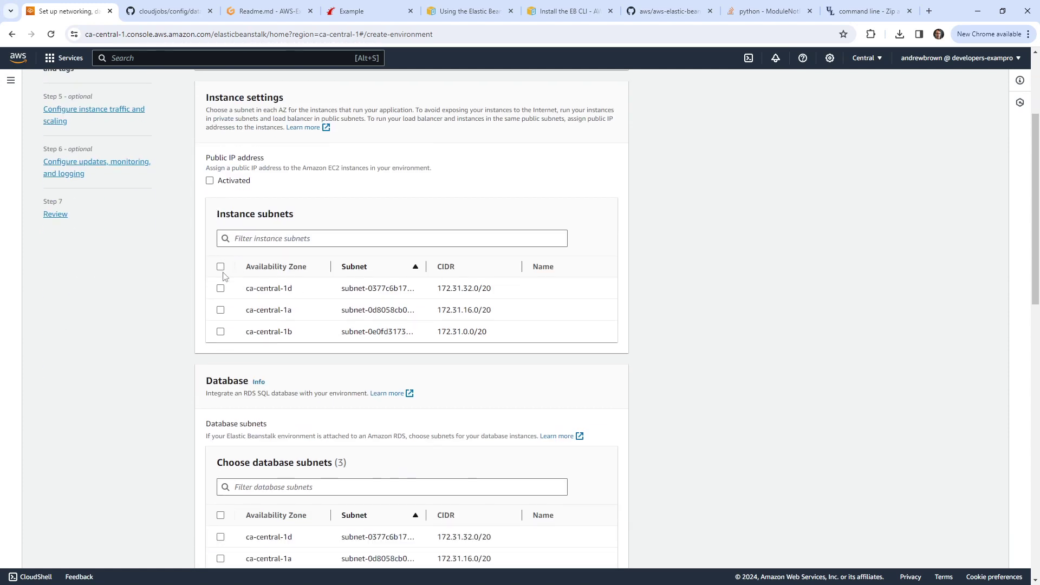
# Step: Use ca-central-1a subnets for instances and database, activate public IP, and enable the database
pyautogui.click(220, 310)
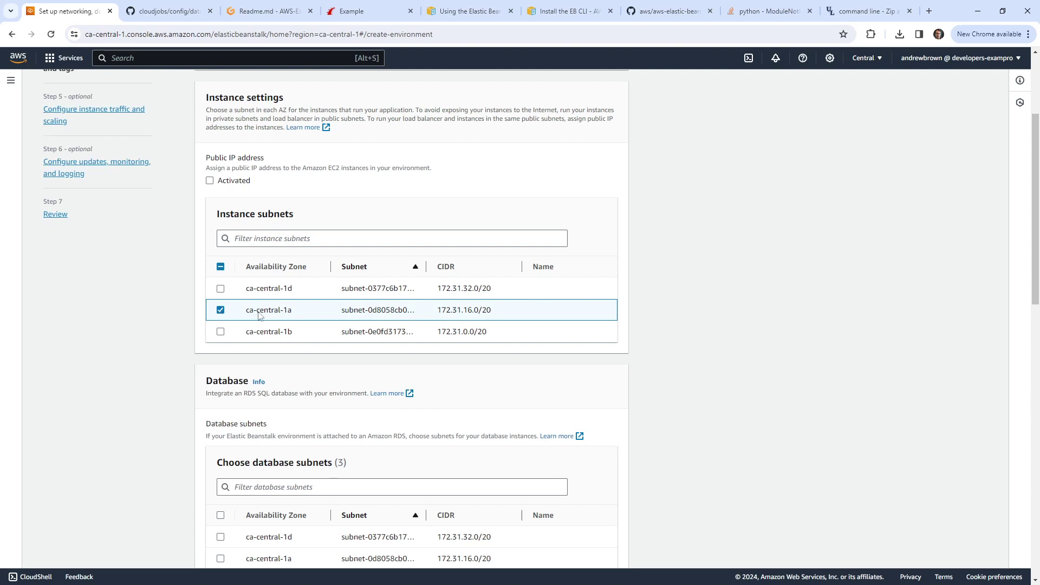
pyautogui.scroll(2, 214, 248)
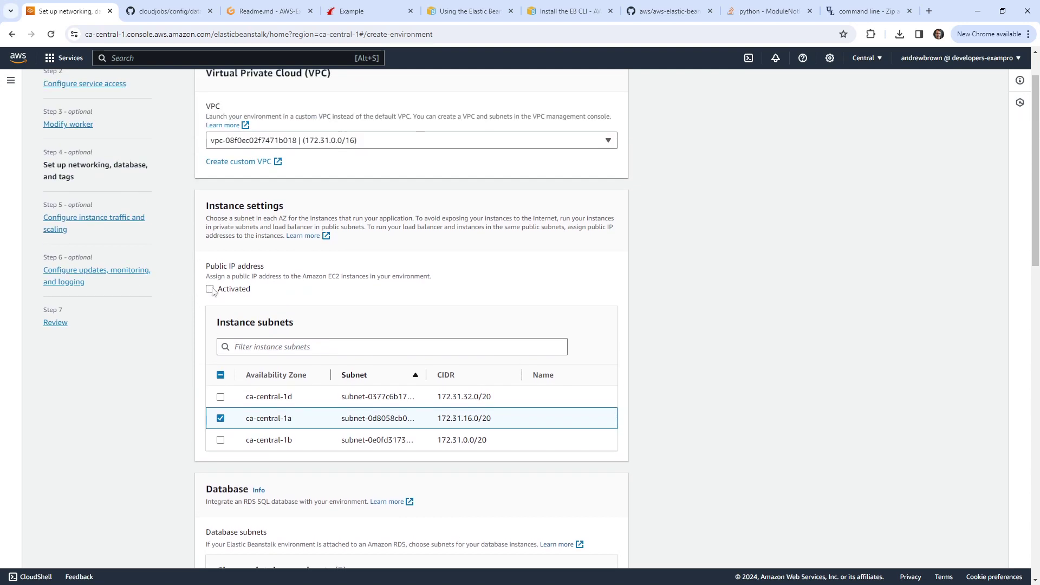
pyautogui.click(210, 289)
pyautogui.scroll(-5, 201, 274)
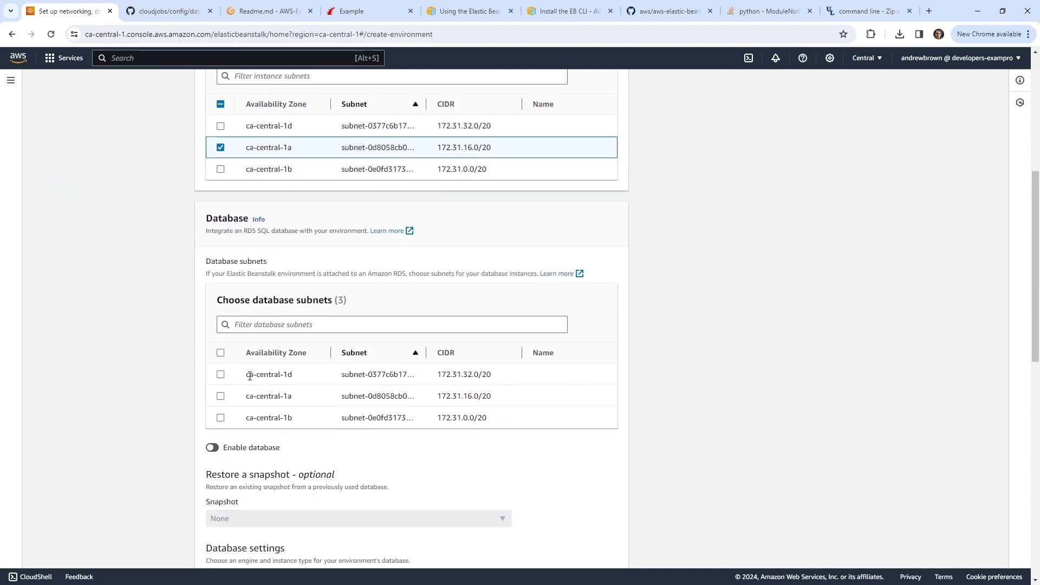
pyautogui.click(220, 396)
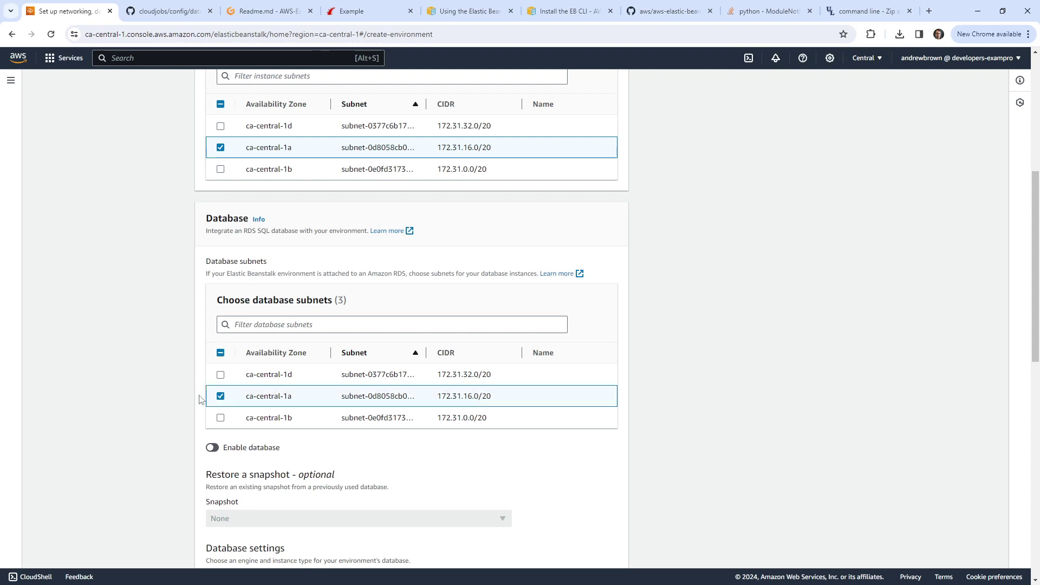
pyautogui.click(211, 447)
pyautogui.scroll(-4, 159, 325)
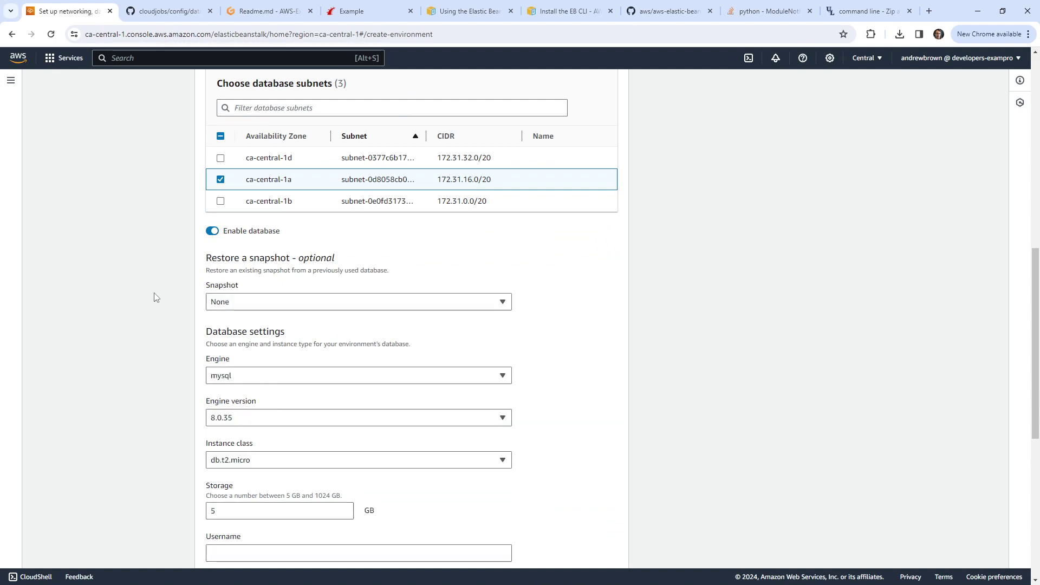
# Step: Keep no snapshot restore, review the Postgres engine, and pick db.t3.micro as the instance class
pyautogui.click(263, 308)
pyautogui.click(280, 307)
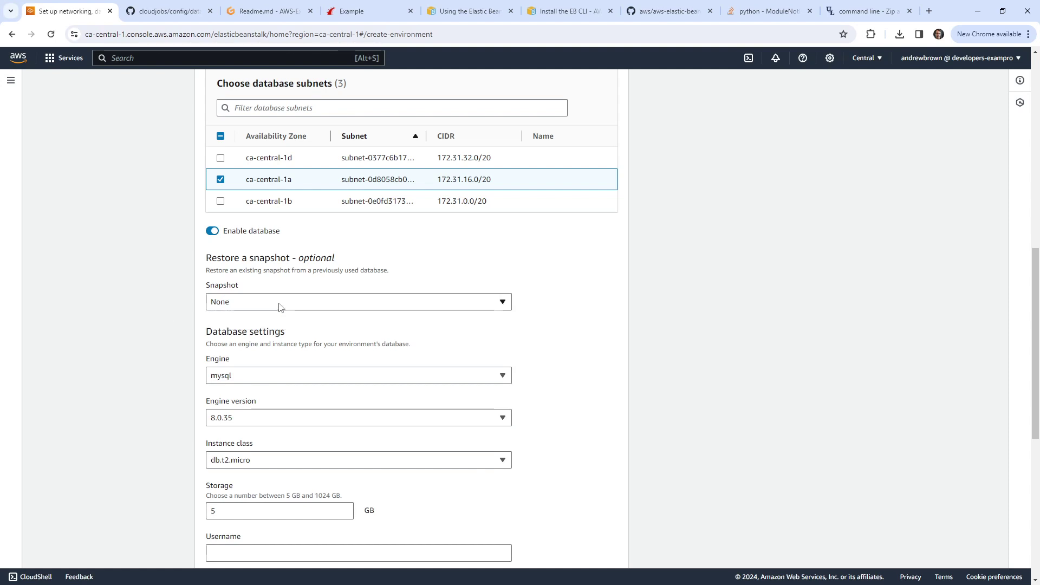
pyautogui.click(307, 376)
pyautogui.scroll(-2, 168, 404)
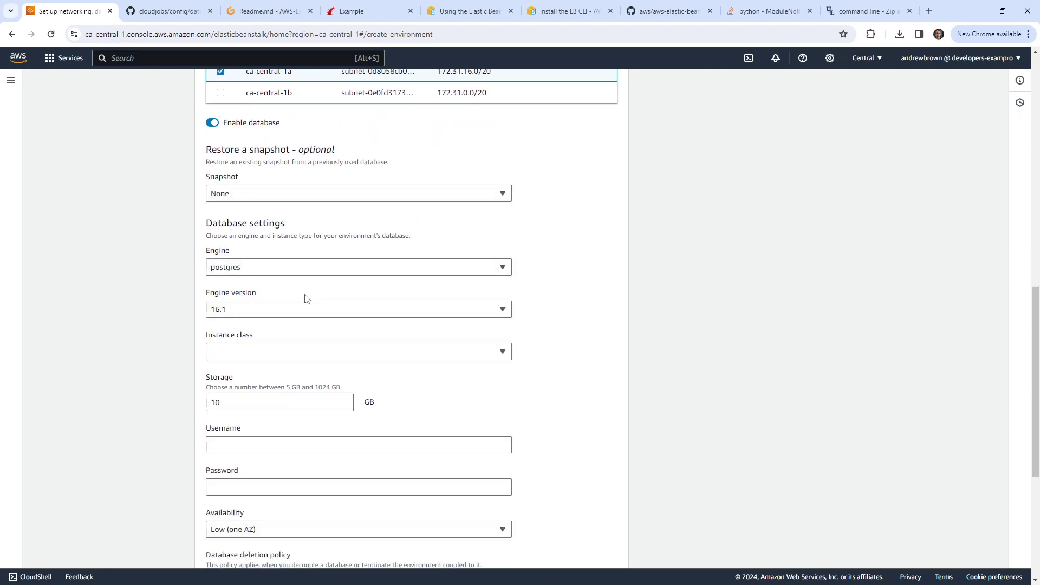
pyautogui.scroll(-2, 388, 238)
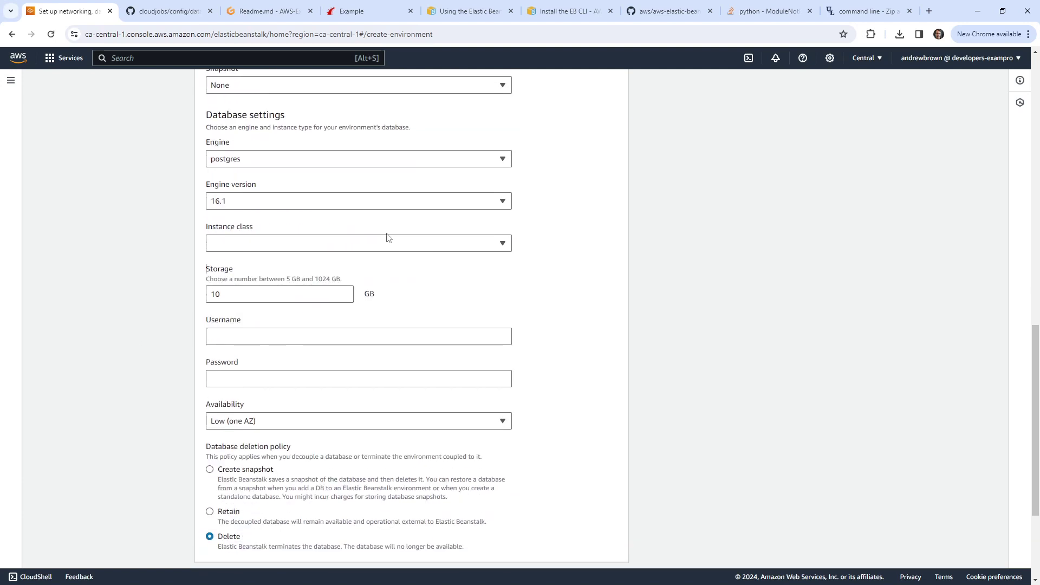
pyautogui.click(388, 243)
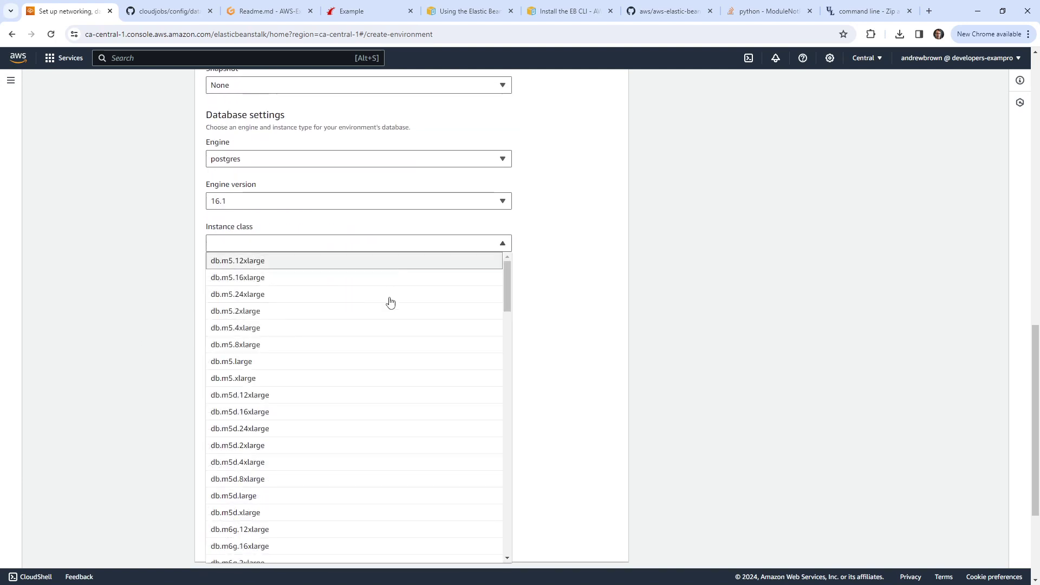
pyautogui.scroll(-7, 383, 384)
pyautogui.scroll(-5, 383, 388)
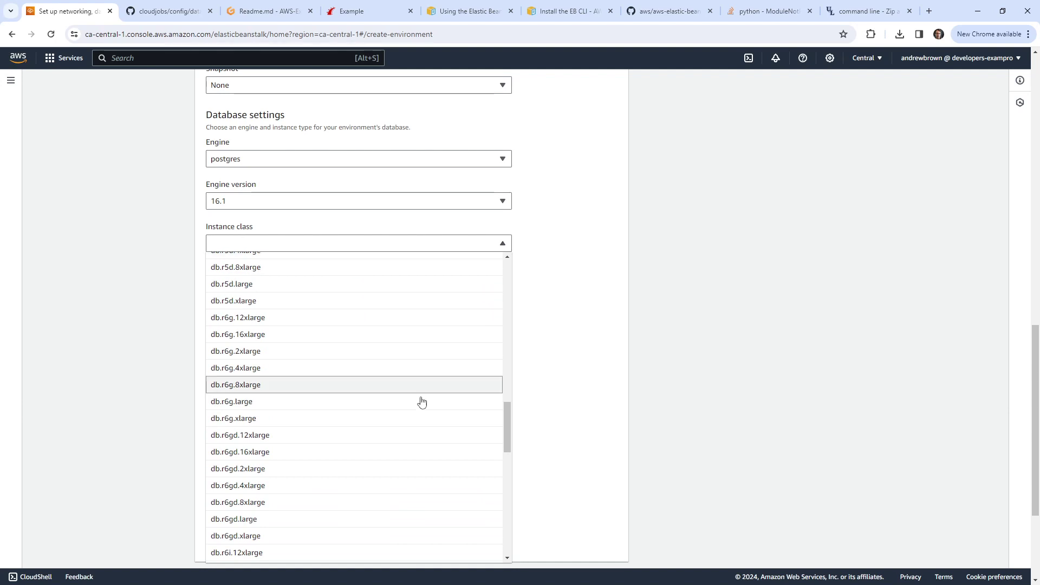
pyautogui.scroll(5, 422, 387)
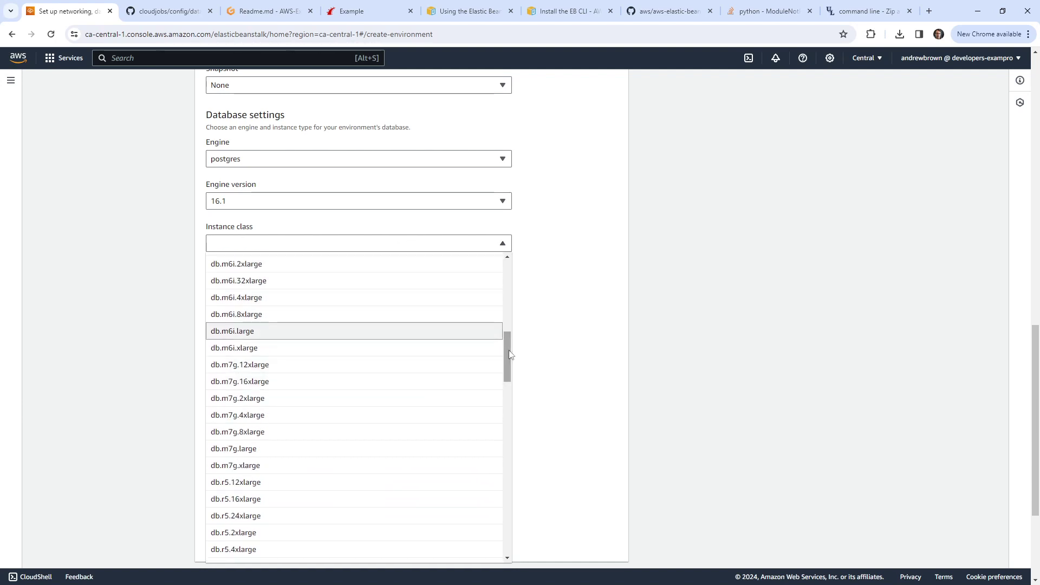
pyautogui.moveTo(508, 357); pyautogui.dragTo(513, 290)
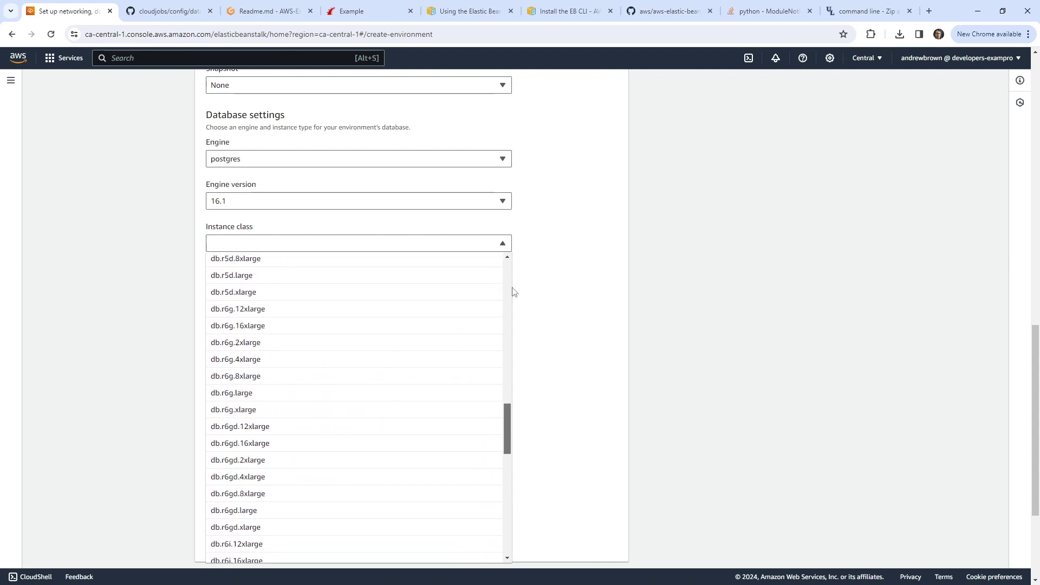
pyautogui.scroll(-20, 276, 341)
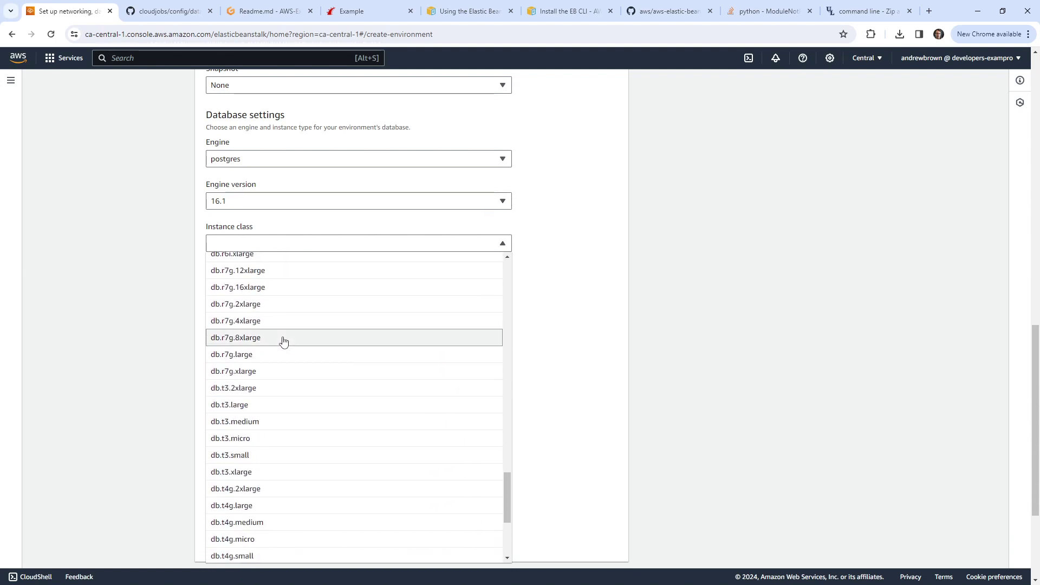
pyautogui.click(267, 440)
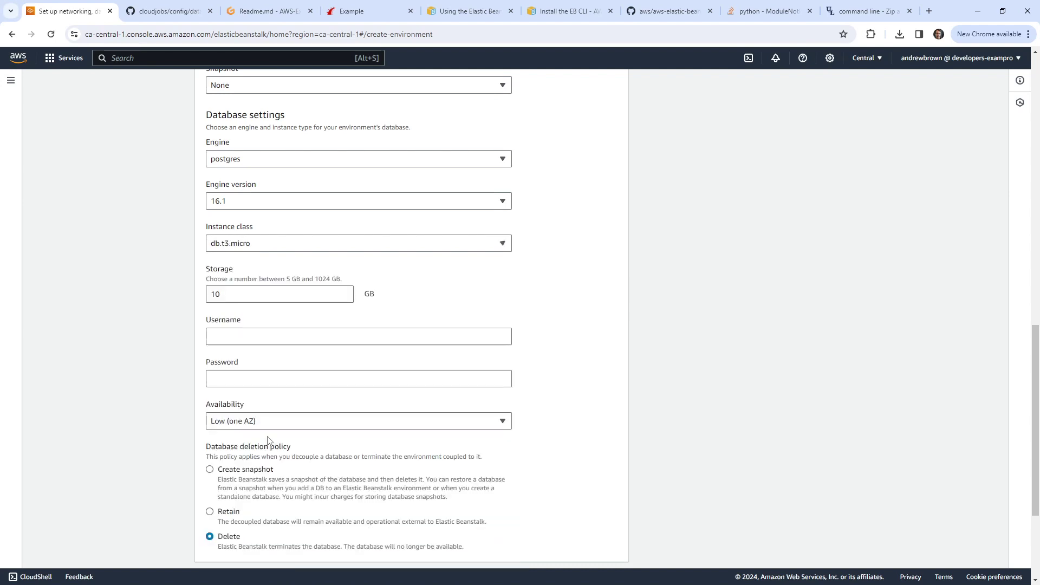
# Step: Focus the database Username field, then return to the Gitpod Readme
pyautogui.click(267, 339)
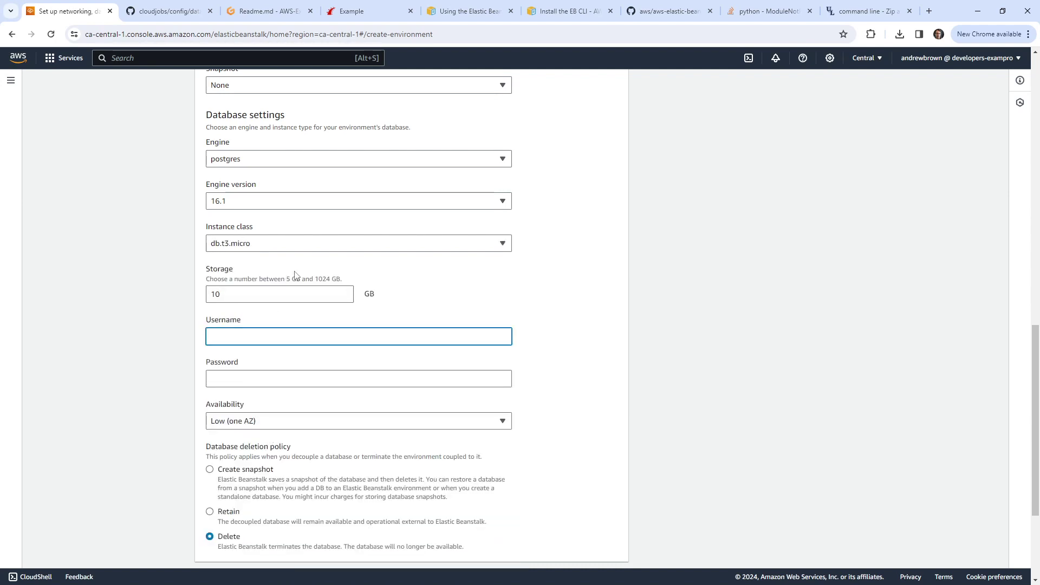
pyautogui.click(267, 11)
pyautogui.press('Up')
pyautogui.press('Up')
pyautogui.press('Up')
pyautogui.press('Up')
pyautogui.press('Up')
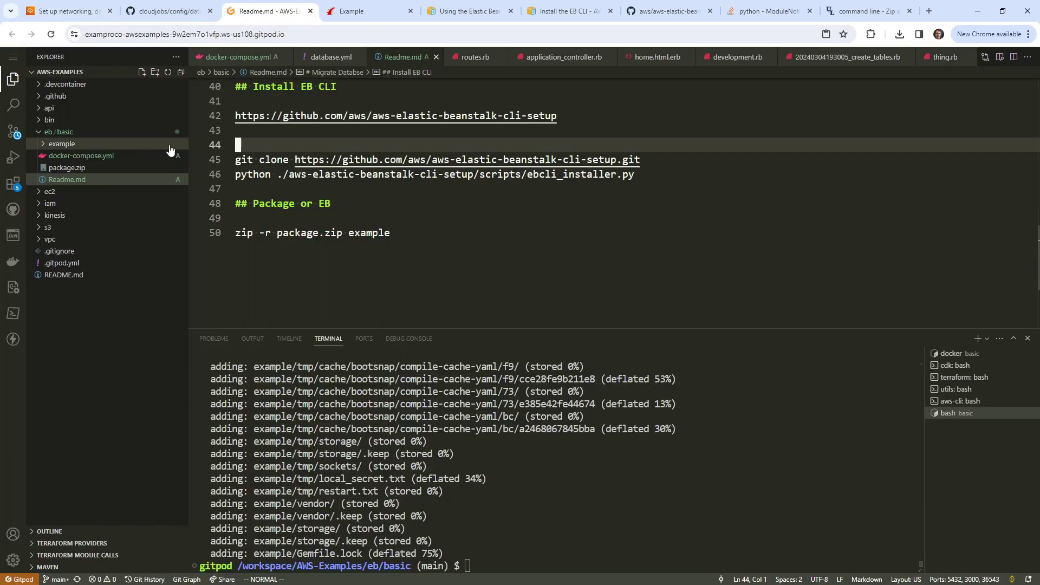
# Step: Permanently delete package.zip from eb/basic
pyautogui.click(85, 145)
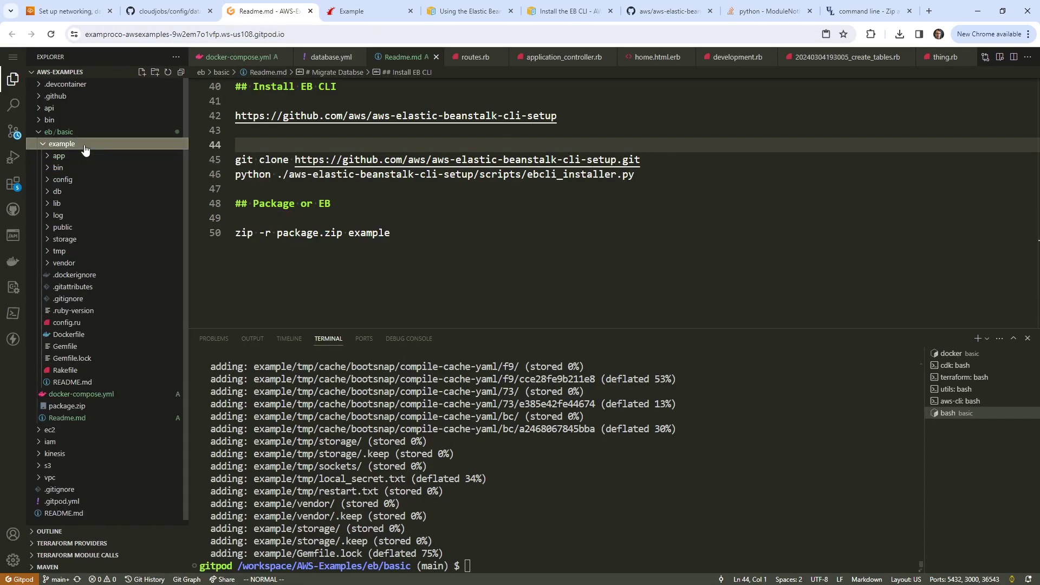
pyautogui.click(85, 145)
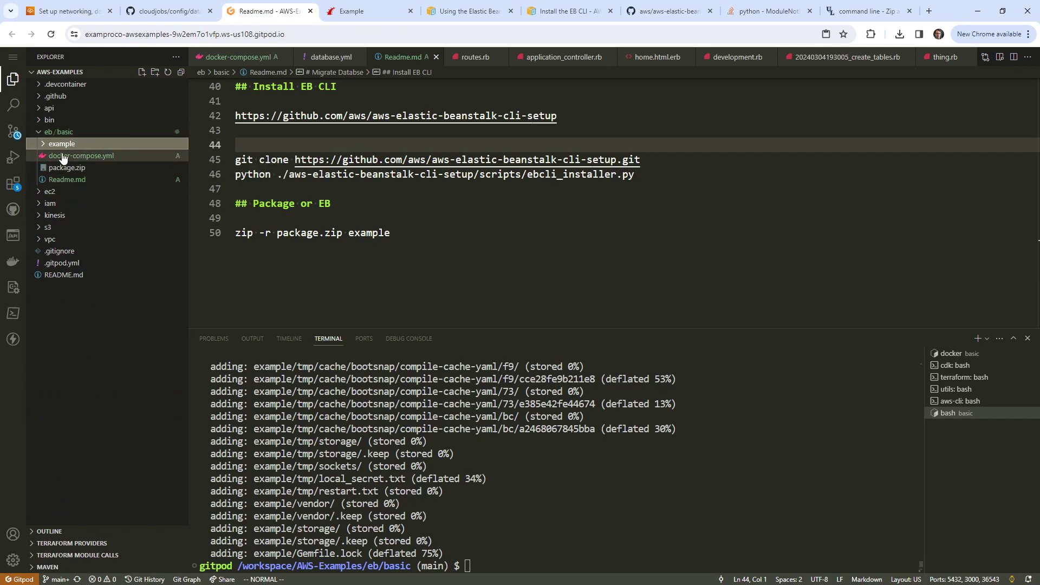
pyautogui.click(71, 168)
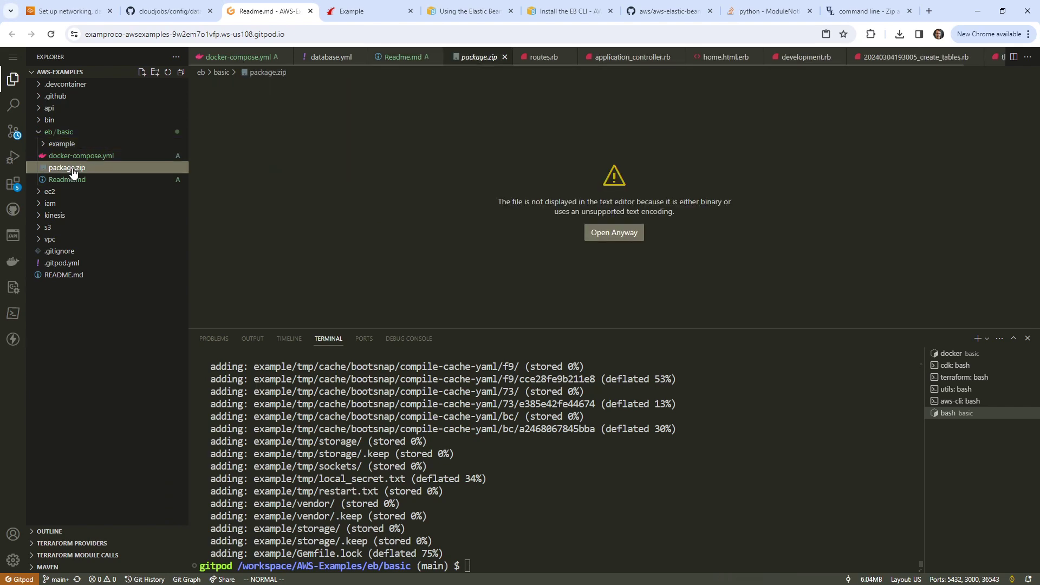
pyautogui.rightClick(73, 171)
pyautogui.click(118, 410)
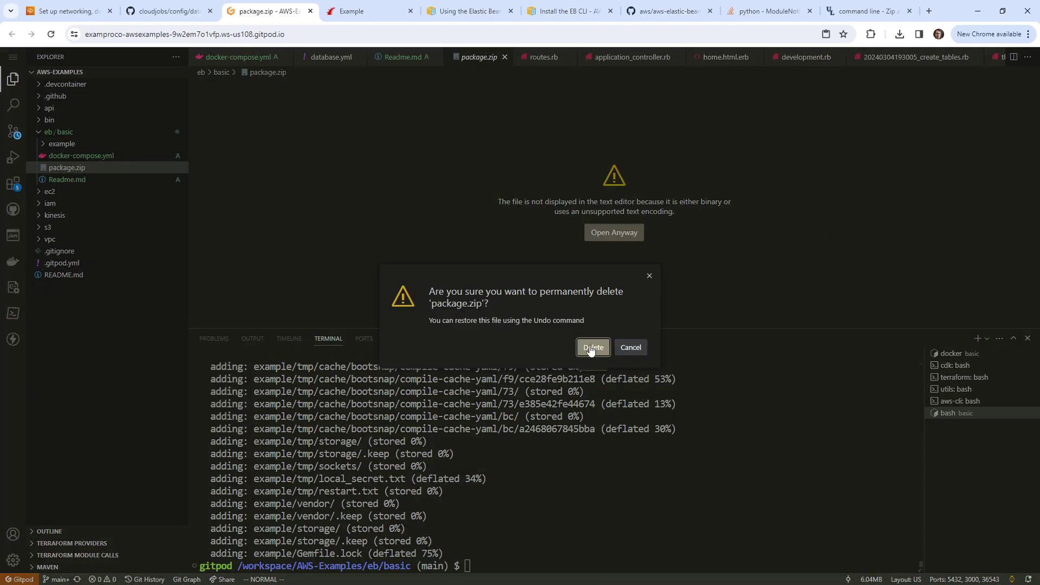
pyautogui.click(590, 348)
# Step: Open example/config/database.yml to view its production database settings
pyautogui.click(64, 144)
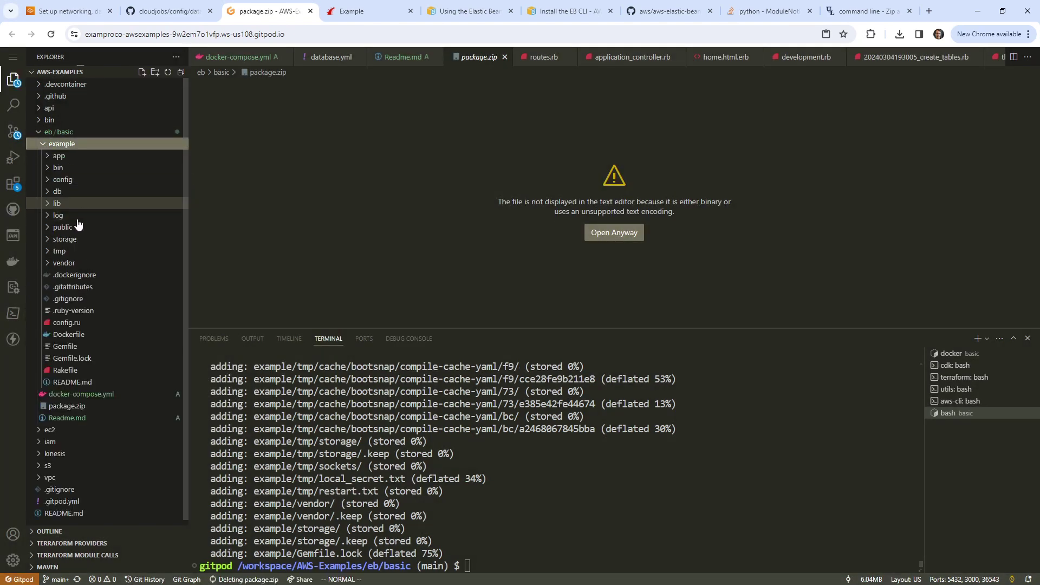
pyautogui.click(64, 179)
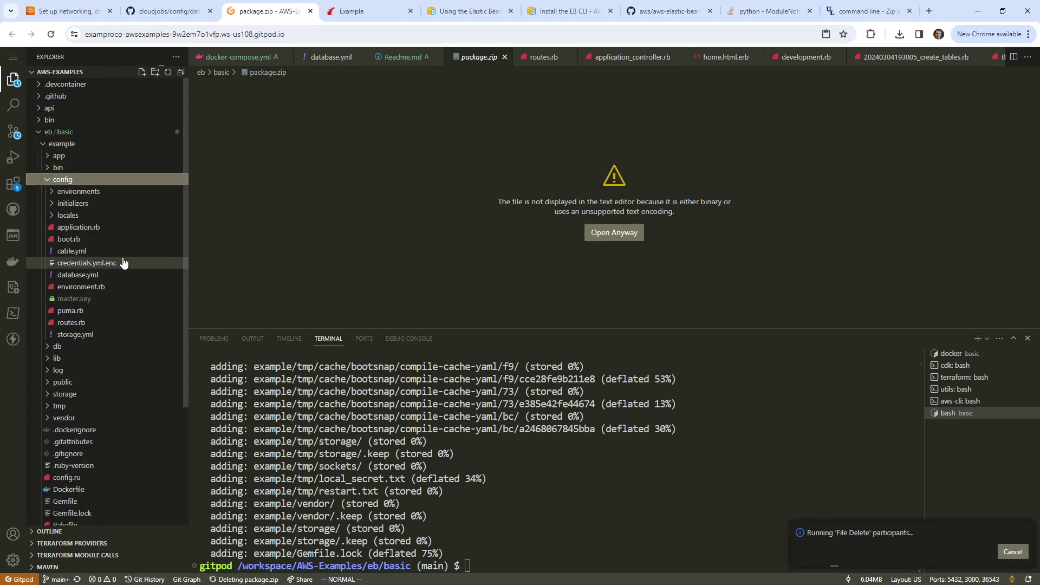
pyautogui.click(105, 278)
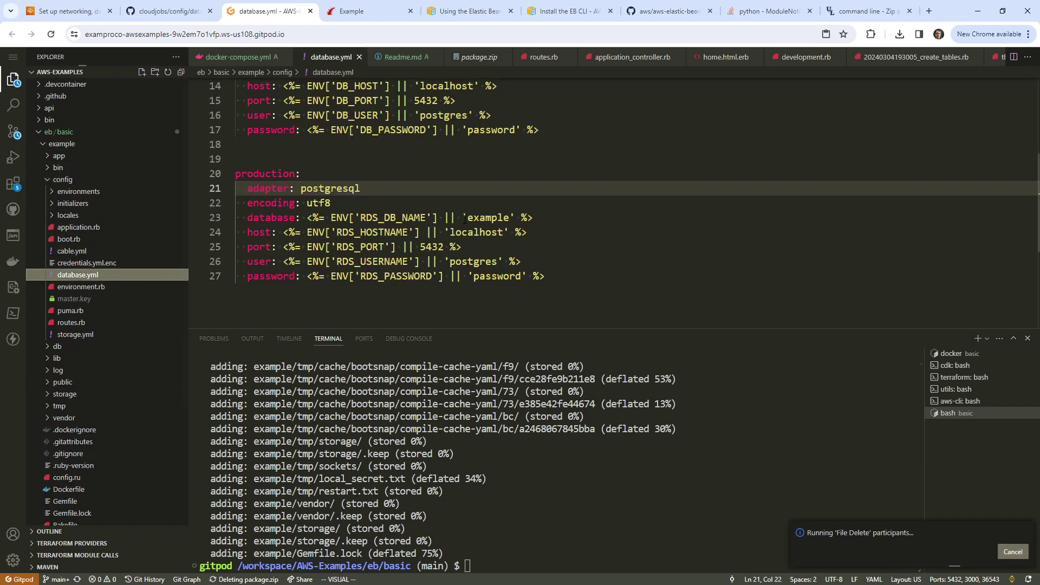
# Step: After checking the GitHub database.yml, enter username postgres and a database password
pyautogui.click(188, 19)
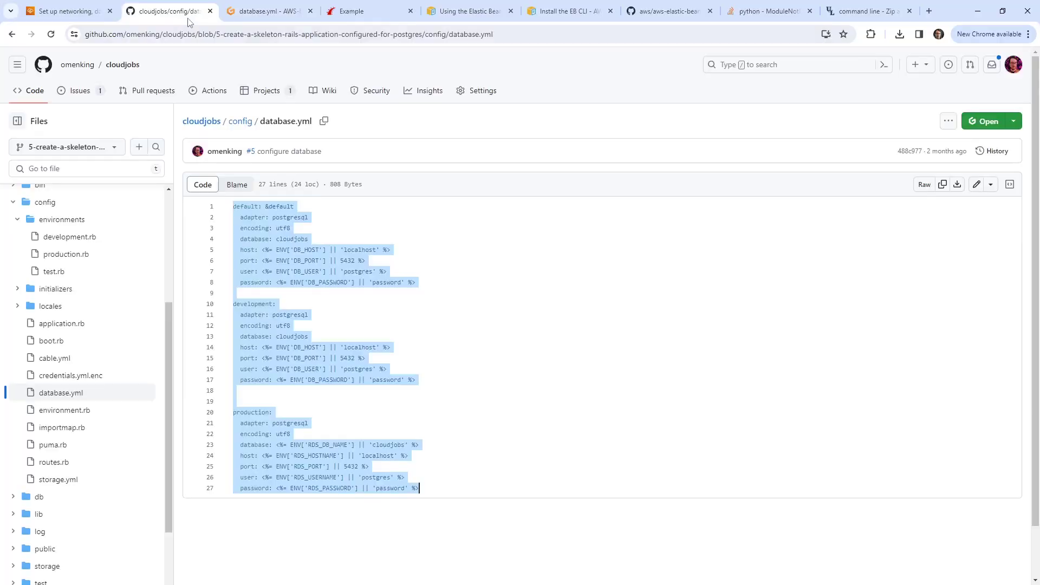
pyautogui.click(352, 11)
pyautogui.click(62, 11)
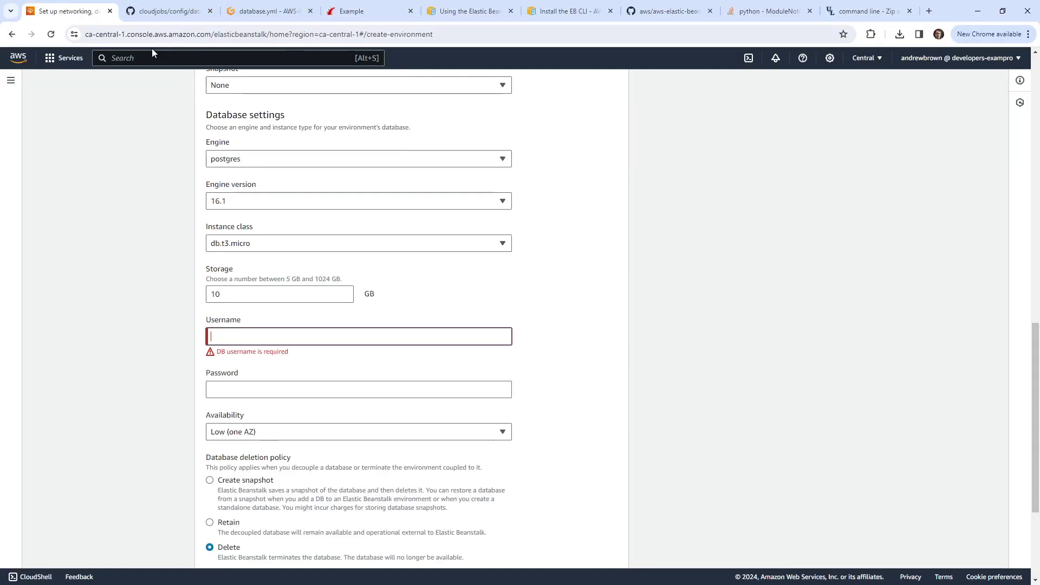
pyautogui.write('postgres')
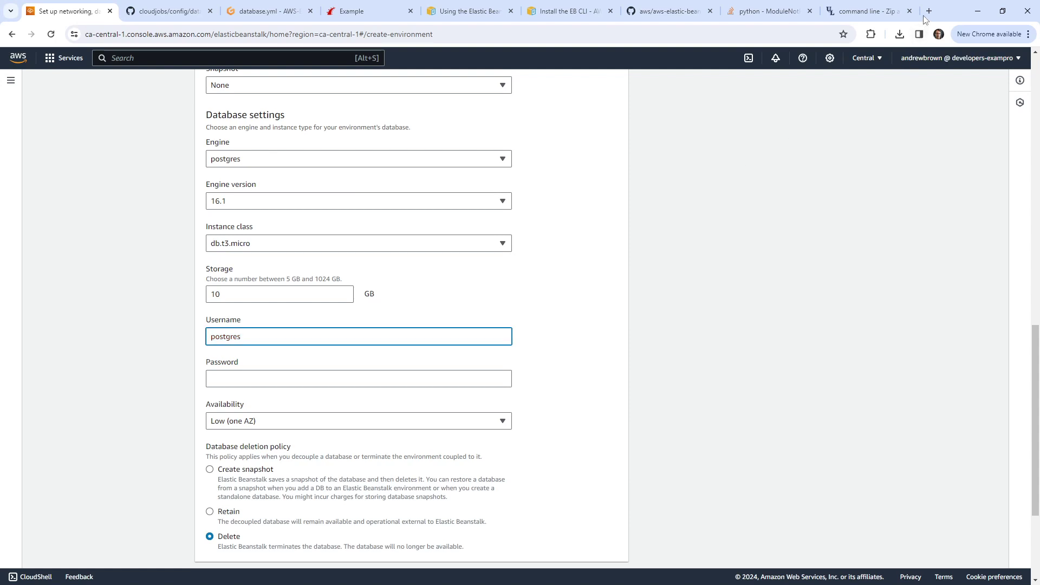
pyautogui.click(350, 378)
pyautogui.write('pass')
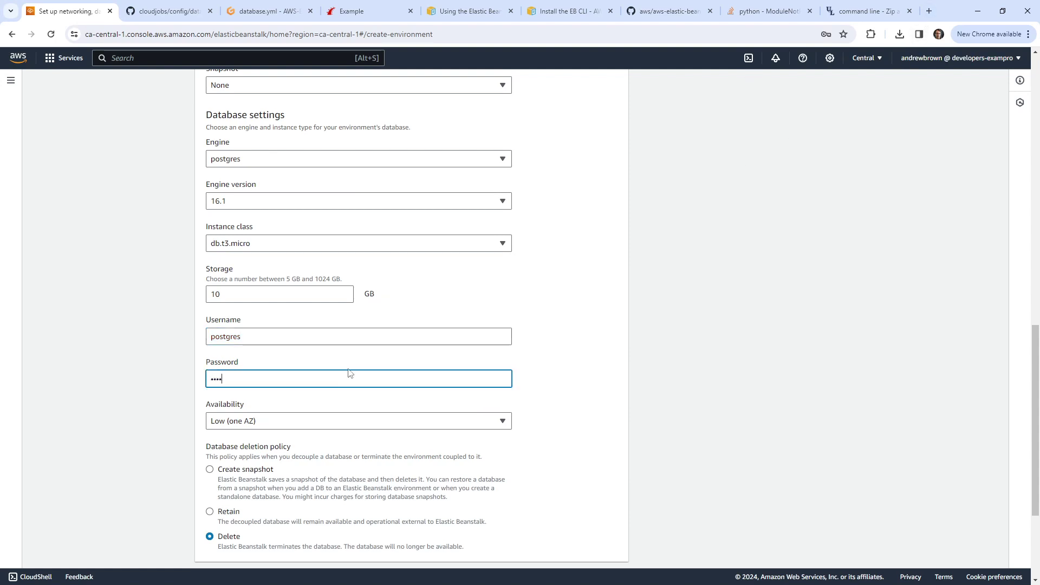
pyautogui.click(604, 360)
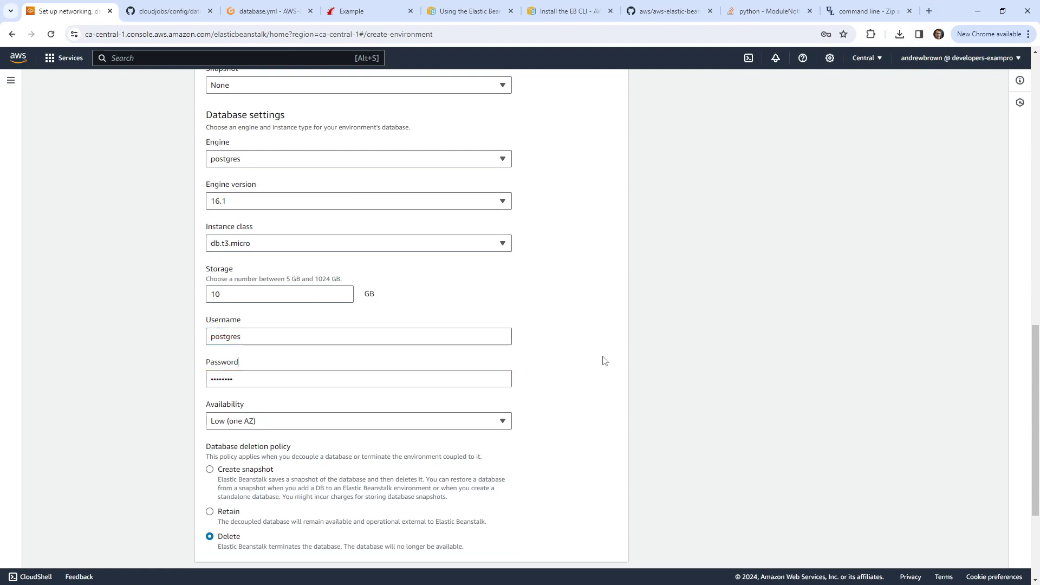
pyautogui.click(397, 376)
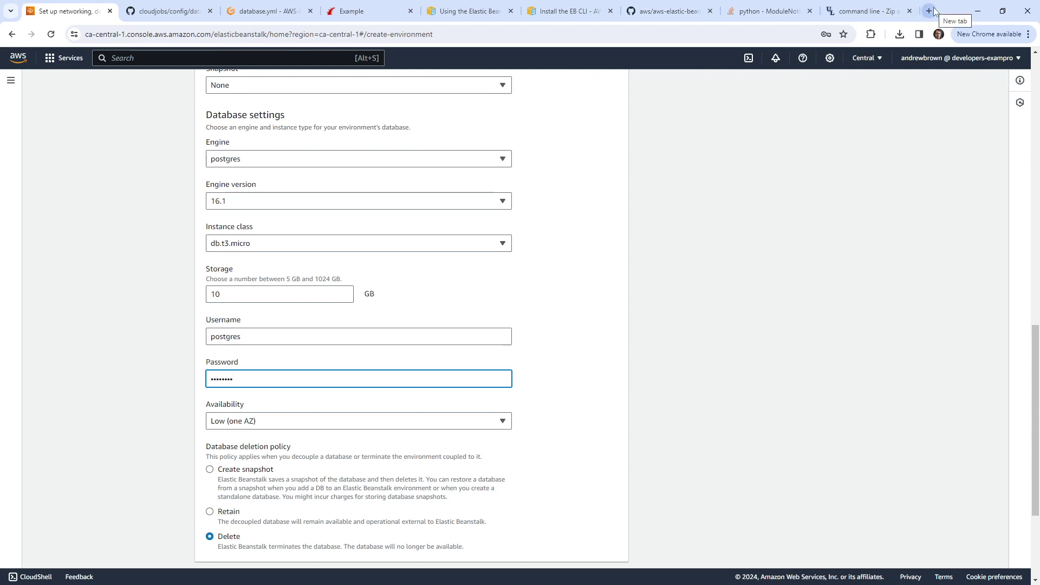
pyautogui.click(934, 11)
# Step: Search Google for 'postgres password limits rds' and read that RDS passwords need 8–128 characters
pyautogui.write('ostg')
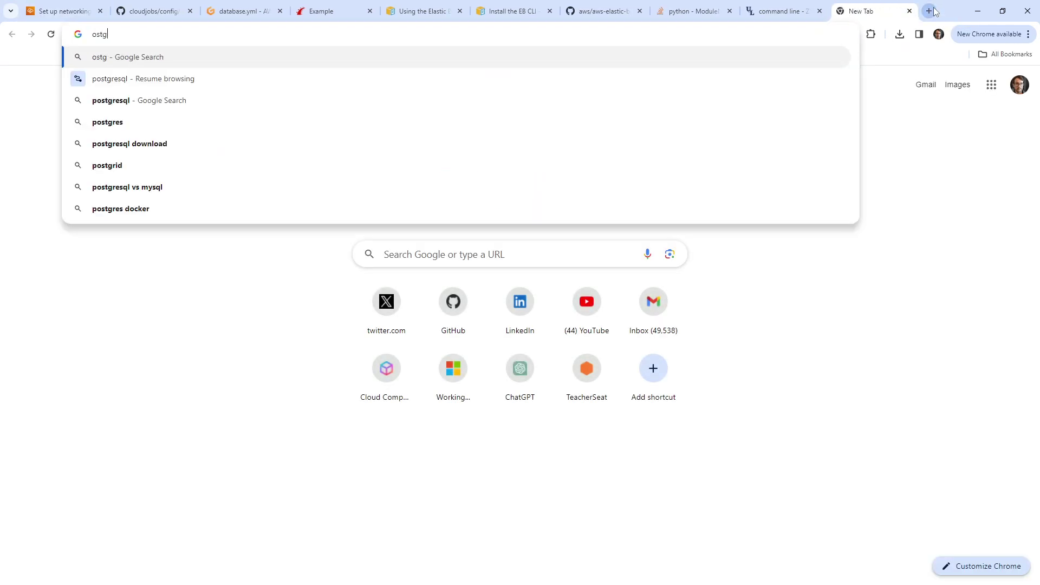
pyautogui.press('BackSpace')
pyautogui.press('BackSpace')
pyautogui.press('BackSpace')
pyautogui.press('BackSpace')
pyautogui.write('postgres pass')
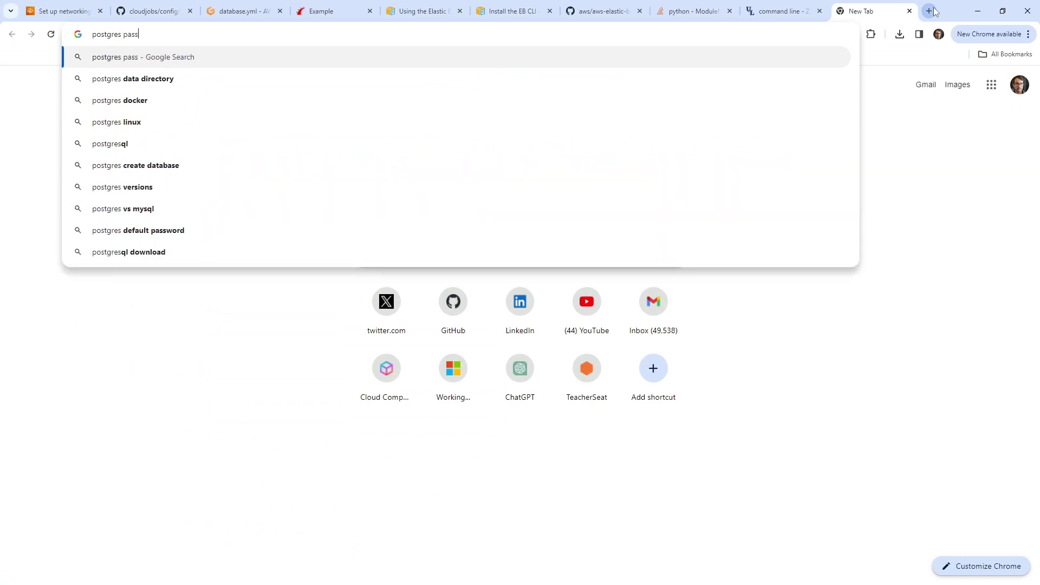
pyautogui.write('word limits ')
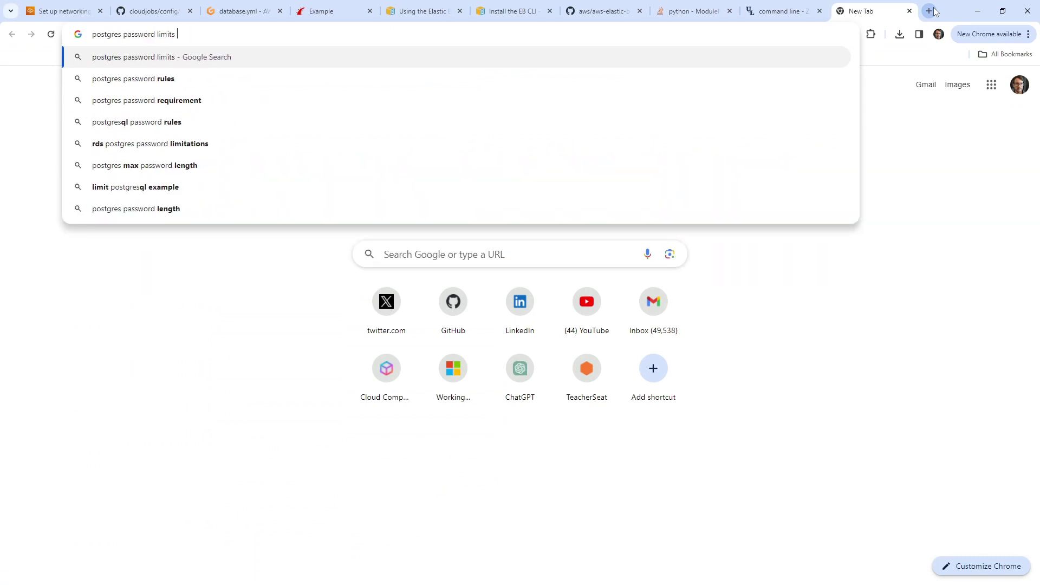
pyautogui.write('rds')
pyautogui.press('Return')
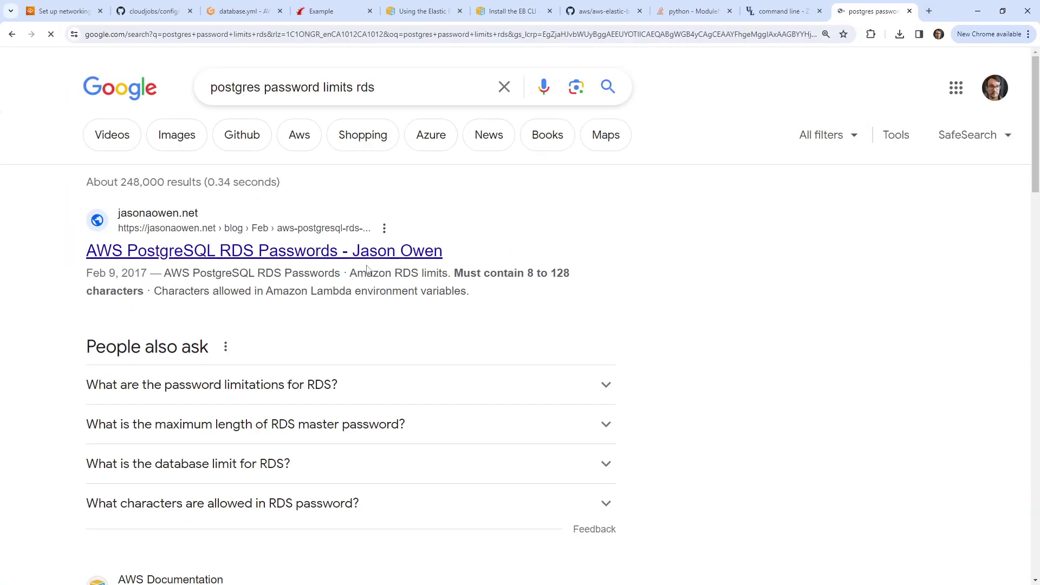
pyautogui.click(360, 384)
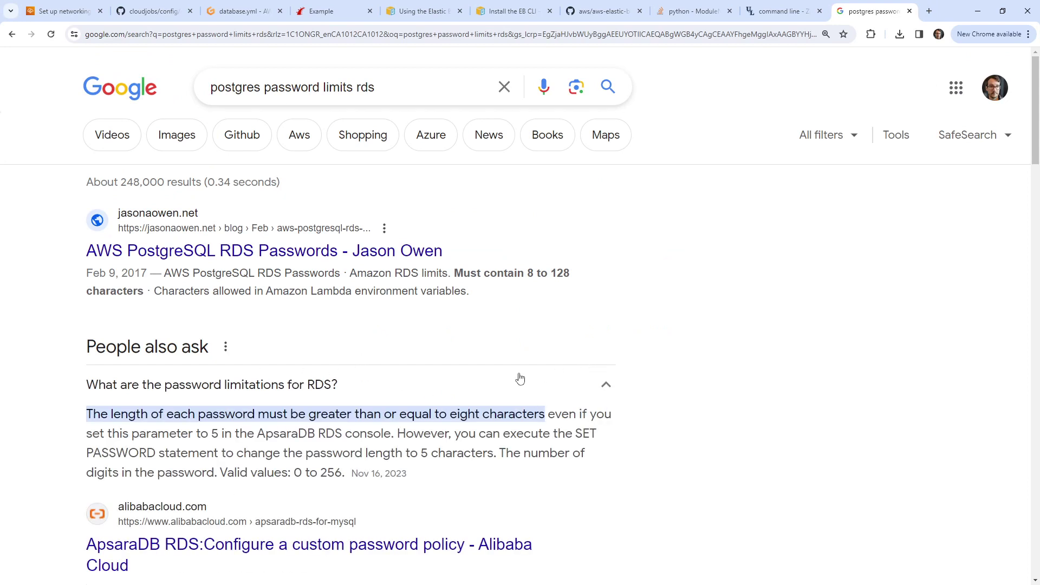
pyautogui.scroll(-3, 519, 377)
pyautogui.scroll(3, 493, 441)
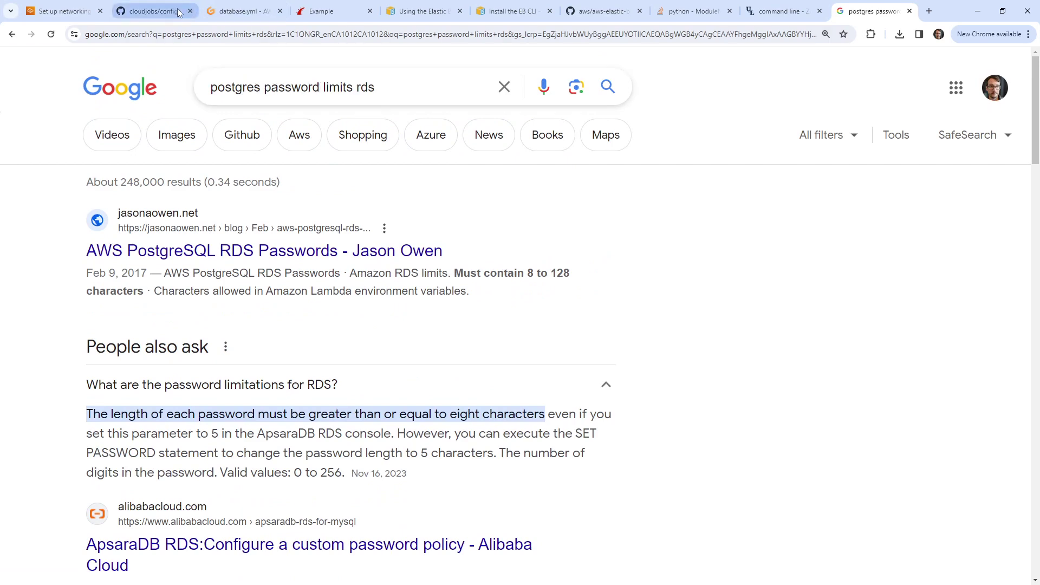
# Step: Cycle through the GitHub, database.yml and Example app tabs to the Elastic Beanstalk documentation
pyautogui.click(152, 11)
pyautogui.click(255, 12)
pyautogui.click(316, 13)
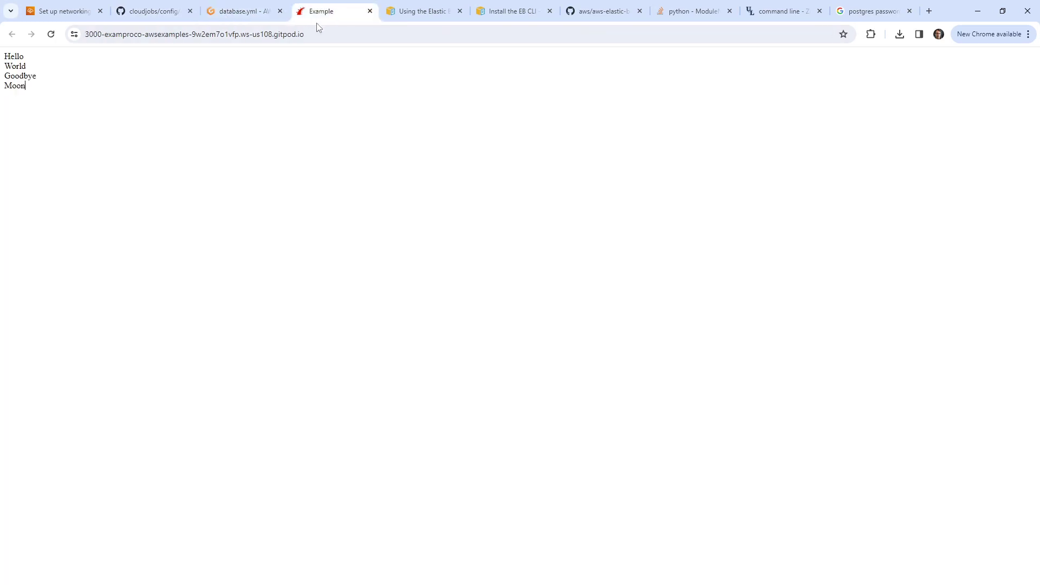
pyautogui.click(419, 12)
# Step: Re-enter the database password, keep Low (one AZ) availability and Delete deletion policy, and submit
pyautogui.click(77, 14)
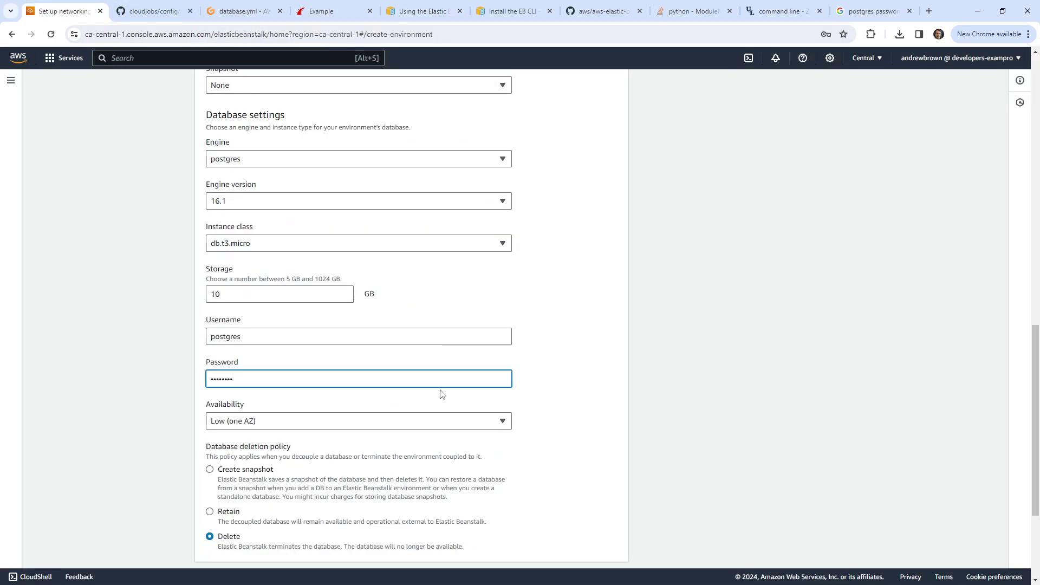
pyautogui.scroll(-3, 442, 394)
pyautogui.moveTo(274, 220); pyautogui.dragTo(120, 212)
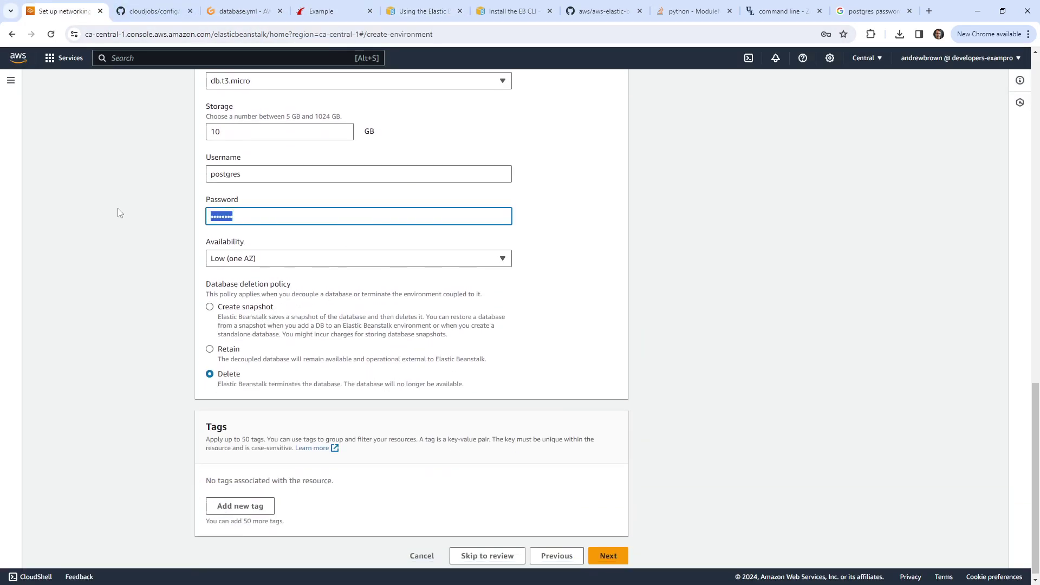
pyautogui.write('pas')
pyautogui.click(290, 260)
pyautogui.click(290, 265)
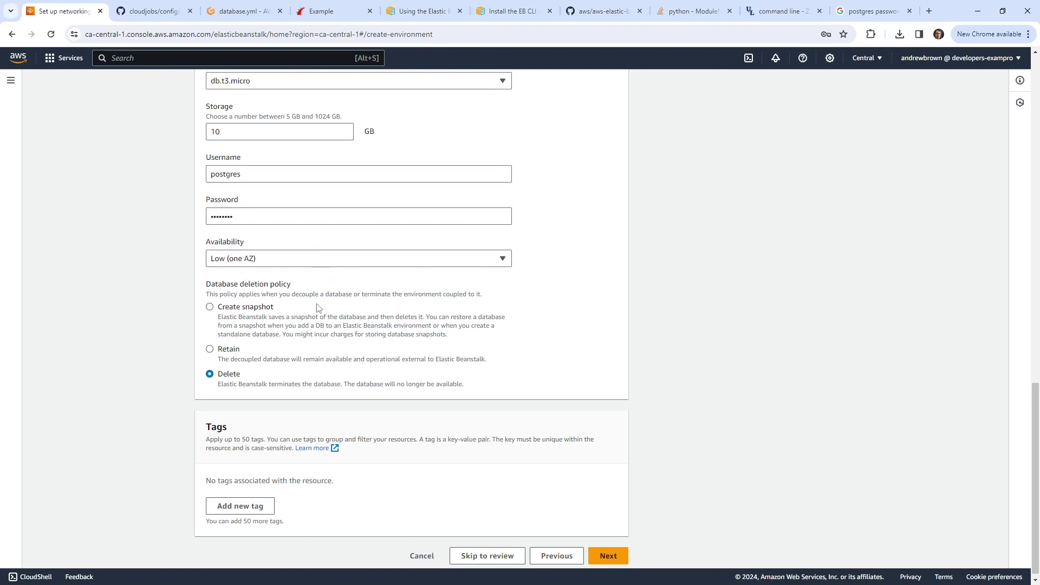
pyautogui.scroll(-1, 146, 375)
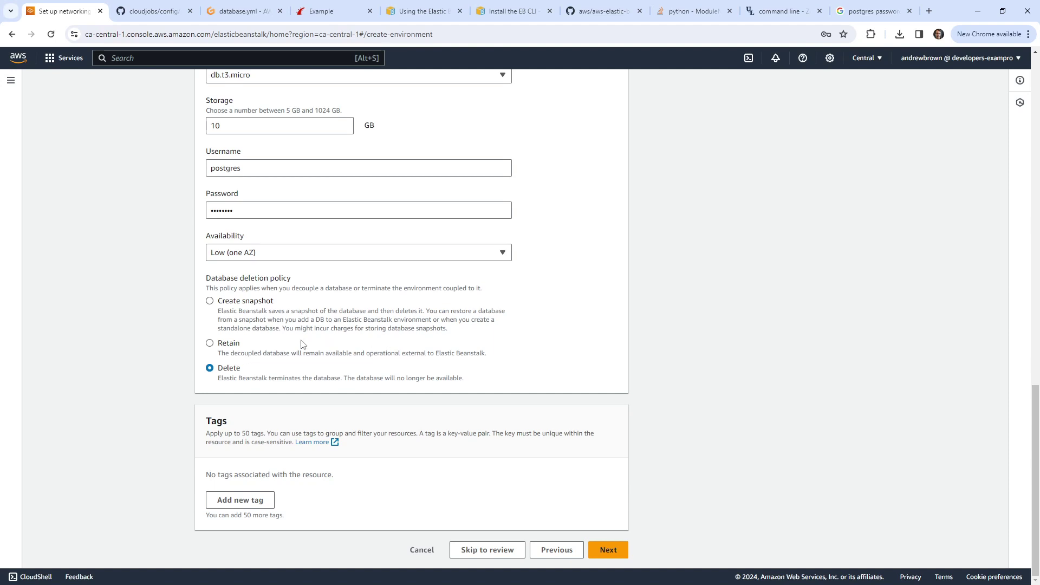
pyautogui.click(235, 345)
pyautogui.click(221, 369)
pyautogui.click(615, 551)
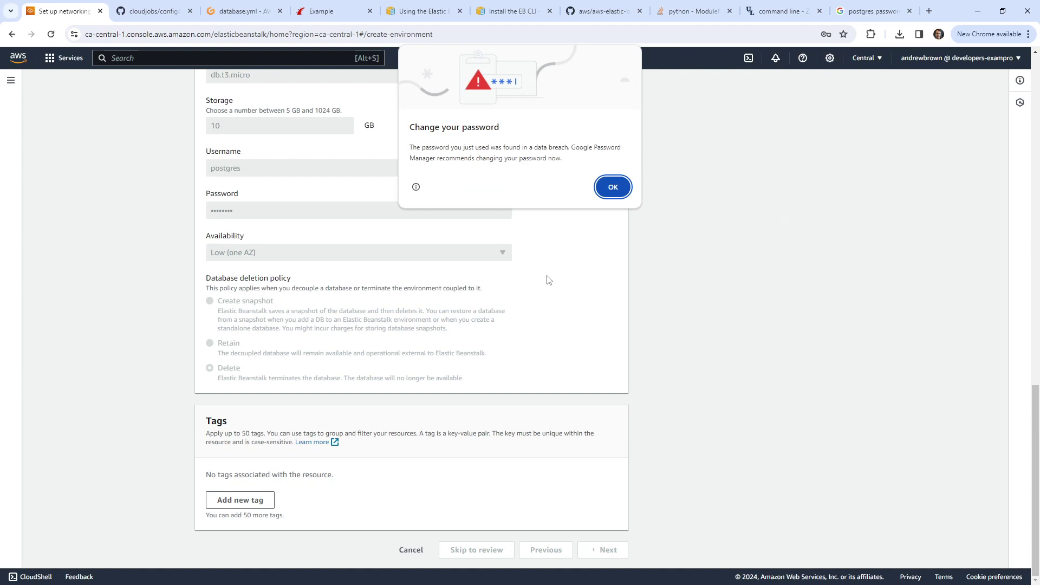
pyautogui.click(615, 188)
pyautogui.click(837, 61)
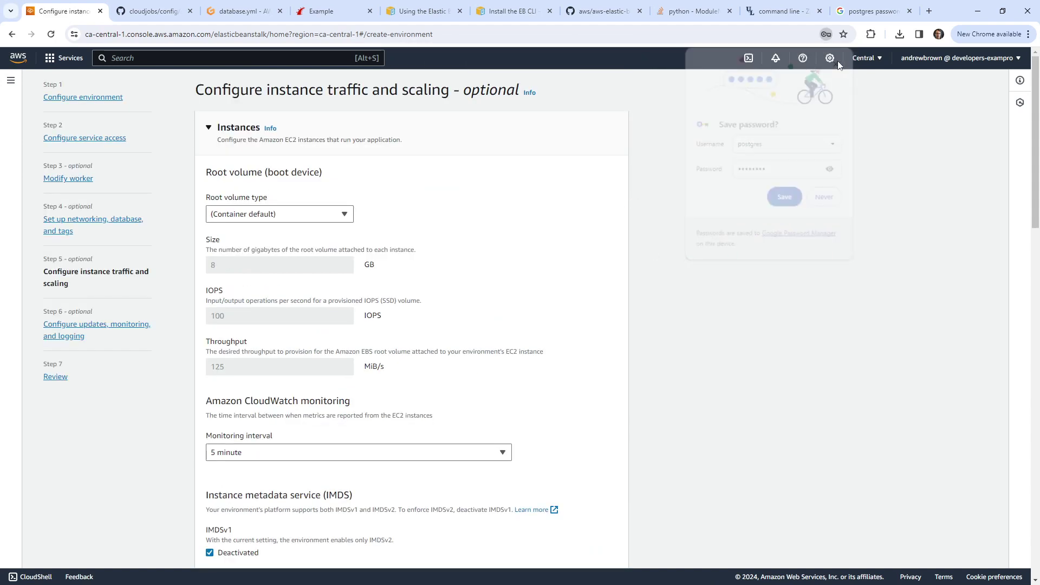
pyautogui.click(299, 216)
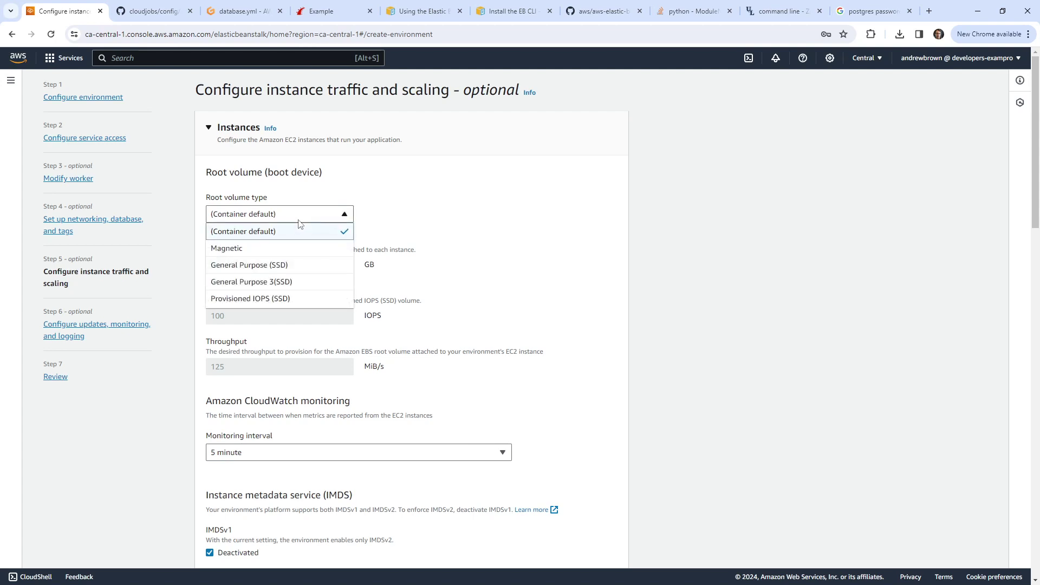
pyautogui.click(307, 216)
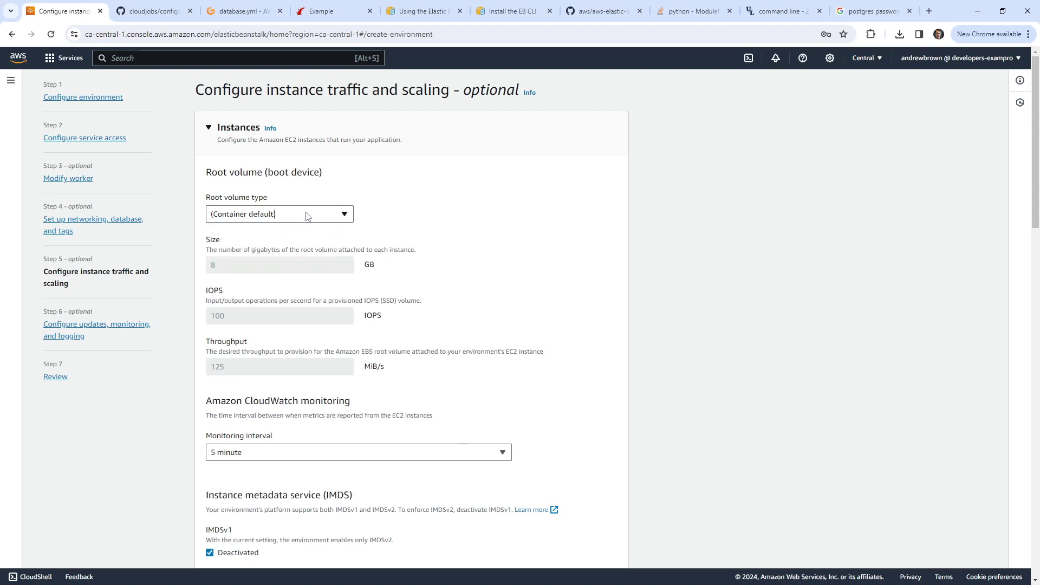
pyautogui.click(318, 218)
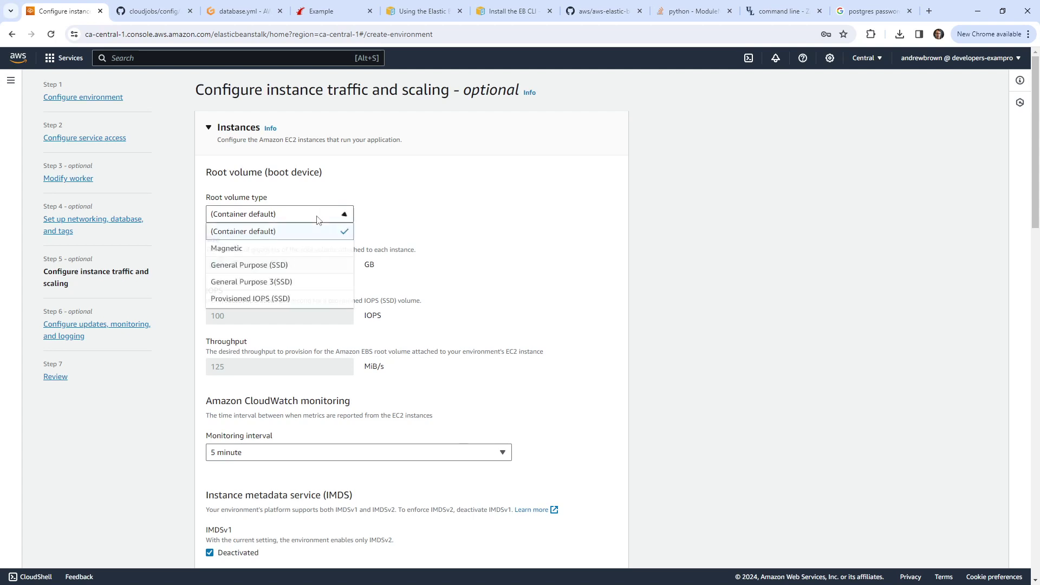
pyautogui.click(348, 207)
pyautogui.scroll(-4, 428, 204)
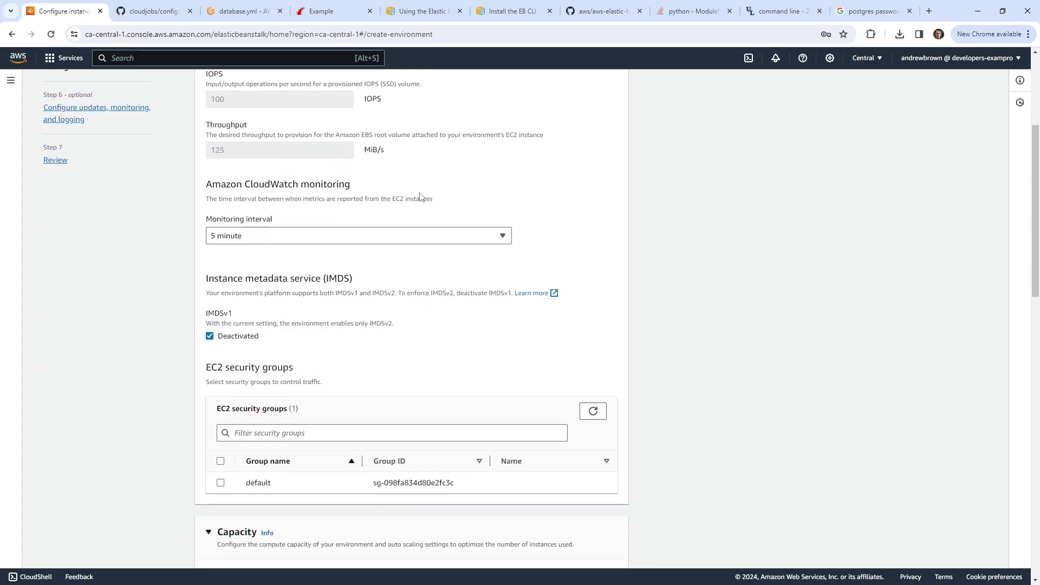
pyautogui.scroll(-2, 420, 196)
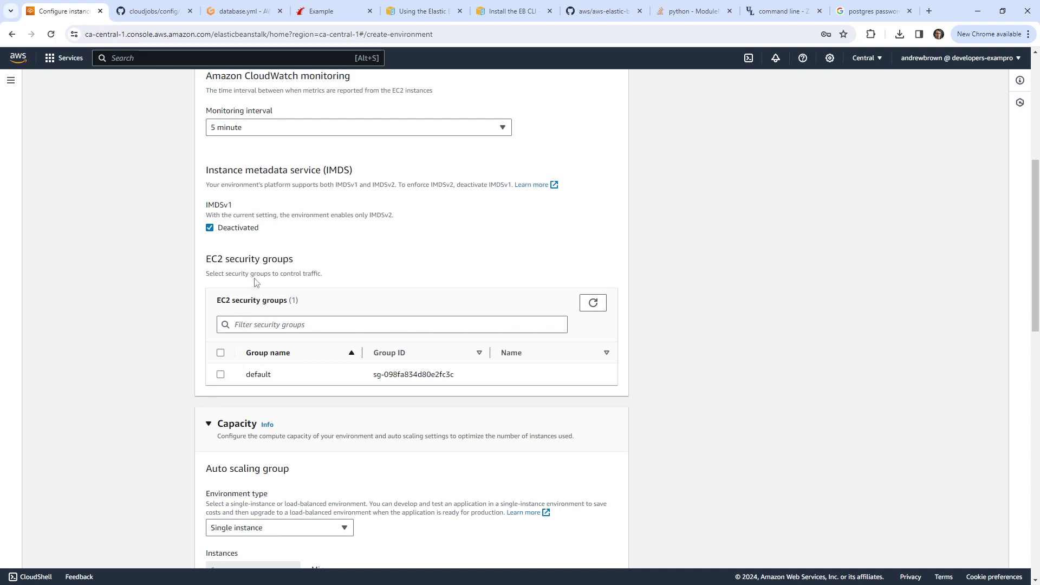
pyautogui.scroll(2, 256, 282)
pyautogui.scroll(-4, 256, 286)
pyautogui.scroll(7, 254, 287)
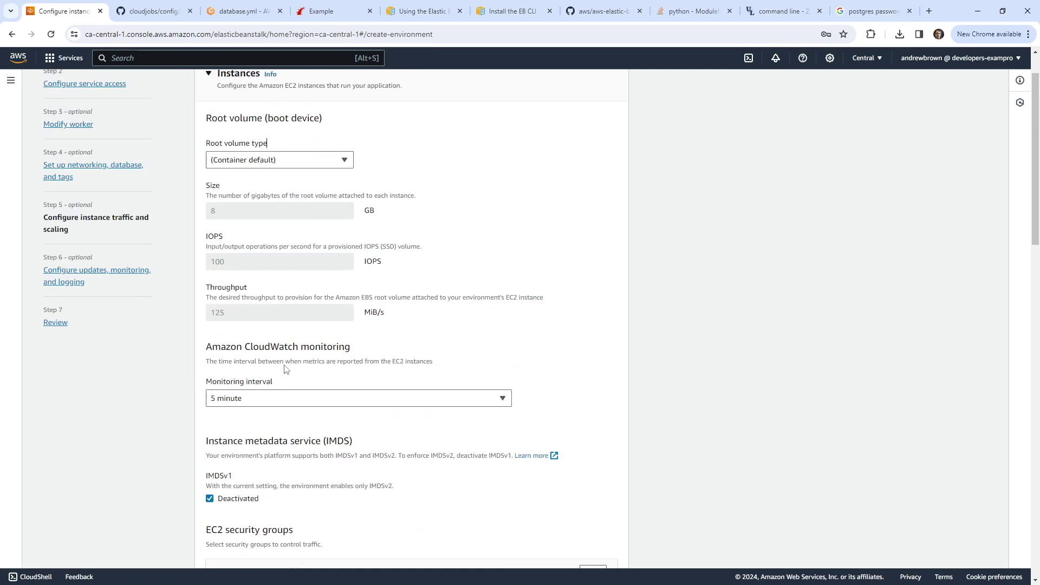
pyautogui.scroll(-3, 285, 366)
pyautogui.click(580, 417)
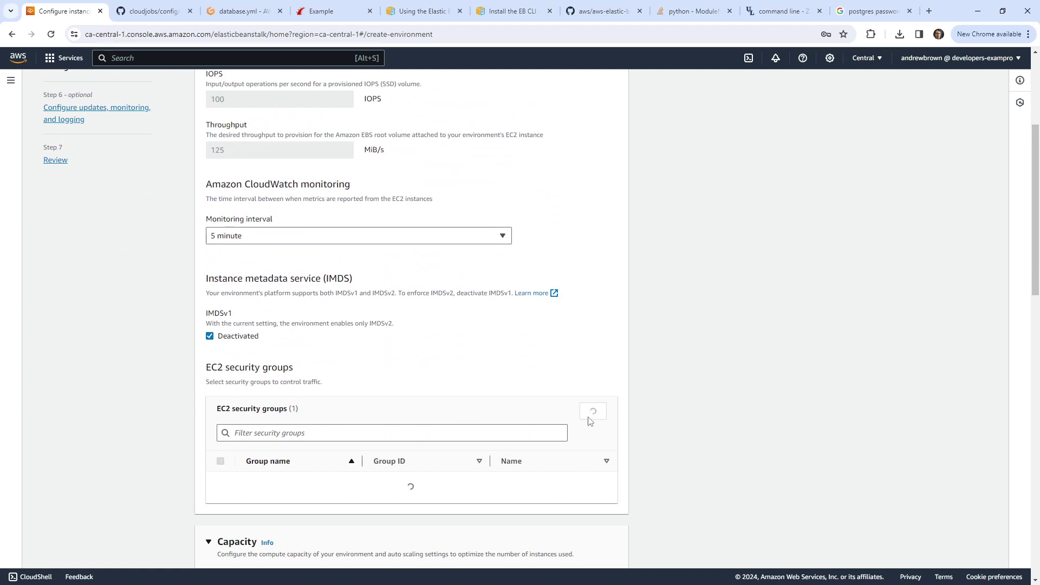
pyautogui.rightClick(17, 57)
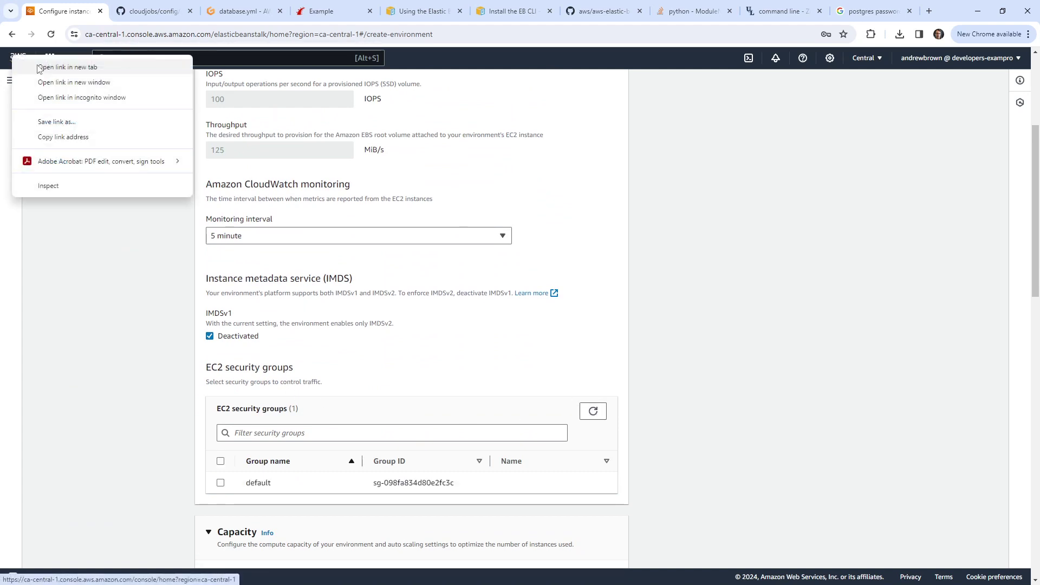
# Step: In a new Console Home tab, search 'ec2' and start a new EC2 security group
pyautogui.click(40, 65)
pyautogui.click(131, 16)
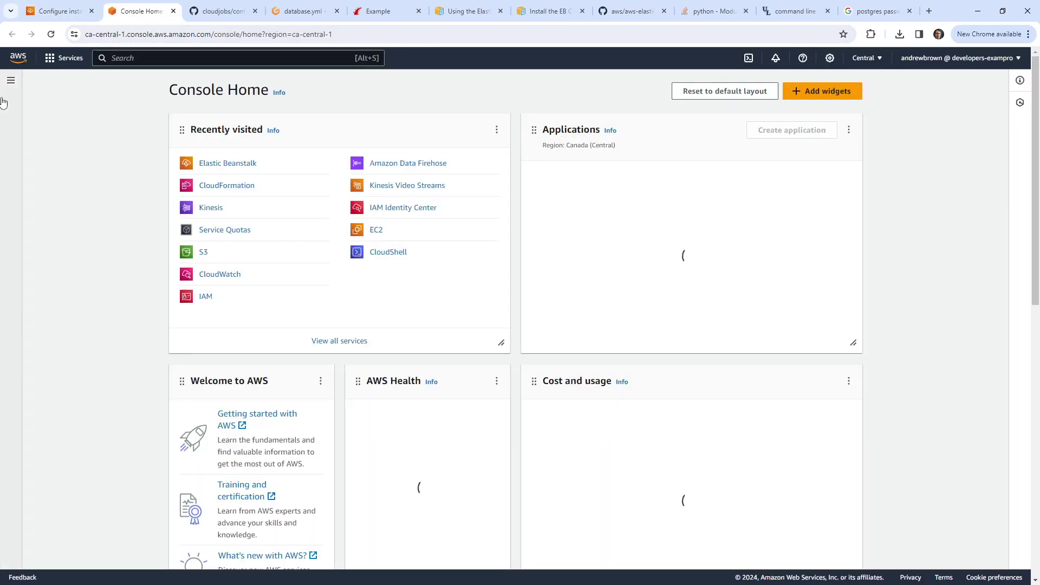
pyautogui.click(11, 81)
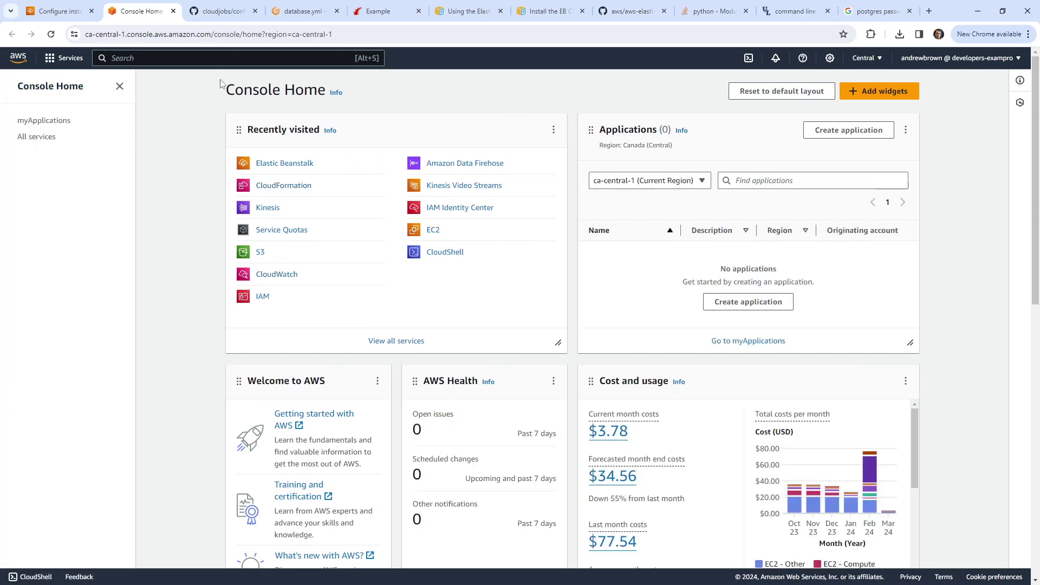
pyautogui.write('ec2')
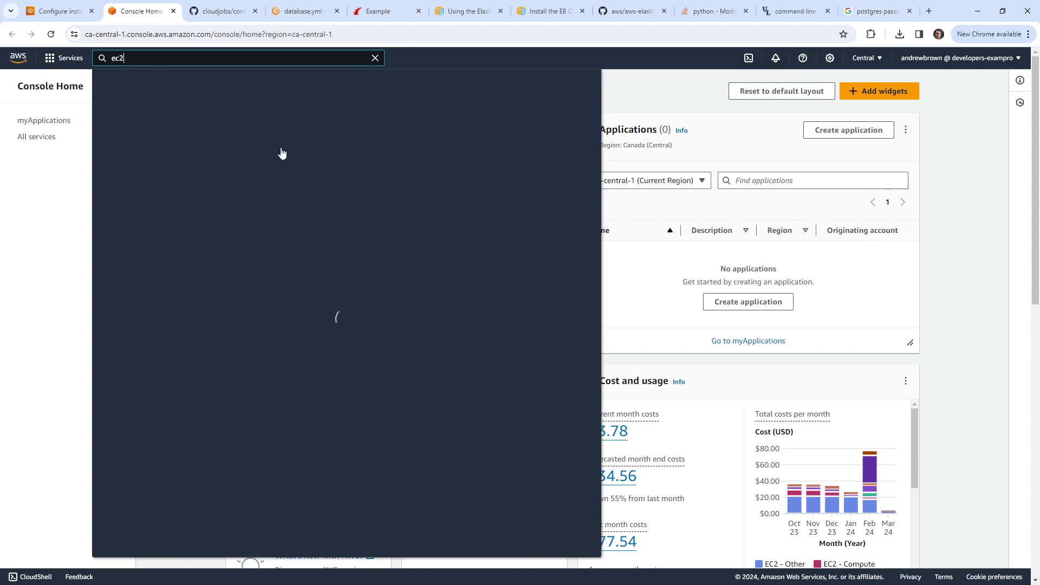
pyautogui.click(267, 143)
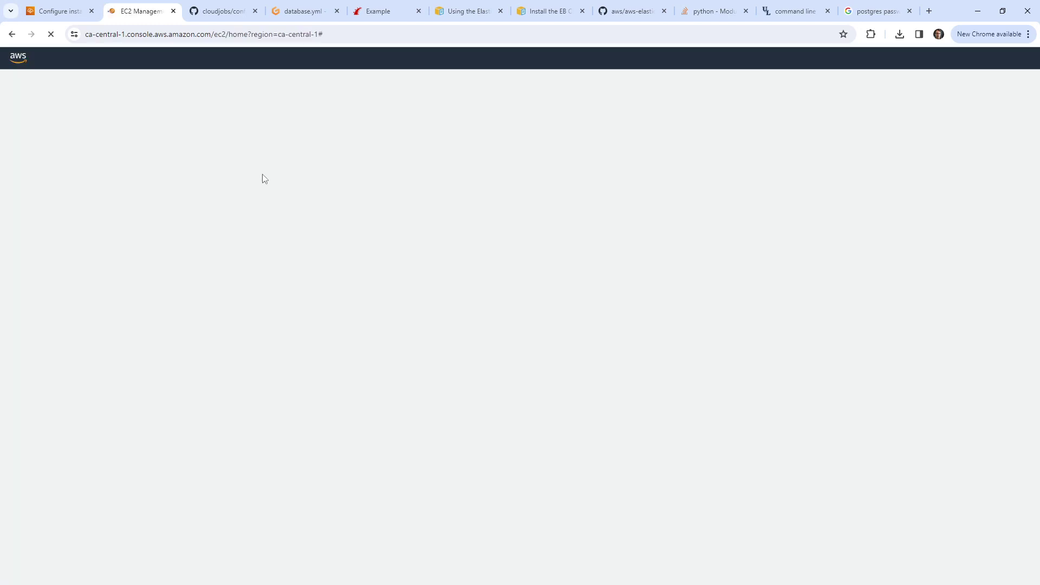
pyautogui.scroll(-2, 59, 503)
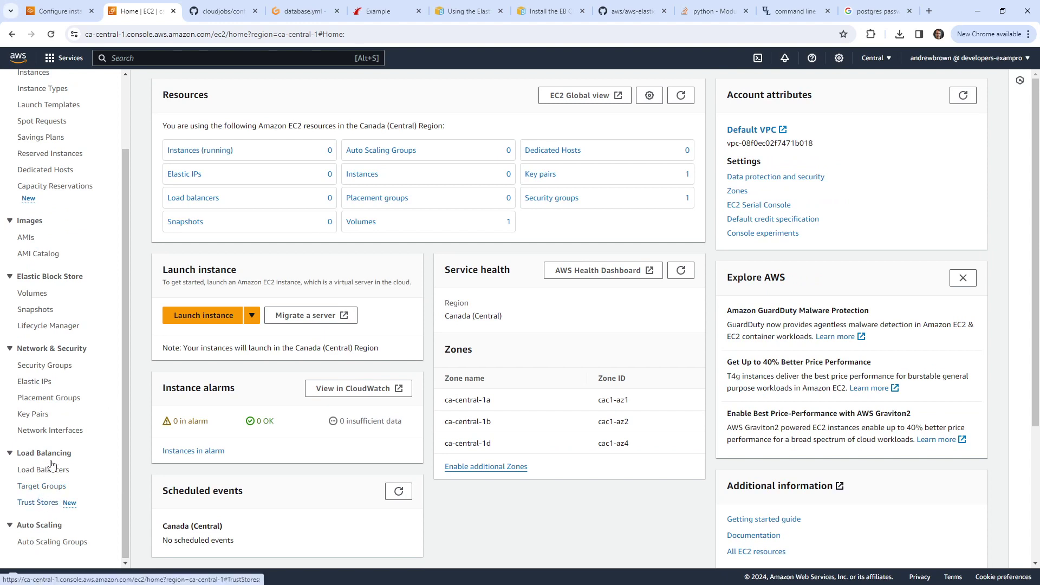
pyautogui.click(56, 358)
pyautogui.click(910, 89)
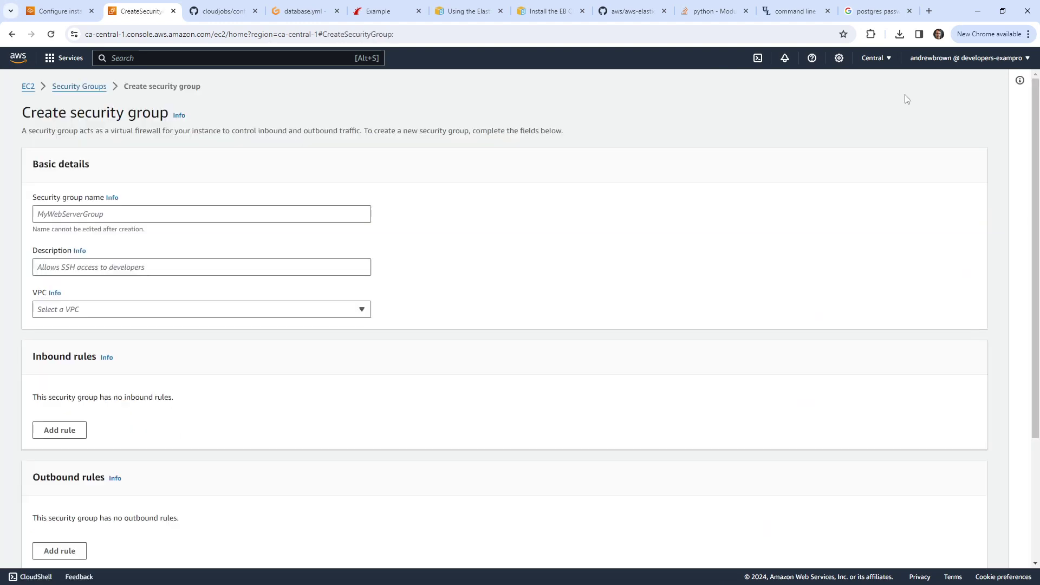
# Step: Name the security group myebsg with the description 'mhebs'
pyautogui.click(203, 209)
pyautogui.write('myeb')
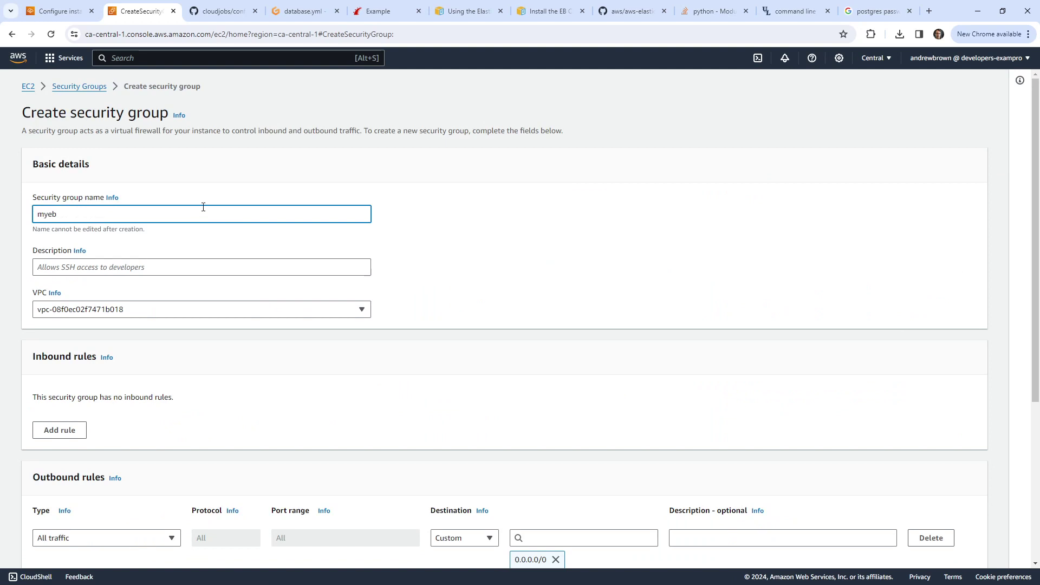
pyautogui.write('sg')
pyautogui.press('Tab')
pyautogui.press('Tab')
pyautogui.write('mh')
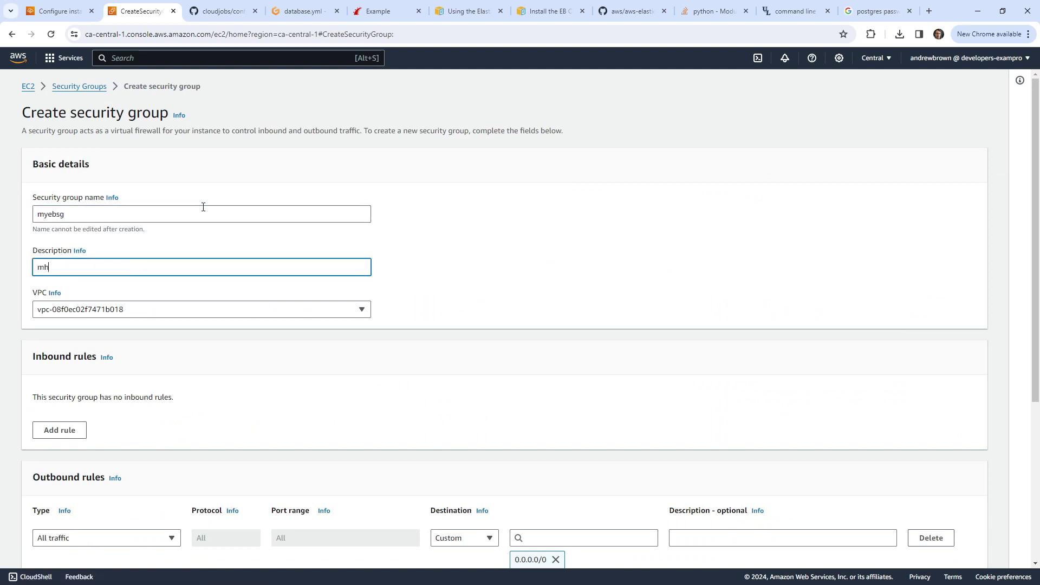
pyautogui.write('ebsg')
# Step: Add inbound HTTP and HTTPS rules, discarding an accidentally added outbound rule
pyautogui.scroll(-5, 512, 263)
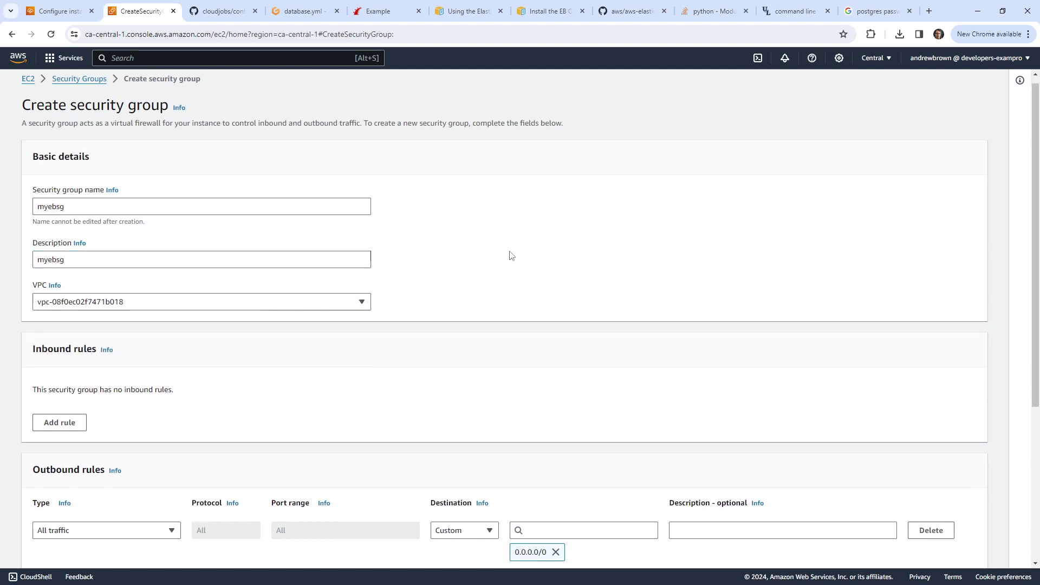
pyautogui.click(60, 345)
pyautogui.click(151, 349)
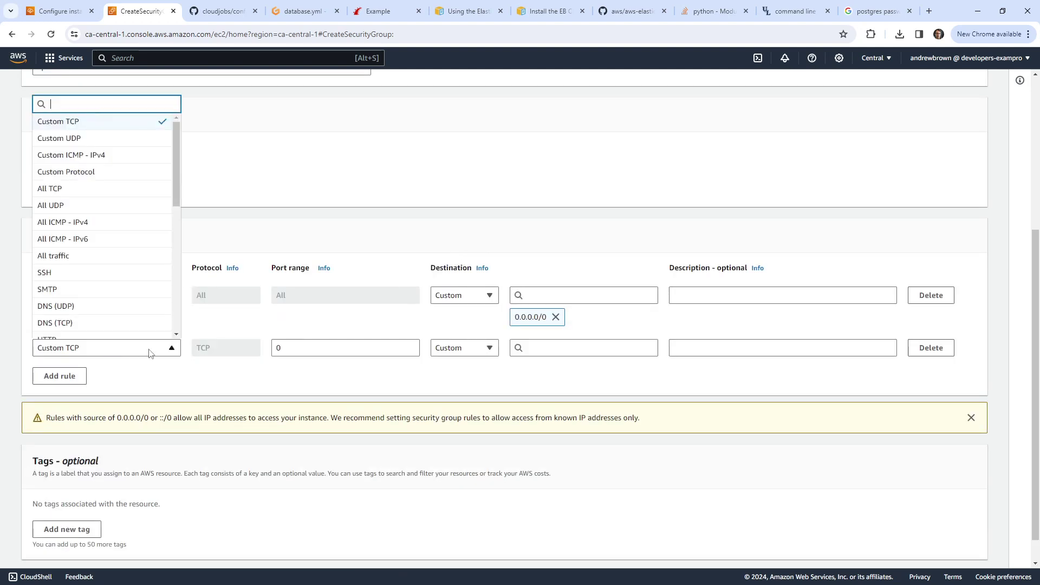
pyautogui.click(486, 231)
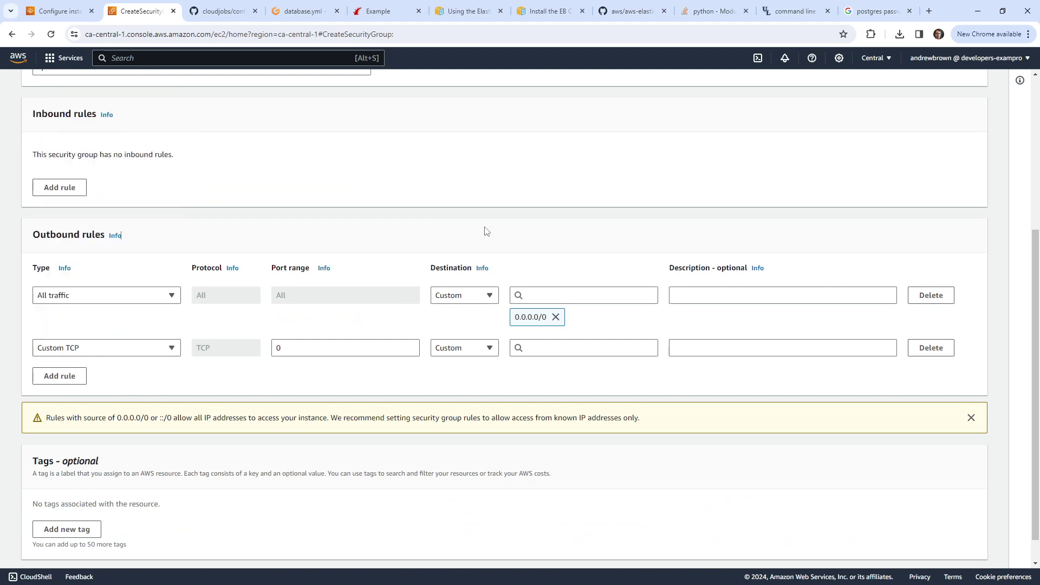
pyautogui.click(924, 352)
pyautogui.click(85, 189)
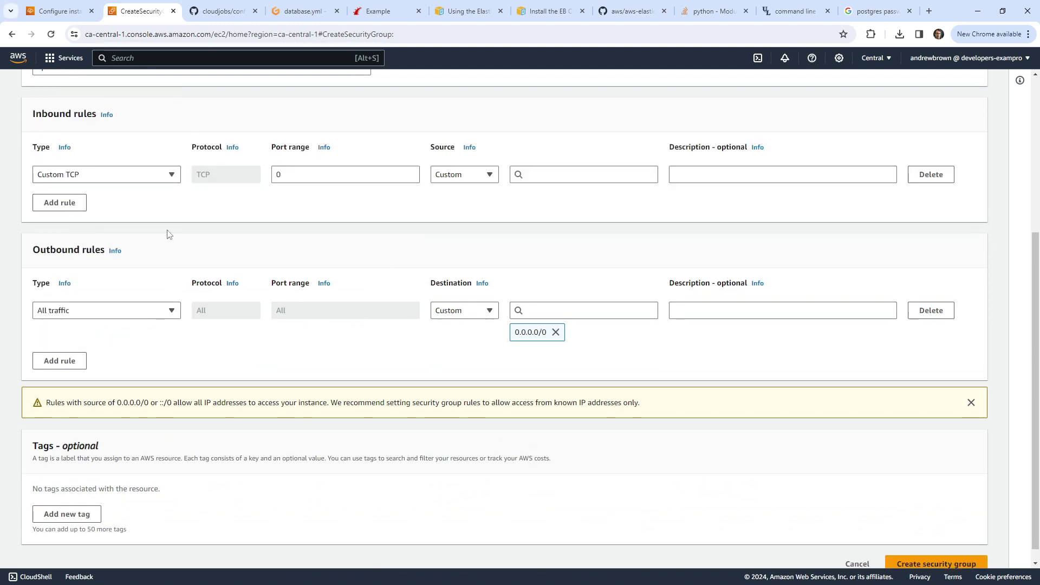
pyautogui.click(146, 174)
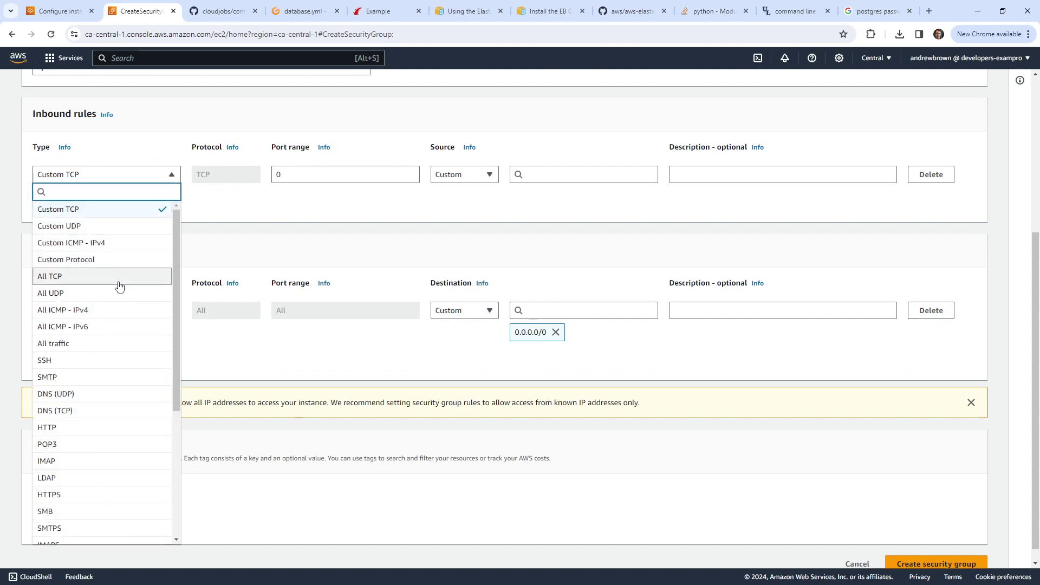
pyautogui.click(112, 427)
pyautogui.click(59, 202)
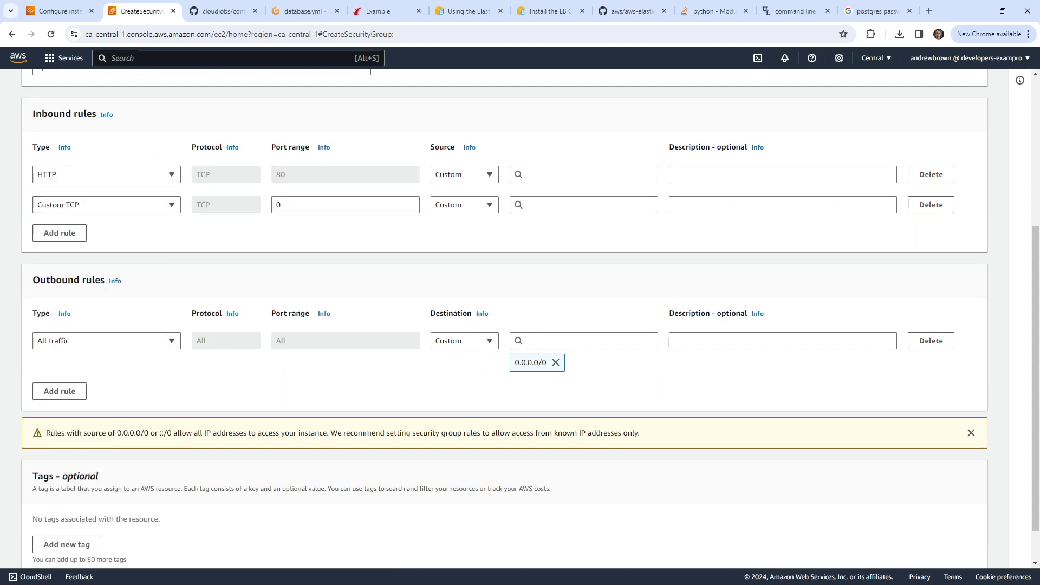
pyautogui.click(101, 212)
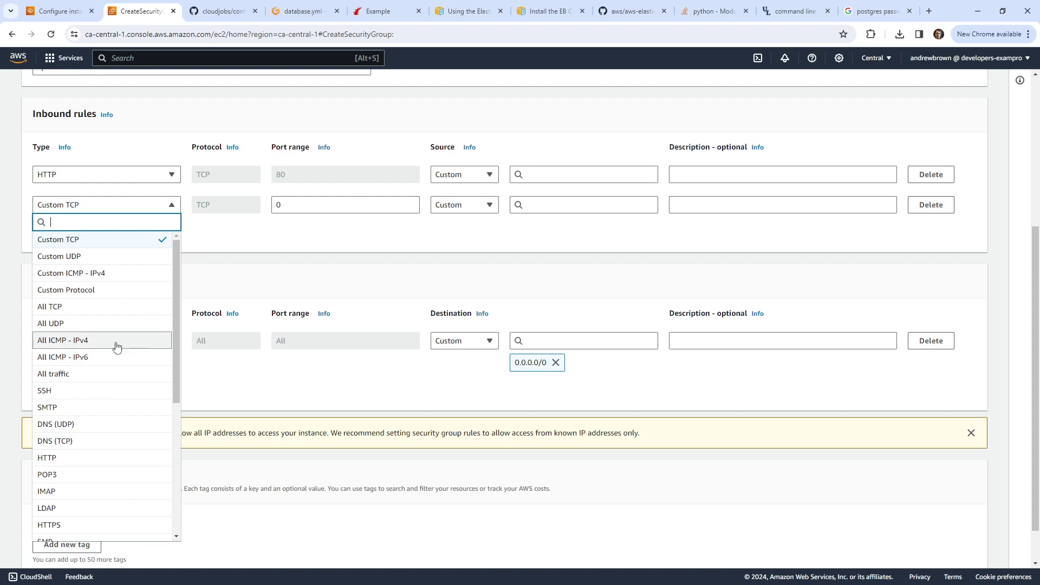
pyautogui.scroll(-2, 113, 353)
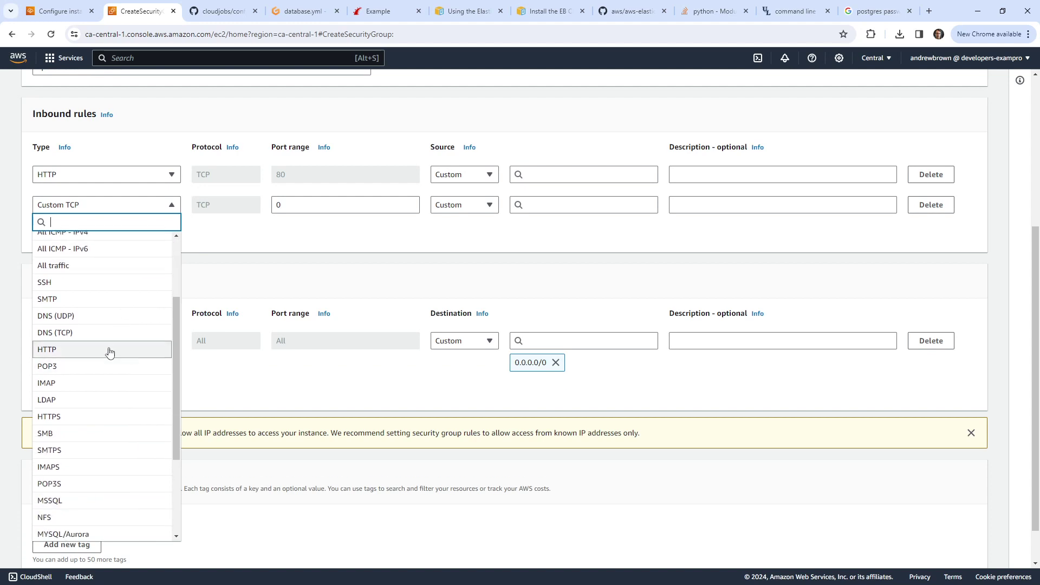
pyautogui.click(108, 417)
# Step: Set both rules' source to Anywhere 0.0.0.0/0, create the group, and return to Beanstalk
pyautogui.scroll(-1, 758, 434)
pyautogui.click(920, 548)
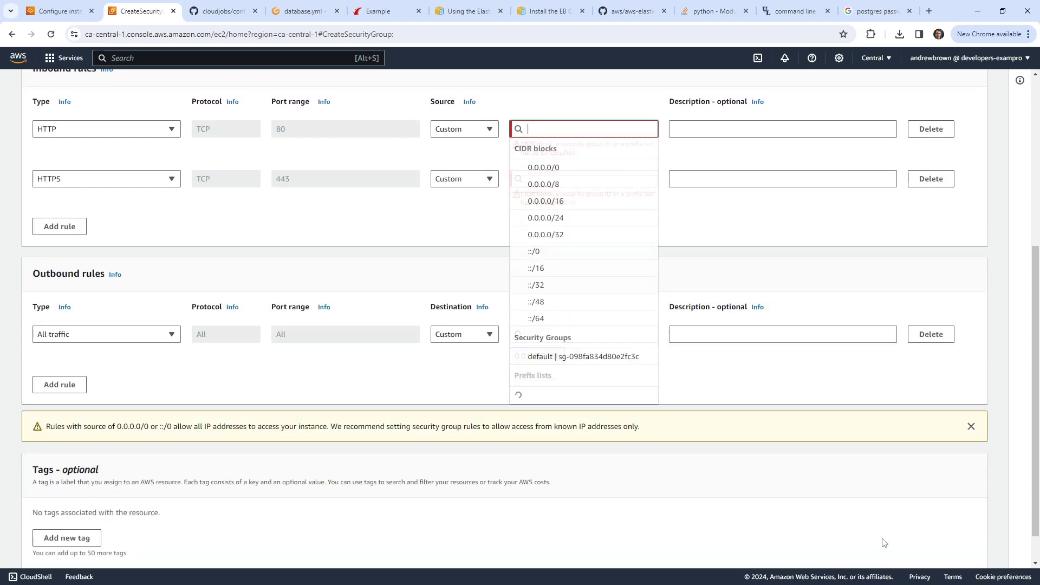
pyautogui.click(591, 165)
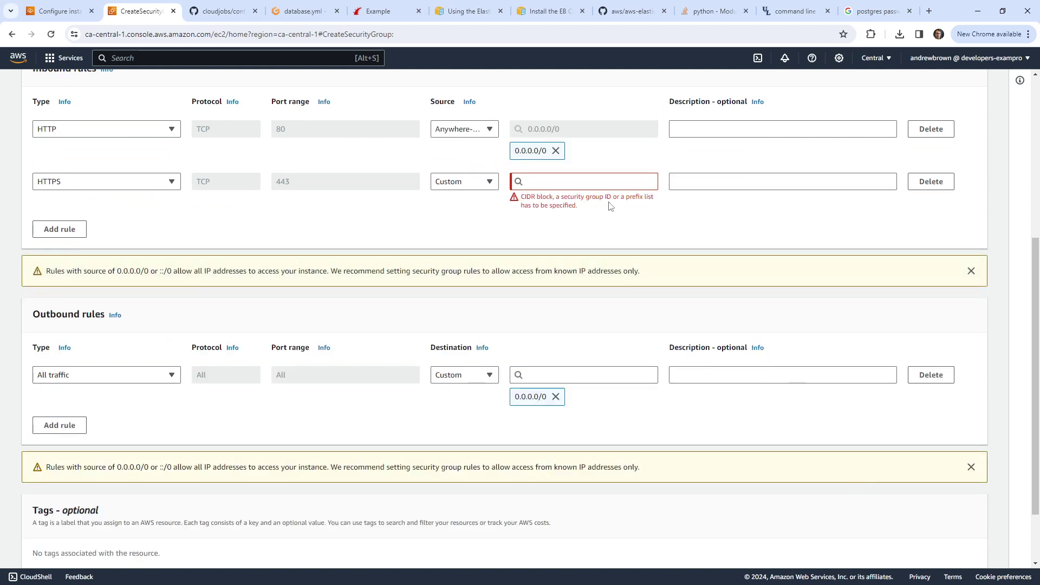
pyautogui.click(587, 182)
pyautogui.click(588, 219)
pyautogui.scroll(-2, 812, 434)
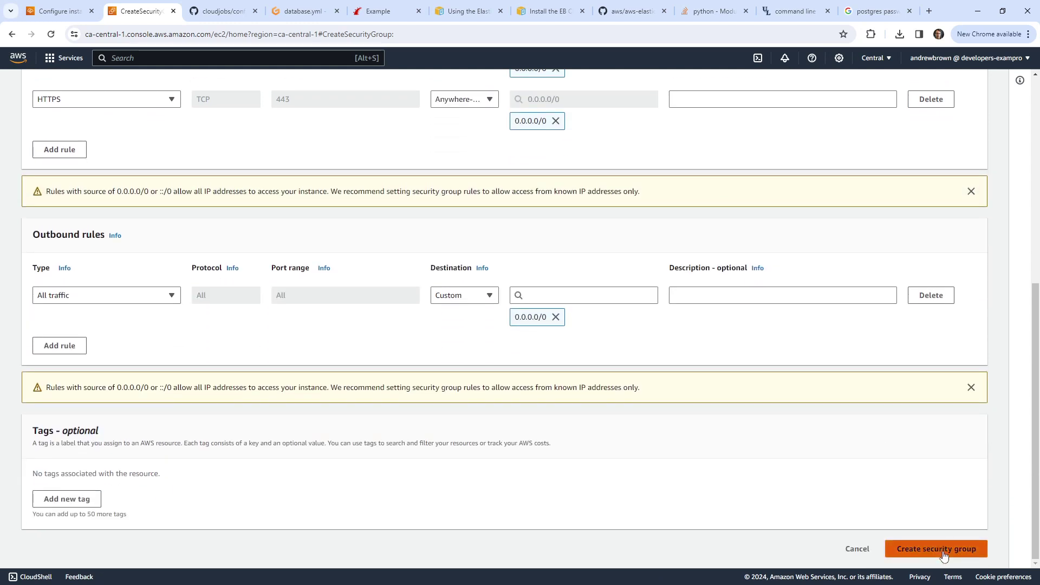
pyautogui.click(943, 549)
pyautogui.click(57, 11)
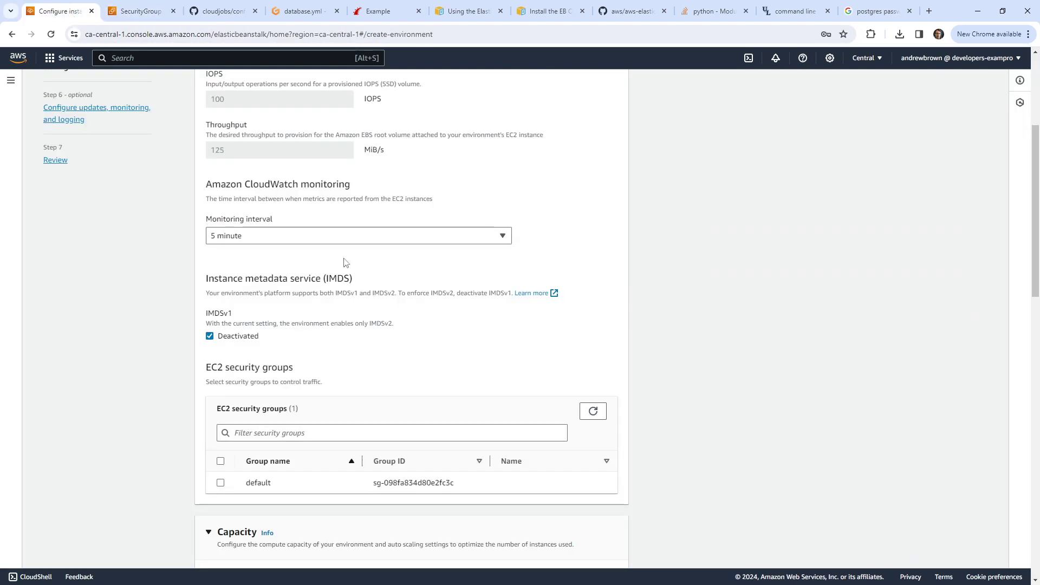
# Step: Refresh the EC2 security groups, select myebsg, and keep the Single instance environment type
pyautogui.click(593, 411)
pyautogui.click(220, 504)
pyautogui.scroll(-7, 285, 260)
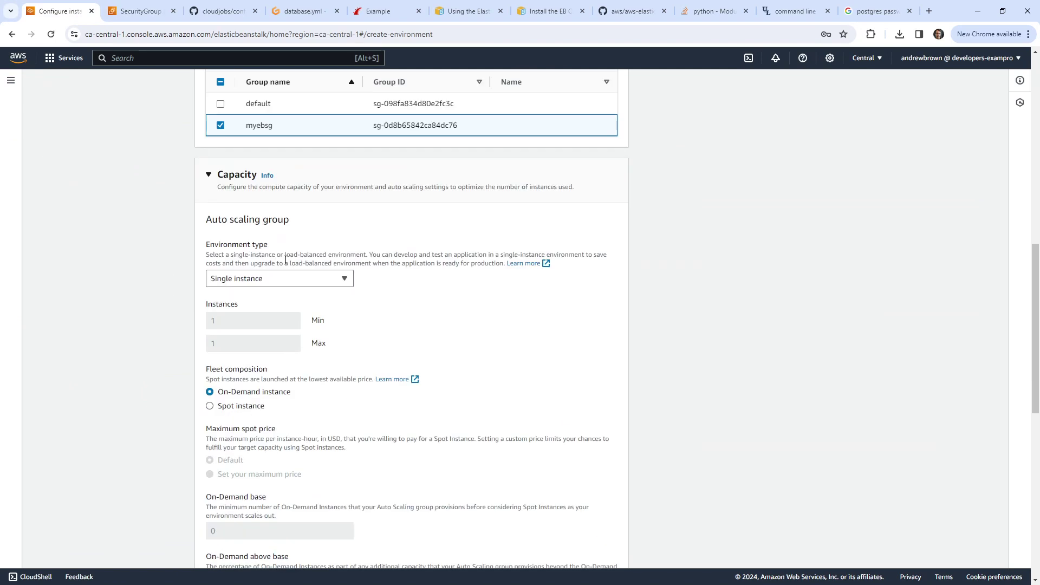
pyautogui.click(287, 278)
pyautogui.click(287, 278)
pyautogui.scroll(-7, 244, 253)
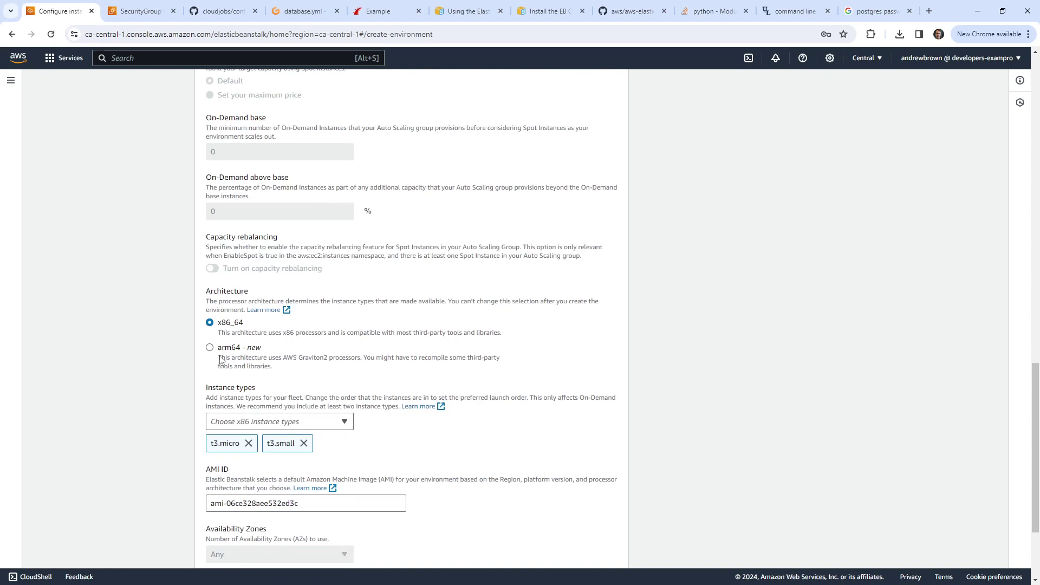
# Step: Remove t3.micro and t3.small from the fleet's instance types
pyautogui.scroll(-2, 257, 361)
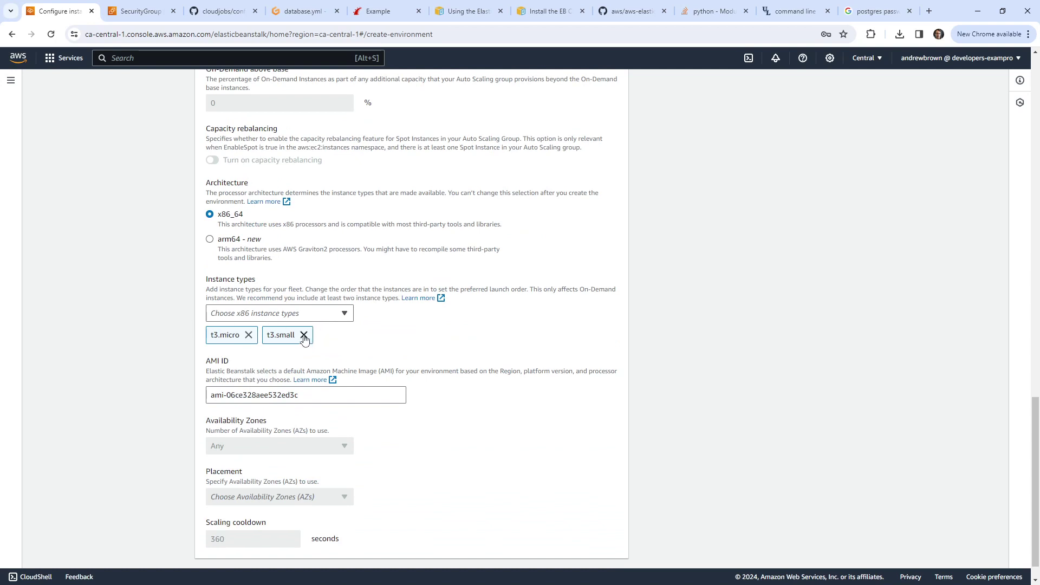
pyautogui.click(298, 314)
pyautogui.click(297, 314)
pyautogui.click(249, 335)
pyautogui.click(248, 335)
# Step: Select t3.medium as the only instance type and advance to the monitoring and logging step
pyautogui.click(271, 313)
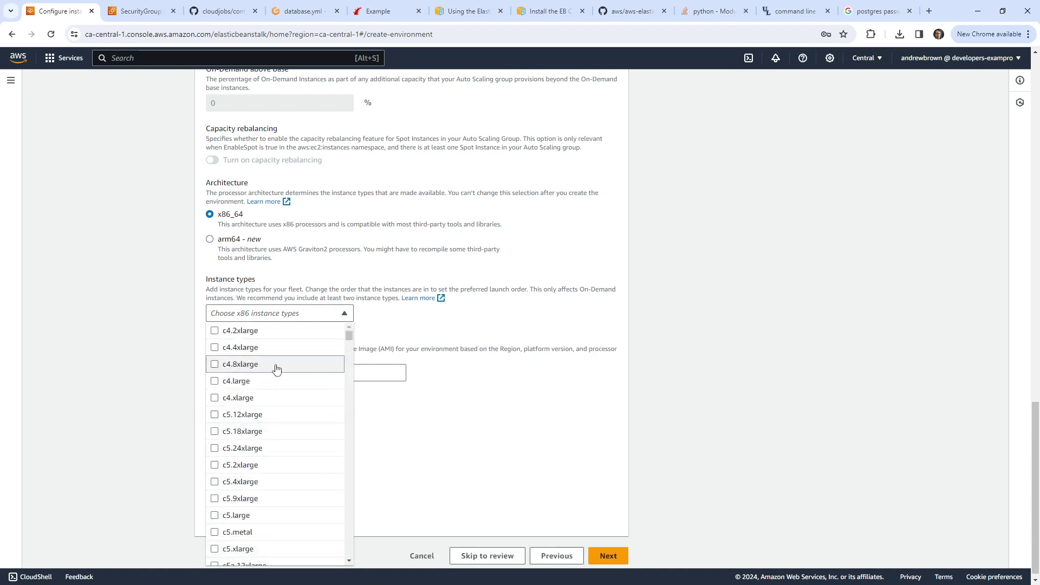
pyautogui.scroll(-15, 266, 347)
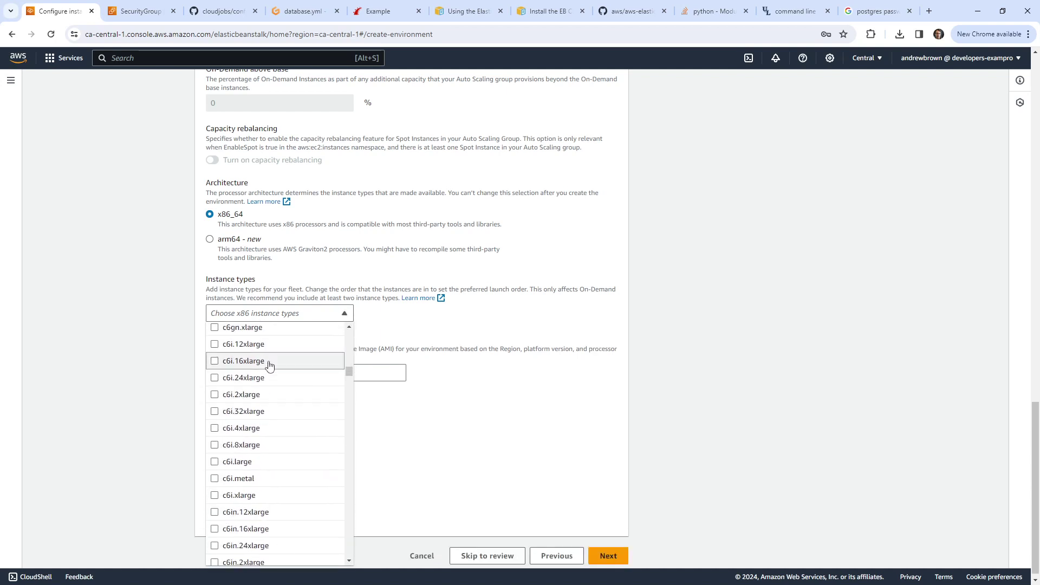
pyautogui.scroll(-10, 271, 368)
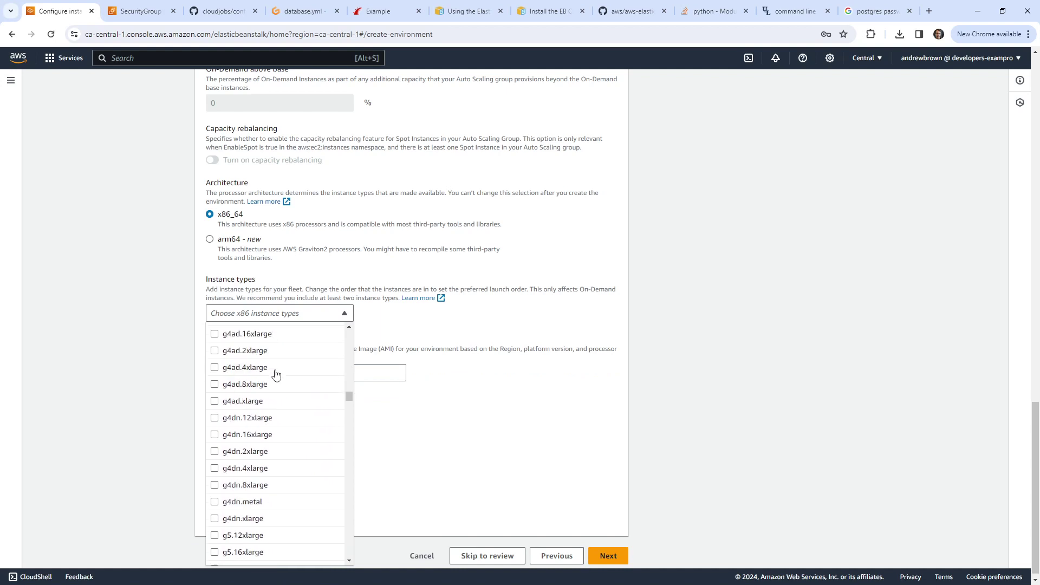
pyautogui.moveTo(349, 410); pyautogui.dragTo(346, 541)
pyautogui.click(316, 320)
pyautogui.click(298, 320)
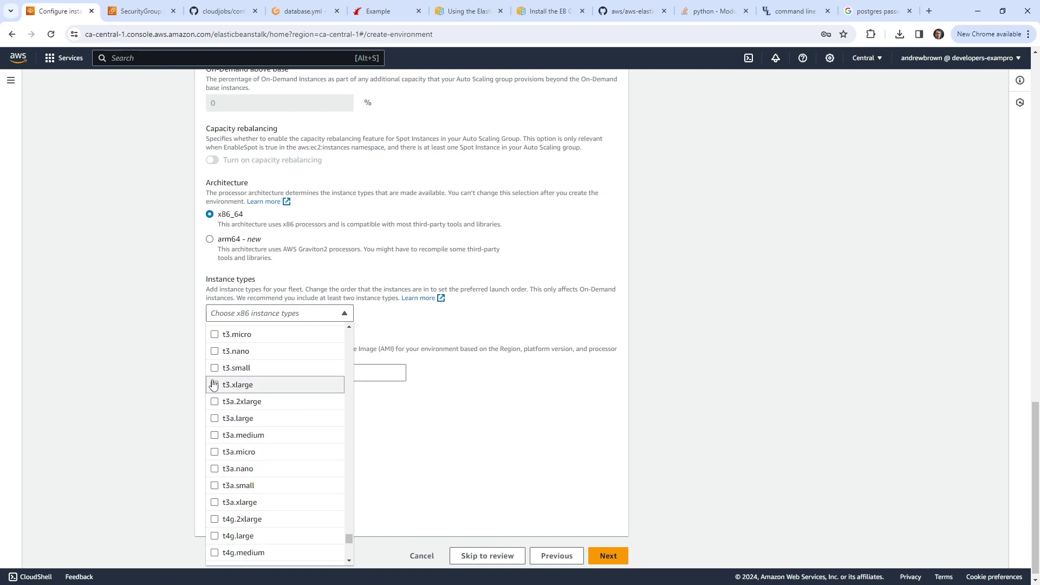
pyautogui.scroll(3, 213, 384)
pyautogui.click(214, 433)
pyautogui.click(153, 367)
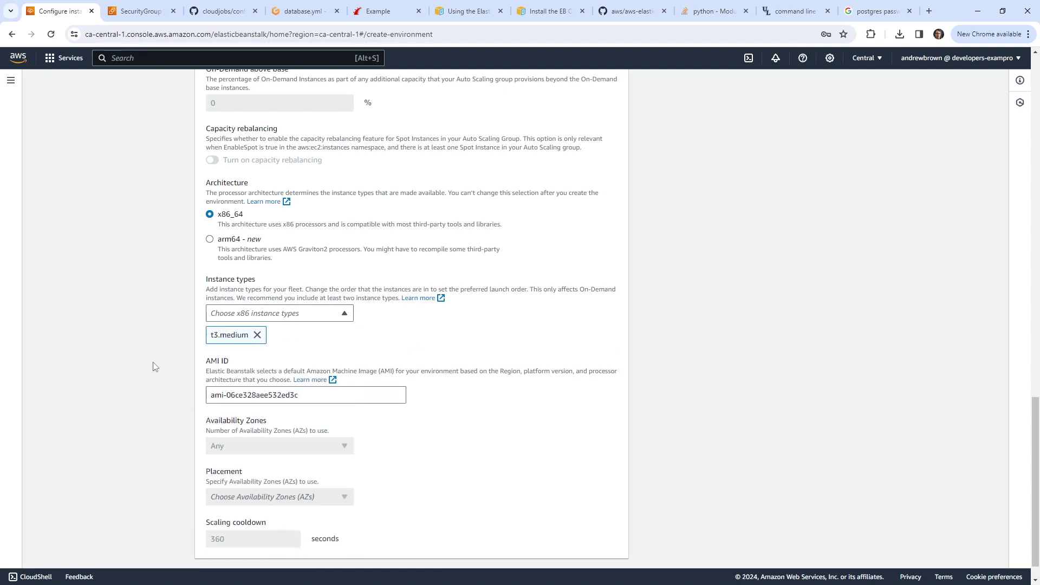
pyautogui.scroll(-1, 374, 400)
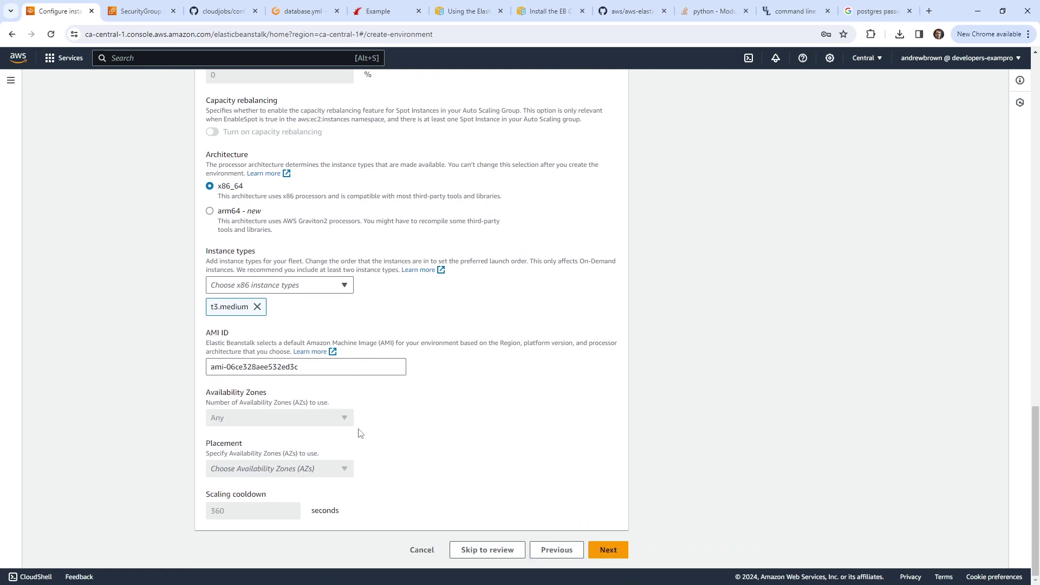
pyautogui.click(607, 549)
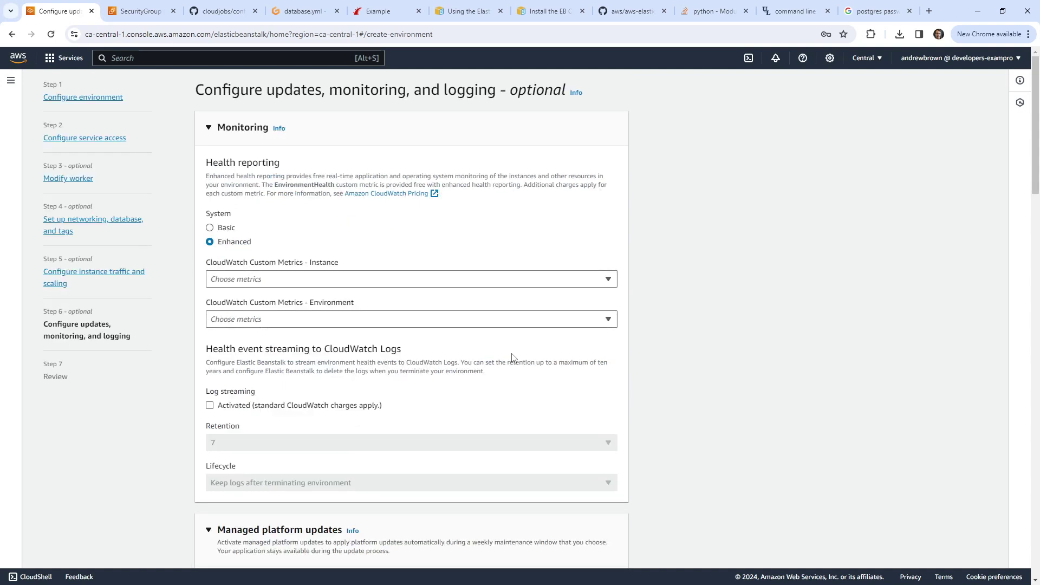
# Step: Set health reporting to Basic and deactivate managed platform updates
pyautogui.click(229, 230)
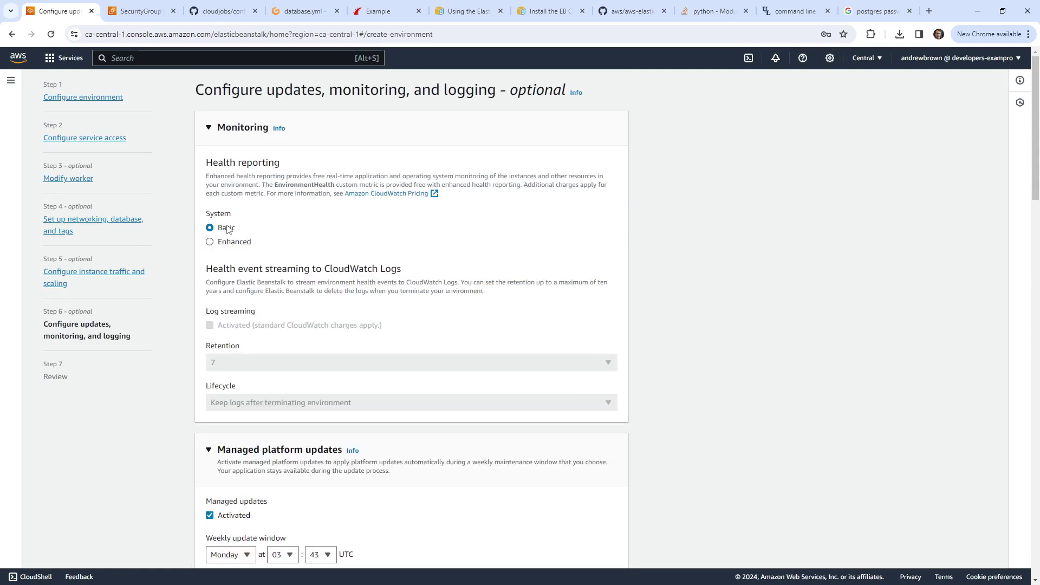
pyautogui.click(238, 244)
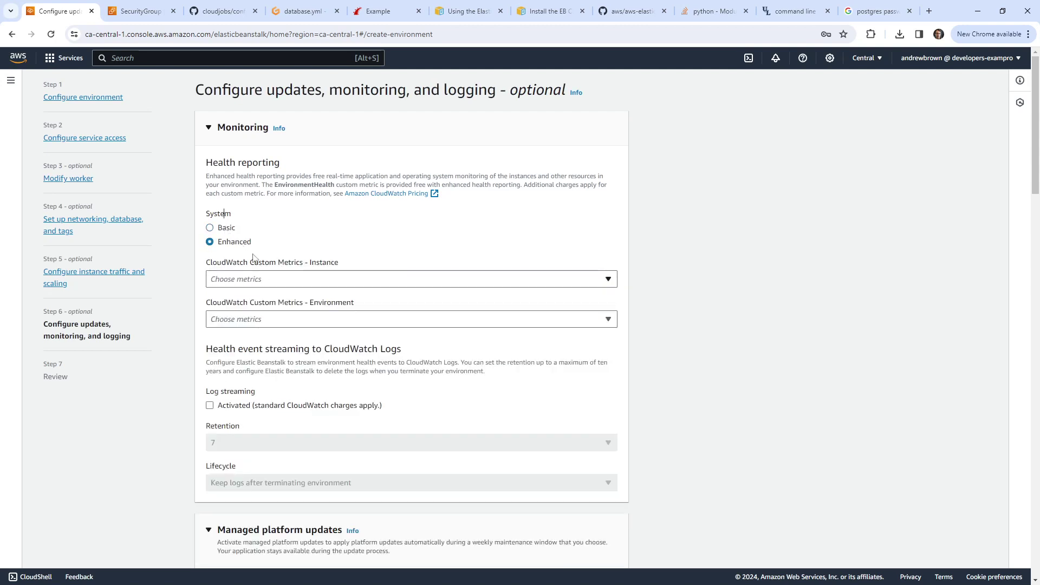
pyautogui.click(221, 229)
pyautogui.scroll(-4, 309, 270)
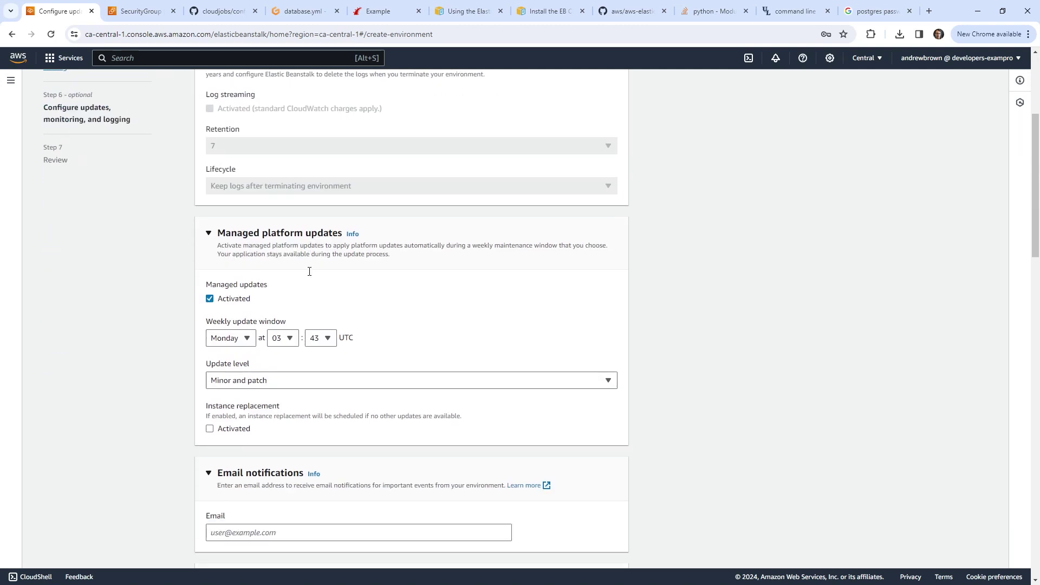
pyautogui.click(209, 299)
# Step: Keep the deployment policy at All at once and rolling updates Deactivated
pyautogui.scroll(-5, 197, 307)
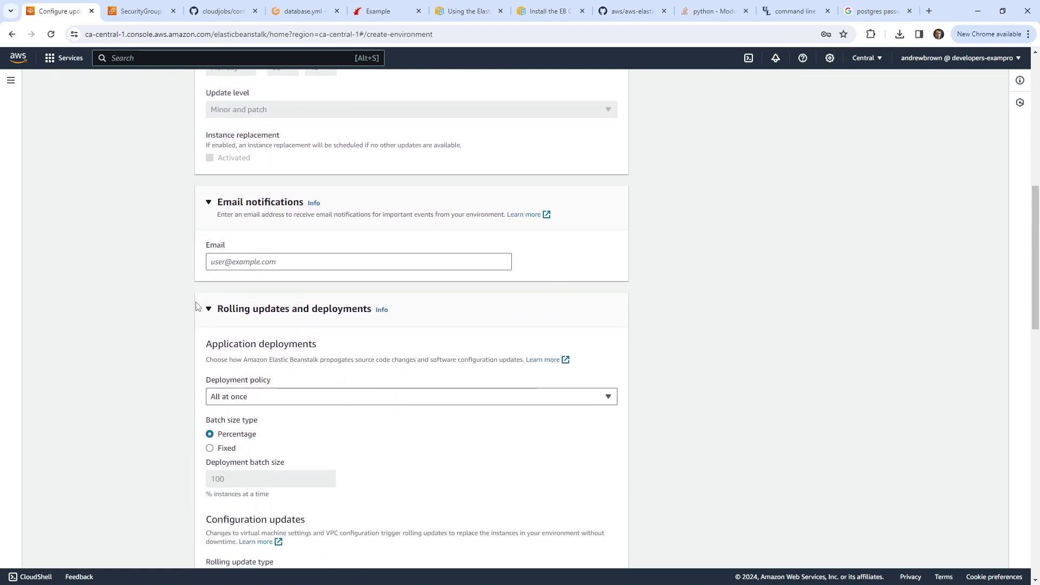
pyautogui.scroll(-2, 128, 268)
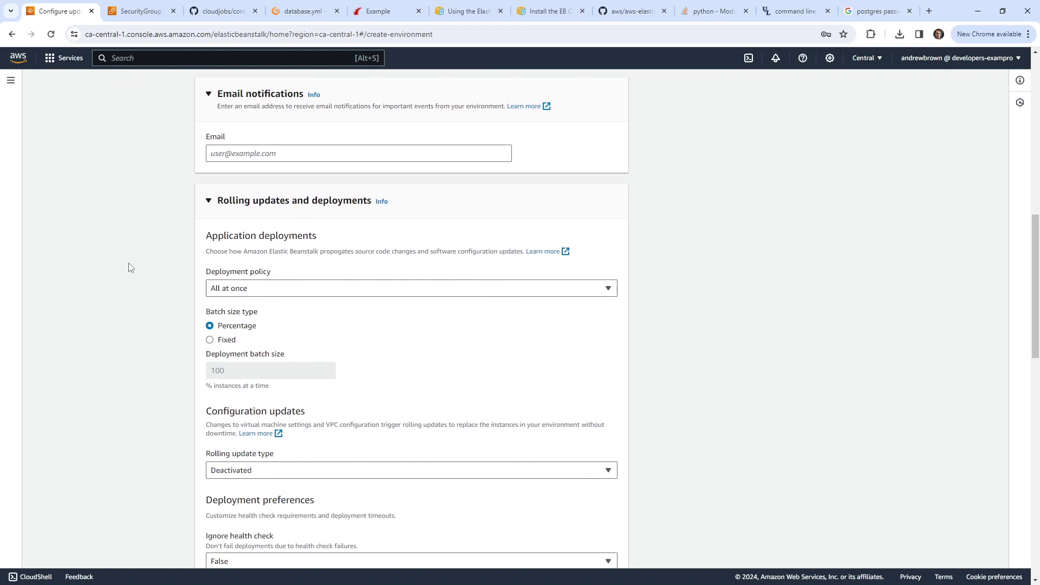
pyautogui.click(327, 288)
pyautogui.click(206, 303)
pyautogui.scroll(-2, 177, 305)
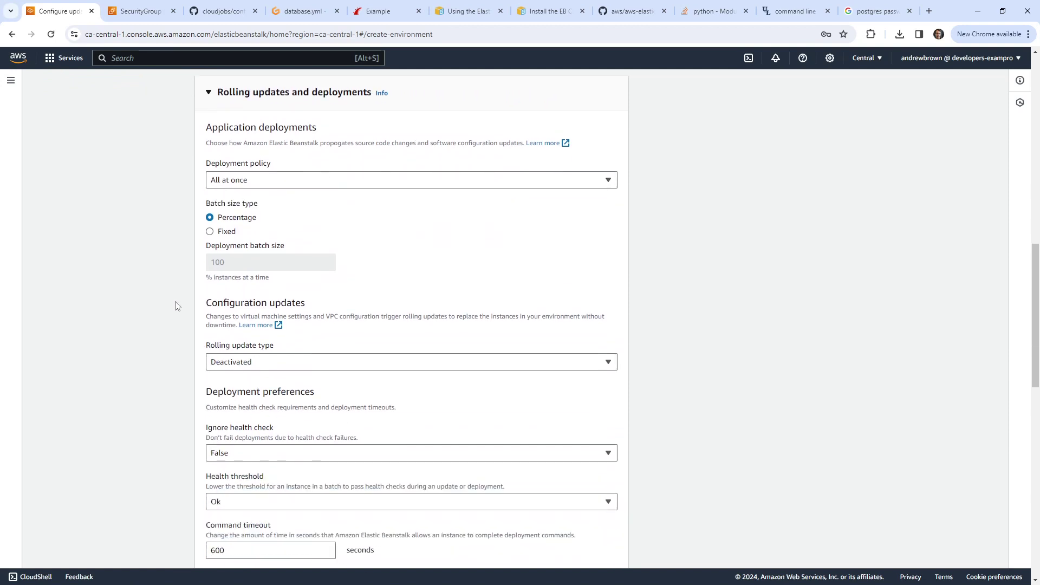
pyautogui.scroll(-1, 175, 302)
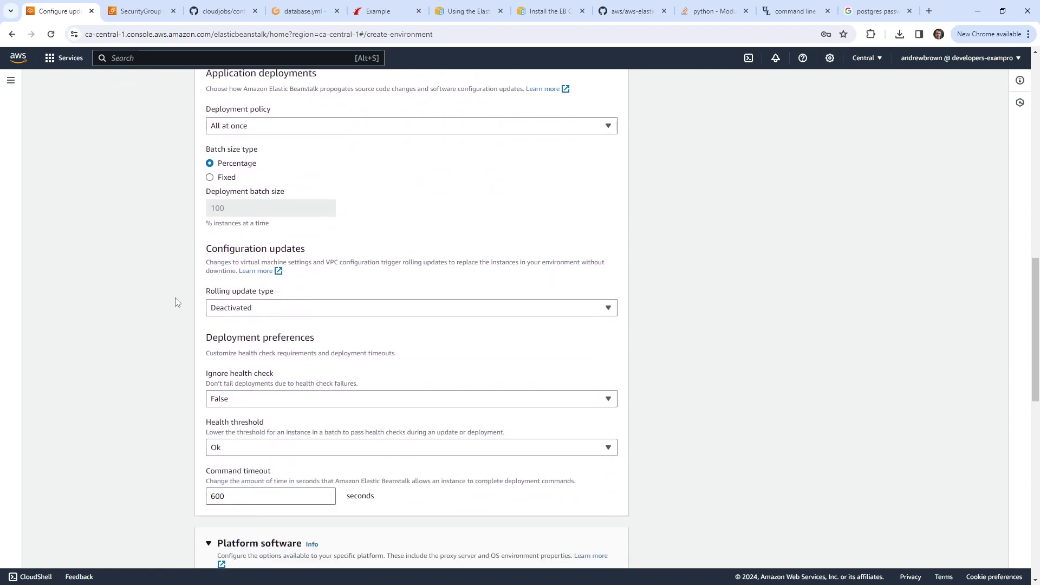
pyautogui.click(211, 307)
pyautogui.click(255, 307)
pyautogui.scroll(-2, 182, 304)
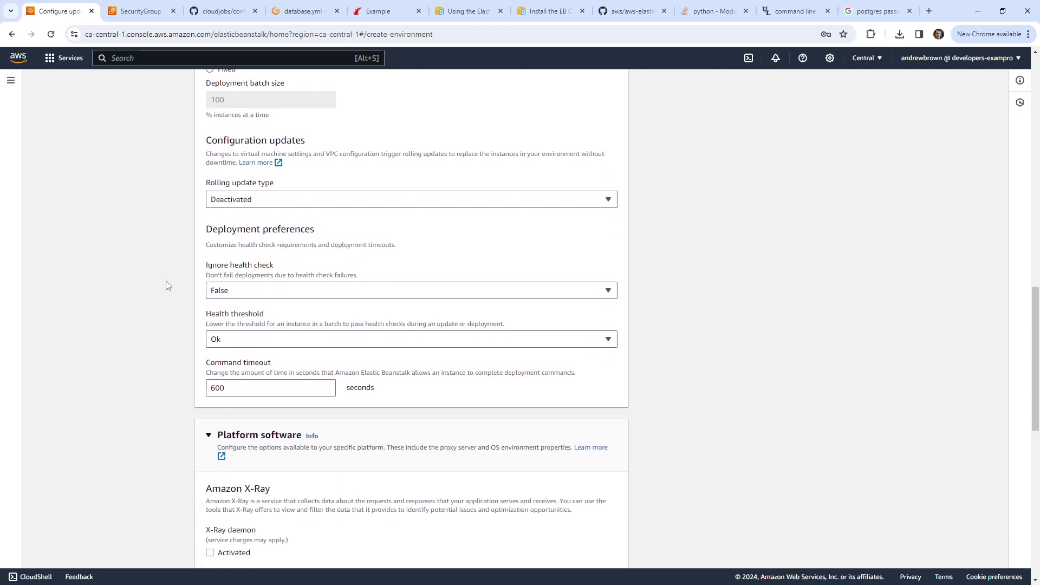
# Step: Leave Ignore health check at False and scroll to the environment properties
pyautogui.click(217, 291)
pyautogui.click(244, 324)
pyautogui.click(254, 293)
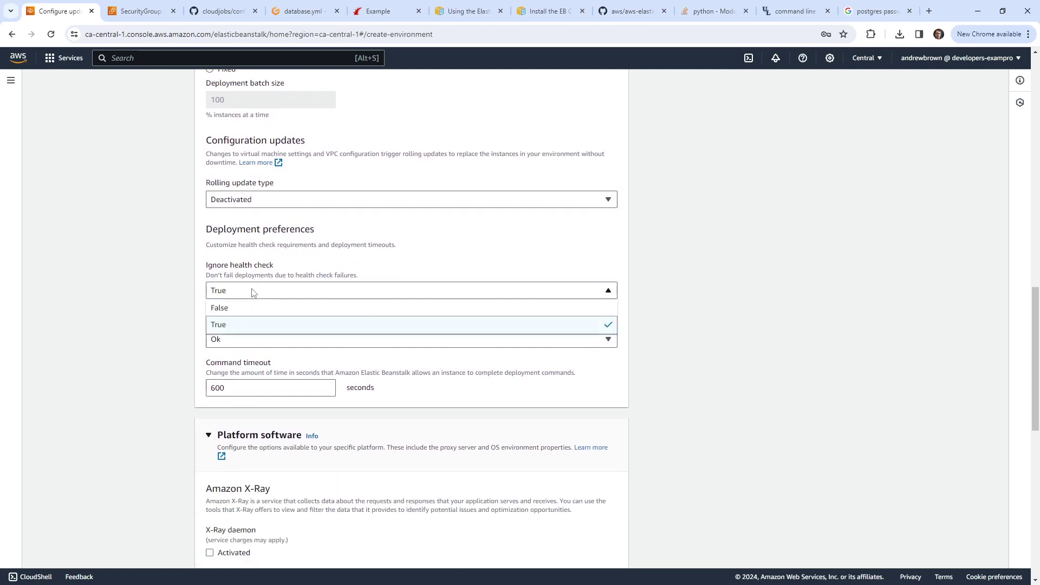
pyautogui.click(248, 308)
pyautogui.scroll(-5, 172, 300)
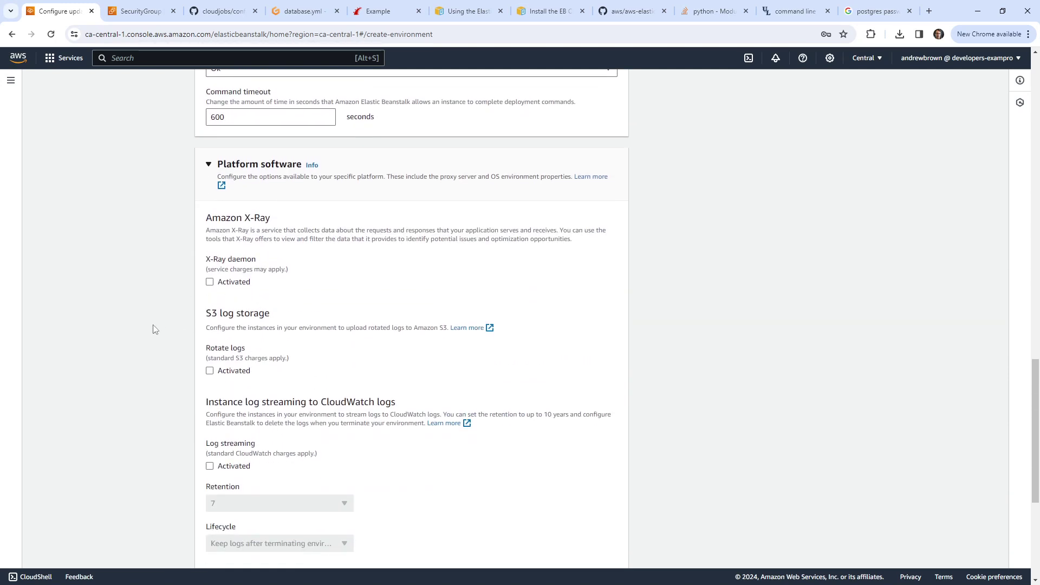
pyautogui.scroll(-5, 177, 307)
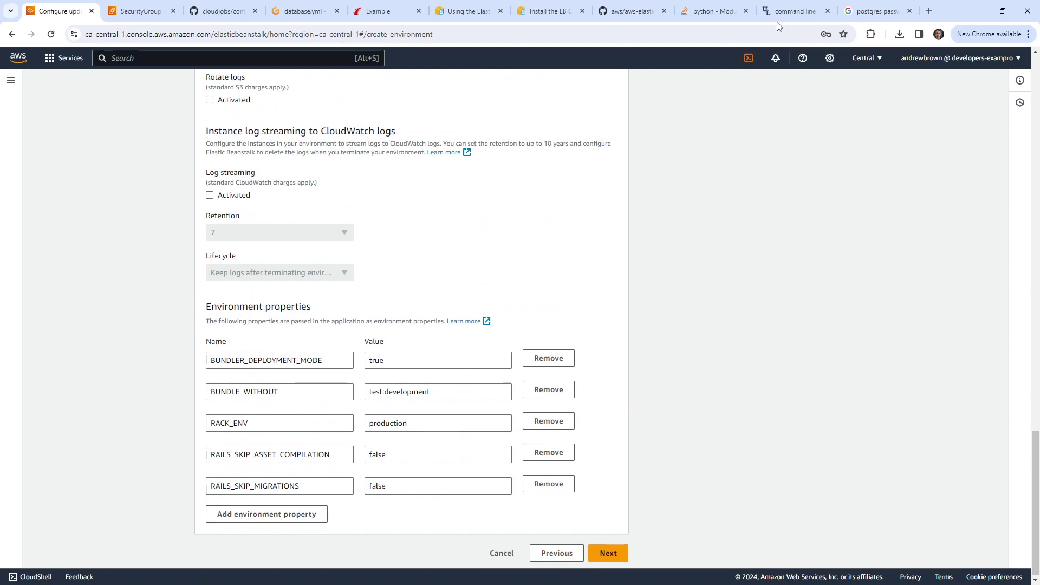
# Step: Search 'env vars you need to configure for rails production' and read the Stack Overflow answer
pyautogui.click(882, 15)
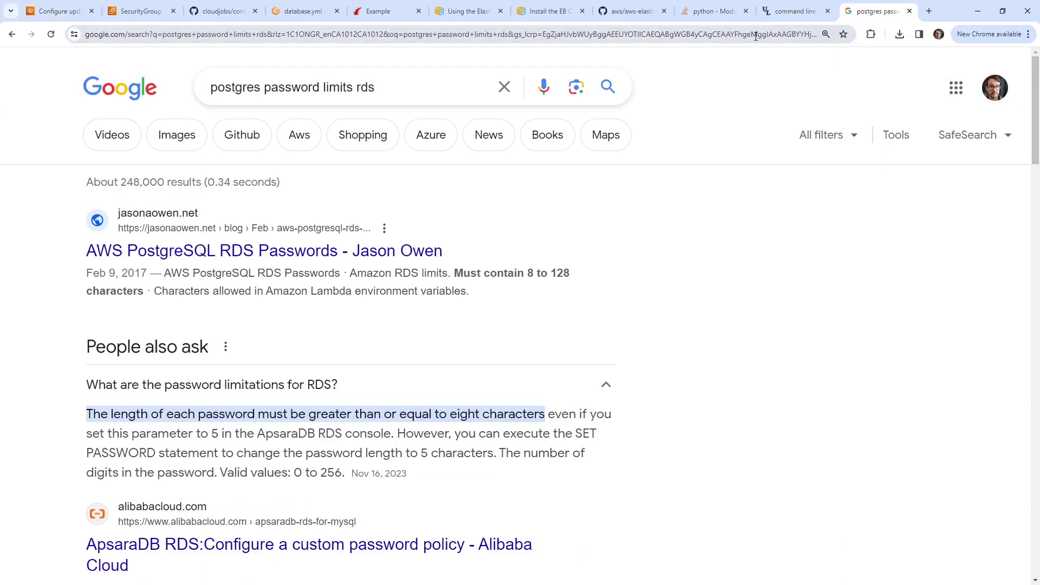
pyautogui.moveTo(378, 88); pyautogui.dragTo(81, 71)
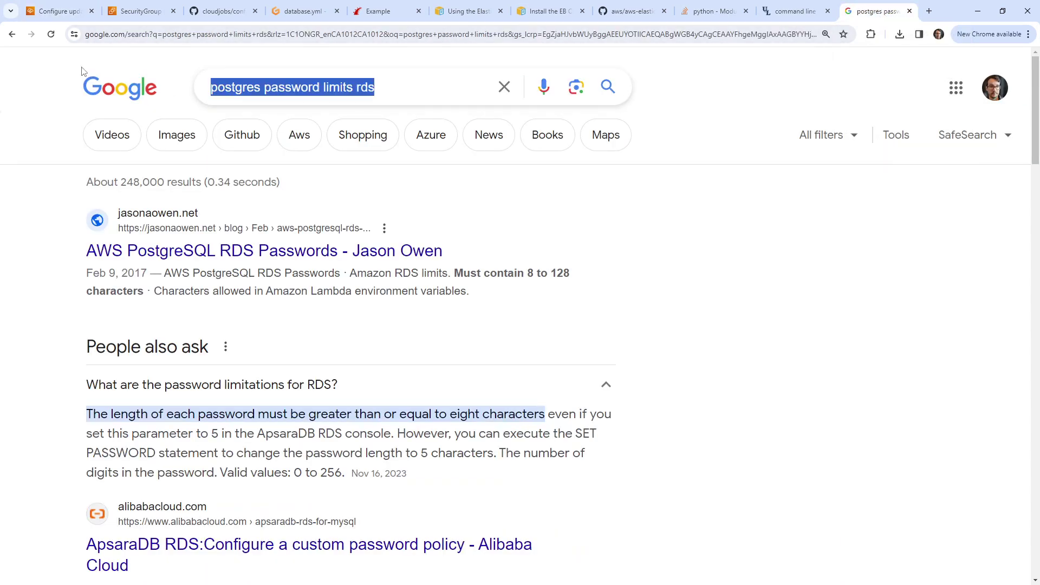
pyautogui.write('env vars you ne')
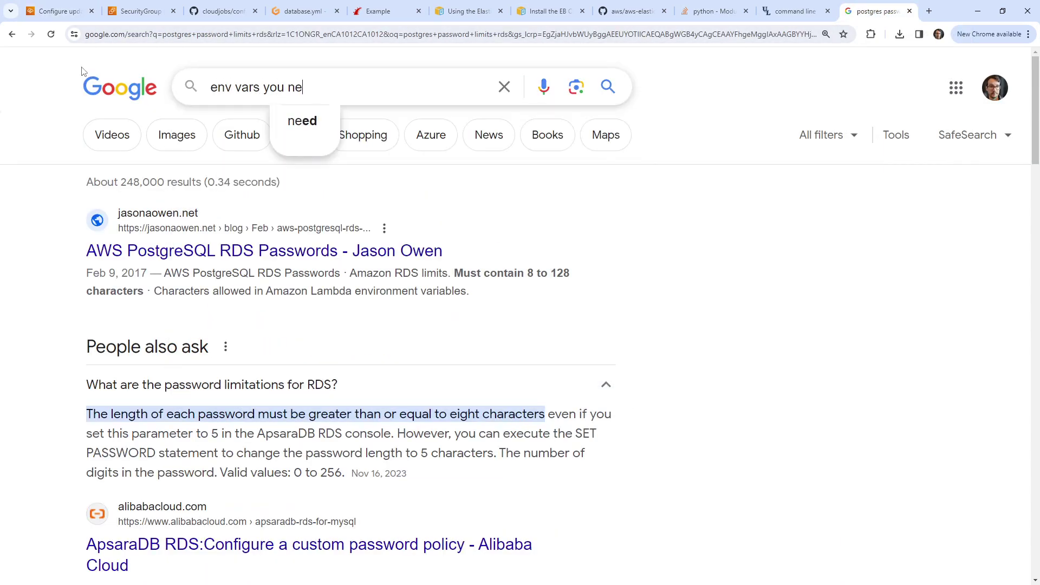
pyautogui.write('ed to con')
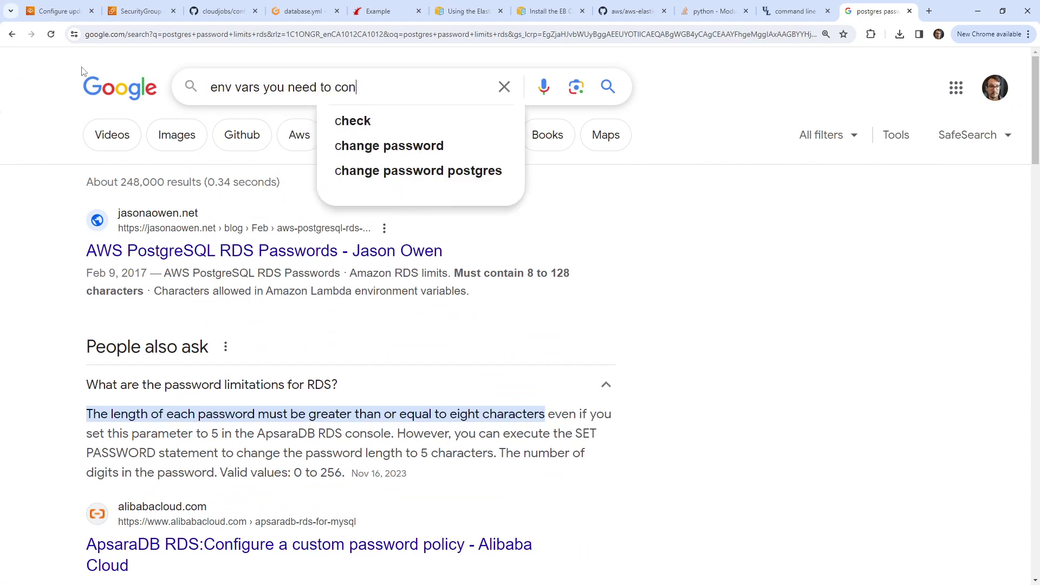
pyautogui.write('figure for rails production')
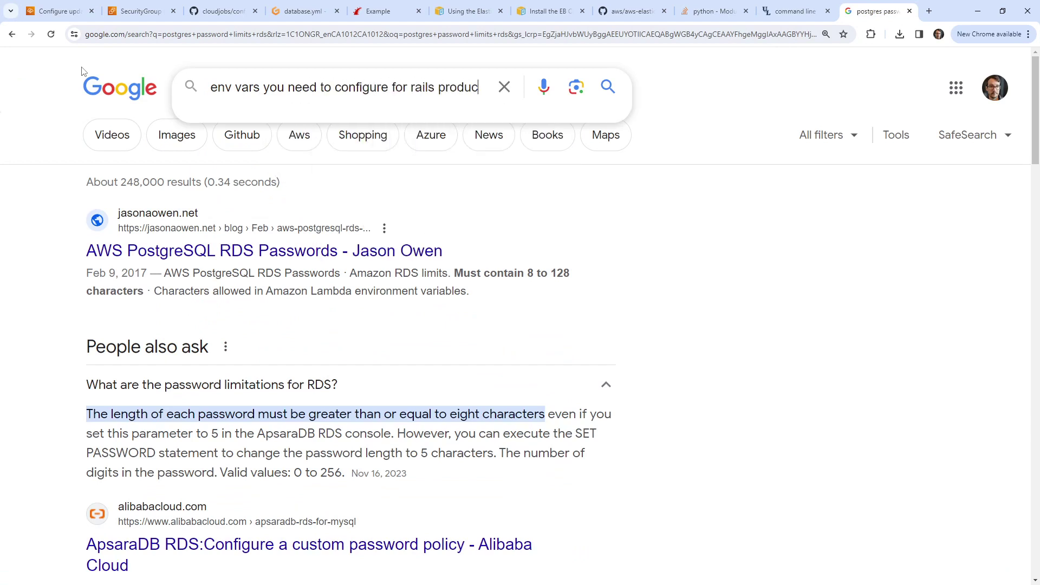
pyautogui.press('Return')
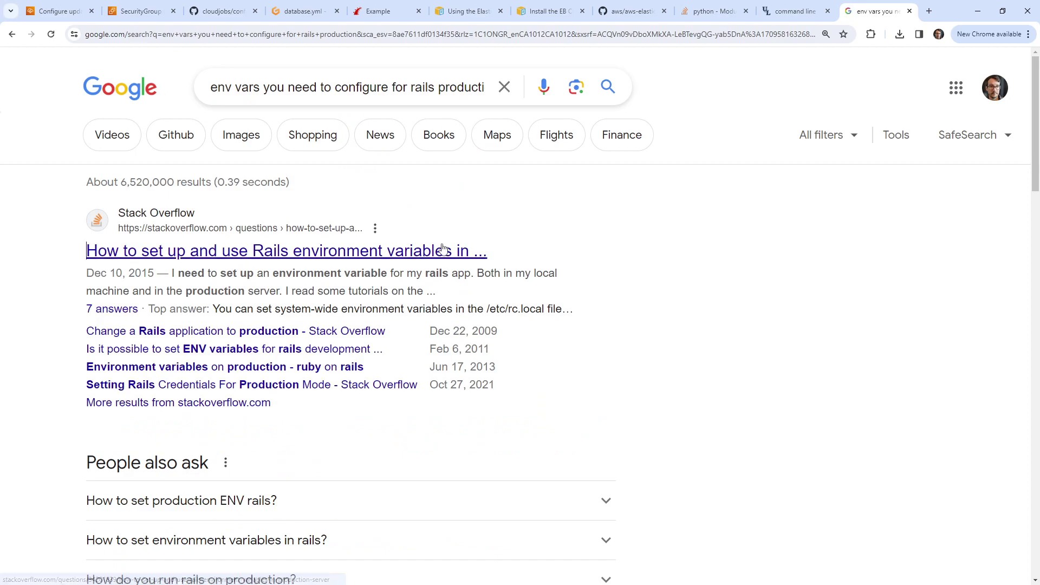
pyautogui.click(483, 259)
pyautogui.scroll(-8, 464, 266)
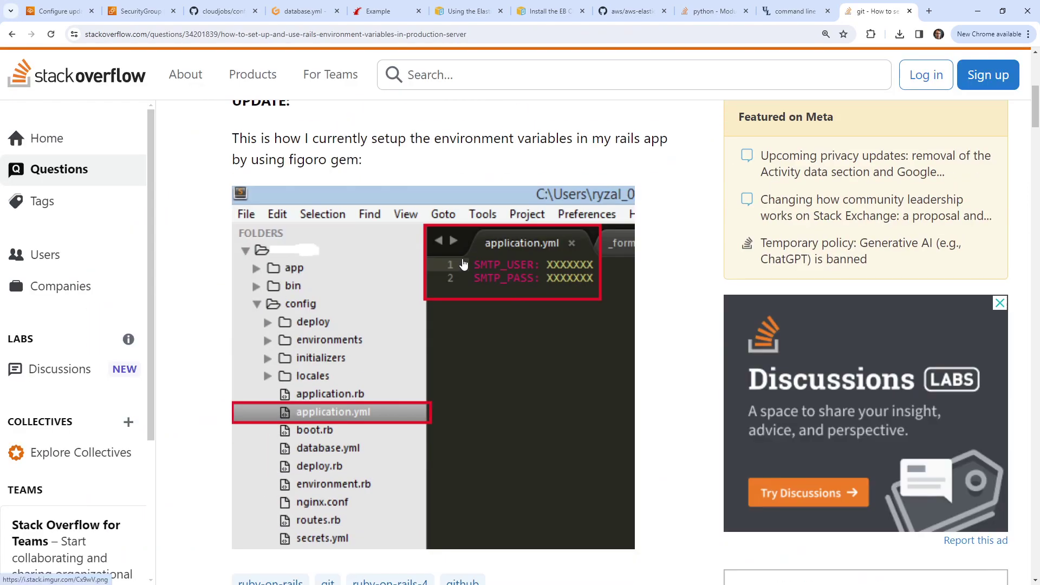
pyautogui.scroll(-15, 463, 264)
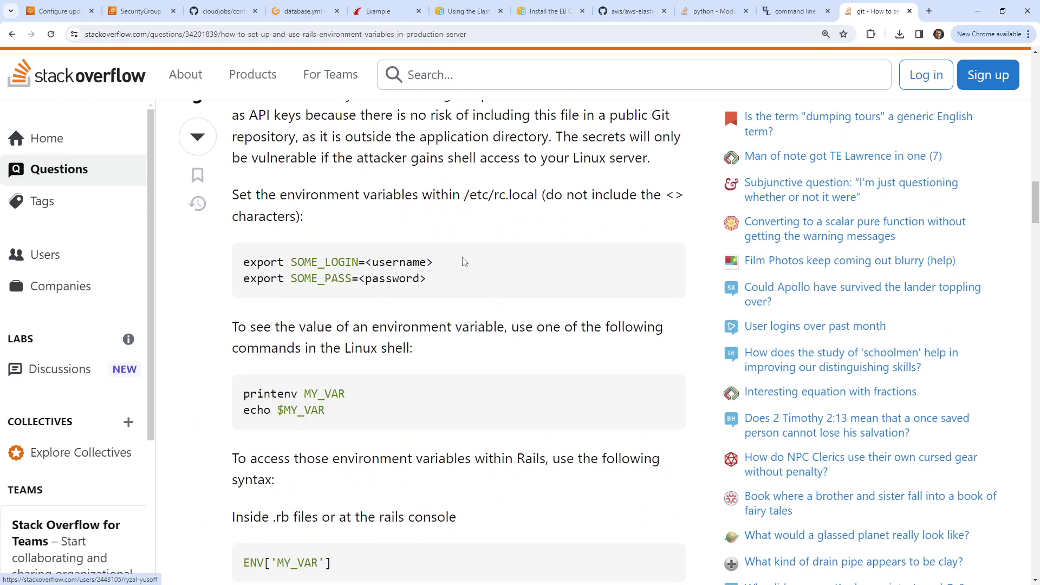
pyautogui.scroll(-14, 464, 262)
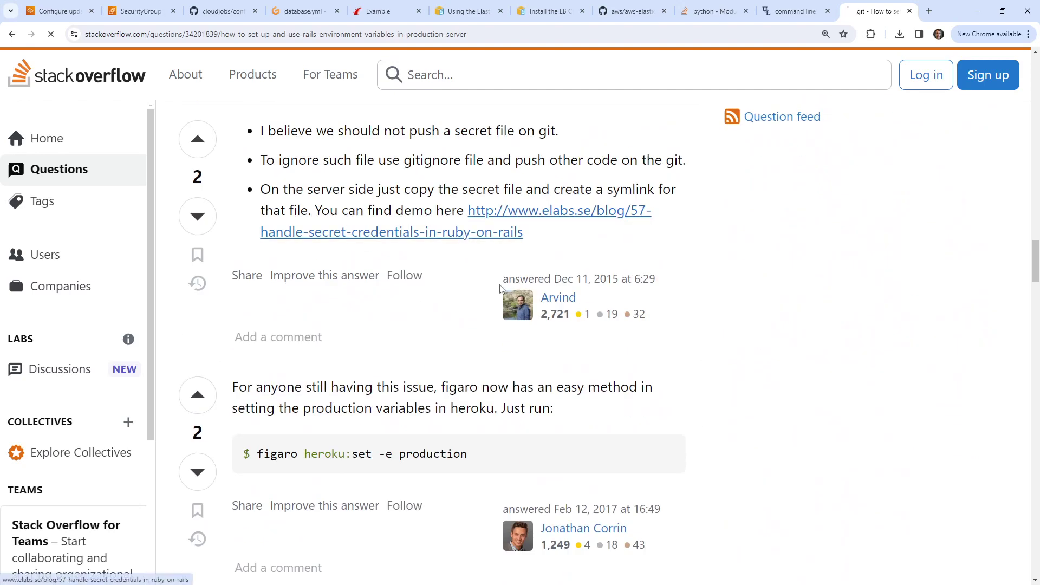
pyautogui.click(463, 233)
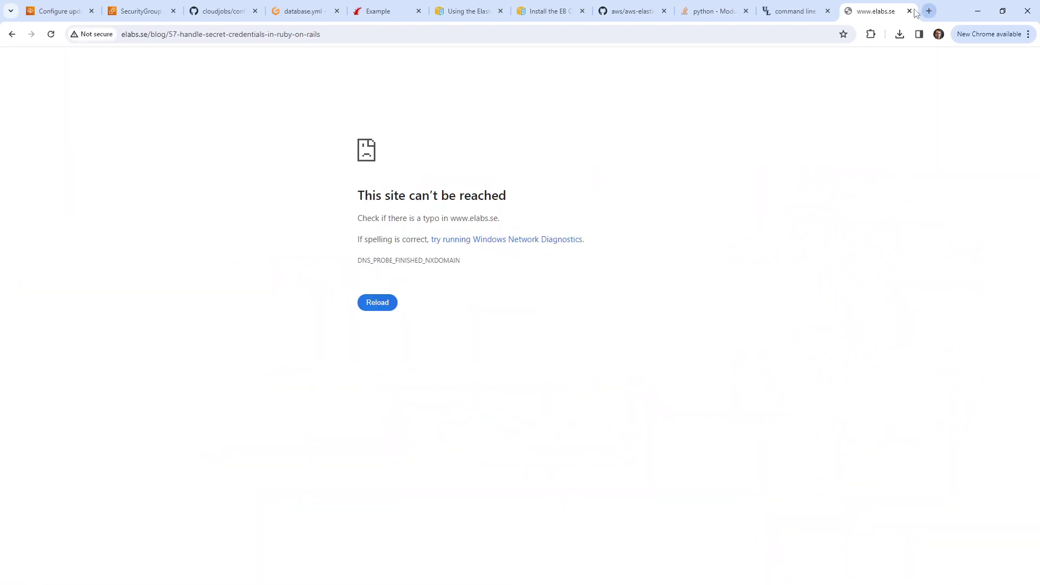
pyautogui.click(910, 11)
# Step: View the reference database.yml on GitHub, then return to the Elastic Beanstalk setup
pyautogui.click(325, 13)
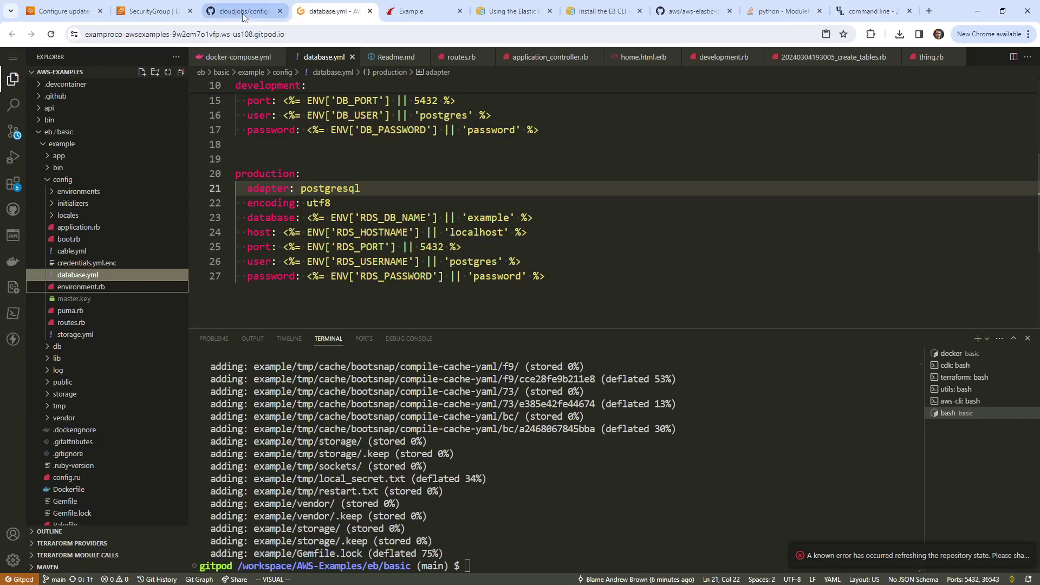
pyautogui.click(243, 16)
pyautogui.click(411, 13)
pyautogui.click(228, 13)
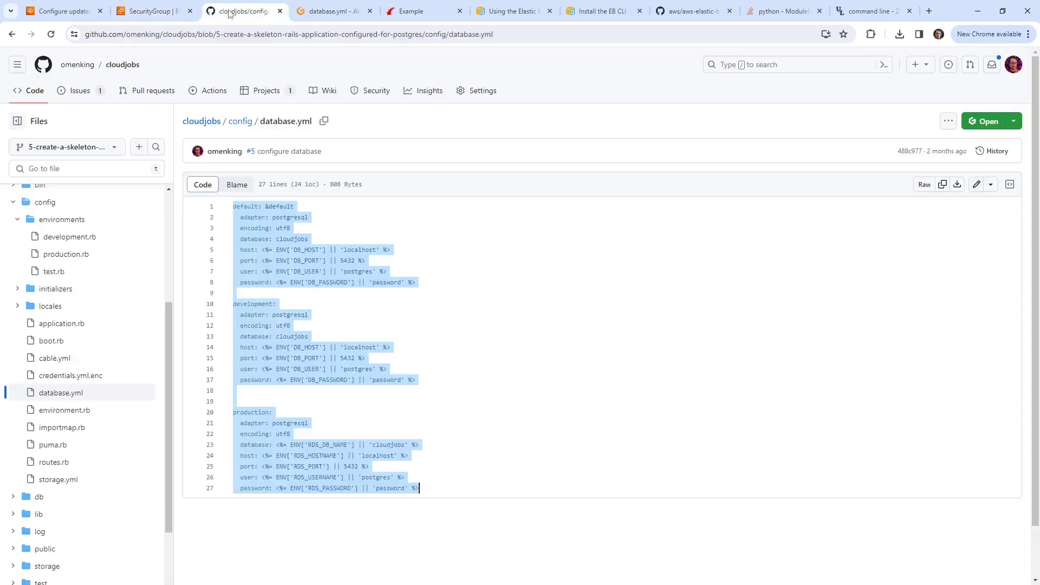
pyautogui.click(86, 14)
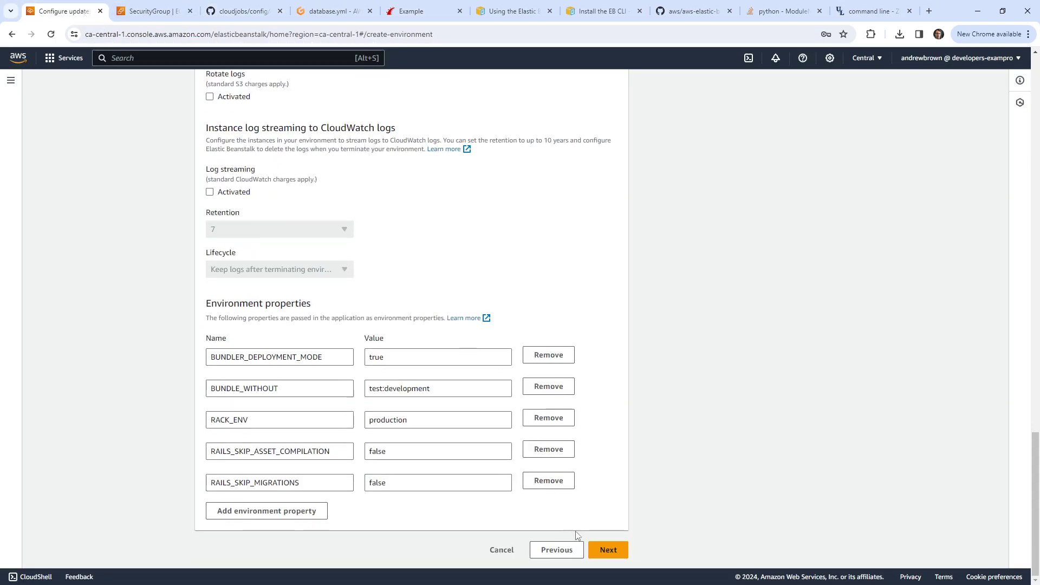
# Step: Advance to the Review step and submit the ExampleRails-env environment for creation
pyautogui.click(605, 550)
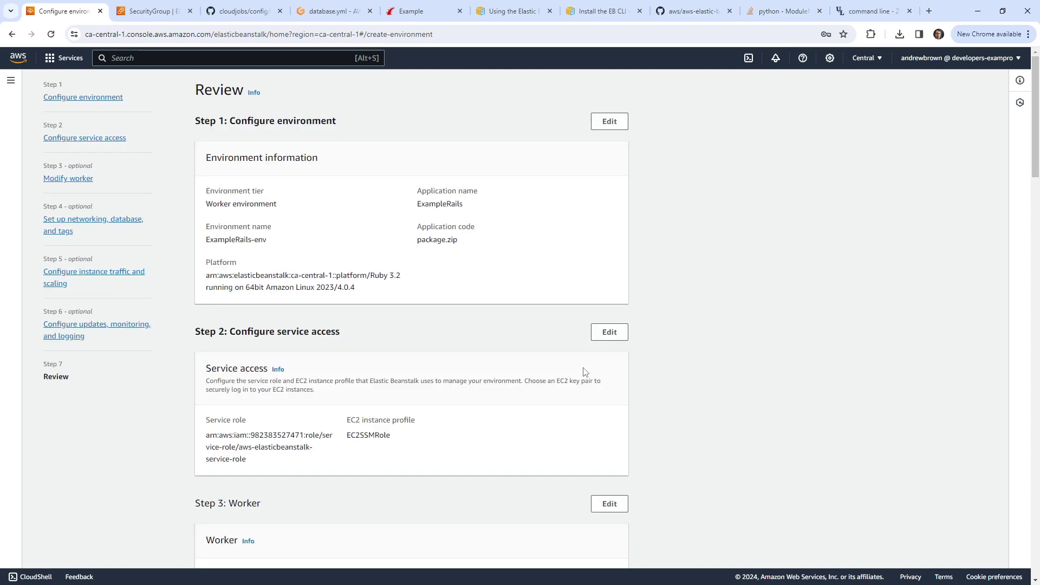
pyautogui.scroll(-20, 517, 368)
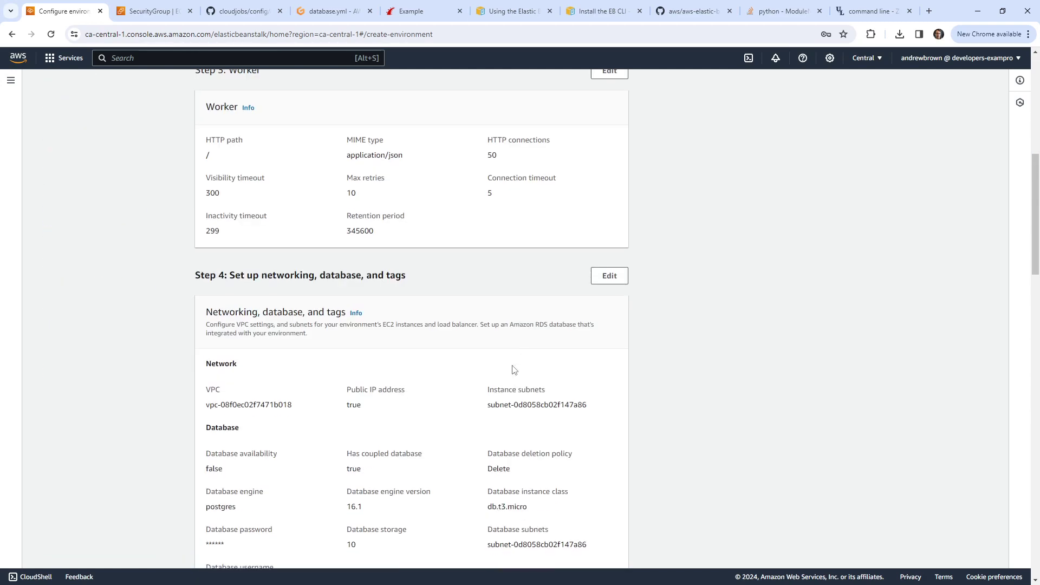
pyautogui.scroll(-7, 514, 378)
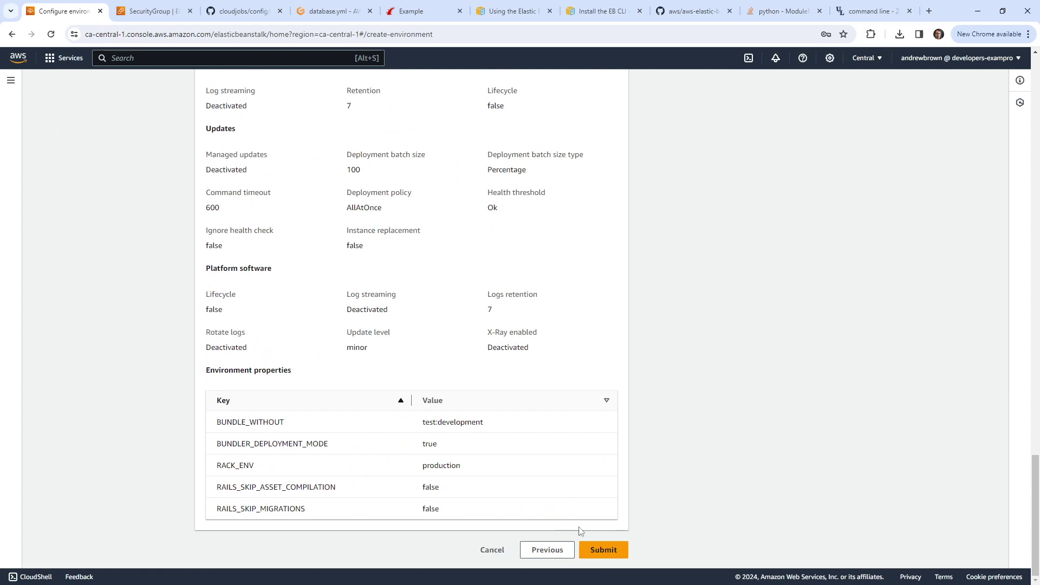
pyautogui.click(598, 549)
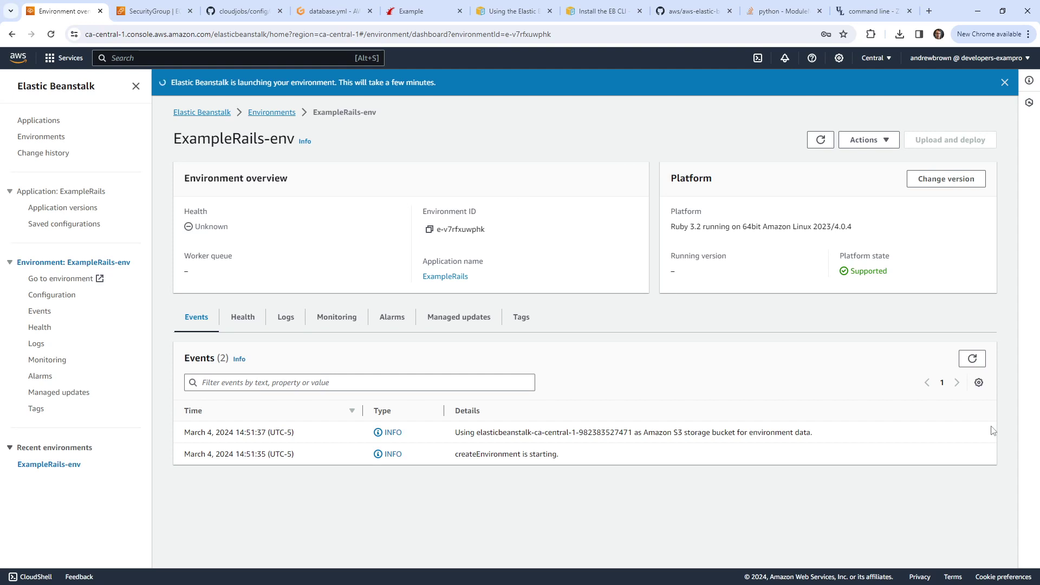
# Step: Refresh events and the environment page, then examine the CREATE_FAILED error rows
pyautogui.click(977, 364)
pyautogui.click(820, 140)
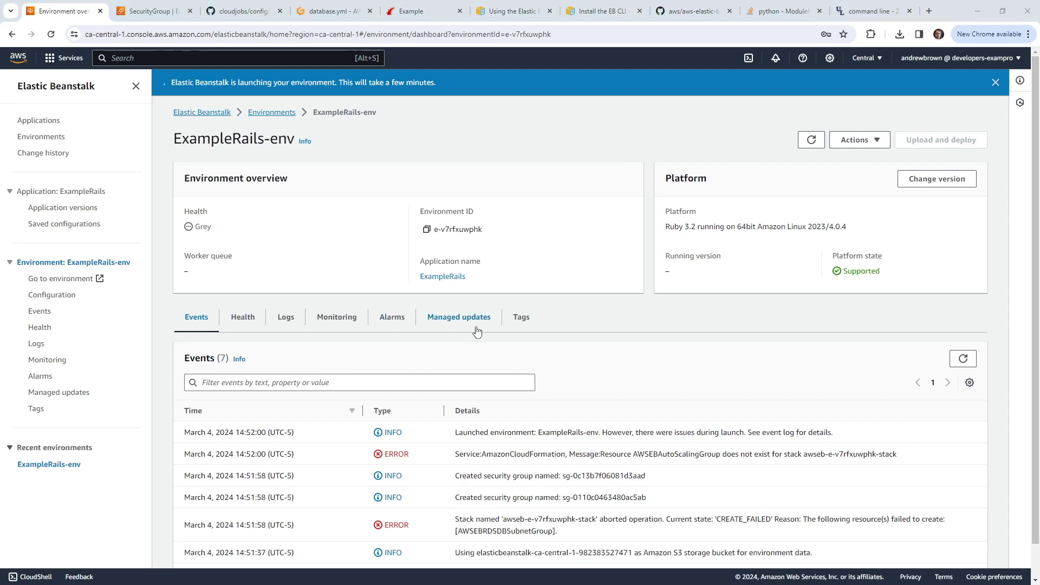
pyautogui.scroll(-1, 477, 325)
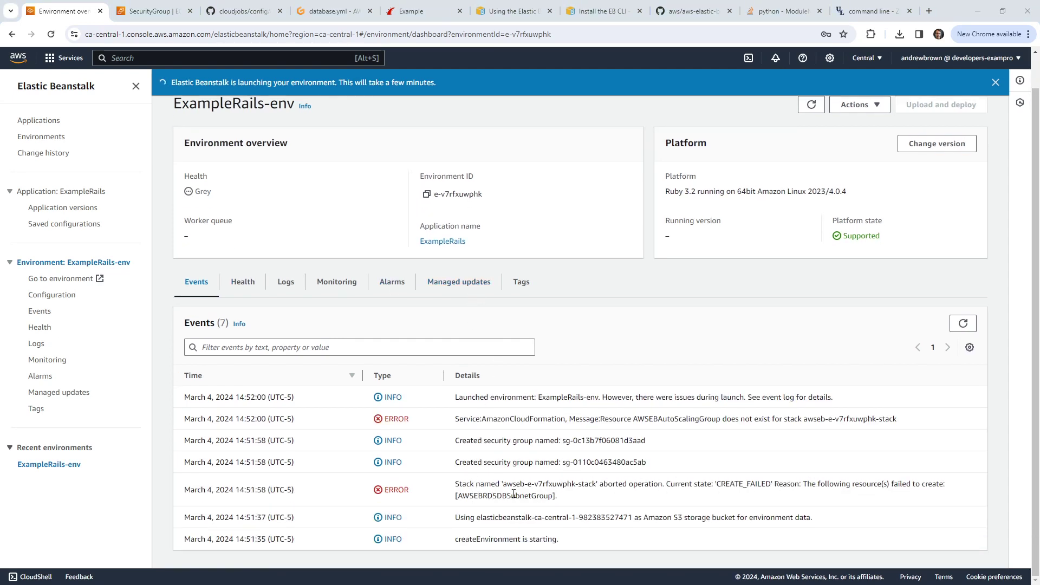
pyautogui.moveTo(458, 494); pyautogui.dragTo(568, 496)
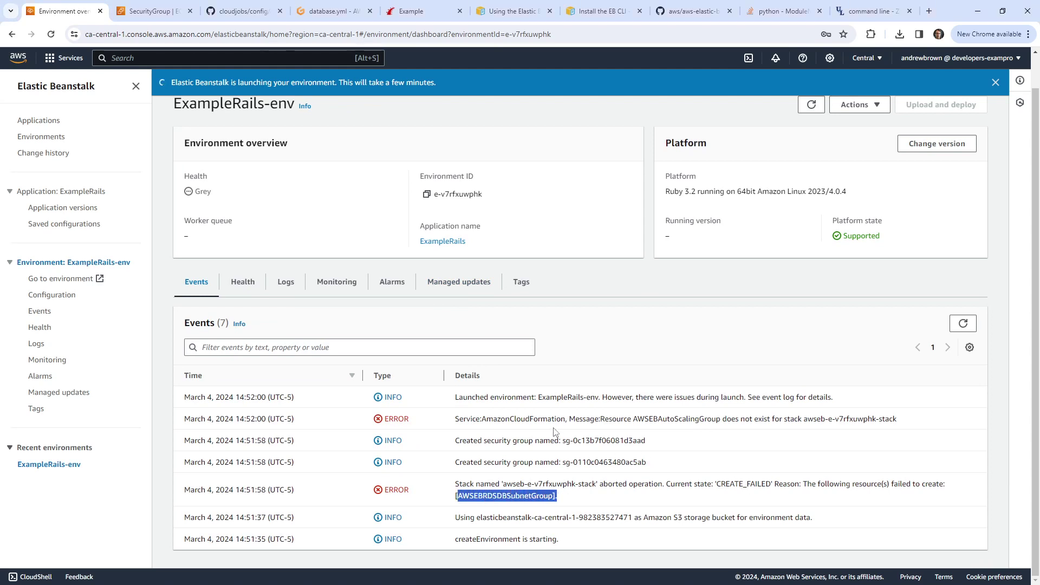
pyautogui.moveTo(631, 421); pyautogui.dragTo(828, 436)
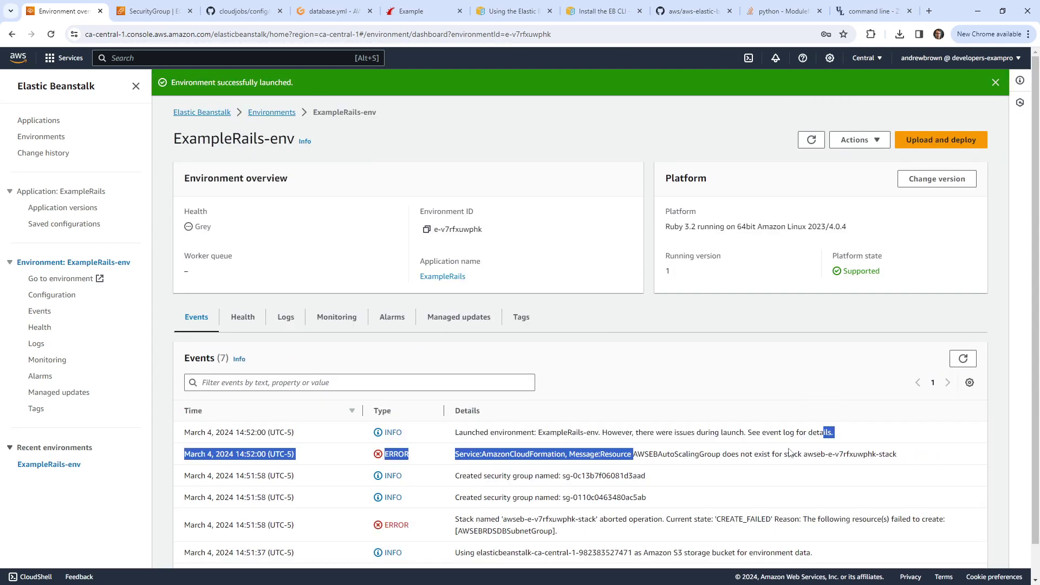
pyautogui.click(768, 451)
# Step: Reload the event list once more and select the Grey health status
pyautogui.scroll(-1, 750, 444)
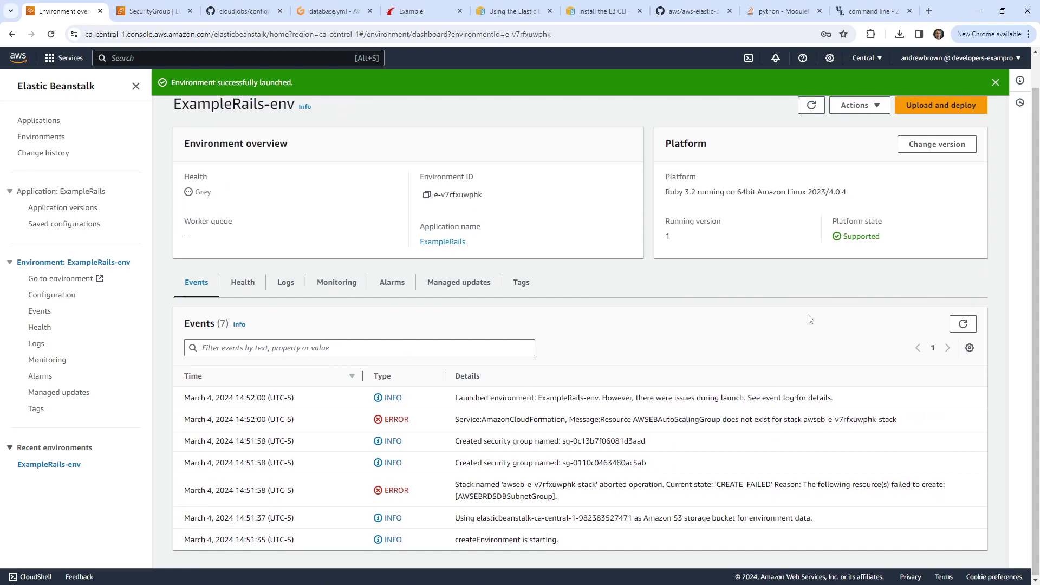
pyautogui.scroll(1, 780, 293)
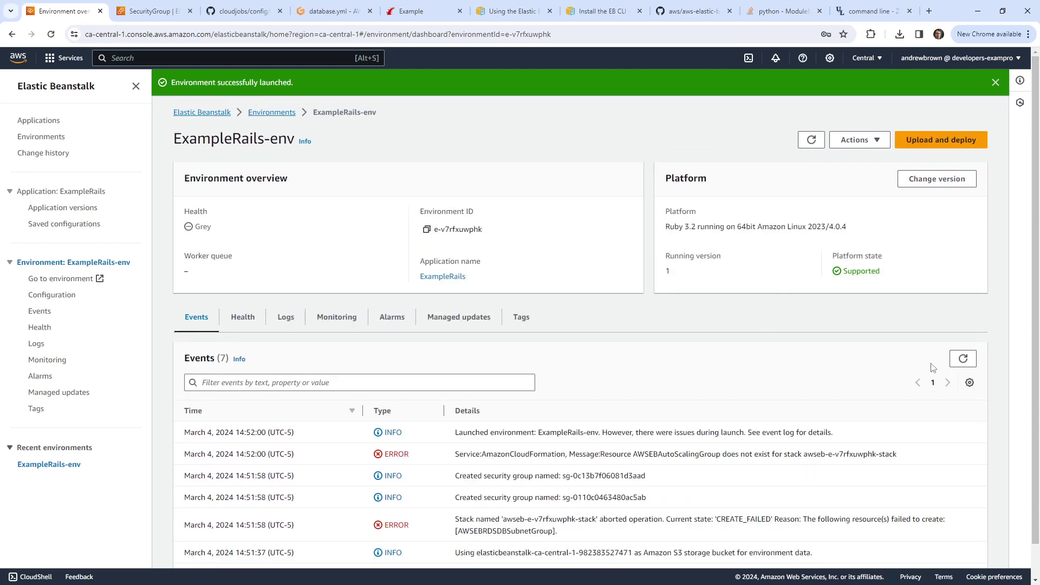
pyautogui.click(962, 359)
pyautogui.scroll(-1, 496, 410)
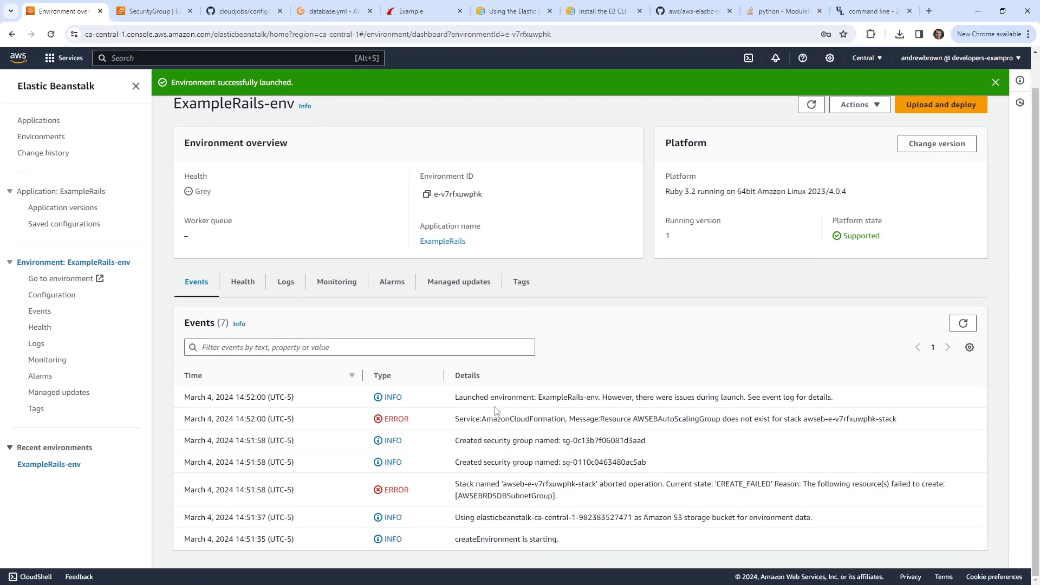
pyautogui.scroll(1, 496, 409)
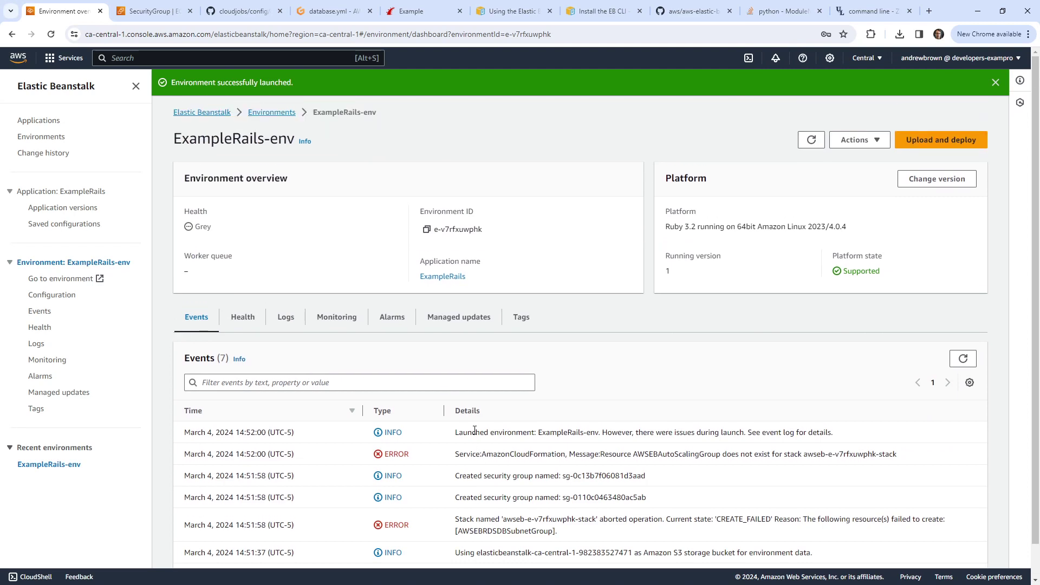
pyautogui.doubleClick(200, 226)
pyautogui.hotkey('ctrl', 'c')
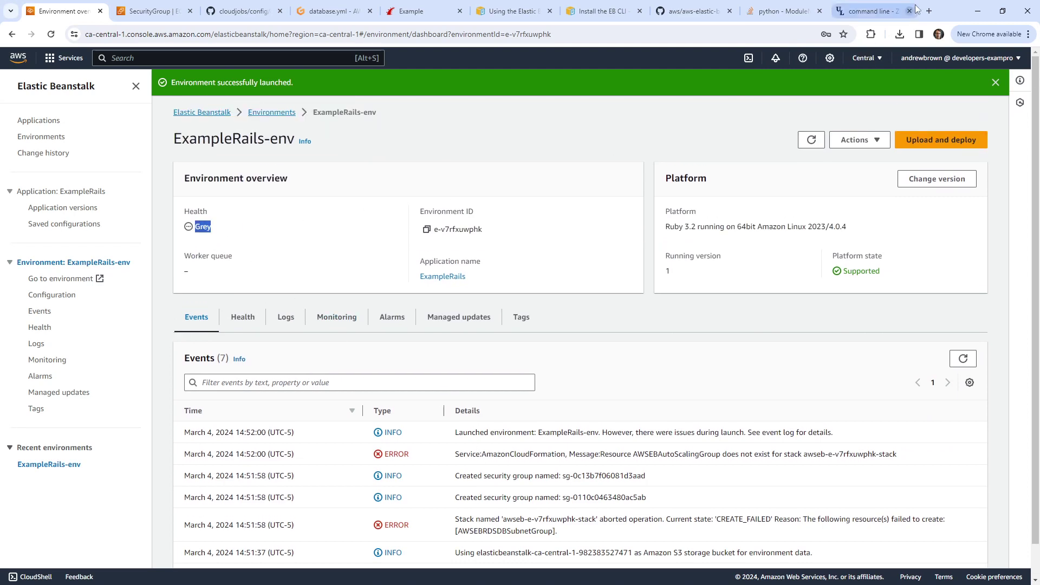
# Step: Search Google for 'eb Grey health' and highlight the snippet explaining grey health
pyautogui.click(928, 11)
pyautogui.write('eb')
pyautogui.hotkey('ctrl', 'v')
pyautogui.write('health')
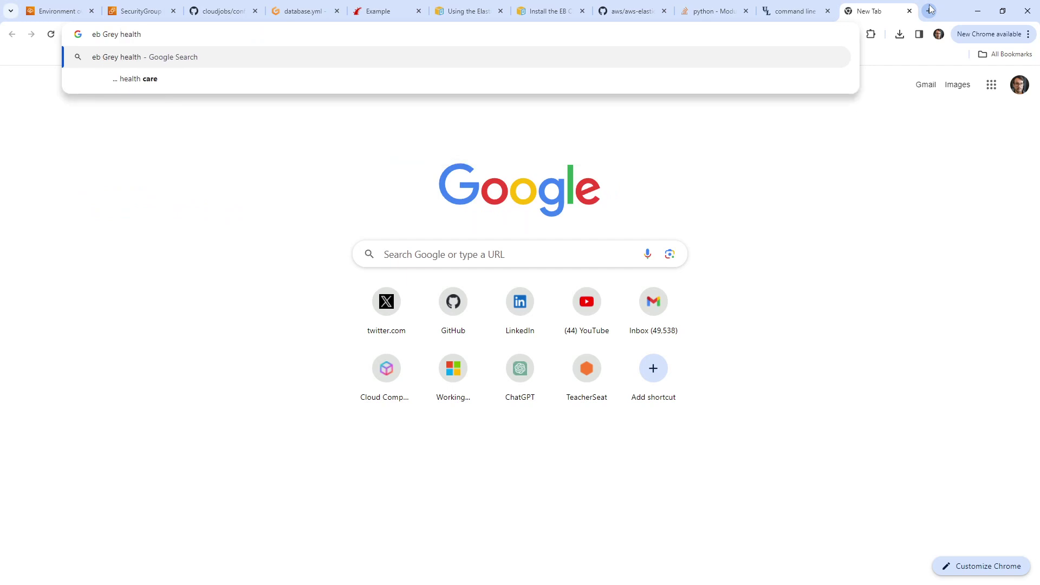
pyautogui.press('Return')
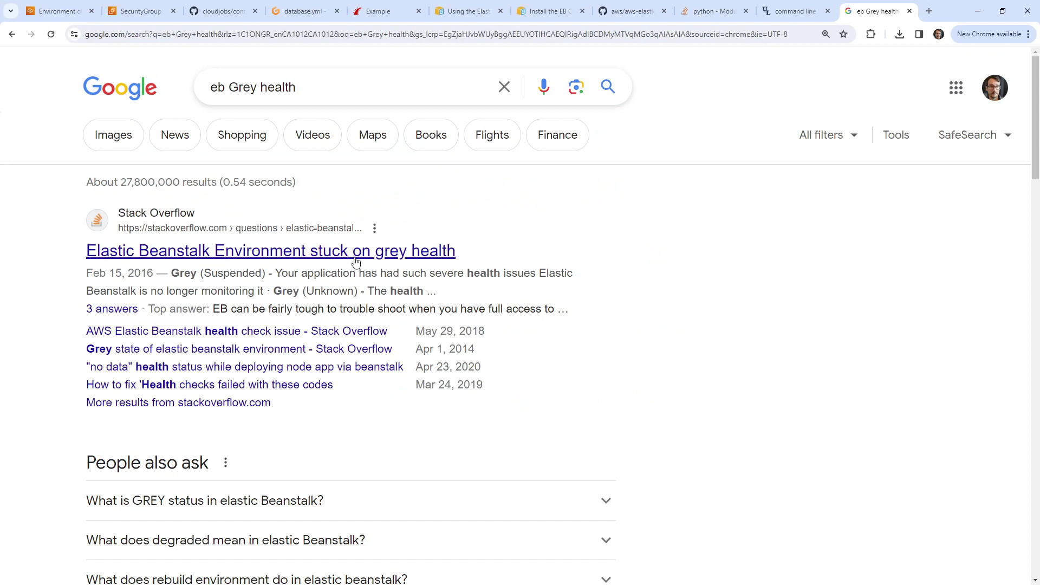
pyautogui.moveTo(278, 272); pyautogui.dragTo(572, 270)
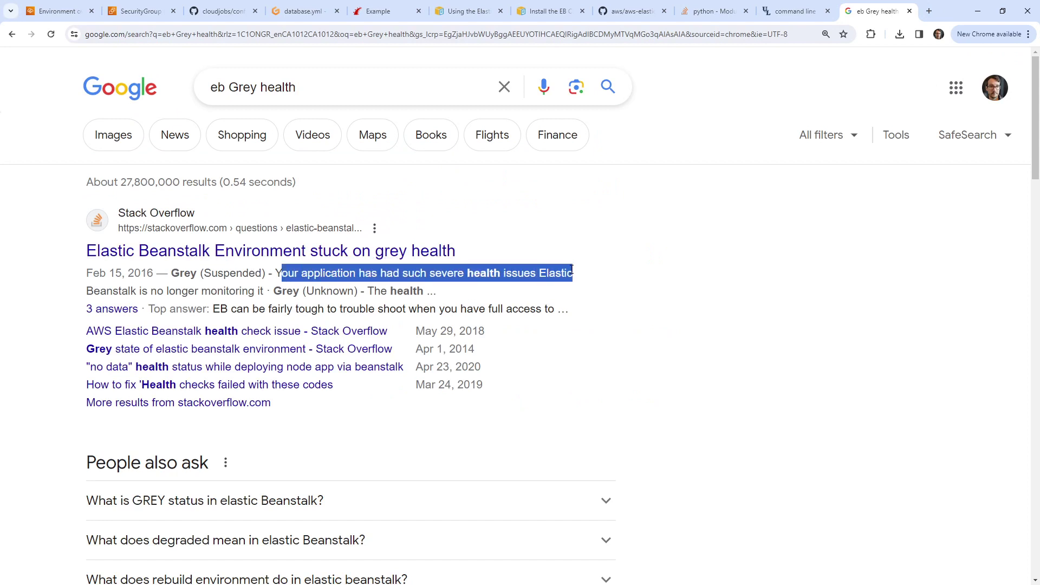
# Step: Cycle through the open tabs back to the ExampleRails-env environment page
pyautogui.click(292, 13)
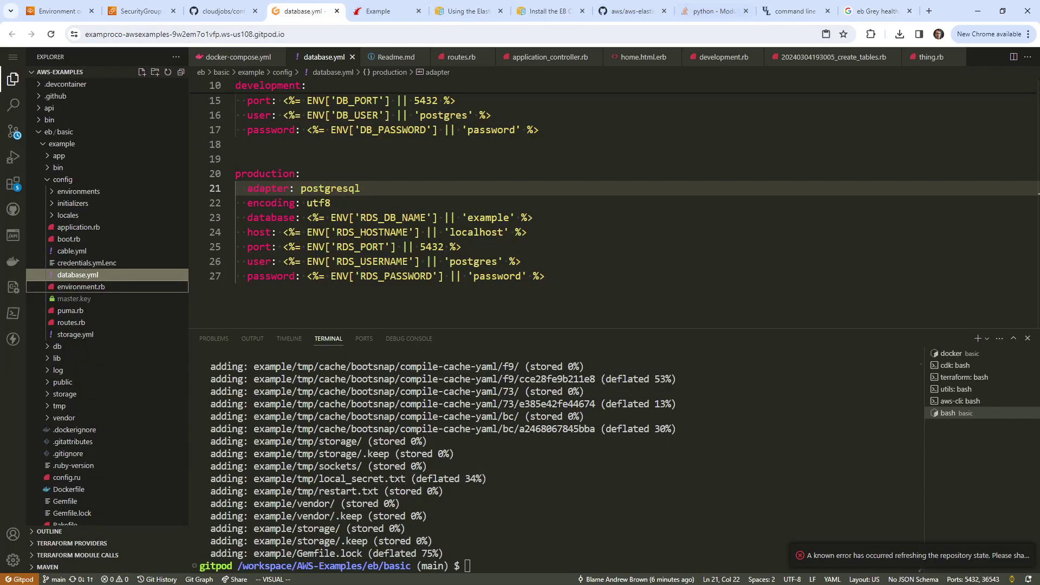
pyautogui.click(222, 10)
pyautogui.click(57, 11)
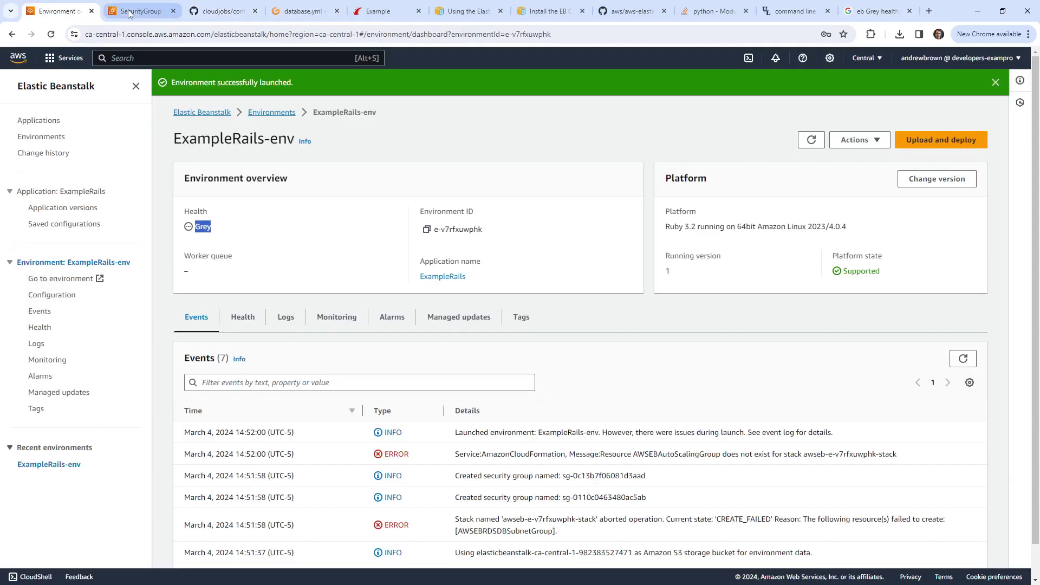
pyautogui.click(132, 12)
pyautogui.click(494, 15)
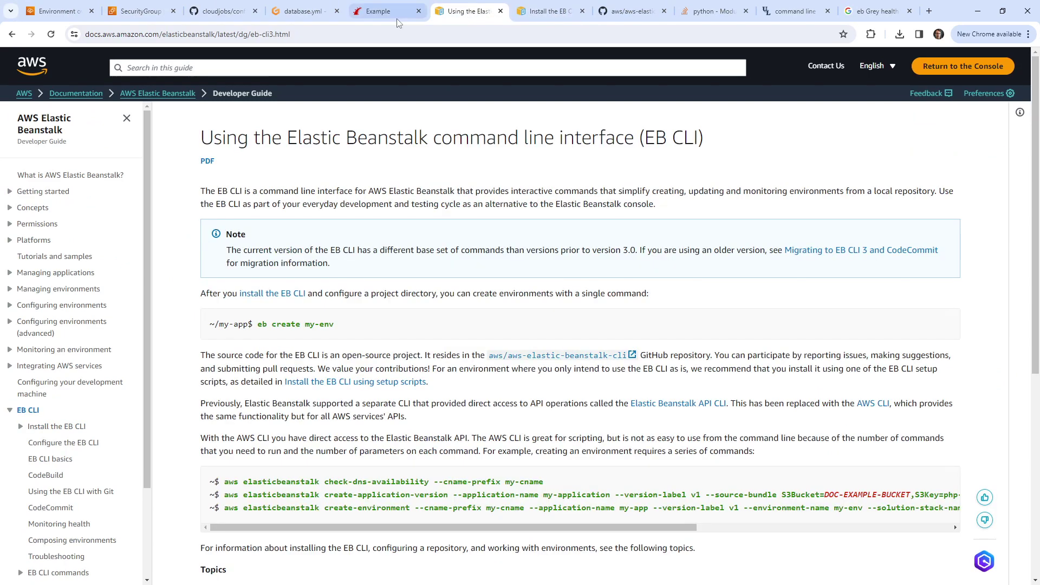
pyautogui.hotkey('ctrl', 'pageup')
pyautogui.hotkey('ctrl', 'pageup')
pyautogui.hotkey('ctrl', 'pageup')
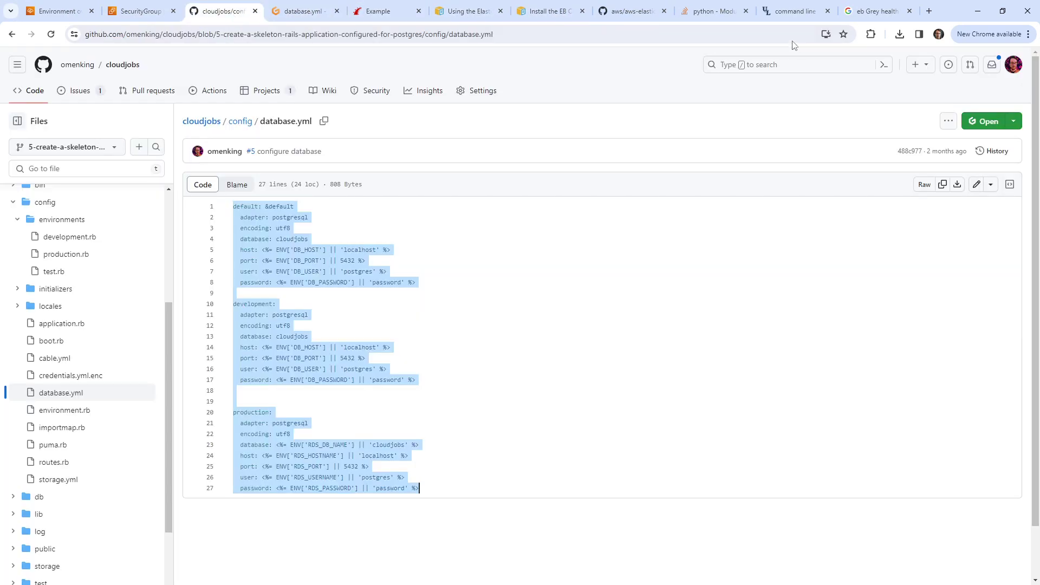
pyautogui.click(630, 10)
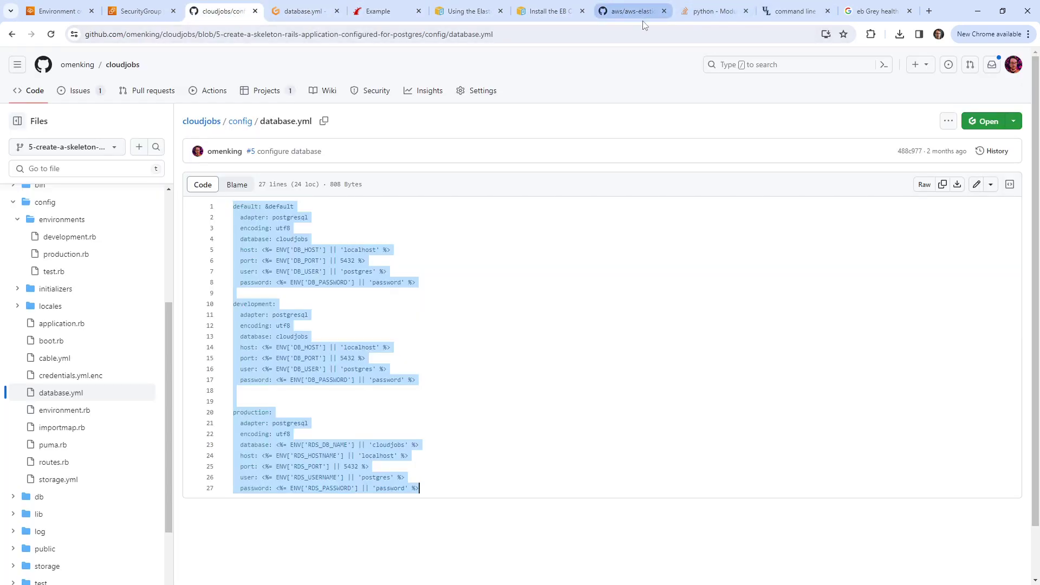
pyautogui.click(554, 15)
pyautogui.click(471, 11)
pyautogui.click(381, 11)
pyautogui.click(307, 8)
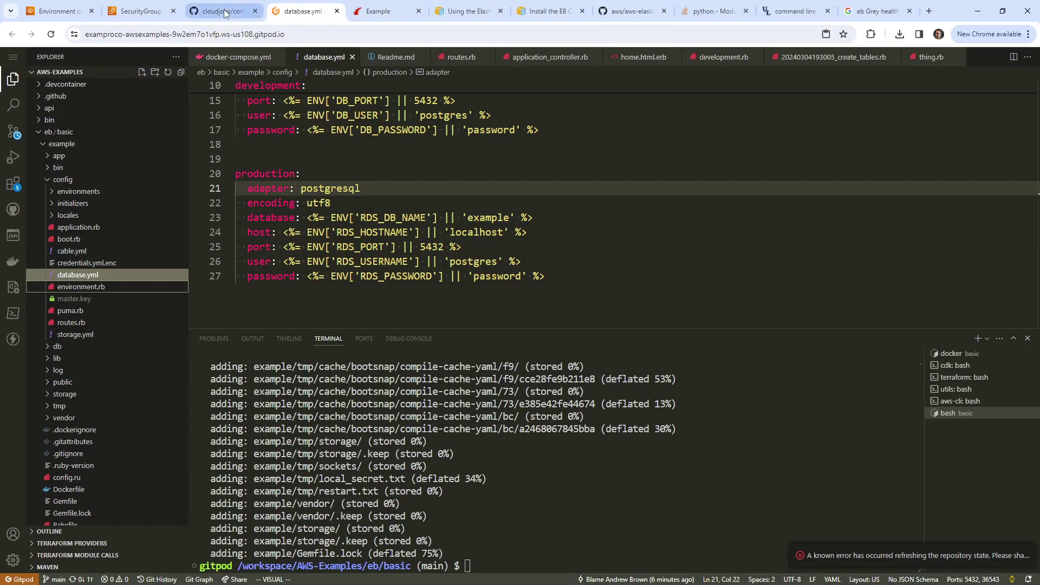
pyautogui.click(204, 15)
pyautogui.click(144, 19)
pyautogui.click(54, 22)
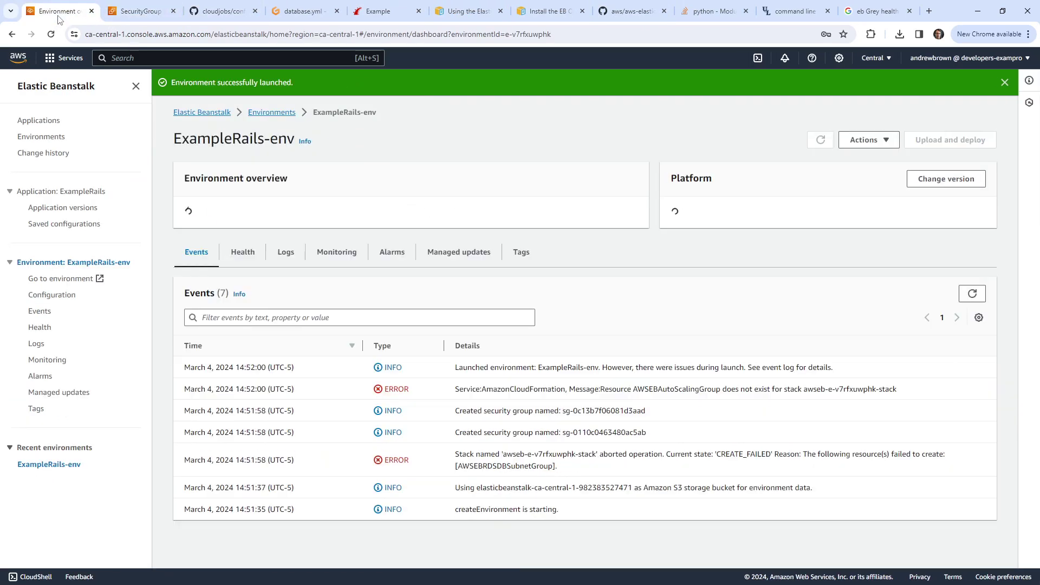
pyautogui.click(963, 358)
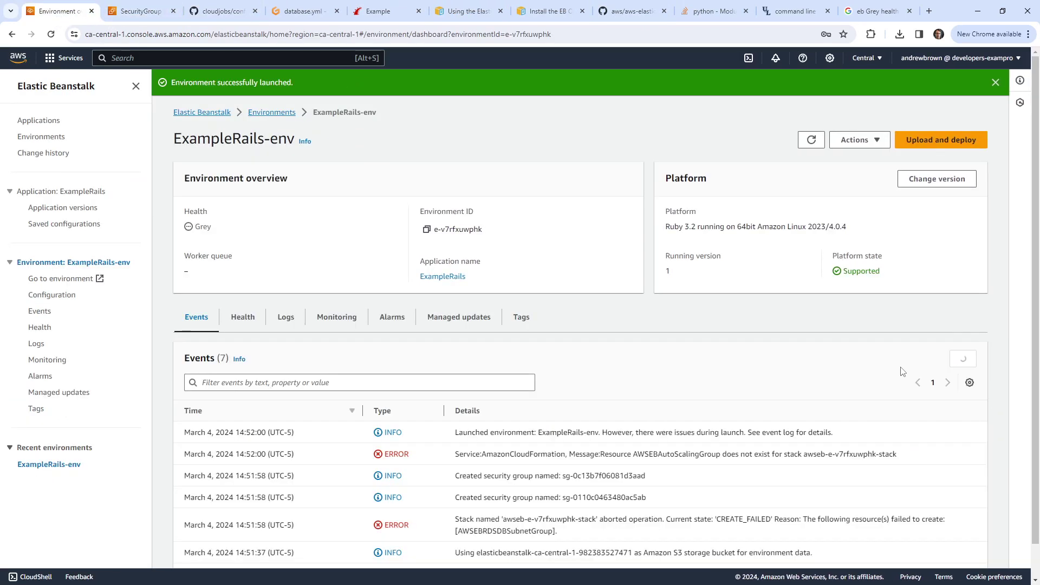
pyautogui.scroll(-1, 563, 288)
pyautogui.click(242, 282)
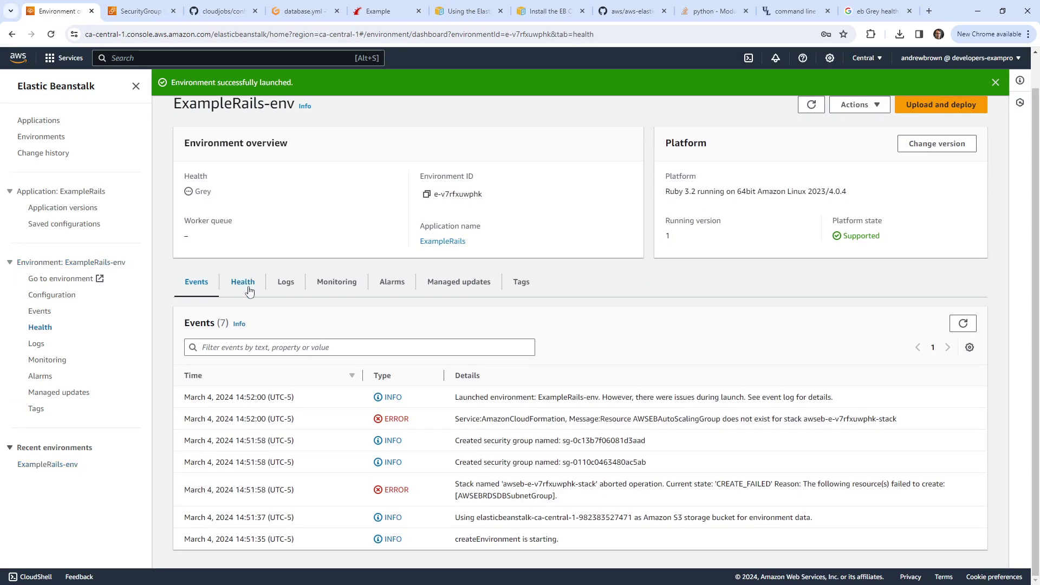
pyautogui.click(270, 293)
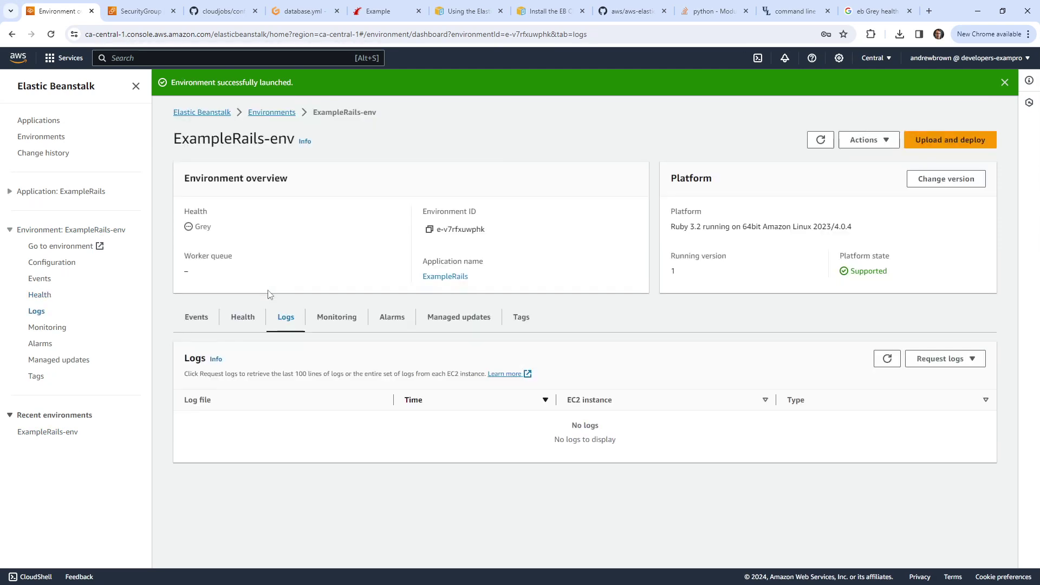
pyautogui.click(196, 318)
pyautogui.scroll(-1, 413, 413)
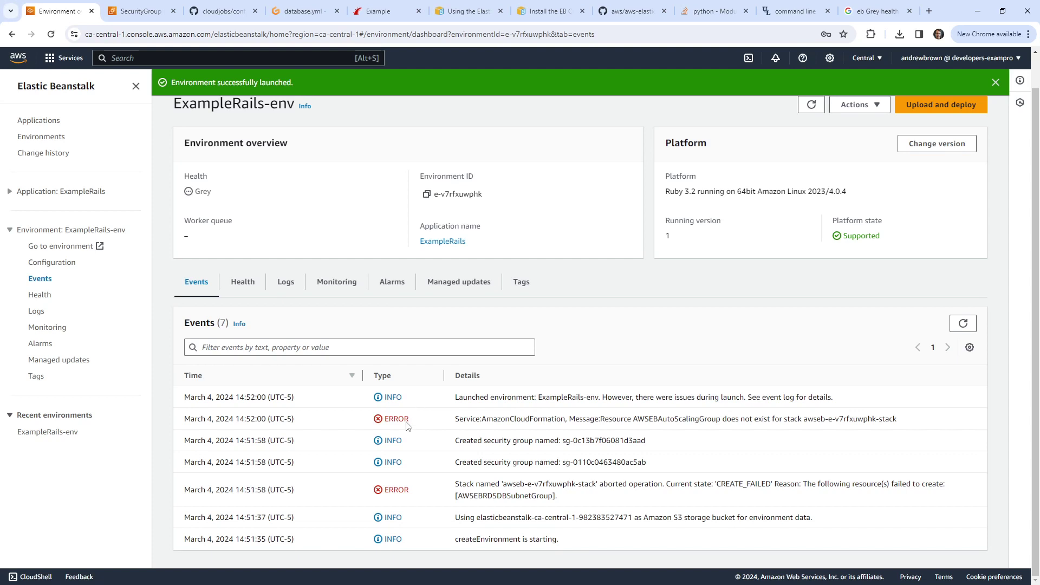
# Step: Open the ExampleRails-env Configuration page from the ExampleRails application in the sidebar
pyautogui.click(14, 196)
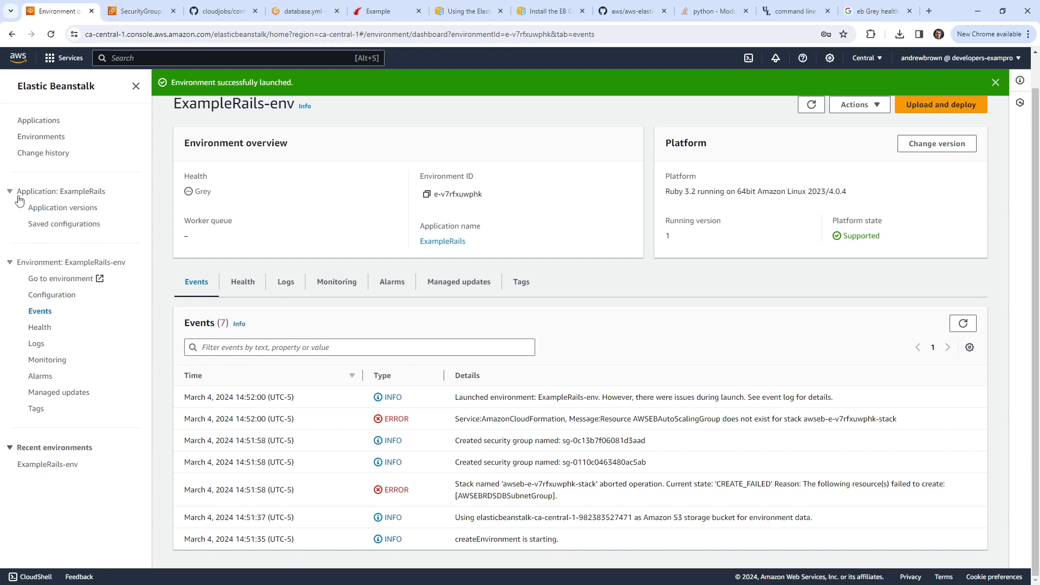
pyautogui.click(75, 295)
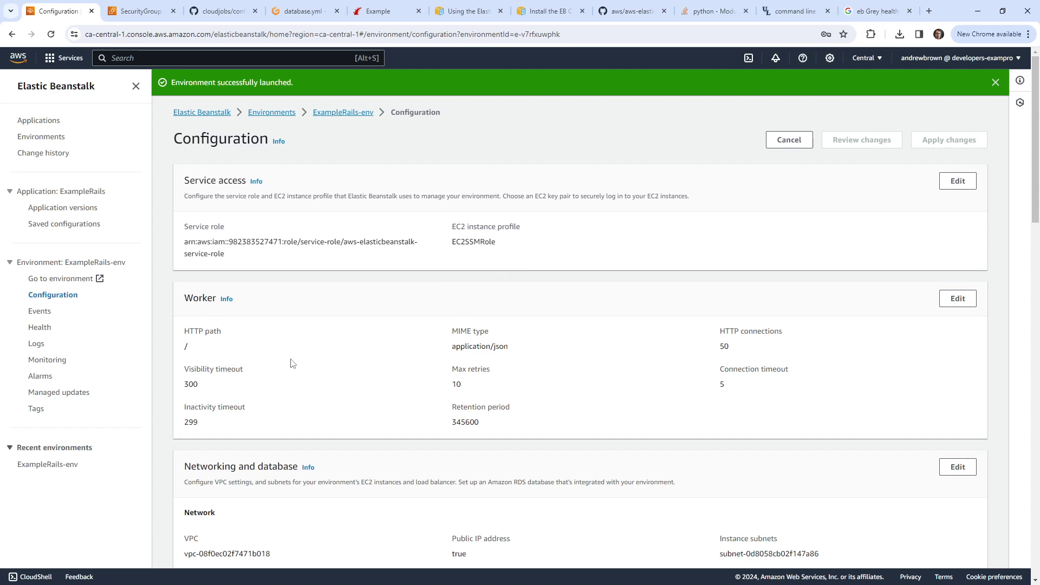
# Step: Review the worker settings and Advanced options, keeping Autogenerated Queue, then leave without changes
pyautogui.click(227, 299)
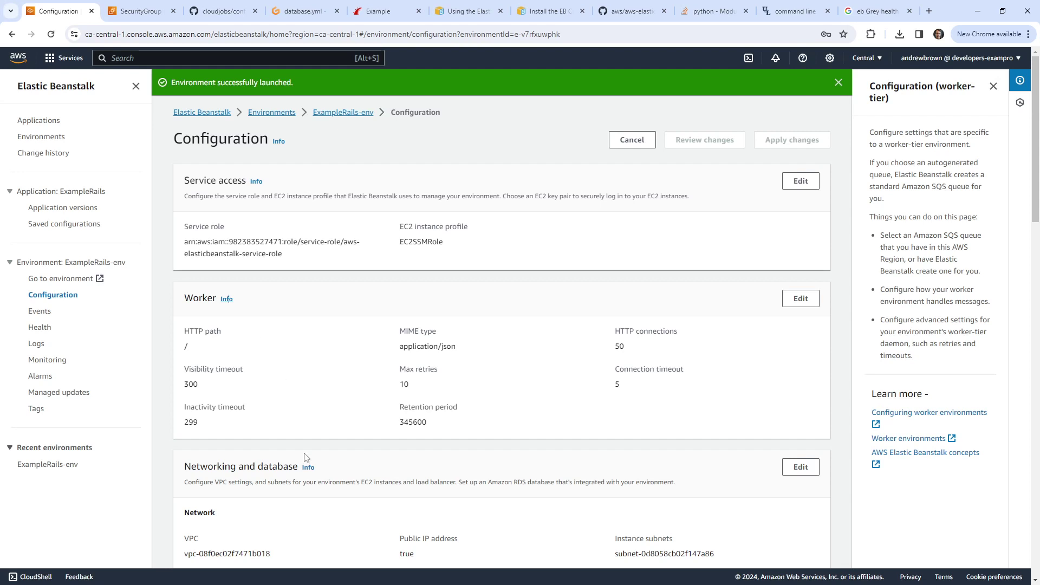
pyautogui.scroll(-5, 305, 457)
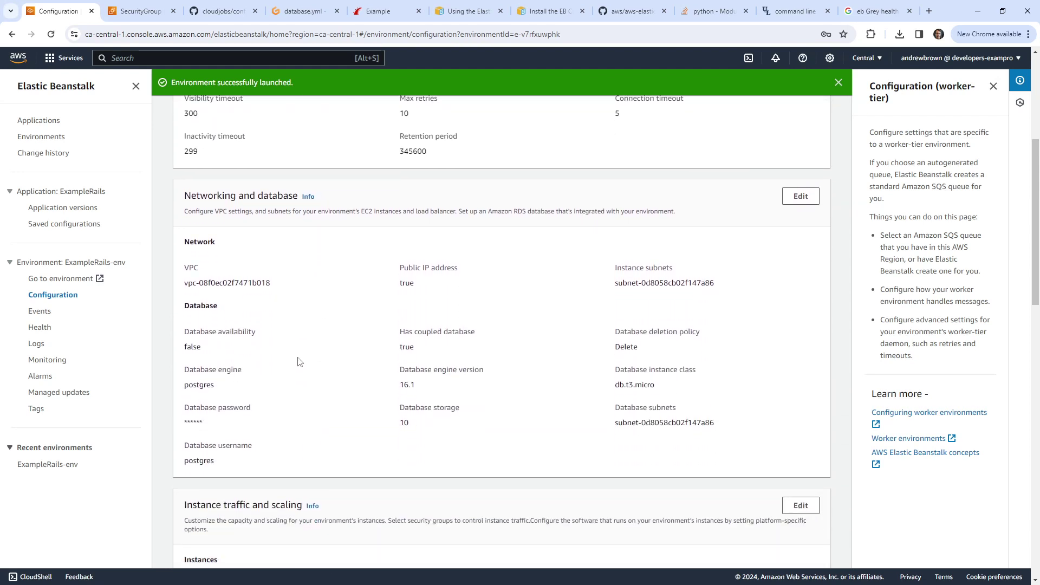
pyautogui.scroll(3, 420, 306)
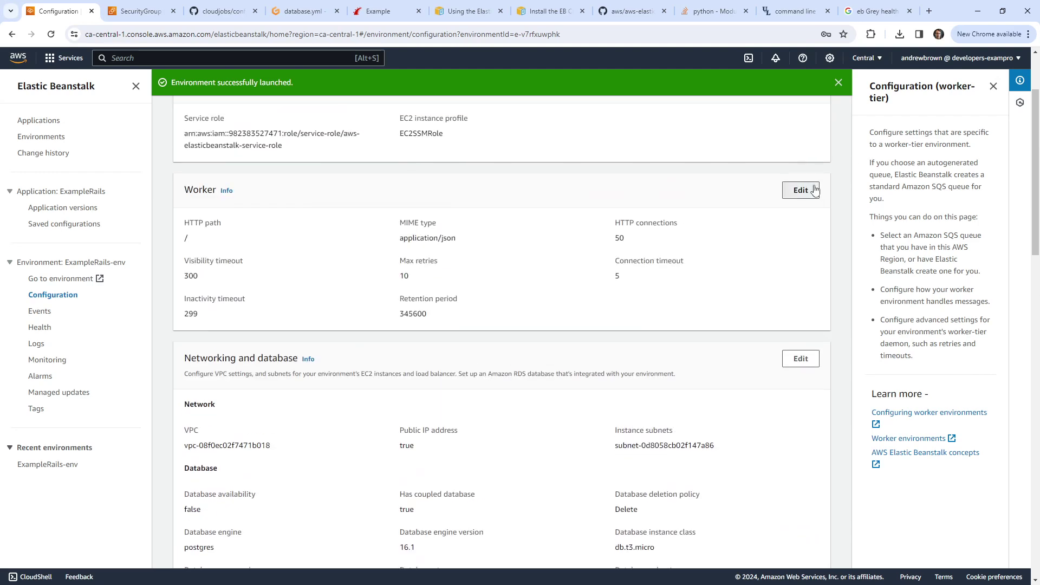
pyautogui.click(814, 191)
pyautogui.click(249, 238)
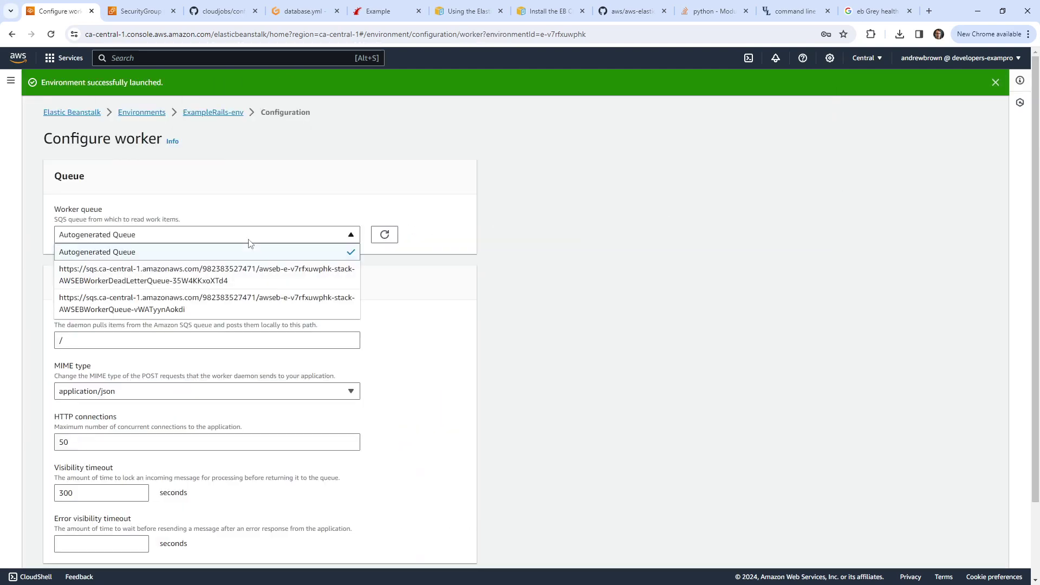
pyautogui.click(249, 238)
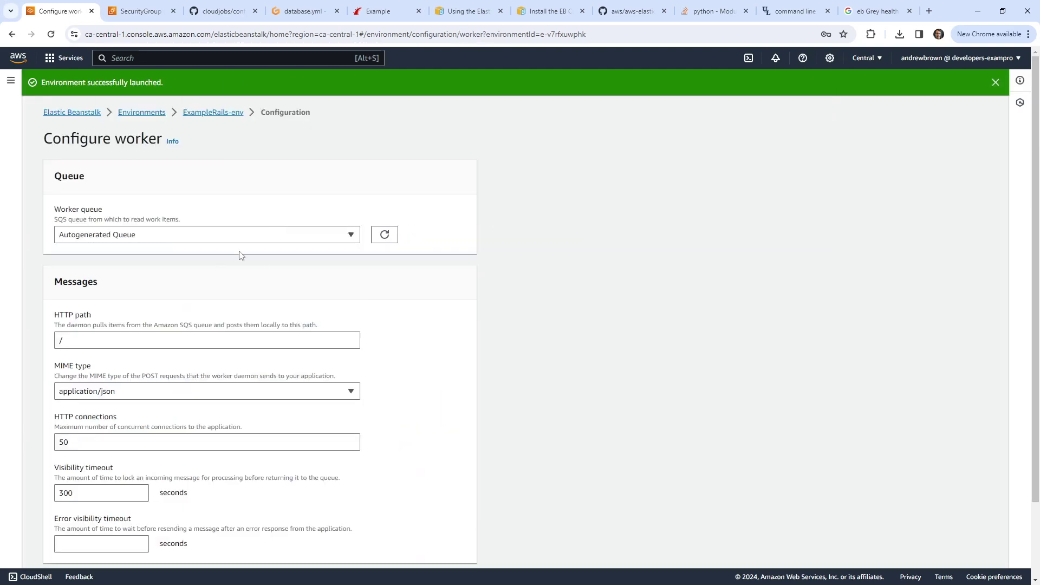
pyautogui.scroll(-2, 410, 336)
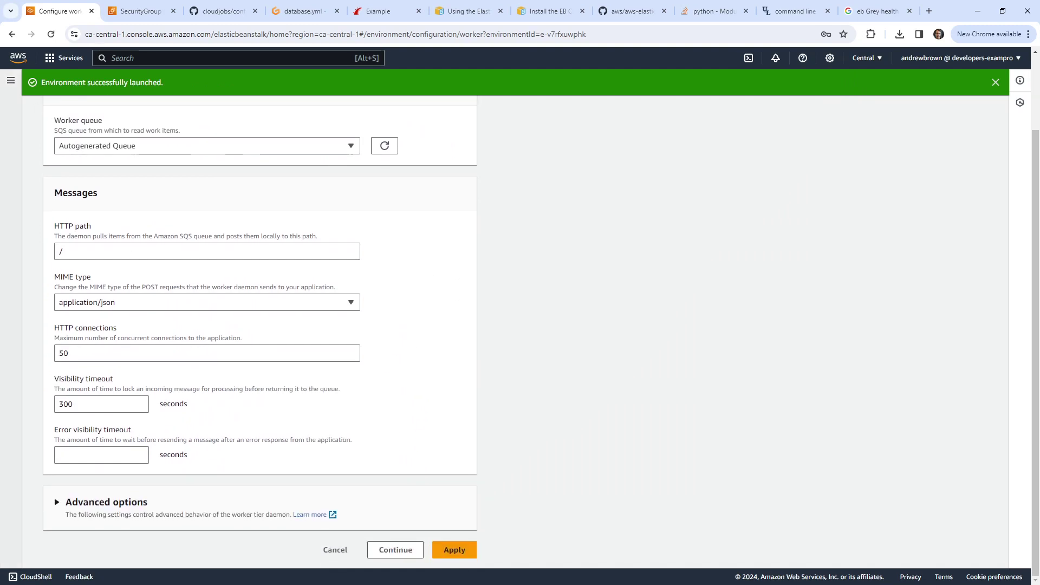
pyautogui.click(85, 503)
pyautogui.click(11, 34)
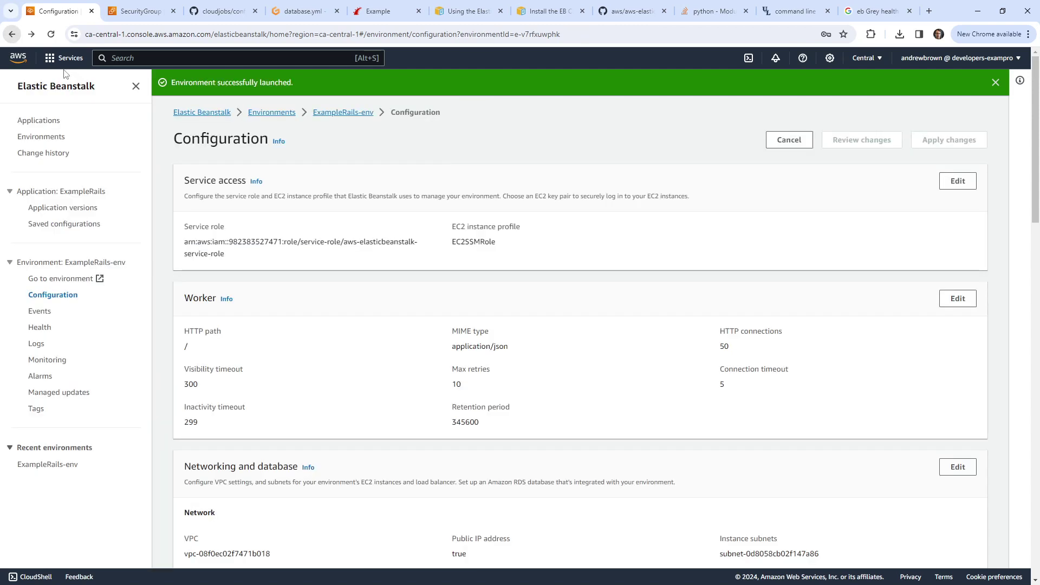
# Step: Open the AWS console home in a new browser tab
pyautogui.scroll(-2, 511, 270)
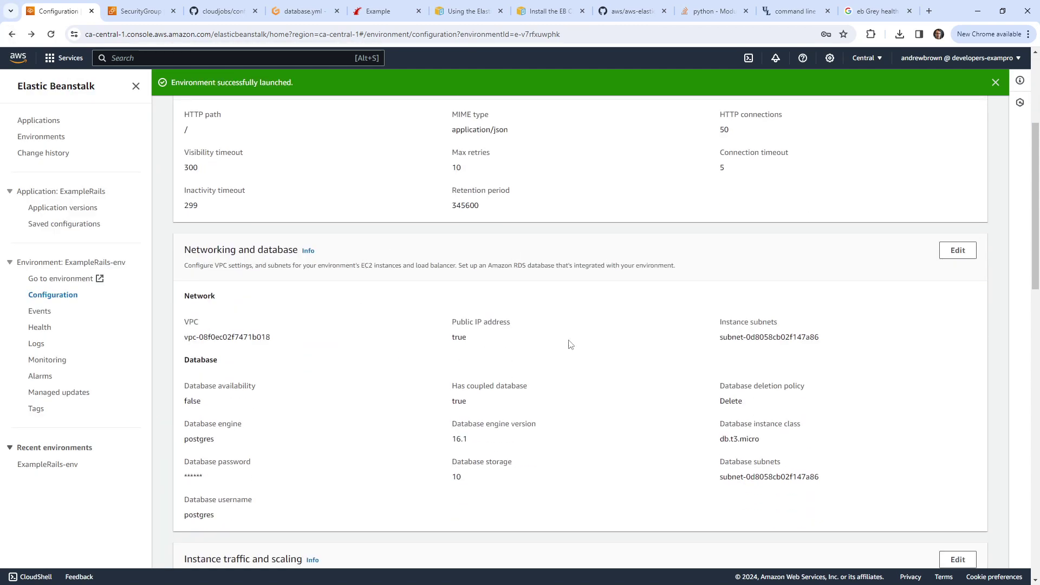
pyautogui.rightClick(18, 57)
pyautogui.click(97, 68)
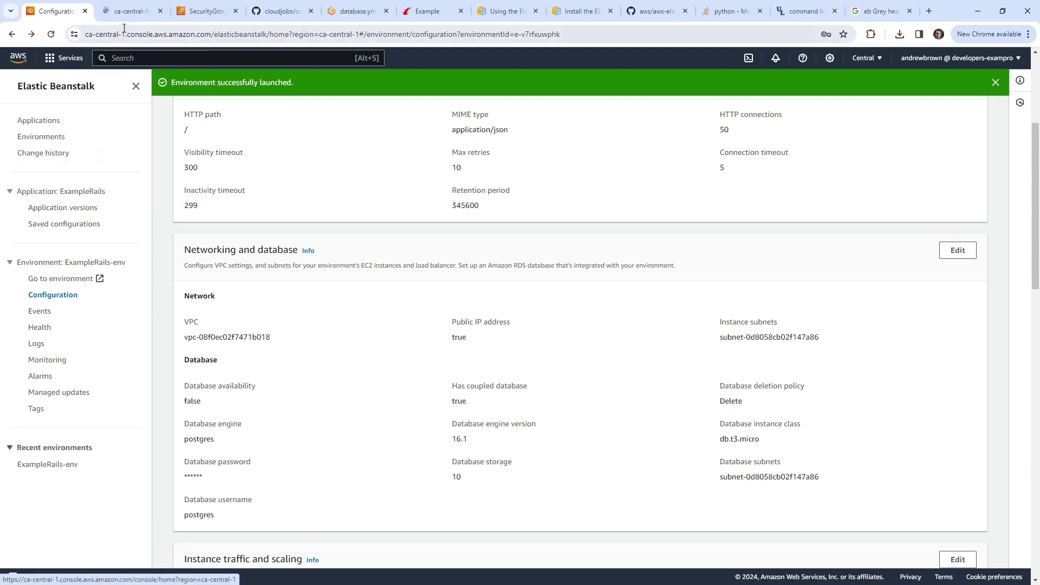
# Step: Open RDS, confirm its Databases list shows 0 instances, and return to Elastic Beanstalk
pyautogui.click(132, 11)
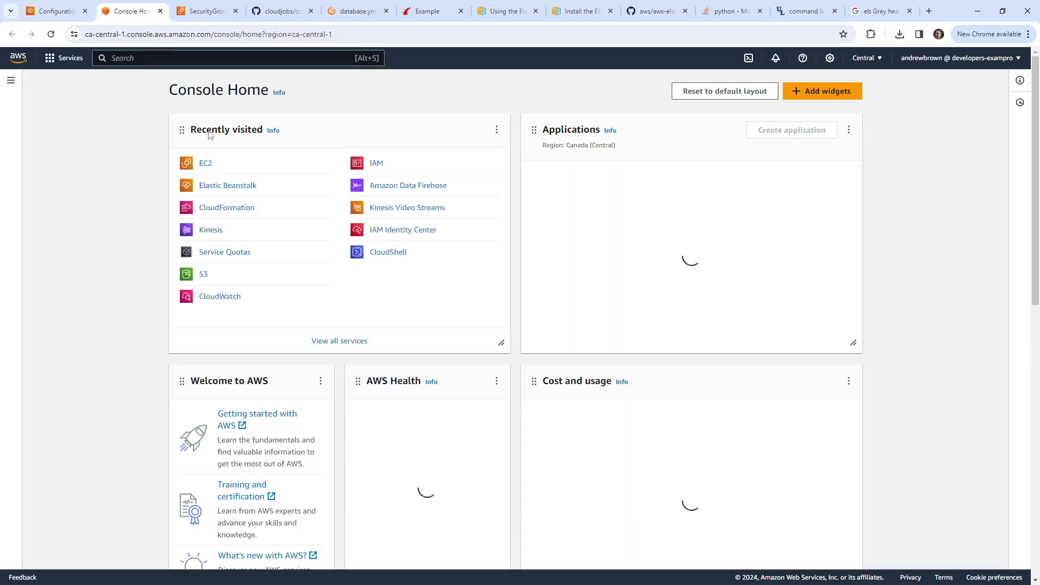
pyautogui.hotkey('alt', 's')
pyautogui.write('rds')
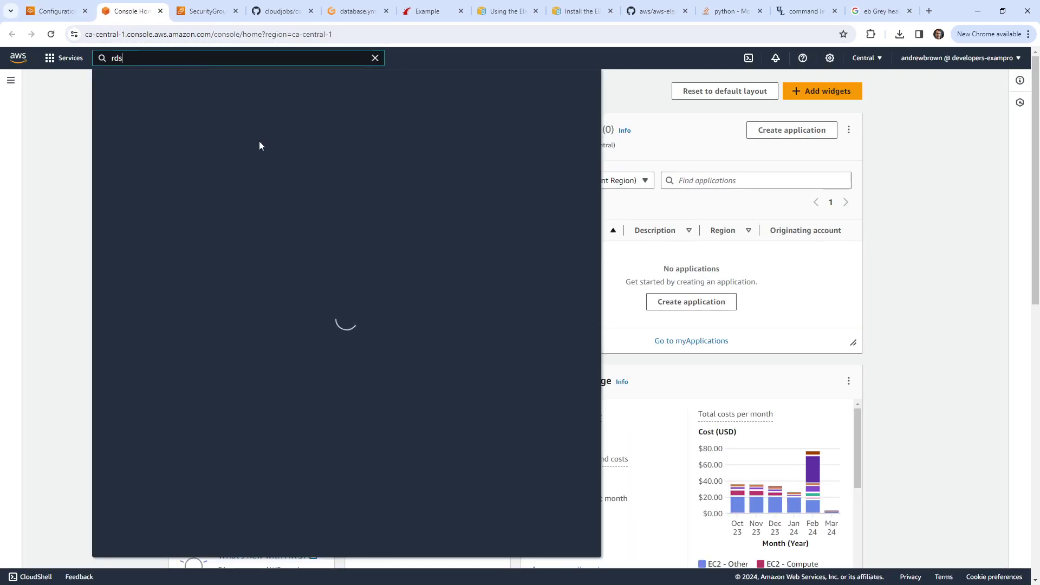
pyautogui.click(271, 140)
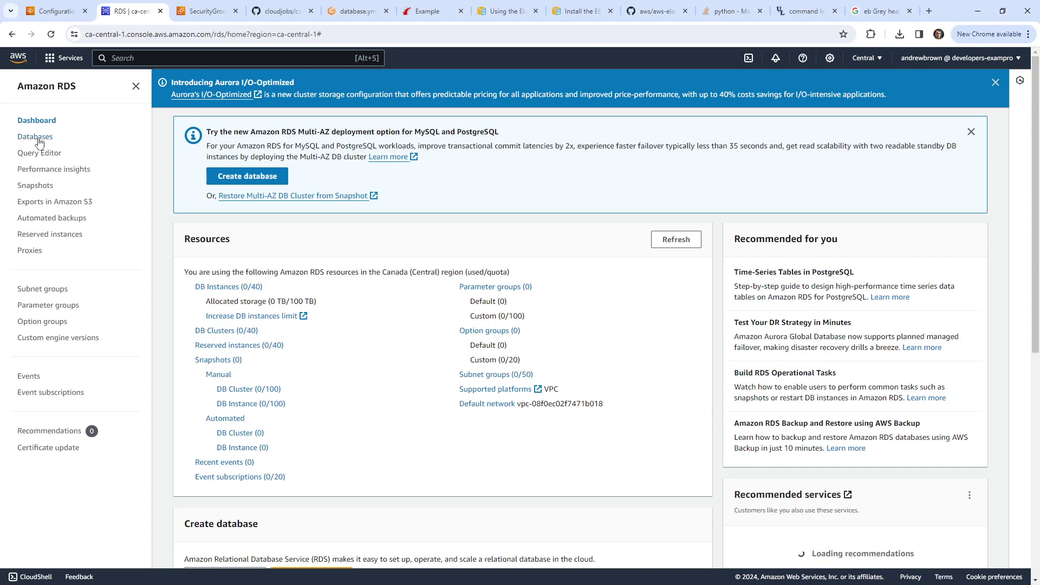
pyautogui.click(35, 137)
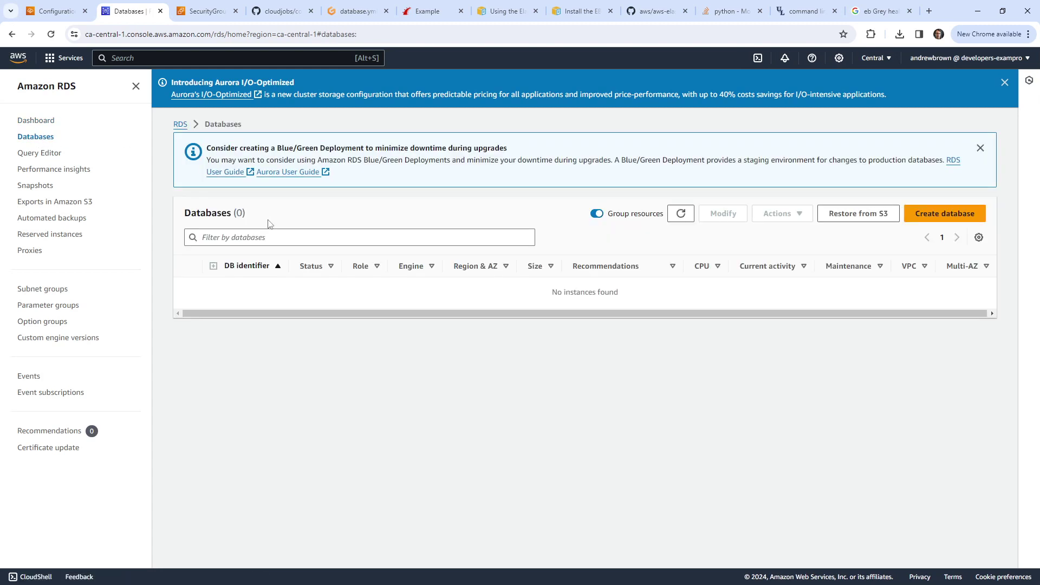
pyautogui.click(677, 215)
pyautogui.click(677, 215)
pyautogui.click(59, 11)
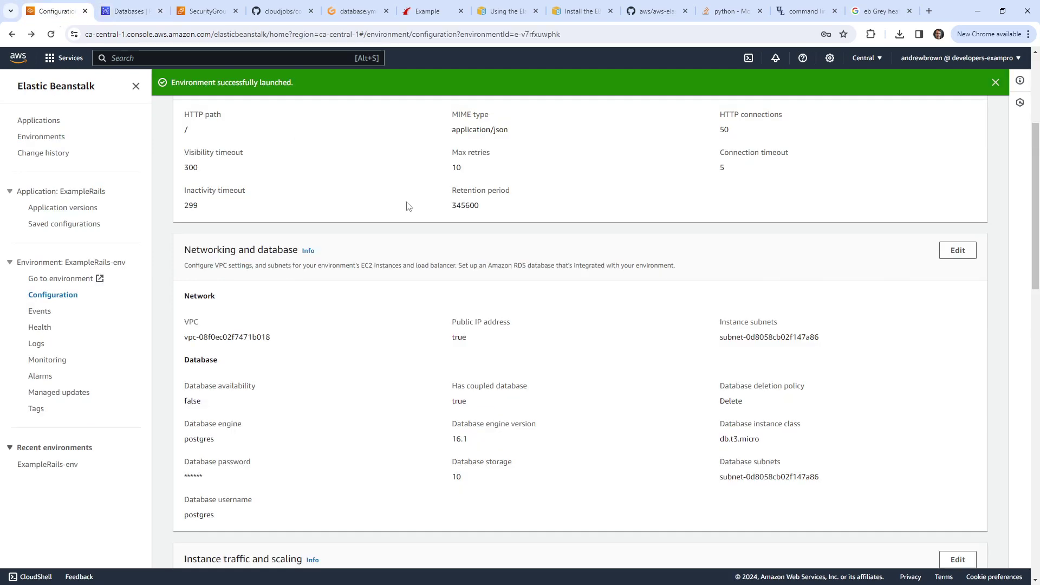
pyautogui.scroll(-1, 436, 231)
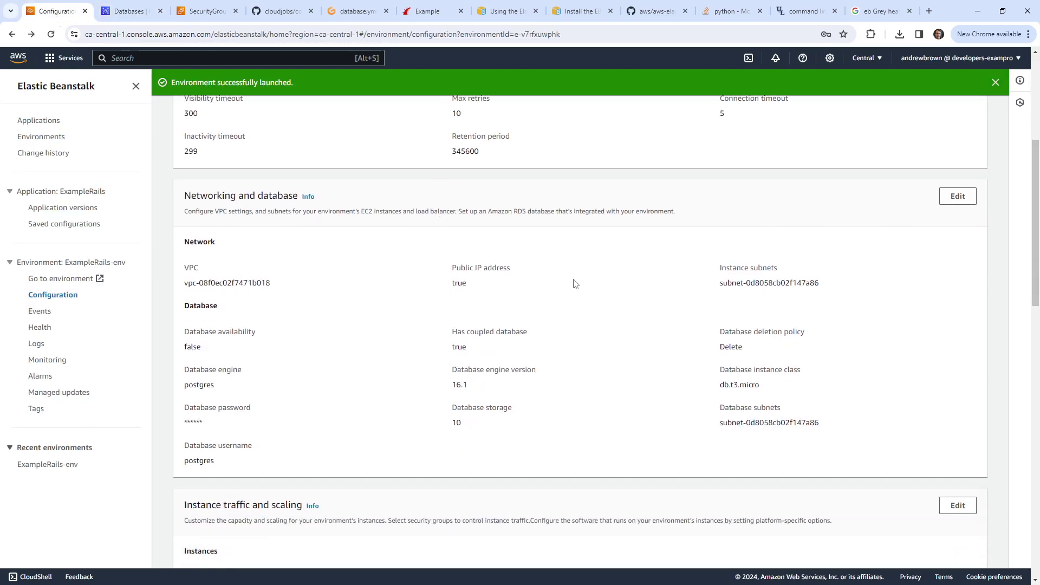
pyautogui.scroll(-3, 400, 287)
pyautogui.moveTo(192, 344); pyautogui.dragTo(302, 343)
pyautogui.scroll(-2, 296, 323)
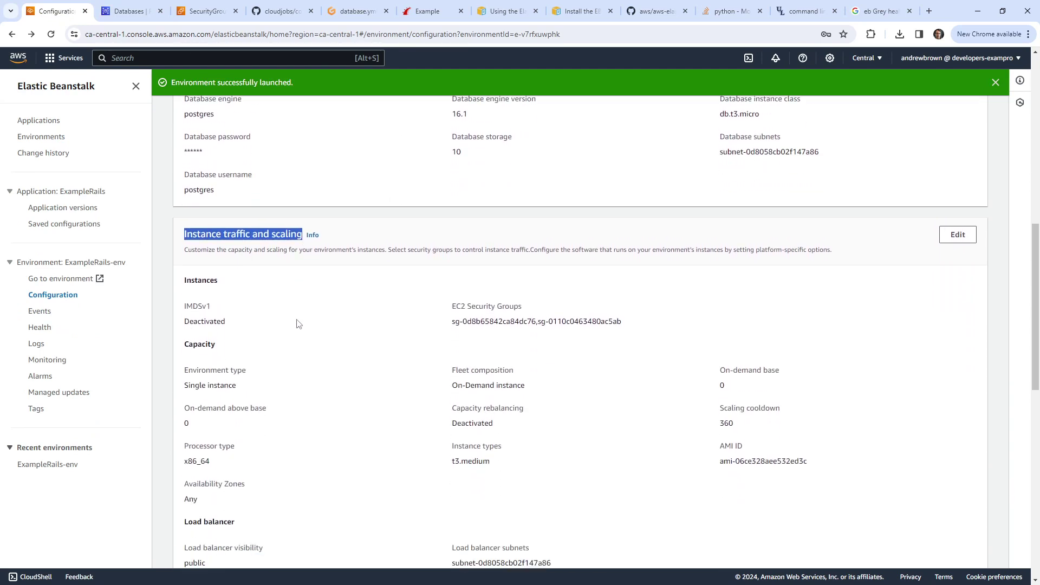
pyautogui.scroll(-1, 297, 323)
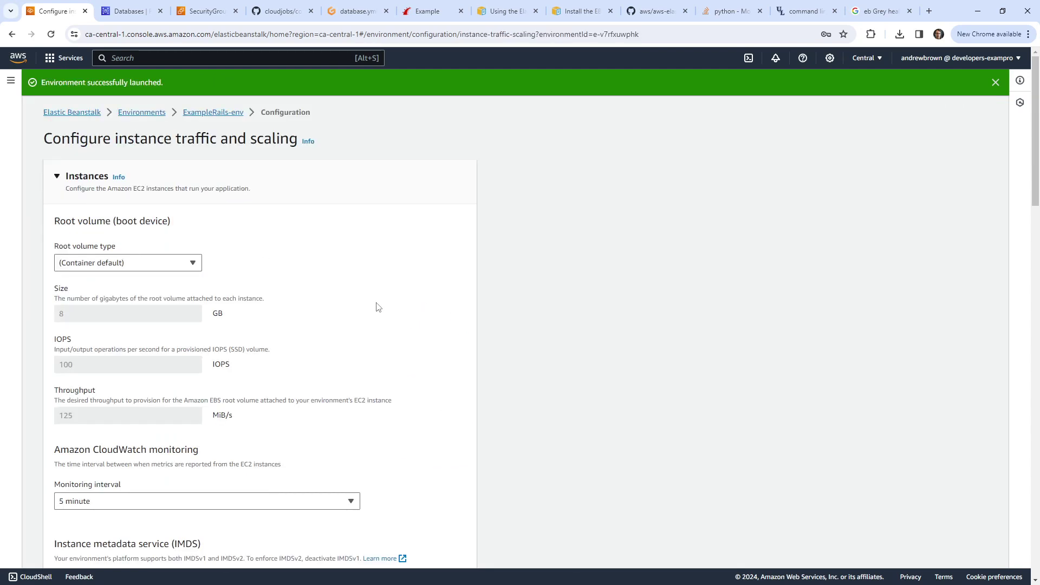
pyautogui.click(144, 263)
pyautogui.click(144, 264)
pyautogui.scroll(-2, 233, 266)
pyautogui.scroll(-3, 234, 266)
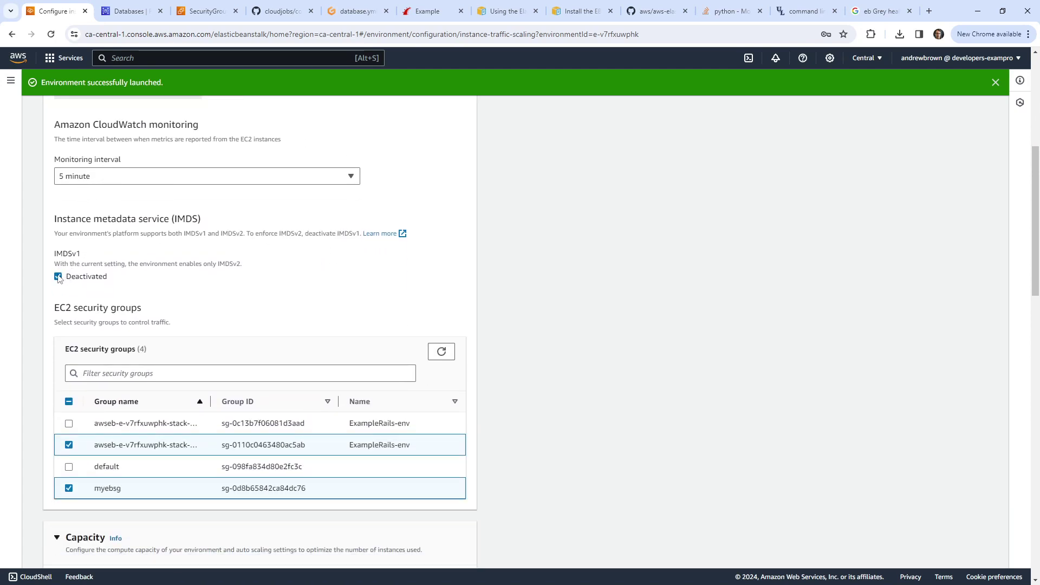
pyautogui.scroll(-5, 172, 385)
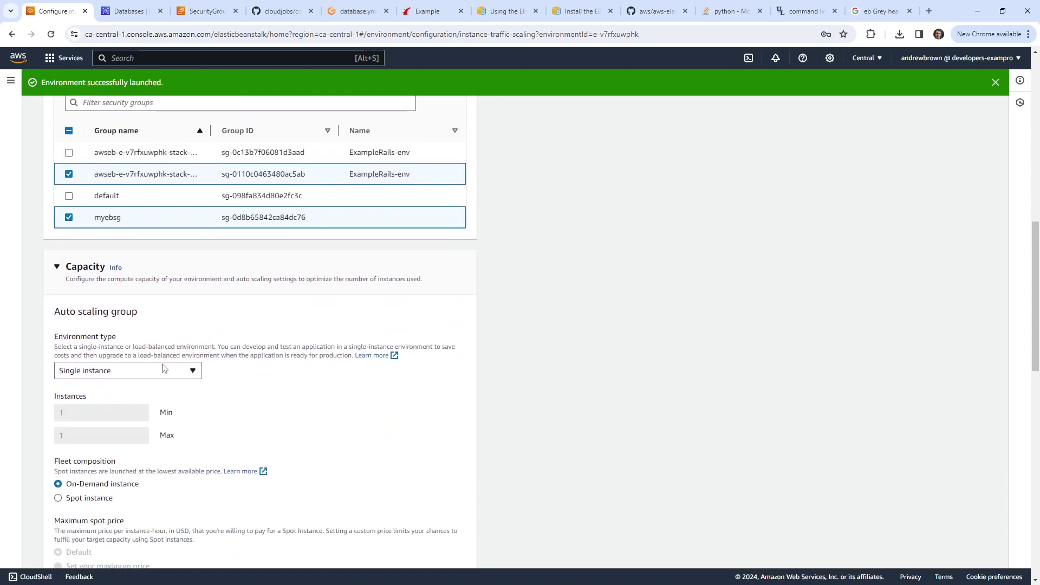
pyautogui.click(163, 368)
pyautogui.click(162, 368)
pyautogui.moveTo(221, 346); pyautogui.dragTo(370, 347)
pyautogui.scroll(-3, 149, 355)
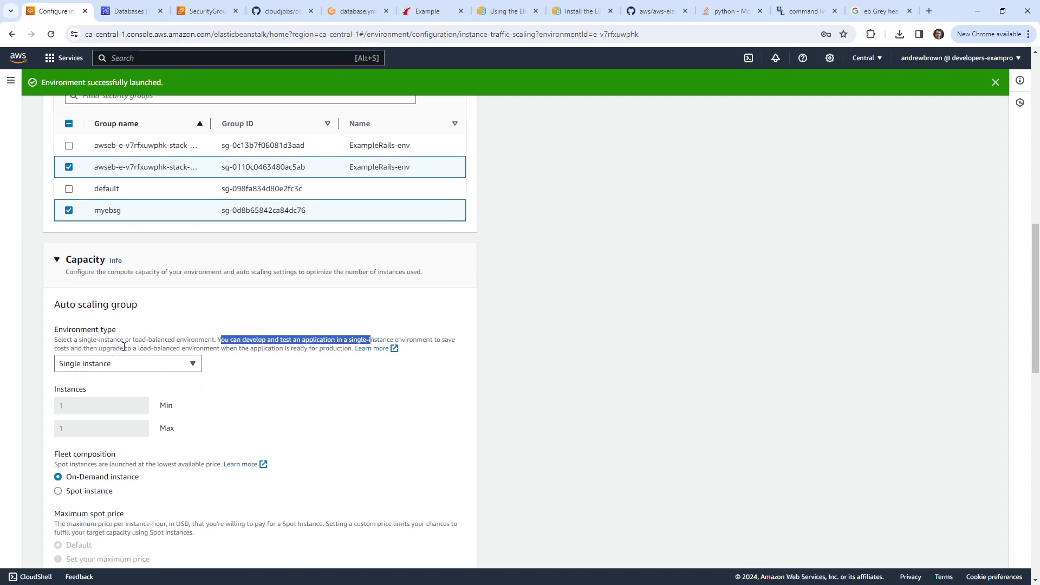
pyautogui.scroll(-3, 156, 302)
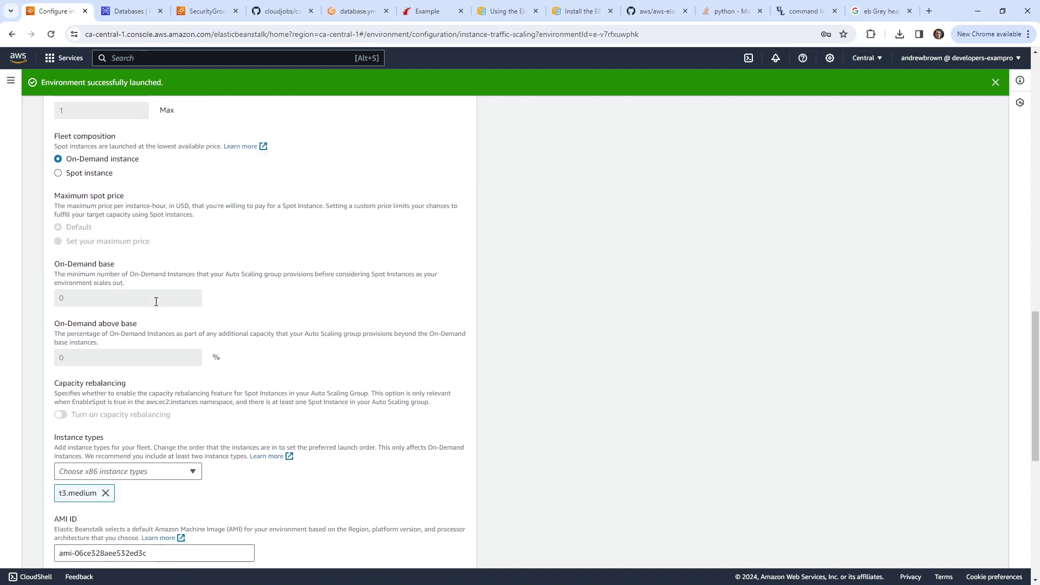
pyautogui.scroll(-2, 156, 306)
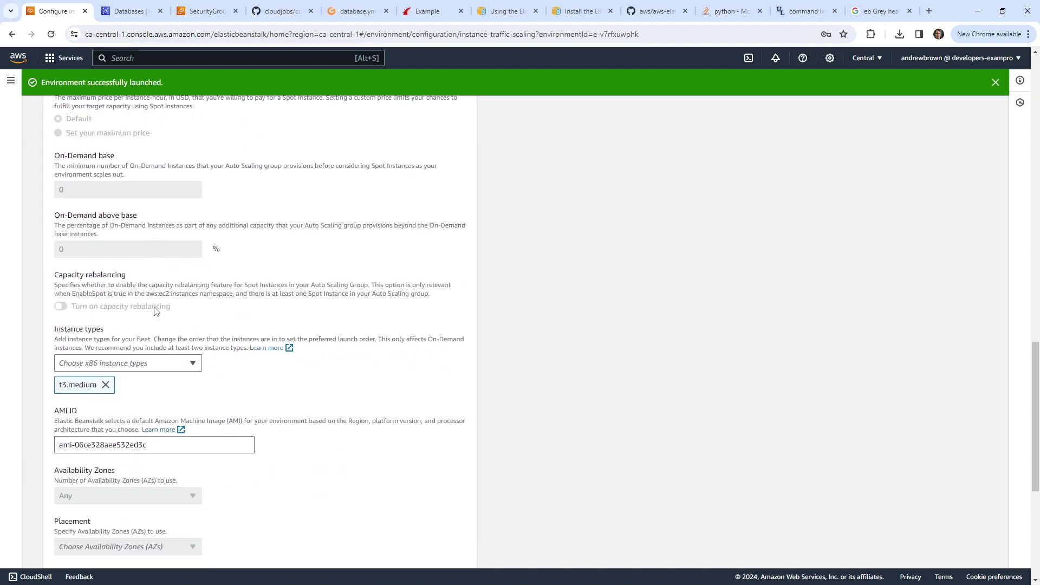
pyautogui.scroll(-3, 154, 310)
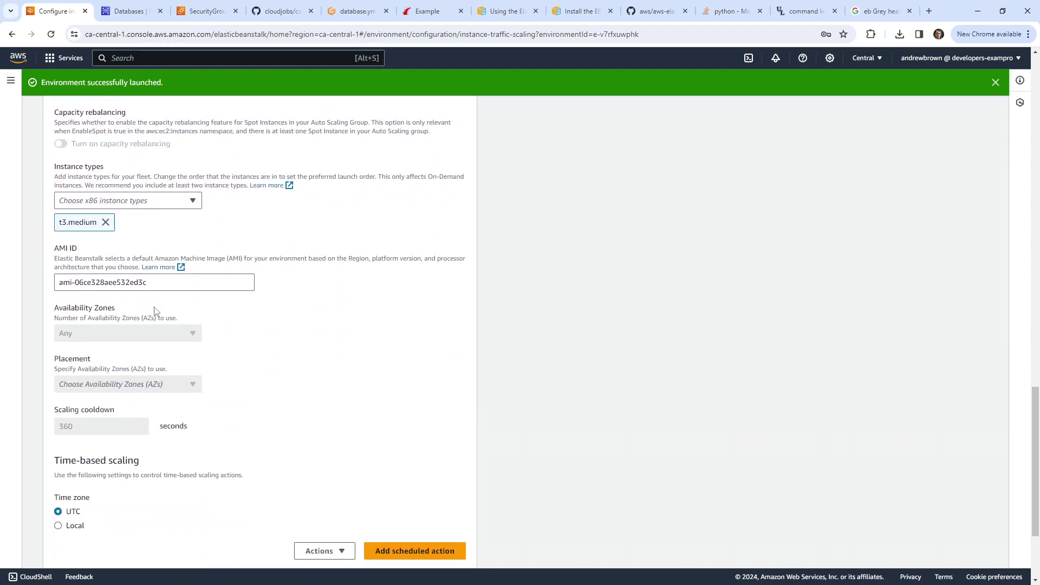
pyautogui.scroll(-3, 166, 338)
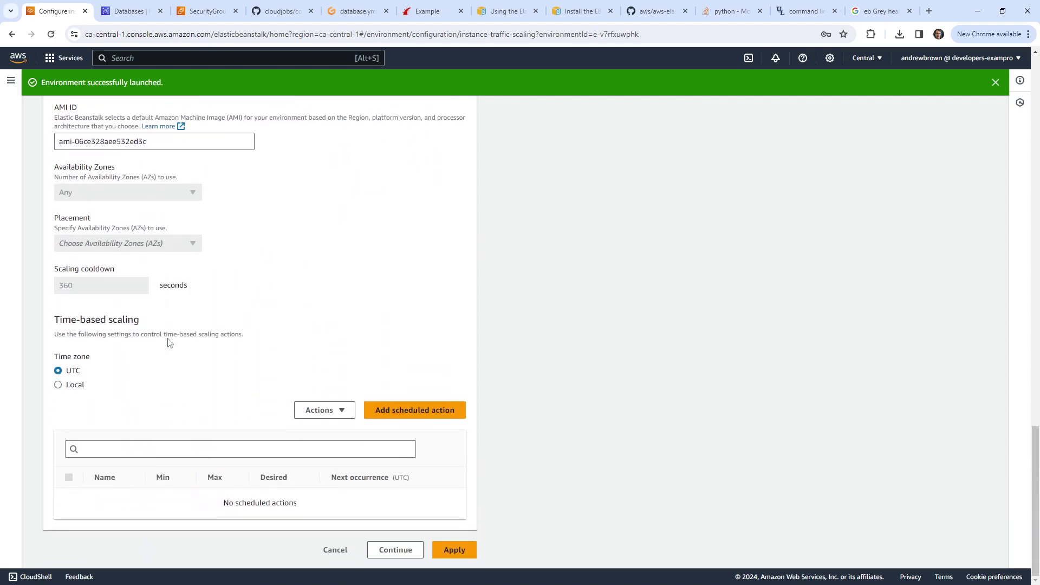
pyautogui.click(12, 34)
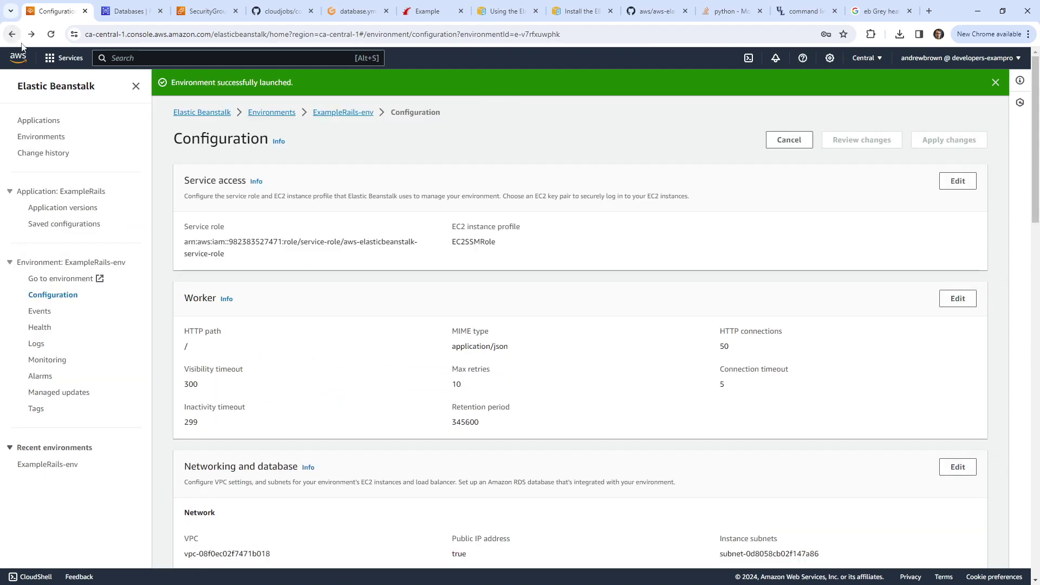
pyautogui.click(46, 310)
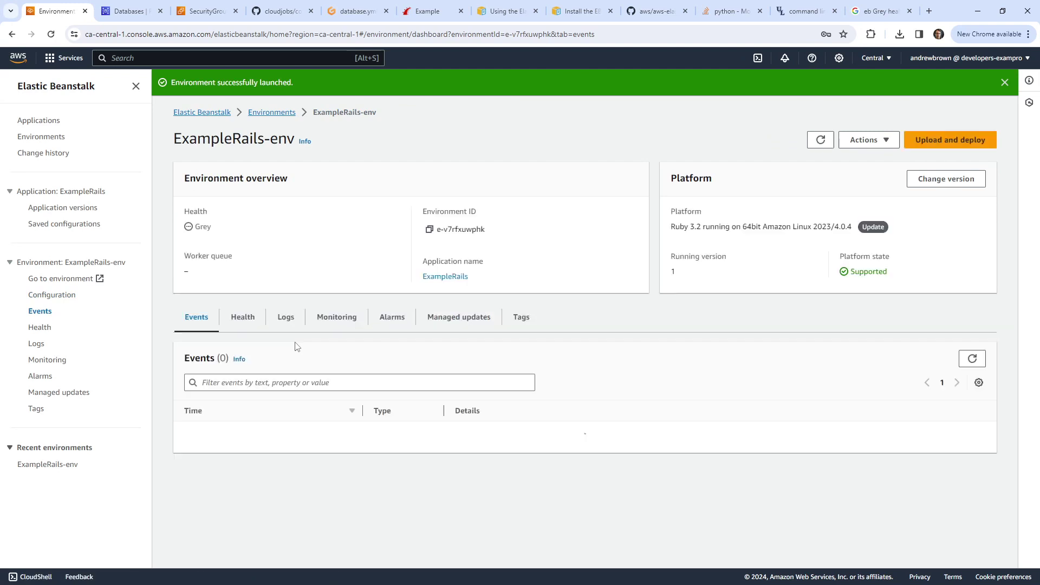
pyautogui.scroll(-1, 439, 378)
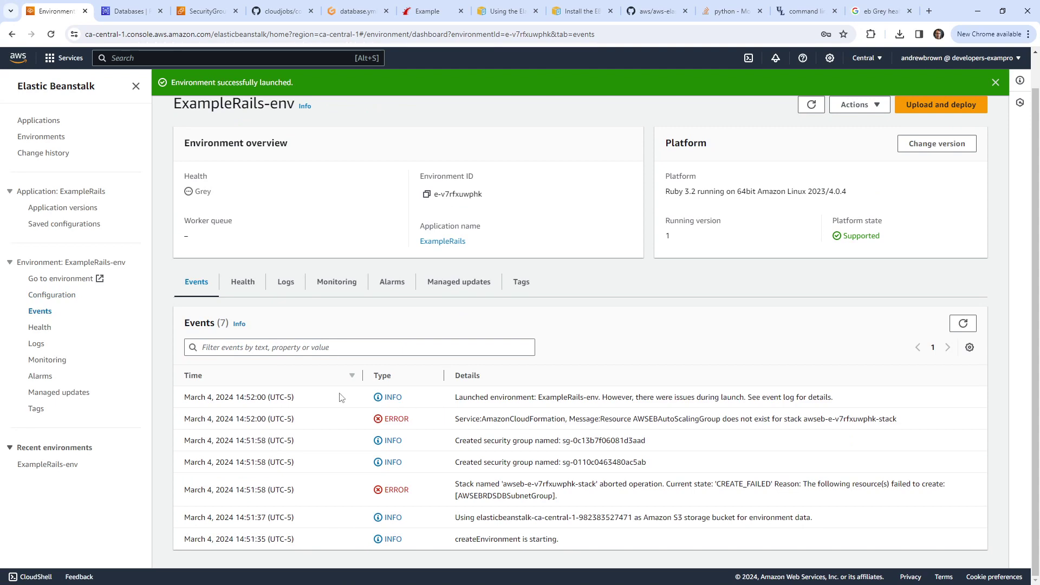
pyautogui.click(60, 295)
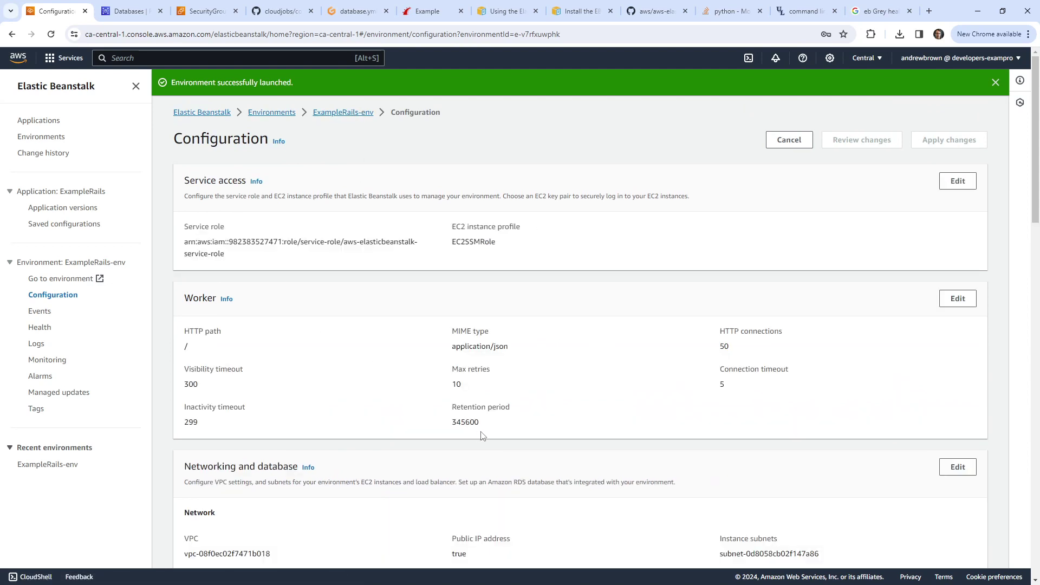
pyautogui.scroll(-2, 986, 395)
# Step: Review the networking and database settings, including the subnet and instance exposure advice
pyautogui.click(955, 359)
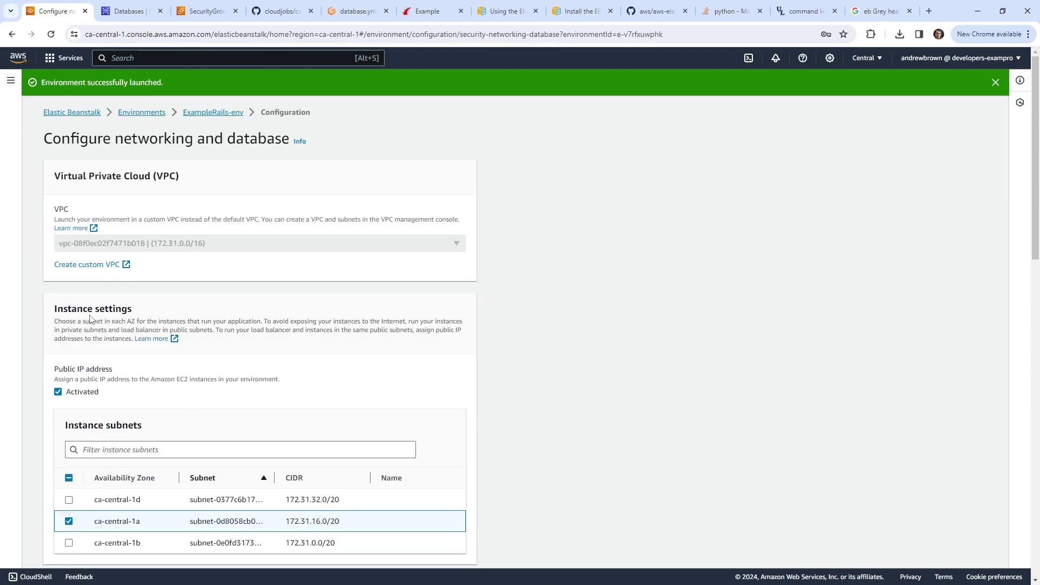
pyautogui.scroll(-1, 90, 319)
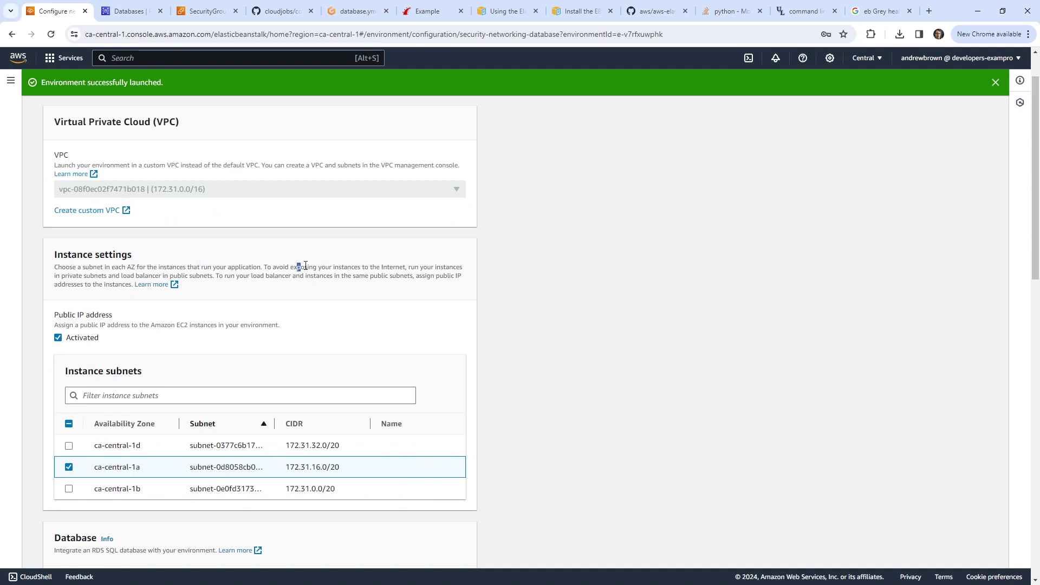
pyautogui.moveTo(306, 265); pyautogui.dragTo(454, 267)
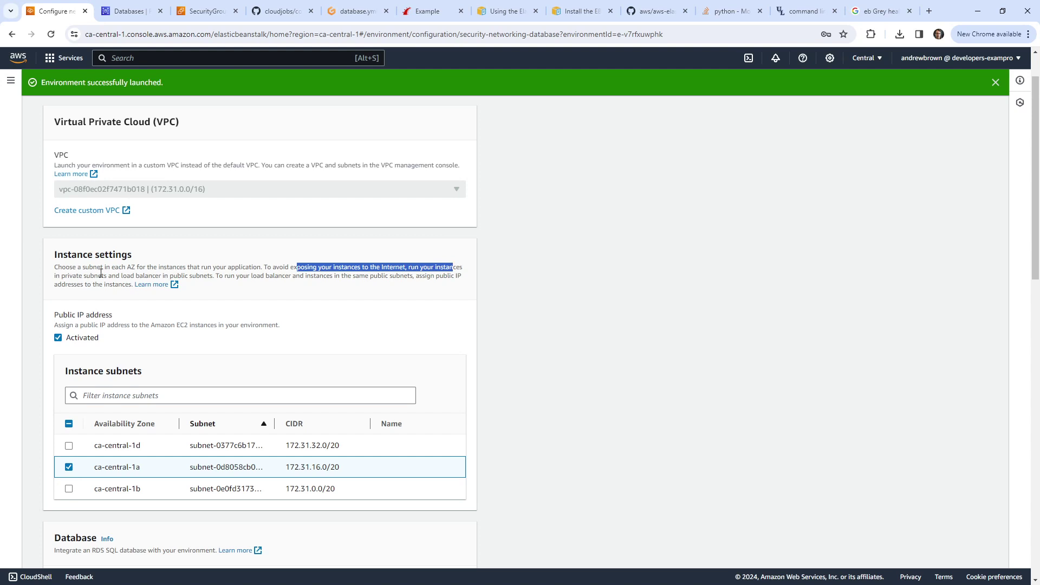
pyautogui.scroll(-4, 71, 281)
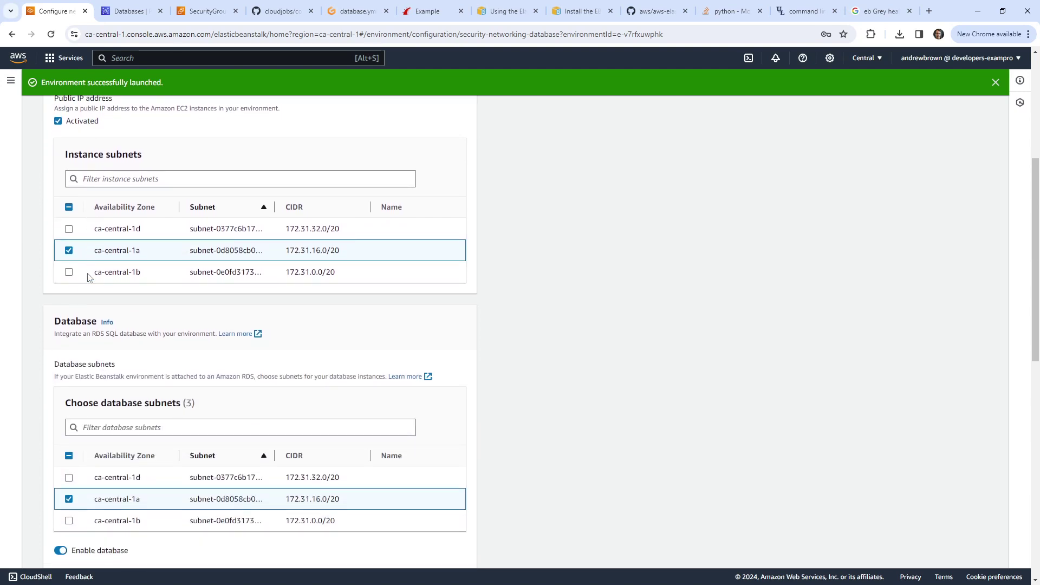
pyautogui.scroll(-1, 83, 298)
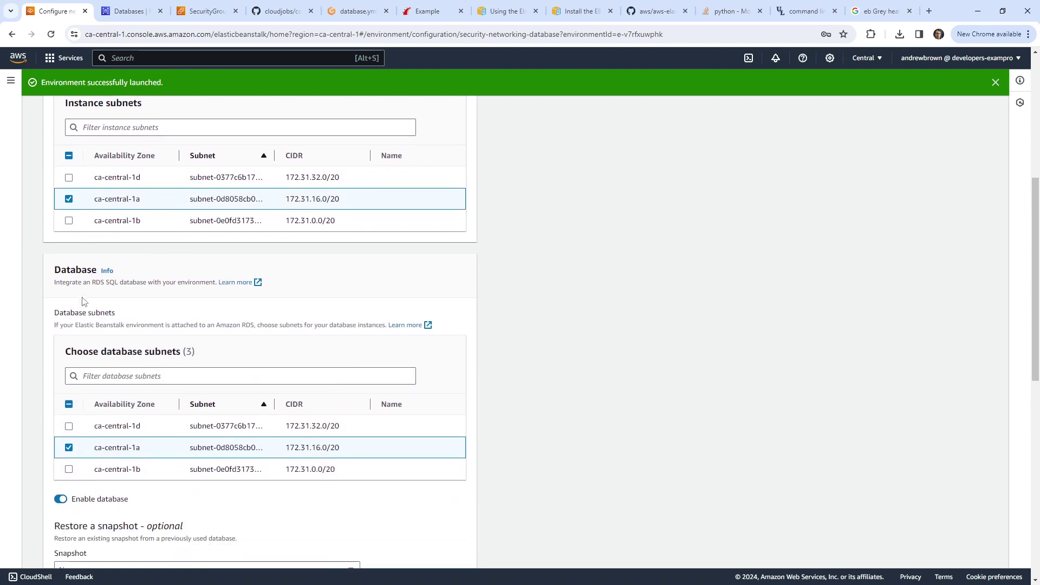
pyautogui.scroll(2, 83, 302)
pyautogui.scroll(1, 84, 301)
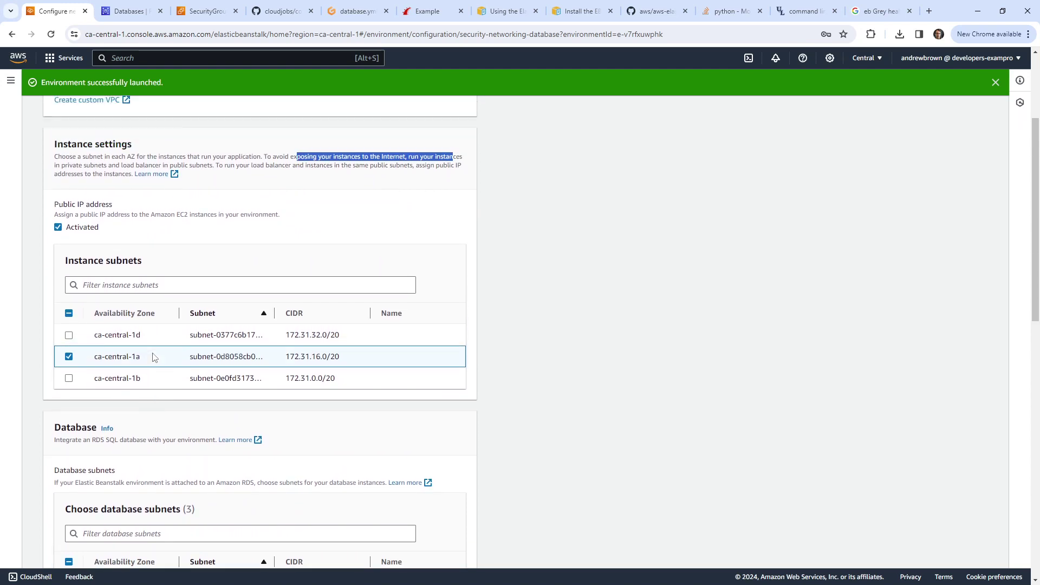
pyautogui.scroll(-3, 114, 355)
pyautogui.scroll(2, 89, 368)
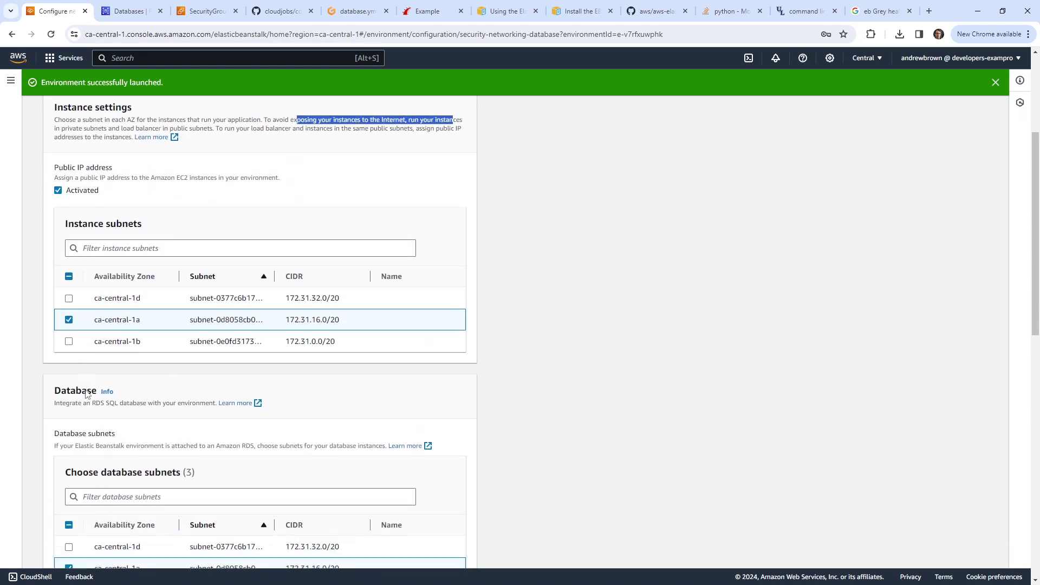
pyautogui.scroll(-2, 84, 341)
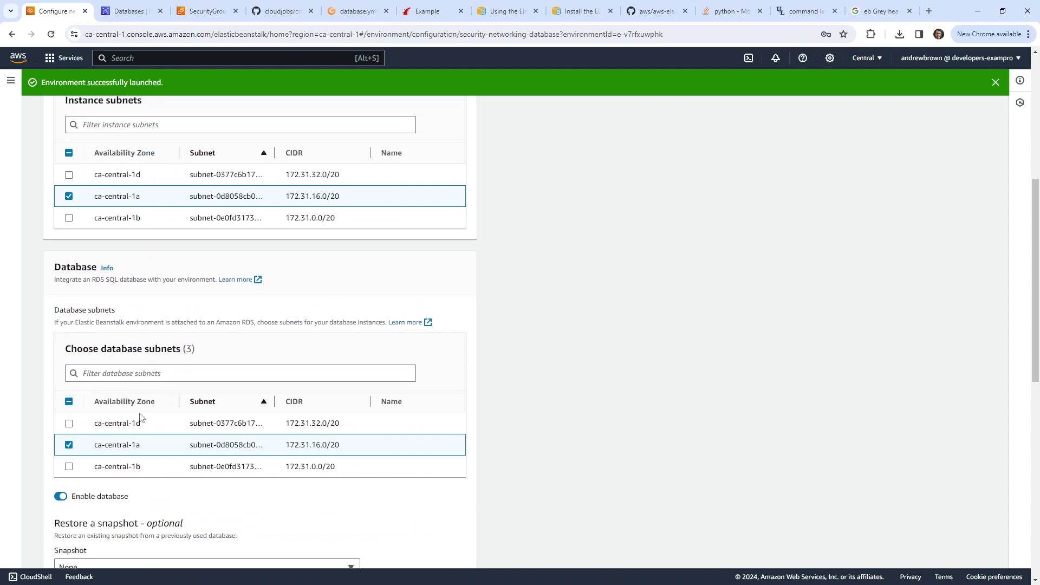
pyautogui.scroll(-5, 117, 341)
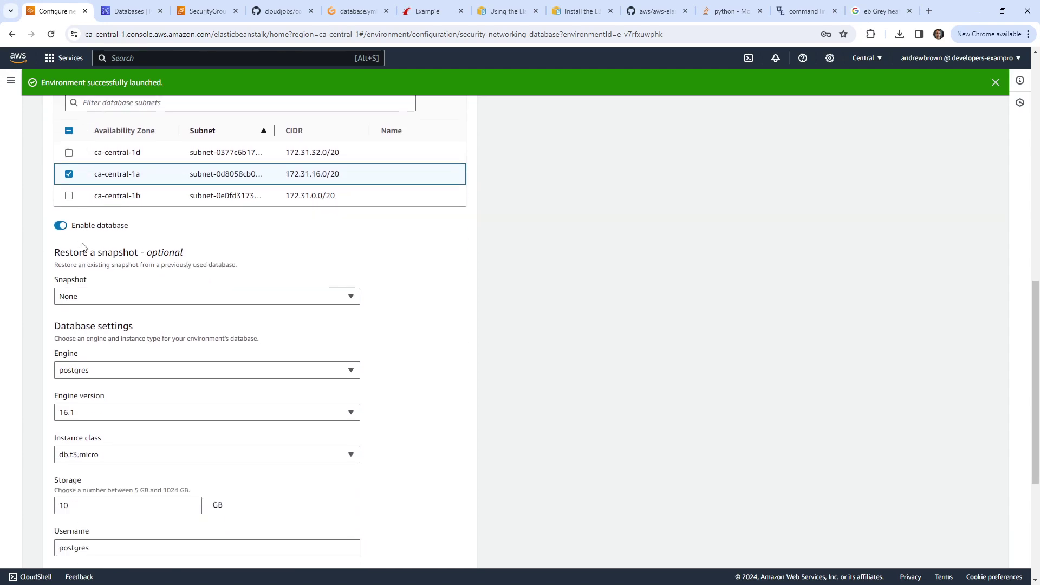
pyautogui.scroll(-4, 160, 313)
pyautogui.scroll(-1, 142, 336)
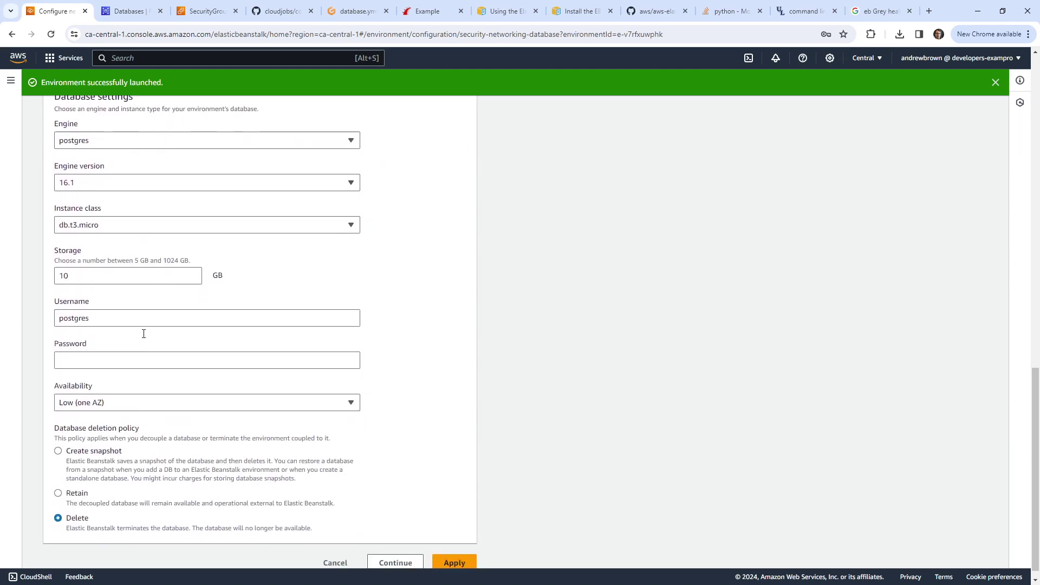
# Step: Set database Availability to Low (one AZ) and try applying, which fails without a DB password
pyautogui.click(131, 390)
pyautogui.click(130, 407)
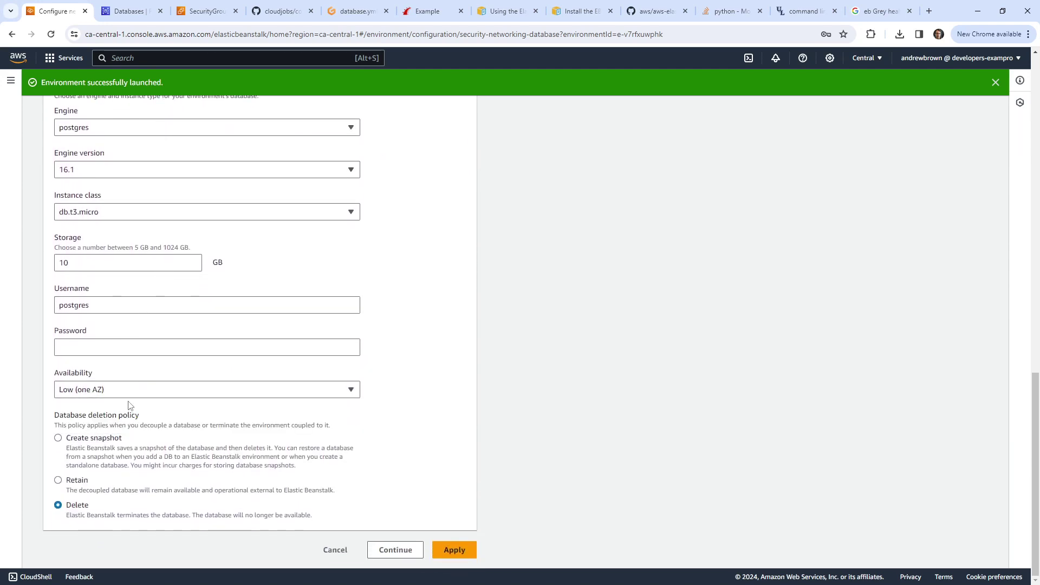
pyautogui.scroll(11, 131, 400)
pyautogui.scroll(3, 129, 392)
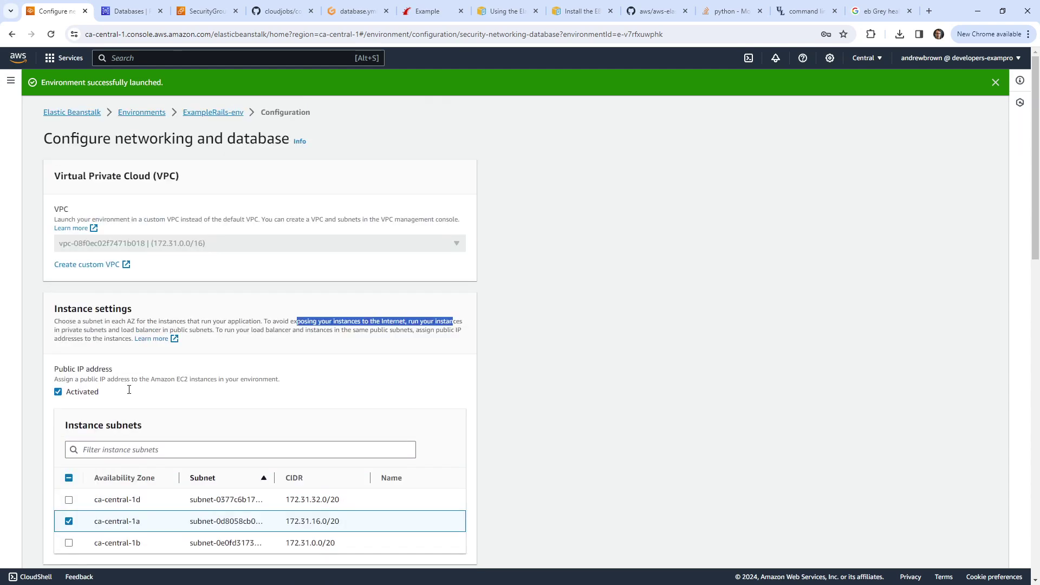
pyautogui.scroll(-15, 130, 393)
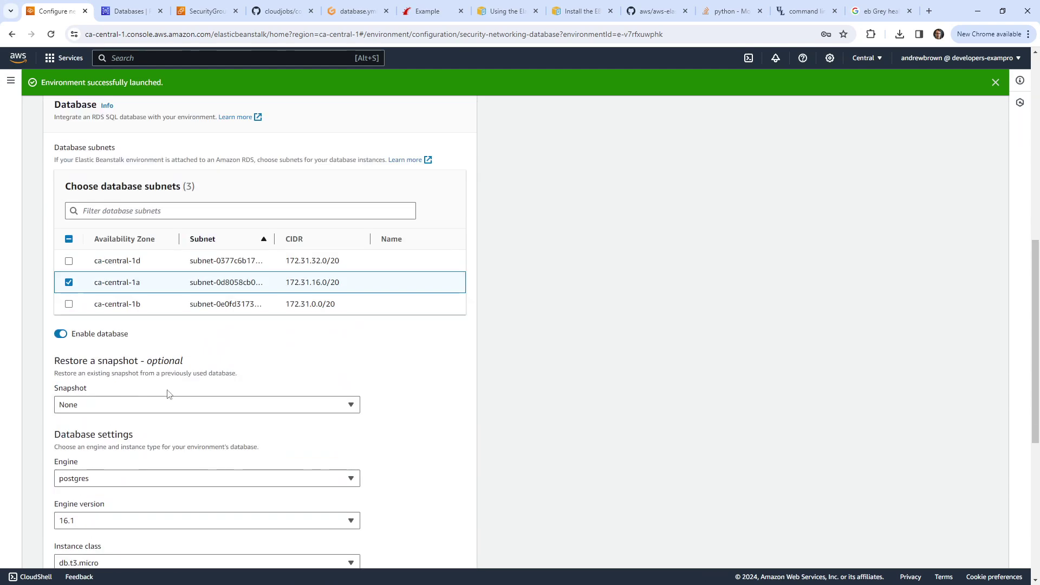
pyautogui.click(460, 551)
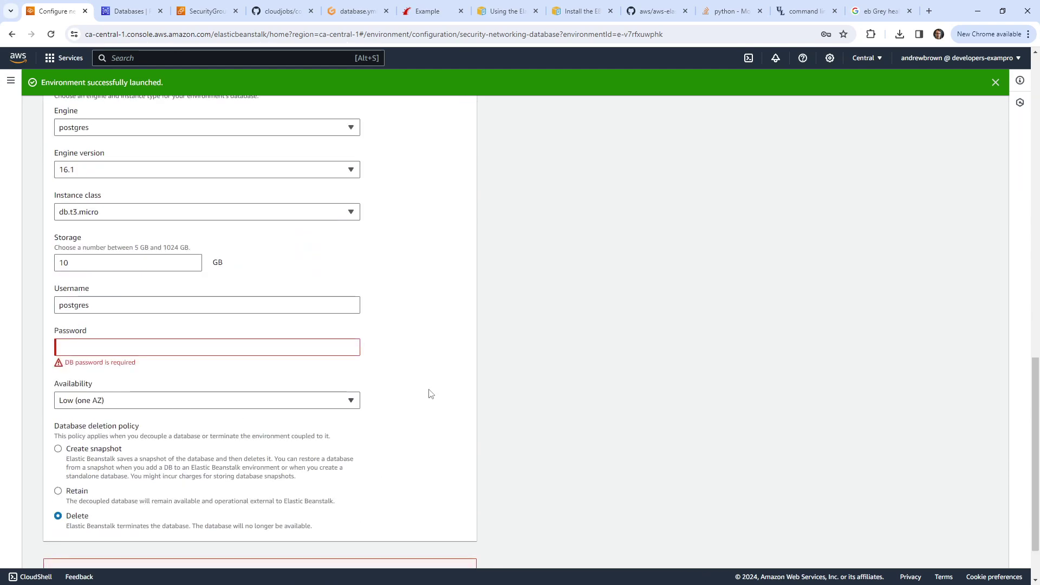
# Step: Check ExampleRails-env's event log and the Reddit thread about the launch failure
pyautogui.click(12, 34)
pyautogui.scroll(-10, 371, 514)
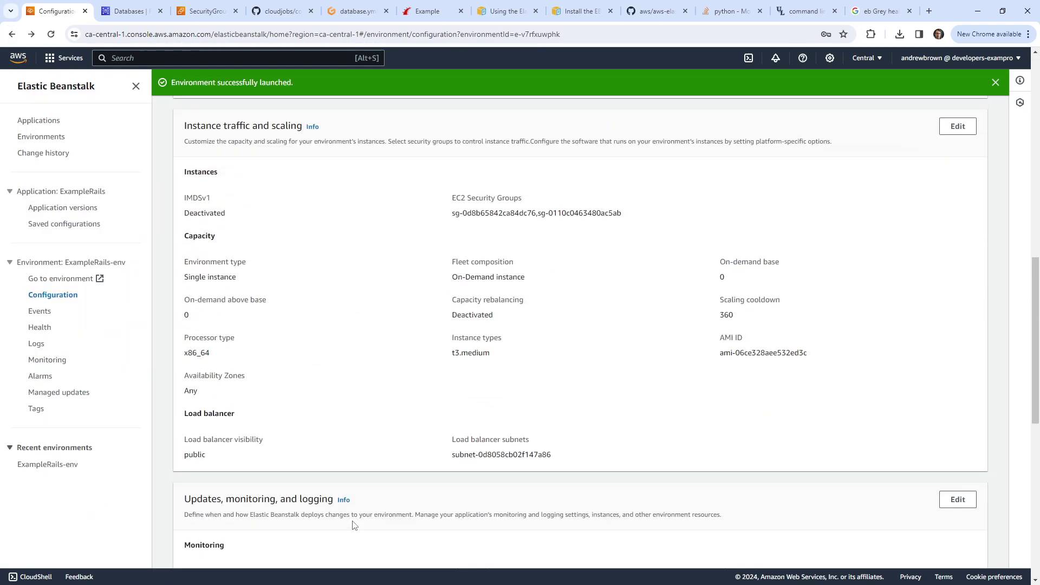
pyautogui.scroll(8, 379, 498)
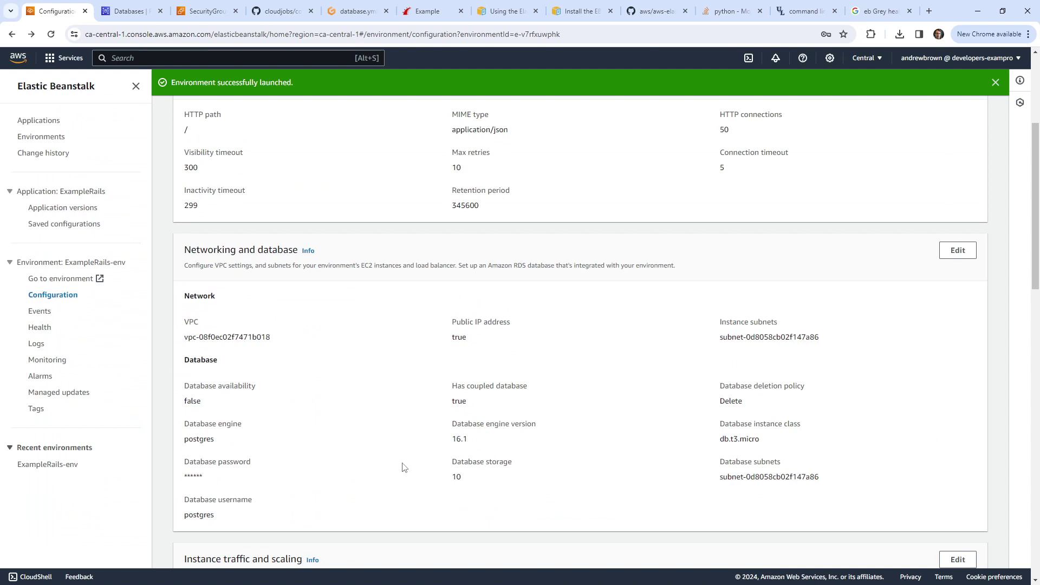
pyautogui.click(40, 310)
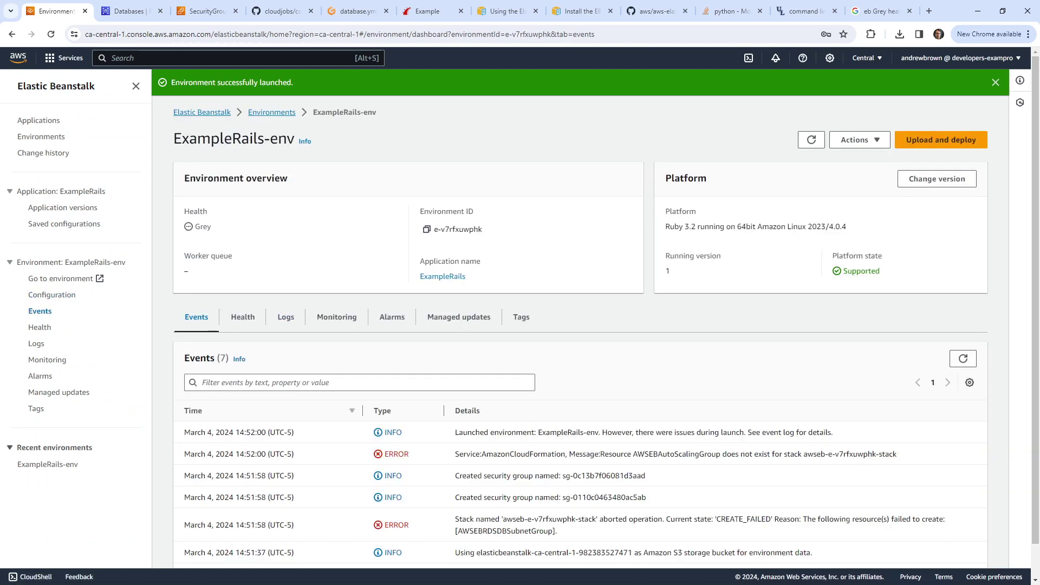
pyautogui.hotkey('ctrl', '9')
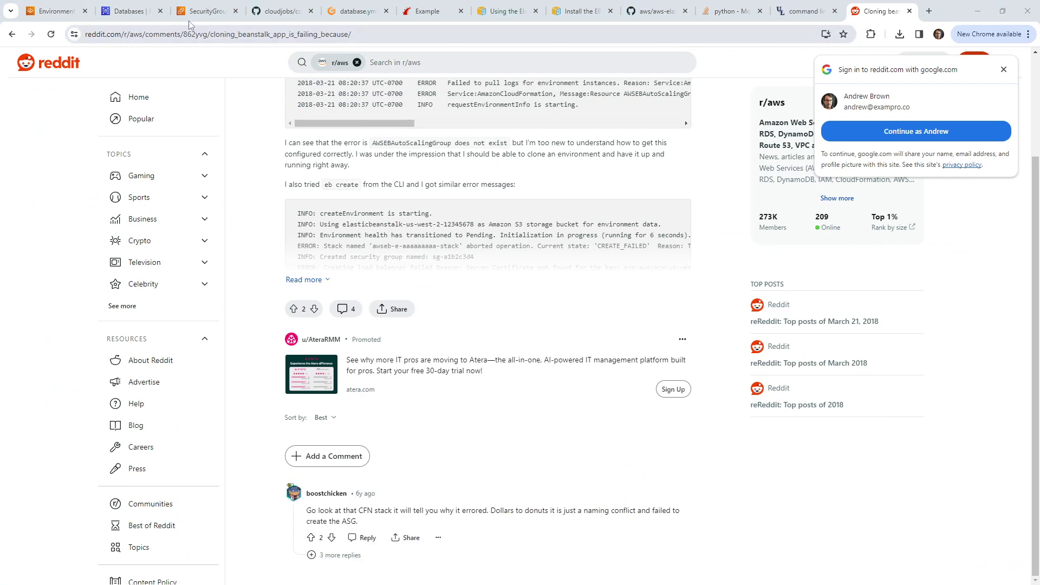
pyautogui.click(61, 12)
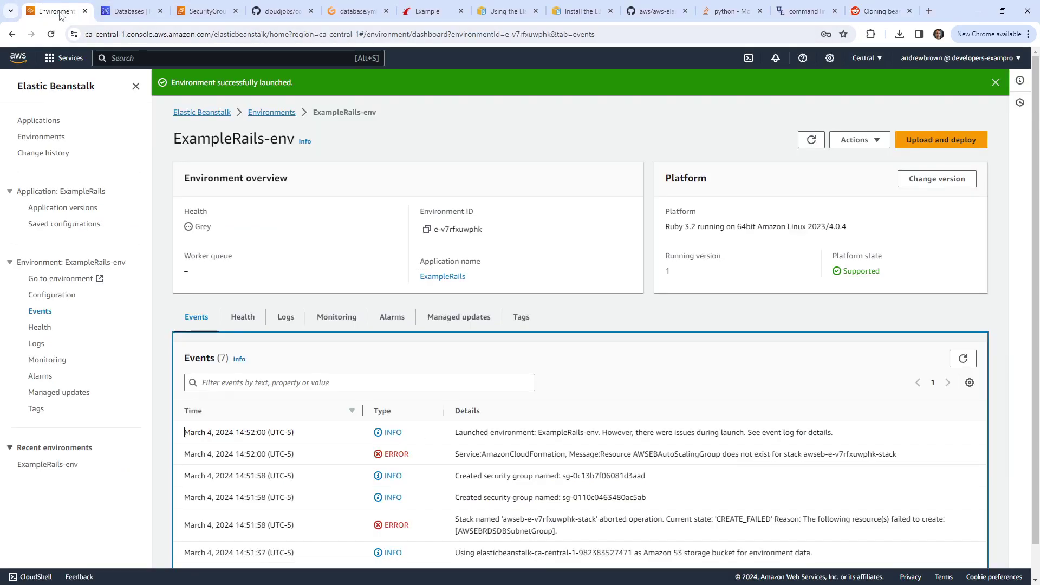
# Step: Open AWS Console Home in a new tab
pyautogui.rightClick(16, 58)
pyautogui.click(44, 69)
pyautogui.click(113, 12)
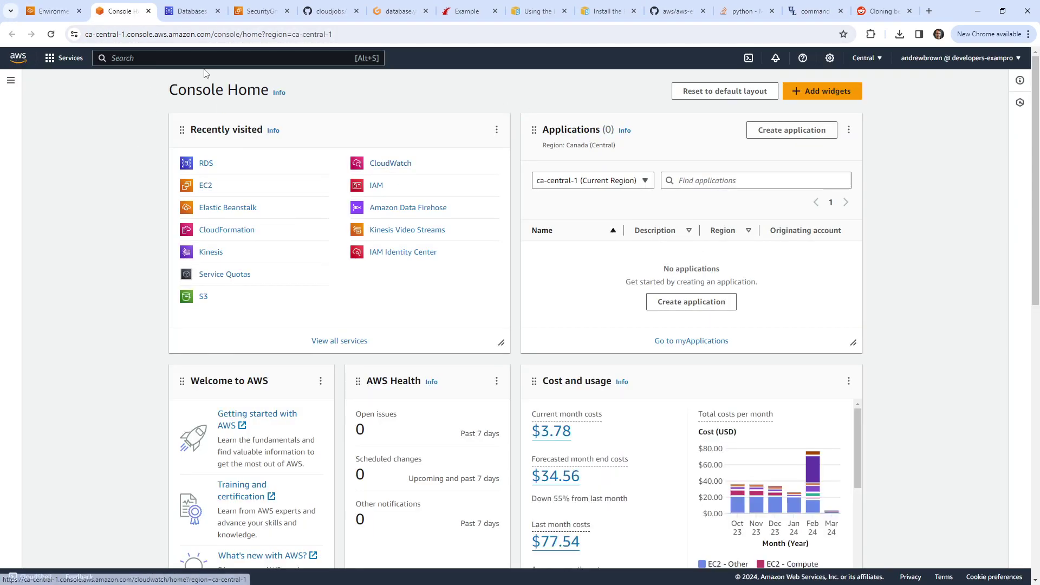
# Step: Read the failed awseb-e-v7rfxuwphk-stack events: DB subnet group covers only ca-central-1a, needing two AZs
pyautogui.click(242, 234)
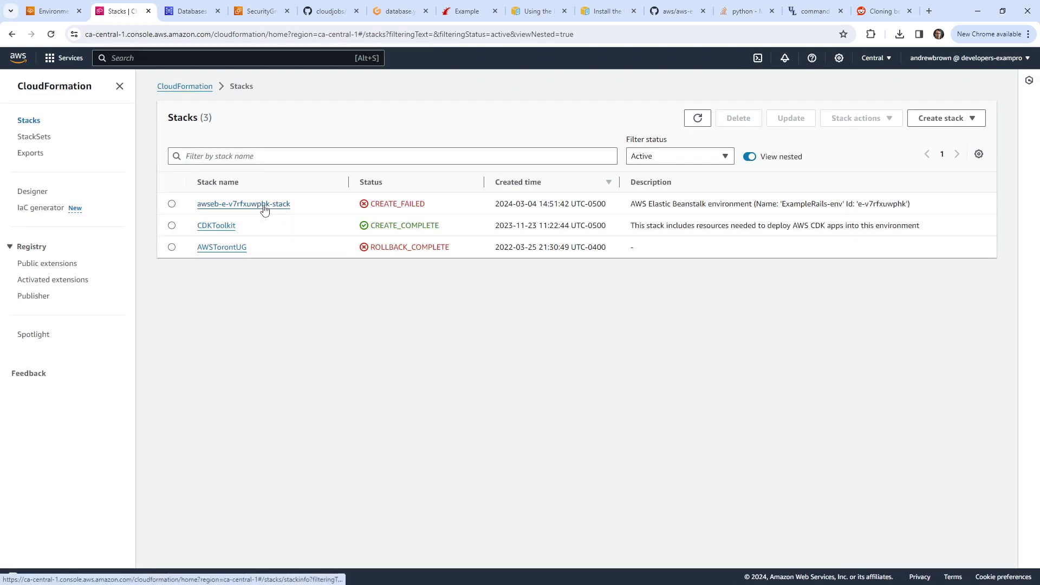
pyautogui.click(262, 204)
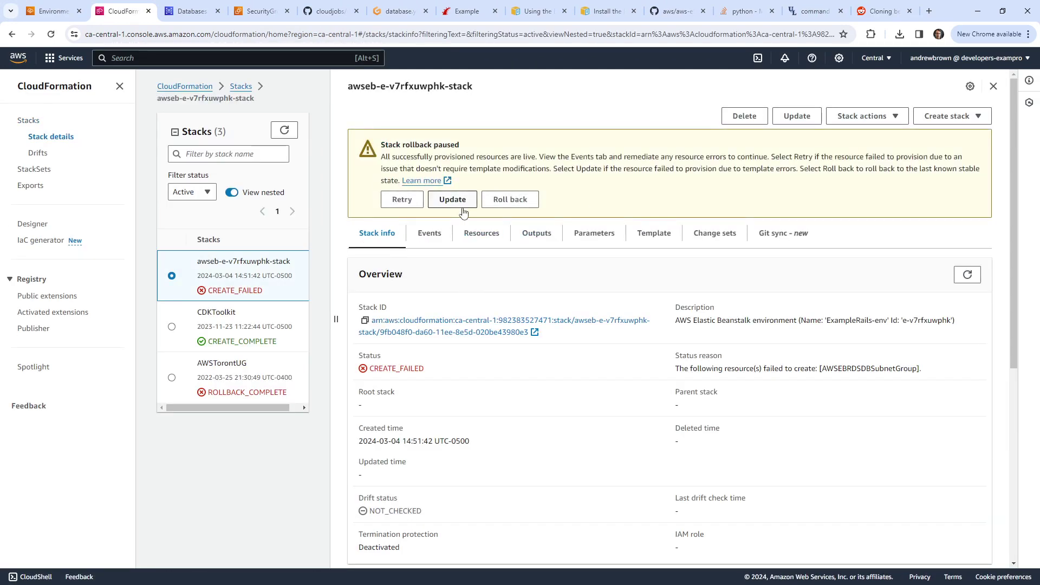
pyautogui.click(429, 232)
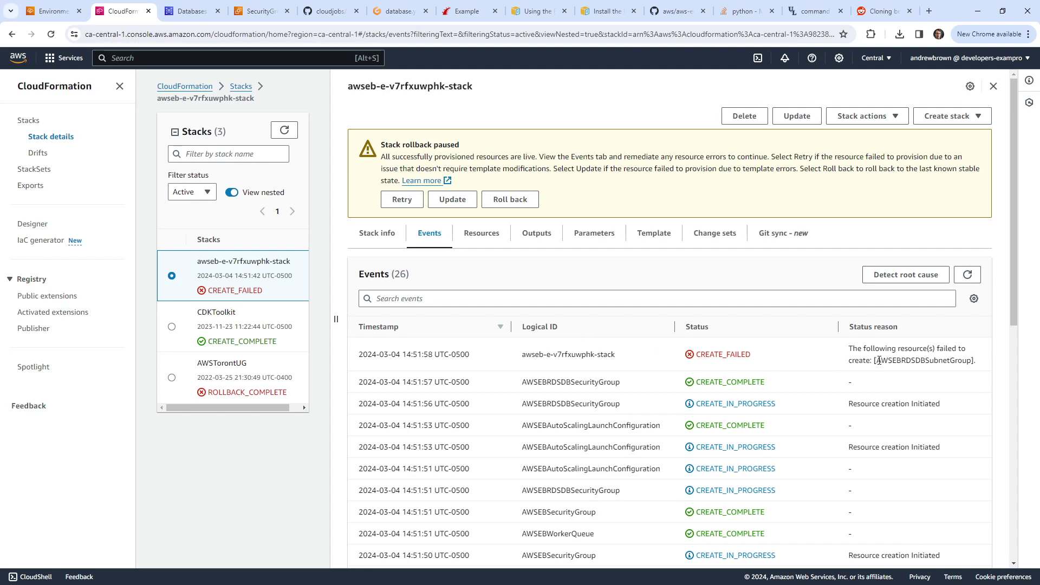
pyautogui.moveTo(876, 360); pyautogui.dragTo(973, 361)
pyautogui.scroll(-7, 755, 363)
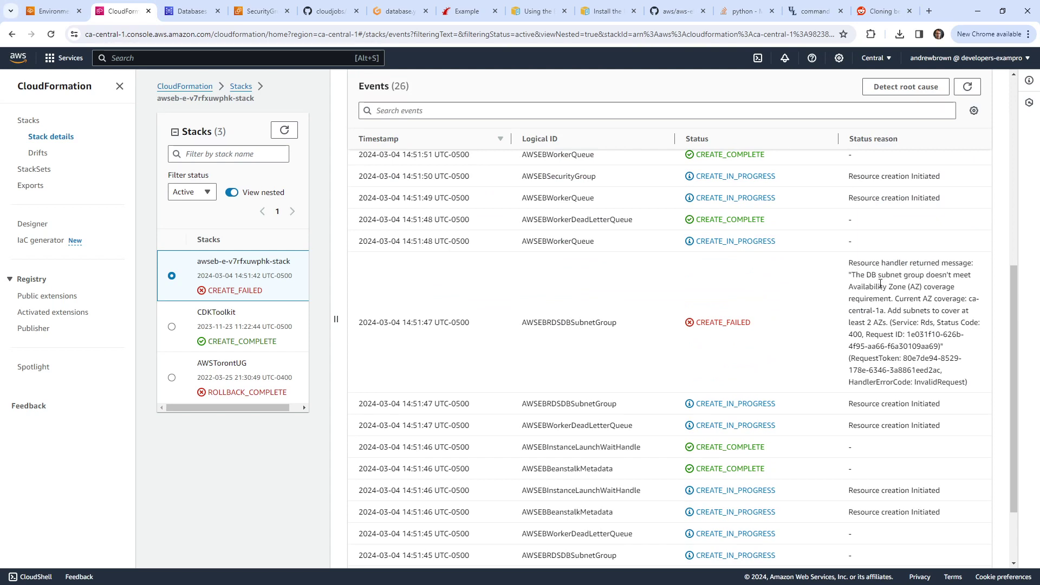
pyautogui.moveTo(894, 299)
pyautogui.mouseDown()
pyautogui.moveTo(969, 311)
pyautogui.moveTo(886, 310)
pyautogui.mouseUp()
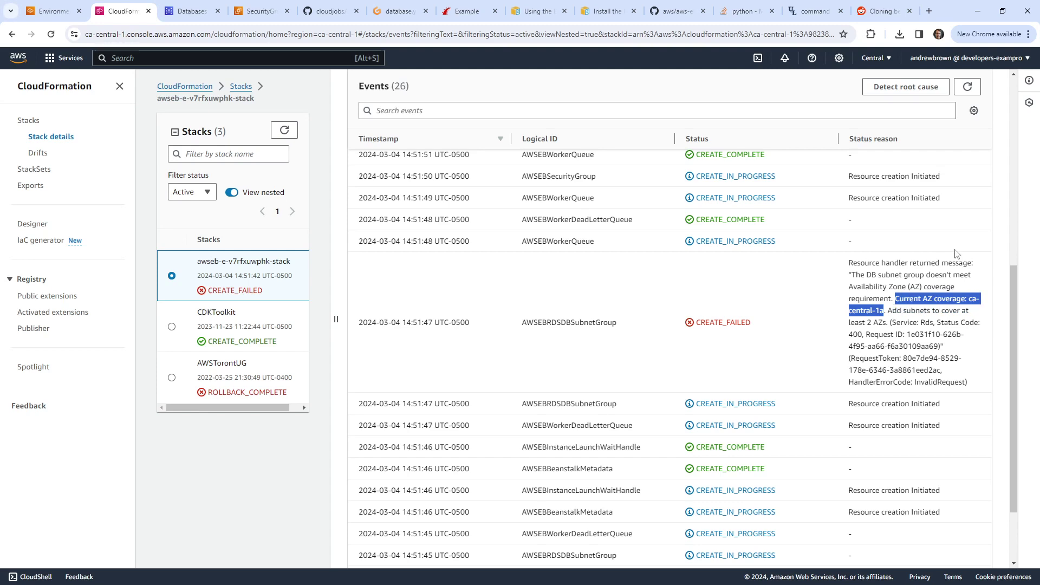
pyautogui.click(60, 11)
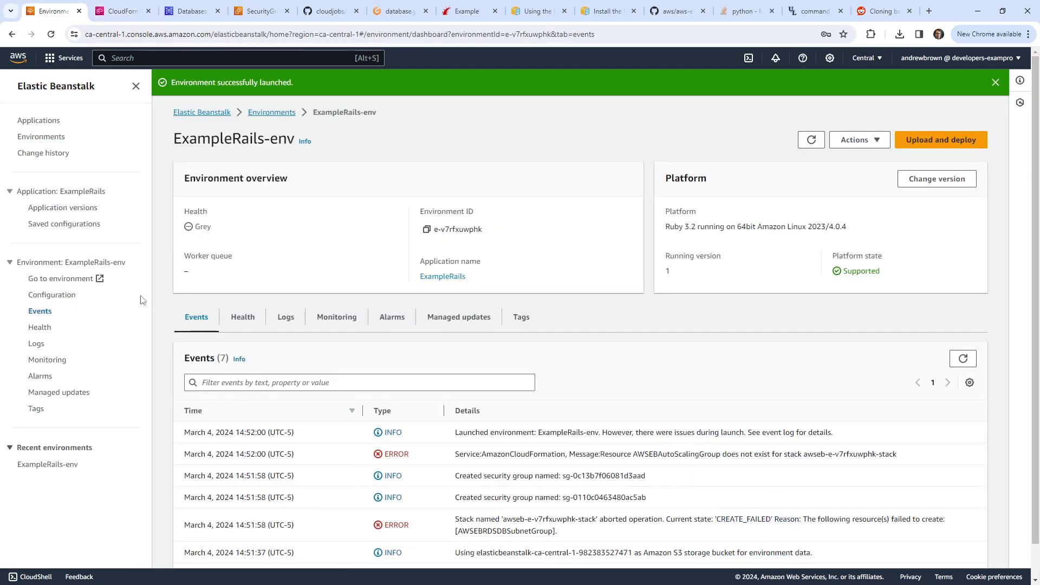
# Step: Close the Reddit tab and add the ca-central-1b and ca-central-1d database subnets, then apply
pyautogui.click(44, 297)
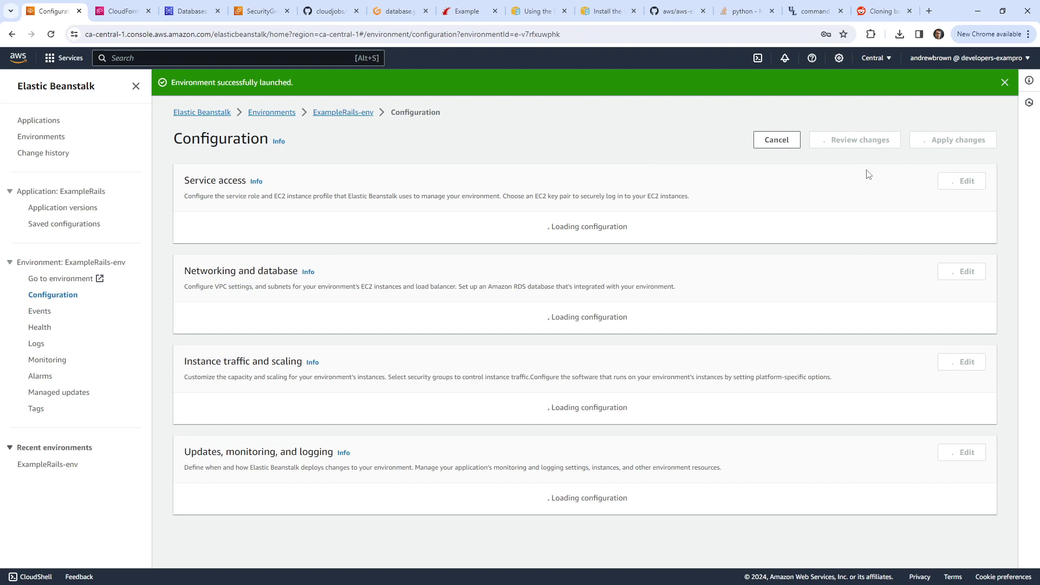
pyautogui.click(909, 10)
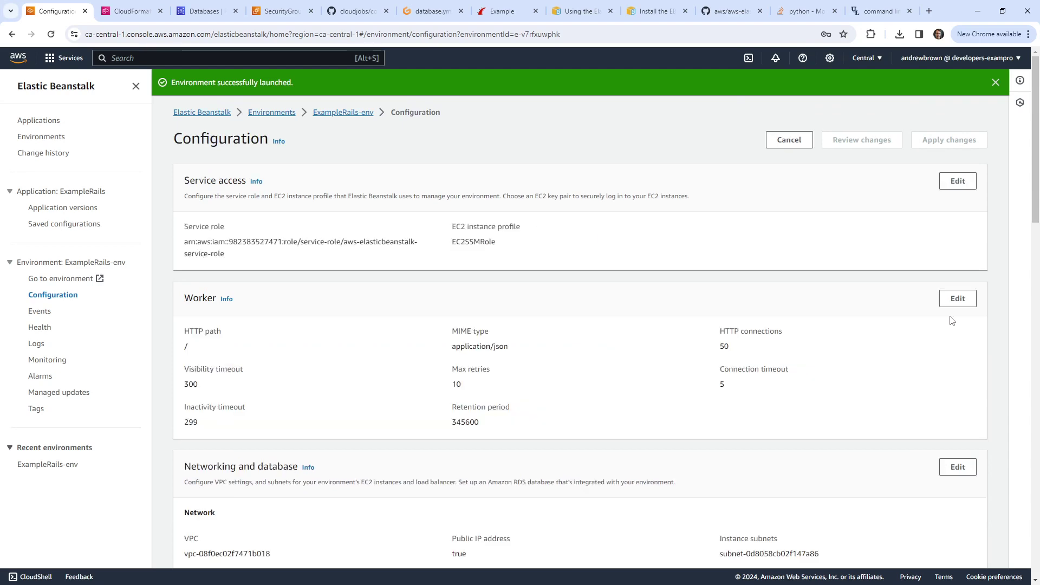
pyautogui.scroll(-3, 952, 320)
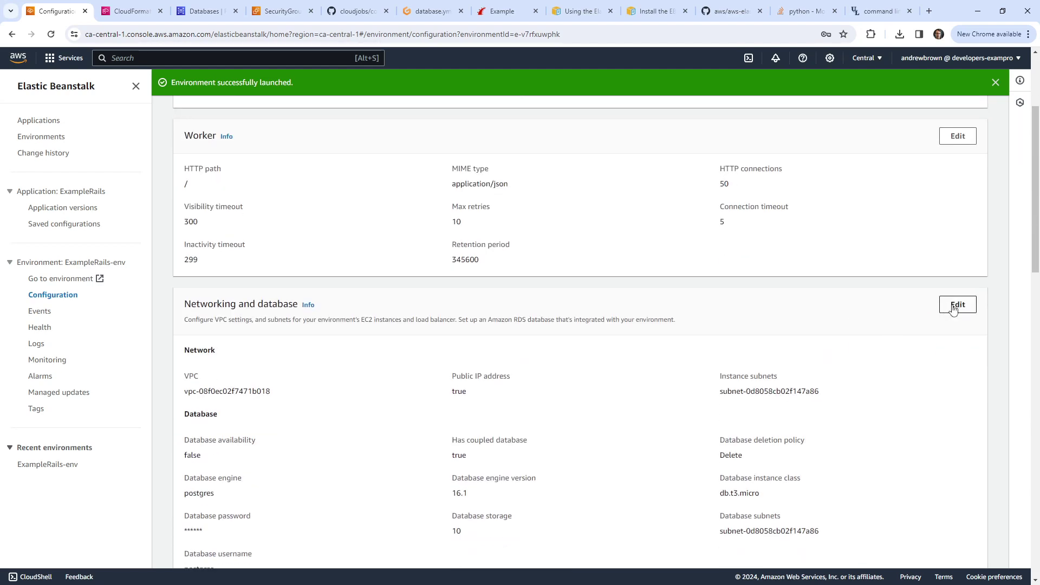
pyautogui.click(956, 305)
pyautogui.scroll(-6, 161, 373)
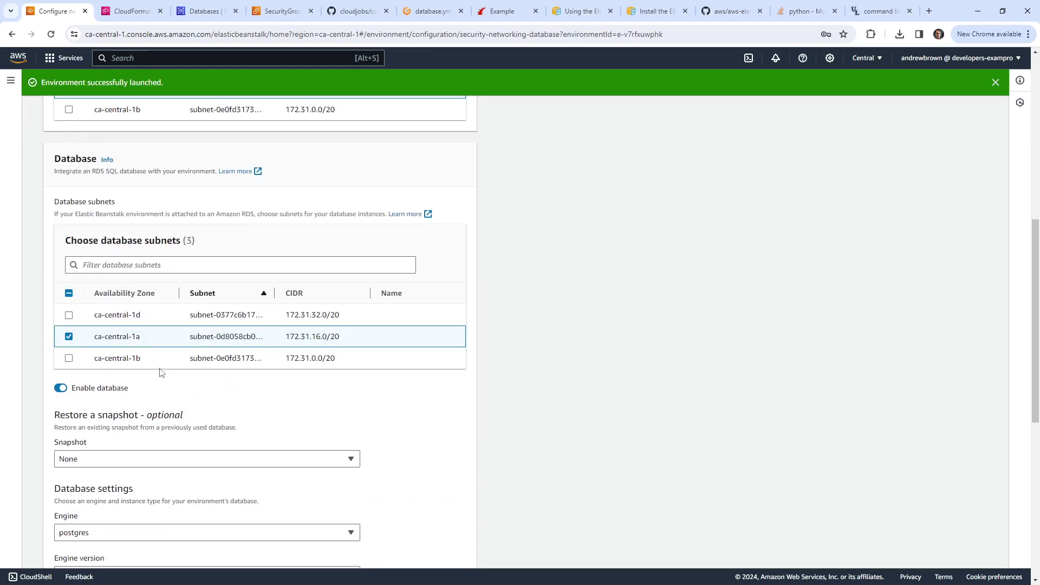
pyautogui.click(68, 358)
pyautogui.scroll(-8, 455, 517)
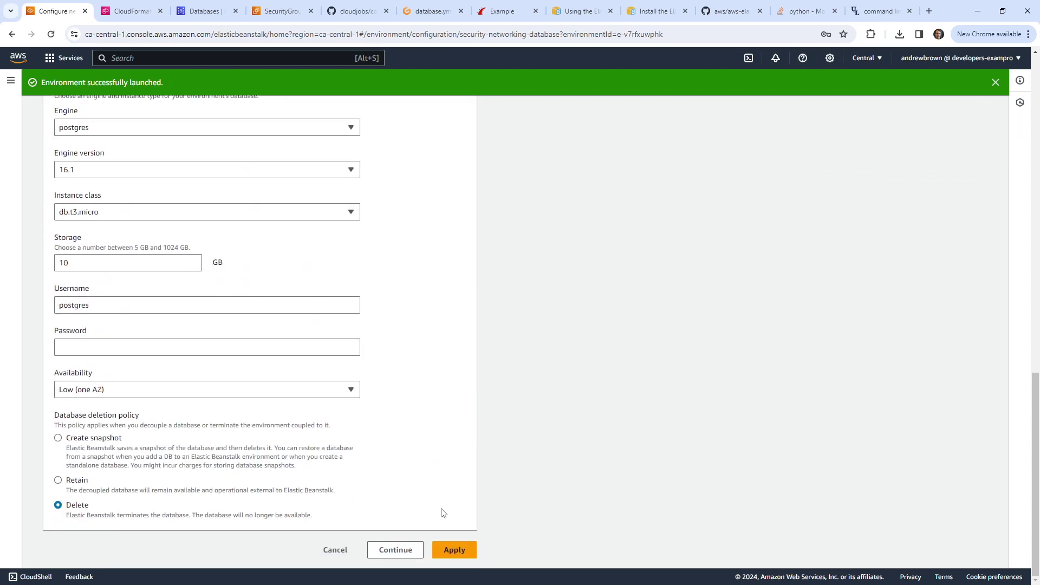
pyautogui.scroll(4, 114, 271)
pyautogui.scroll(2, 66, 222)
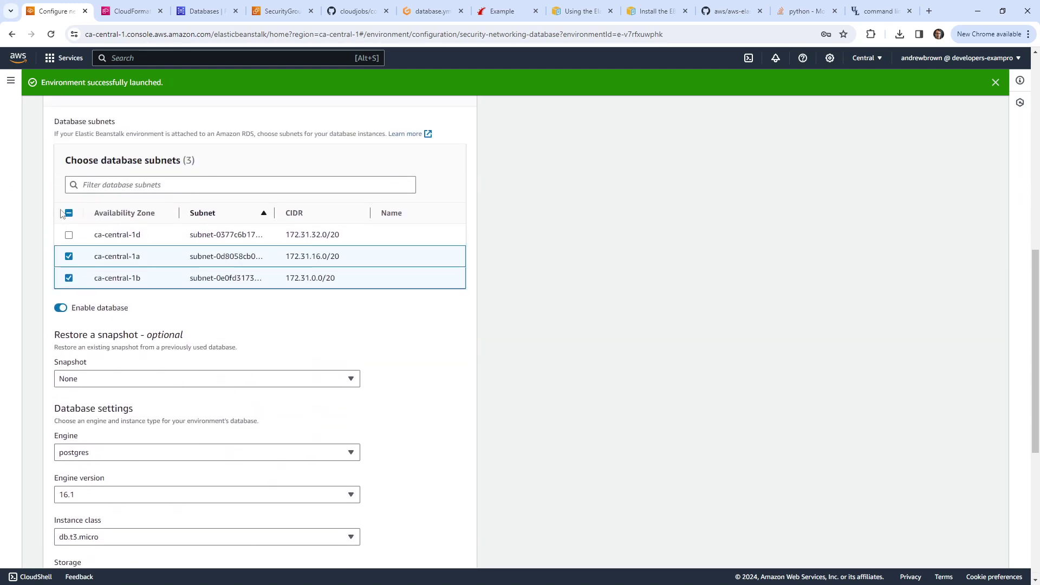
pyautogui.click(68, 235)
pyautogui.scroll(-6, 390, 425)
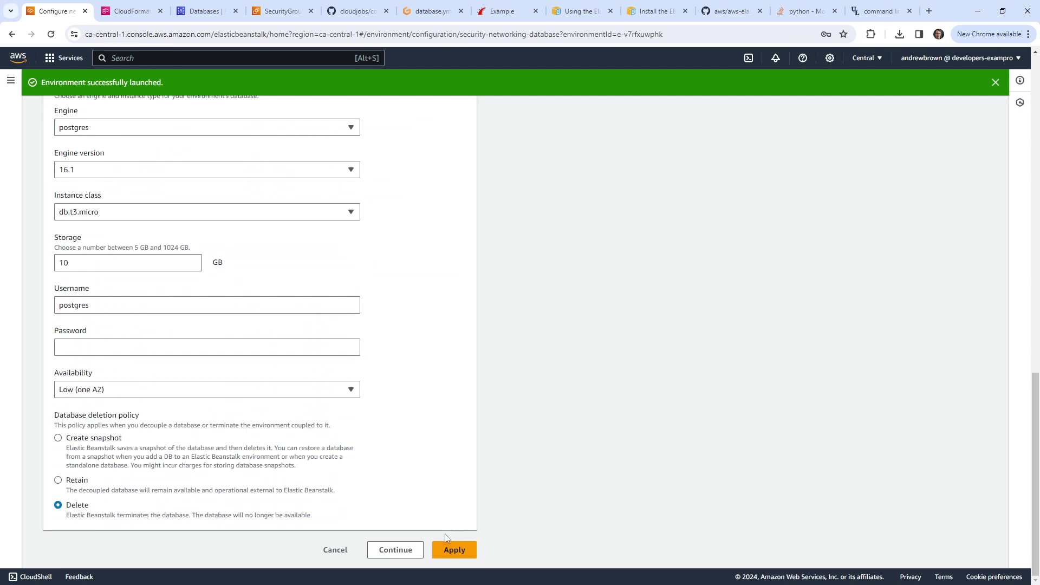
pyautogui.click(452, 549)
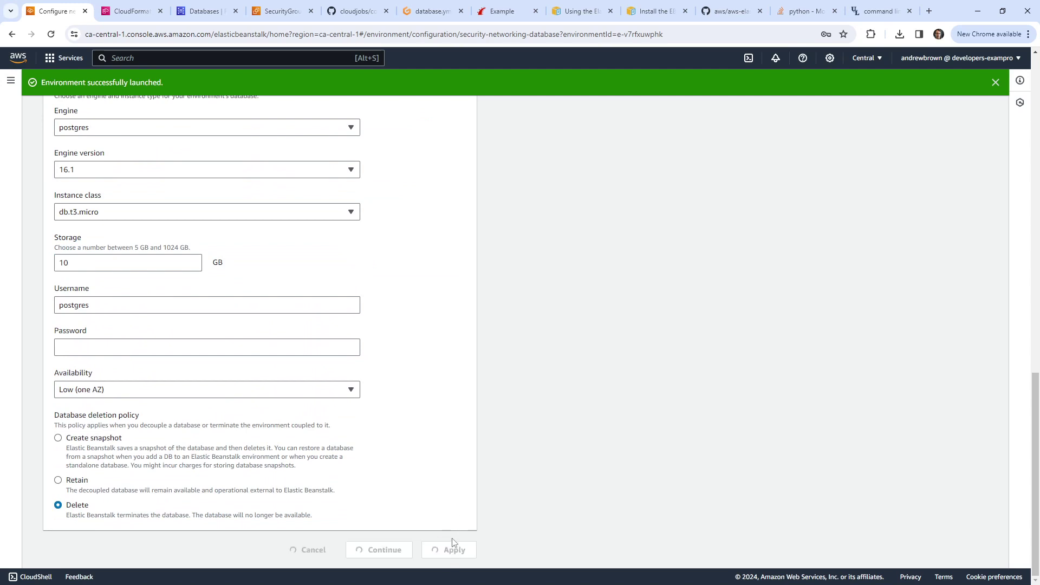
# Step: Enter a database master password and resubmit the networking and database settings
pyautogui.click(221, 345)
pyautogui.write('password')
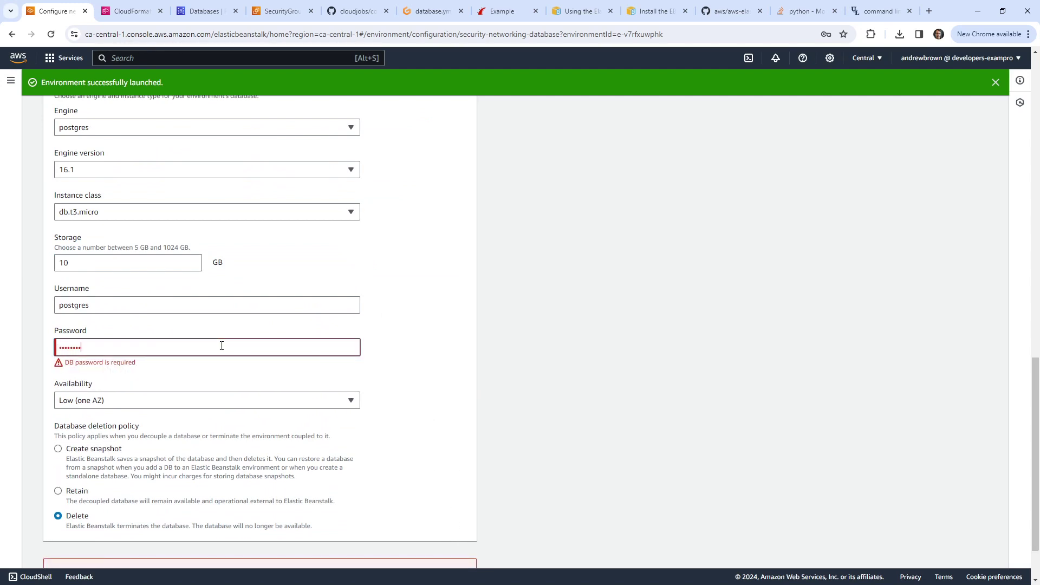
pyautogui.doubleClick(214, 343)
pyautogui.write('pa')
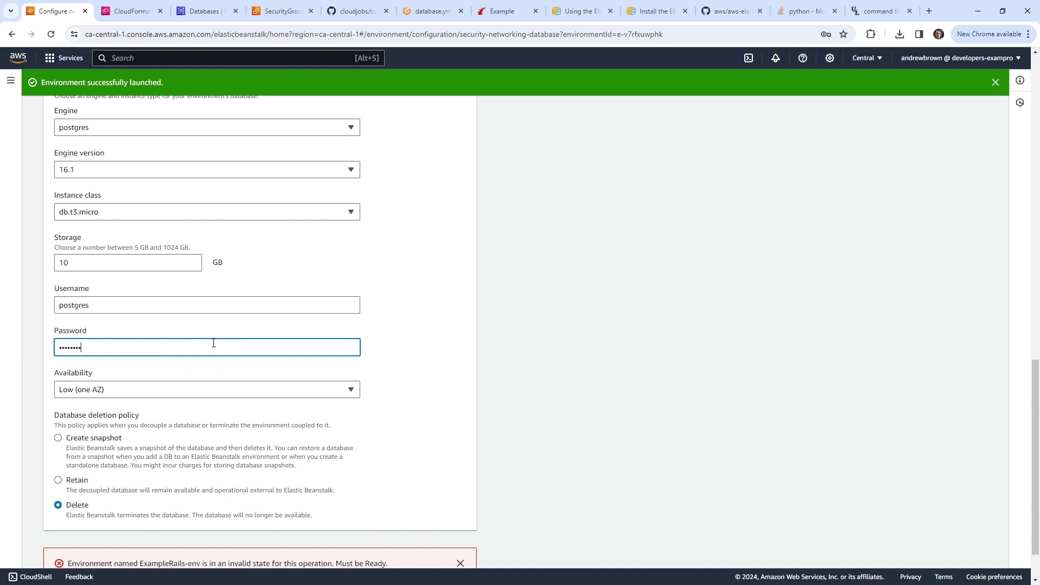
pyautogui.scroll(-1, 185, 350)
pyautogui.click(454, 550)
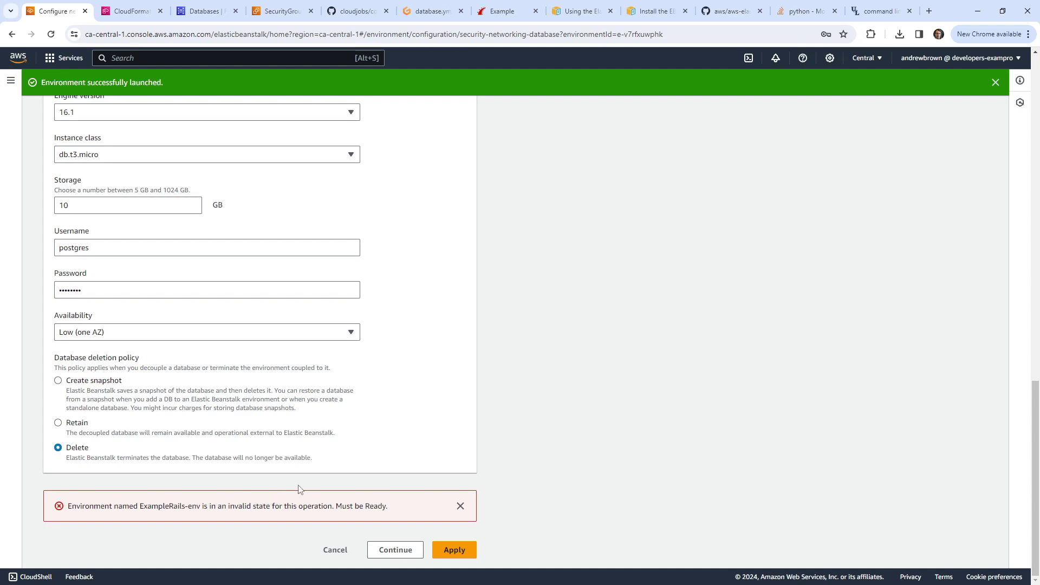
# Step: Cancel the edit after the environment-not-Ready error and dismiss Chrome's password prompts
pyautogui.scroll(15, 367, 502)
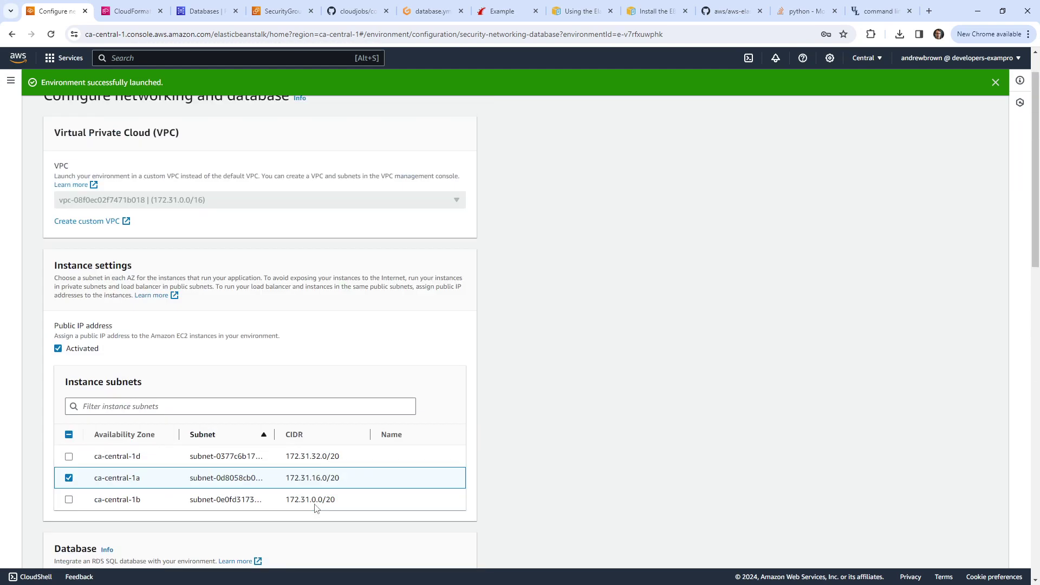
pyautogui.scroll(-15, 310, 511)
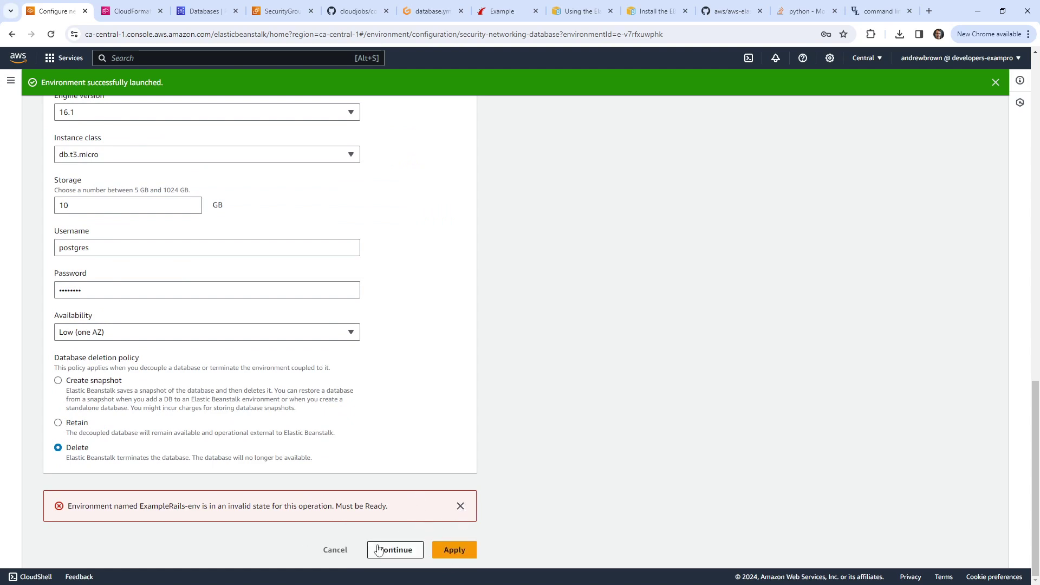
pyautogui.click(336, 550)
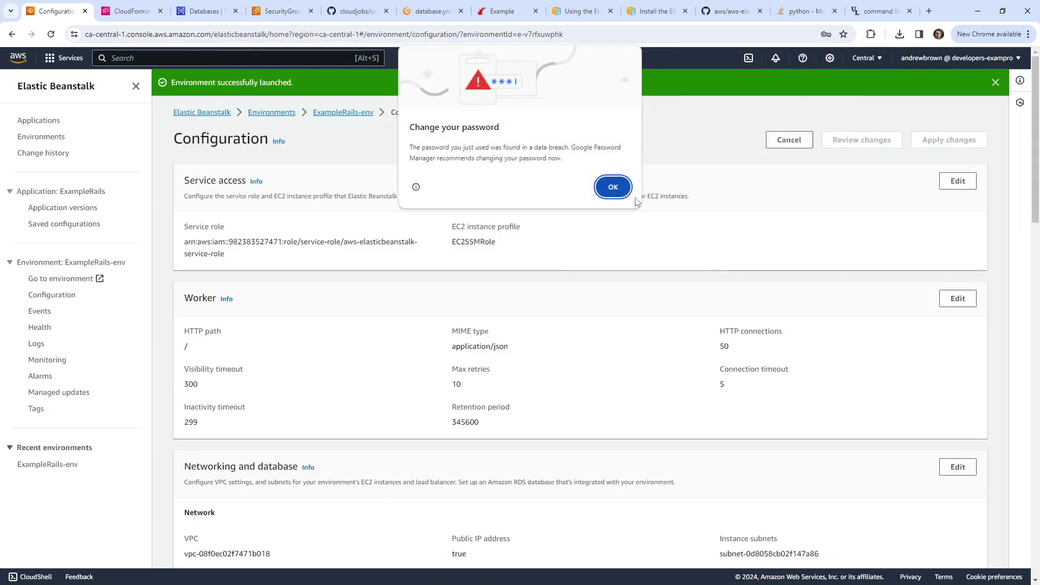
pyautogui.click(616, 187)
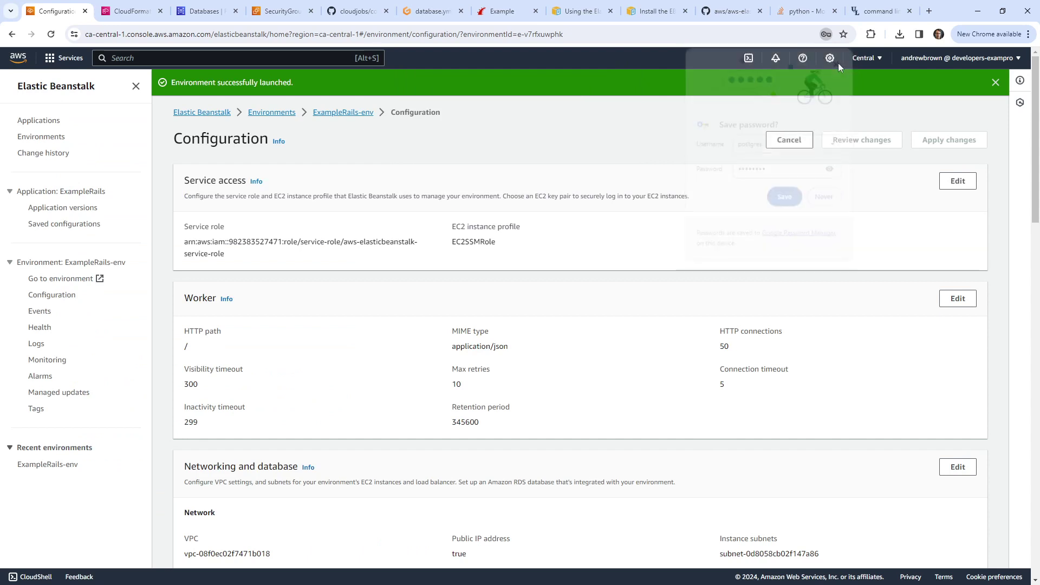
pyautogui.click(823, 36)
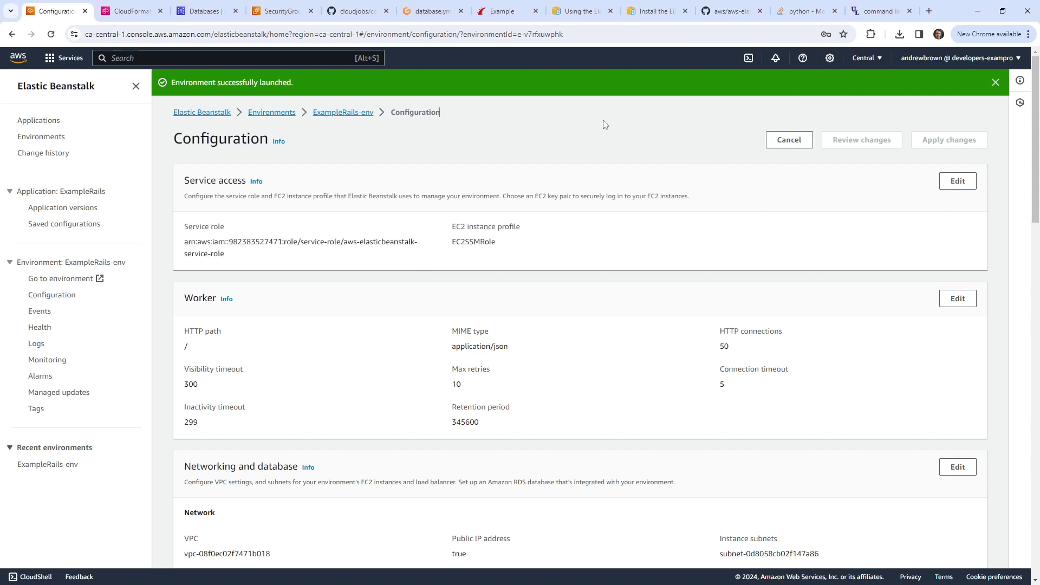
pyautogui.scroll(-10, 346, 368)
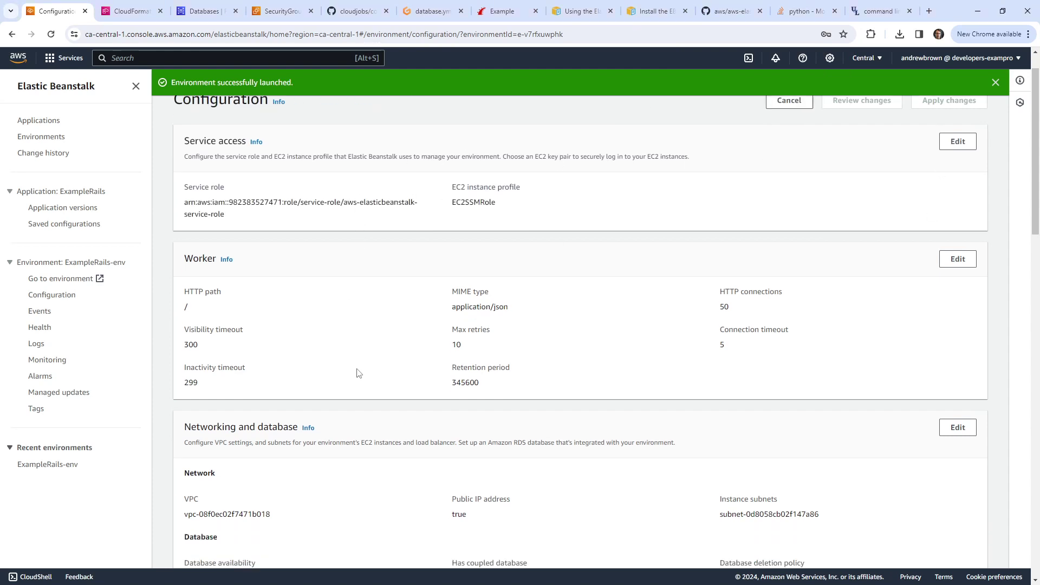
pyautogui.scroll(10, 354, 371)
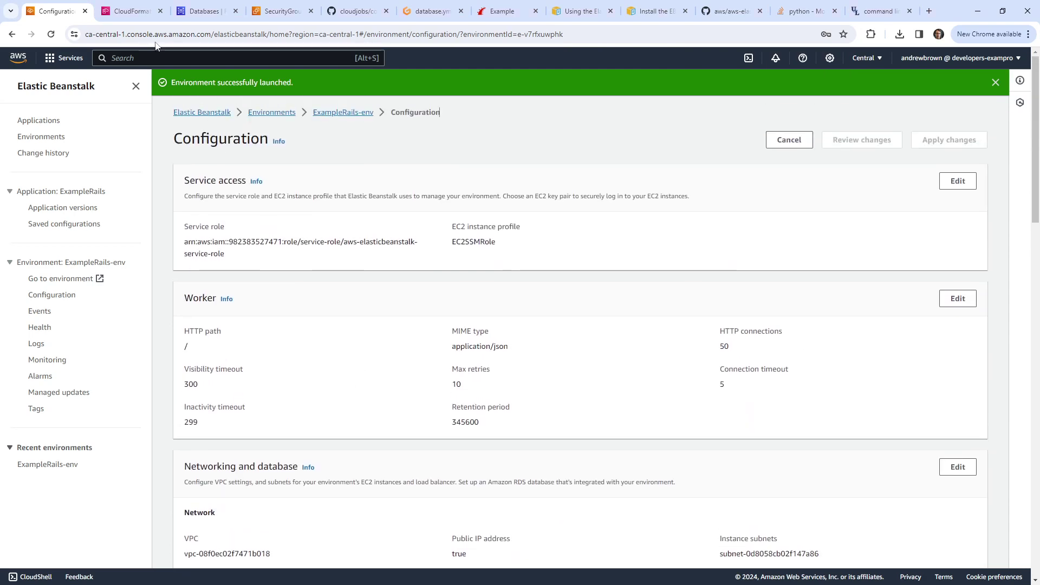
pyautogui.click(127, 11)
# Step: Review the failed stack's JSON template, then show the Elastic Beanstalk Environments list
pyautogui.scroll(7, 437, 255)
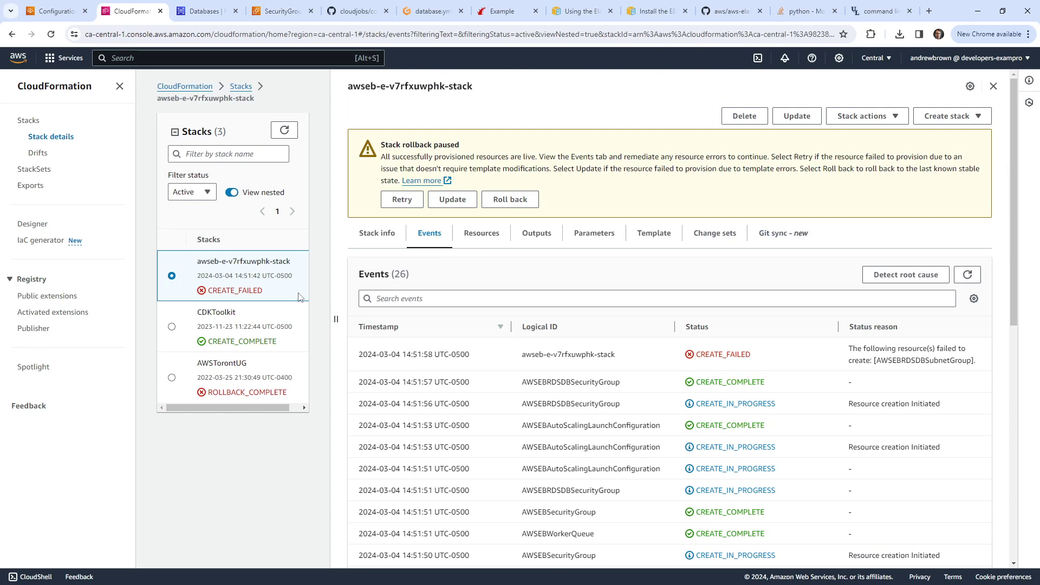
pyautogui.click(655, 237)
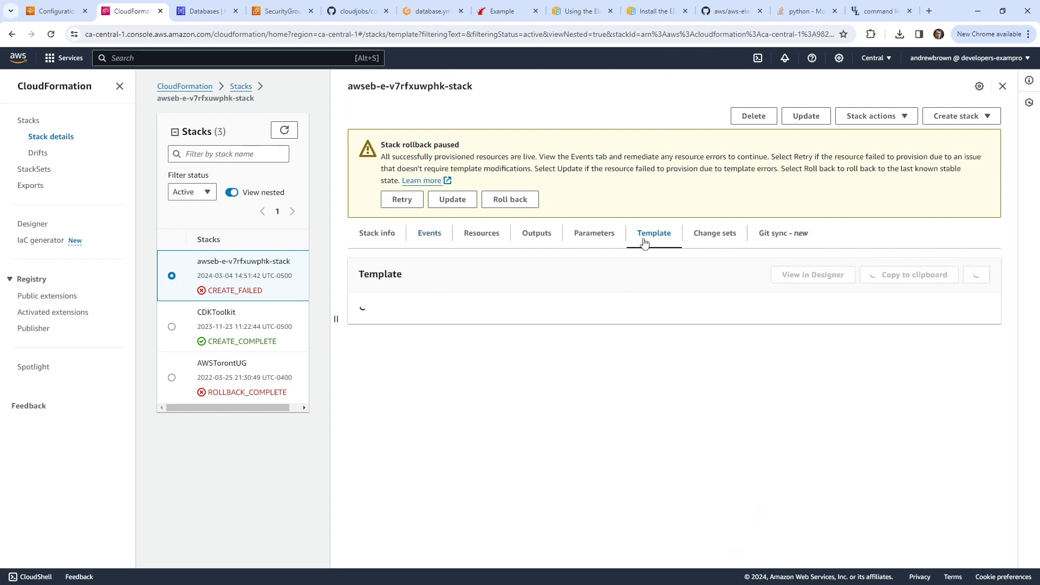
pyautogui.click(65, 11)
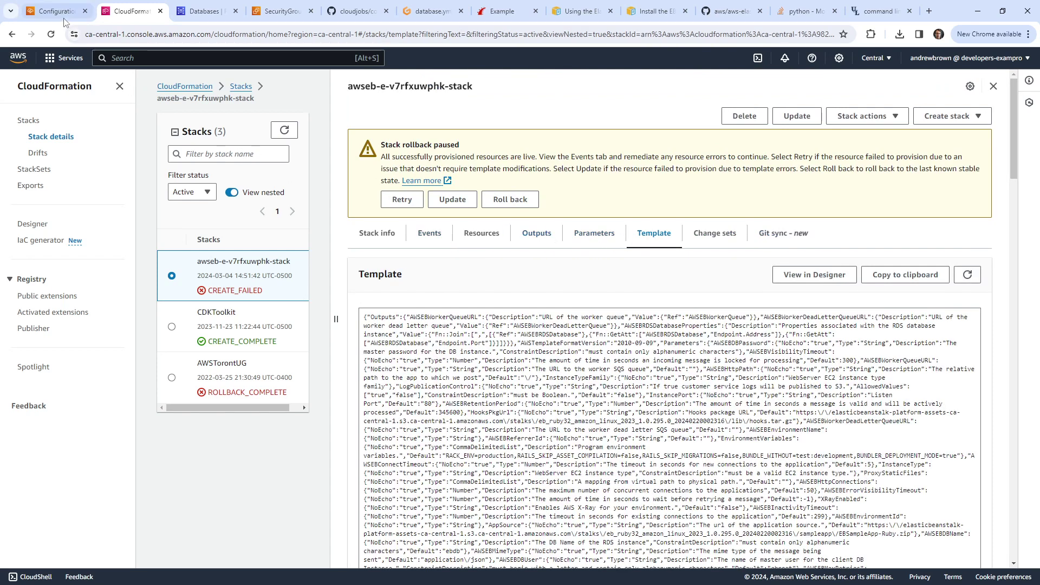
pyautogui.click(133, 13)
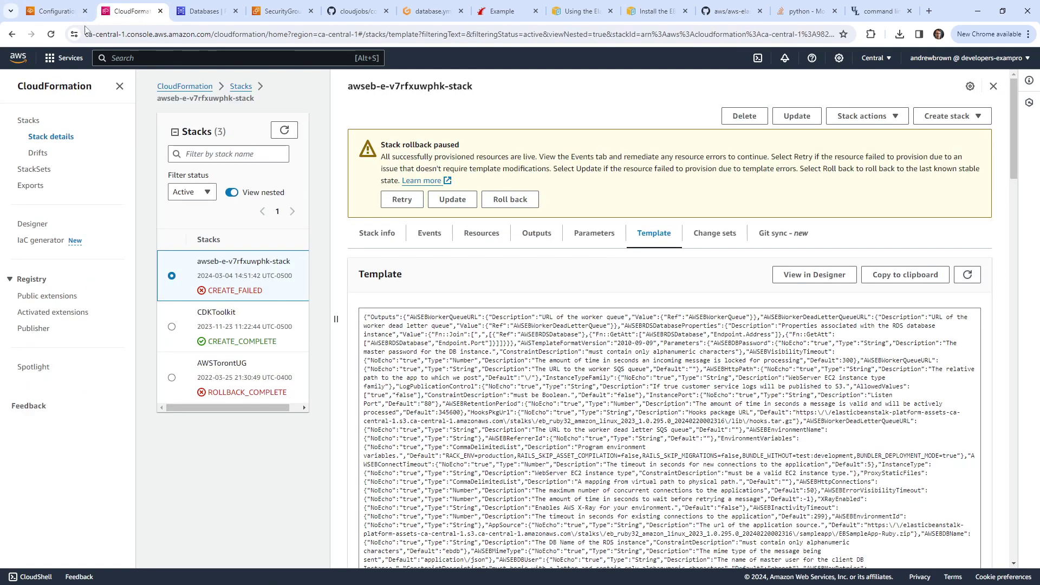
pyautogui.click(54, 13)
pyautogui.click(46, 138)
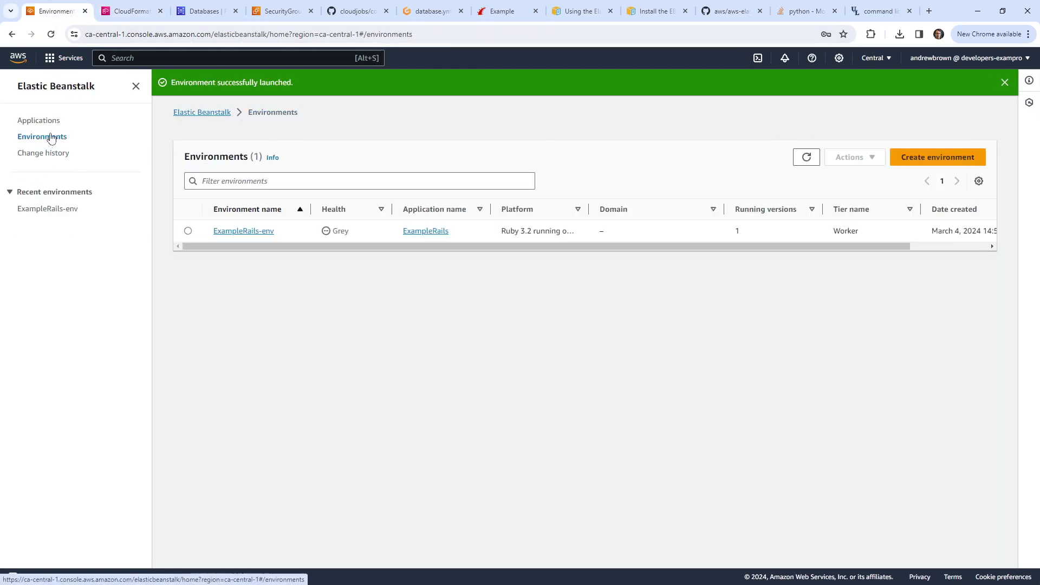
# Step: Terminate ExampleRails-env, pasting its name to confirm, and begin creating a new environment
pyautogui.click(188, 231)
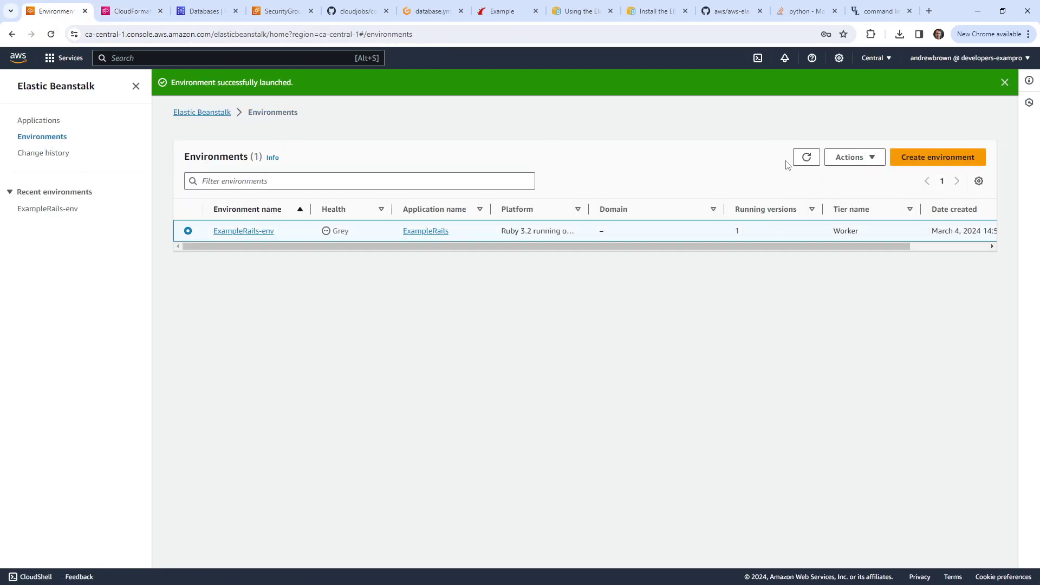
pyautogui.doubleClick(834, 230)
pyautogui.click(853, 157)
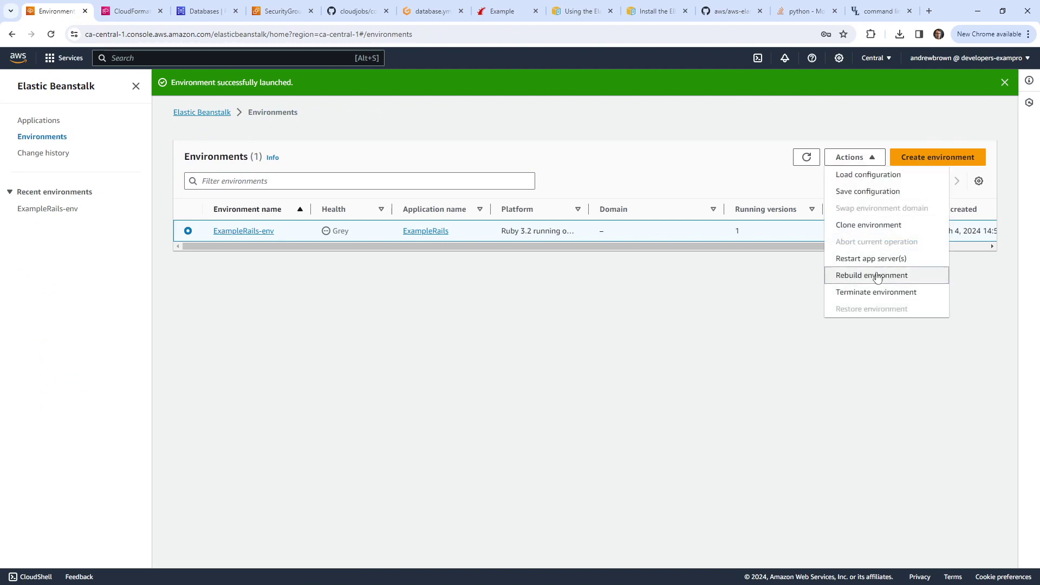
pyautogui.click(881, 292)
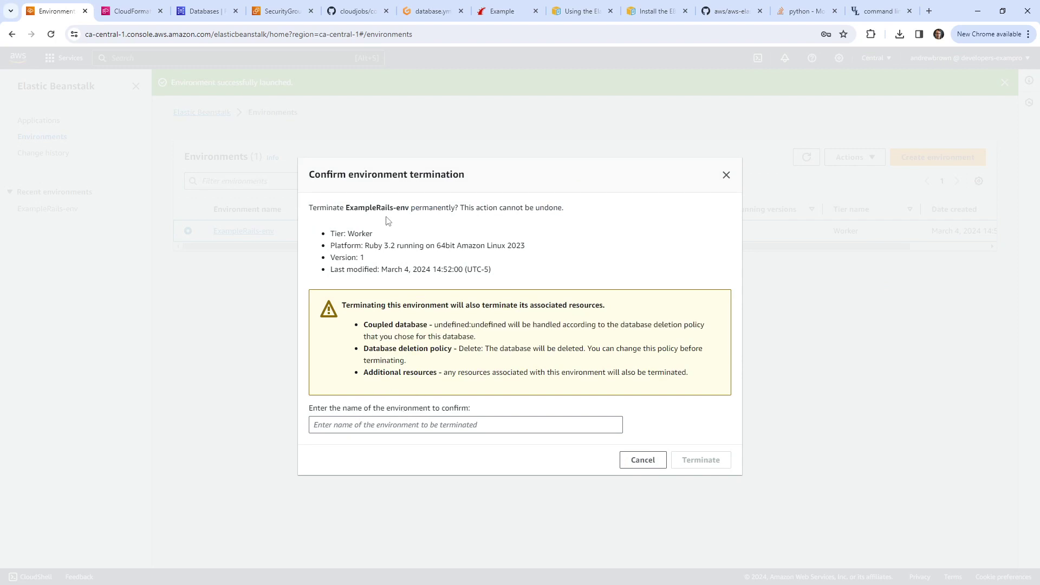
pyautogui.doubleClick(371, 207)
pyautogui.moveTo(403, 209); pyautogui.dragTo(409, 208)
pyautogui.click(401, 424)
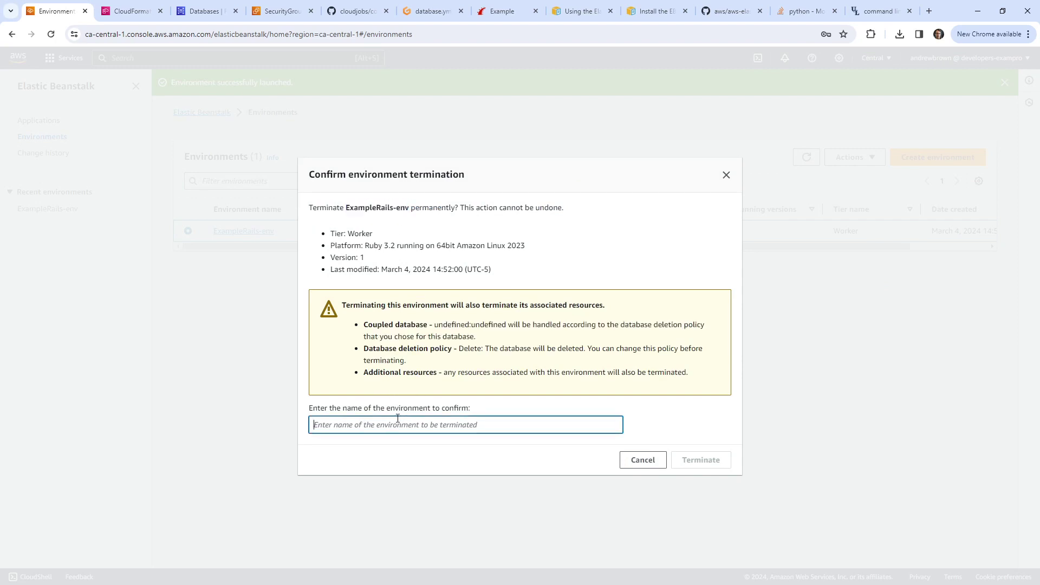
pyautogui.write('ExampleRails-env')
pyautogui.click(701, 460)
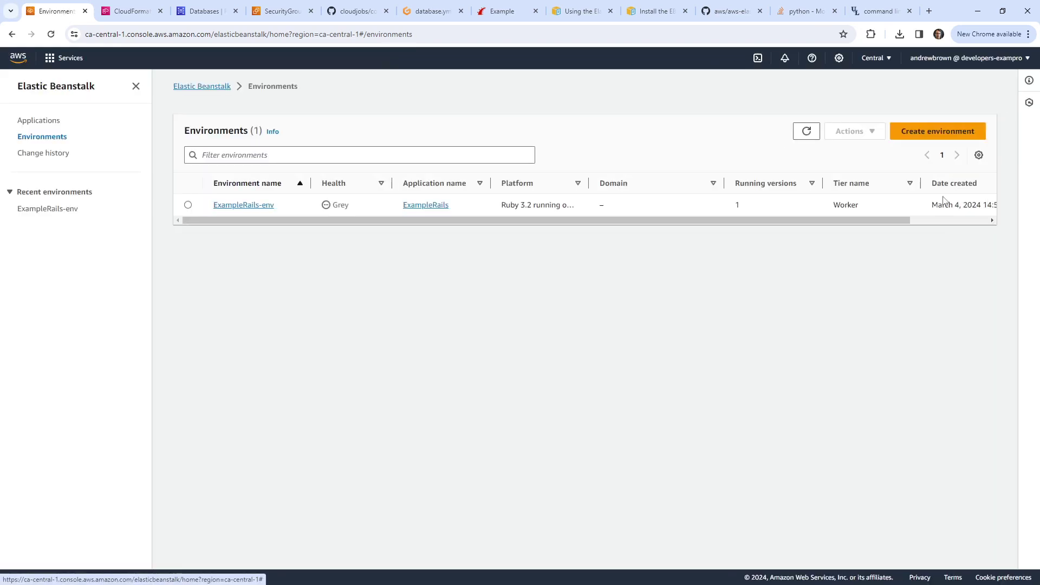
pyautogui.click(951, 132)
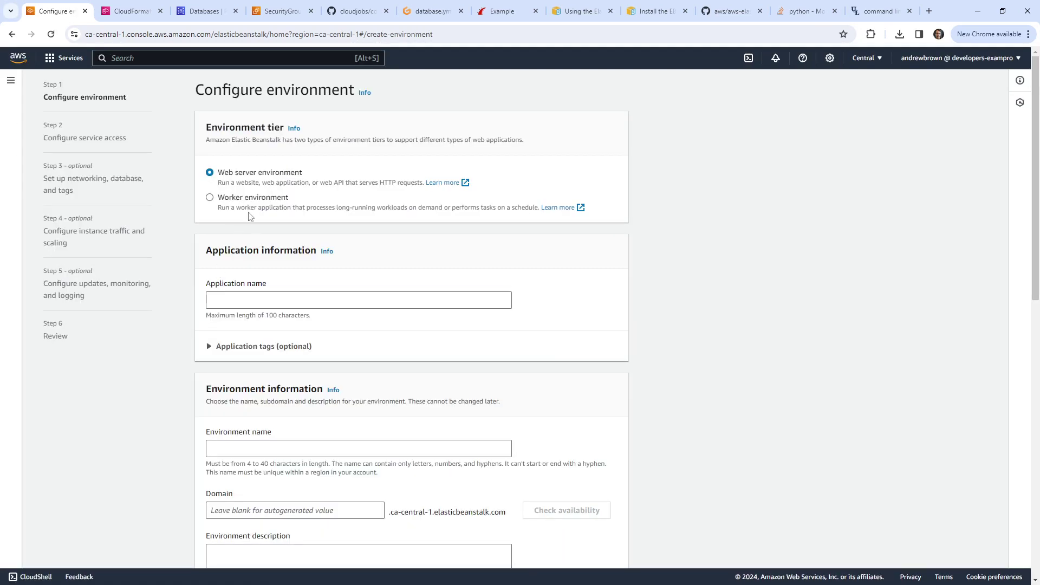
# Step: Keep the Web server tier and name the application Rails-Example2, making environment Rails-Example2-env
pyautogui.click(220, 198)
pyautogui.click(220, 183)
pyautogui.click(251, 298)
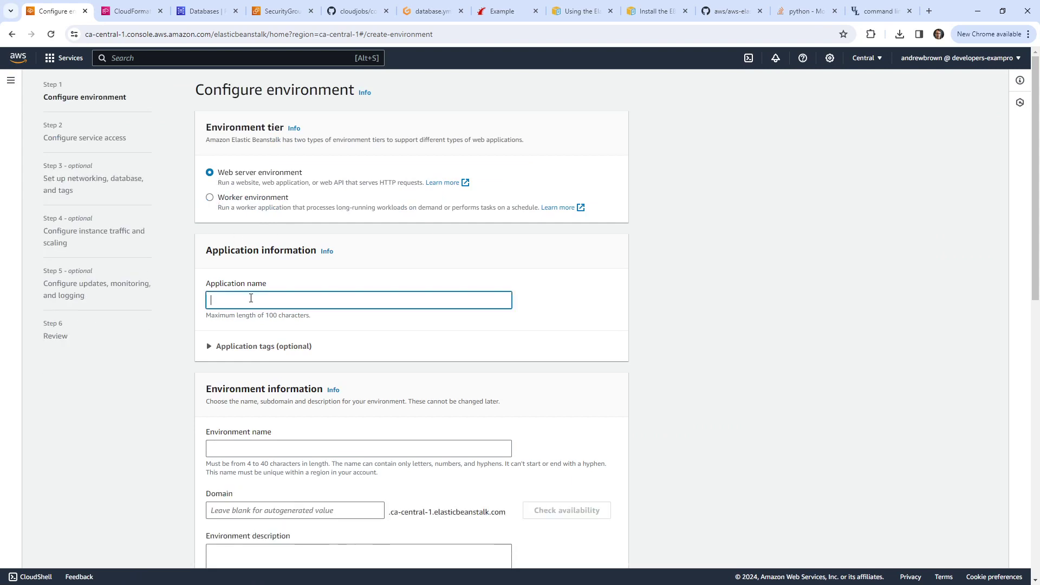
pyautogui.write('Rails')
pyautogui.press('BackSpace')
pyautogui.press('Tab')
pyautogui.press('Tab')
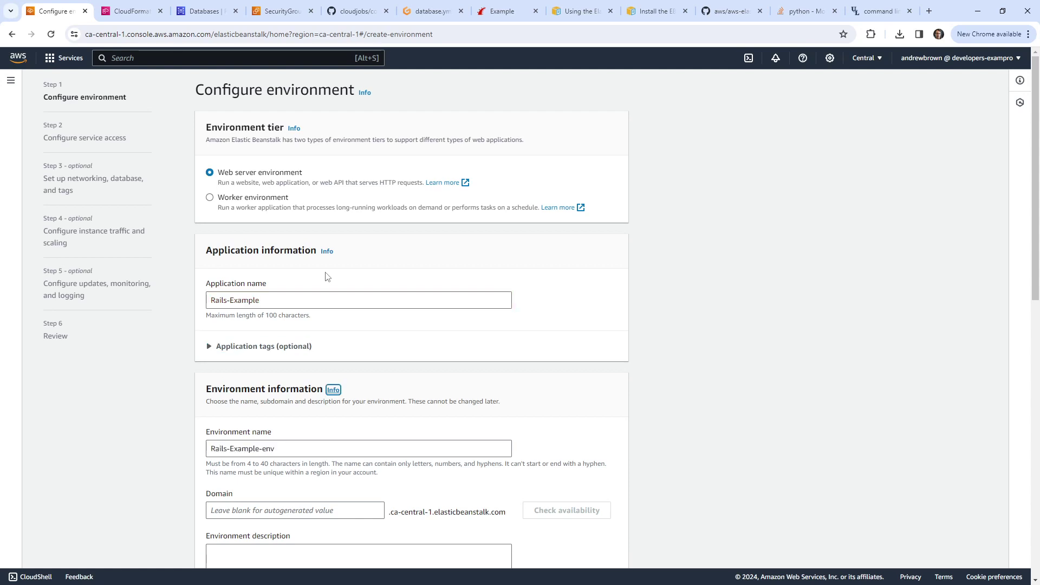
pyautogui.scroll(-4, 269, 429)
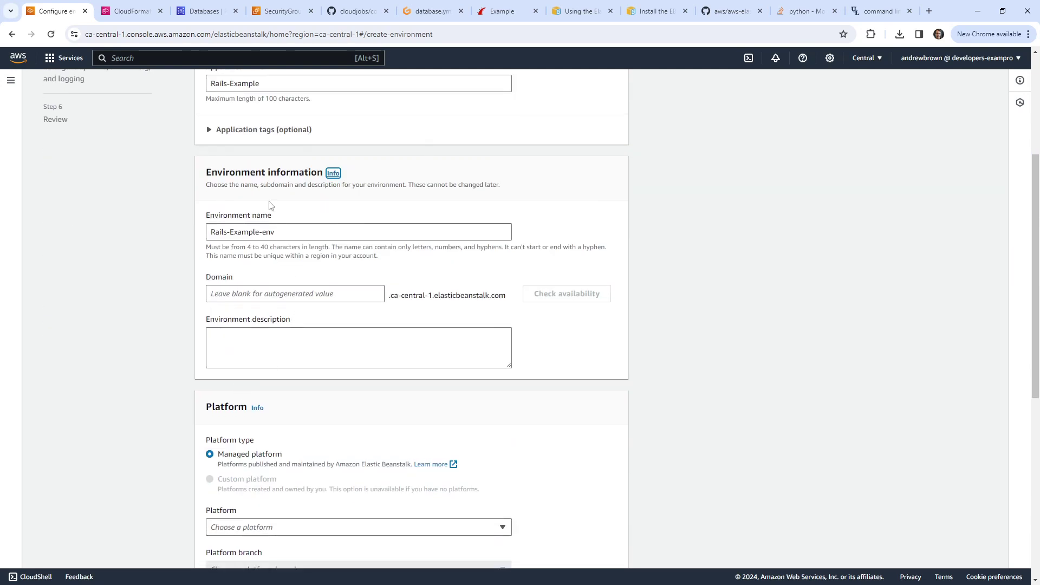
pyautogui.scroll(2, 268, 204)
pyautogui.click(282, 193)
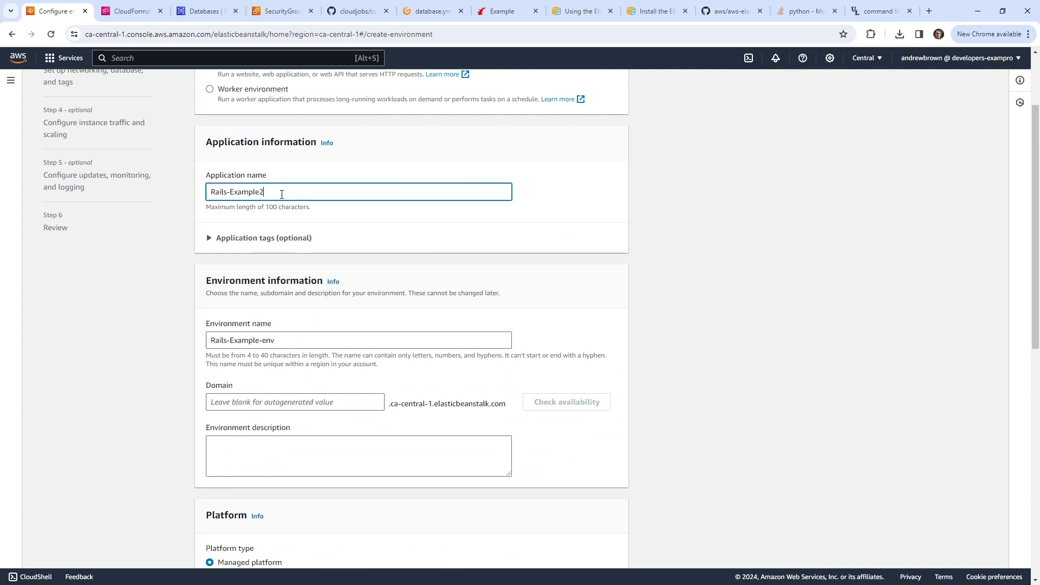
pyautogui.write('2')
pyautogui.press('Tab')
pyautogui.press('Tab')
# Step: Enter example-ab-1515 as the environment's domain prefix
pyautogui.scroll(-2, 283, 344)
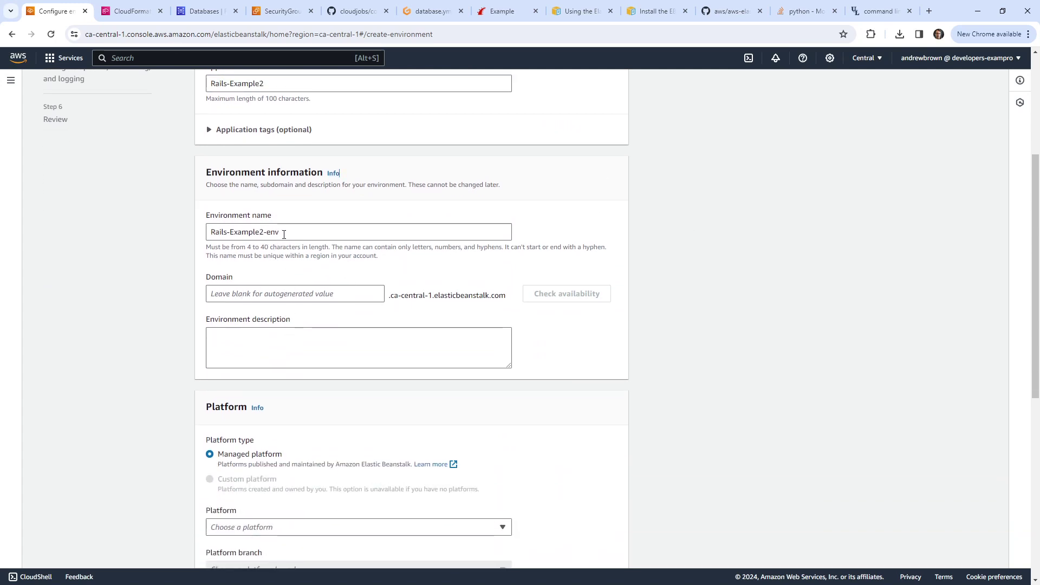
pyautogui.click(336, 294)
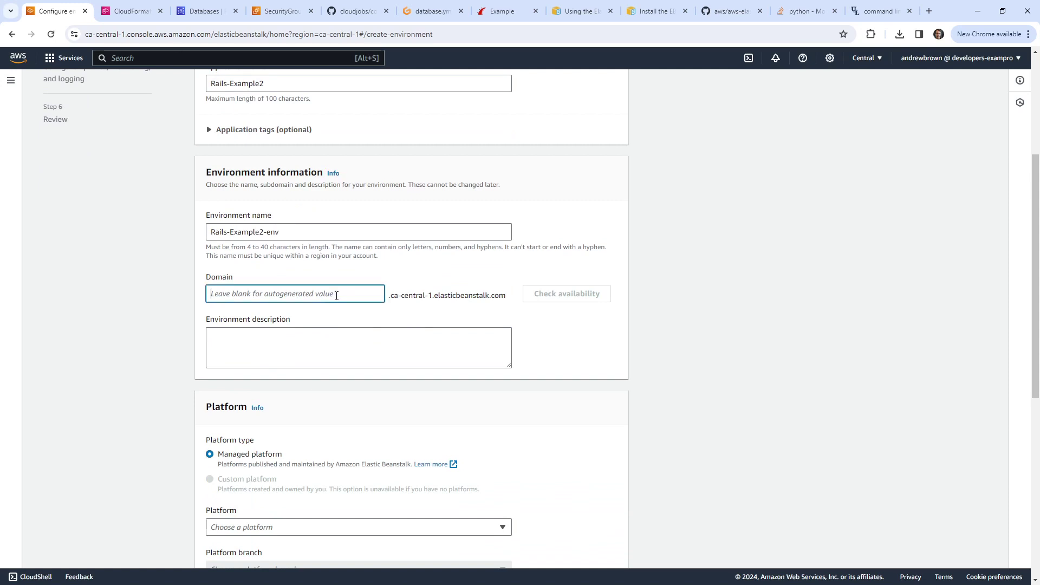
pyautogui.write('examp')
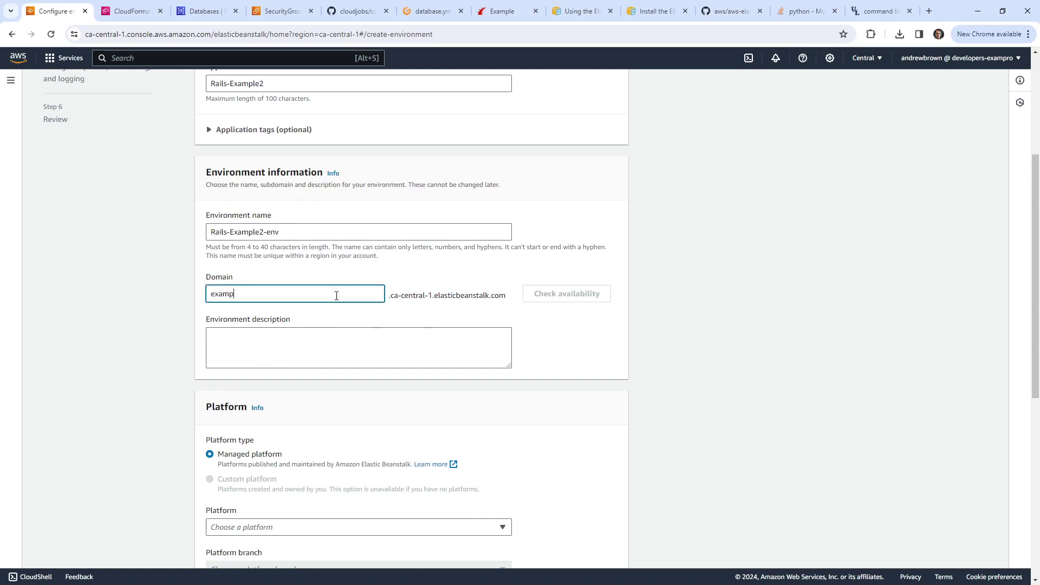
pyautogui.write('le-ab-1515')
pyautogui.click(265, 344)
pyautogui.scroll(-3, 206, 325)
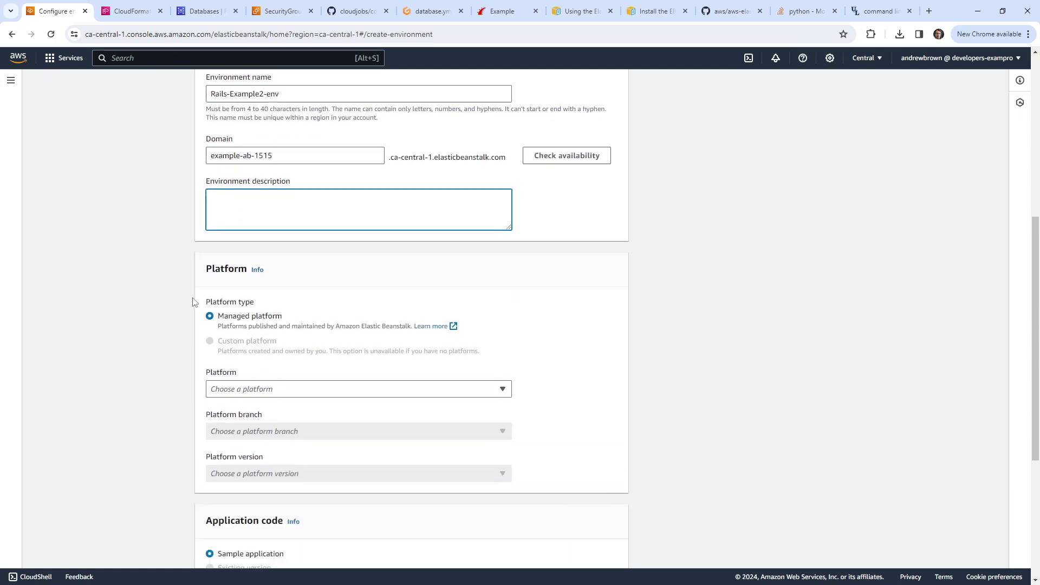
# Step: Choose the Ruby platform on the Ruby 3.2 branch, version 4.0.4
pyautogui.click(304, 356)
pyautogui.click(303, 359)
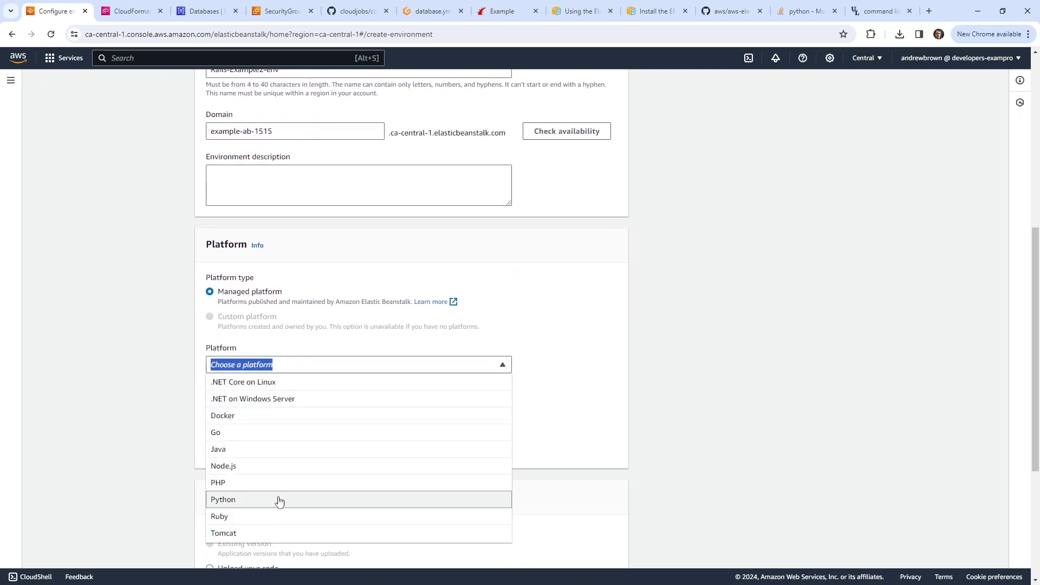
pyautogui.click(277, 523)
pyautogui.scroll(-2, 220, 297)
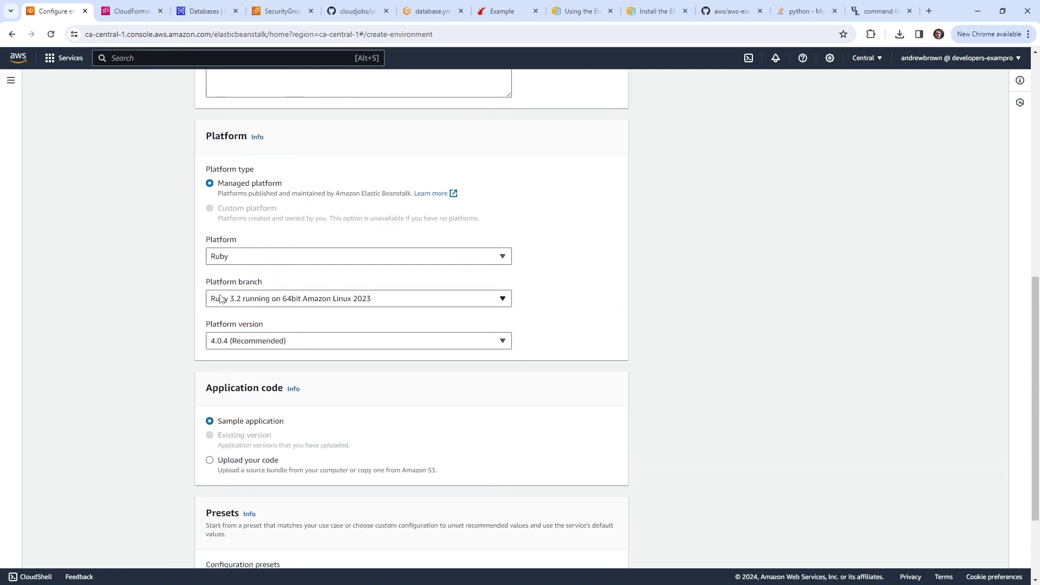
pyautogui.click(303, 301)
pyautogui.click(304, 305)
# Step: Upload the local package.zip as application code with version label 1, then continue
pyautogui.scroll(-2, 184, 326)
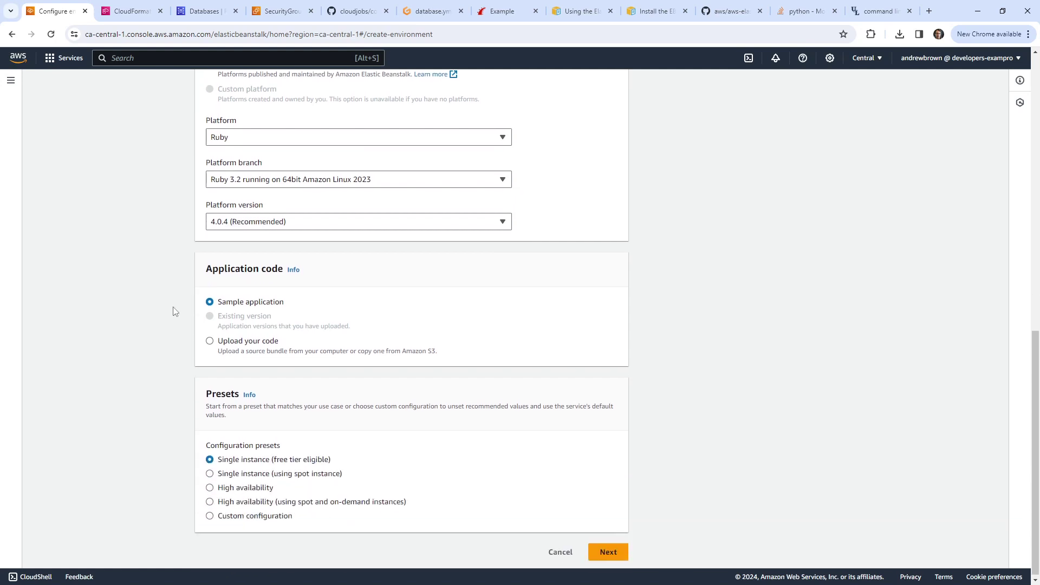
pyautogui.click(210, 340)
pyautogui.click(227, 403)
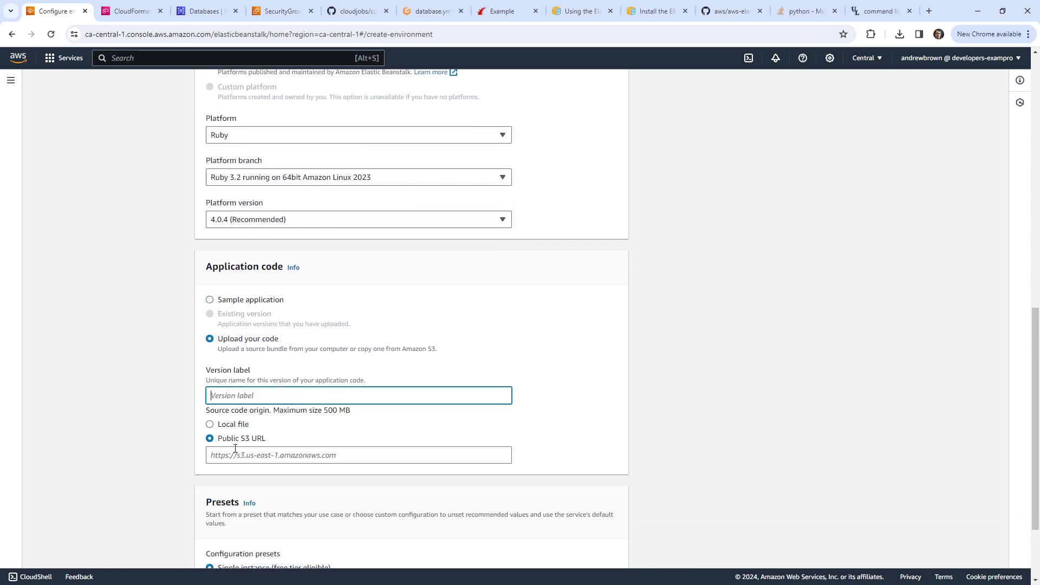
pyautogui.write('1')
pyautogui.click(209, 424)
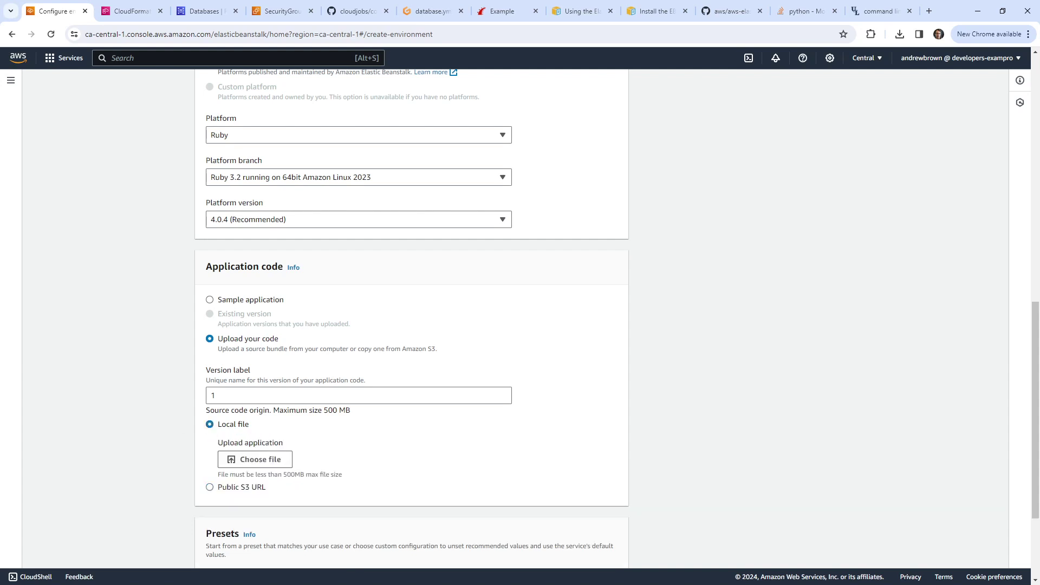
pyautogui.scroll(-3, 309, 317)
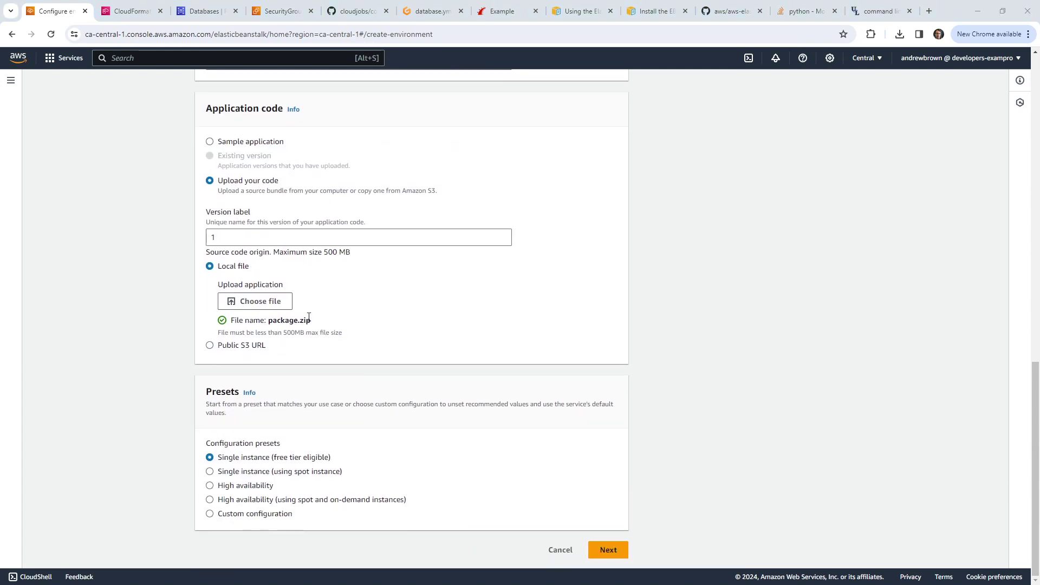
pyautogui.click(597, 549)
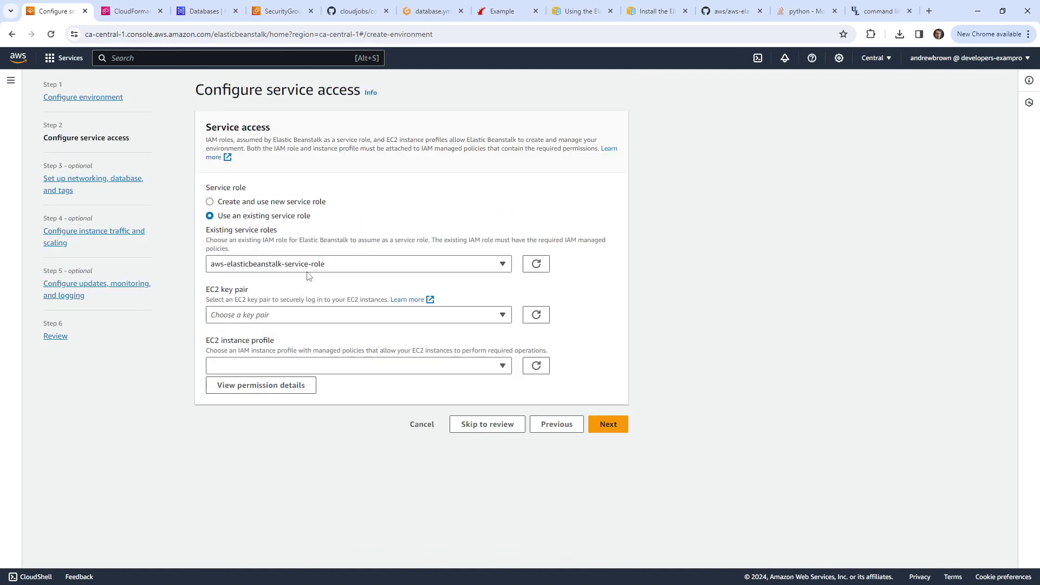
# Step: Keep the existing Elastic Beanstalk service role and use EC2SSMRole as the instance profile
pyautogui.click(310, 268)
pyautogui.click(315, 297)
pyautogui.click(298, 366)
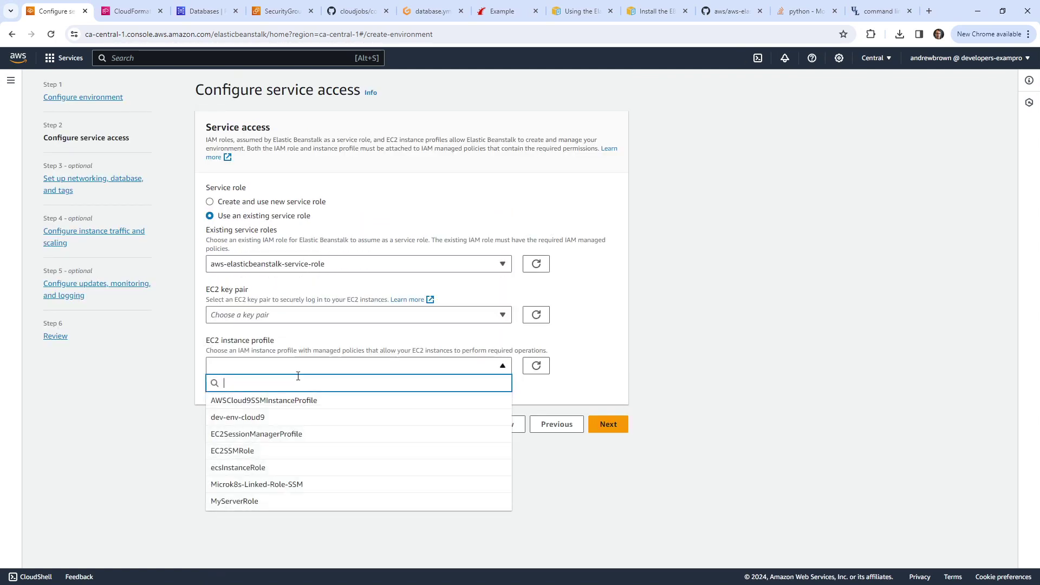
pyautogui.click(281, 450)
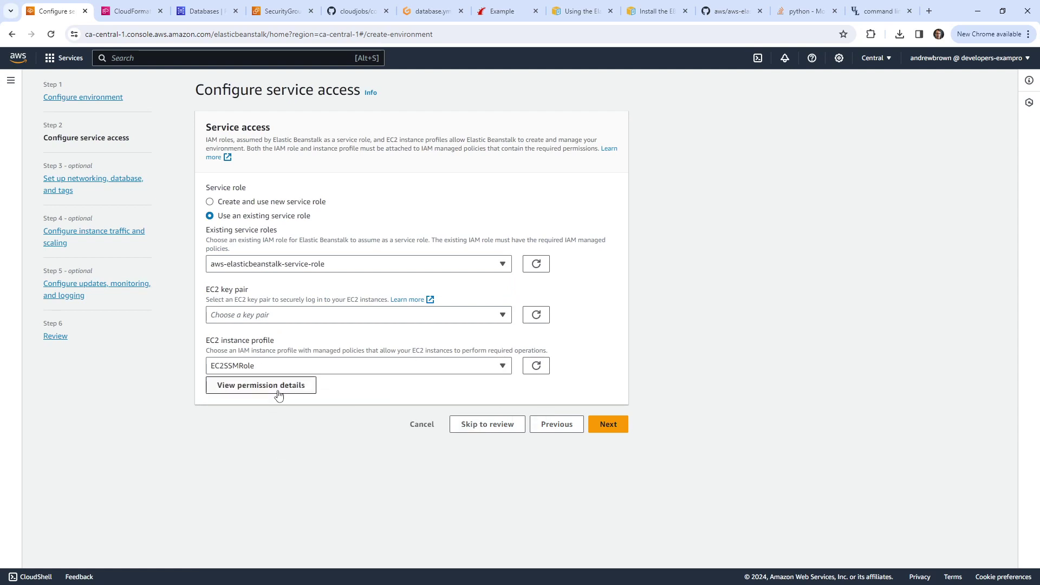
pyautogui.click(603, 424)
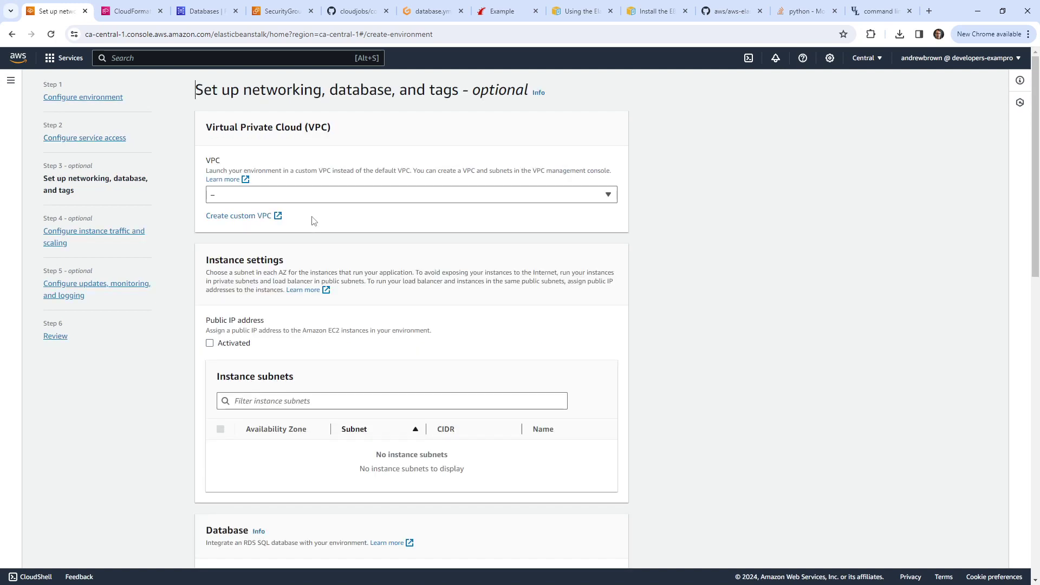
# Step: Select VPC 172.31.0.0/16, place instances in subnet ca-central-1a, and activate public IPs
pyautogui.click(314, 196)
pyautogui.click(302, 230)
pyautogui.scroll(-2, 236, 366)
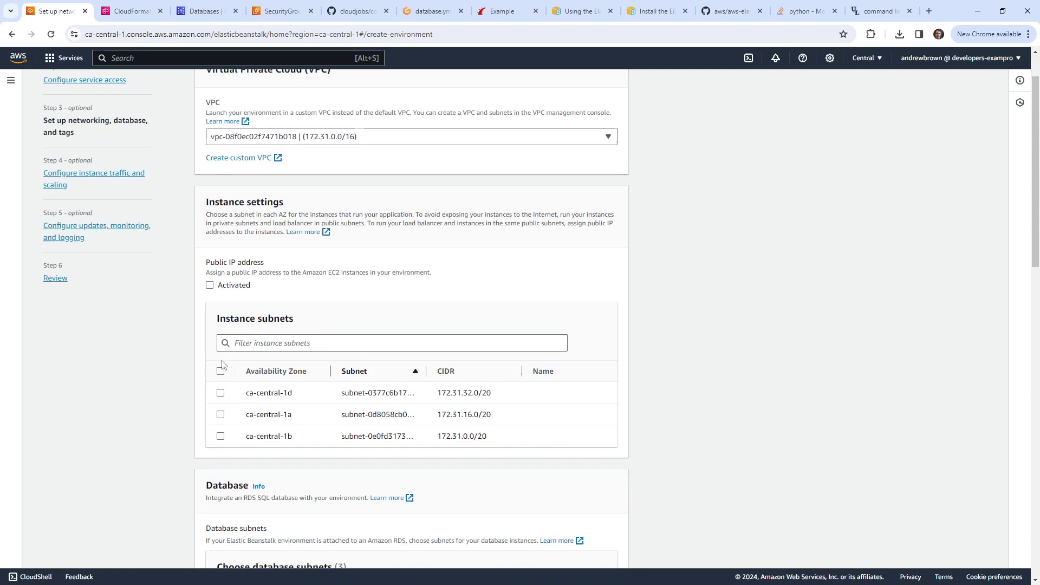
pyautogui.click(221, 364)
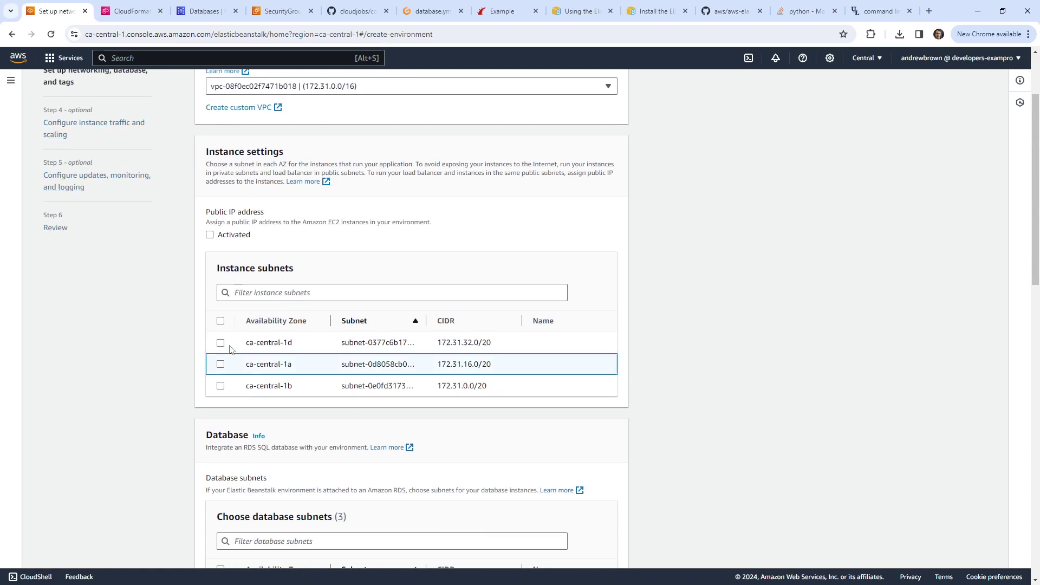
pyautogui.click(210, 234)
pyautogui.scroll(-4, 162, 336)
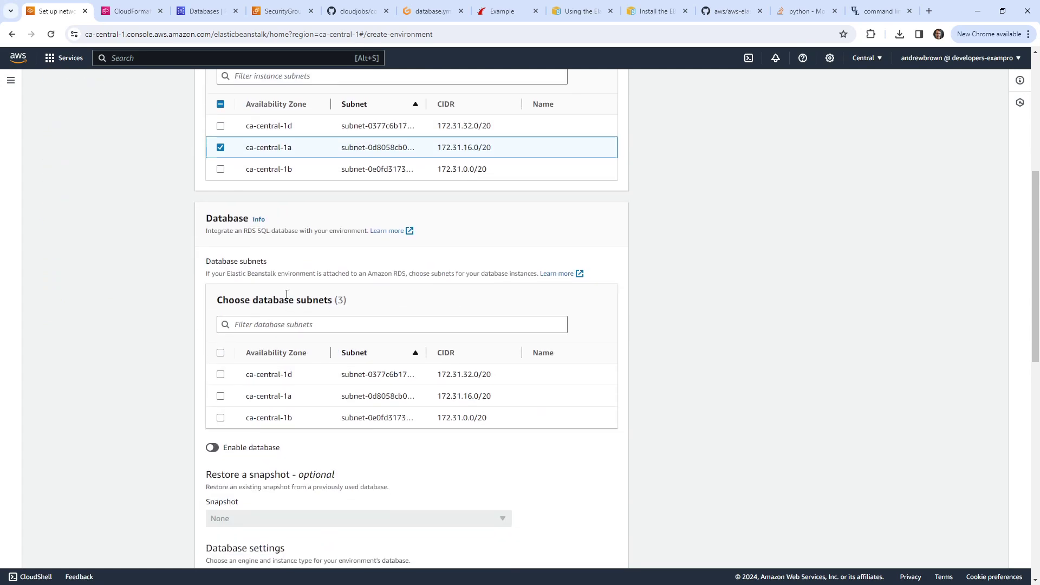
pyautogui.scroll(2, 158, 322)
pyautogui.scroll(1, 253, 297)
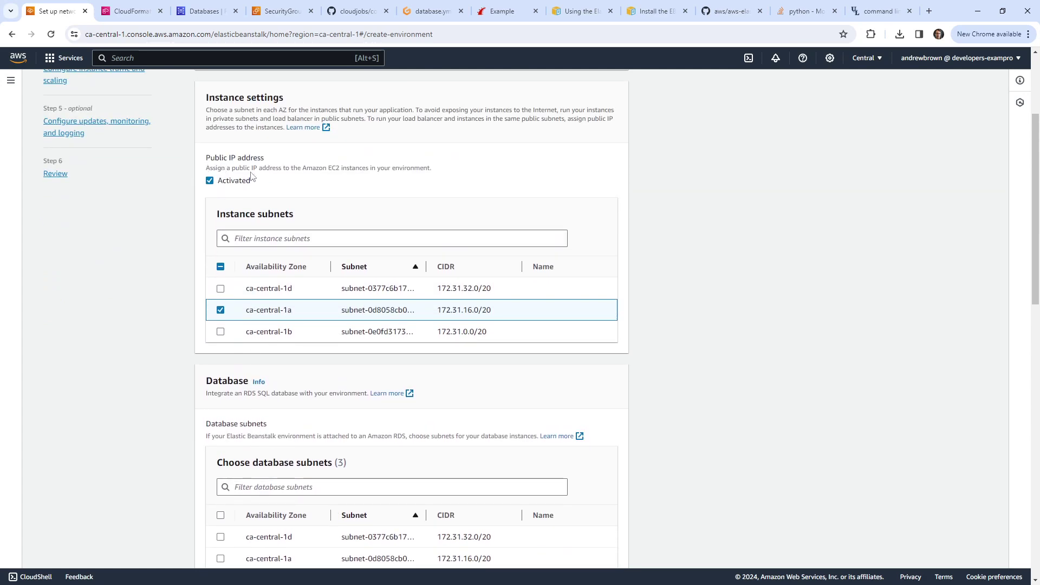
pyautogui.scroll(-4, 290, 265)
pyautogui.scroll(4, 260, 269)
pyautogui.scroll(-4, 162, 222)
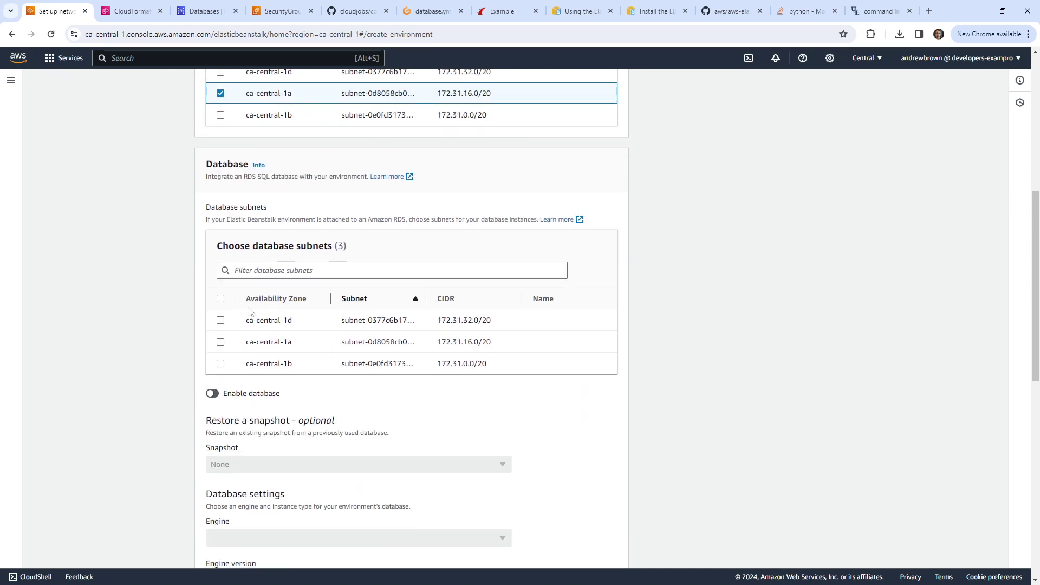
# Step: Add ca-central-1a, 1b and 1d as database subnets and enable the integrated database
pyautogui.click(220, 342)
pyautogui.click(221, 366)
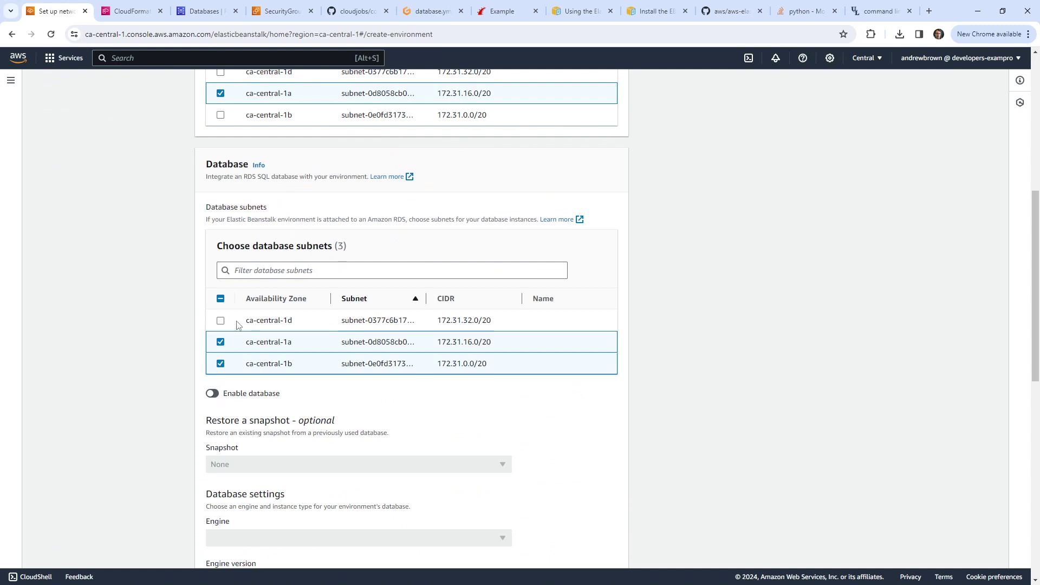
pyautogui.click(220, 322)
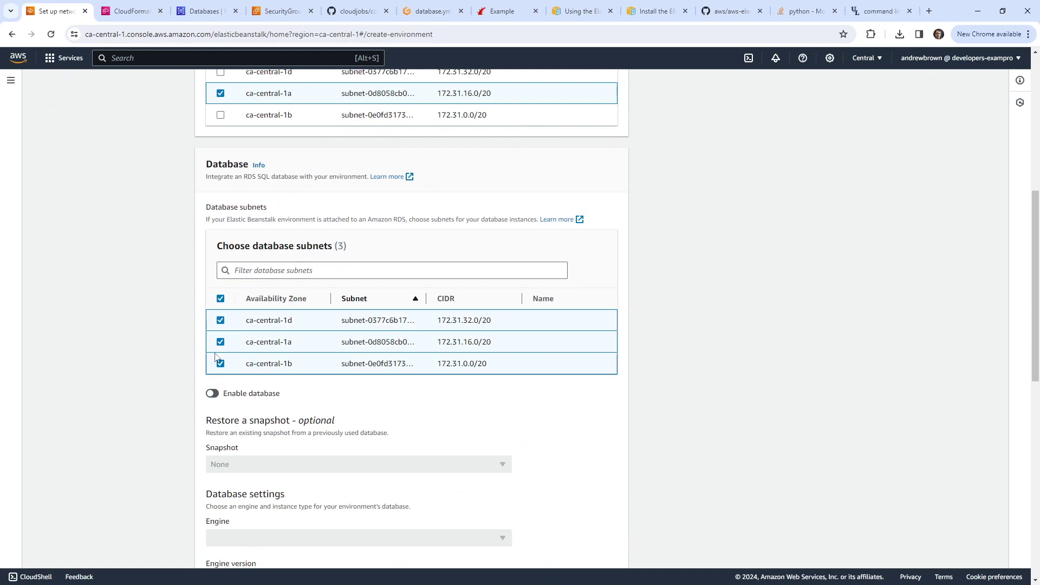
pyautogui.click(211, 393)
pyautogui.scroll(-3, 188, 330)
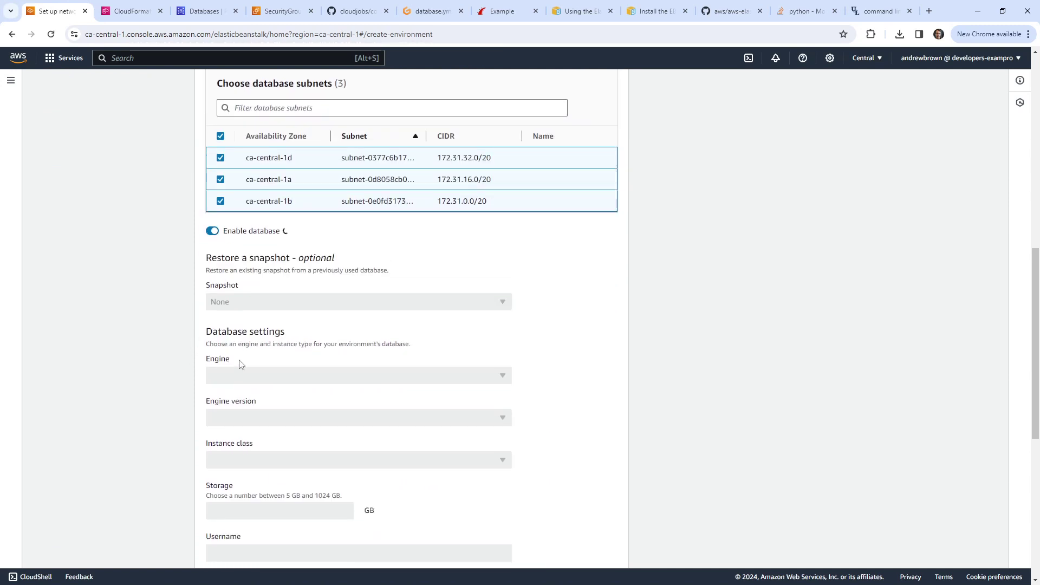
pyautogui.scroll(-1, 260, 336)
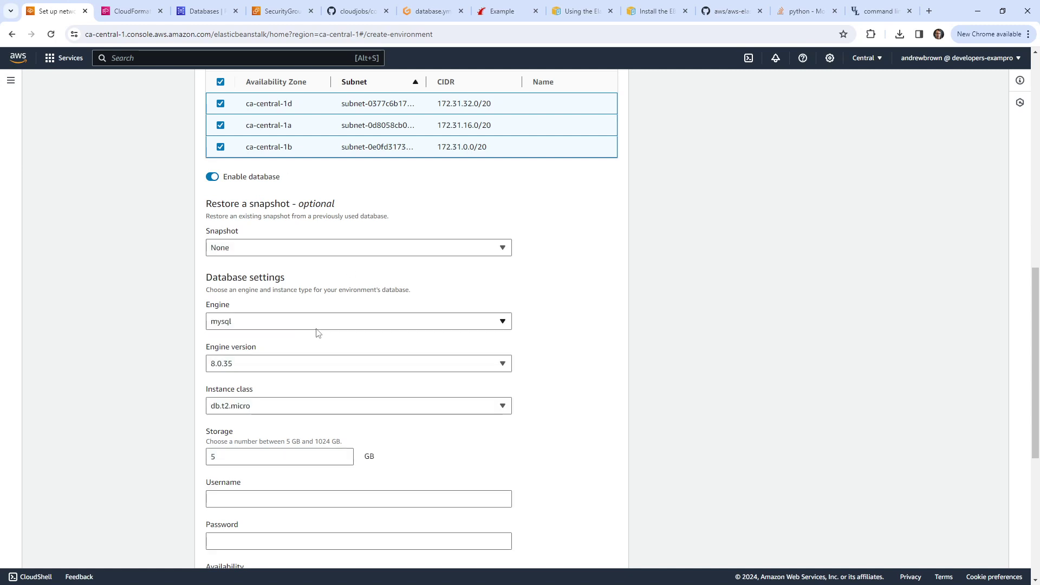
# Step: Set the database engine to postgres with instance class db.t3.micro
pyautogui.click(316, 326)
pyautogui.click(289, 356)
pyautogui.scroll(-1, 304, 312)
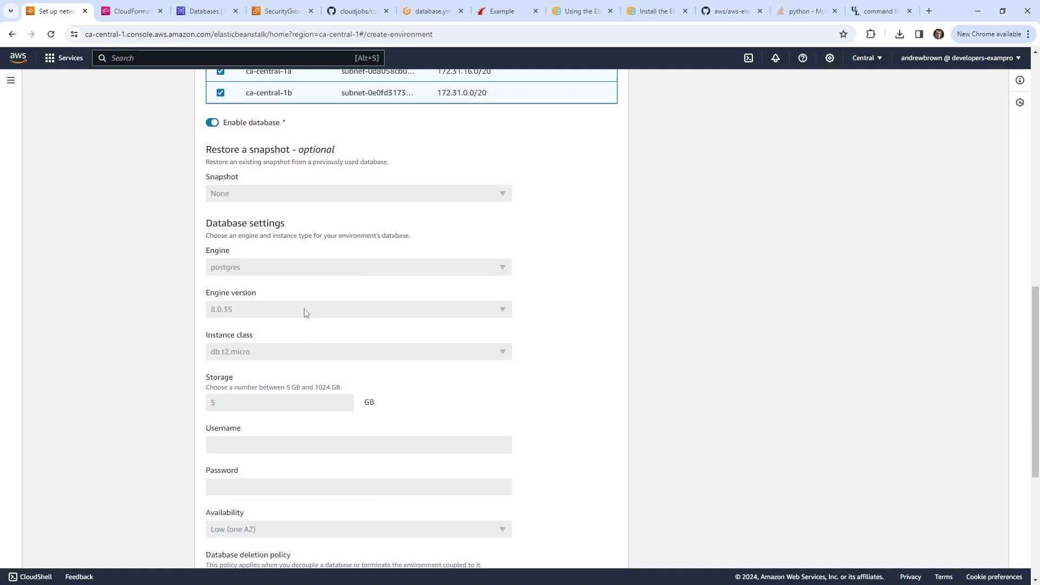
pyautogui.scroll(-1, 195, 354)
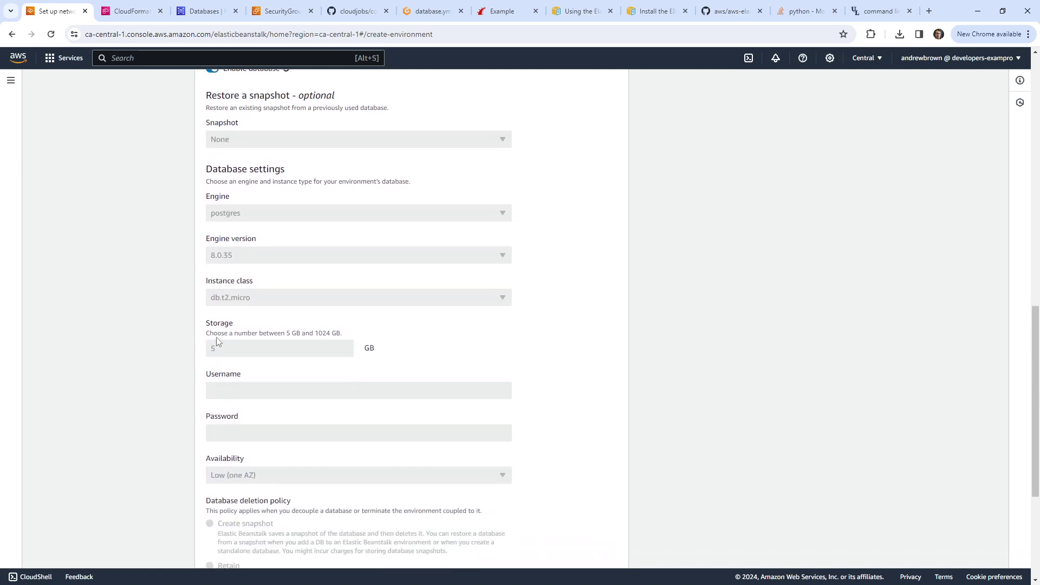
pyautogui.click(276, 301)
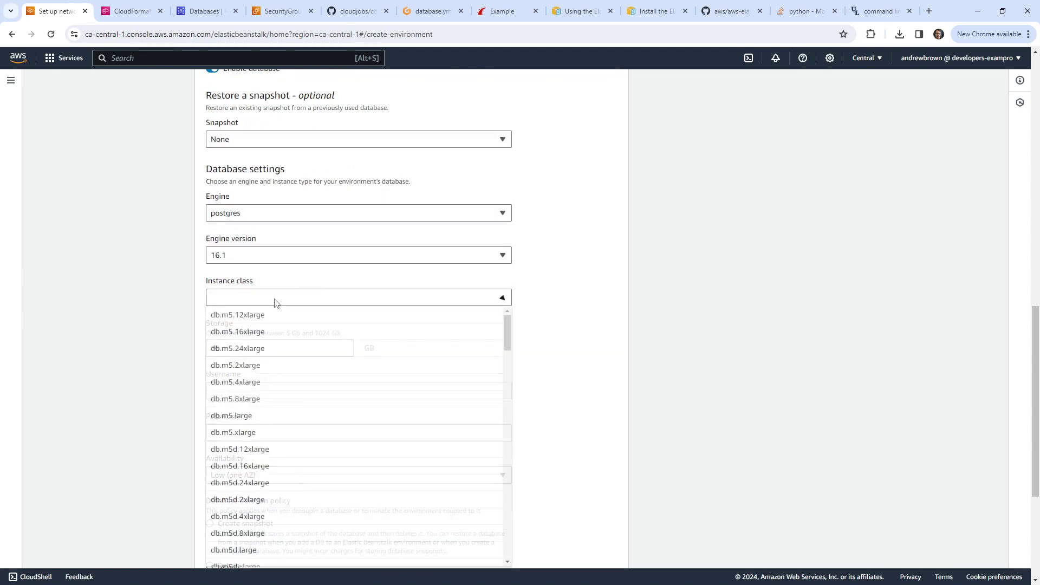
pyautogui.scroll(-1, 398, 368)
pyautogui.scroll(-20, 398, 368)
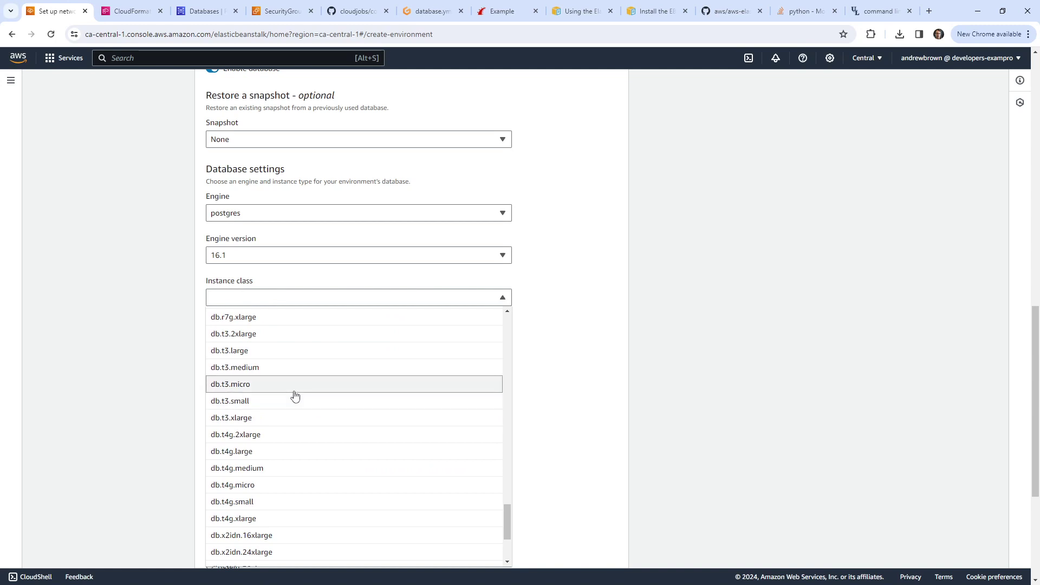
pyautogui.click(289, 384)
pyautogui.scroll(-1, 184, 322)
pyautogui.scroll(-2, 184, 322)
# Step: Enter database username postgres and a password, continue, and dismiss the breach warning
pyautogui.click(282, 278)
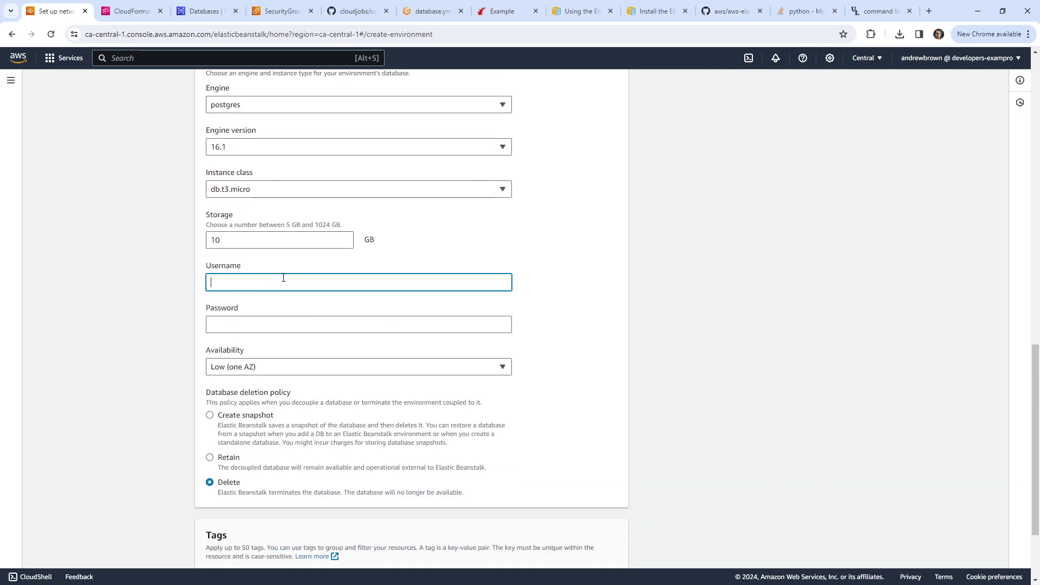
pyautogui.write('postgres')
pyautogui.press('Tab')
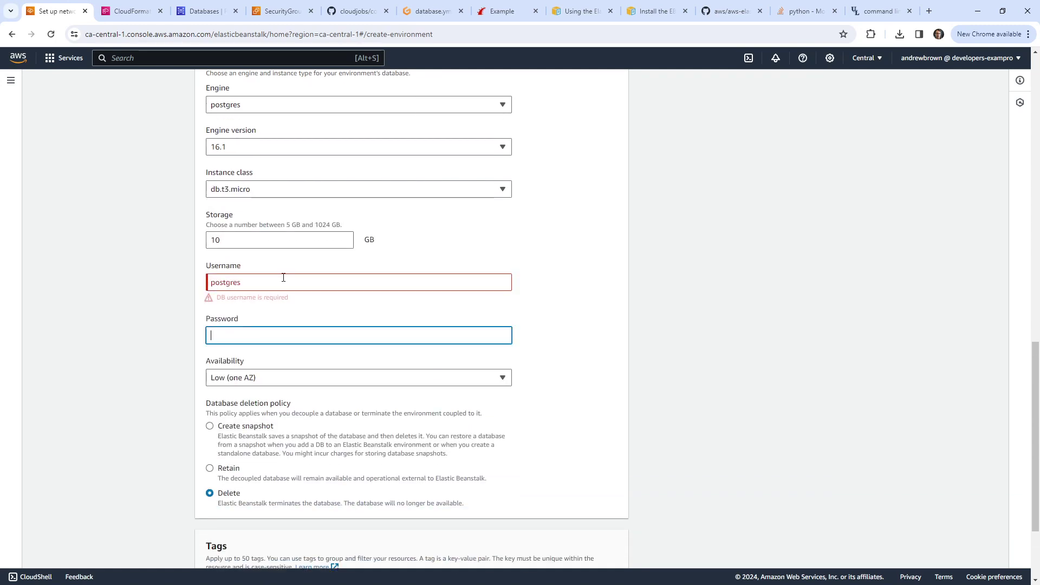
pyautogui.write('pas')
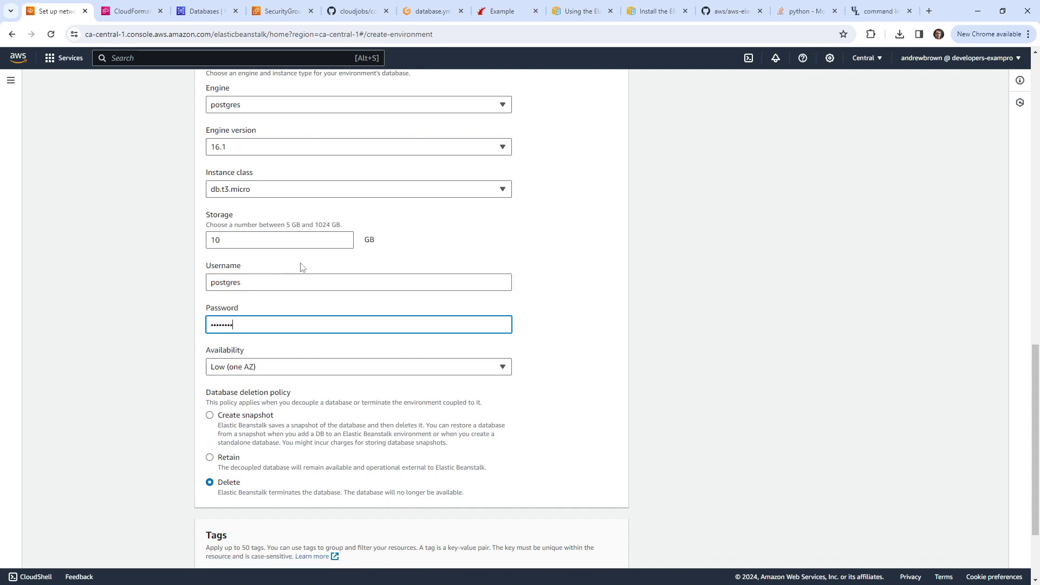
pyautogui.write('sword')
pyautogui.click(166, 394)
pyautogui.scroll(-2, 274, 283)
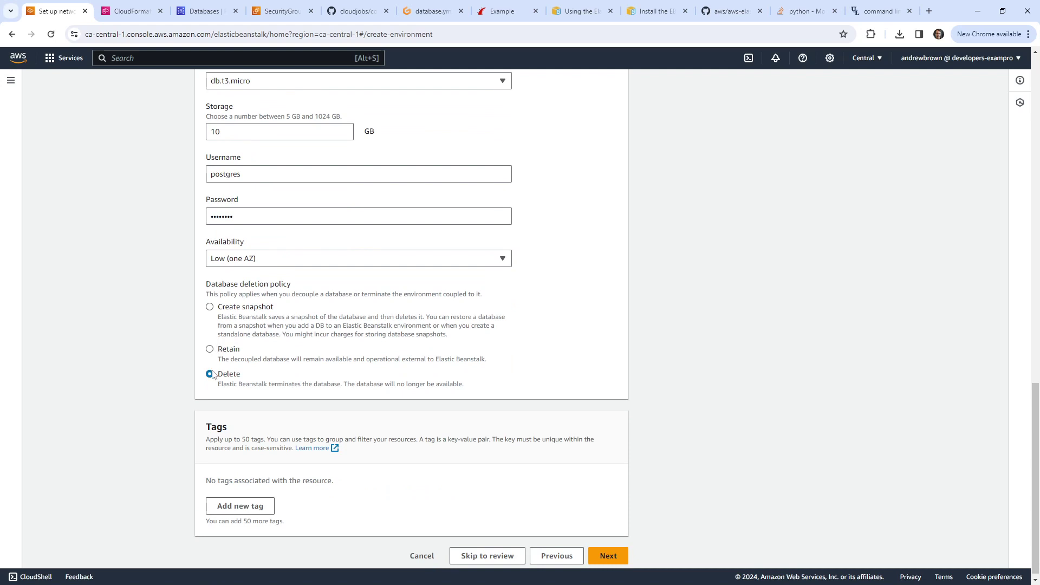
pyautogui.scroll(-1, 550, 517)
pyautogui.click(607, 550)
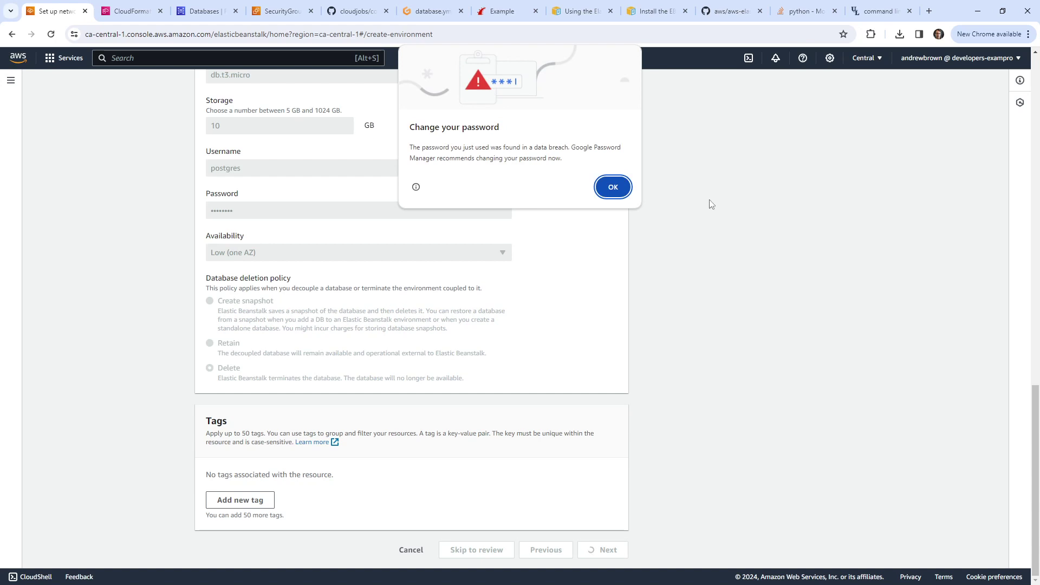
pyautogui.click(612, 187)
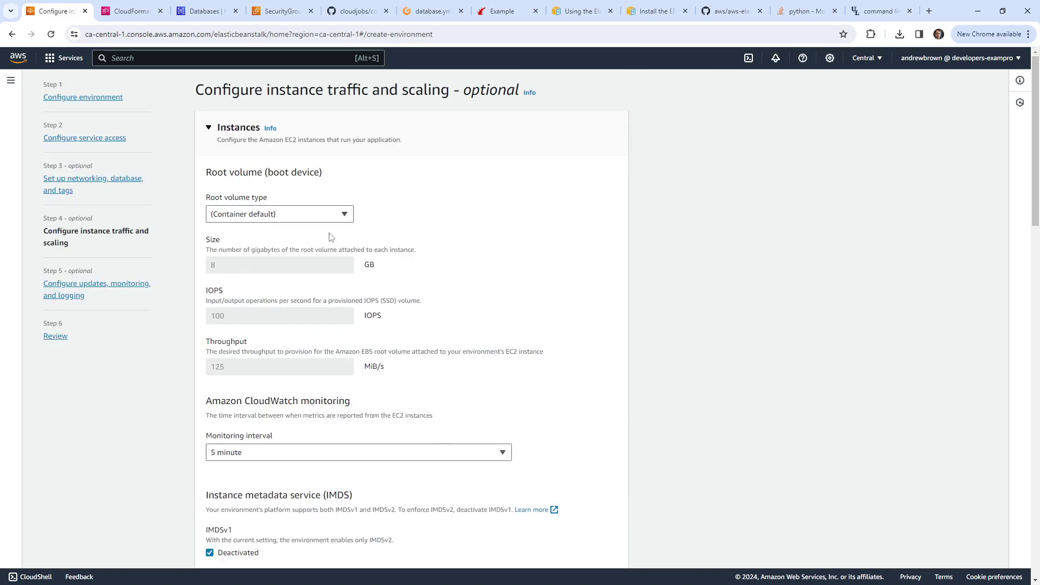
# Step: Attach the myebsg and default security groups to the instances
pyautogui.scroll(-1, 356, 375)
pyautogui.scroll(-5, 356, 375)
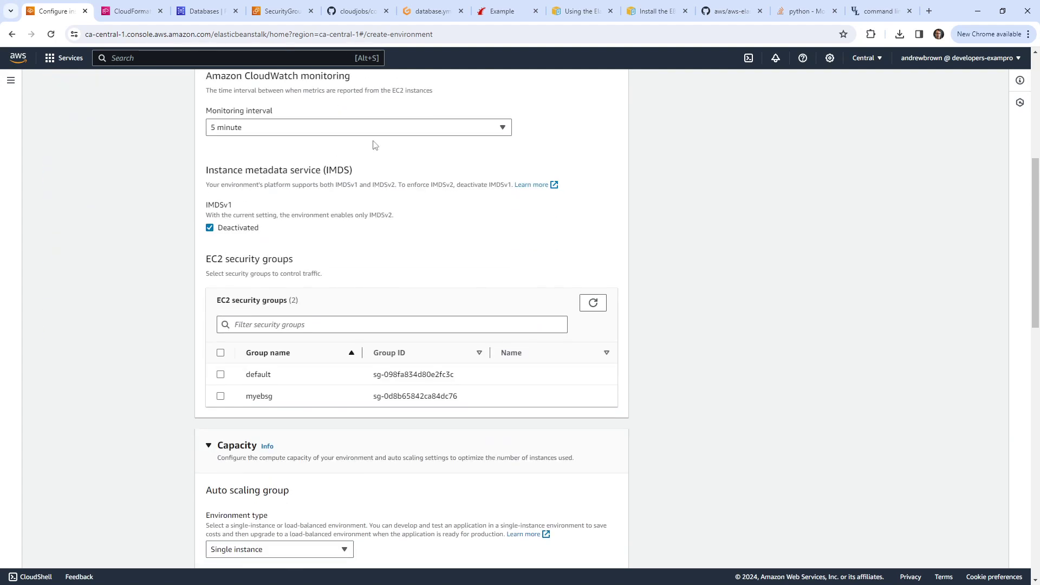
pyautogui.click(220, 396)
pyautogui.scroll(-4, 176, 314)
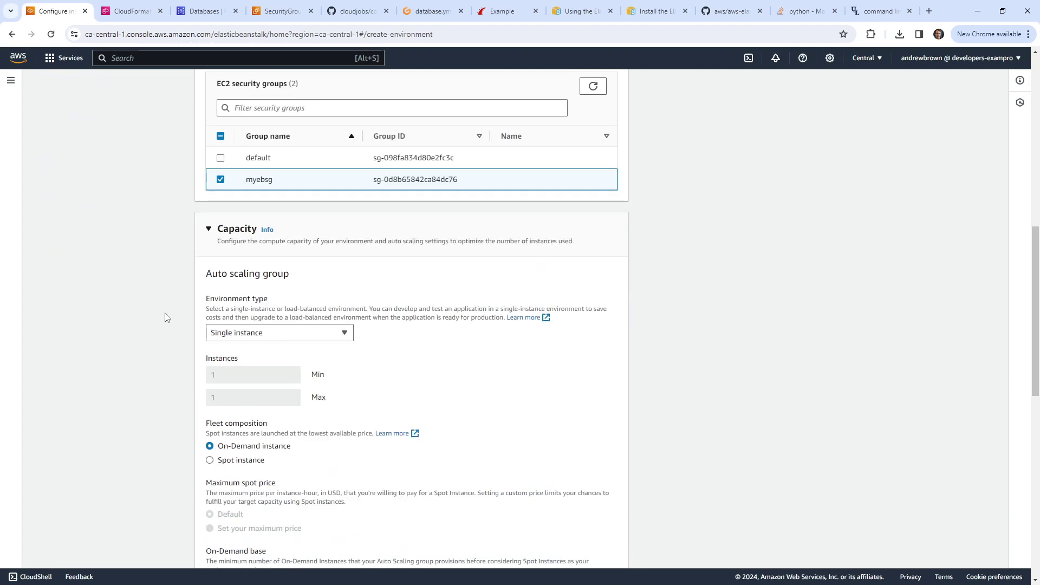
pyautogui.scroll(2, 282, 324)
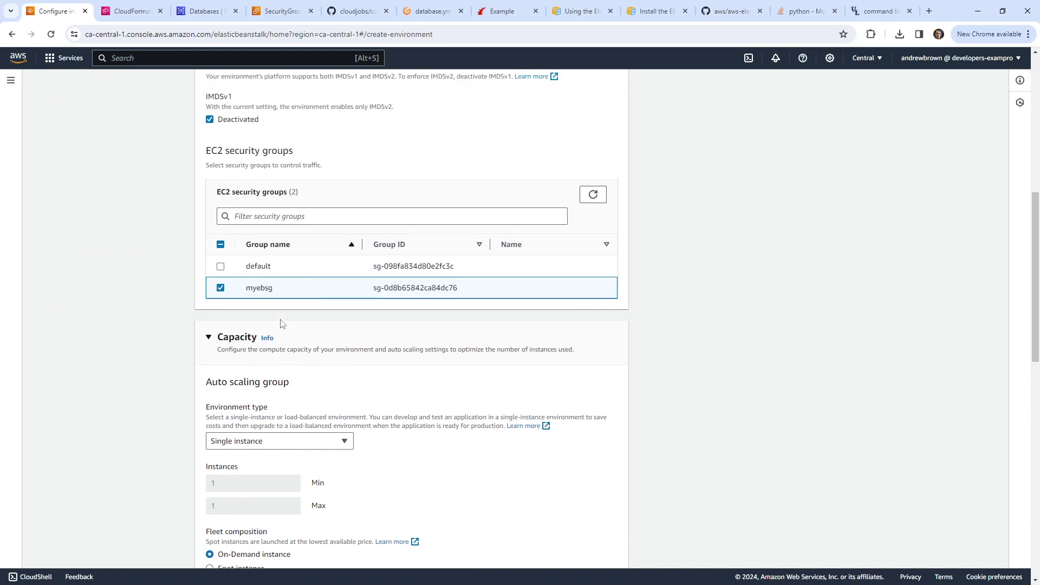
pyautogui.click(220, 267)
pyautogui.scroll(-4, 123, 336)
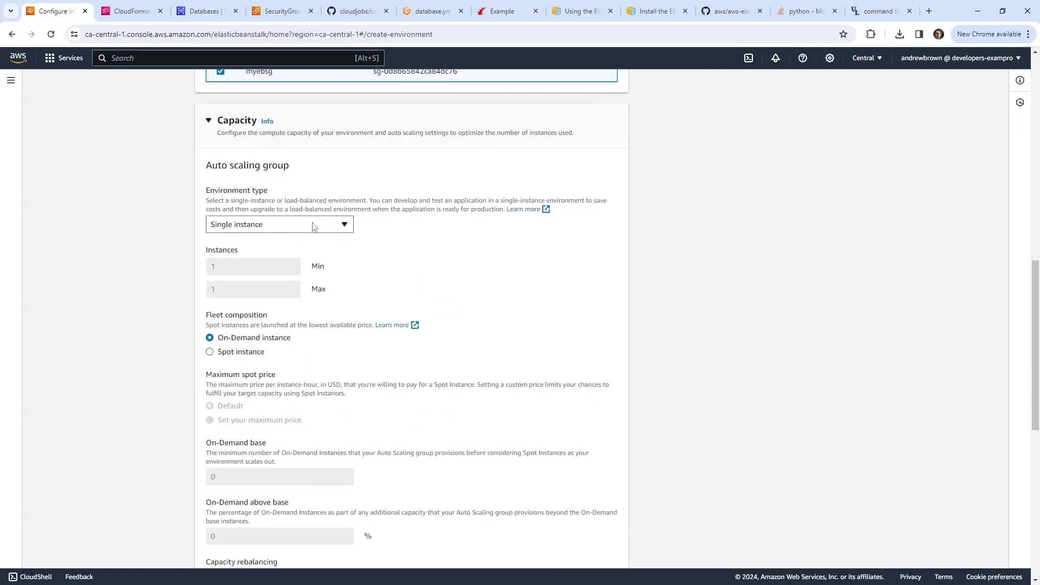
pyautogui.scroll(-7, 163, 227)
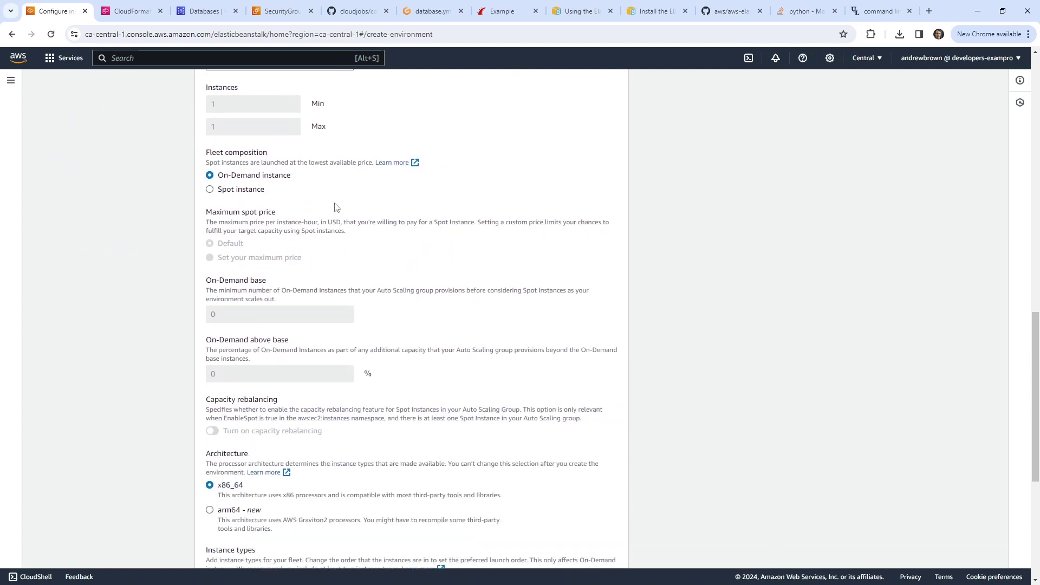
pyautogui.scroll(-2, 172, 323)
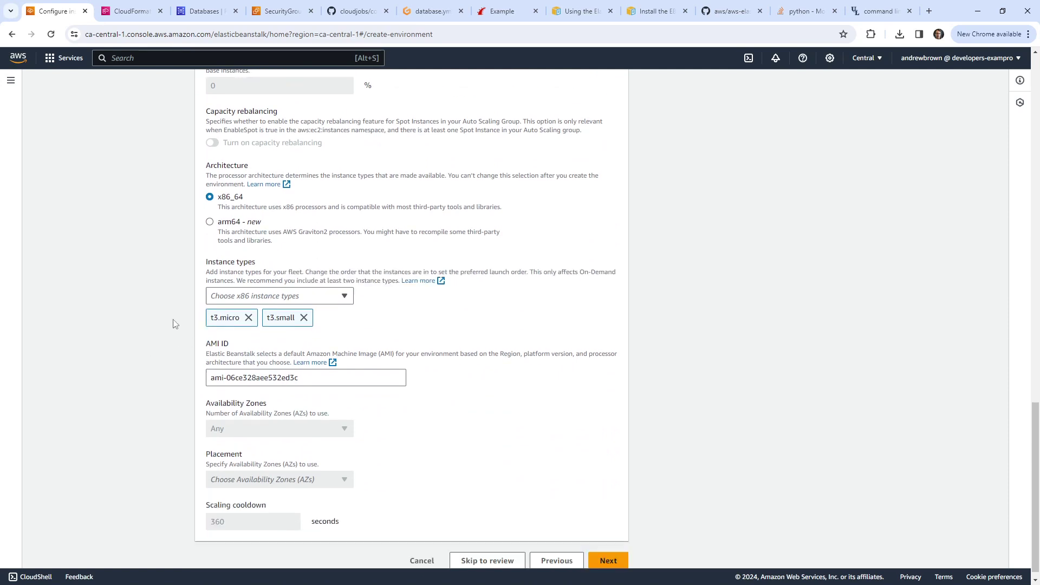
# Step: Replace the preset t3.micro and t3.small instance types with t3.medium
pyautogui.click(249, 307)
pyautogui.click(248, 307)
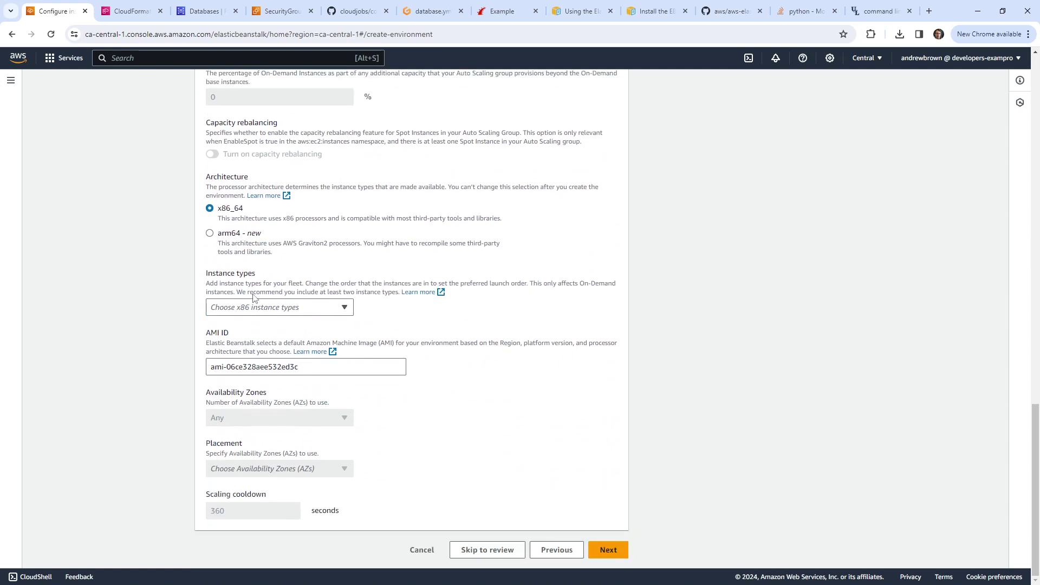
pyautogui.click(255, 307)
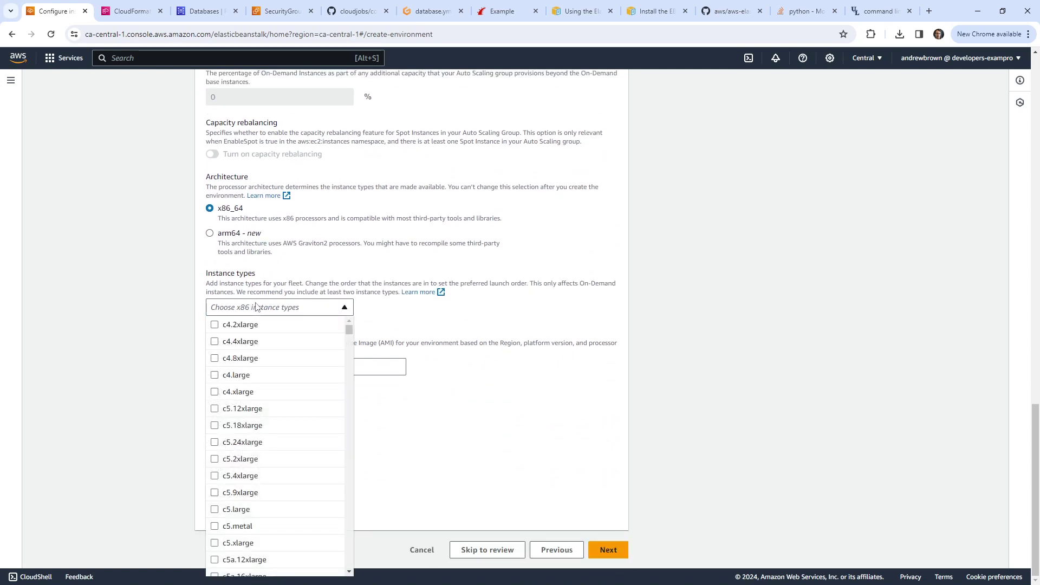
pyautogui.scroll(-15, 281, 474)
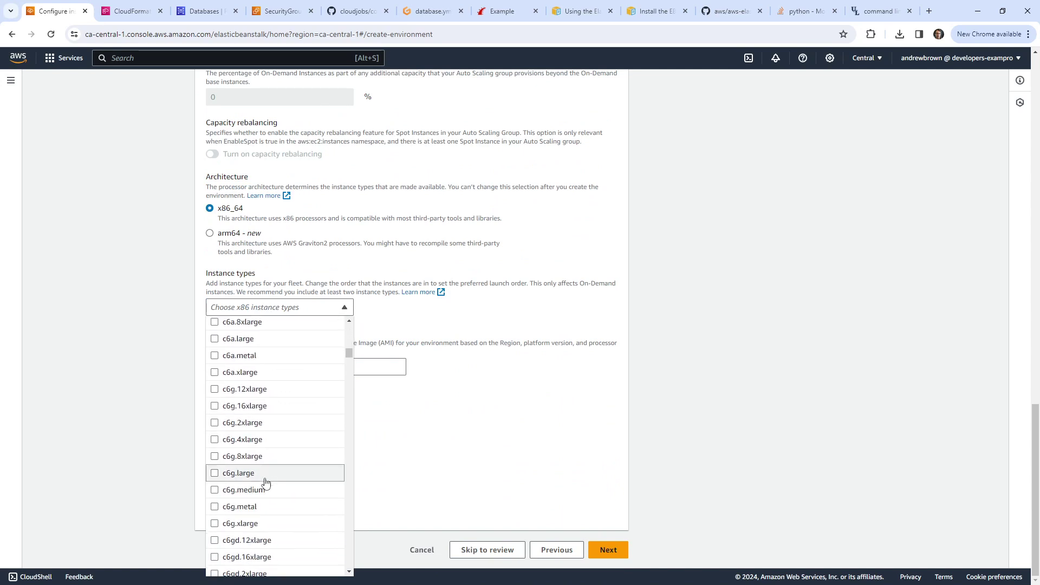
pyautogui.scroll(-15, 265, 482)
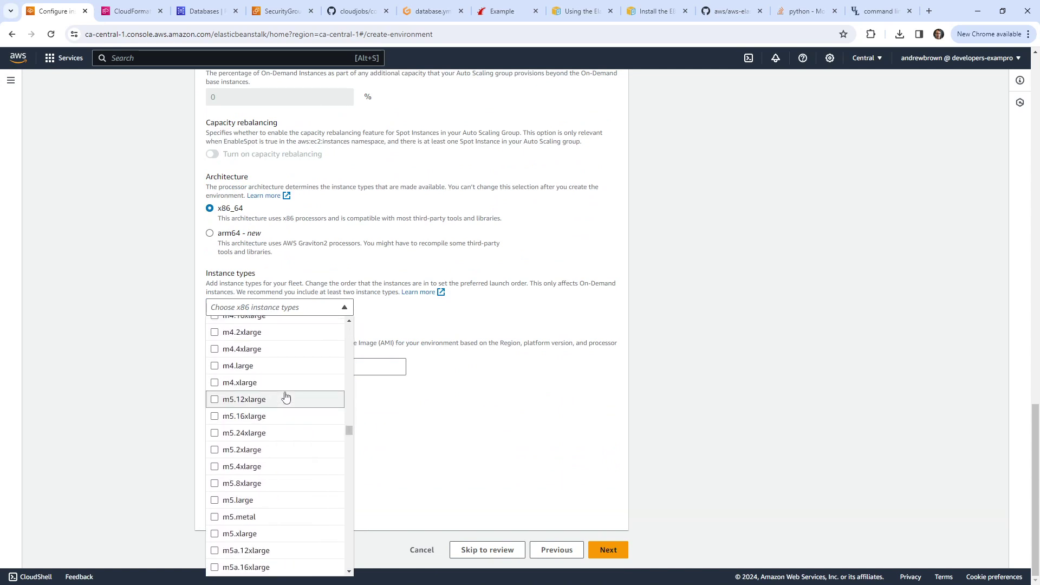
pyautogui.scroll(-15, 282, 401)
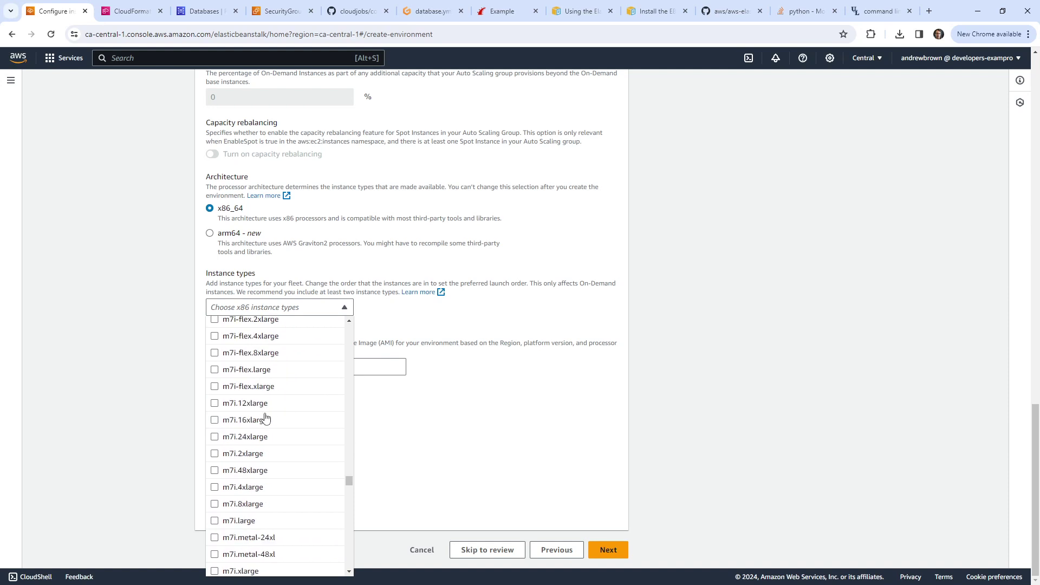
pyautogui.scroll(-3, 264, 422)
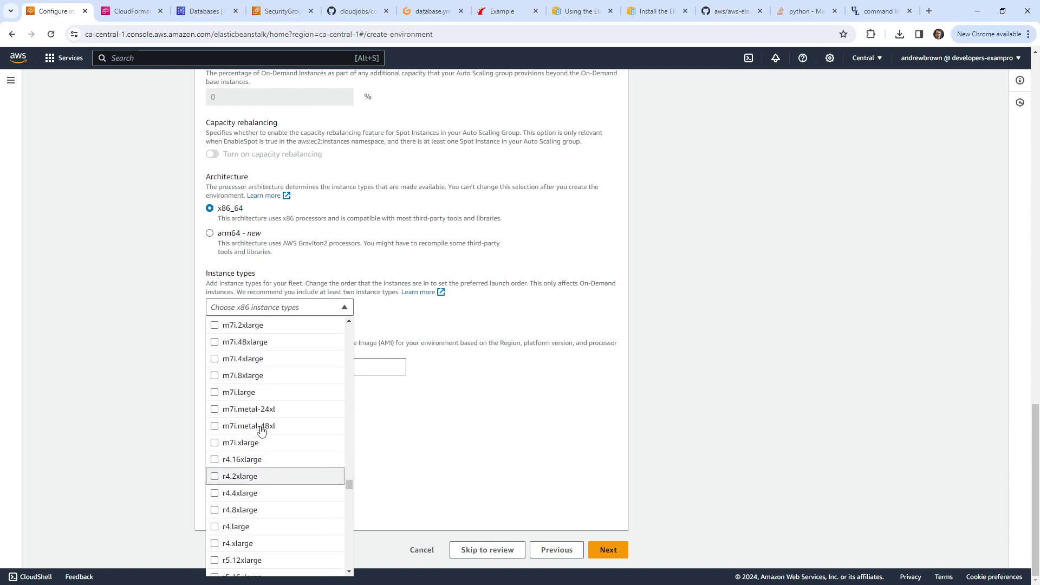
pyautogui.scroll(15, 260, 428)
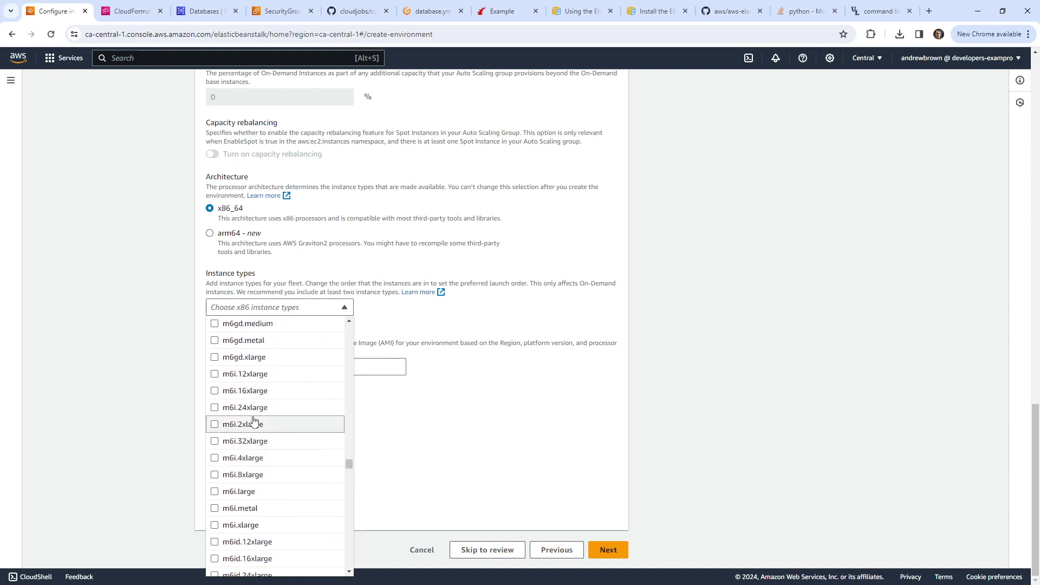
pyautogui.scroll(15, 249, 427)
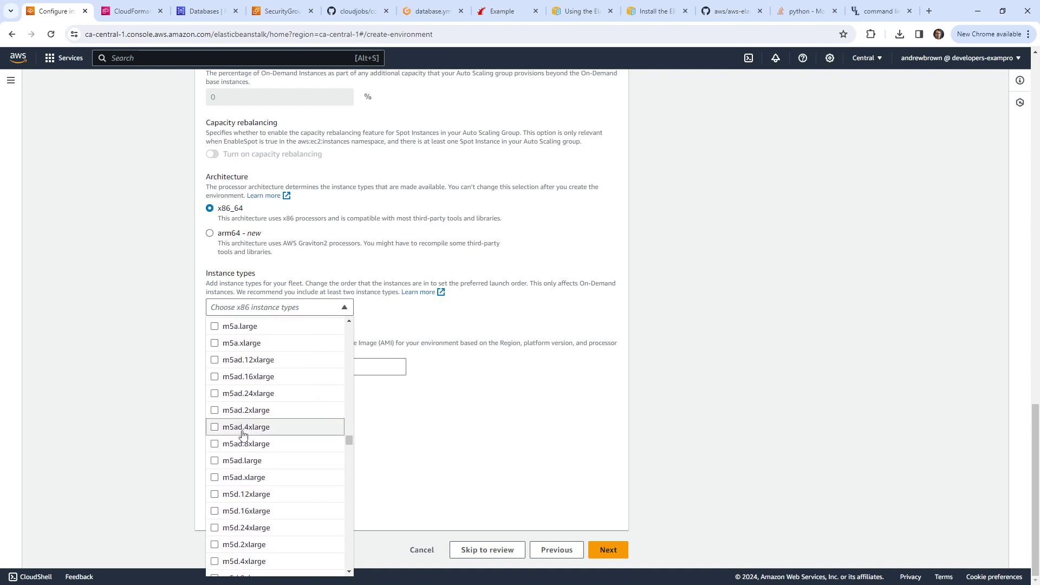
pyautogui.scroll(-20, 249, 434)
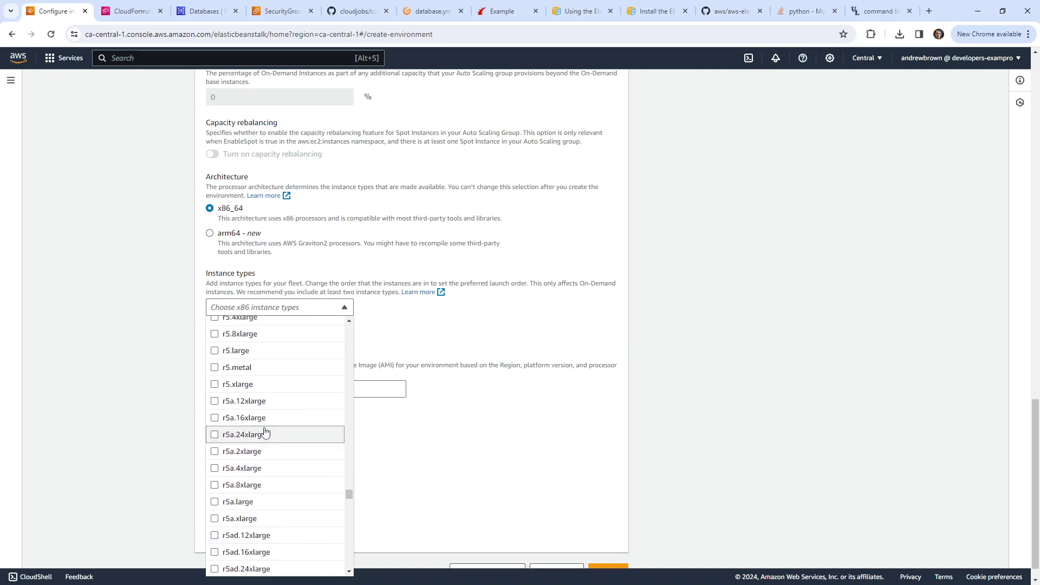
pyautogui.scroll(-20, 257, 439)
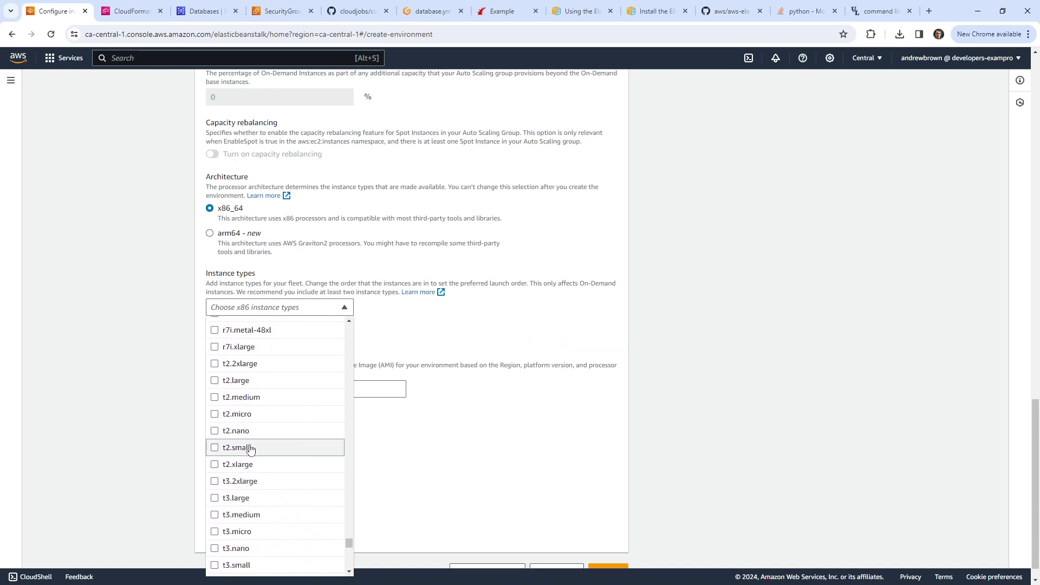
pyautogui.click(215, 515)
pyautogui.click(634, 369)
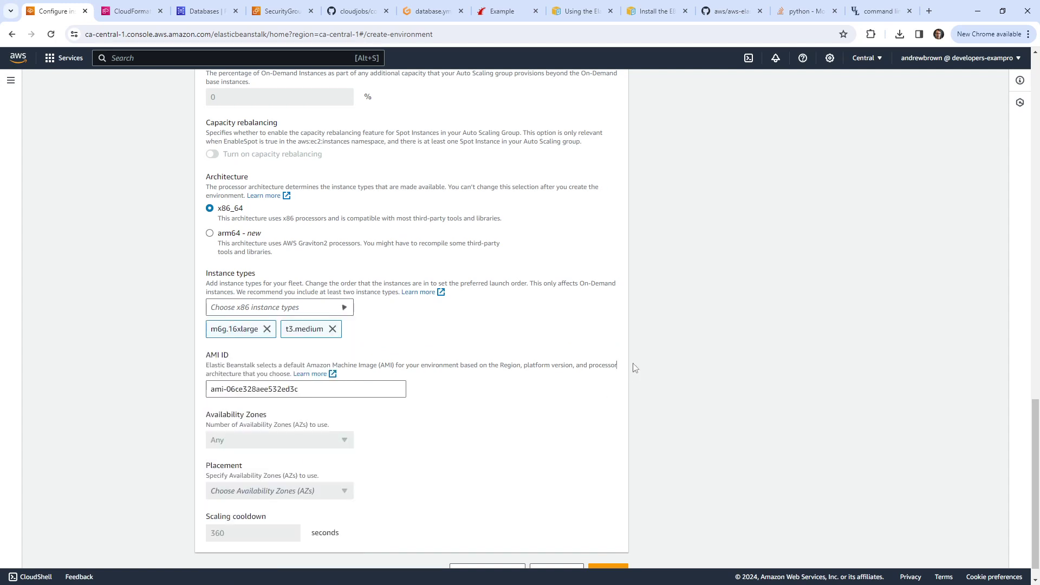
# Step: Remove m6g.16xlarge to resolve the architecture mismatch error and continue
pyautogui.scroll(-1, 433, 477)
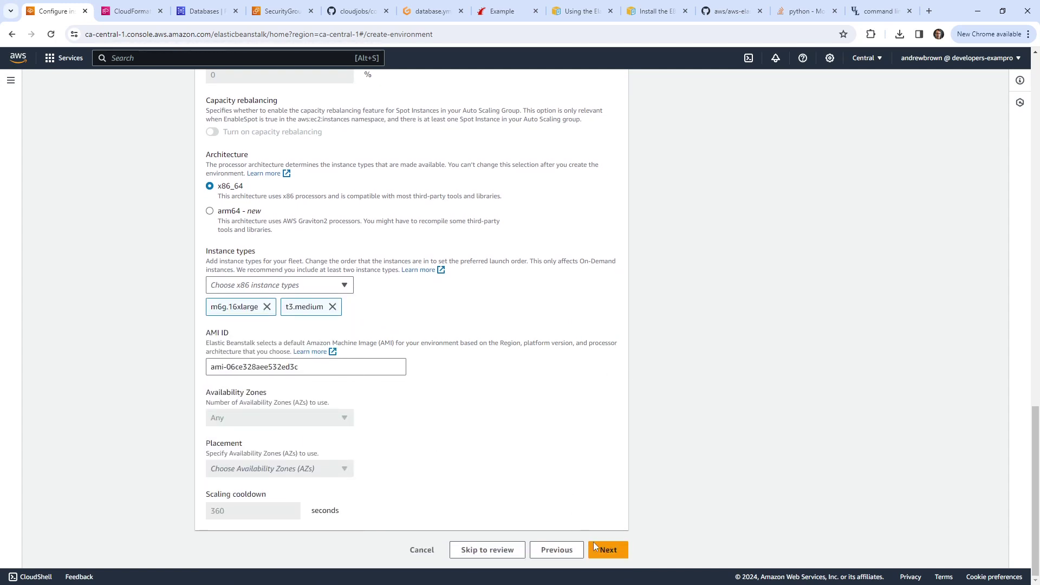
pyautogui.click(596, 548)
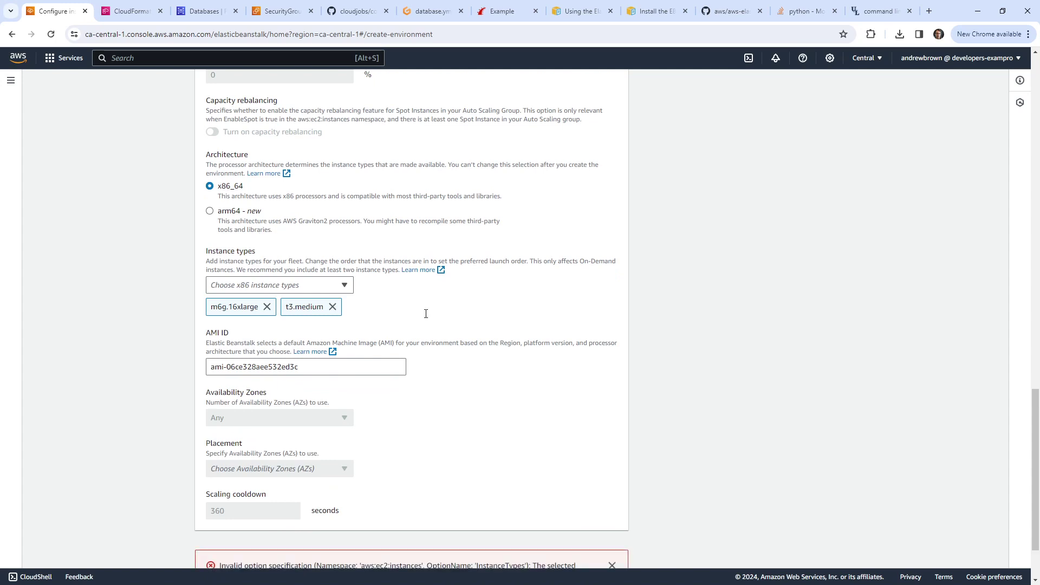
pyautogui.scroll(-2, 439, 330)
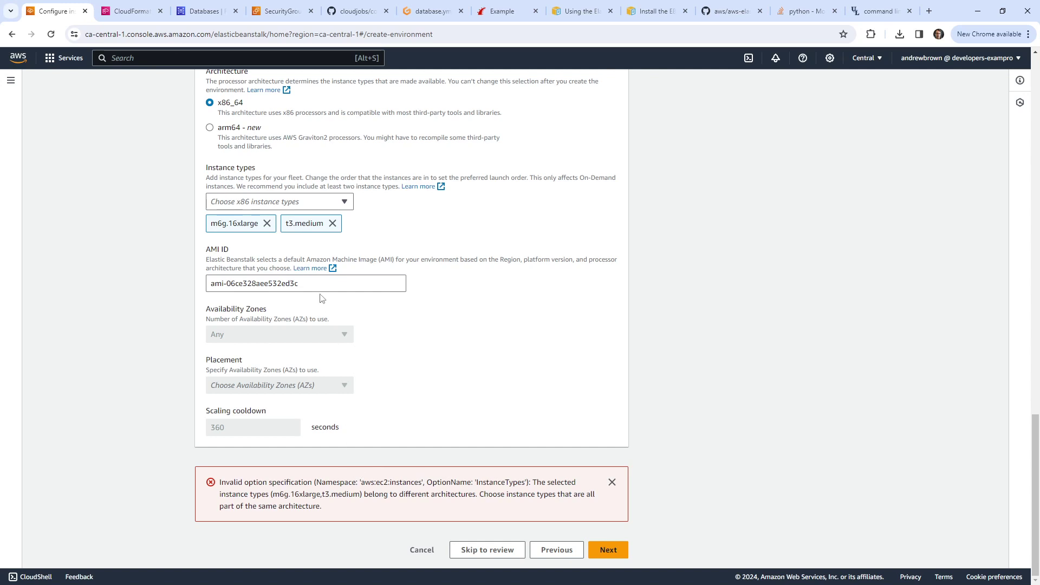
pyautogui.click(267, 224)
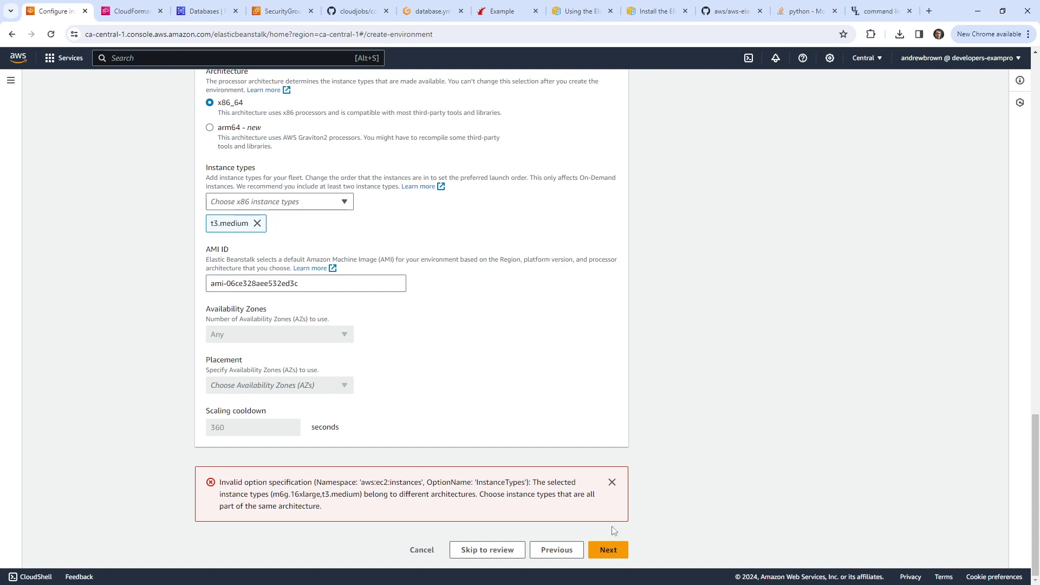
pyautogui.click(602, 548)
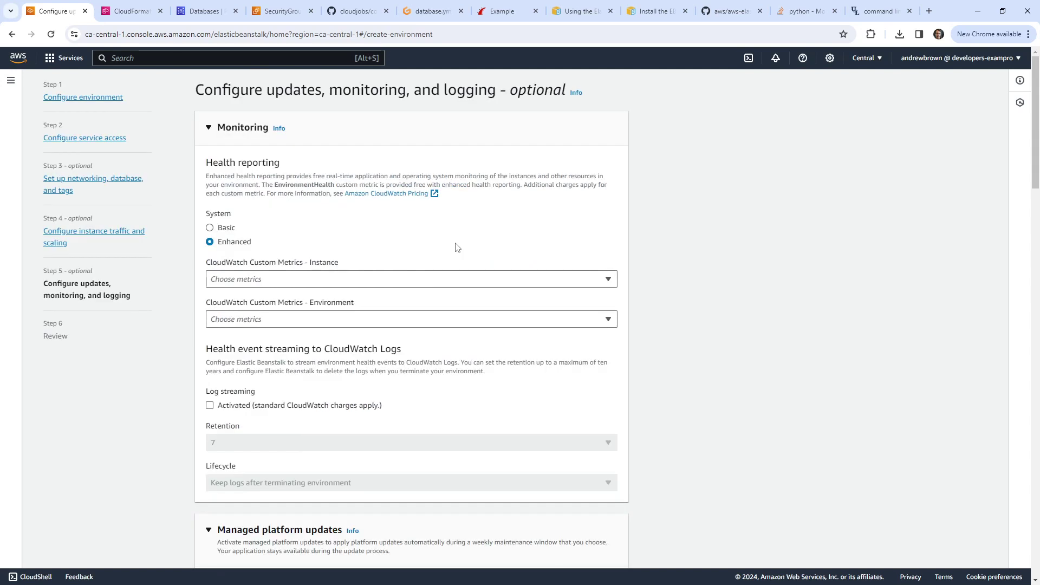
# Step: Set health reporting to Basic, deactivate managed platform updates, and dismiss the instance type error
pyautogui.click(210, 228)
pyautogui.scroll(-3, 187, 266)
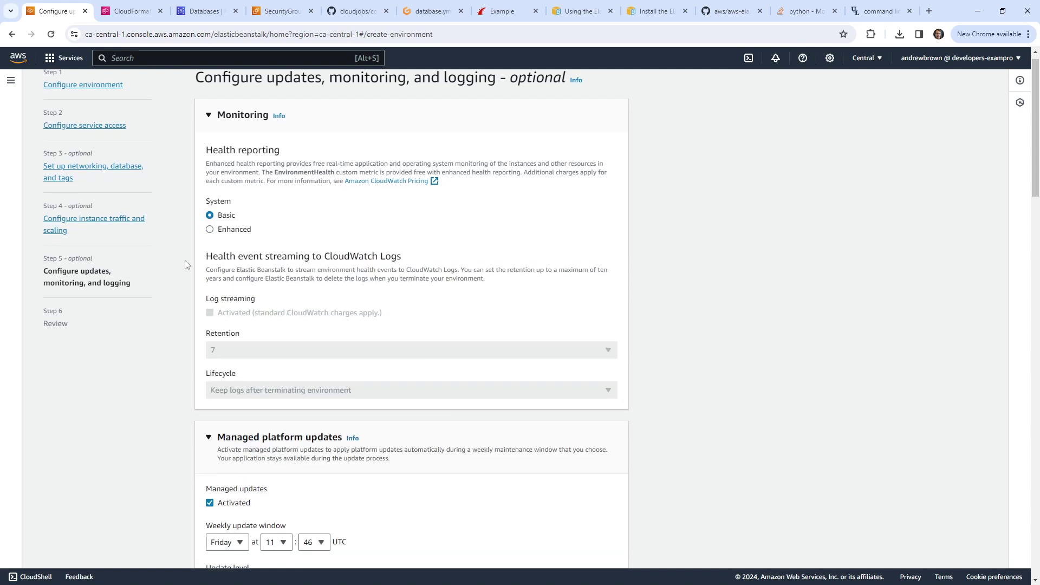
pyautogui.click(209, 353)
pyautogui.scroll(-8, 157, 293)
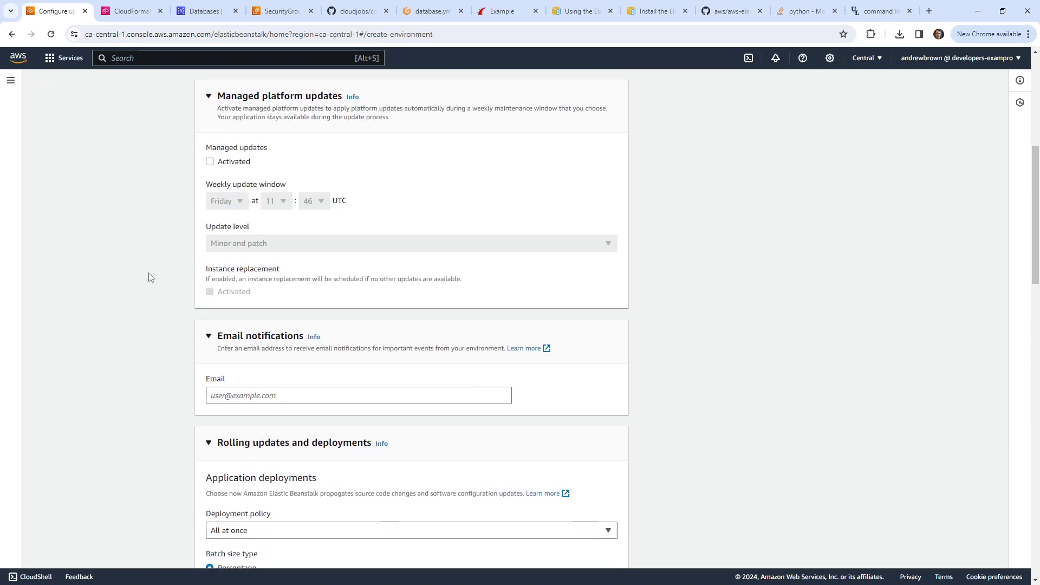
pyautogui.scroll(-5, 182, 304)
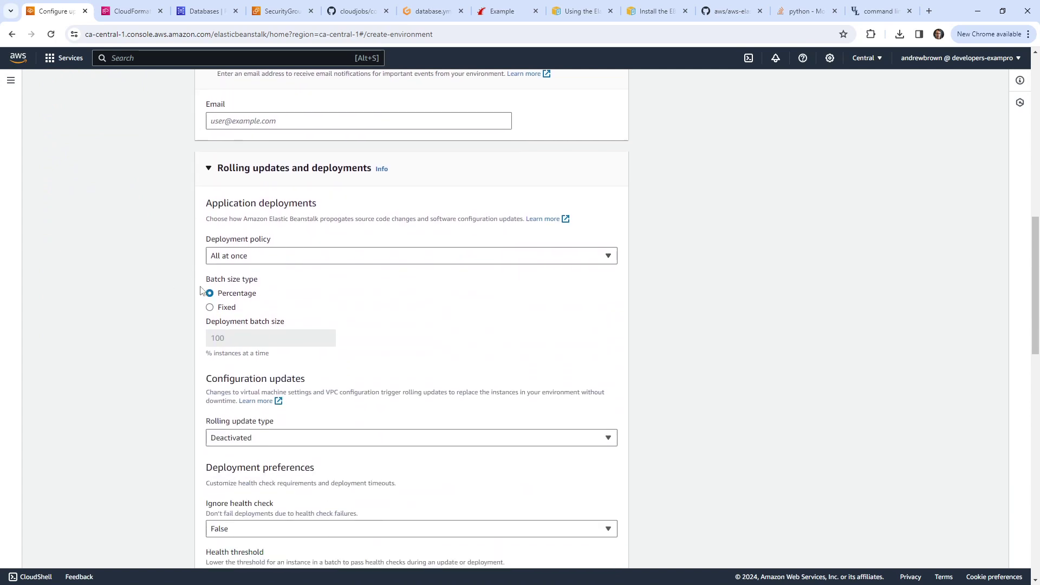
pyautogui.scroll(-2, 217, 293)
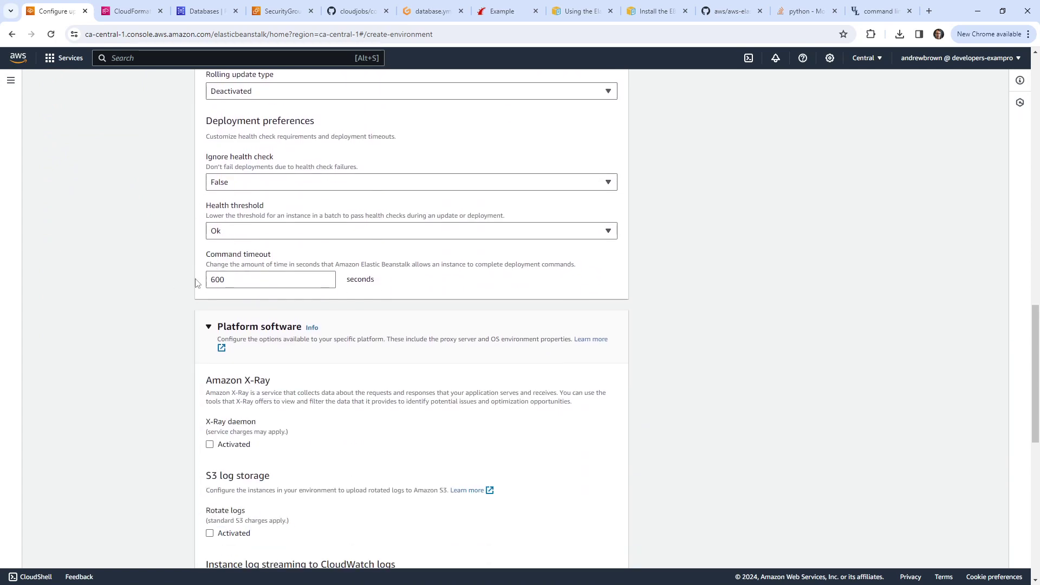
pyautogui.scroll(-10, 174, 302)
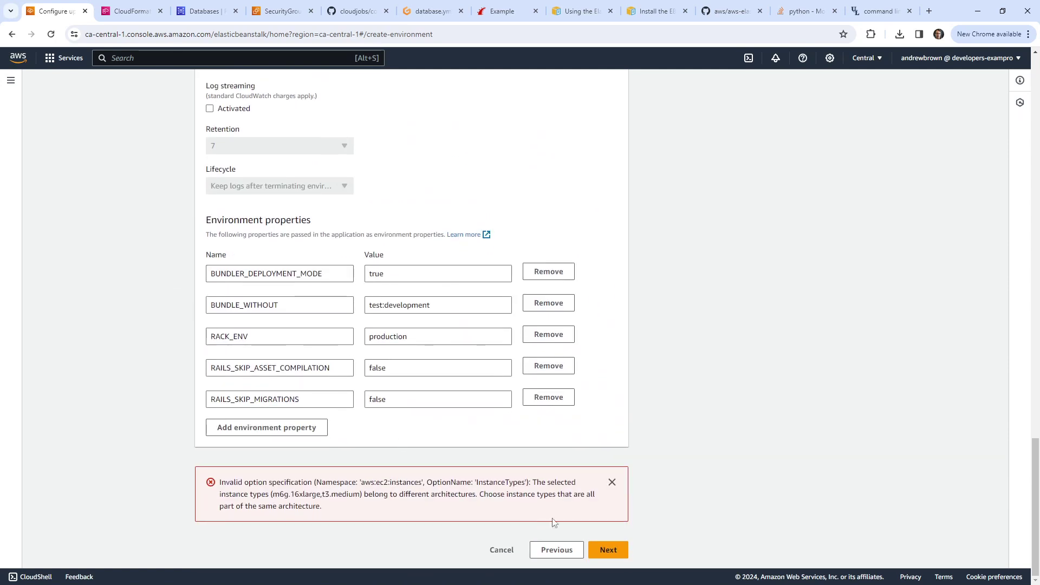
pyautogui.click(602, 550)
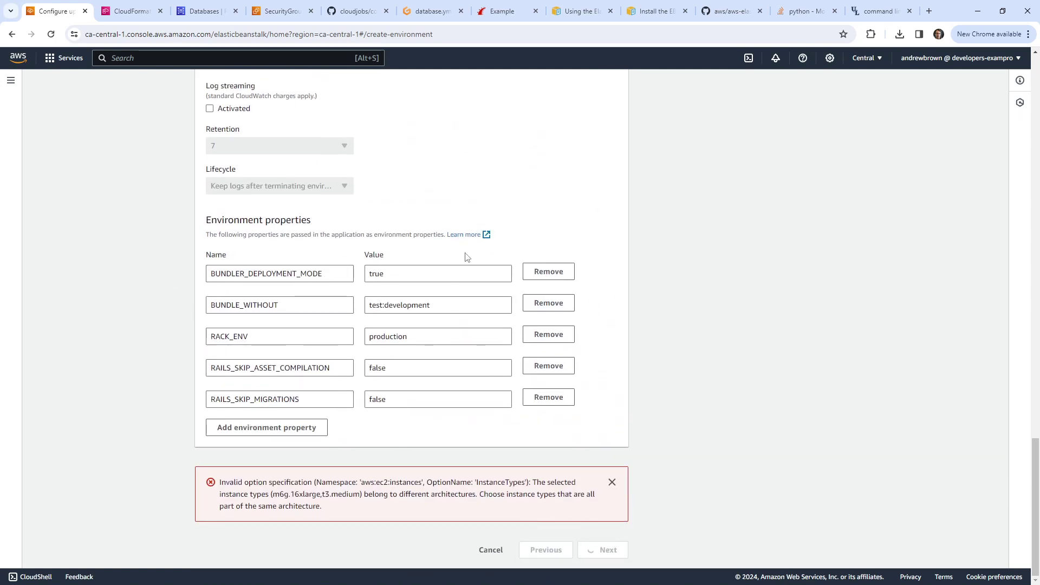
pyautogui.click(612, 482)
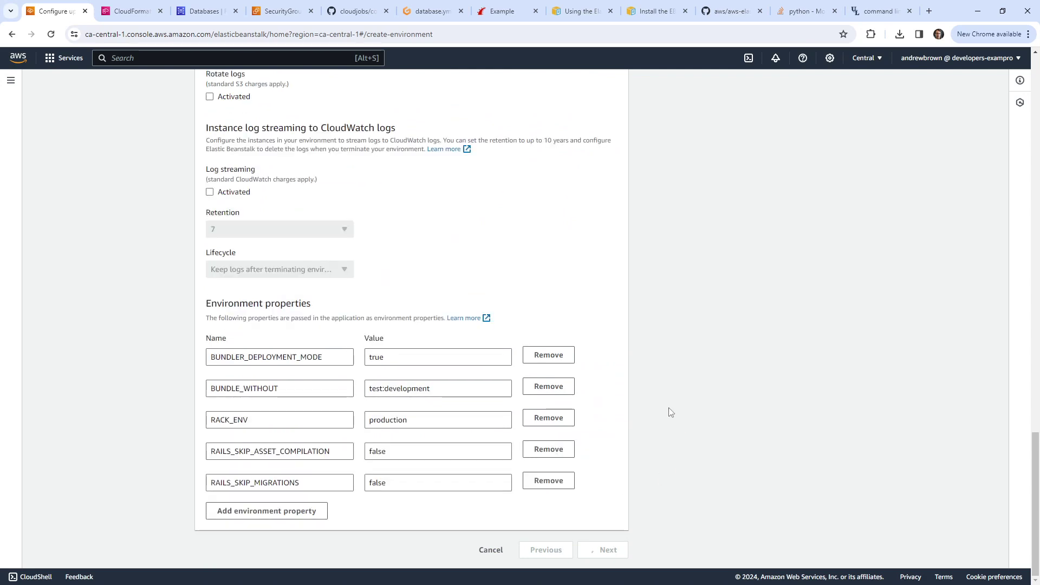
pyautogui.scroll(20, 551, 328)
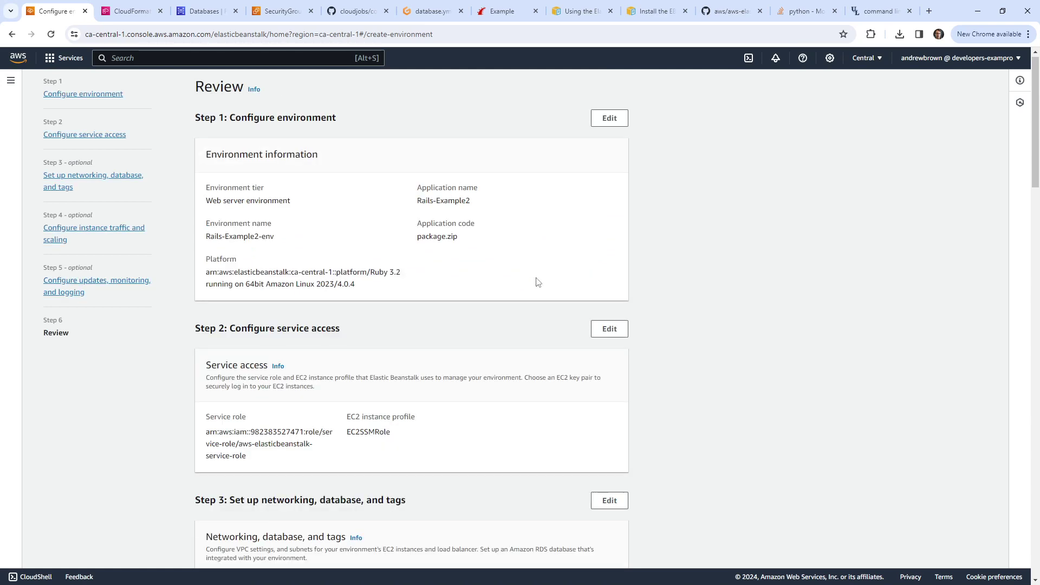
# Step: Submit Rails-Example2-env for creation, refresh its status, and switch to the CloudFormation stack
pyautogui.scroll(-20, 522, 163)
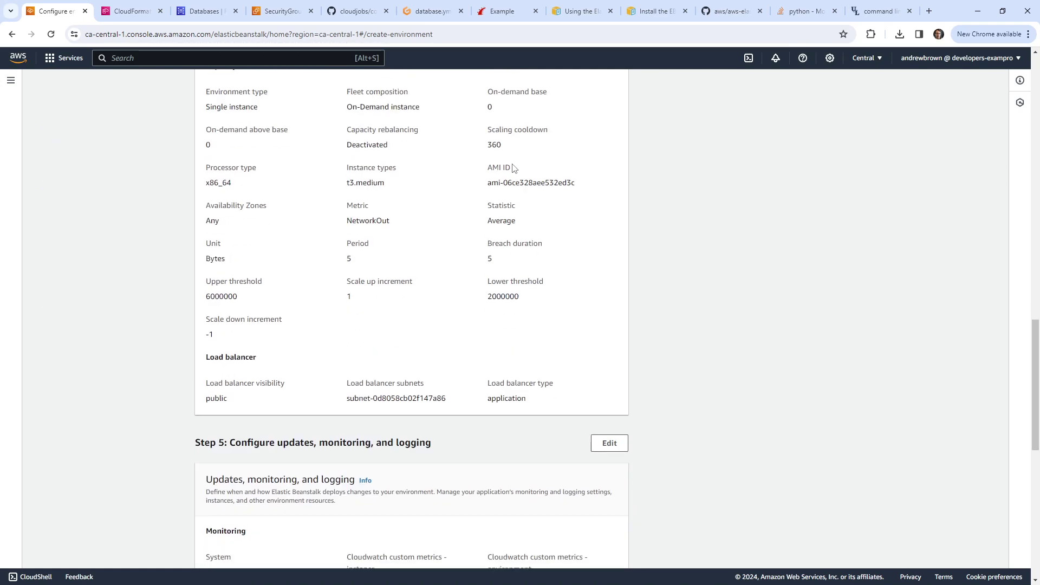
pyautogui.scroll(-4, 552, 170)
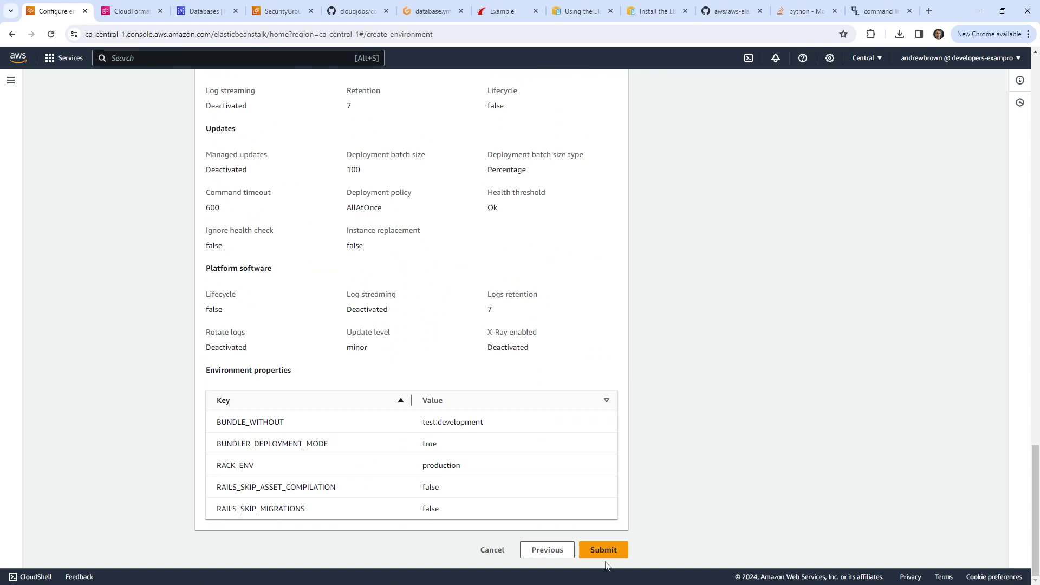
pyautogui.press('Return')
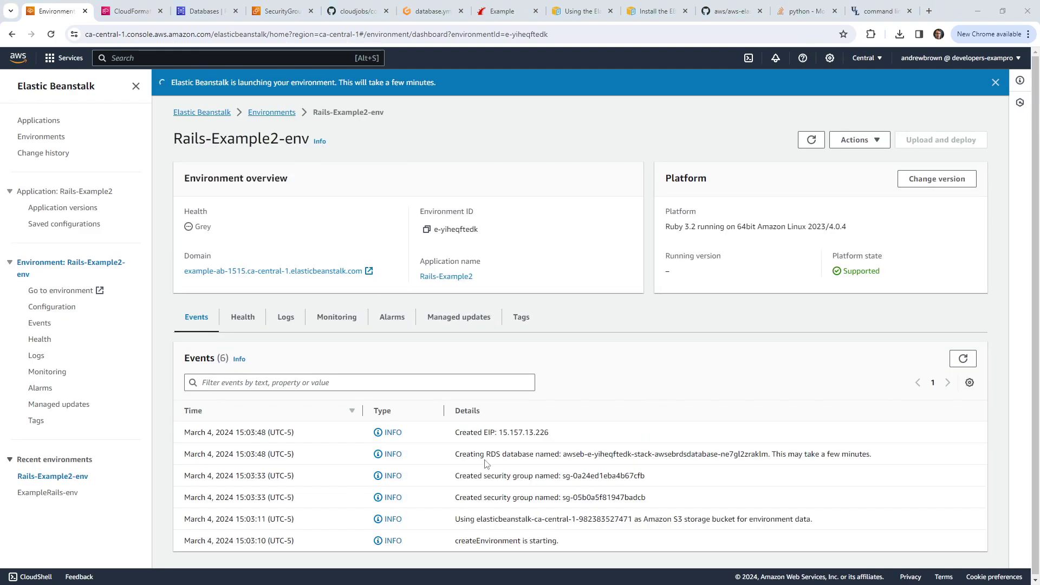
pyautogui.click(811, 140)
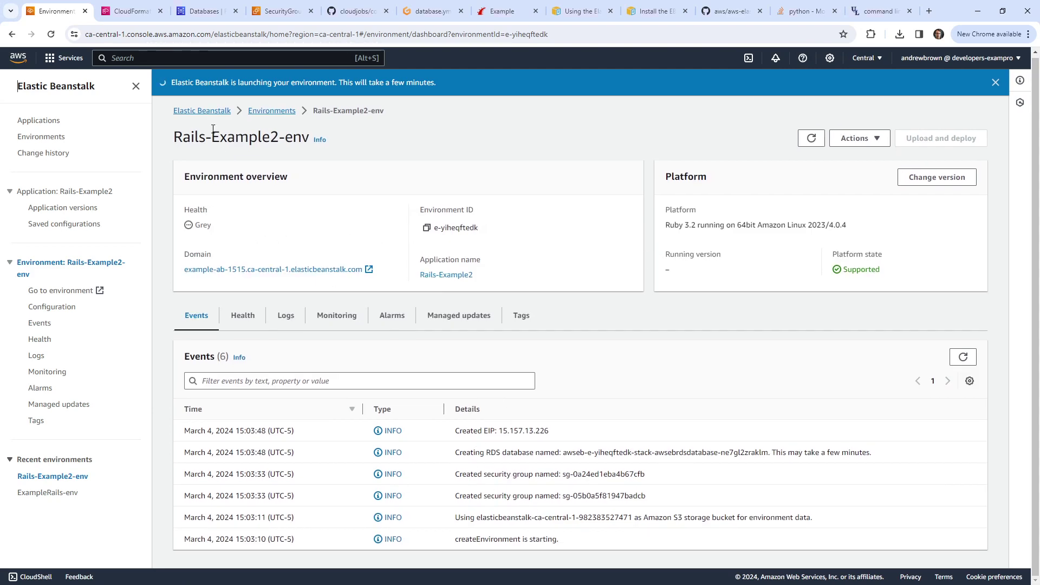
pyautogui.click(130, 11)
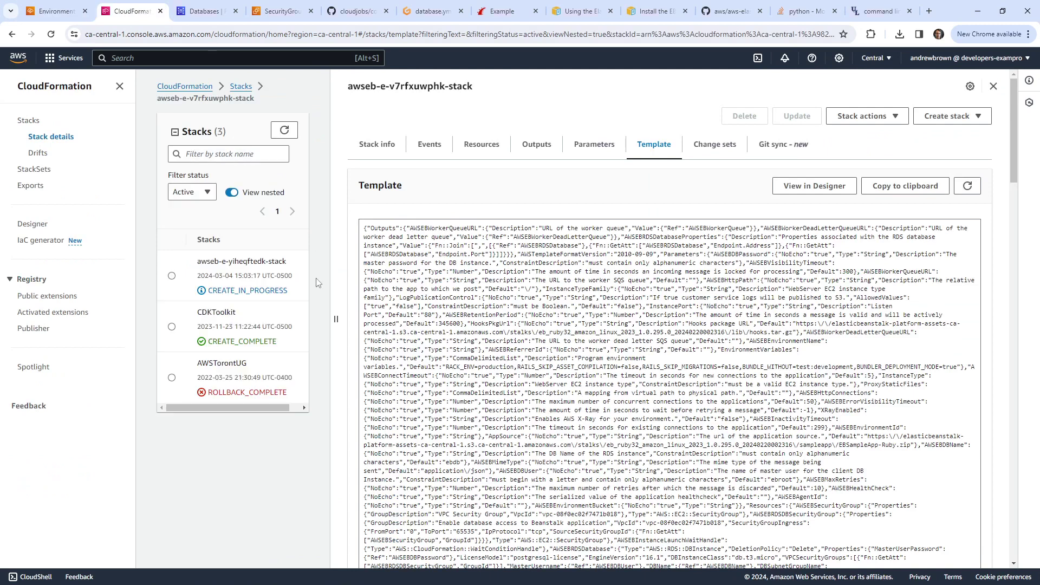
# Step: Open awseb-e-yiheqftedk-stack and review its events and created resources
pyautogui.click(172, 276)
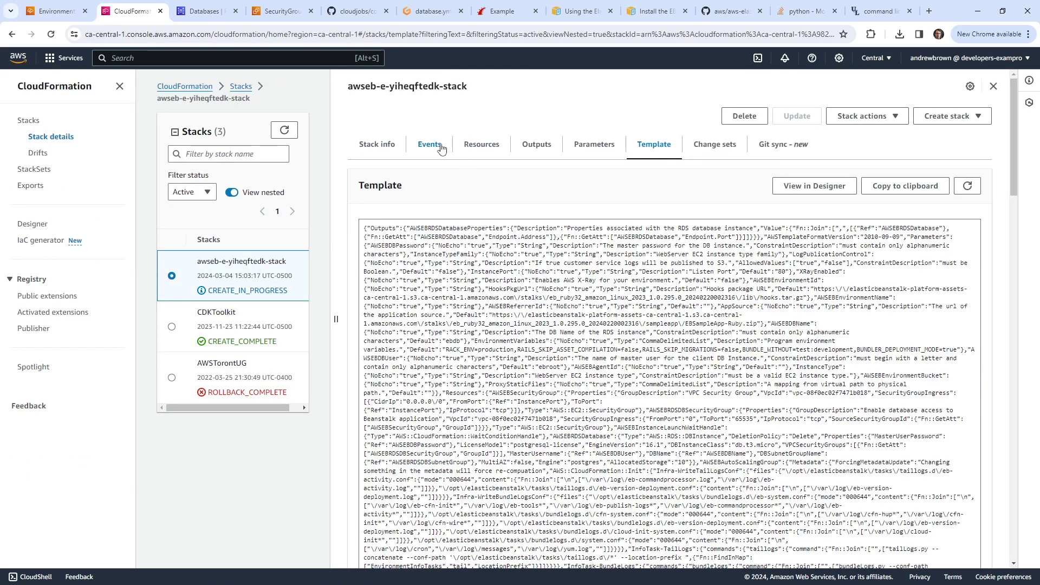
pyautogui.click(427, 145)
pyautogui.click(482, 145)
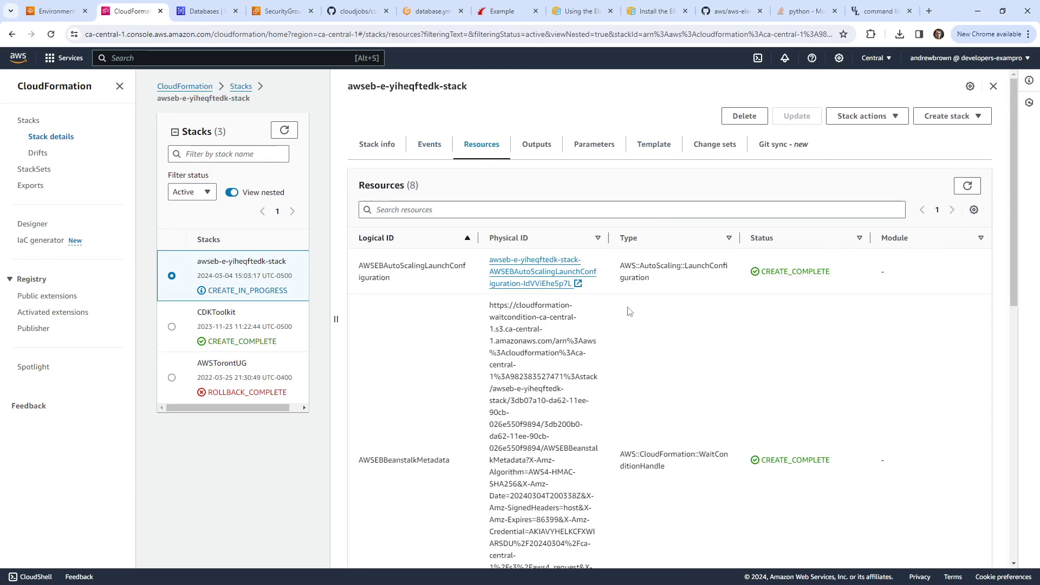
pyautogui.scroll(-10, 664, 330)
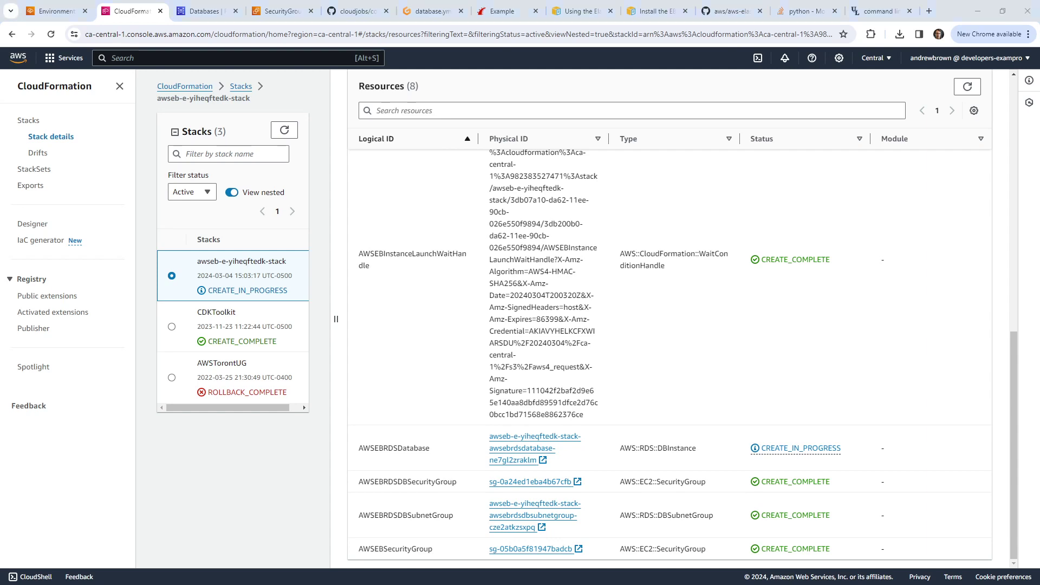
# Step: Refresh the stack and resource lists, check the RDS database, and return to Elastic Beanstalk
pyautogui.click(284, 130)
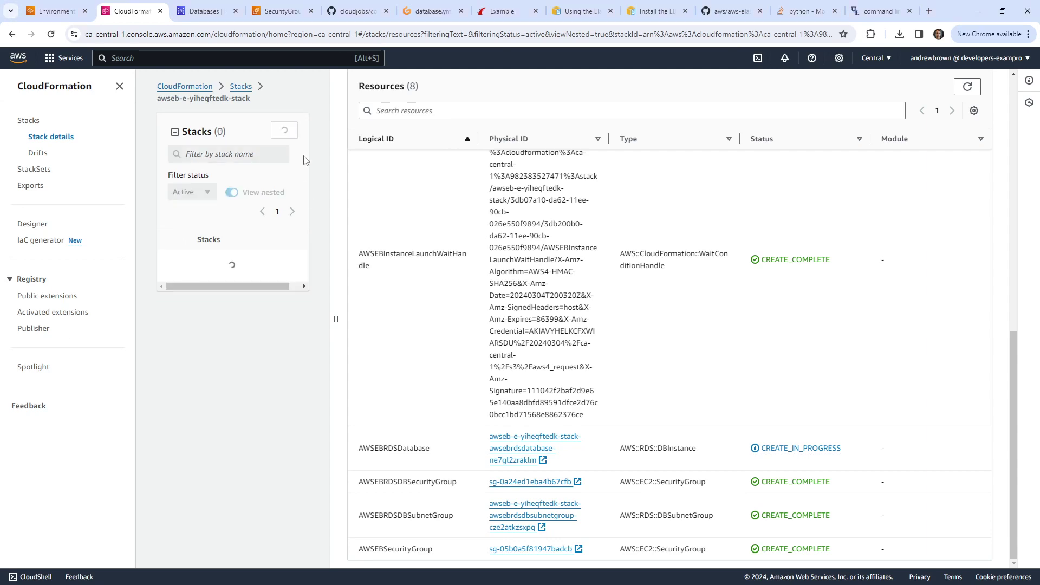
pyautogui.scroll(2, 480, 251)
pyautogui.scroll(3, 480, 251)
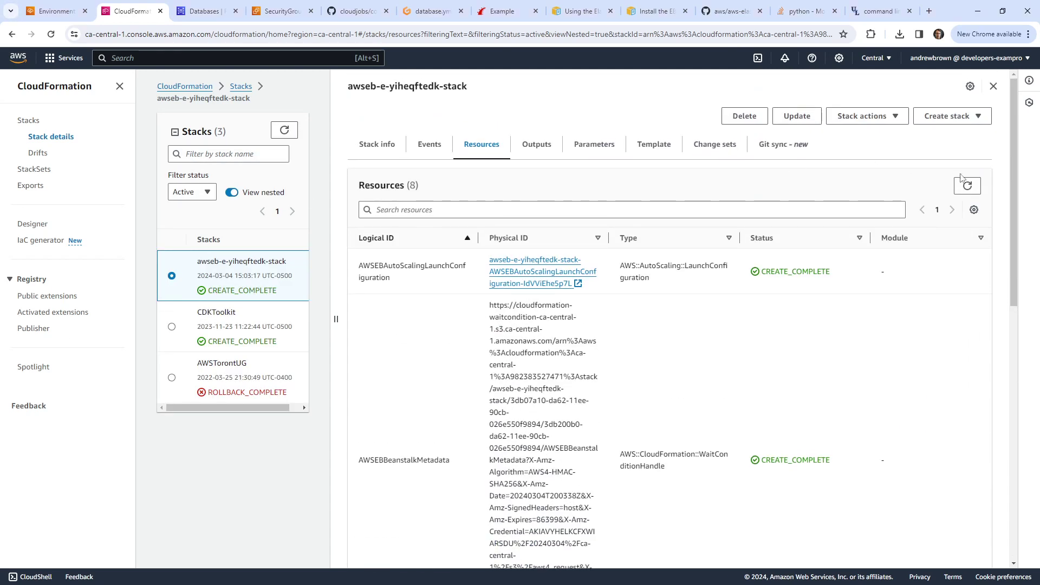
pyautogui.click(967, 186)
pyautogui.scroll(-10, 802, 244)
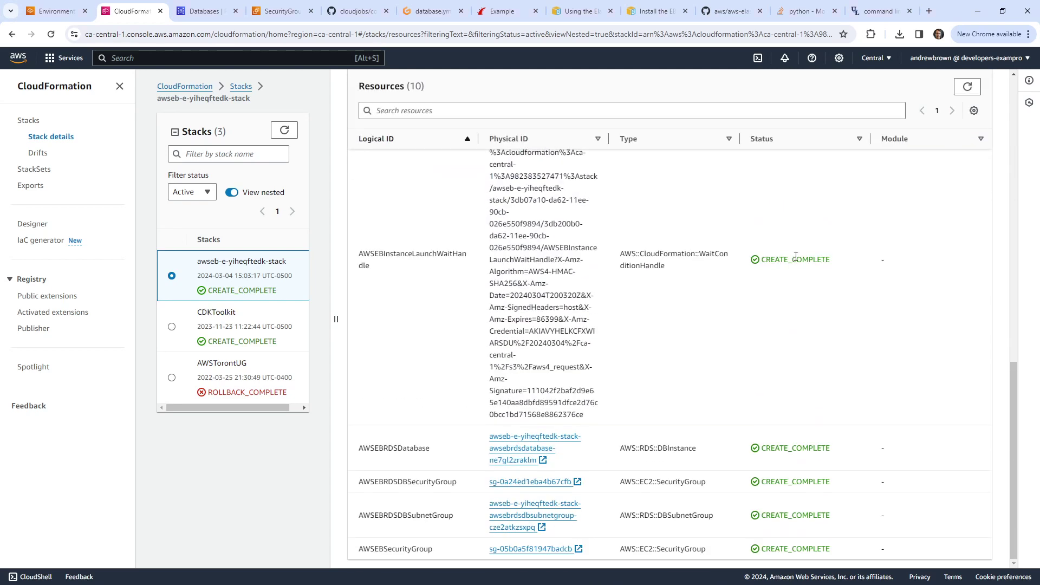
pyautogui.scroll(10, 776, 282)
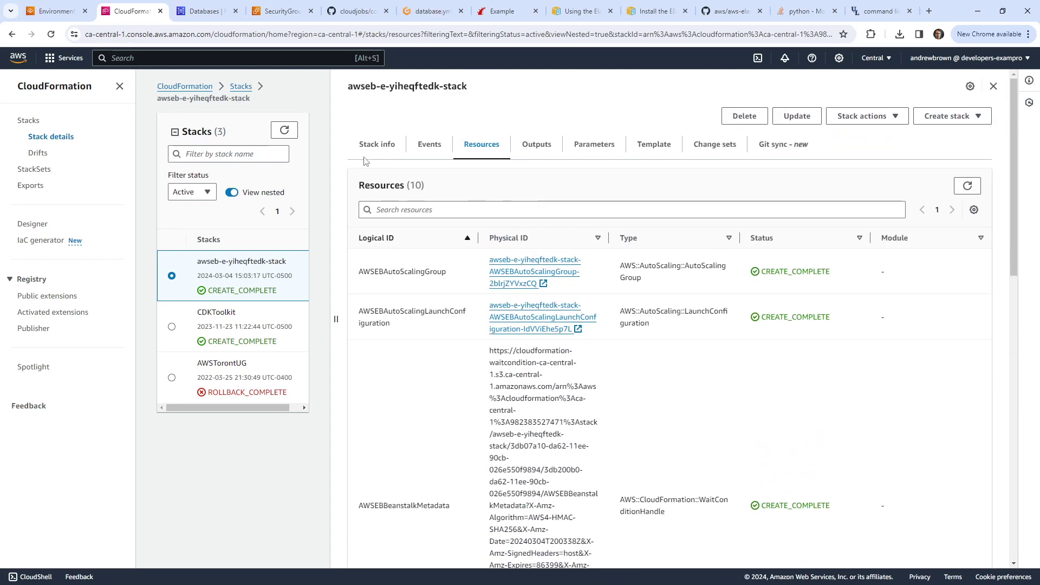
pyautogui.click(209, 19)
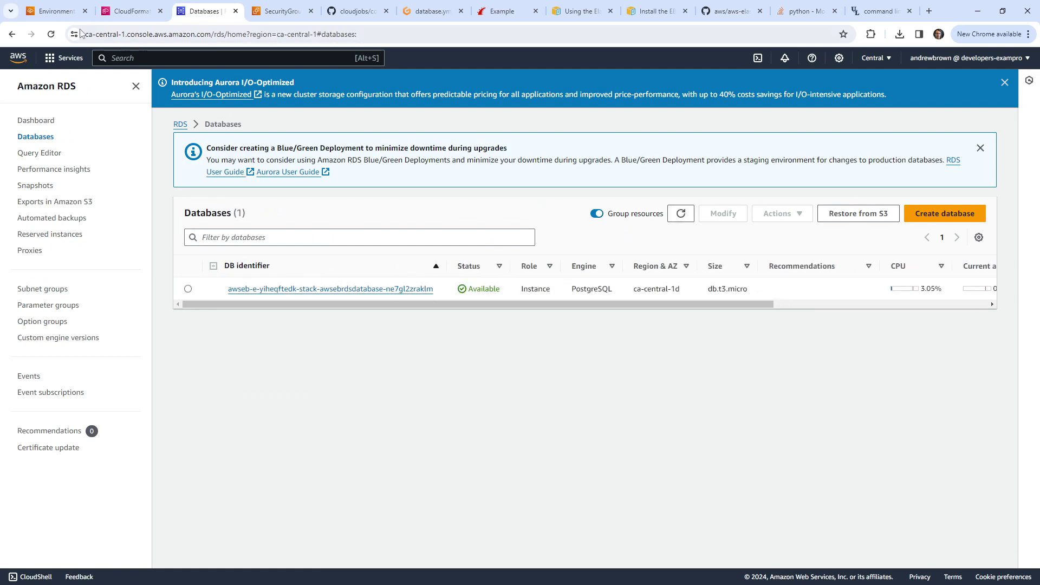
pyautogui.click(59, 12)
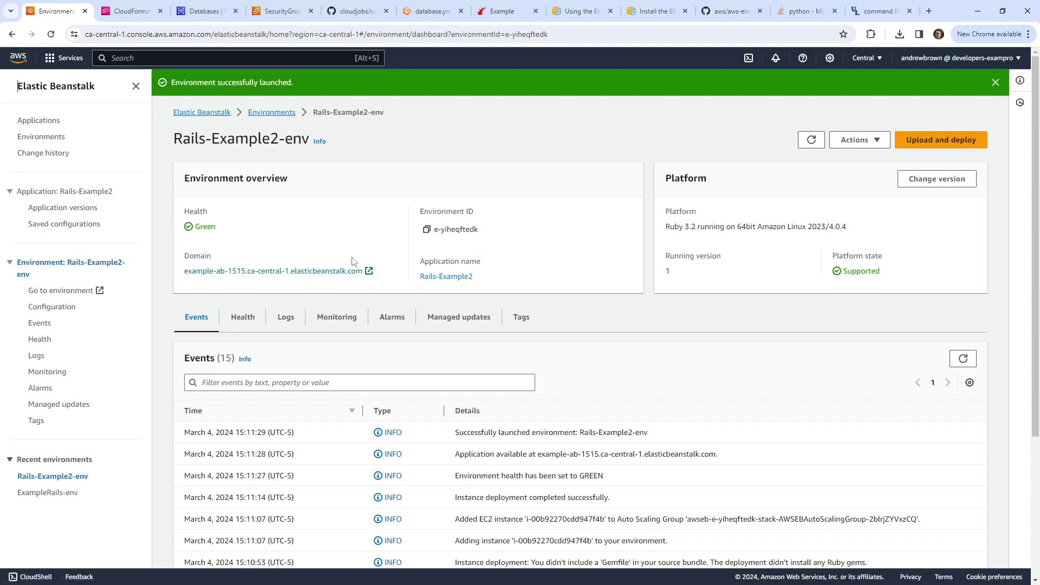
# Step: Open the environment's site and confirm it returns 502 Bad Gateway
pyautogui.click(300, 271)
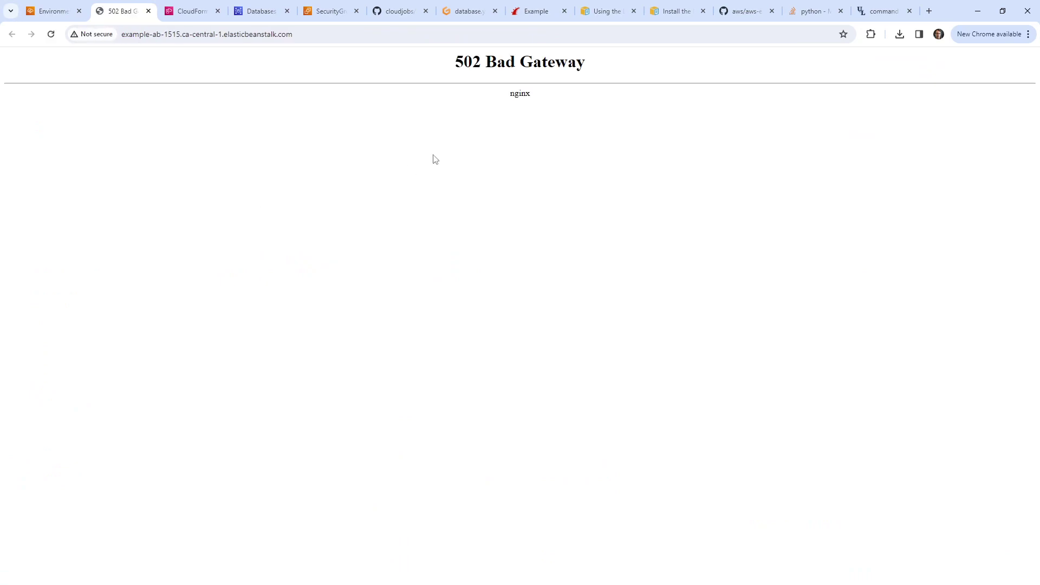
pyautogui.moveTo(449, 69); pyautogui.dragTo(641, 69)
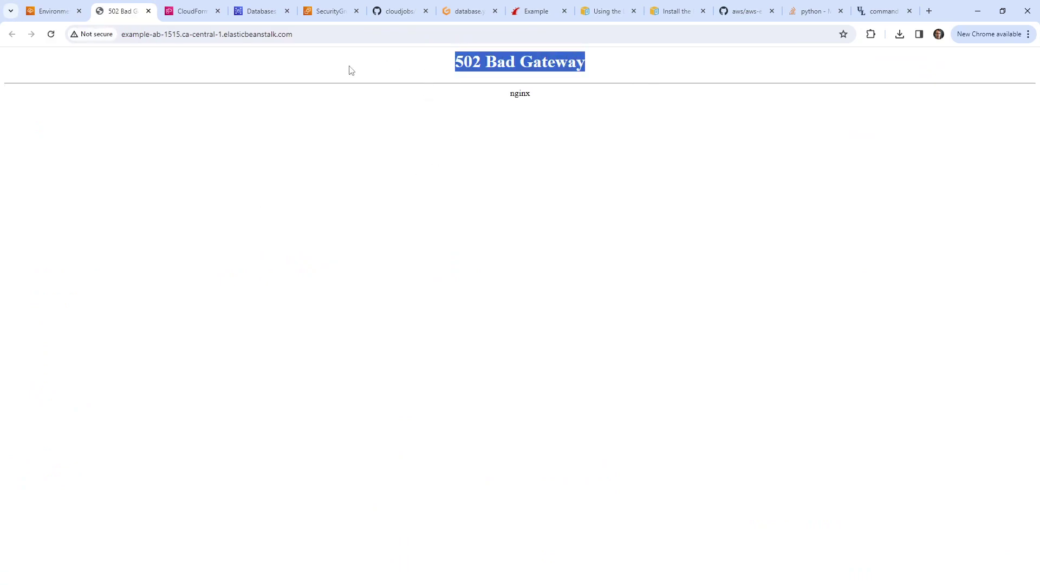
pyautogui.click(49, 12)
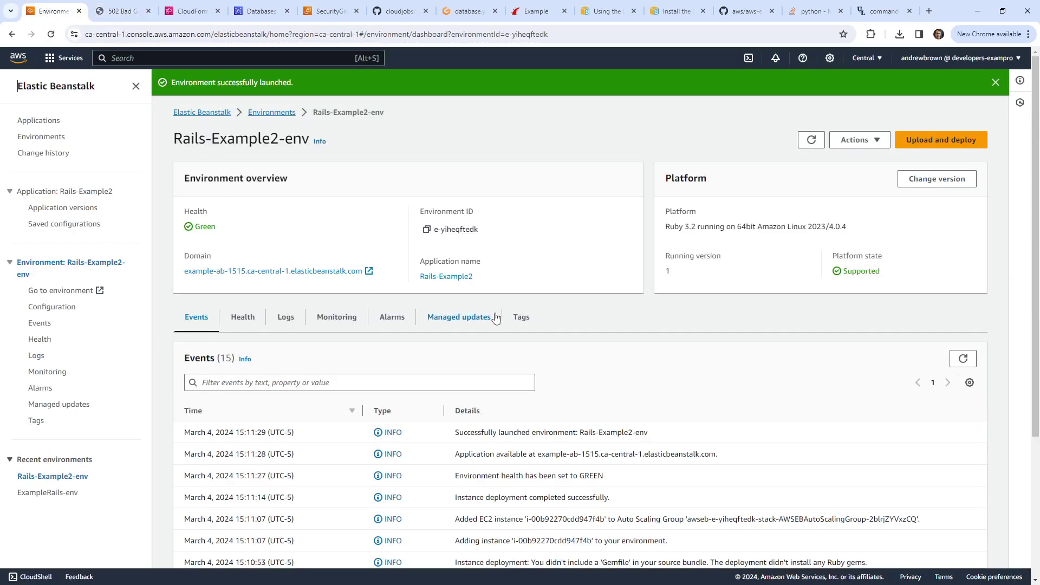
pyautogui.scroll(-3, 490, 314)
pyautogui.scroll(3, 480, 287)
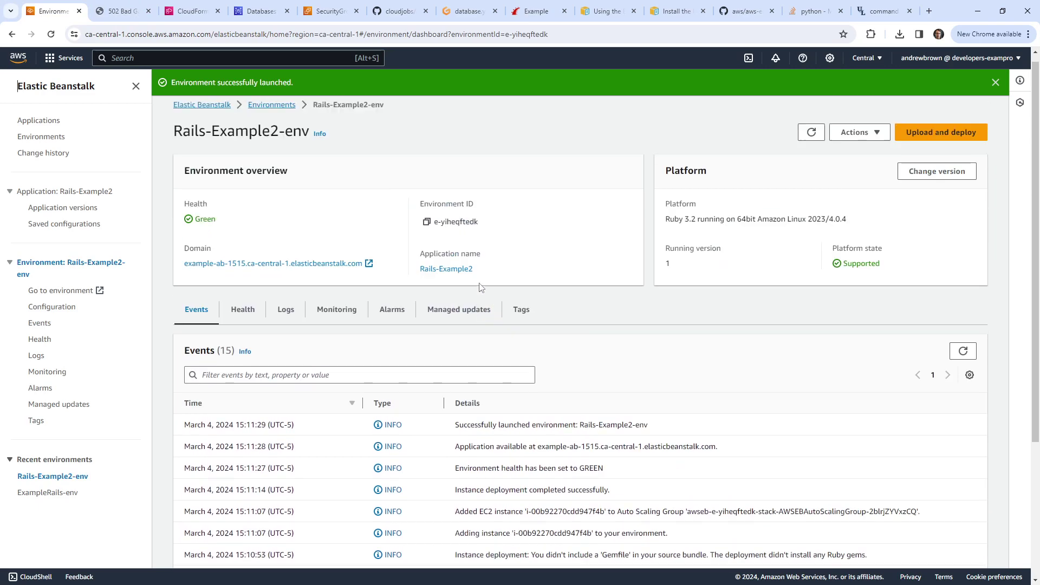
pyautogui.scroll(-3, 386, 204)
pyautogui.click(120, 11)
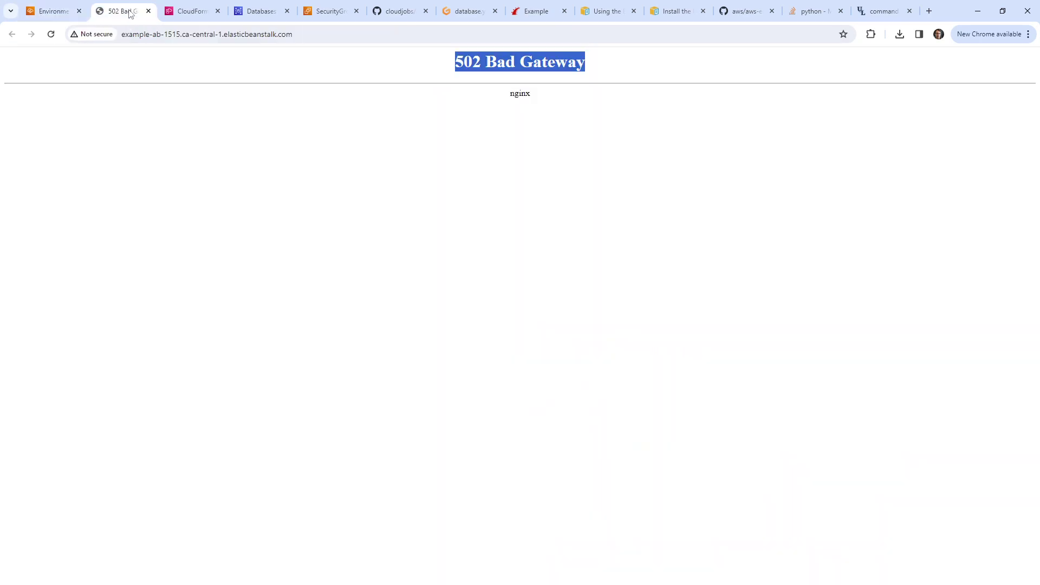
pyautogui.click(168, 34)
pyautogui.press('Escape')
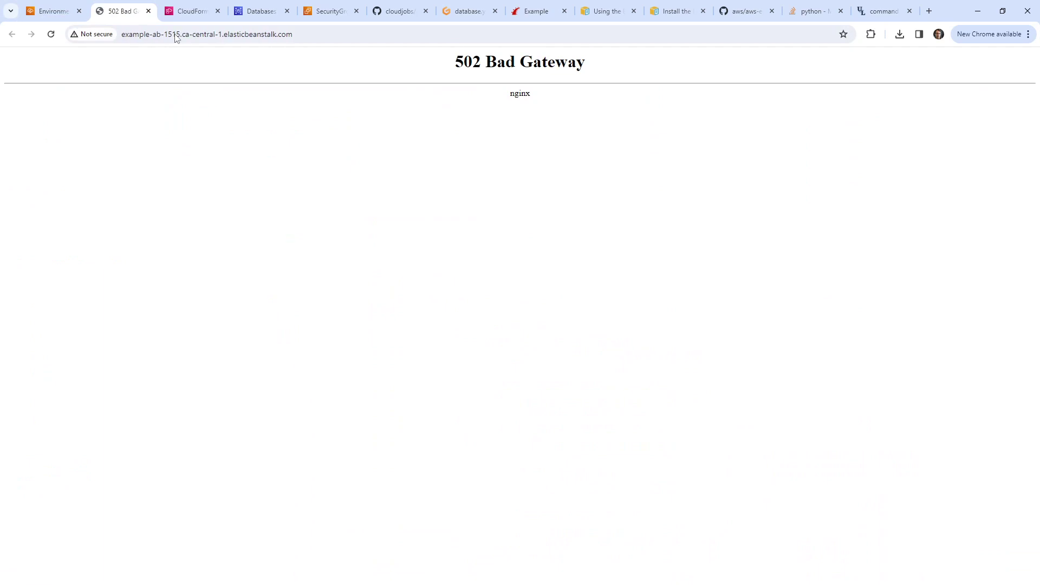
pyautogui.click(42, 12)
pyautogui.scroll(3, 515, 217)
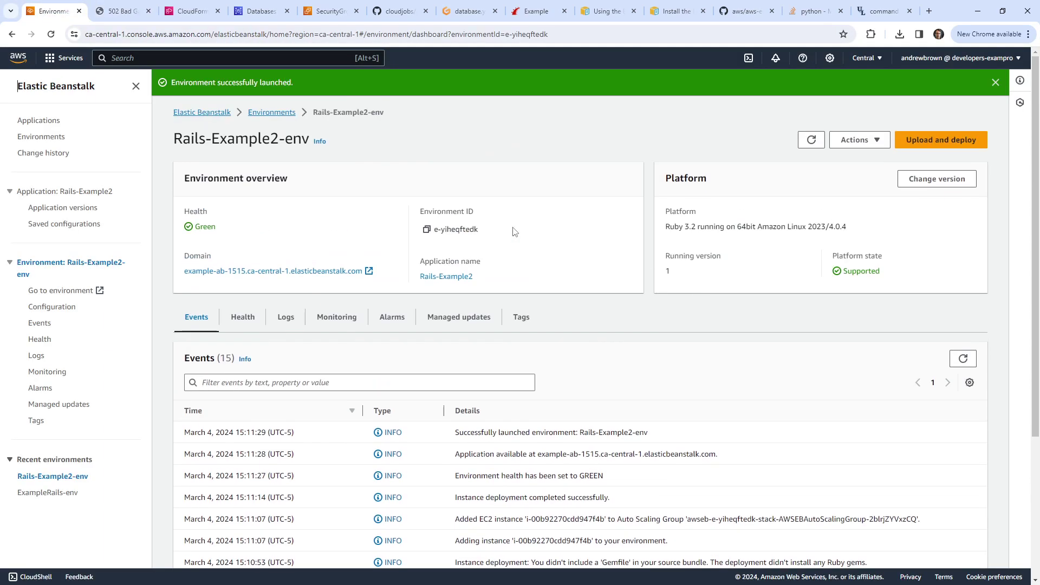
# Step: Open the console home in a new tab and search 'ec2' to reach the EC2 console
pyautogui.rightClick(22, 56)
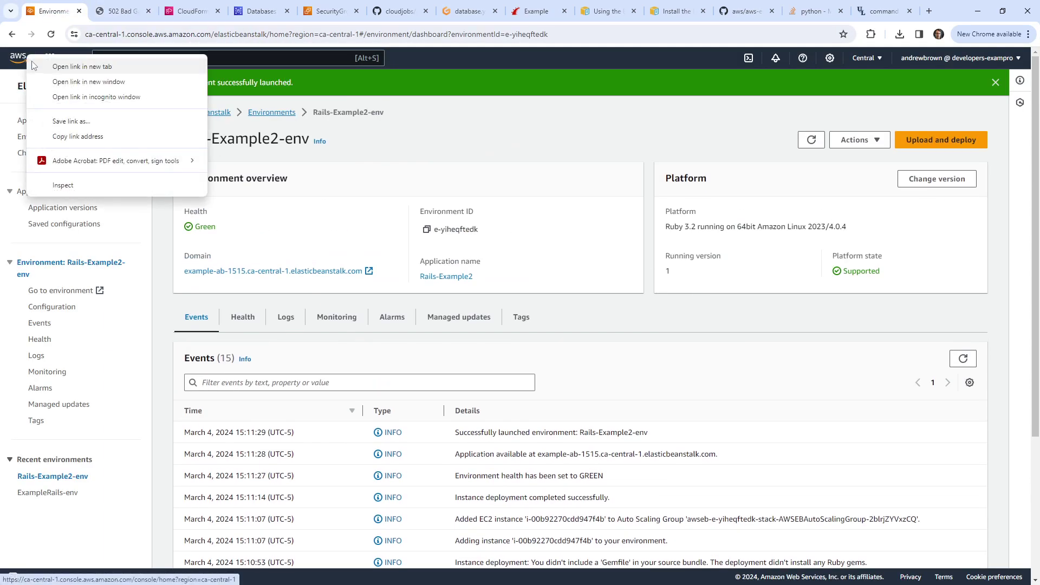
pyautogui.click(37, 66)
pyautogui.click(186, 15)
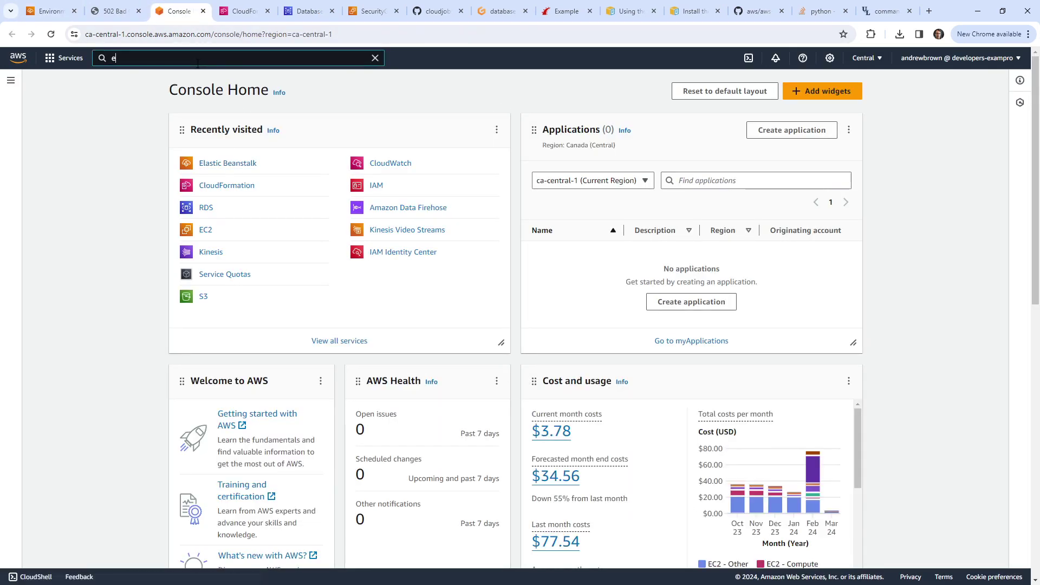
pyautogui.hotkey('alt', 's')
pyautogui.write('ec2')
pyautogui.press('Return')
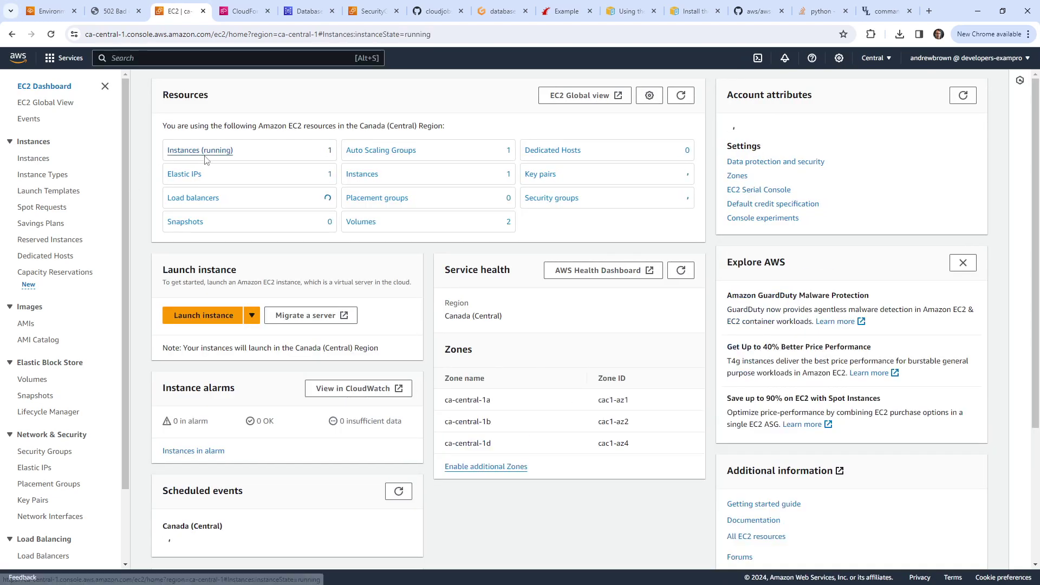
# Step: Connect to the running Rails-Example2-env instance through Session Manager
pyautogui.click(195, 148)
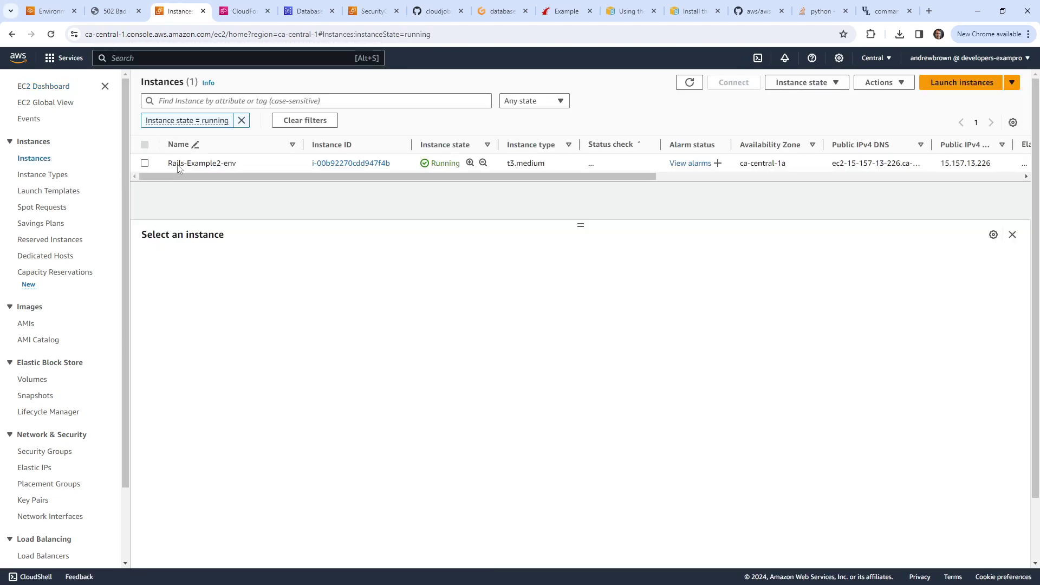
pyautogui.click(179, 166)
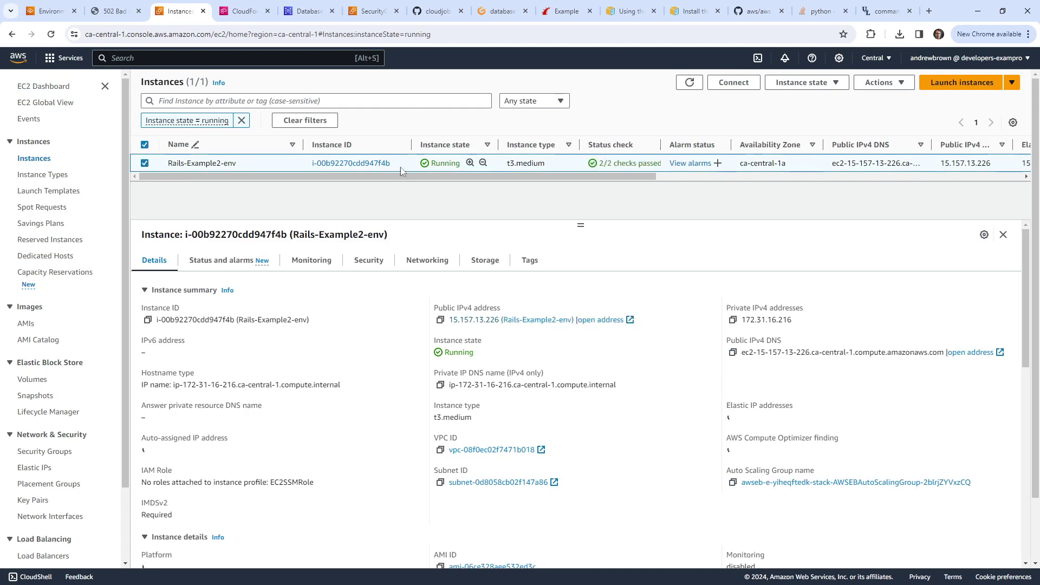
pyautogui.click(733, 83)
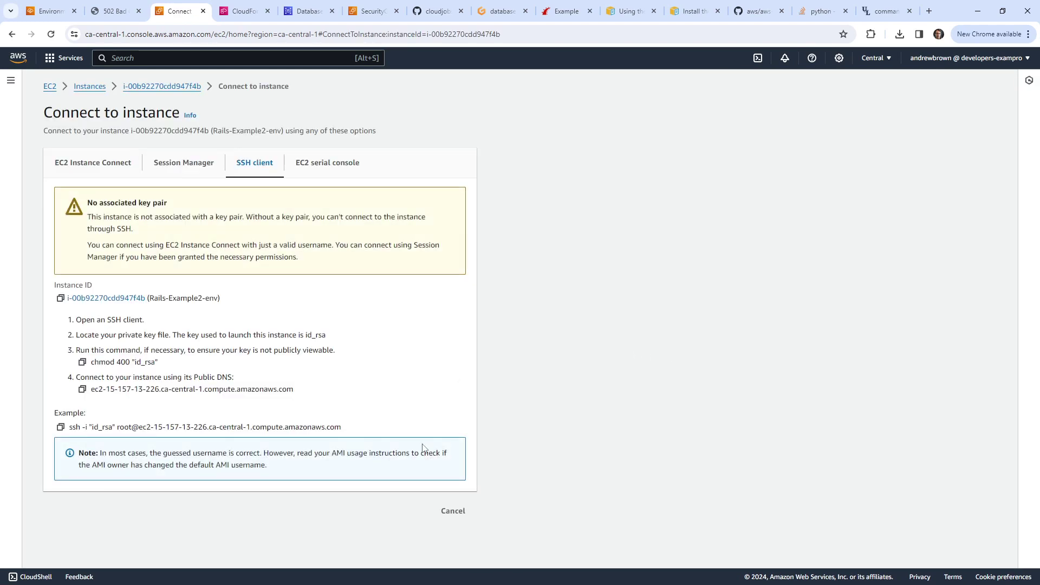
pyautogui.click(169, 171)
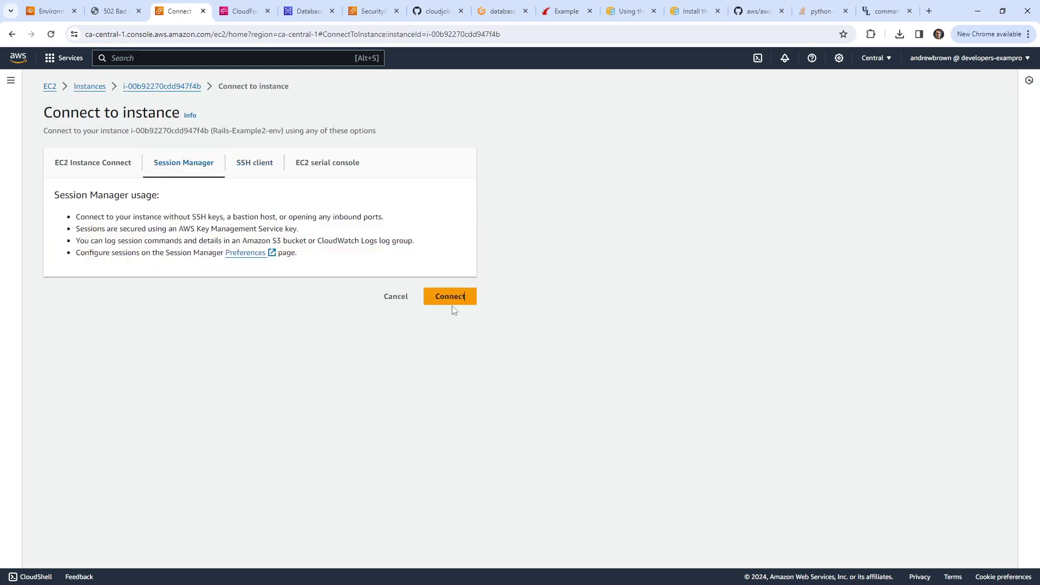
pyautogui.click(452, 306)
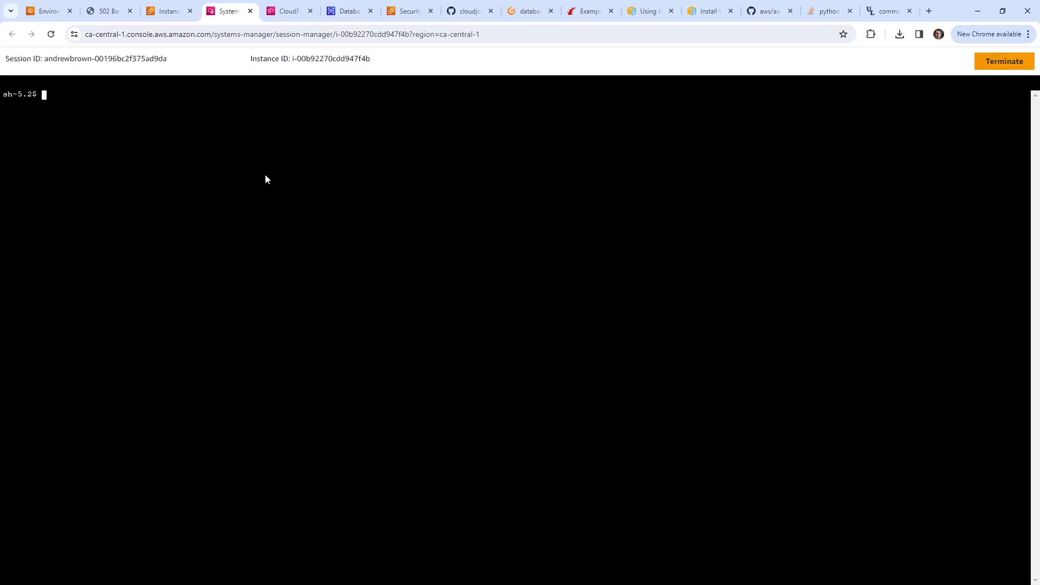
# Step: List the available shell commands, type 'cd /', and switch to the Stack Overflow zip answer
pyautogui.press('Tab')
pyautogui.press('Tab')
pyautogui.press('y')
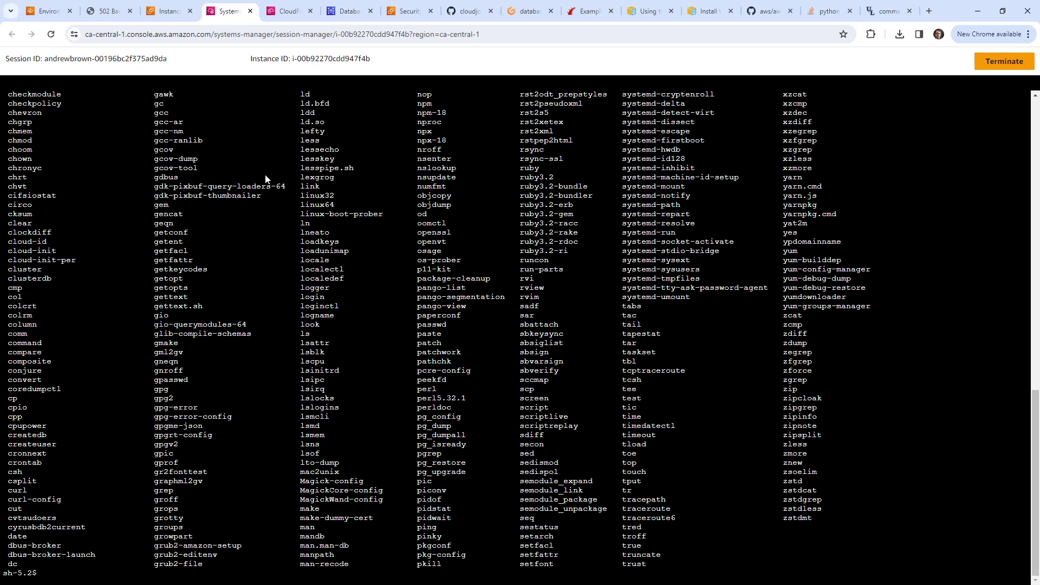
pyautogui.write('cd /')
pyautogui.click(888, 10)
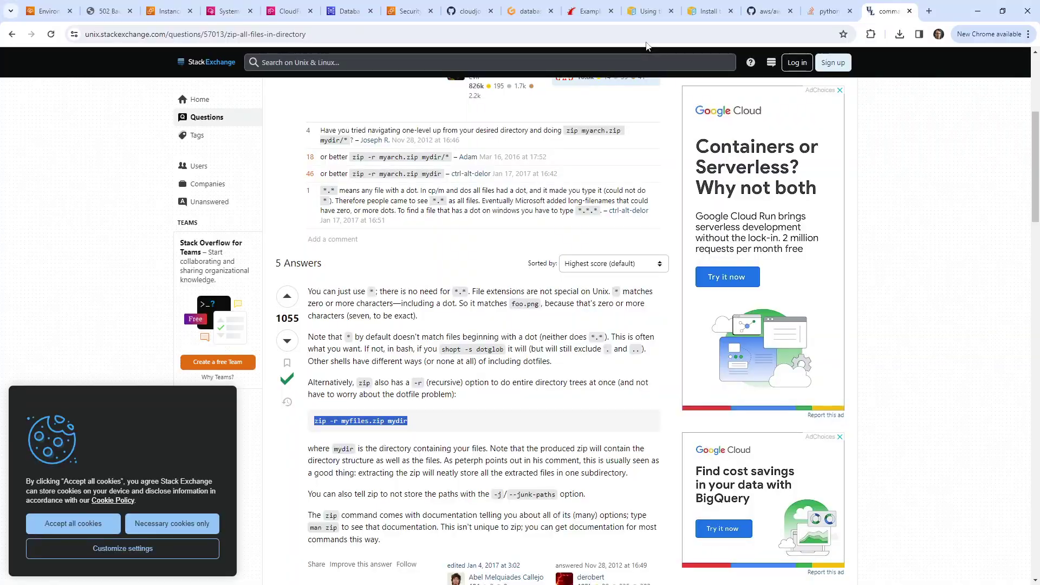
# Step: Search the web for where Elastic Beanstalk installs the app on an EC2 instance
pyautogui.hotkey('ctrl', 'l')
pyautogui.write('where a')
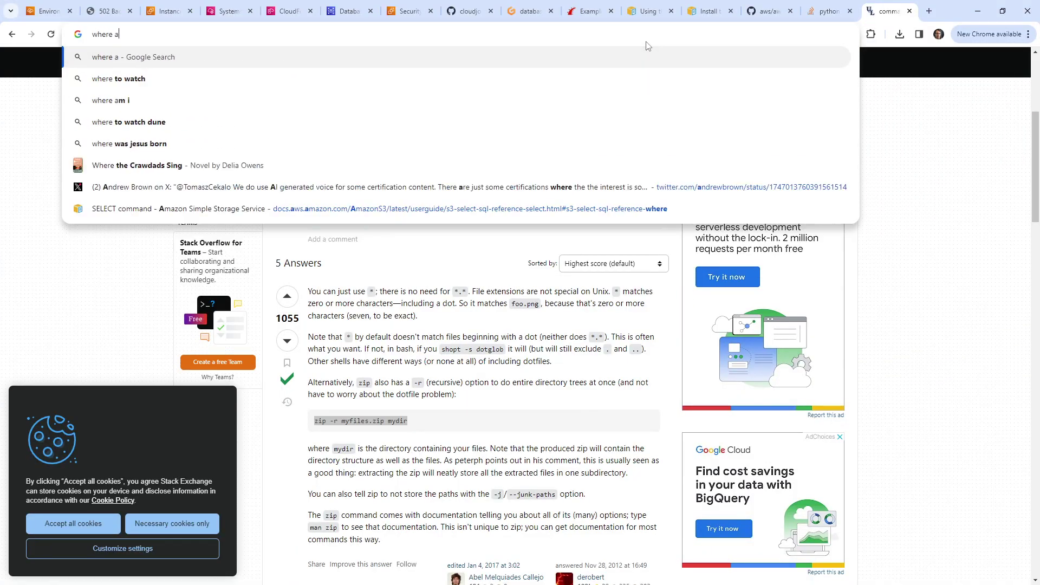
pyautogui.write('re app installed on ec')
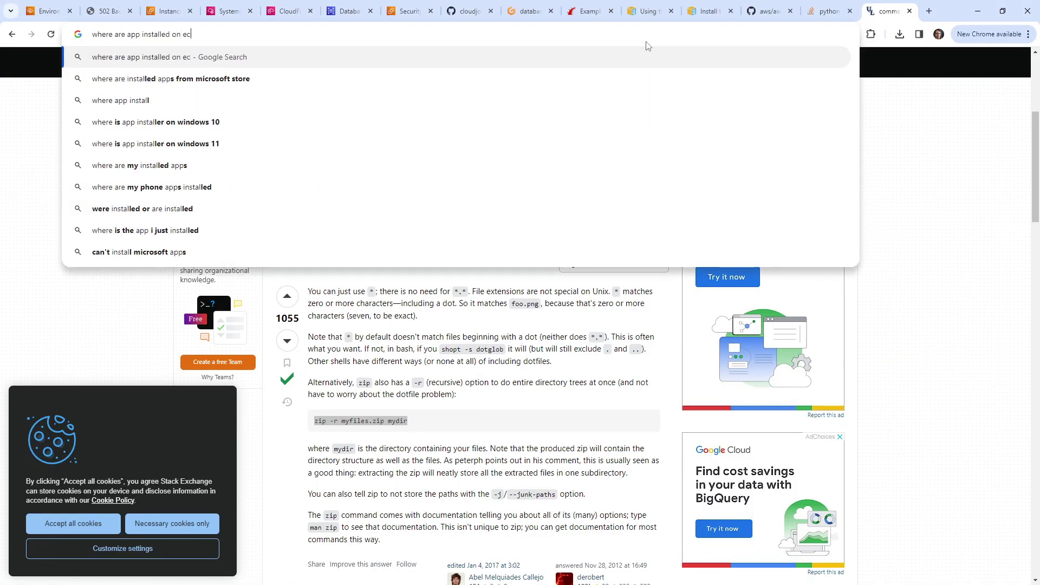
pyautogui.write('2 instance for eb')
pyautogui.press('Return')
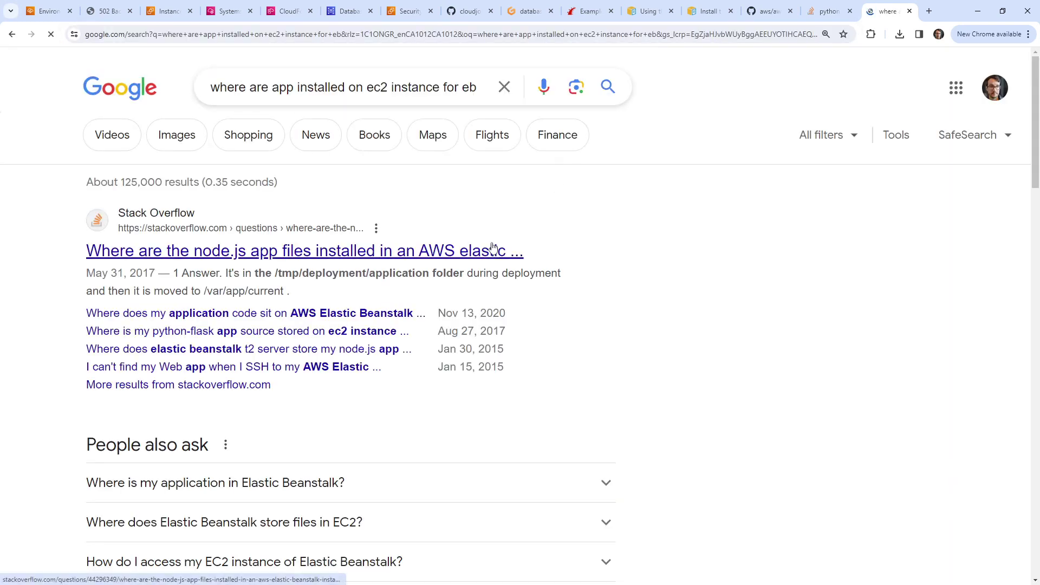
pyautogui.scroll(-6, 492, 247)
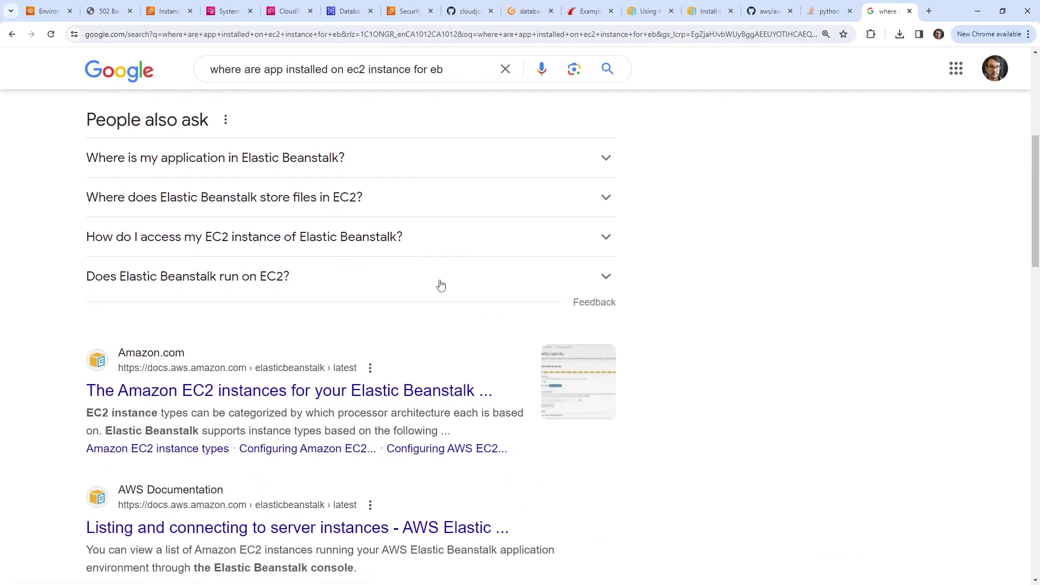
pyautogui.scroll(-2, 424, 370)
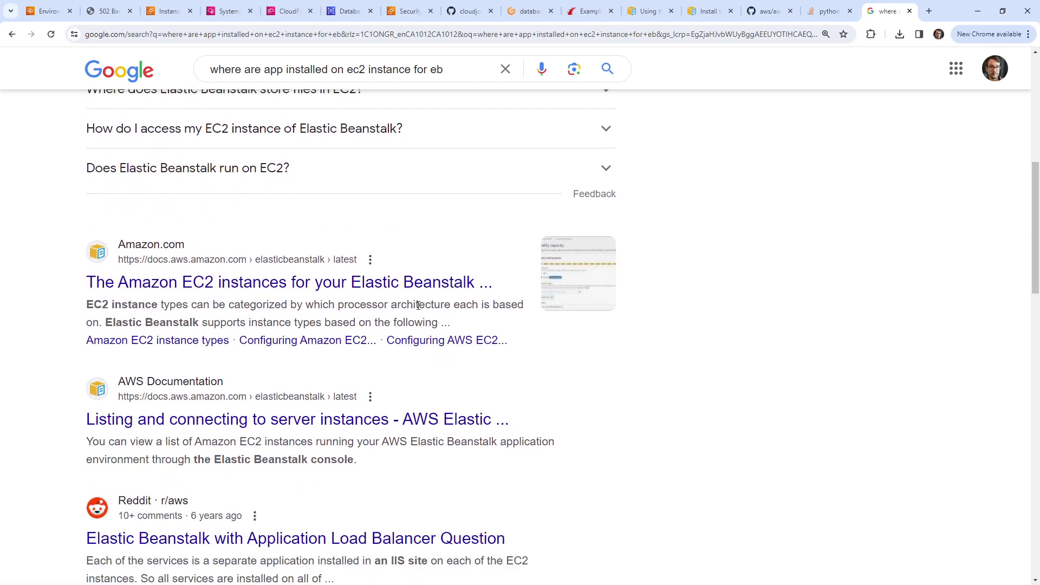
# Step: Skim the Elastic Beanstalk EC2 instances documentation, then close it to return to Session Manager
pyautogui.click(496, 284)
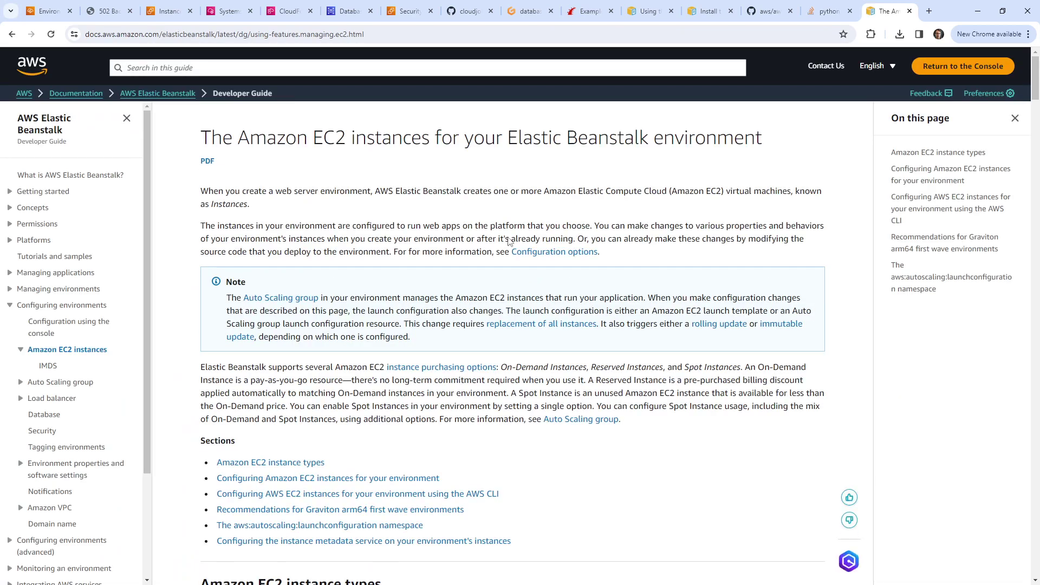
pyautogui.scroll(-8, 652, 269)
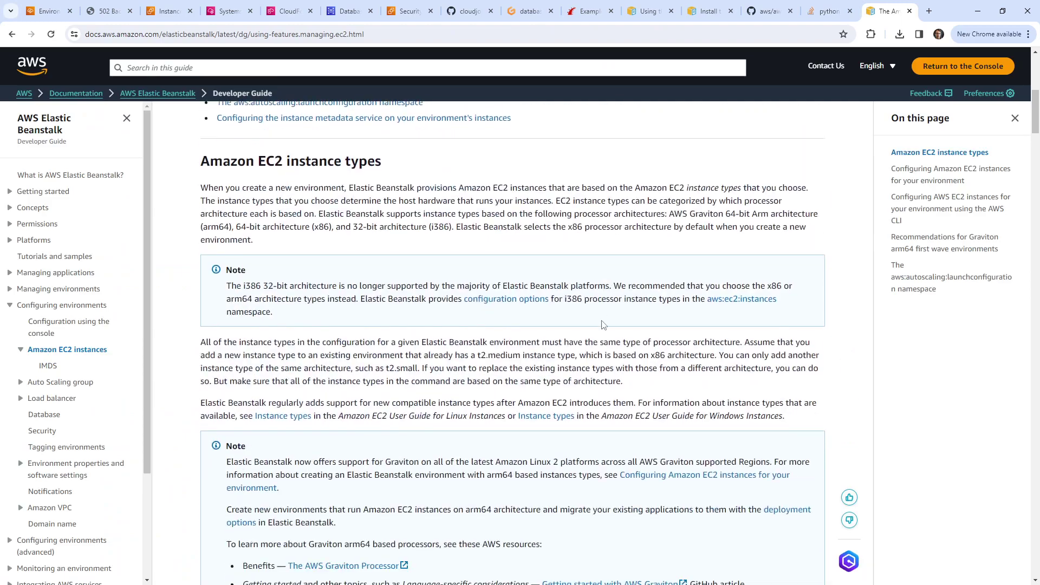
pyautogui.hotkey('ctrl', 'w')
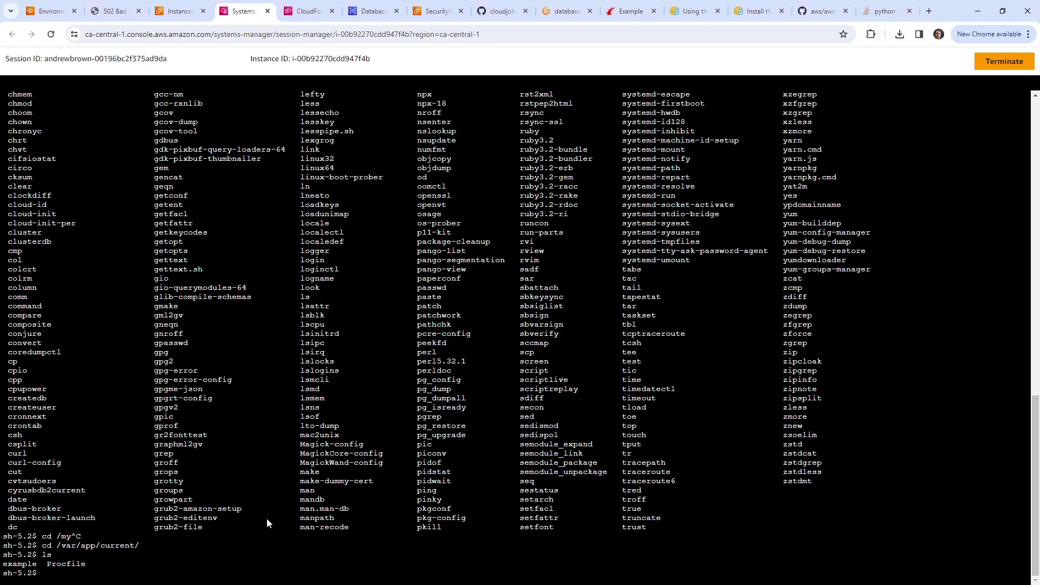
# Step: Zoom the session page to 150% and check for rails processes with ps aux | grep rails
pyautogui.write('ps ua')
pyautogui.press('BackSpace')
pyautogui.press('BackSpace')
pyautogui.press('BackSpace')
pyautogui.press('BackSpace')
pyautogui.hotkey('ctrl', '+')
pyautogui.hotkey('ctrl', '+')
pyautogui.hotkey('ctrl', '+')
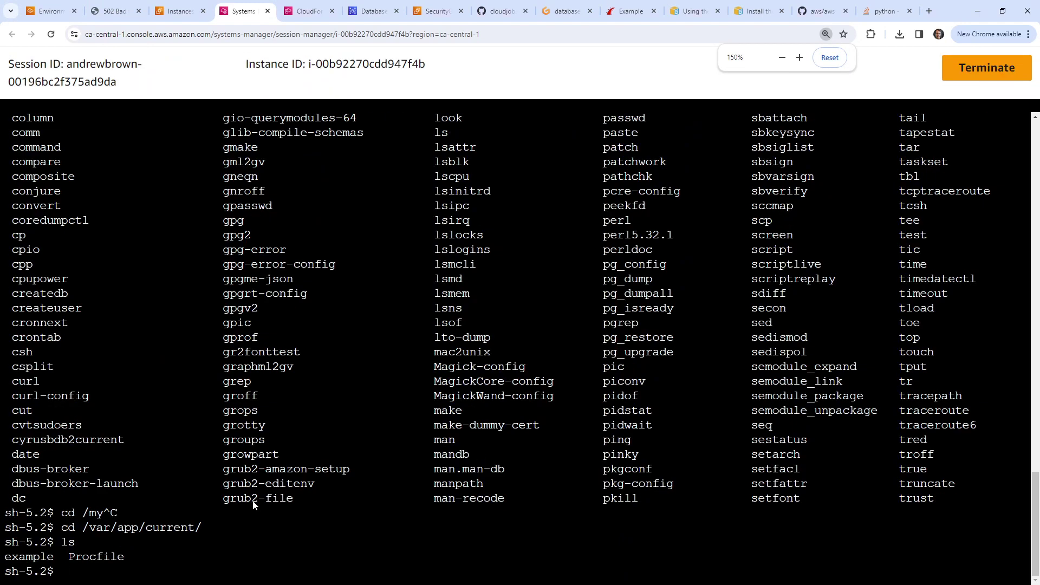
pyautogui.write('ps aux | grep ')
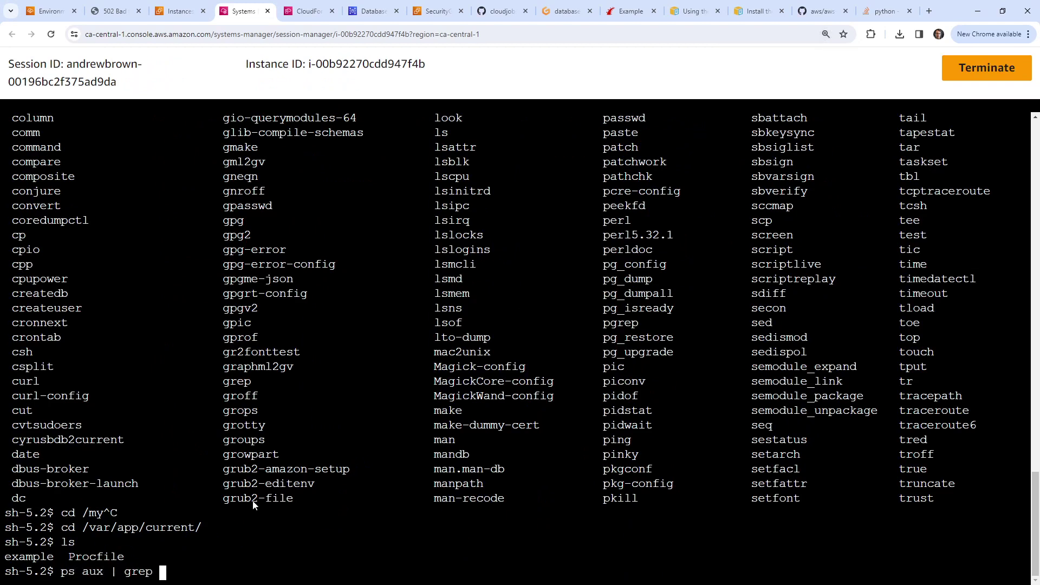
pyautogui.write('rails')
pyautogui.press('Return')
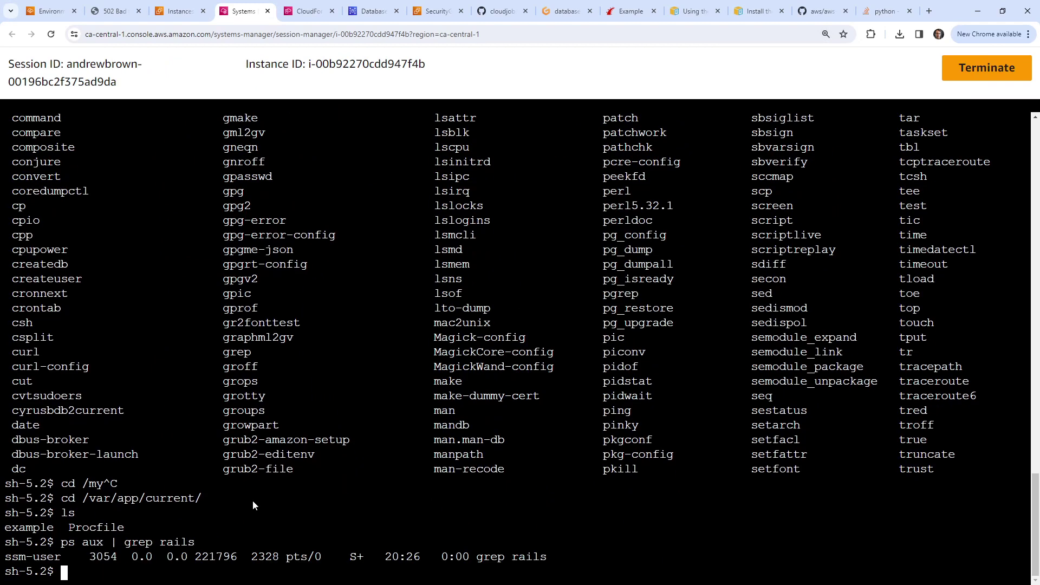
# Step: Repeat the process search for puma and then for web
pyautogui.press('Up')
pyautogui.press('BackSpace')
pyautogui.press('BackSpace')
pyautogui.press('BackSpace')
pyautogui.press('BackSpace')
pyautogui.press('BackSpace')
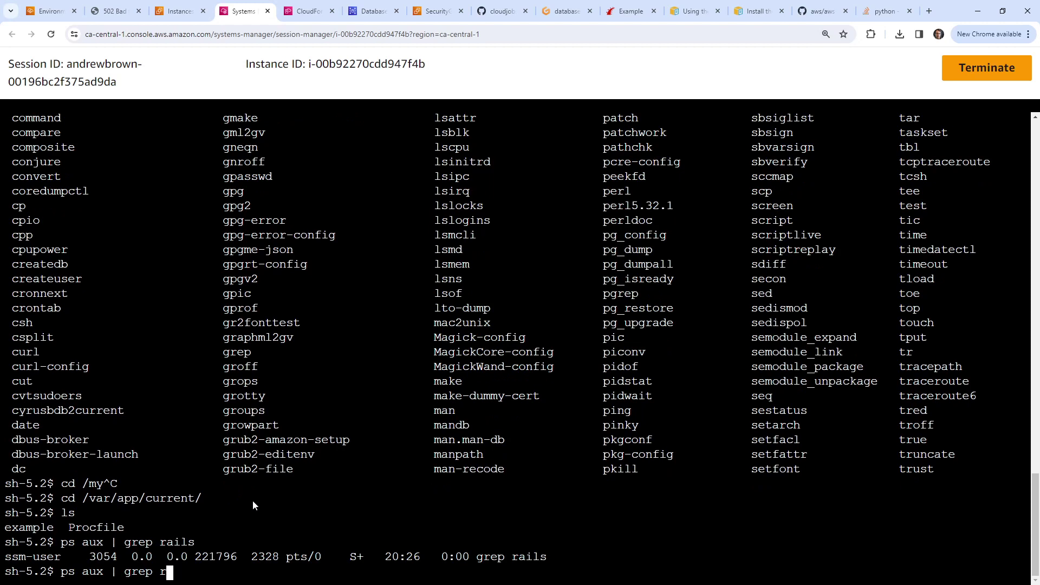
pyautogui.write('puma')
pyautogui.press('Return')
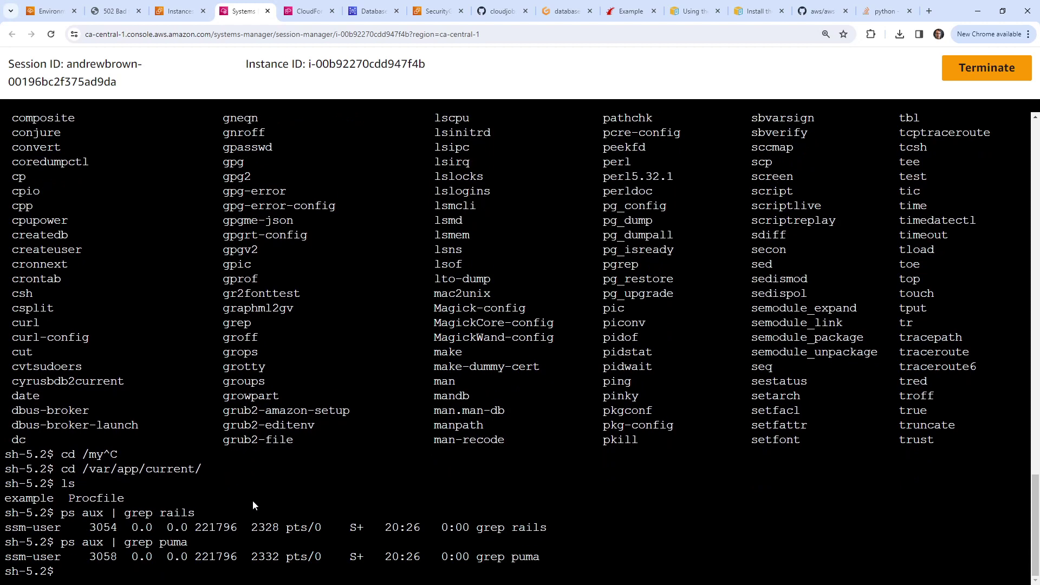
pyautogui.press('Up')
pyautogui.press('BackSpace')
pyautogui.press('BackSpace')
pyautogui.press('BackSpace')
pyautogui.press('BackSpace')
pyautogui.write('webbr')
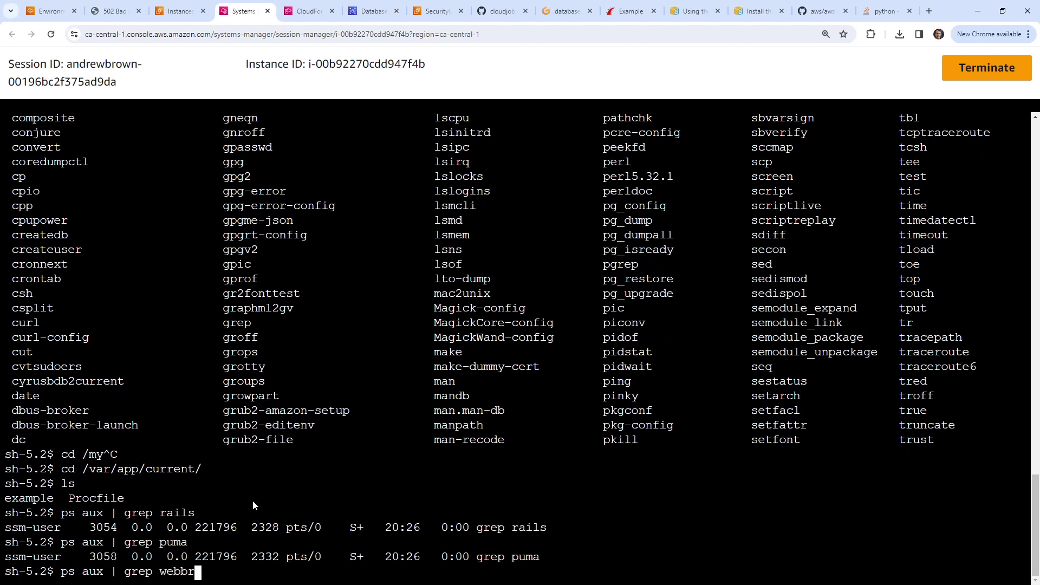
pyautogui.press('BackSpace')
pyautogui.press('BackSpace')
pyautogui.press('Return')
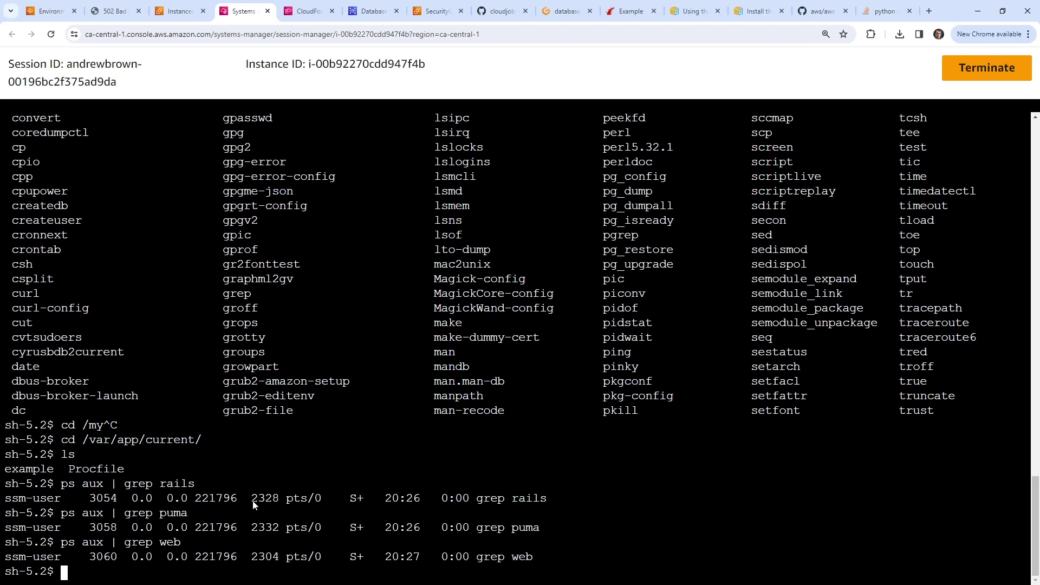
# Step: Print the Procfile and select the puma config file path it references
pyautogui.write('cat Procfile')
pyautogui.press('Return')
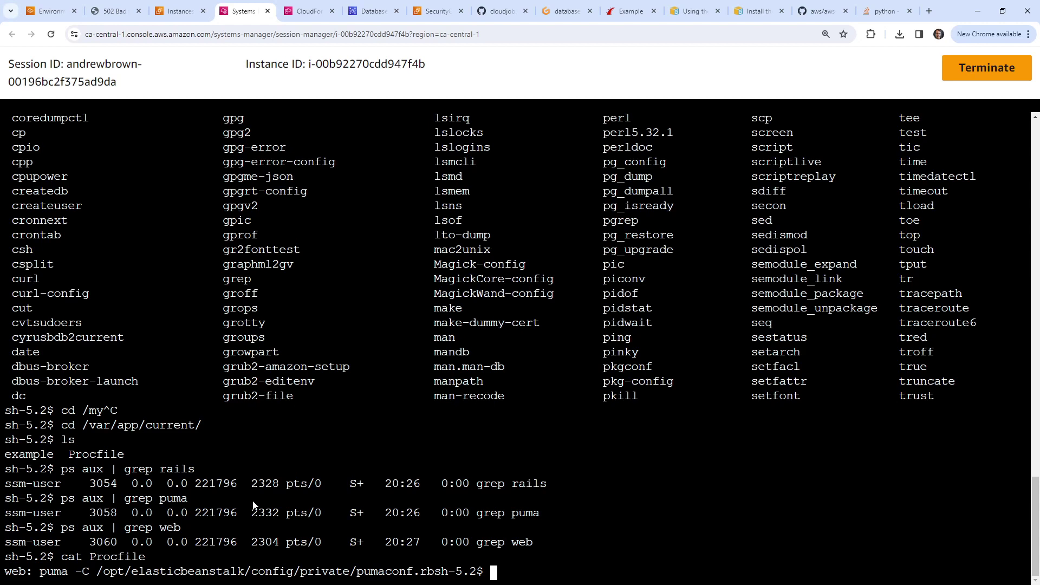
pyautogui.moveTo(40, 573); pyautogui.dragTo(97, 575)
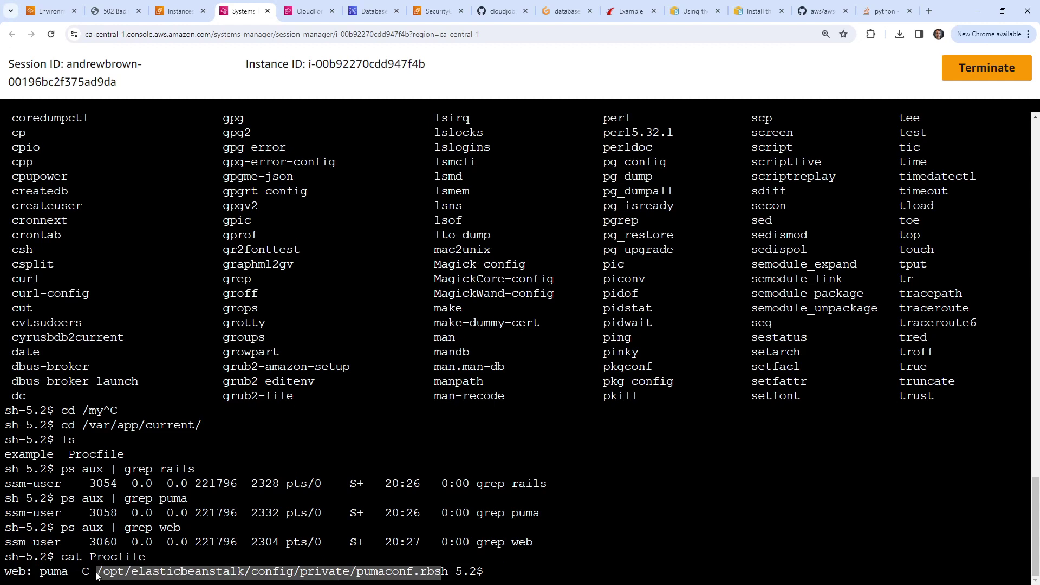
# Step: Print /opt/elasticbeanstalk/config/private/pumaconf.rb and select its /var/app/current app directory
pyautogui.hotkey('ctrl', 'c')
pyautogui.write('cat')
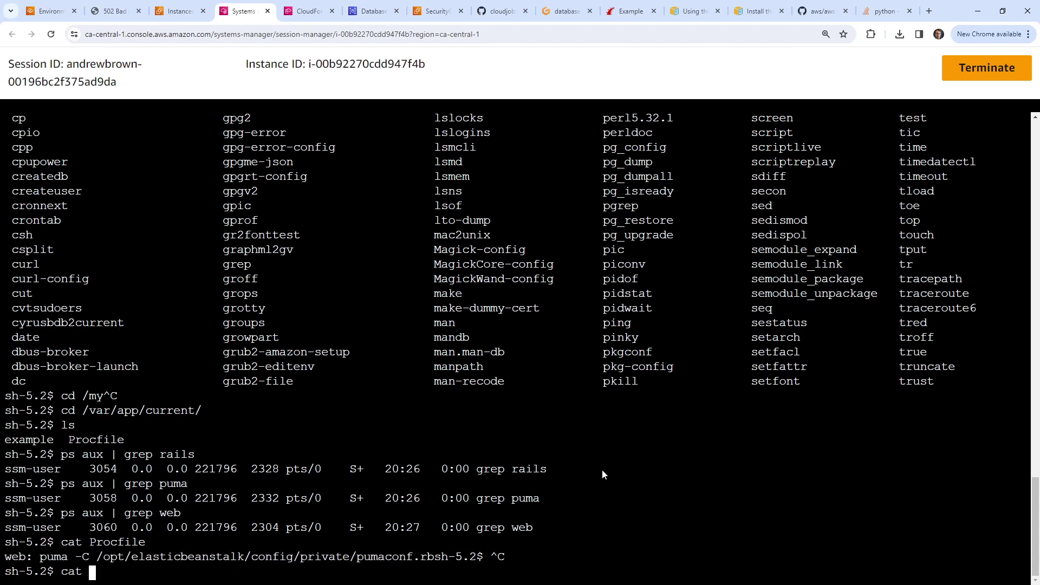
pyautogui.rightClick(602, 470)
pyautogui.click(648, 345)
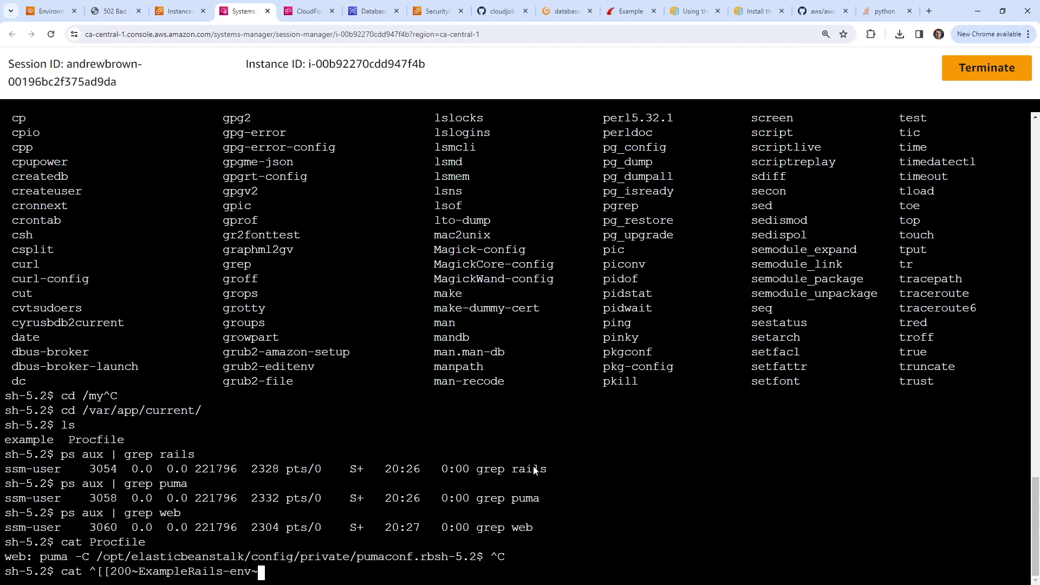
pyautogui.press('BackSpace')
pyautogui.press('BackSpace')
pyautogui.press('BackSpace')
pyautogui.press('BackSpace')
pyautogui.press('BackSpace')
pyautogui.press('BackSpace')
pyautogui.press('BackSpace')
pyautogui.press('BackSpace')
pyautogui.press('BackSpace')
pyautogui.press('BackSpace')
pyautogui.press('BackSpace')
pyautogui.press('BackSpace')
pyautogui.press('BackSpace')
pyautogui.press('BackSpace')
pyautogui.press('BackSpace')
pyautogui.press('BackSpace')
pyautogui.press('BackSpace')
pyautogui.press('BackSpace')
pyautogui.press('BackSpace')
pyautogui.press('BackSpace')
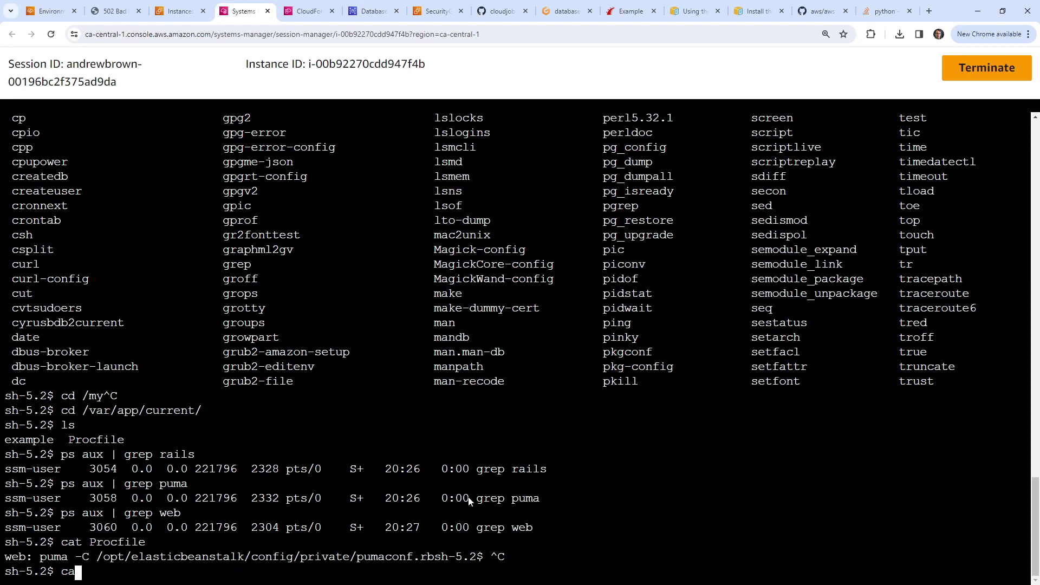
pyautogui.write('/opt/elasticbeanstalk/config/private/')
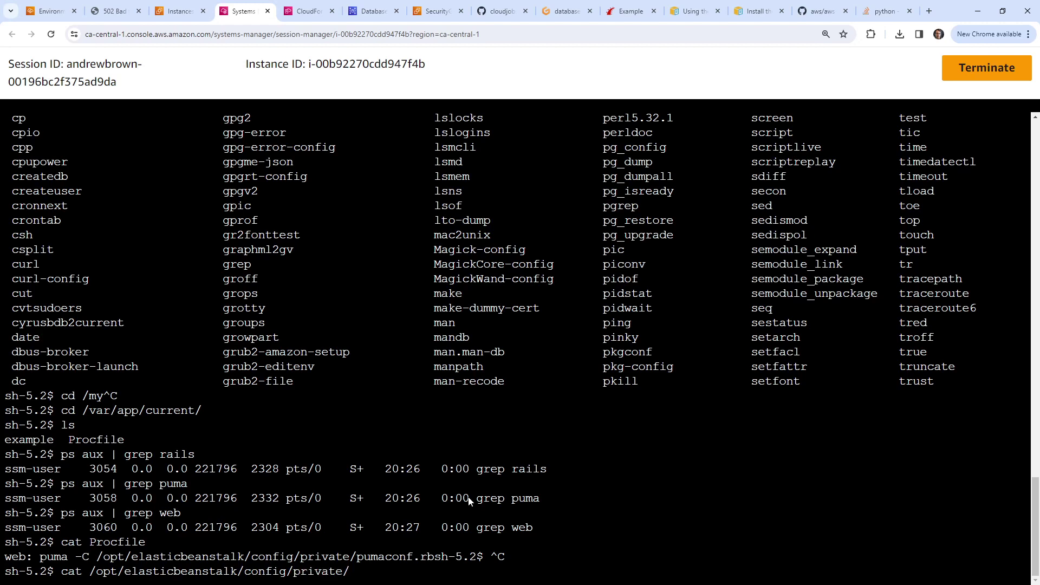
pyautogui.write('pumaconf.rb')
pyautogui.press('Return')
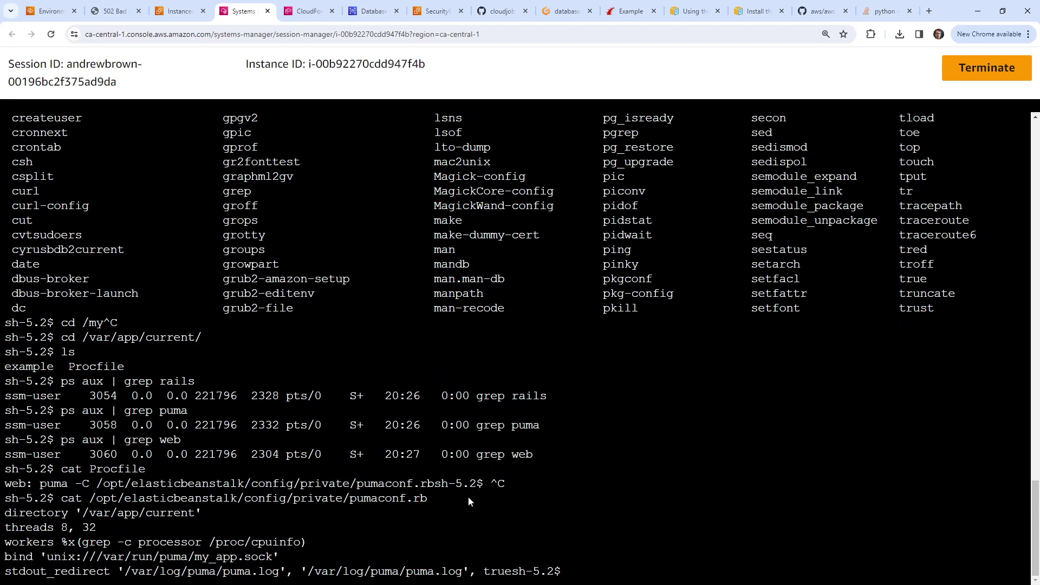
pyautogui.moveTo(87, 517); pyautogui.dragTo(186, 513)
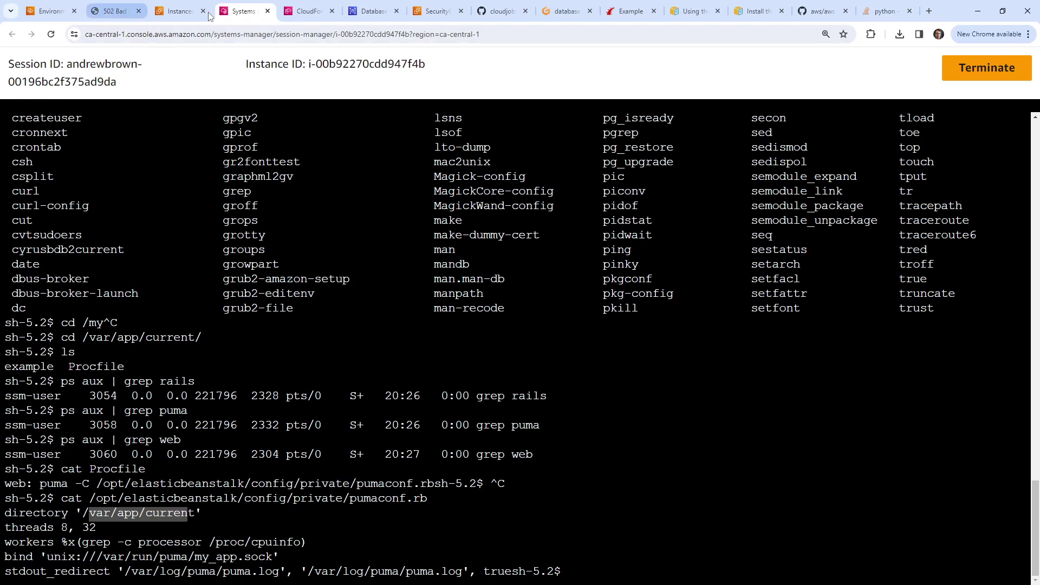
# Step: In Gitpod, change the Readme's zip command to 'zip -r package.zip .'
pyautogui.click(566, 11)
pyautogui.click(395, 261)
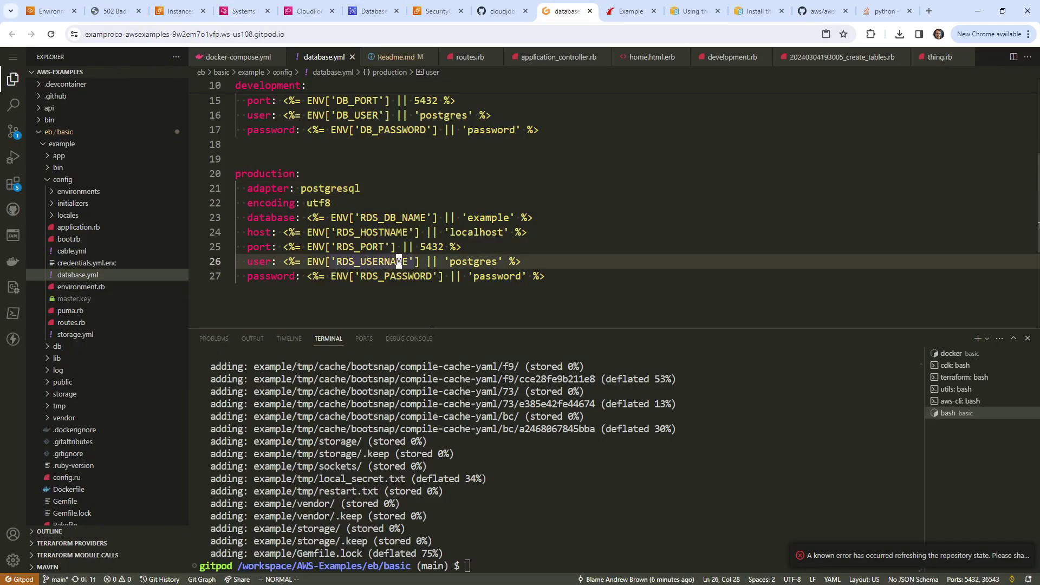
pyautogui.click(395, 56)
pyautogui.click(339, 233)
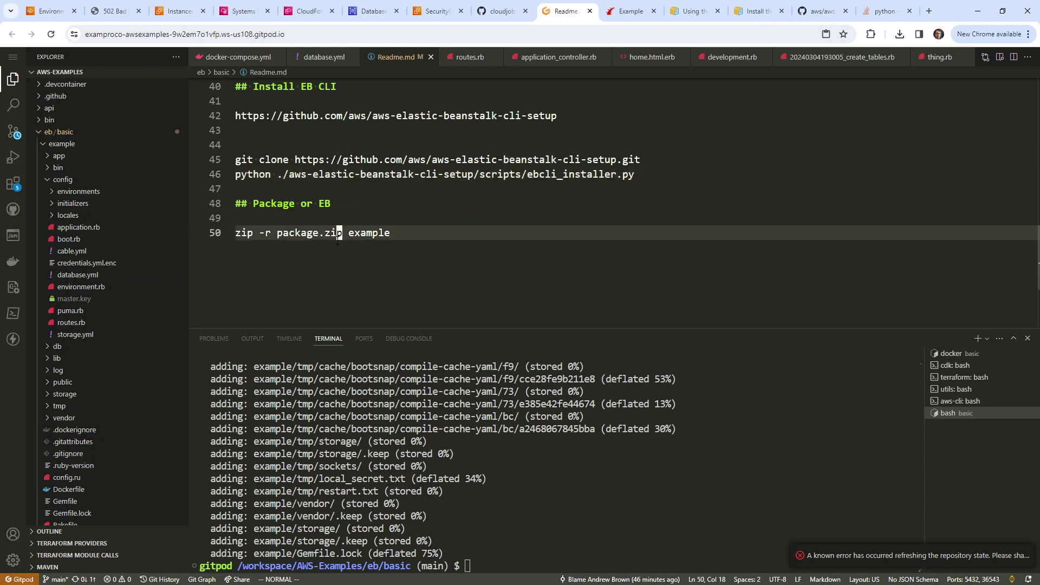
pyautogui.click(368, 233)
pyautogui.write('ciw.')
pyautogui.press('Escape')
# Step: Move into example/ in the terminal and run zip -r package.zip . there
pyautogui.click(475, 517)
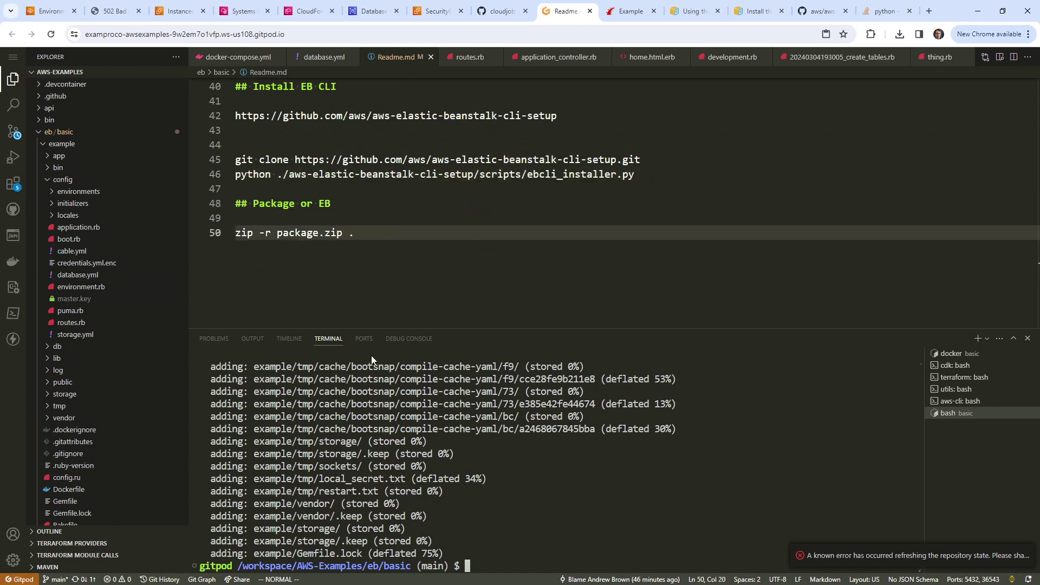
pyautogui.write('cd example/')
pyautogui.press('Return')
pyautogui.moveTo(374, 232); pyautogui.dragTo(228, 233)
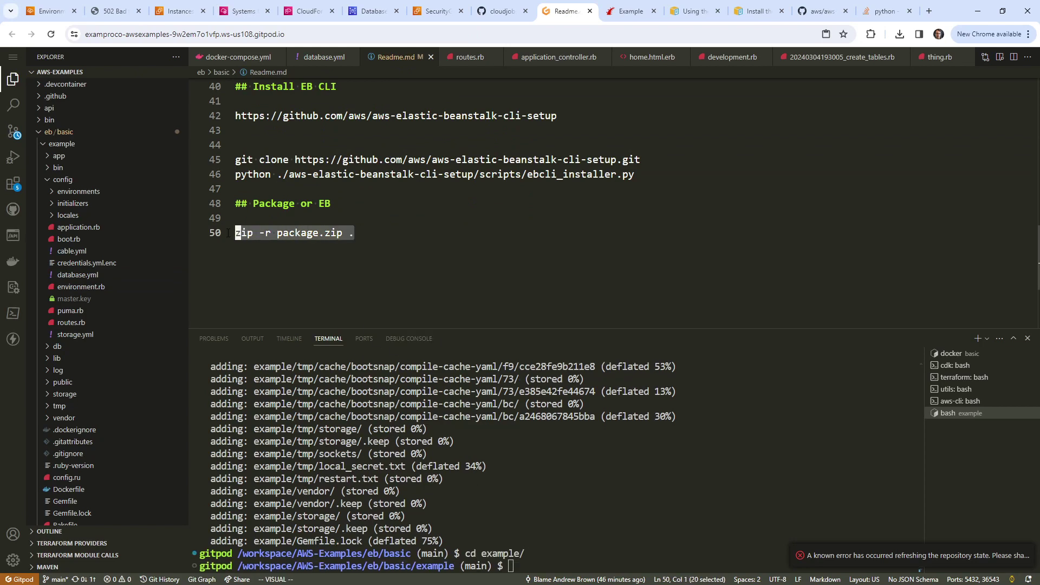
pyautogui.rightClick(302, 233)
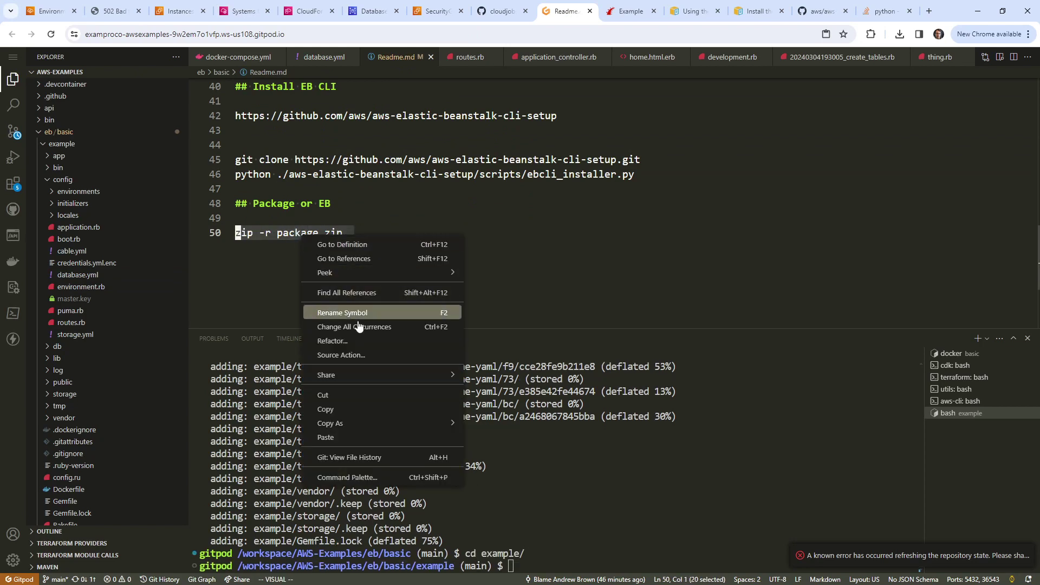
pyautogui.click(361, 421)
pyautogui.rightClick(641, 481)
pyautogui.press('Return')
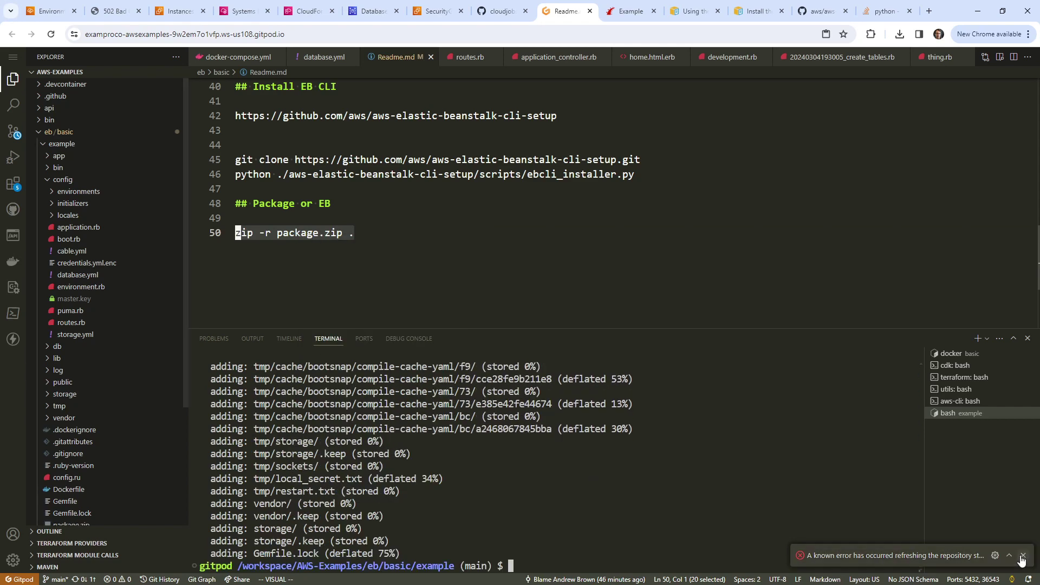
# Step: Dismiss the error notification, collapse the config folder, and download package.zip
pyautogui.click(282, 218)
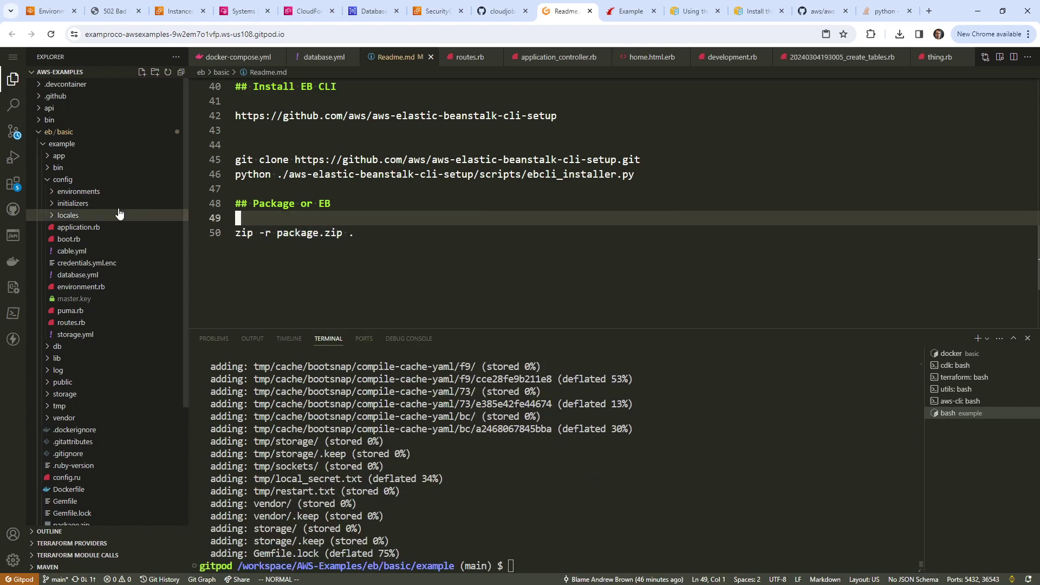
pyautogui.click(59, 179)
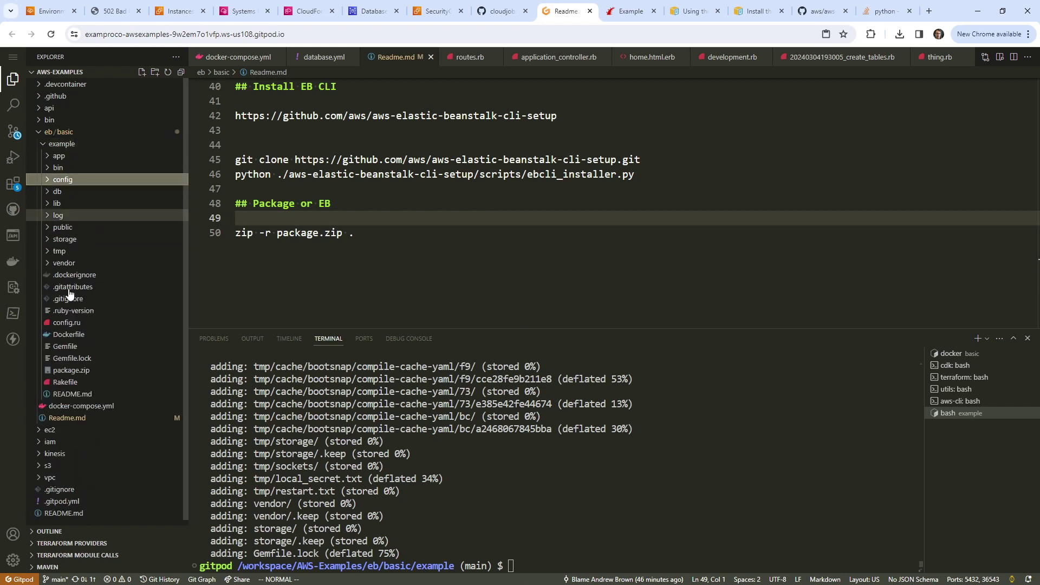
pyautogui.rightClick(65, 373)
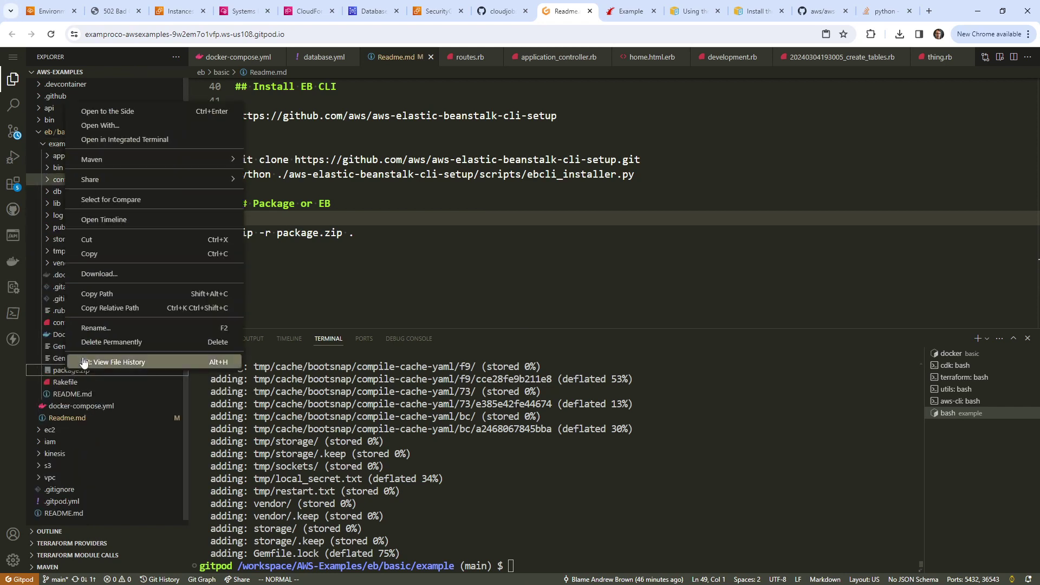
pyautogui.click(128, 279)
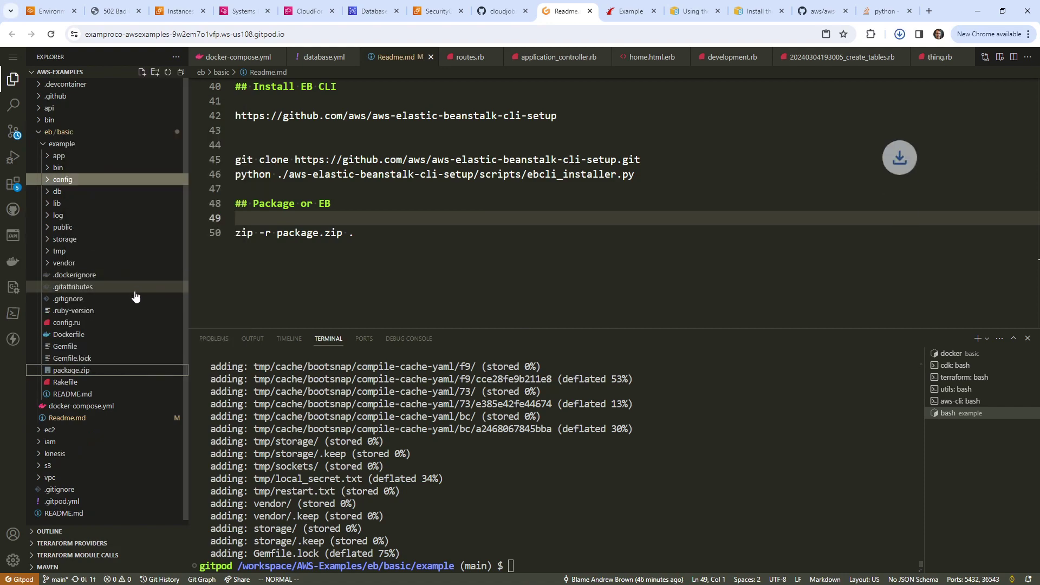
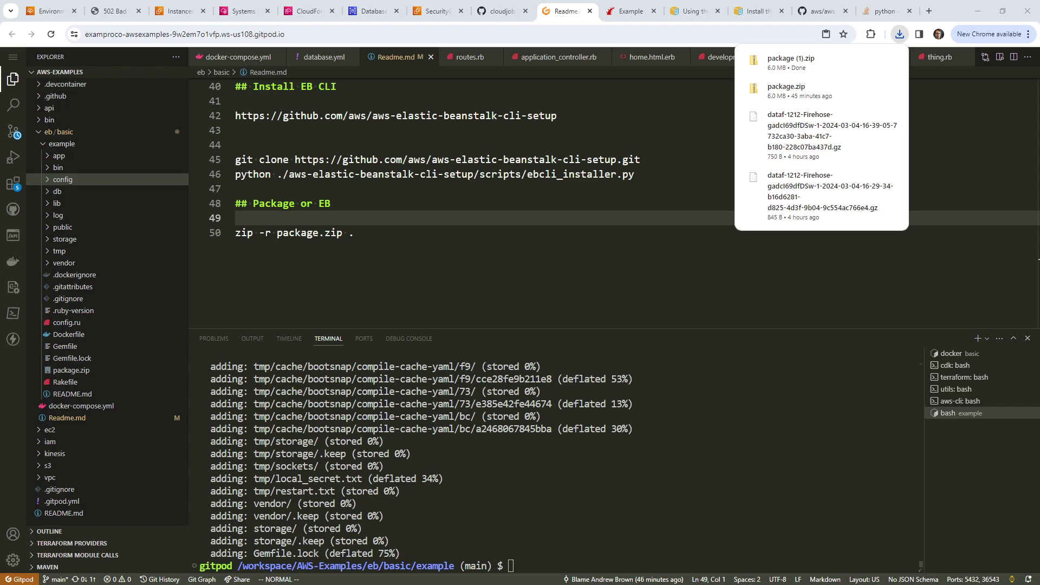
# Step: Inspect the downloaded package (1).zip, then close its contents window
pyautogui.click(796, 62)
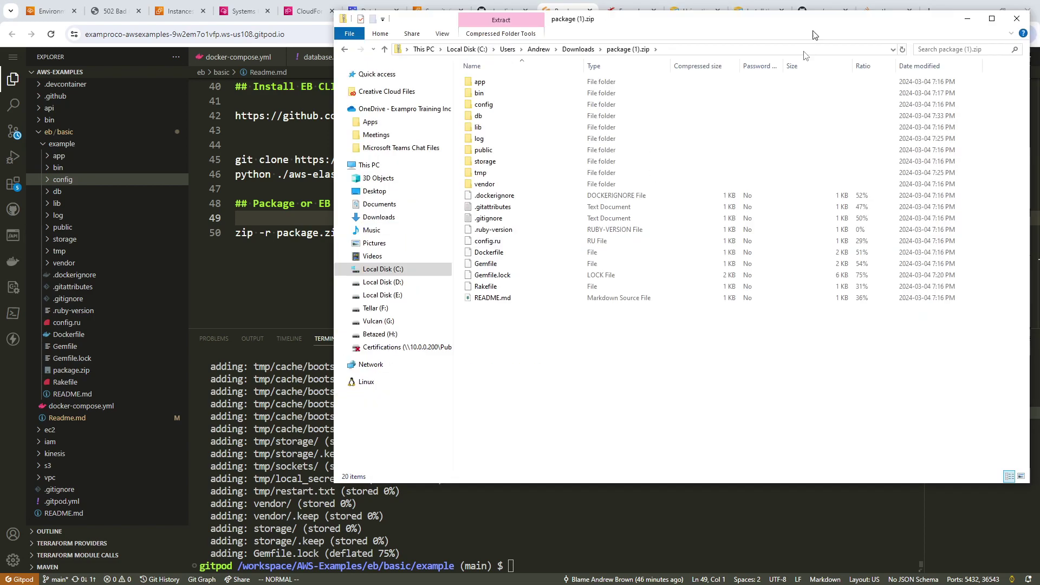
pyautogui.moveTo(812, 35); pyautogui.dragTo(697, 115)
pyautogui.click(844, 110)
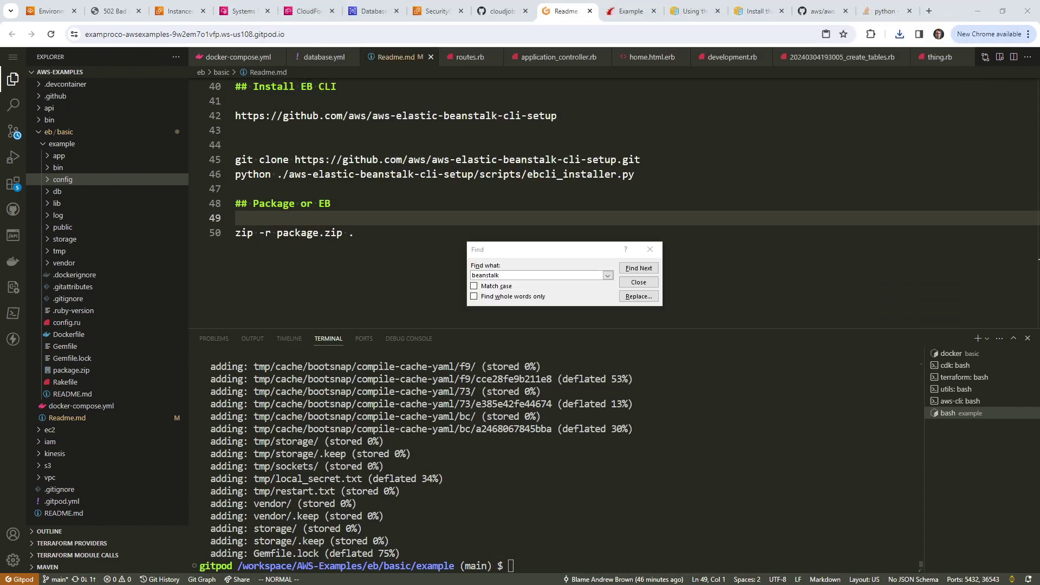
# Step: Close the Session Manager terminal tab, leaving the 502 Bad Gateway page
pyautogui.press('Escape')
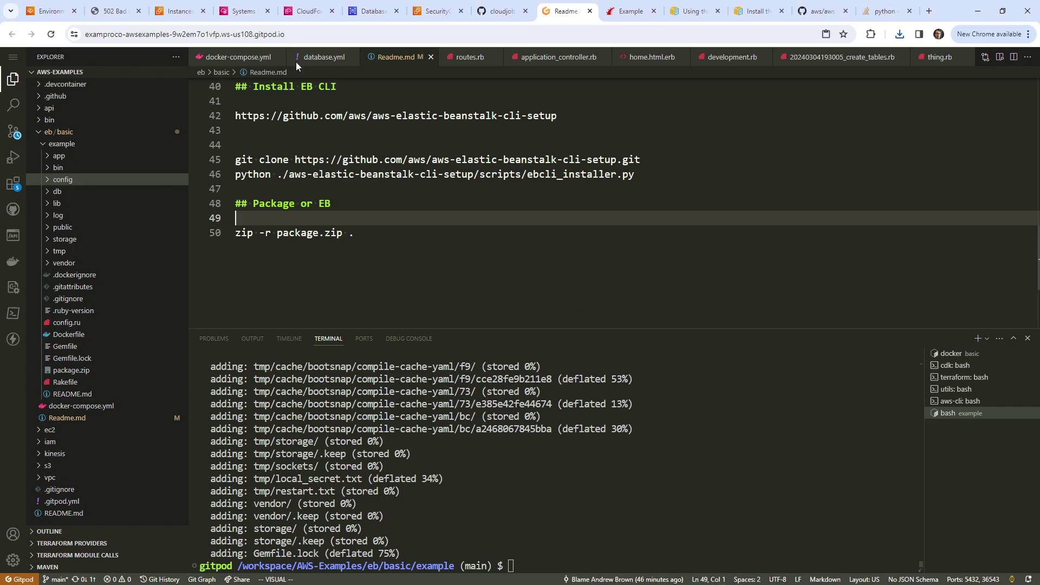
pyautogui.click(241, 16)
pyautogui.tripleClick(355, 340)
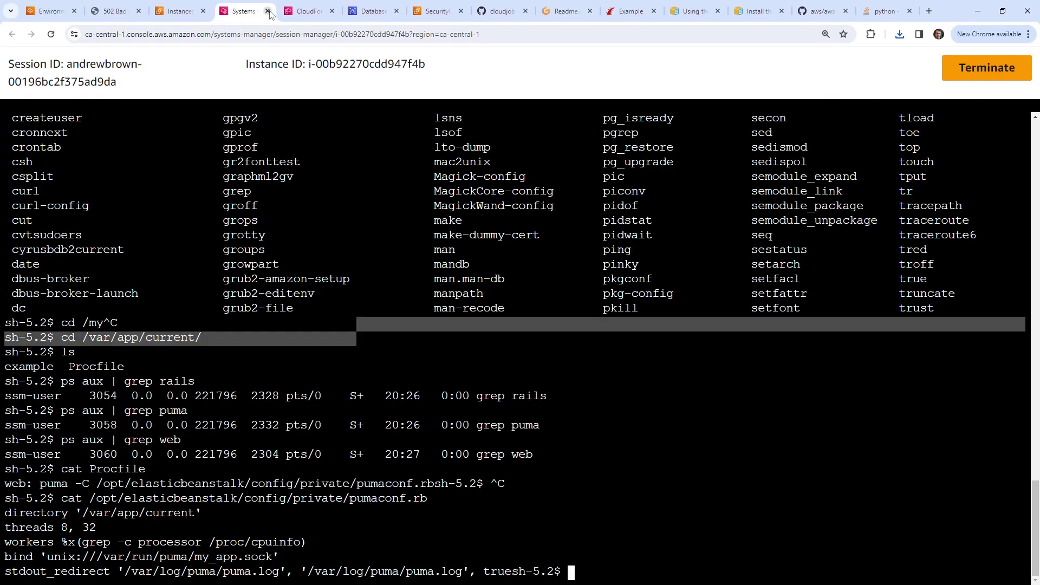
pyautogui.click(267, 11)
pyautogui.click(174, 12)
pyautogui.click(113, 11)
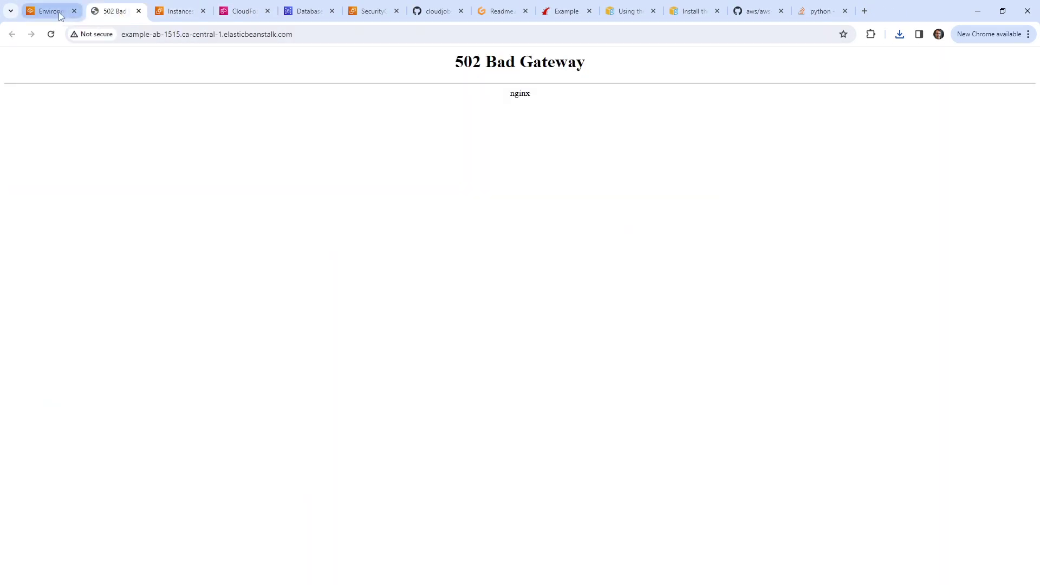
# Step: Return to the Rails-Example2-env environment page and reset the page zoom to 100%
pyautogui.click(48, 11)
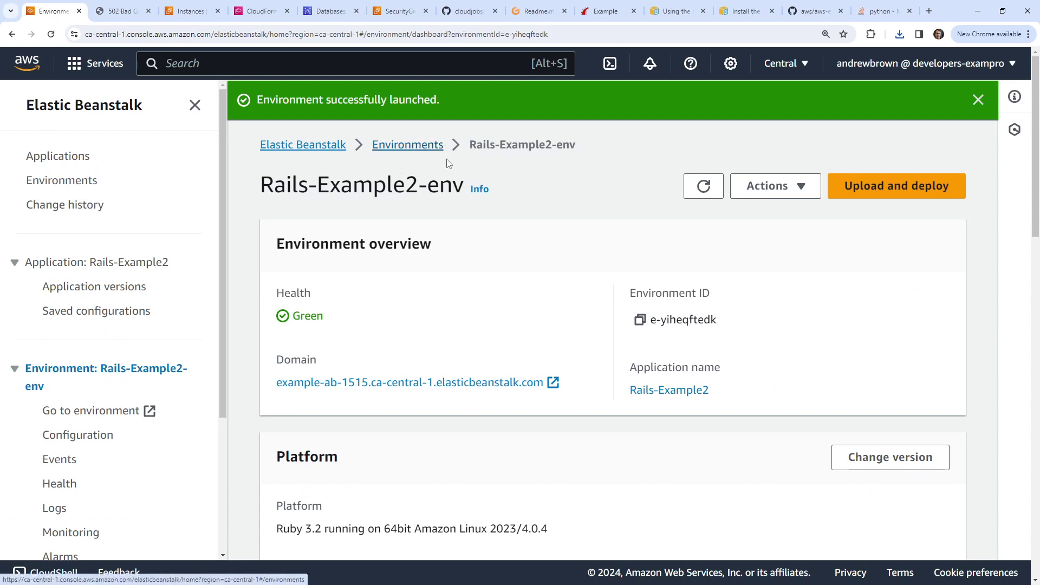
pyautogui.scroll(-5, 613, 349)
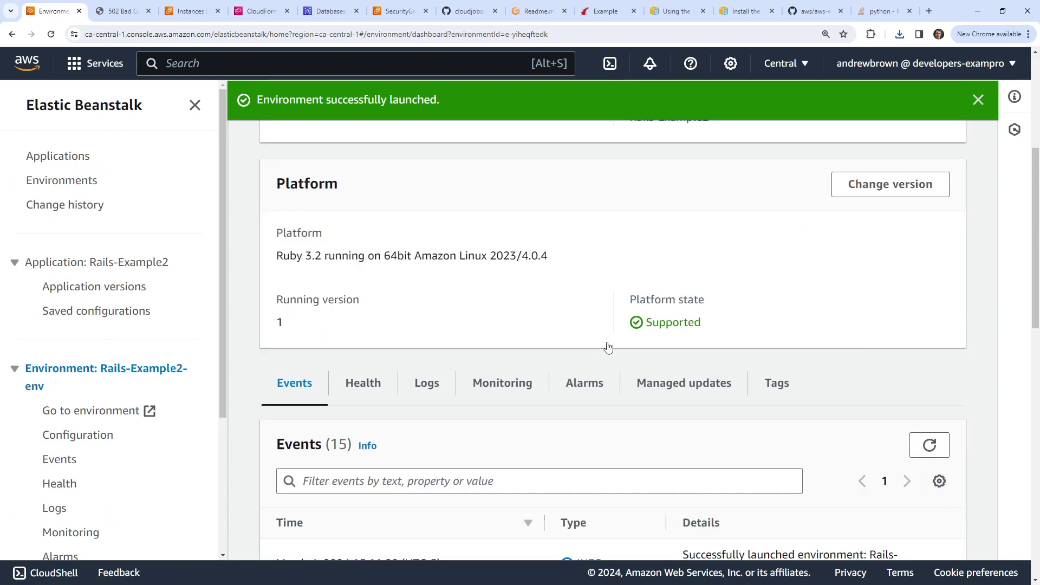
pyautogui.scroll(5, 609, 348)
pyautogui.click(796, 187)
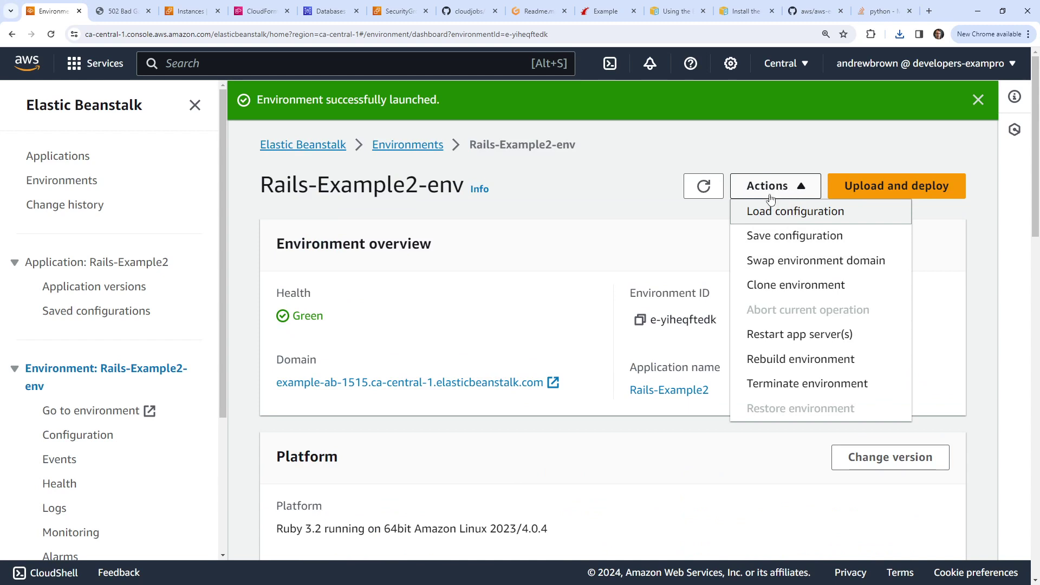
pyautogui.click(802, 190)
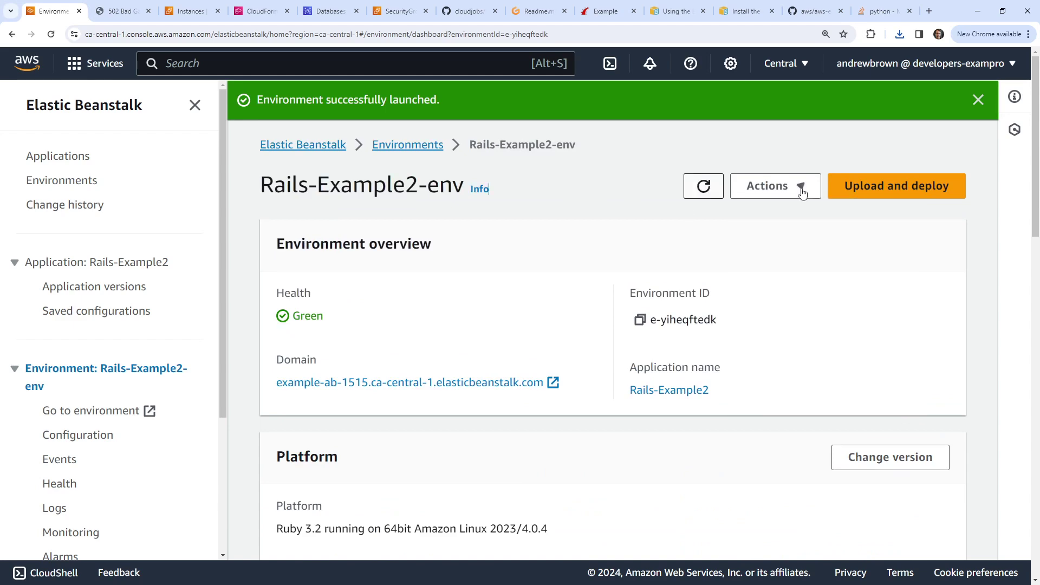
pyautogui.hotkey('ctrl', '0')
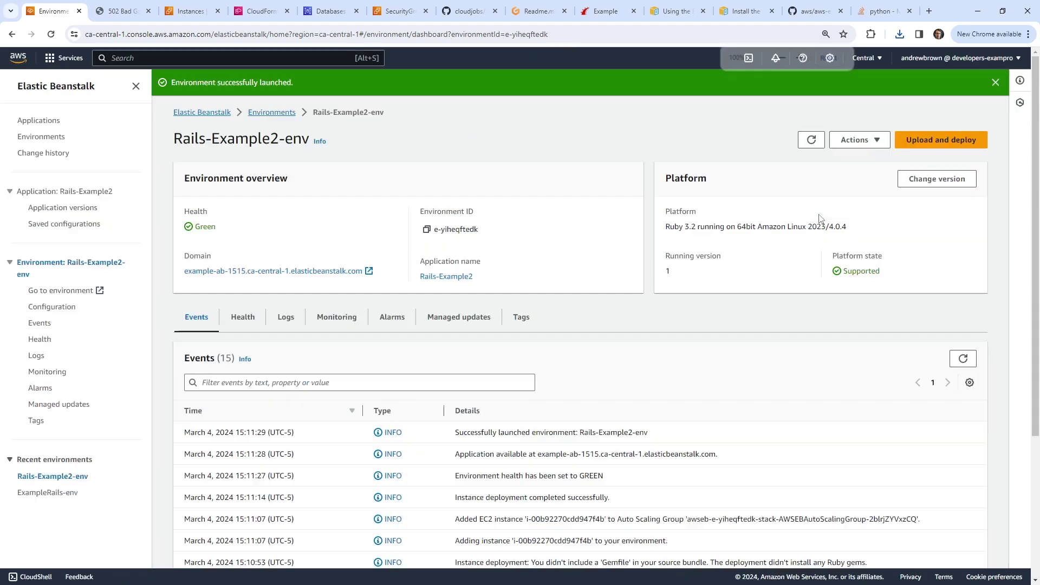
# Step: Upload package (1).zip with version label 2 and deploy it
pyautogui.click(931, 141)
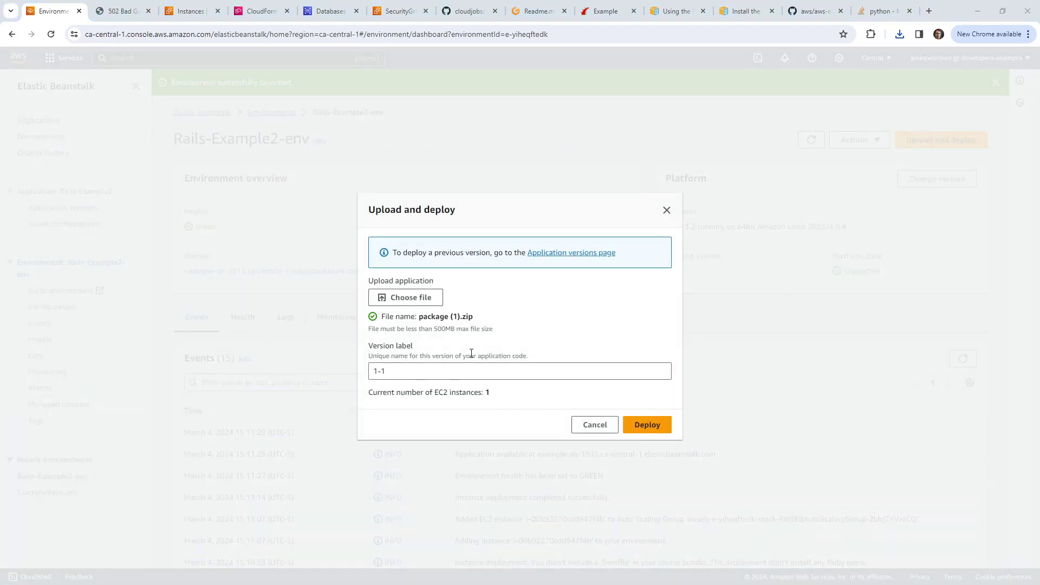
pyautogui.click(423, 374)
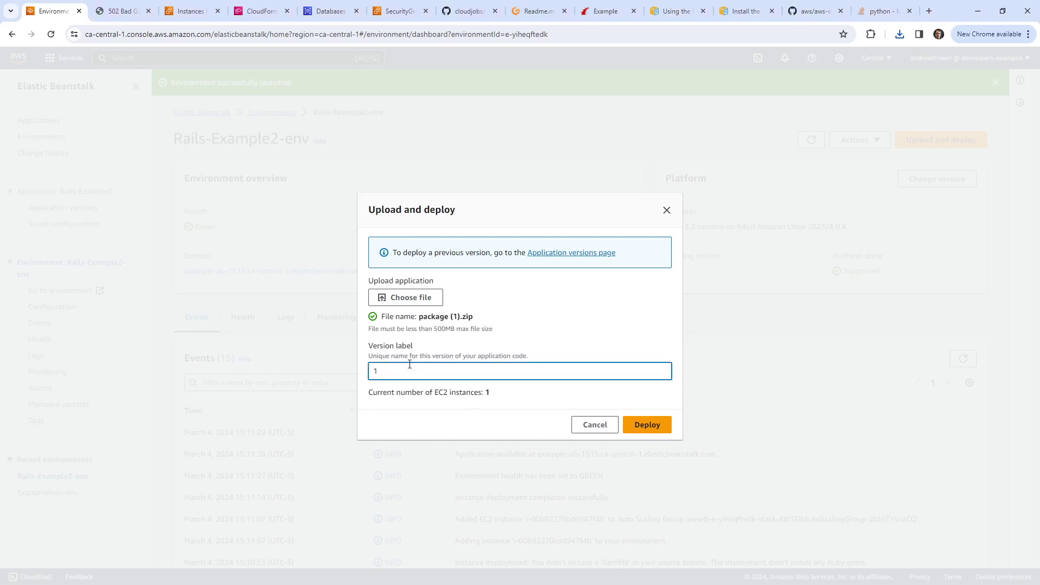
pyautogui.hotkey('ctrl', 'a')
pyautogui.write('2')
pyautogui.click(638, 427)
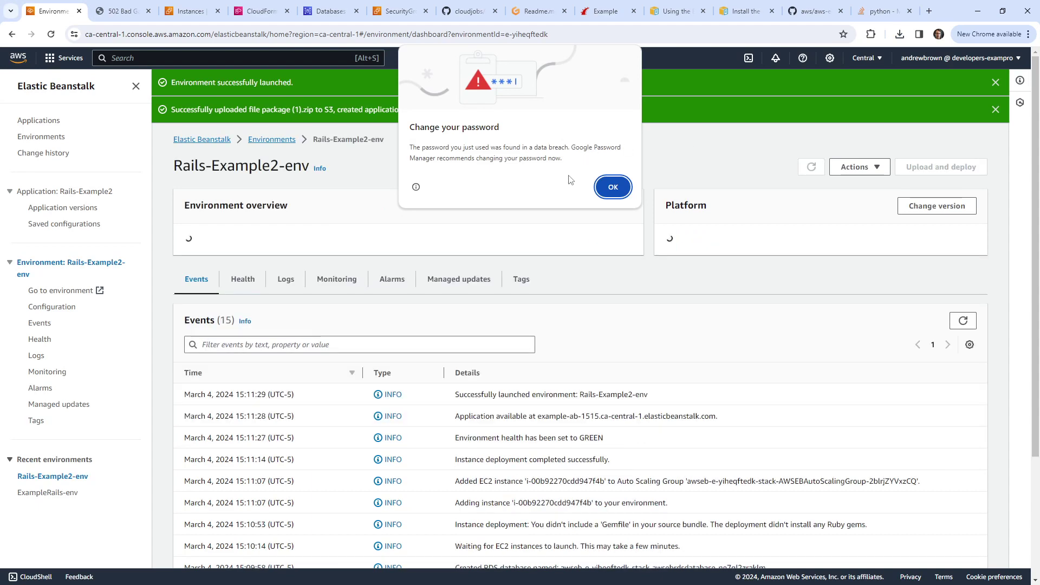
# Step: Dismiss the password warning and review the aborted-deployment and command-failed error events
pyautogui.click(704, 150)
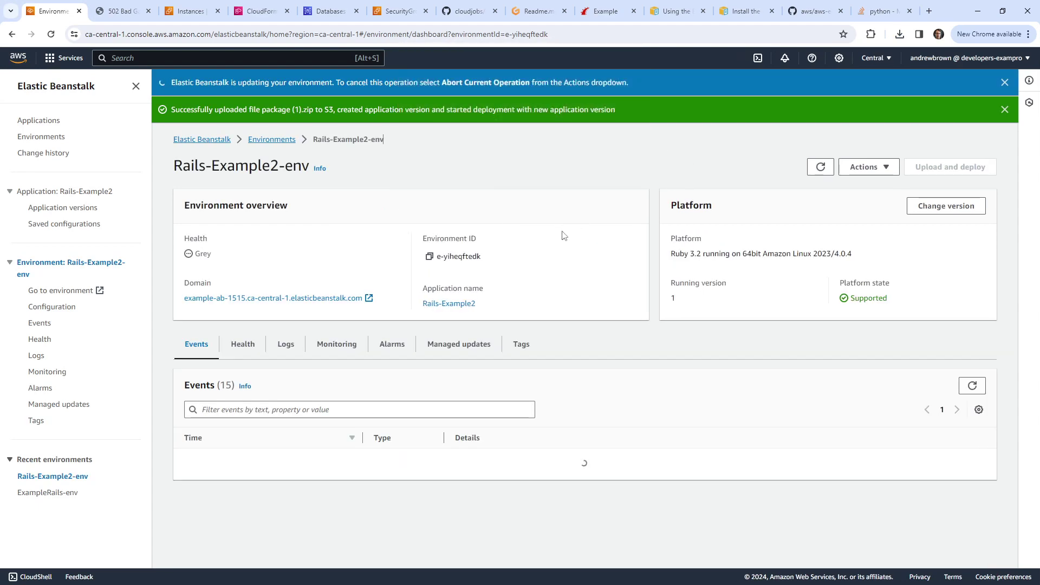
pyautogui.scroll(-3, 379, 303)
pyautogui.scroll(3, 351, 337)
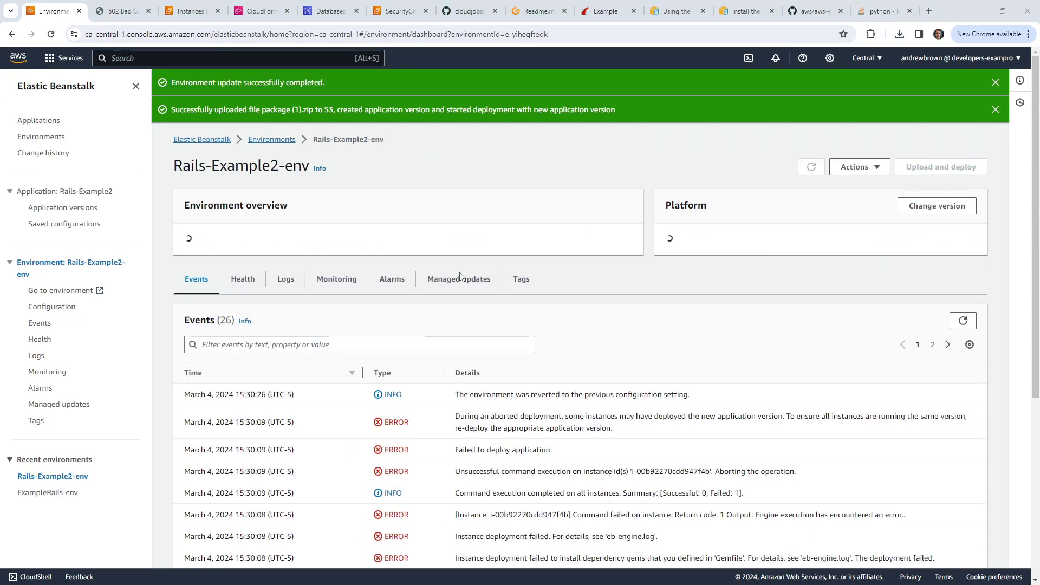
pyautogui.scroll(-3, 490, 280)
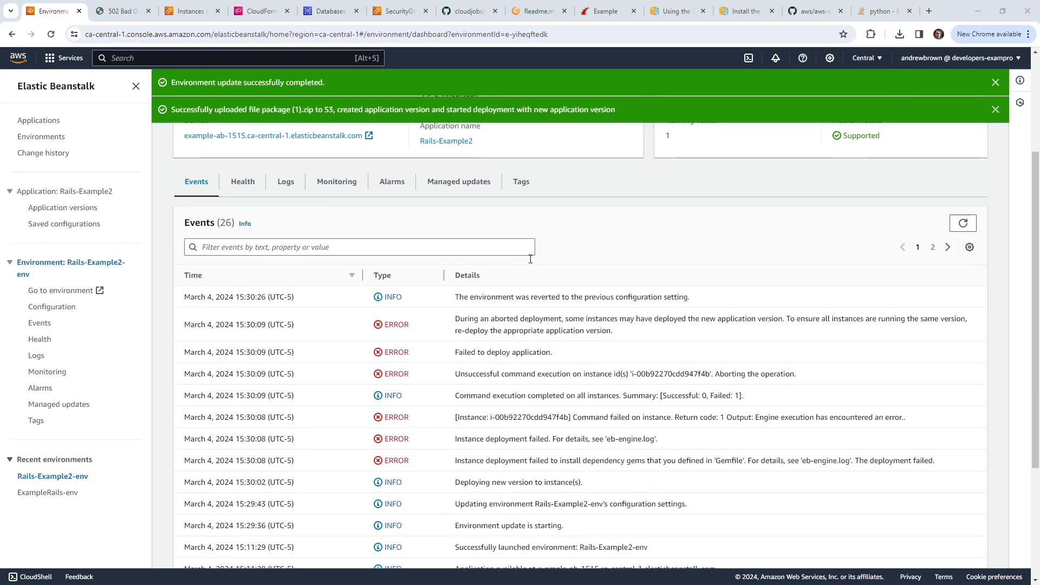
pyautogui.scroll(-1, 526, 259)
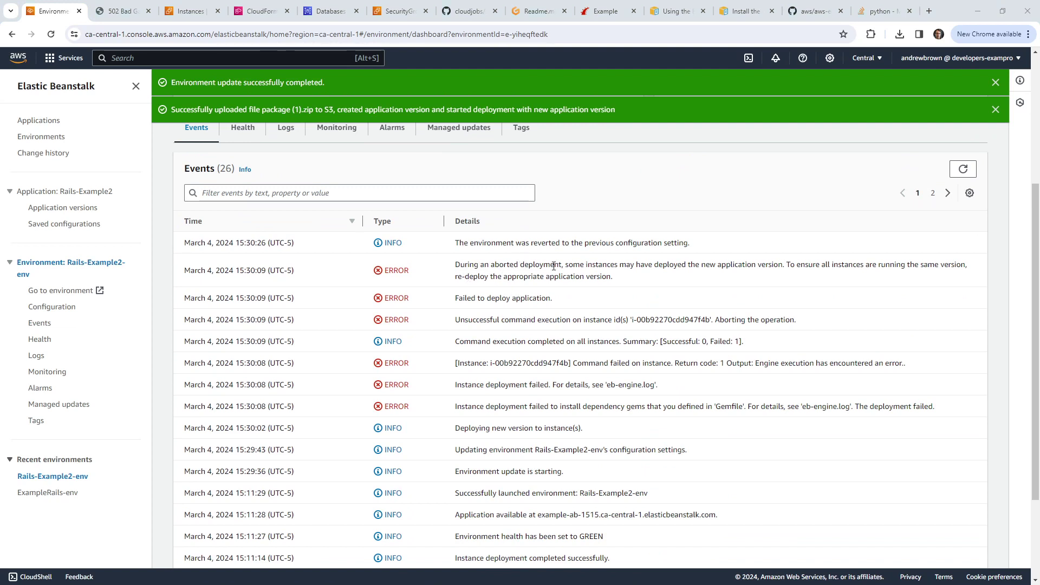
pyautogui.moveTo(584, 265); pyautogui.dragTo(789, 267)
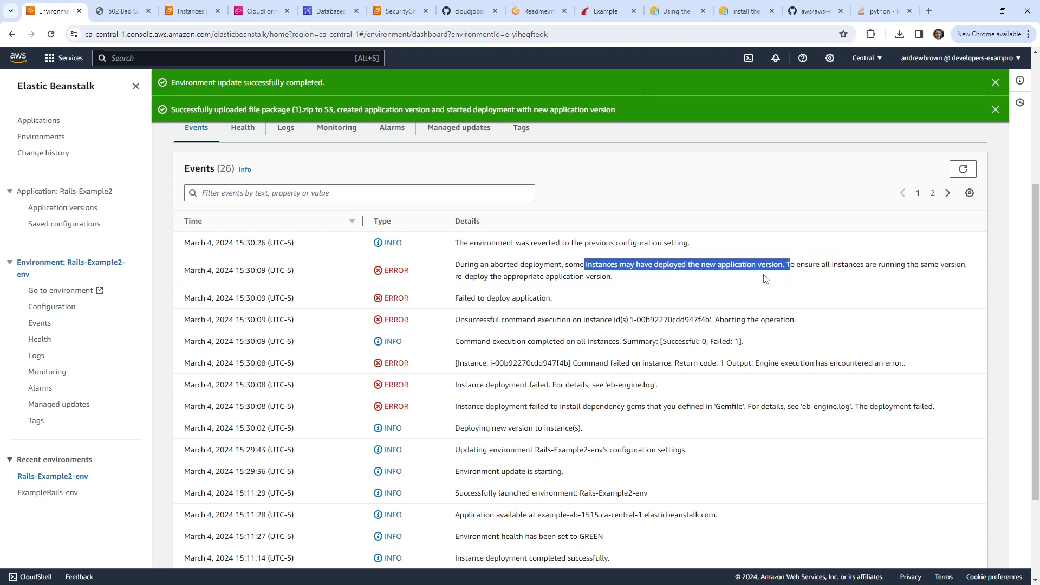
pyautogui.moveTo(483, 320); pyautogui.dragTo(753, 314)
pyautogui.moveTo(599, 363); pyautogui.dragTo(956, 355)
# Step: Bring up the EC2 Instances tab and place it ahead of the 502 page
pyautogui.scroll(-3, 492, 402)
pyautogui.scroll(7, 491, 402)
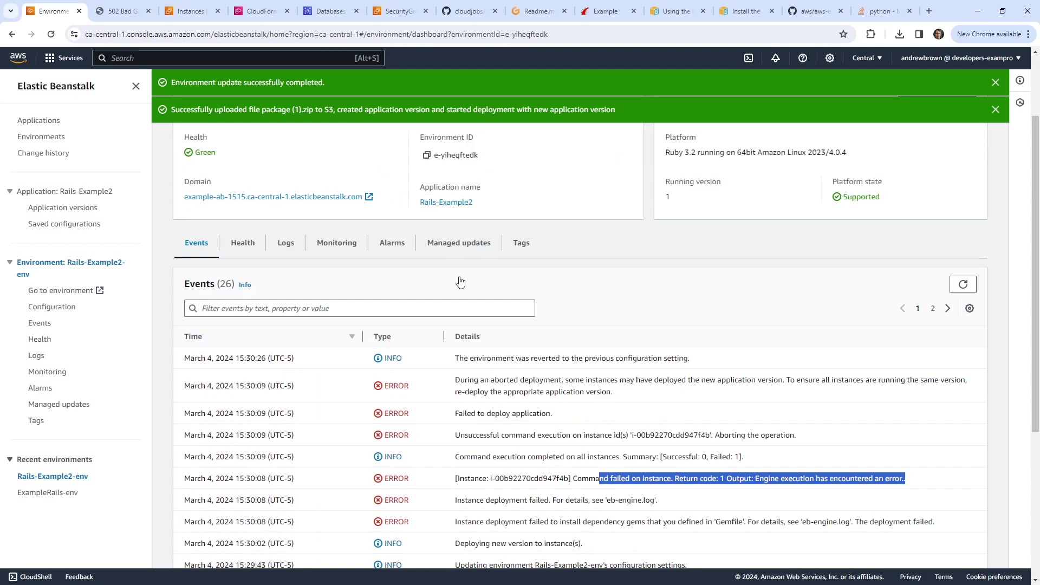
pyautogui.click(118, 16)
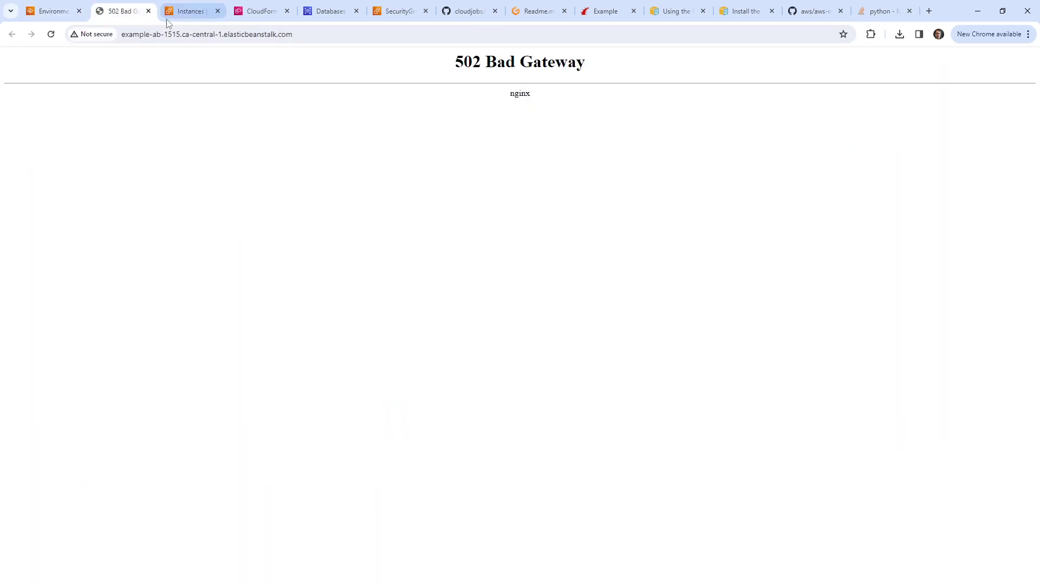
pyautogui.moveTo(168, 15); pyautogui.dragTo(111, 17)
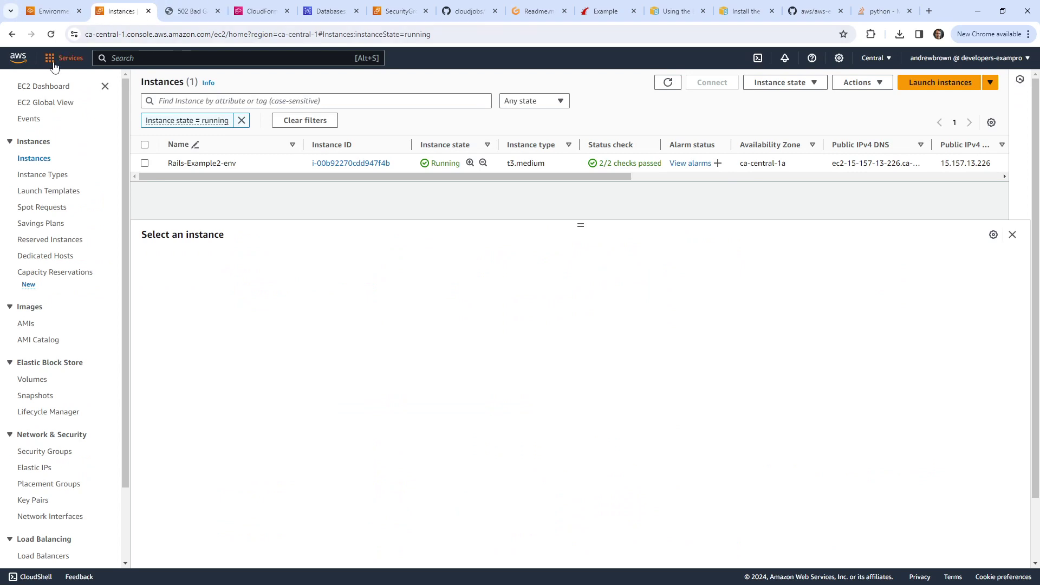
# Step: Open and close console home in a new tab, moving the CloudFormation tab to third place
pyautogui.rightClick(21, 61)
pyautogui.click(79, 74)
pyautogui.click(195, 12)
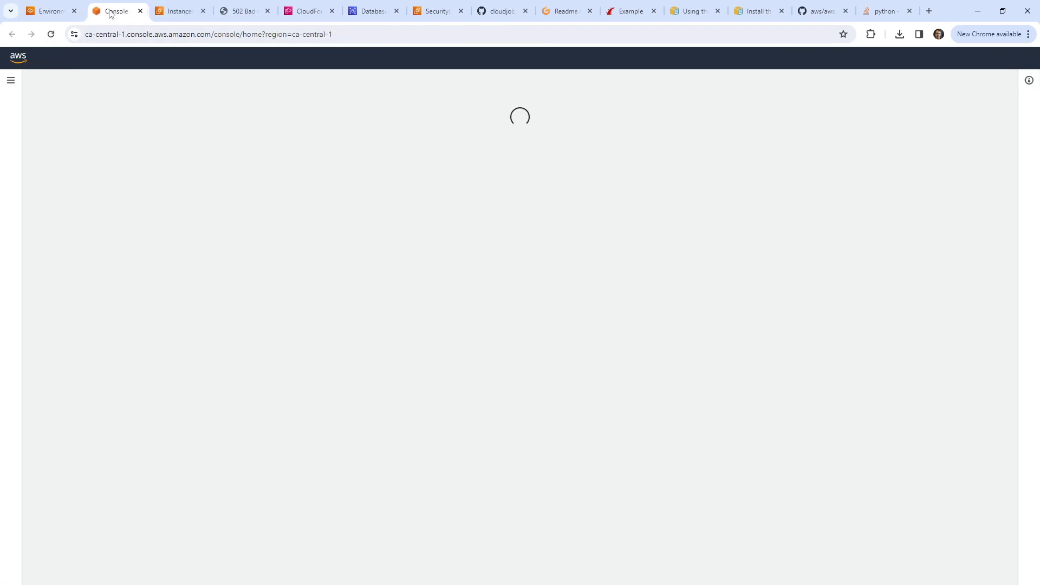
pyautogui.click(202, 11)
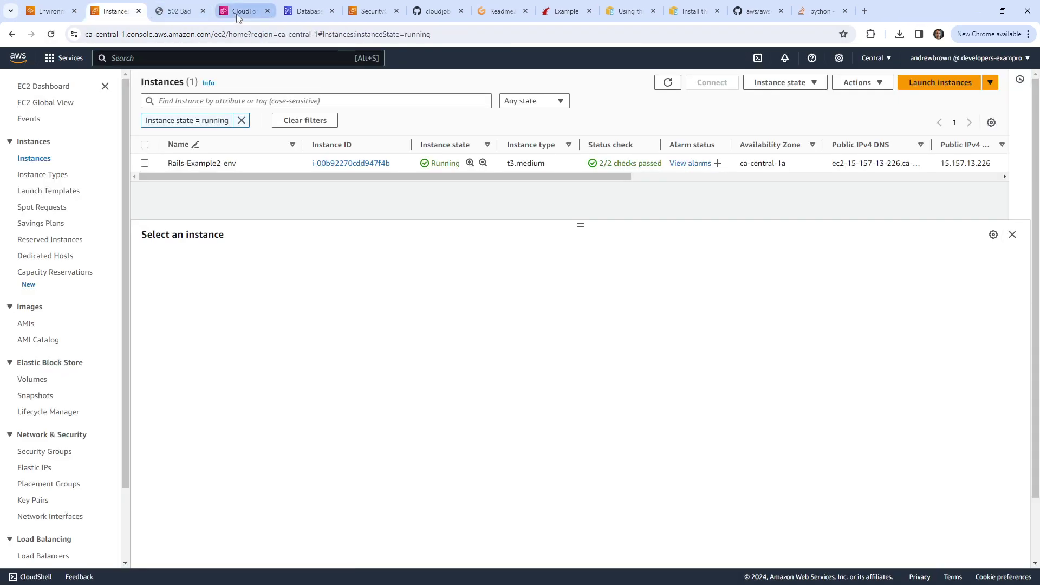
pyautogui.moveTo(243, 11); pyautogui.dragTo(184, 12)
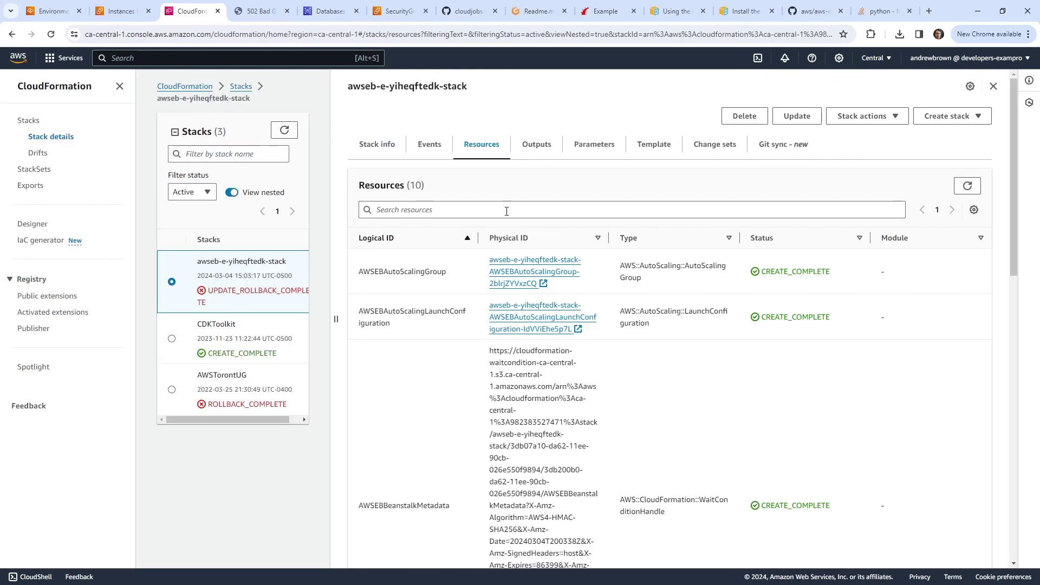
# Step: Show the CloudFormation stack's event history
pyautogui.click(427, 146)
pyautogui.scroll(-2, 690, 382)
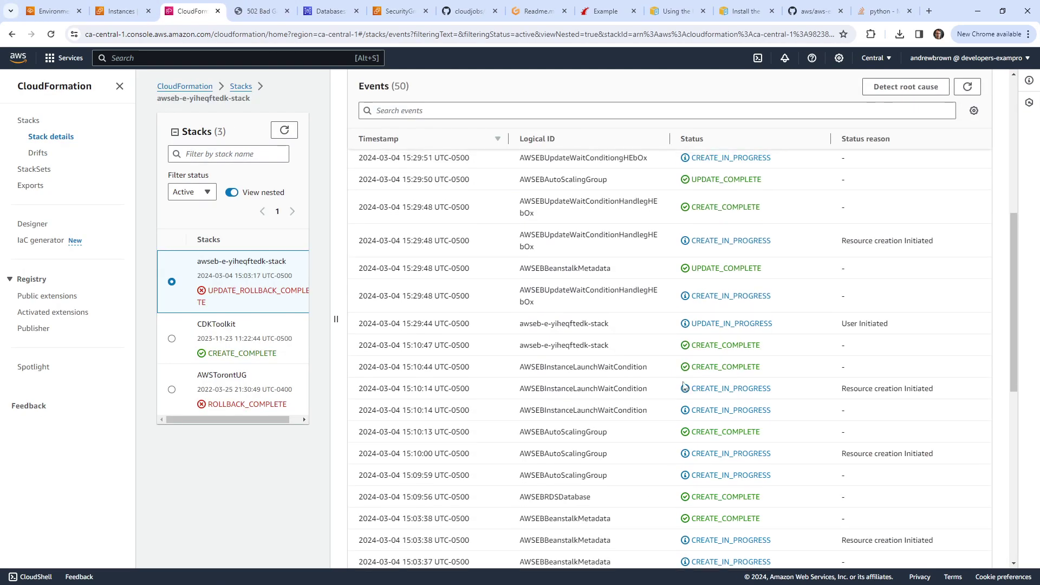
pyautogui.scroll(2, 684, 385)
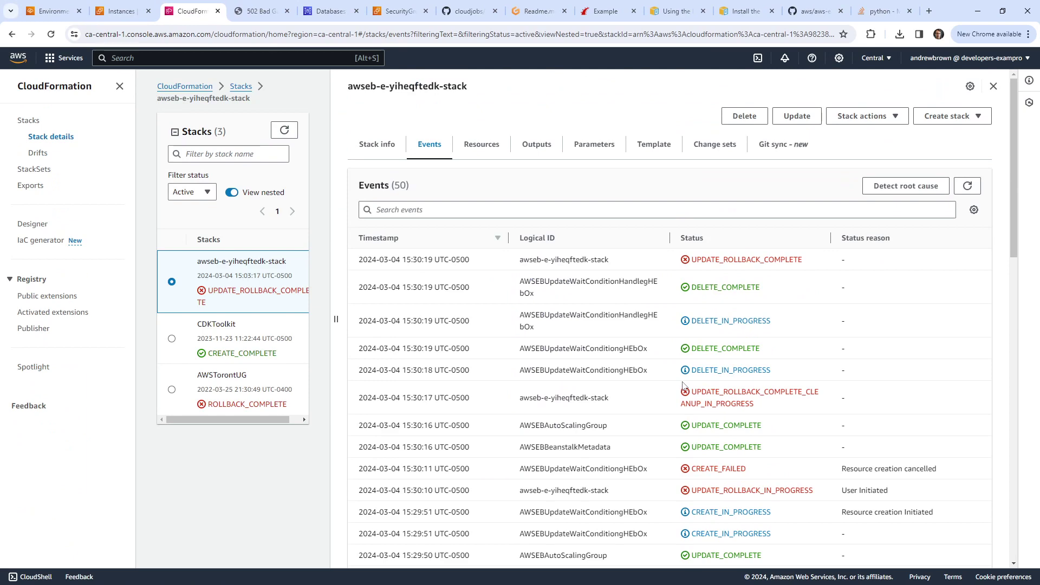
pyautogui.scroll(-5, 684, 386)
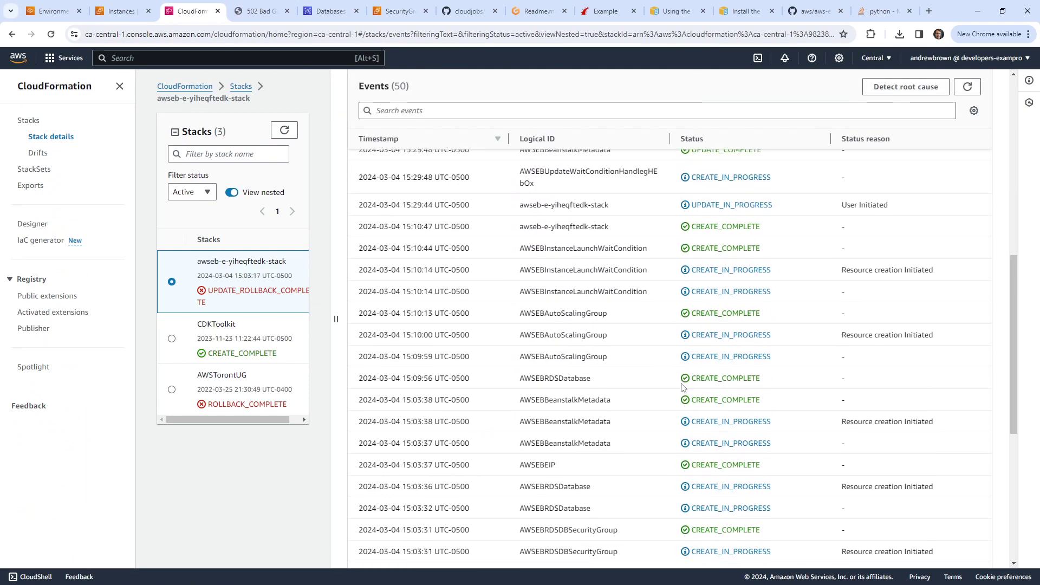
pyautogui.scroll(4, 697, 366)
# Step: Detect root cause, flagging AWSEBUpdateWaitConditionHEbOx, then return to the Rails-Example2-env dashboard
pyautogui.click(891, 156)
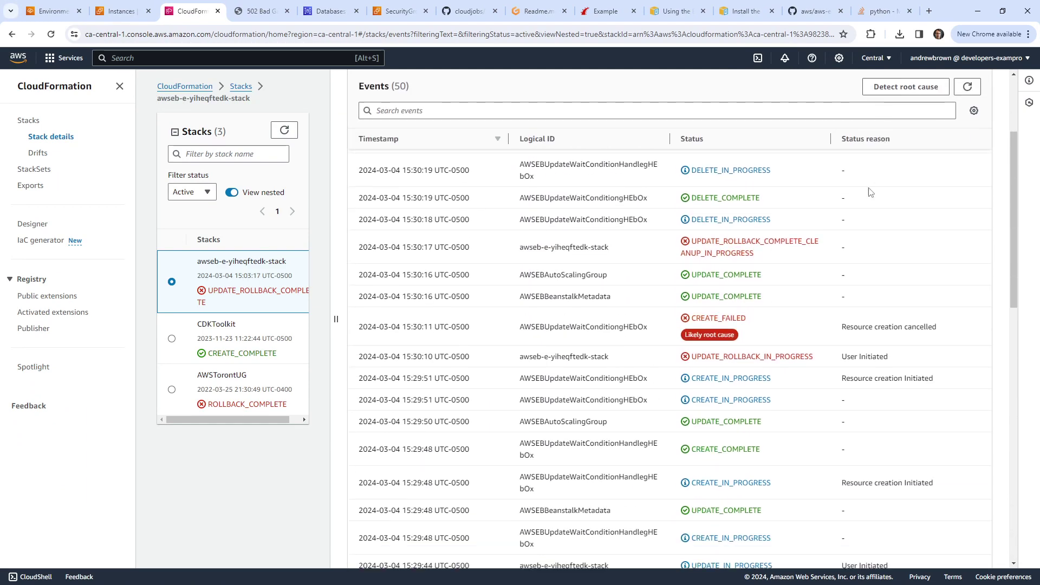
pyautogui.moveTo(842, 310); pyautogui.dragTo(963, 318)
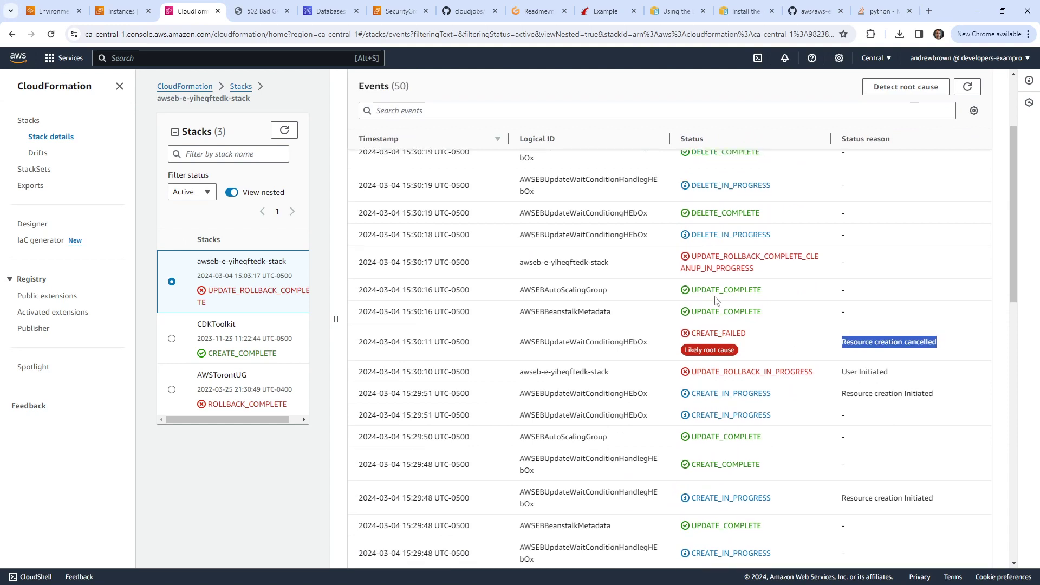
pyautogui.scroll(2, 703, 292)
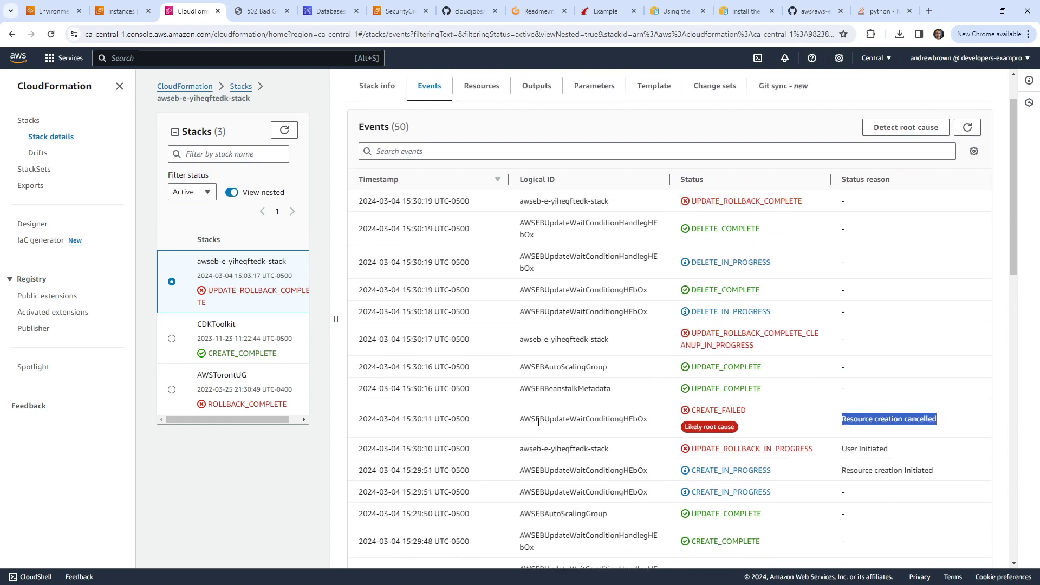
pyautogui.moveTo(535, 418); pyautogui.dragTo(657, 411)
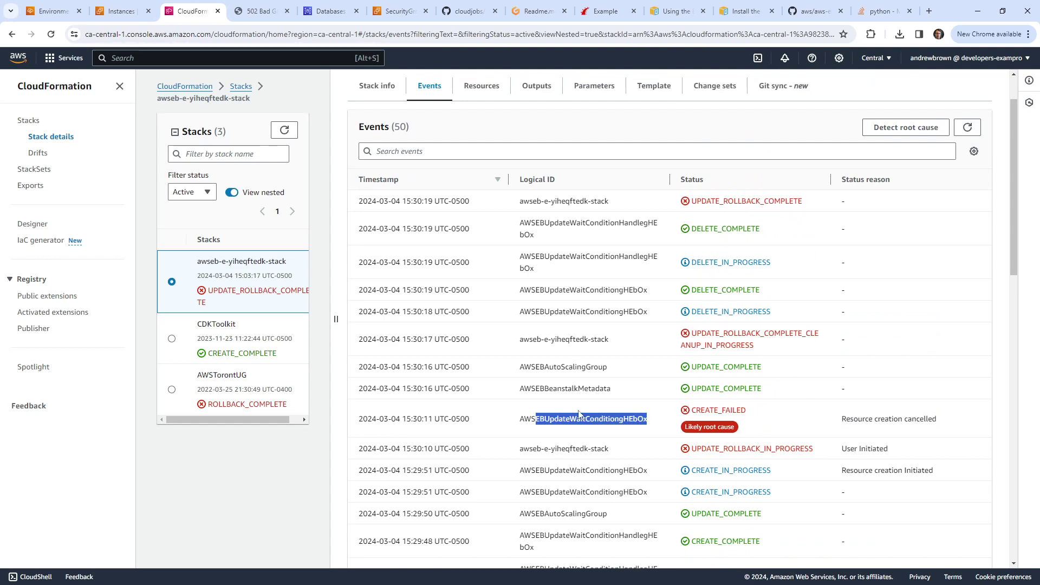
pyautogui.click(115, 15)
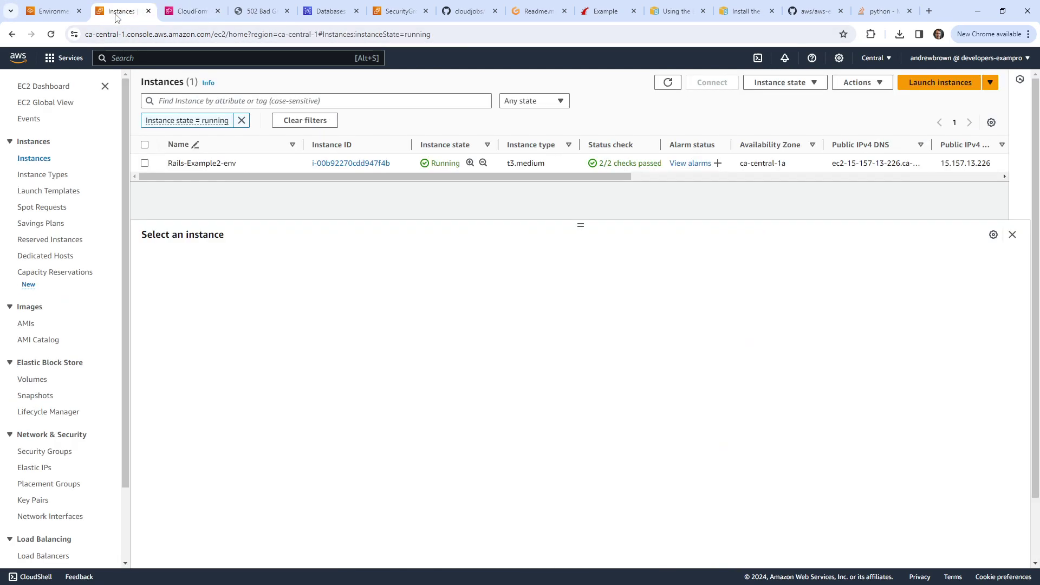
pyautogui.click(51, 12)
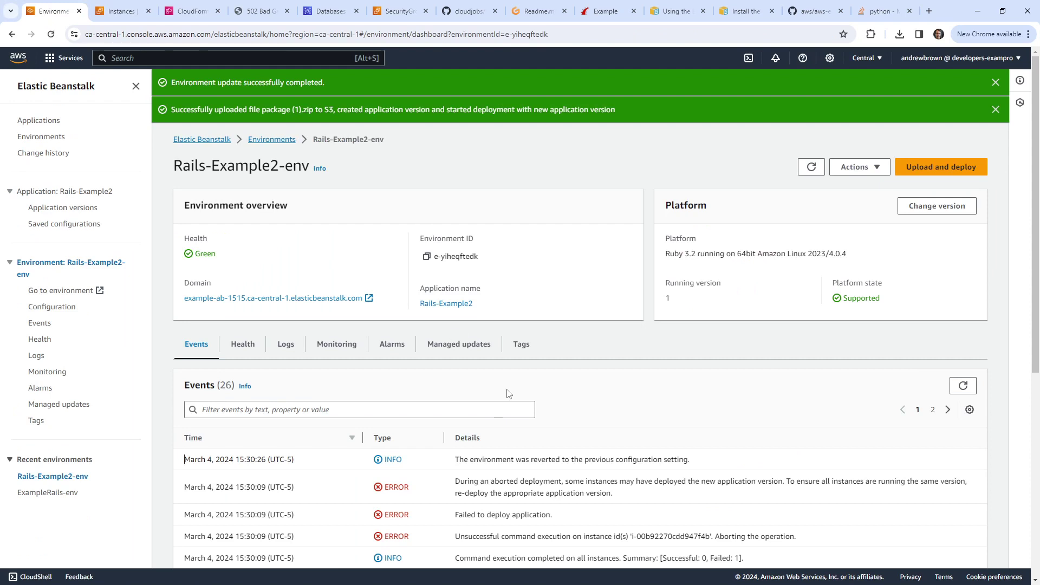
# Step: Check the environment's retrieved logs and health overview
pyautogui.click(281, 347)
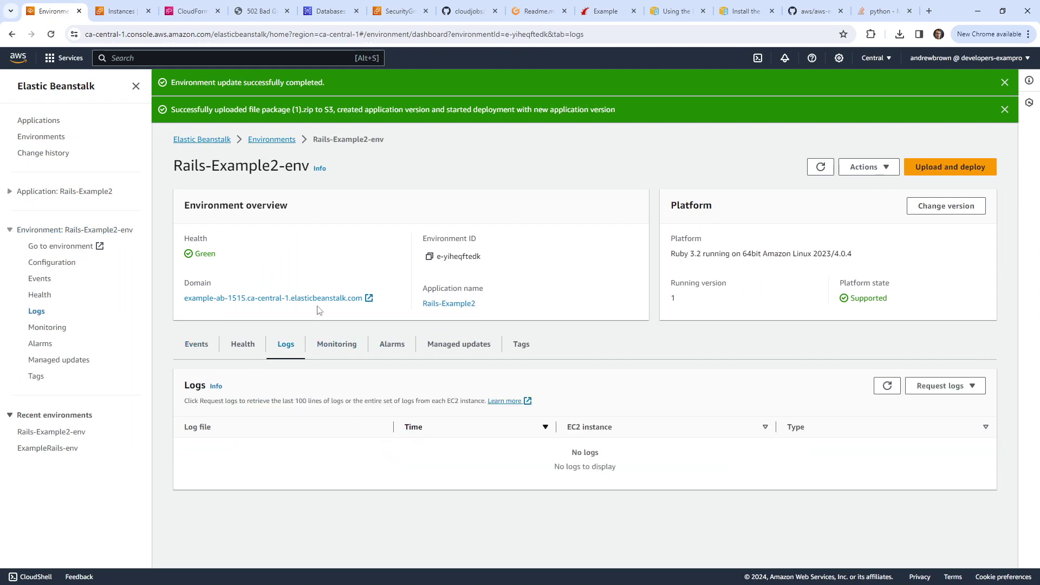
pyautogui.click(879, 389)
pyautogui.click(242, 353)
pyautogui.scroll(-2, 454, 368)
# Step: Read the failure events pointing to eb-engine.log, then go to EC2 Instances
pyautogui.click(195, 287)
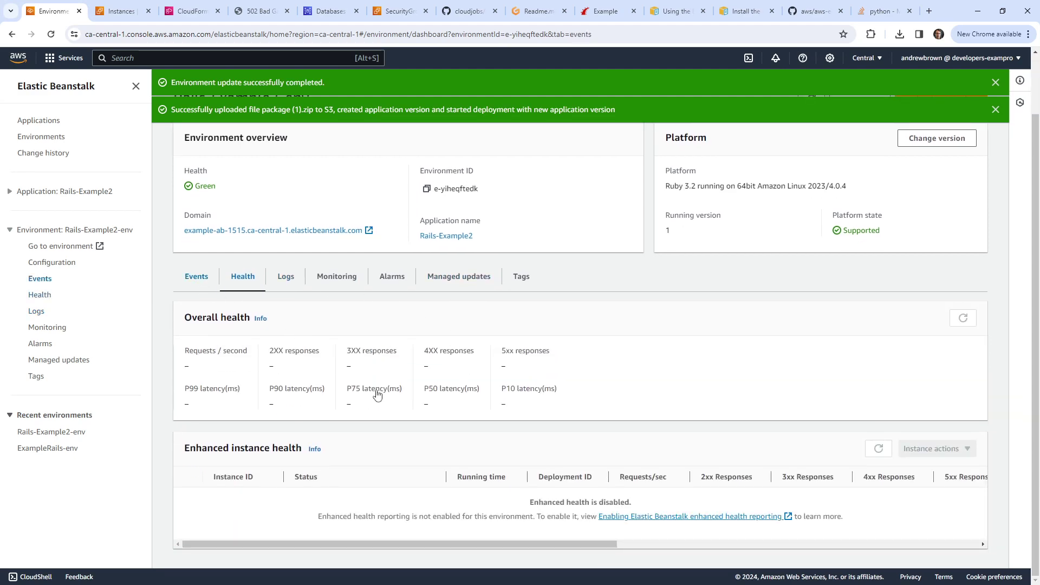
pyautogui.scroll(-3, 396, 394)
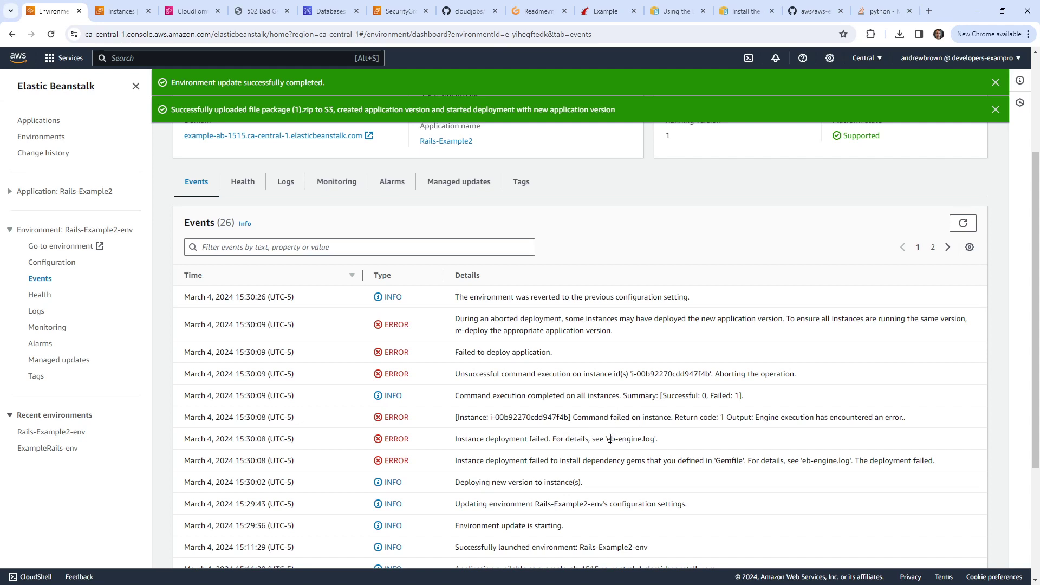
pyautogui.moveTo(610, 439); pyautogui.dragTo(658, 439)
pyautogui.click(652, 436)
pyautogui.moveTo(751, 460); pyautogui.dragTo(864, 461)
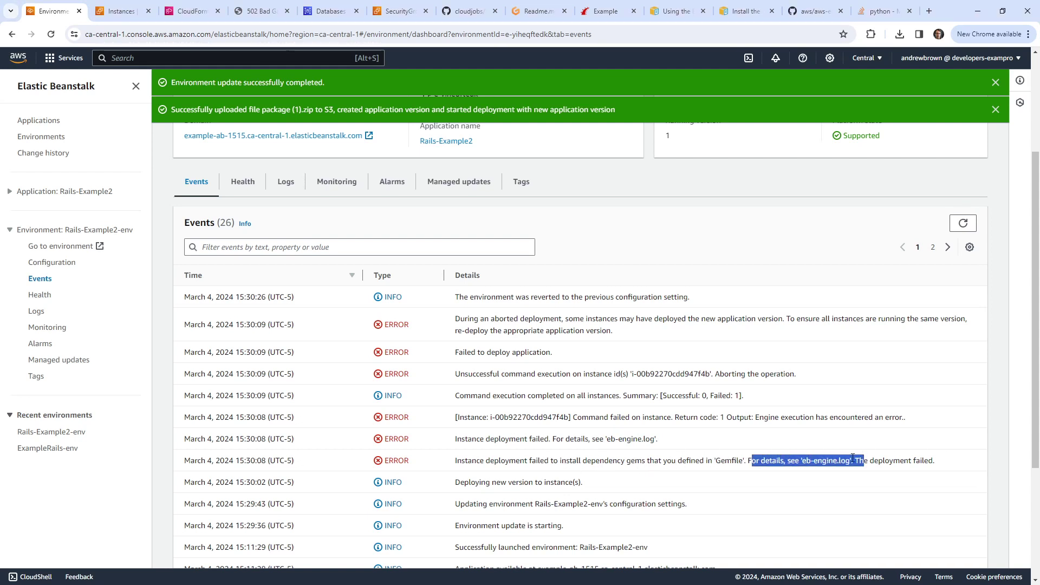
pyautogui.scroll(-2, 653, 413)
pyautogui.scroll(-1, 654, 413)
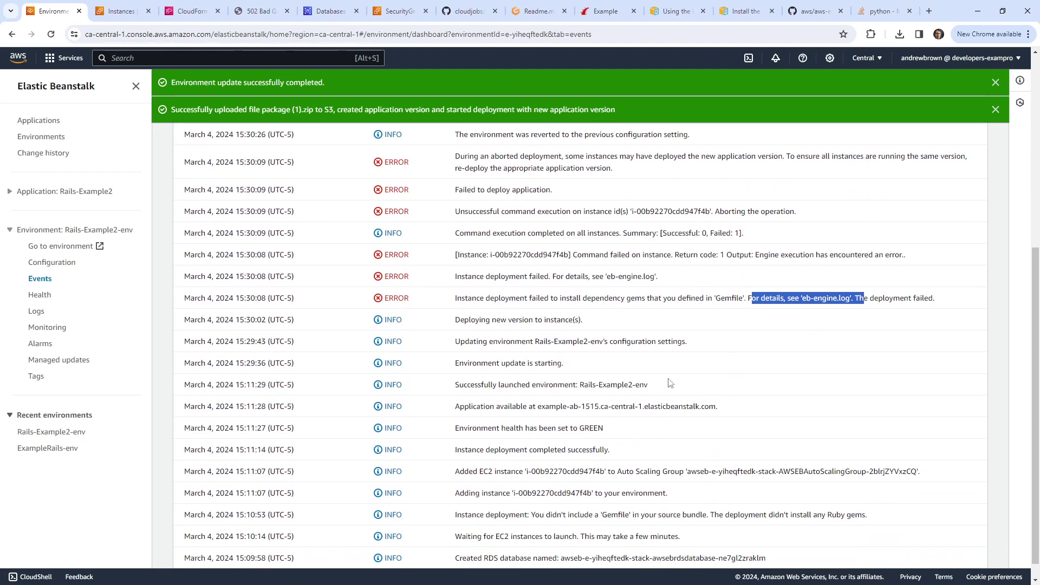
pyautogui.click(121, 12)
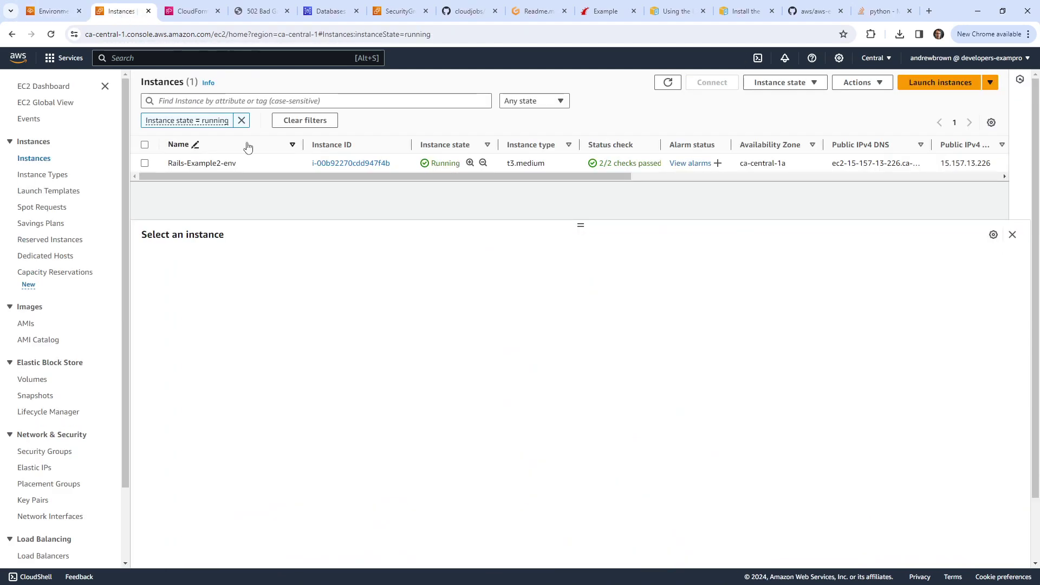
# Step: Refresh instances, select Rails-Example2-env, and connect to it through Session Manager
pyautogui.click(669, 84)
pyautogui.moveTo(579, 224); pyautogui.dragTo(594, 245)
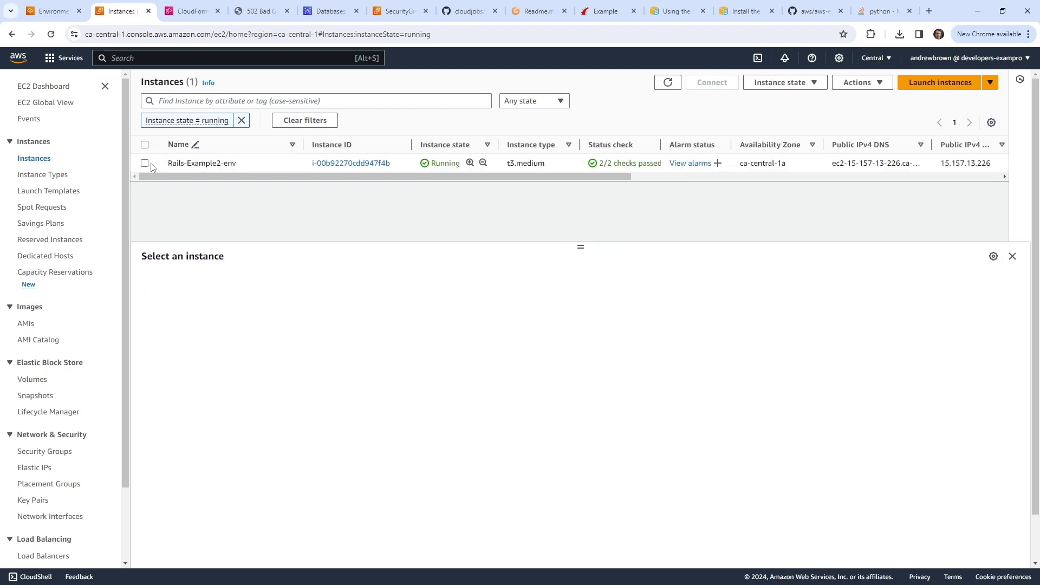
pyautogui.click(229, 168)
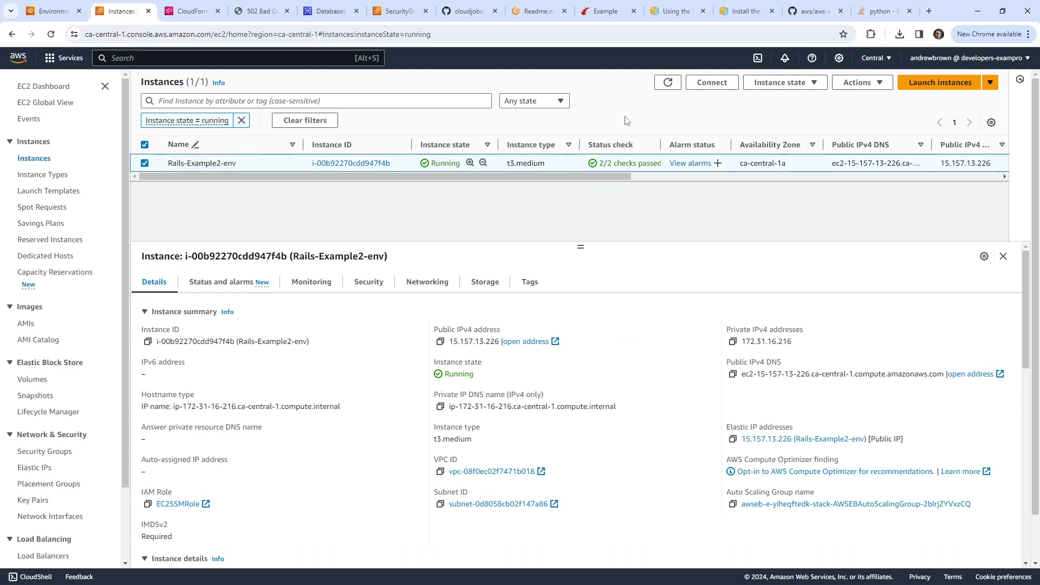
pyautogui.click(712, 82)
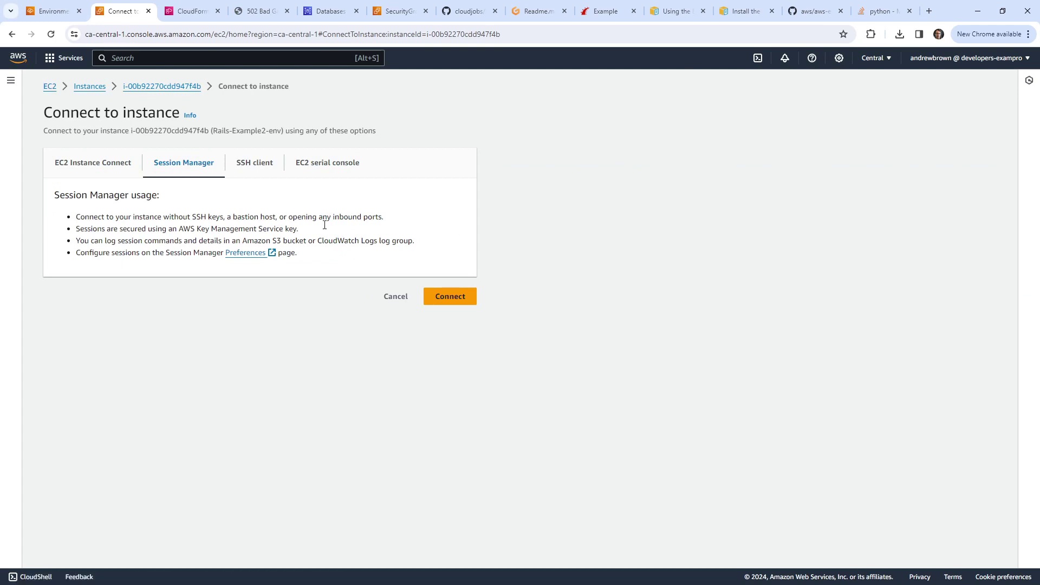
pyautogui.click(457, 297)
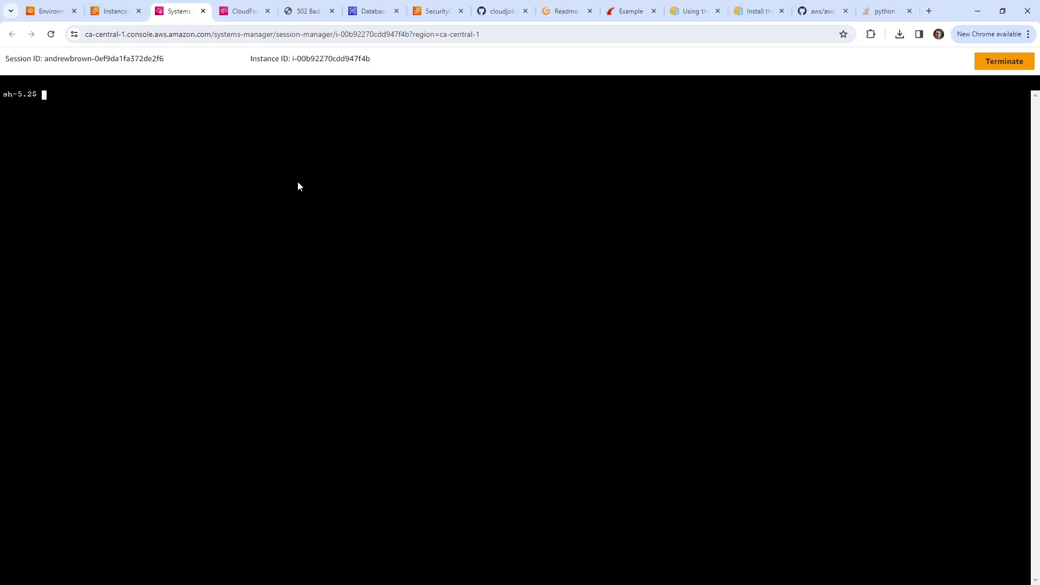
# Step: Switch the shell to ec2-user with sudo su - ec2-user
pyautogui.write('sudo su =')
pyautogui.press('BackSpace')
pyautogui.press('BackSpace')
pyautogui.write('- ec2-user')
pyautogui.press('Return')
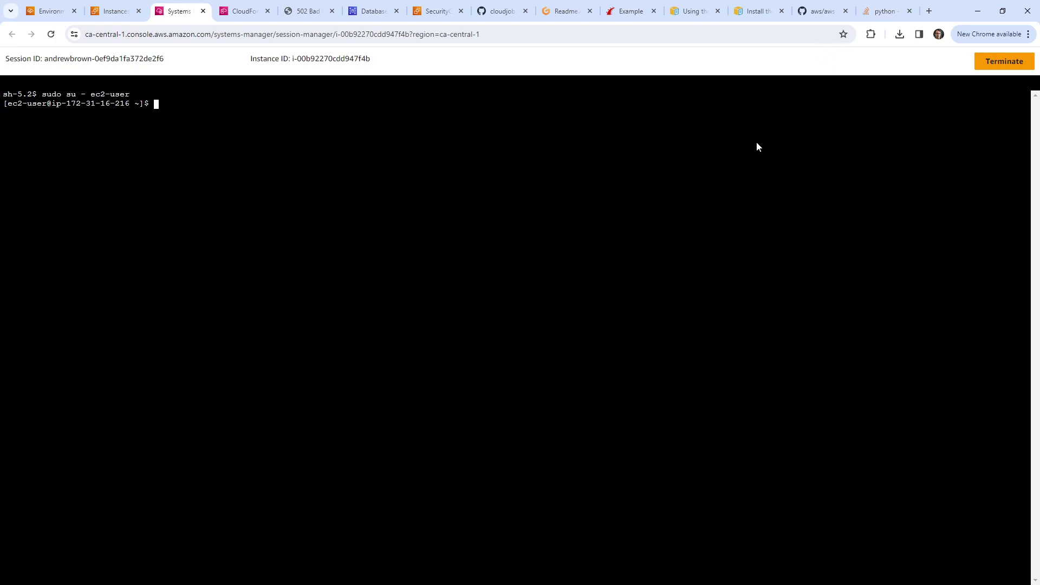
# Step: Try the /var/app/current path and list the home directory
pyautogui.write('/var/a')
pyautogui.press('Tab')
pyautogui.press('Tab')
pyautogui.press('Tab')
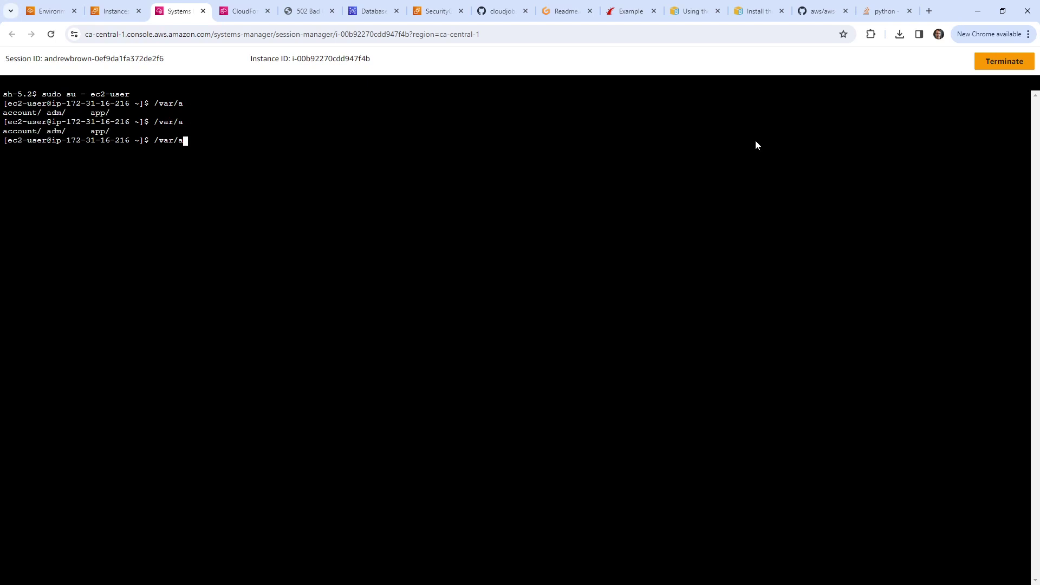
pyautogui.write('p')
pyautogui.press('Tab')
pyautogui.write('c')
pyautogui.press('Tab')
pyautogui.press('Return')
pyautogui.write('ls')
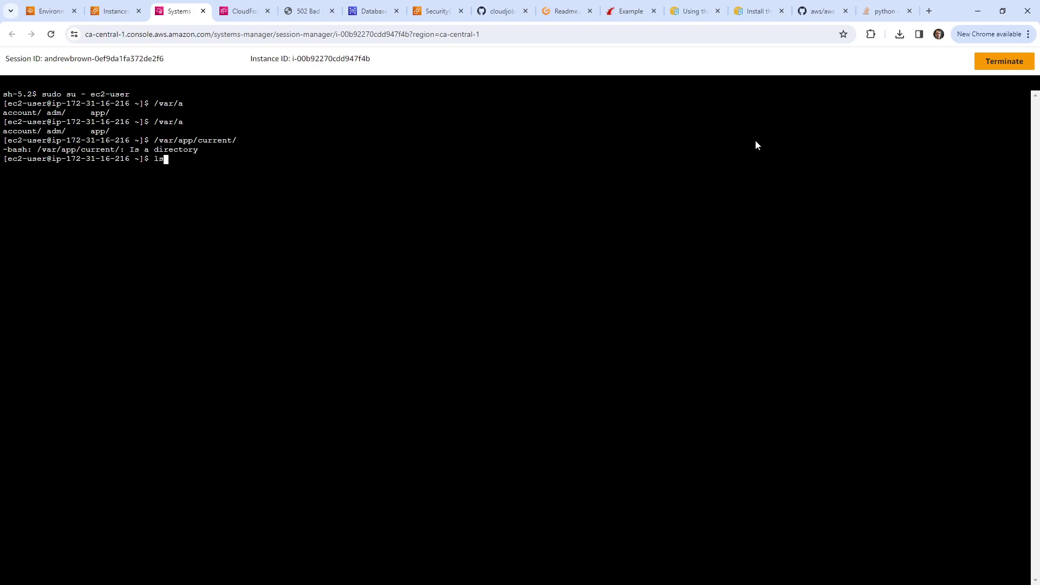
pyautogui.press('Return')
# Step: Browse /var/app and list the contents of /var/app/current
pyautogui.write('cd /v')
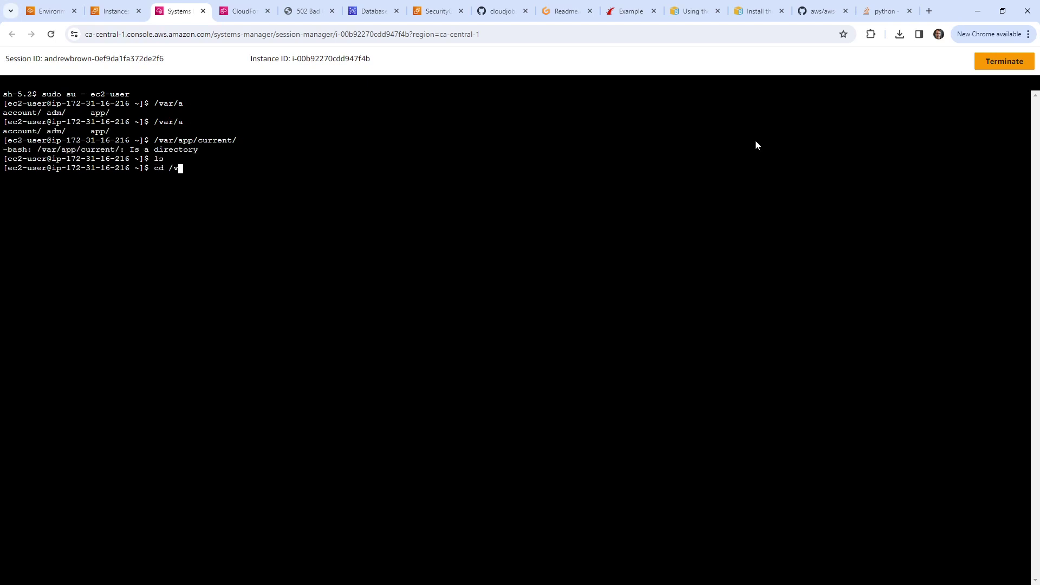
pyautogui.write('ar/app/')
pyautogui.press('Return')
pyautogui.write('ls')
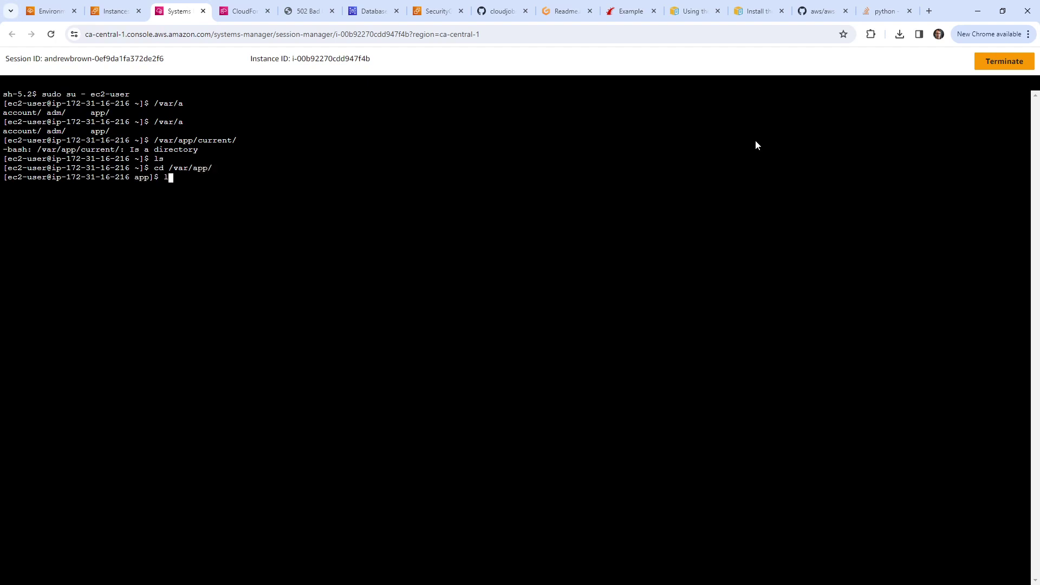
pyautogui.press('Return')
pyautogui.write('cd current/')
pyautogui.press('Return')
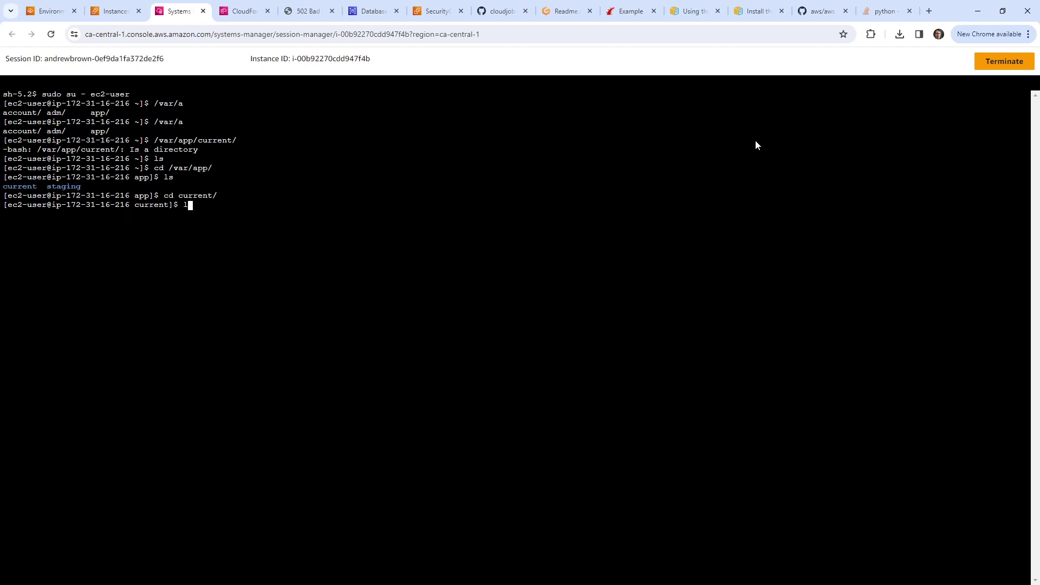
pyautogui.write('ls')
pyautogui.press('Return')
# Step: Go up and list the contents of /var/app/staging
pyautogui.write('cd')
pyautogui.press('BackSpace')
pyautogui.press('BackSpace')
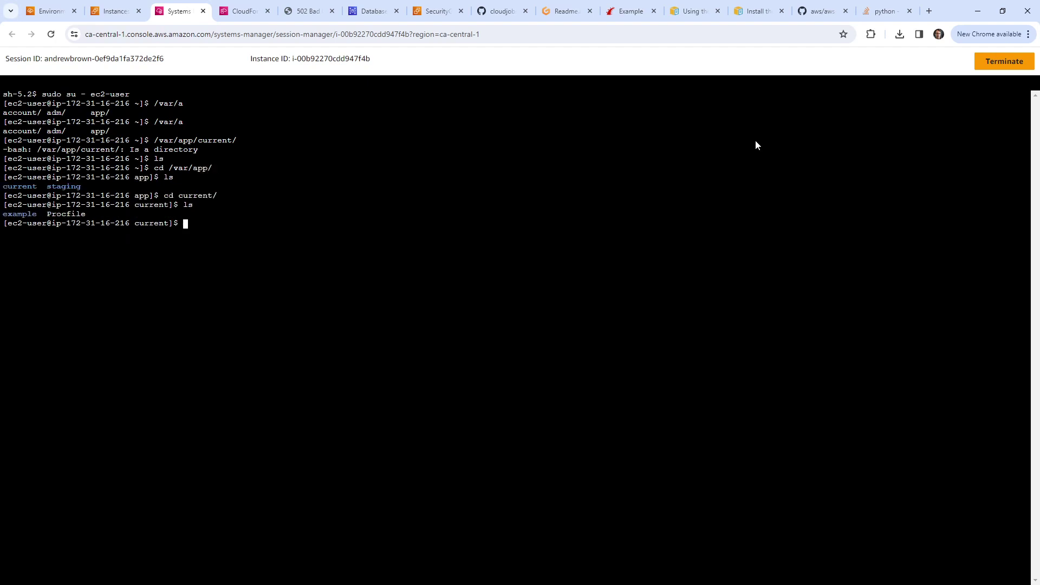
pyautogui.write('cd ..')
pyautogui.press('Return')
pyautogui.write('cd st')
pyautogui.press('Tab')
pyautogui.press('Return')
pyautogui.write('ls')
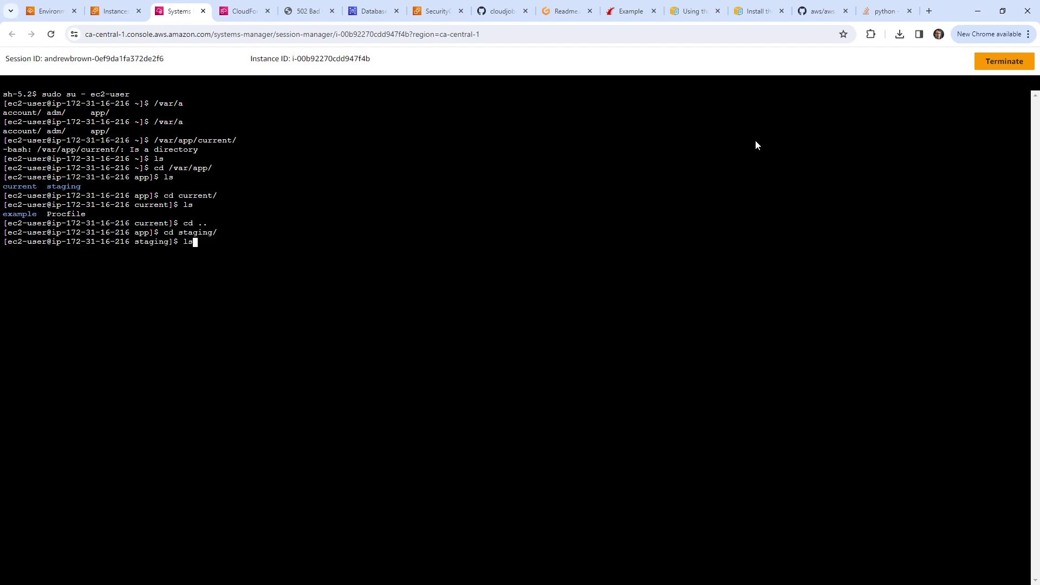
pyautogui.press('Return')
# Step: Follow the staging log/development.log live with tail -f, then stop it
pyautogui.write('cd lo')
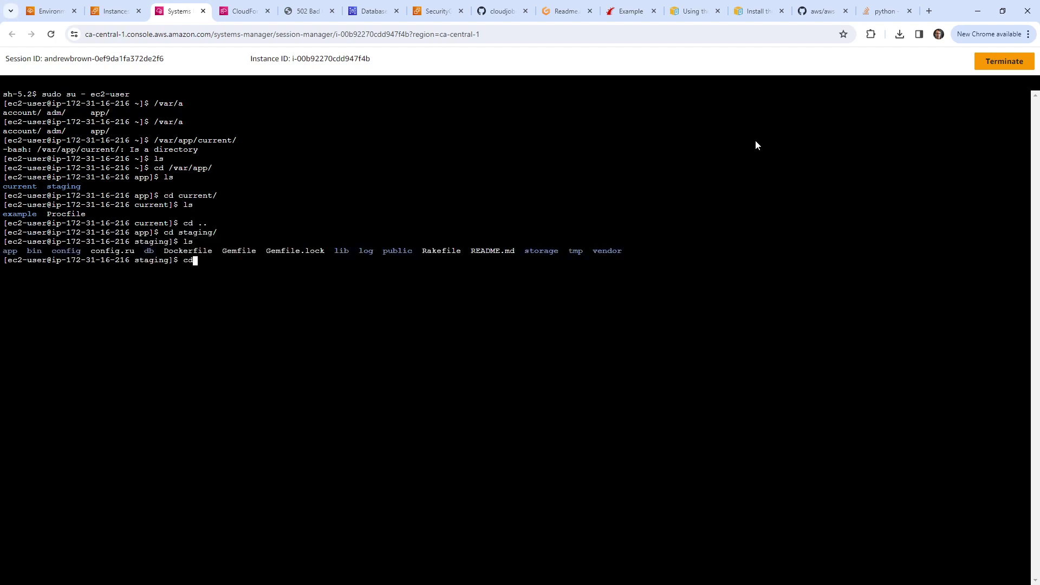
pyautogui.press('Tab')
pyautogui.press('Return')
pyautogui.write('ls')
pyautogui.press('Return')
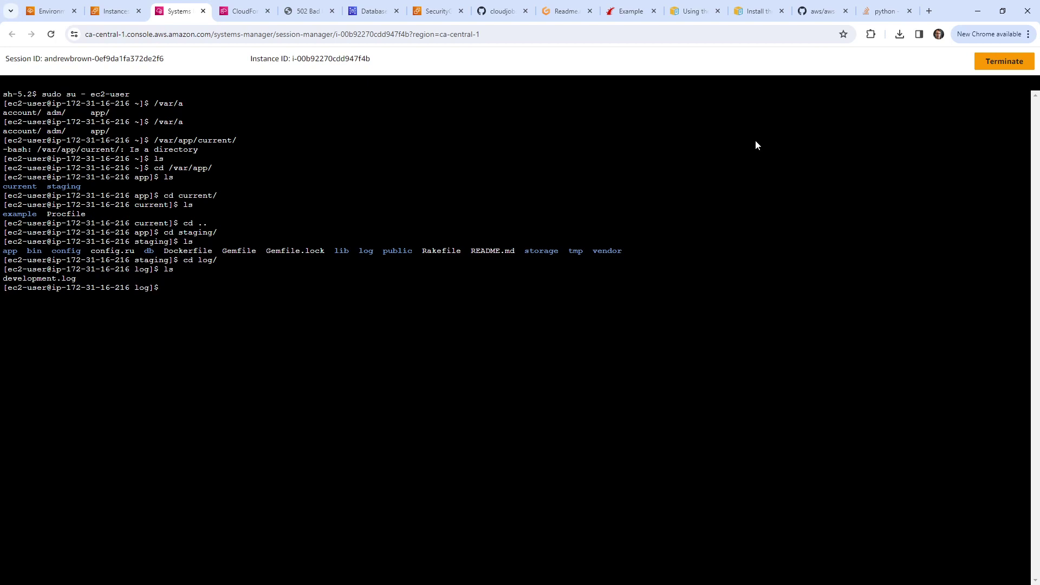
pyautogui.write('tail -f d')
pyautogui.press('Tab')
pyautogui.press('Return')
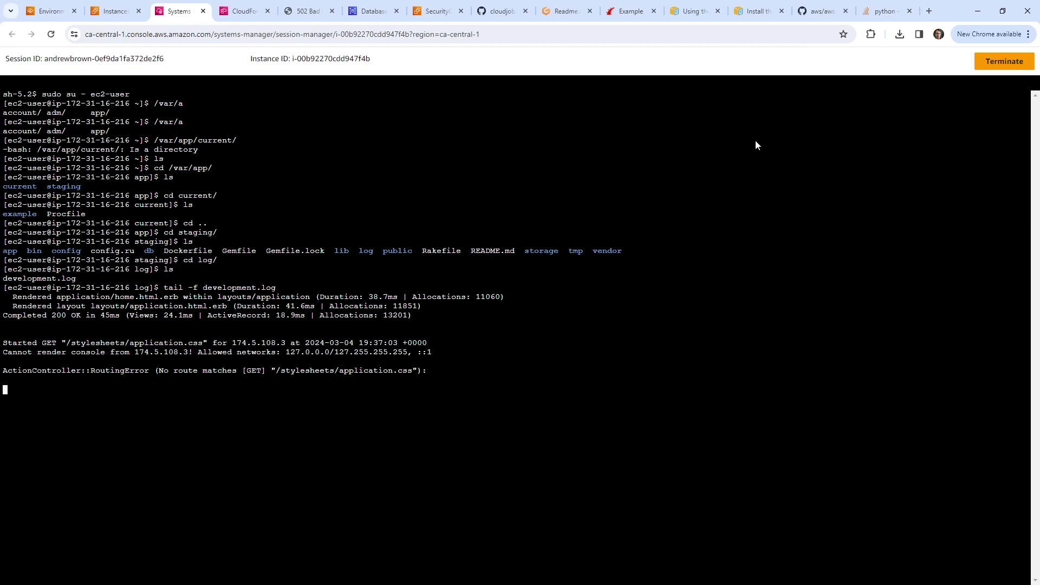
pyautogui.hotkey('ctrl', 'c')
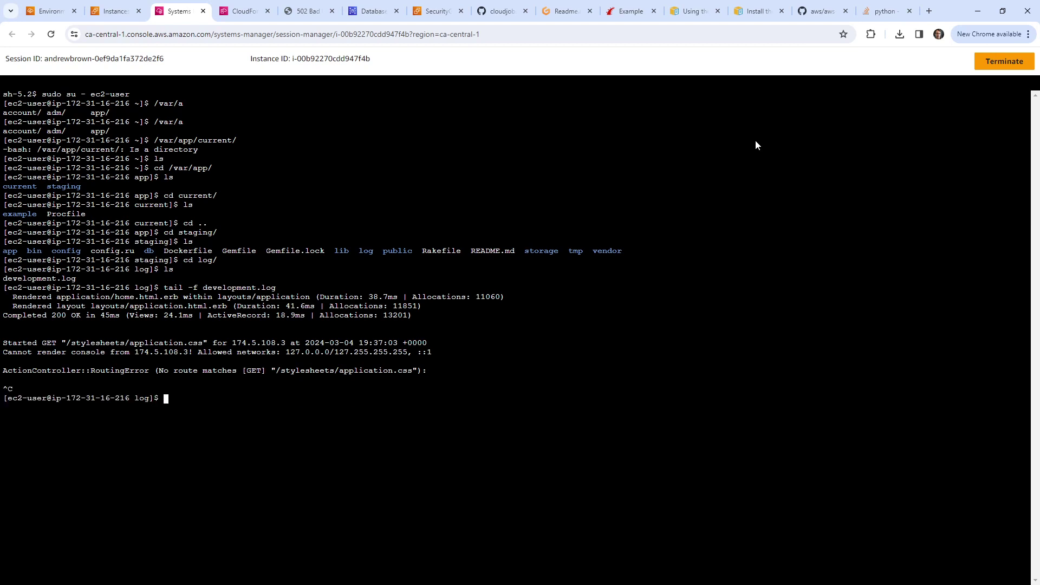
# Step: Check for running rails and puma processes with ps uux | grep
pyautogui.write('ps u')
pyautogui.write('ux | grep ra')
pyautogui.write('ils')
pyautogui.press('Return')
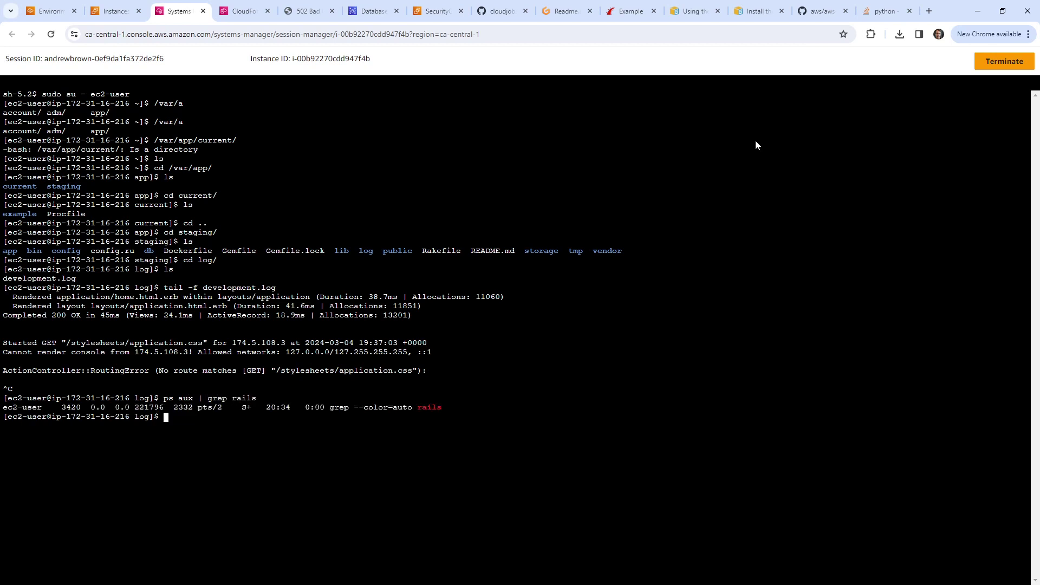
pyautogui.press('Up')
pyautogui.press('BackSpace')
pyautogui.press('BackSpace')
pyautogui.press('BackSpace')
pyautogui.press('BackSpace')
pyautogui.press('BackSpace')
pyautogui.write('puma')
pyautogui.press('Return')
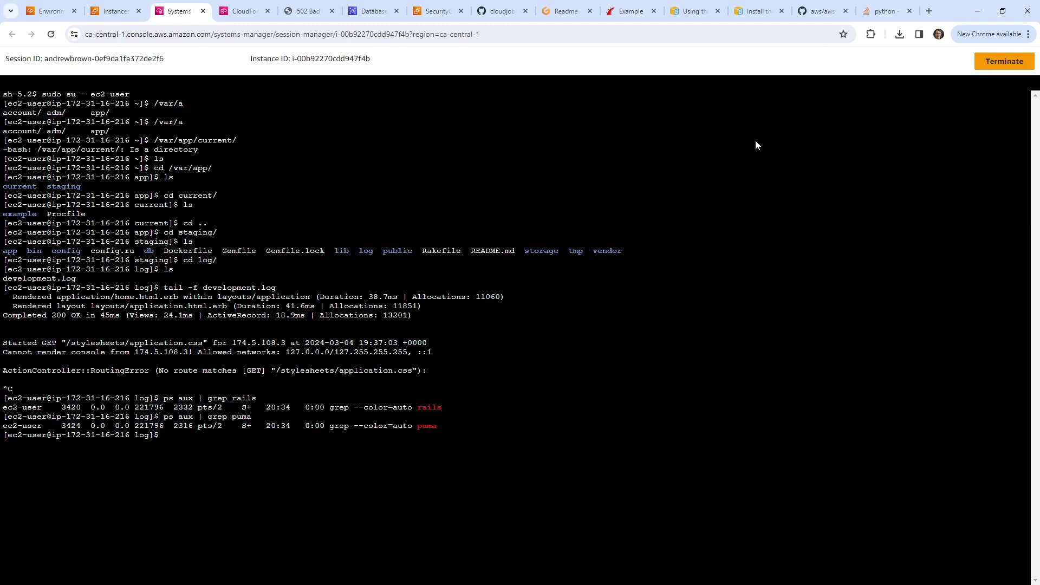
# Step: Back in staging, run bundle install, which fails on a Ruby version mismatch
pyautogui.write('cd ..')
pyautogui.press('Return')
pyautogui.write('ls')
pyautogui.press('Return')
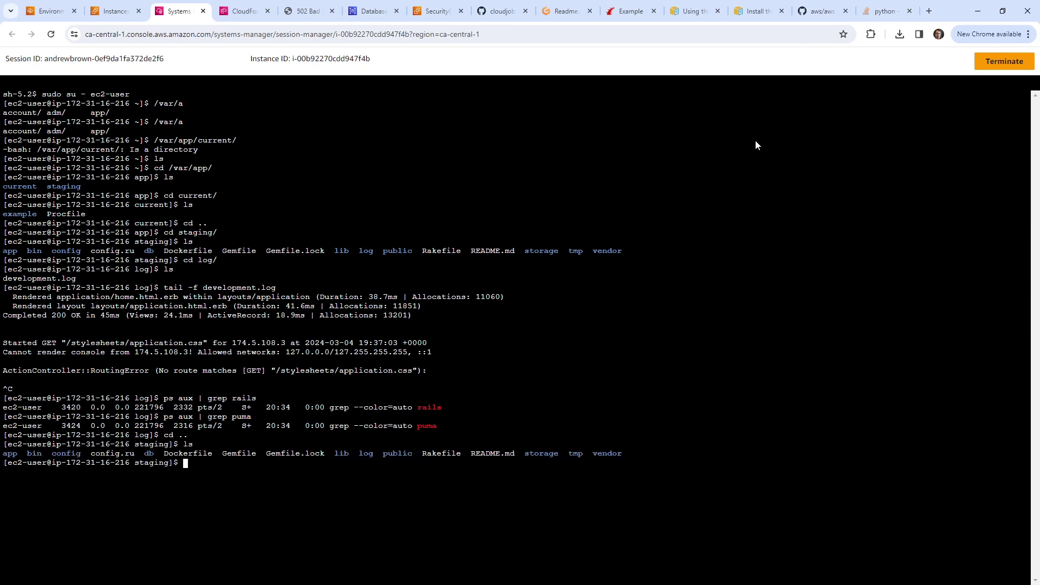
pyautogui.write('bundle install')
pyautogui.press('Return')
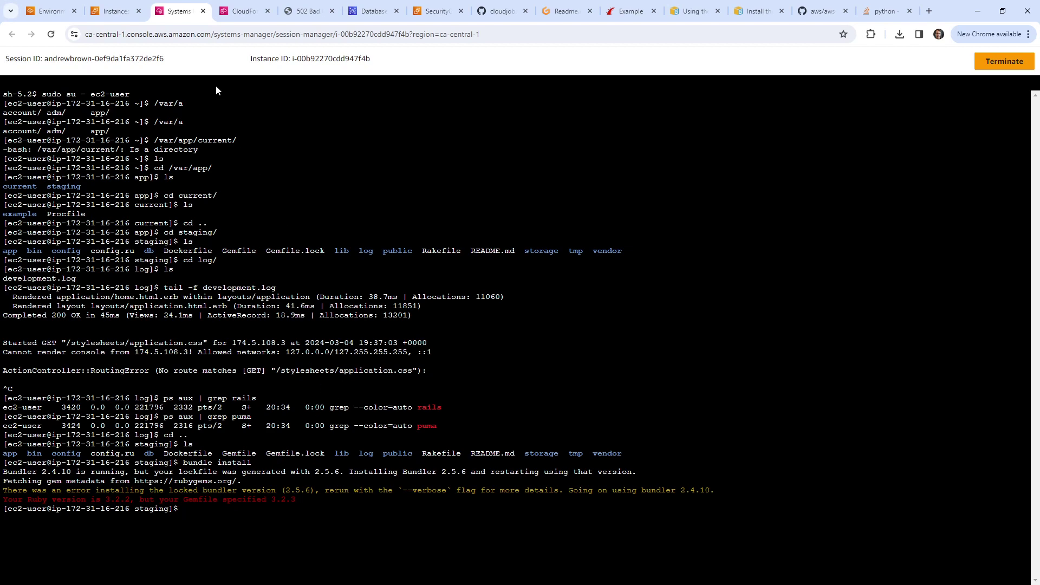
# Step: Comment out the ruby "3.2.3" line in the example app's Gemfile
pyautogui.click(556, 17)
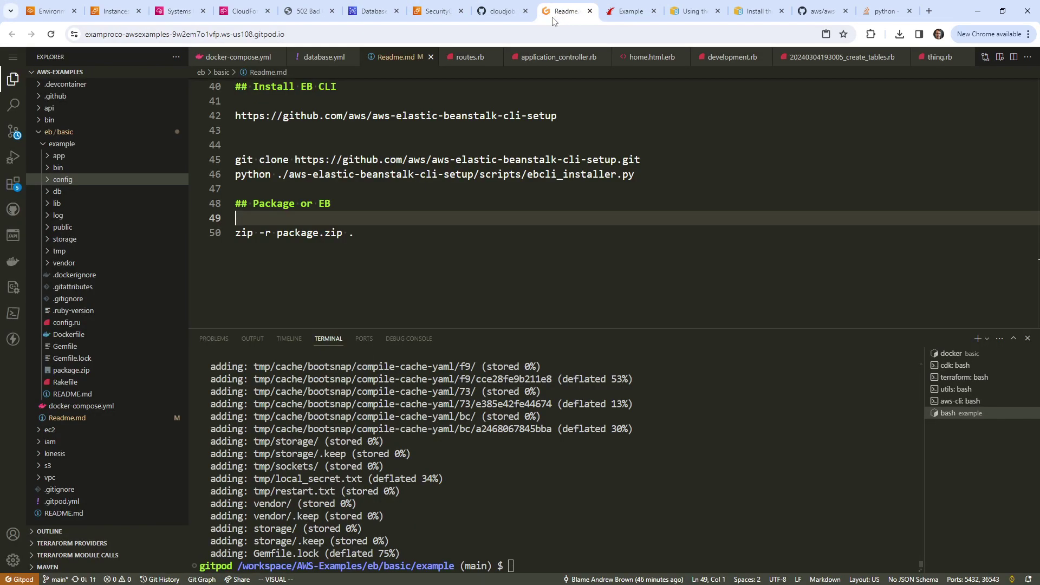
pyautogui.click(333, 174)
pyautogui.click(78, 393)
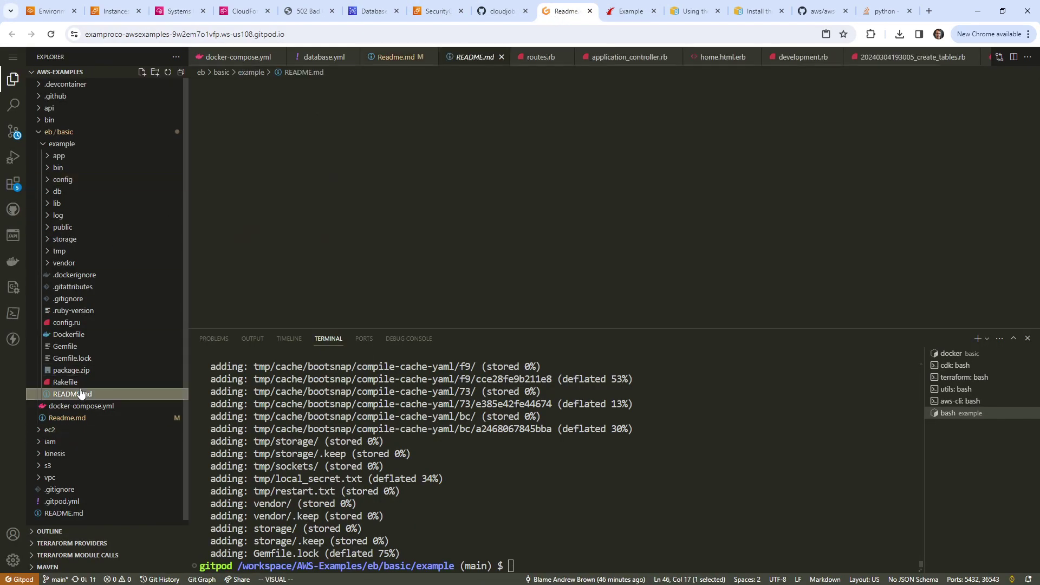
pyautogui.click(89, 334)
pyautogui.click(93, 324)
pyautogui.click(93, 346)
pyautogui.click(509, 162)
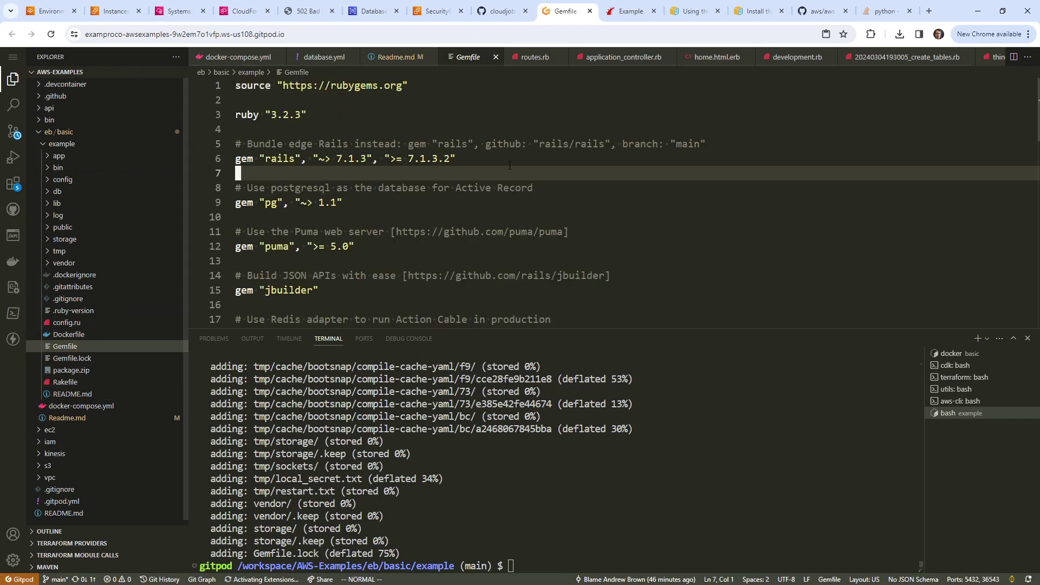
pyautogui.press('k')
pyautogui.press('k')
pyautogui.press('k')
pyautogui.write('I#')
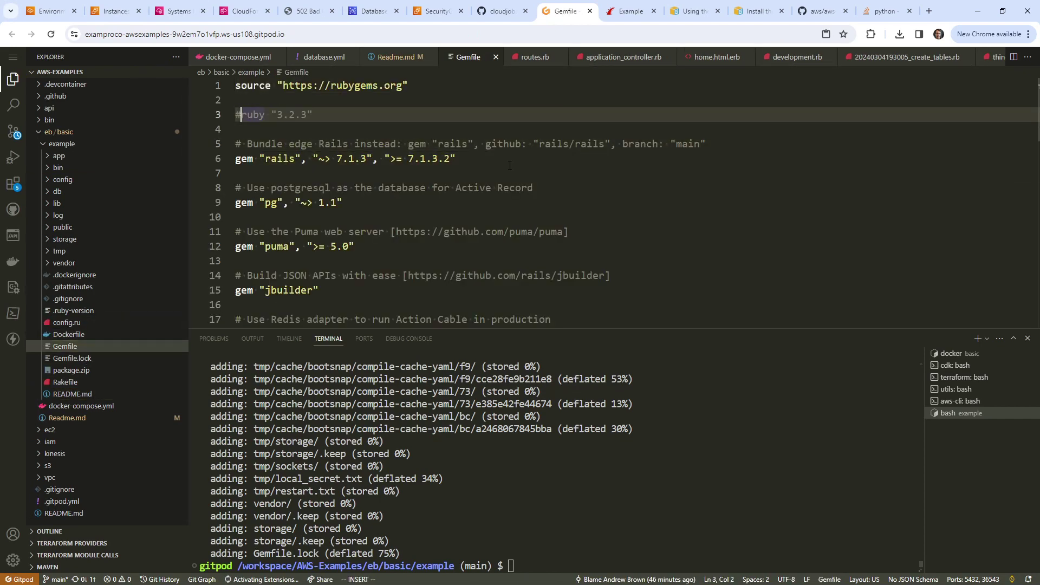
# Step: Run bundle install in the local Gitpod terminal
pyautogui.click(678, 540)
pyautogui.write('bundle install')
pyautogui.press('Return')
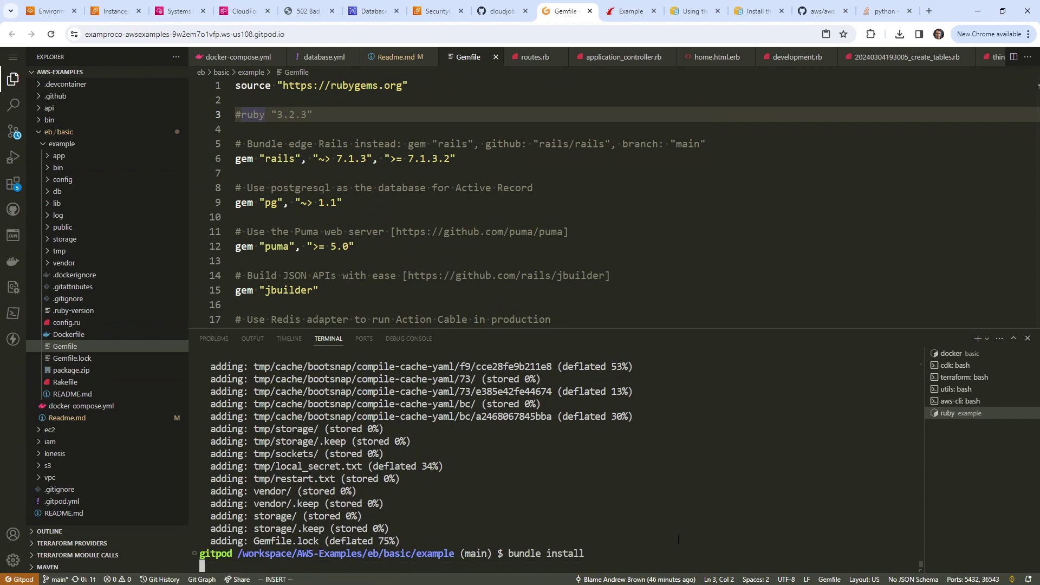
# Step: Permanently delete package.zip from the workspace, then return to EC2 Instances
pyautogui.rightClick(98, 371)
pyautogui.click(88, 370)
pyautogui.rightClick(85, 369)
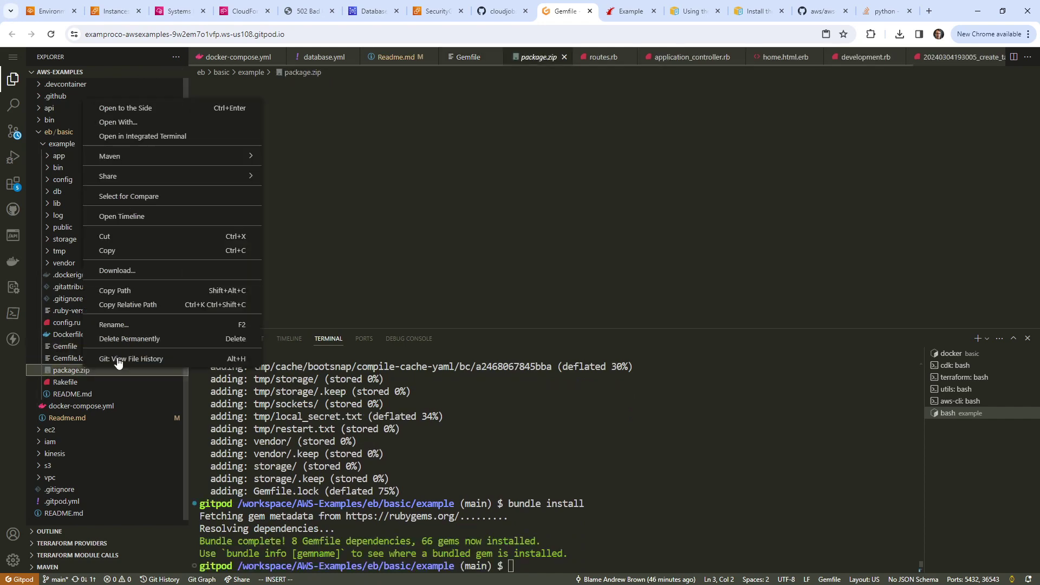
pyautogui.click(169, 339)
pyautogui.click(602, 348)
pyautogui.click(115, 11)
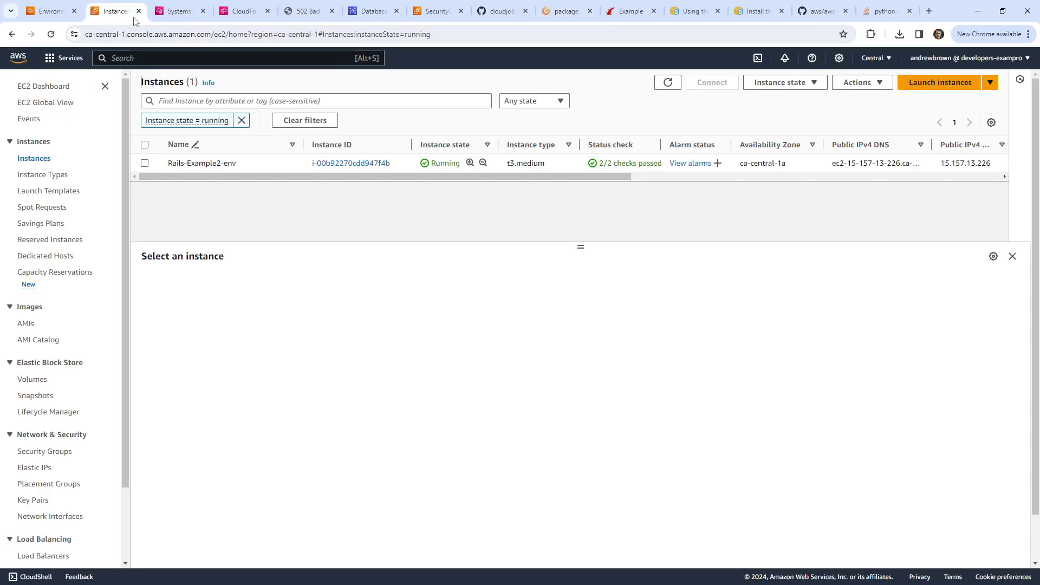
# Step: Review the failed deployment's Gemfile errors in Rails-Example2-env's events and select 'eb-engine.log' in the error row
pyautogui.click(169, 17)
pyautogui.click(52, 10)
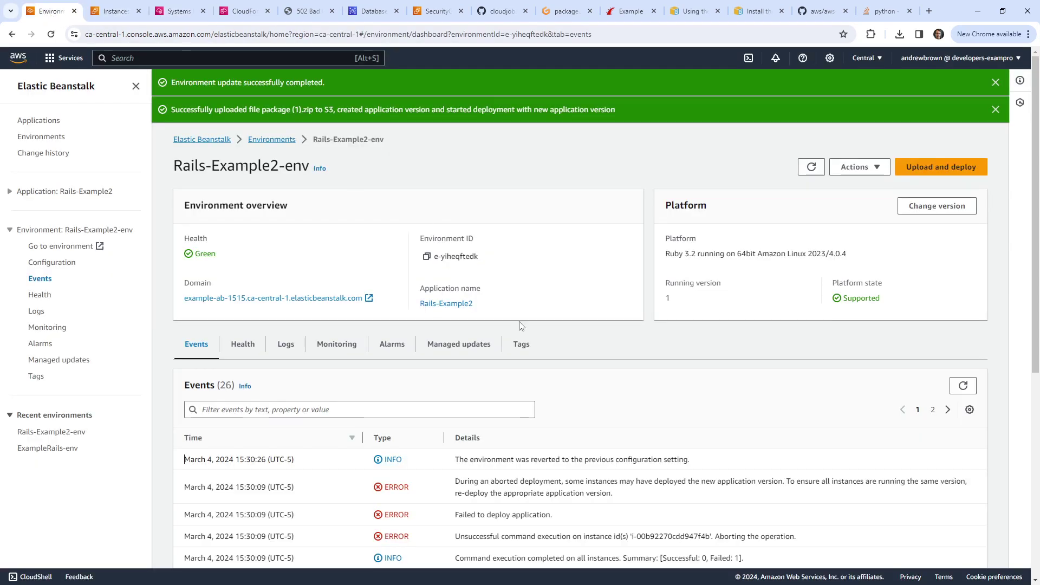
pyautogui.scroll(-3, 672, 464)
pyautogui.moveTo(561, 438); pyautogui.dragTo(752, 518)
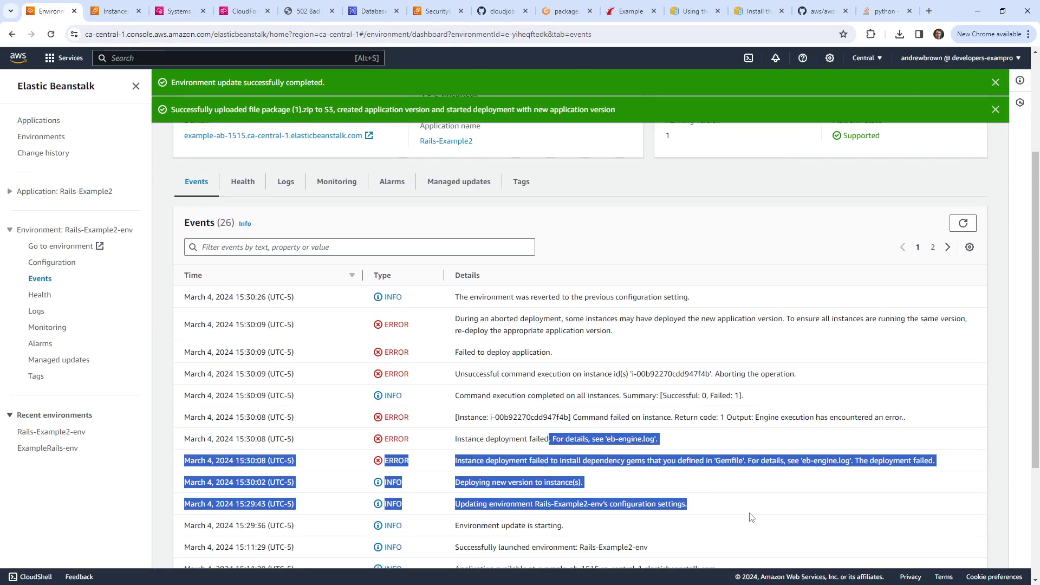
pyautogui.click(649, 453)
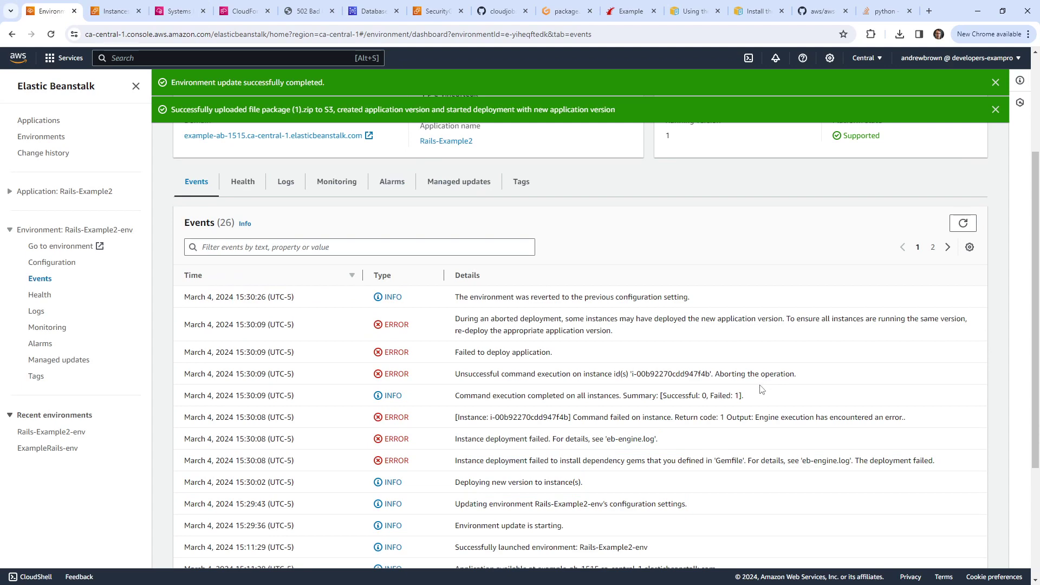
pyautogui.moveTo(802, 459); pyautogui.dragTo(850, 461)
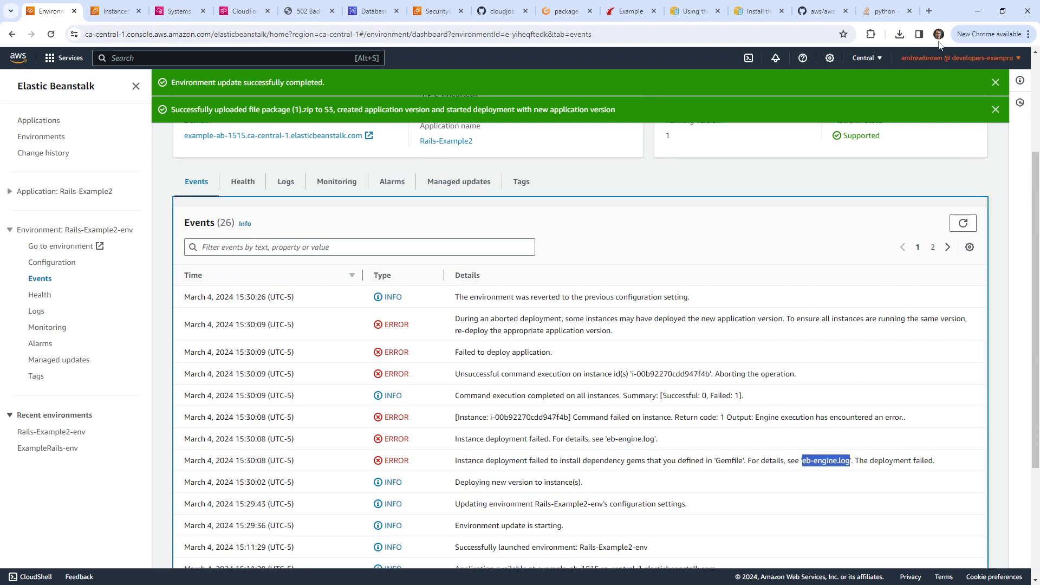
# Step: Search Google for 'location of eb-engine.log file linux'
pyautogui.click(885, 11)
pyautogui.click(798, 33)
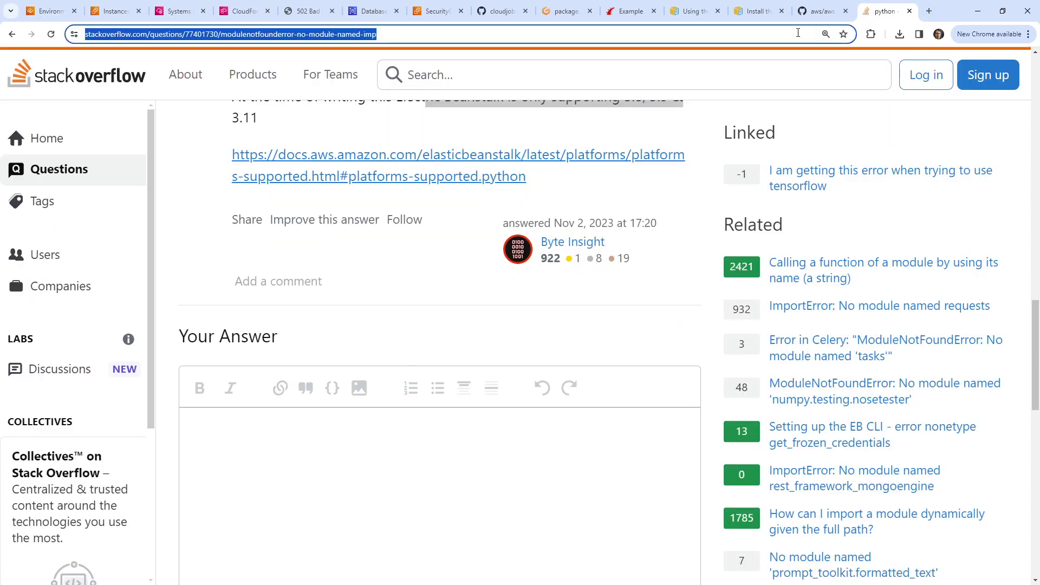
pyautogui.write('location of eb-engine.log file')
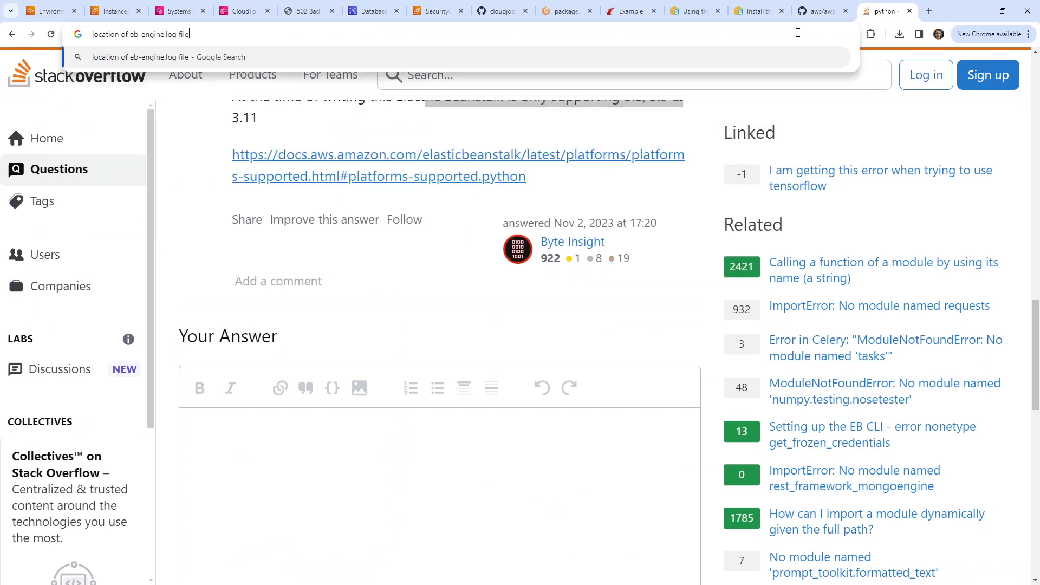
pyautogui.press('Return')
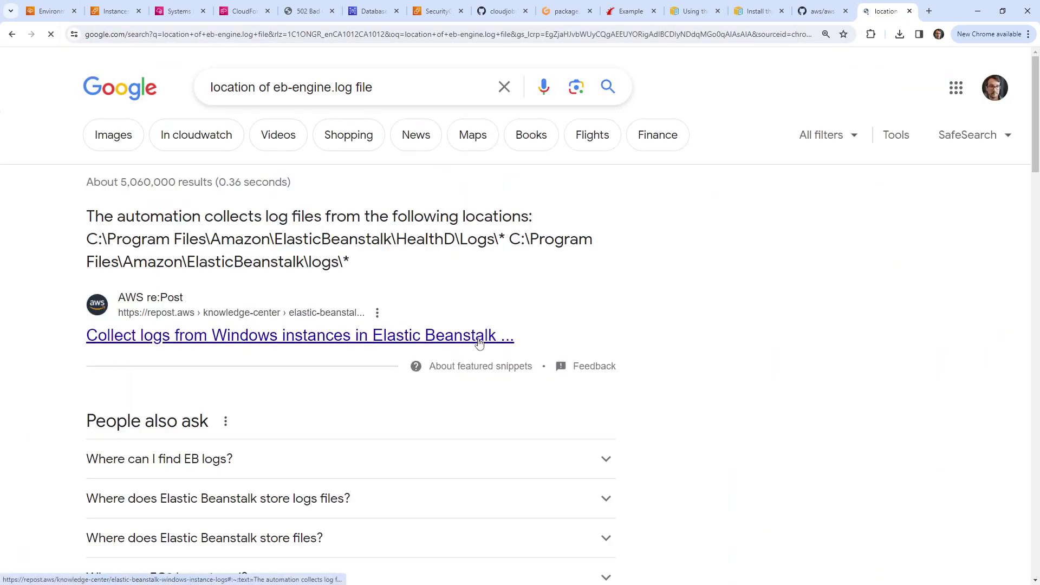
pyautogui.click(374, 87)
pyautogui.write('linux')
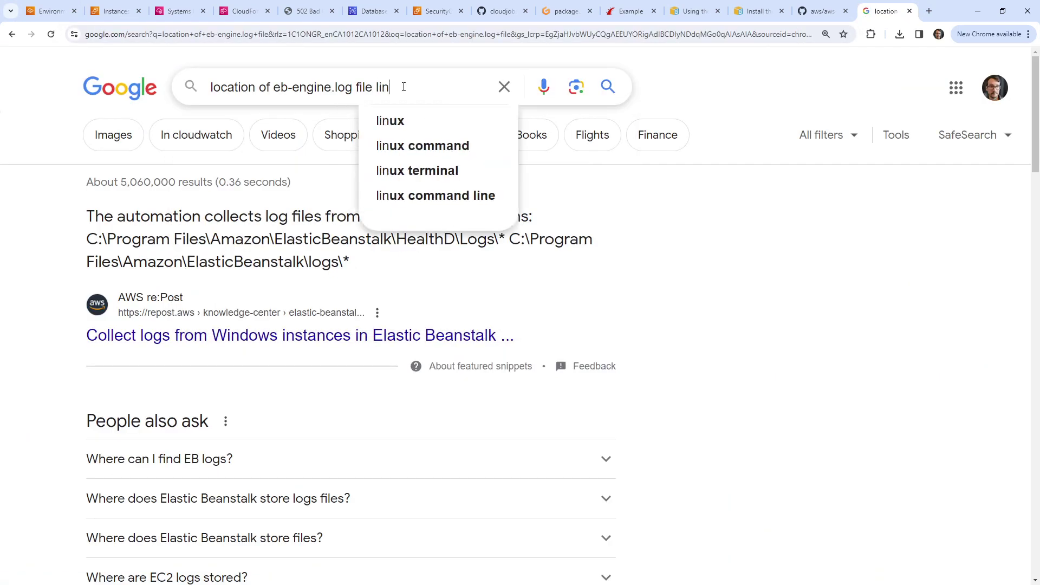
pyautogui.press('Return')
# Step: In the AWS guide on viewing instance logs, find and select the path /var/log/eb-engine.log
pyautogui.click(358, 248)
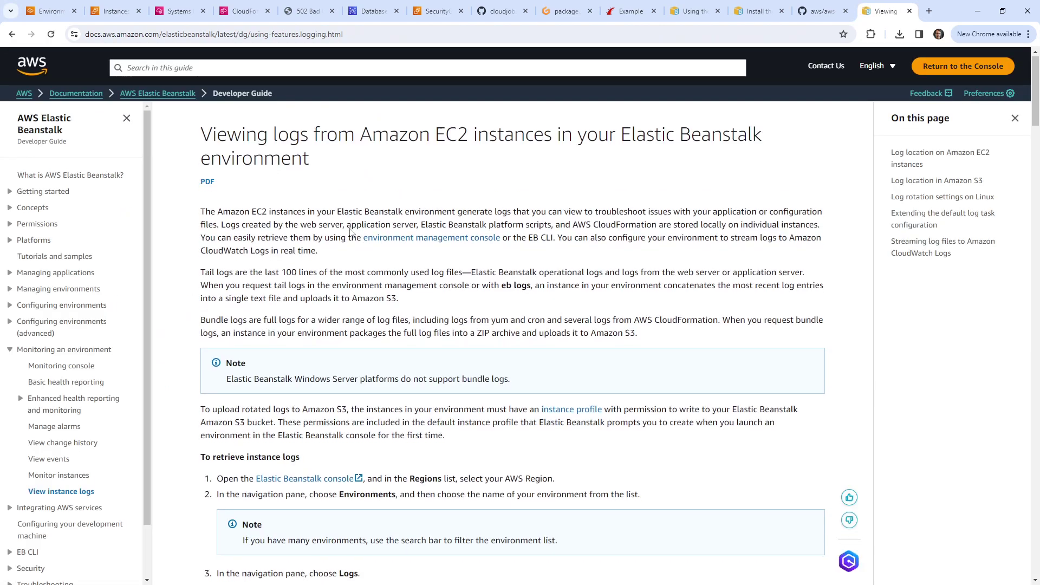
pyautogui.scroll(-5, 351, 230)
pyautogui.hotkey('ctrl', 'f')
pyautogui.write('eb-')
pyautogui.press('BackSpace')
pyautogui.press('BackSpace')
pyautogui.press('BackSpace')
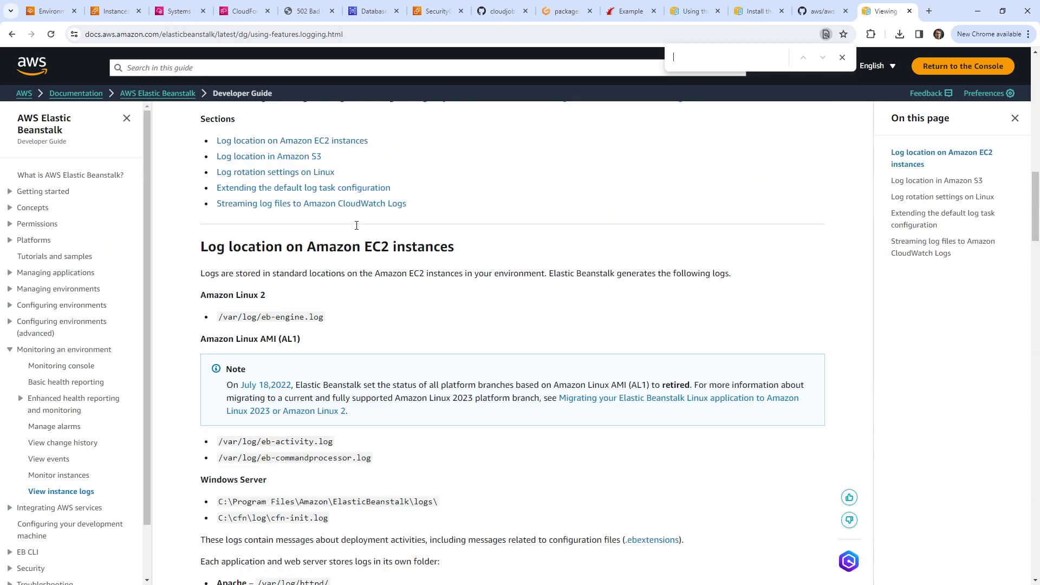
pyautogui.write('eb-')
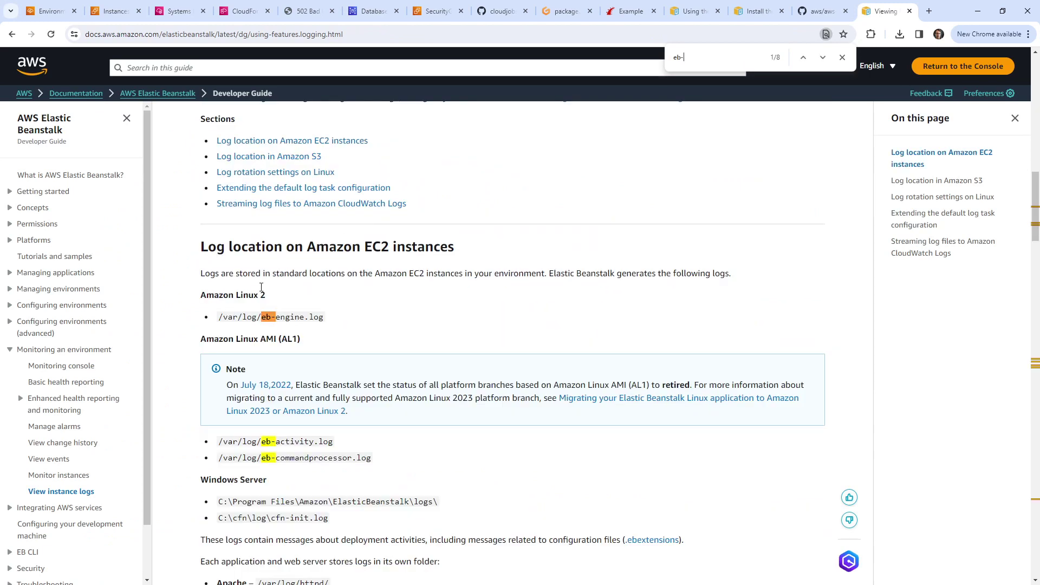
pyautogui.moveTo(324, 319); pyautogui.dragTo(218, 319)
pyautogui.hotkey('ctrl', 'c')
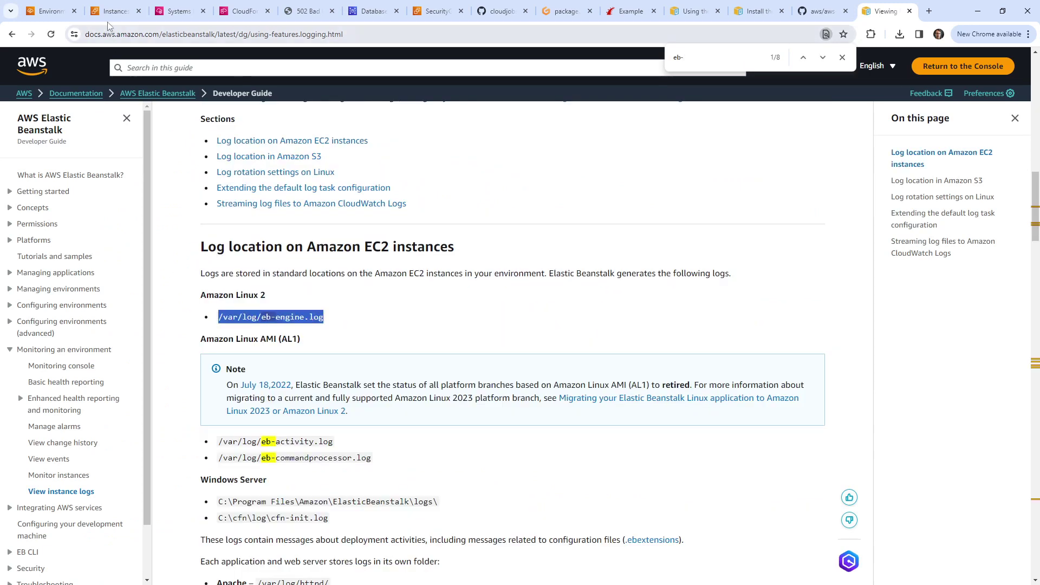
# Step: Back in the Session Manager terminal, start typing a tail -f command
pyautogui.click(107, 20)
pyautogui.click(178, 12)
pyautogui.write('tail ')
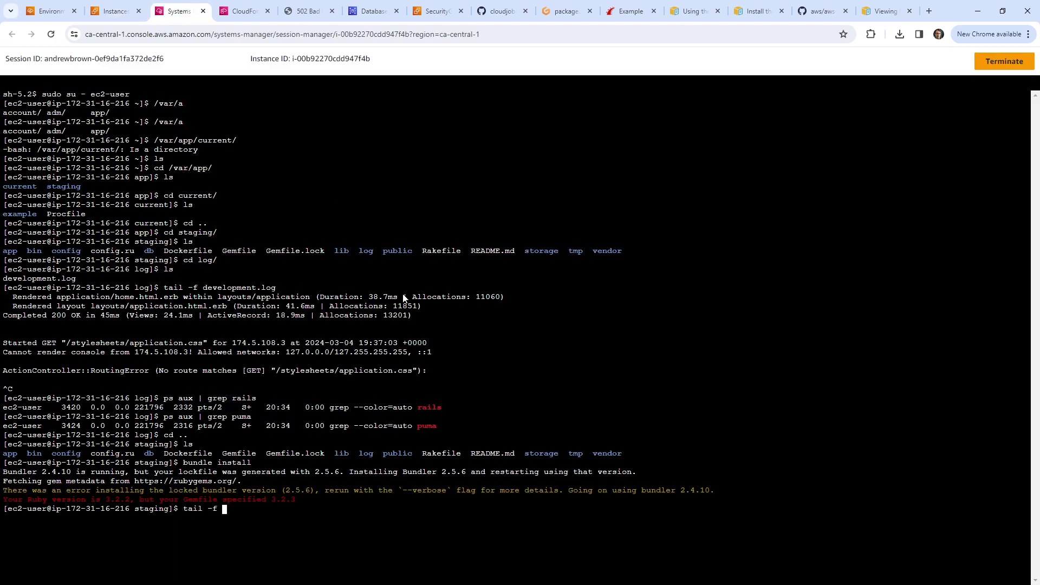
pyautogui.write('-f')
pyautogui.press('BackSpace')
pyautogui.press('BackSpace')
pyautogui.press('BackSpace')
pyautogui.press('BackSpace')
pyautogui.press('BackSpace')
pyautogui.press('BackSpace')
pyautogui.press('BackSpace')
pyautogui.write('cat')
pyautogui.rightClick(382, 322)
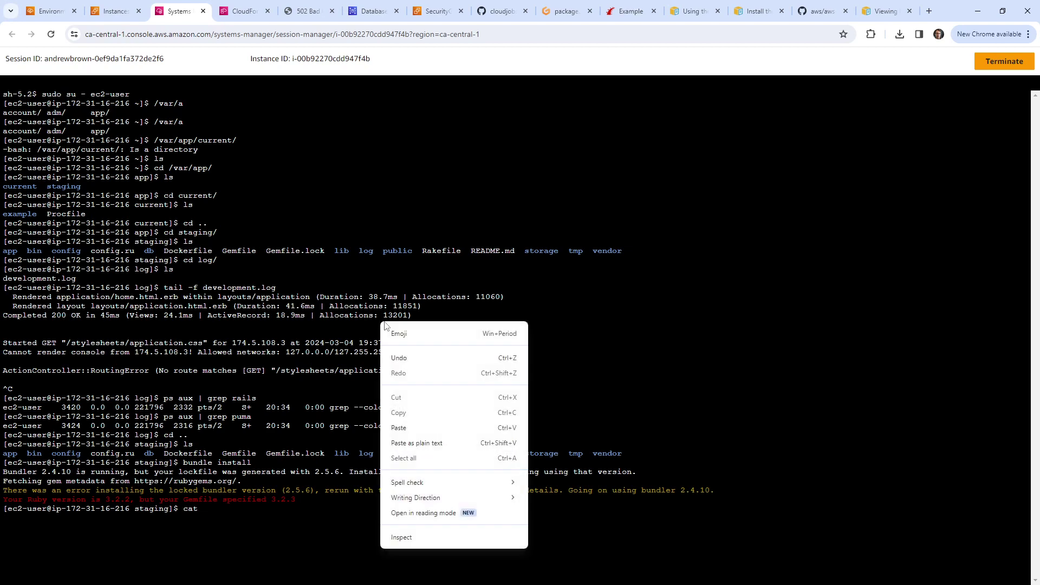
pyautogui.click(398, 428)
pyautogui.press('Return')
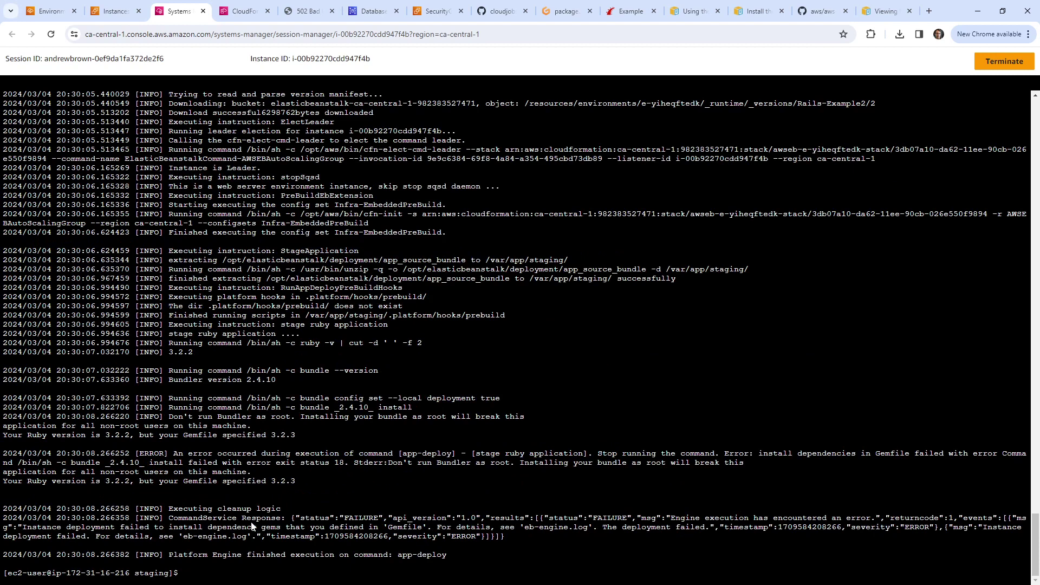
pyautogui.moveTo(766, 453)
pyautogui.mouseDown()
pyautogui.moveTo(782, 483)
pyautogui.moveTo(769, 464)
pyautogui.mouseUp()
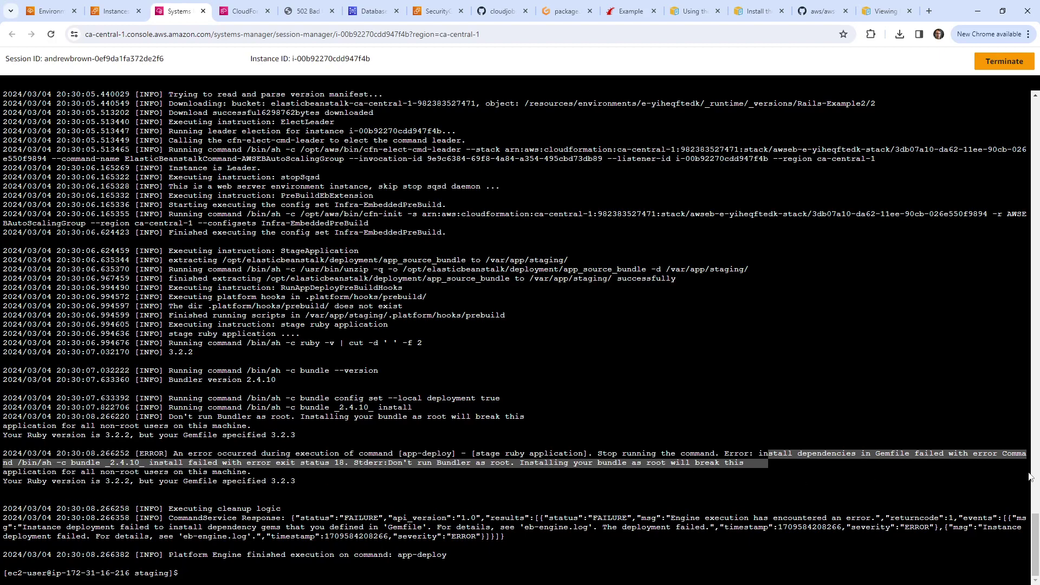
pyautogui.click(617, 451)
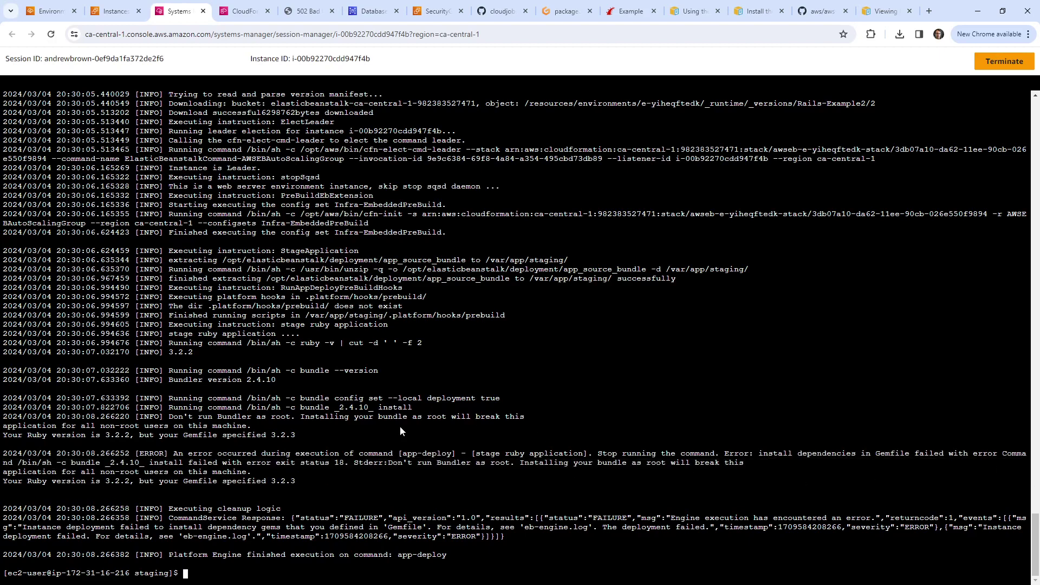
pyautogui.moveTo(130, 436); pyautogui.dragTo(322, 436)
pyautogui.moveTo(219, 455); pyautogui.dragTo(695, 465)
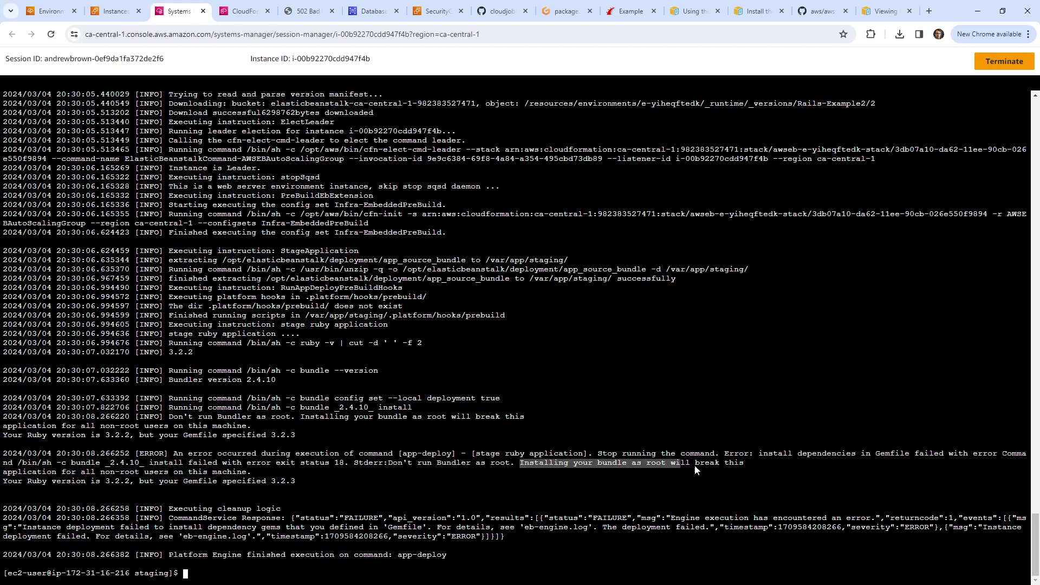
pyautogui.moveTo(768, 472); pyautogui.dragTo(287, 475)
pyautogui.moveTo(38, 481); pyautogui.dragTo(408, 488)
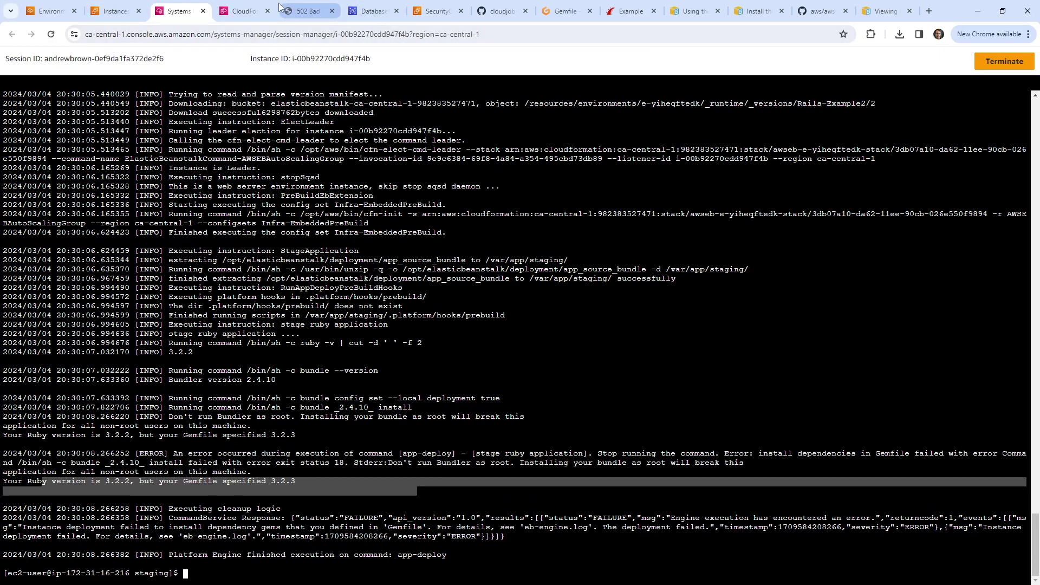
# Step: Rebuild package.zip in the Gitpod terminal by rerunning zip -r package.zip
pyautogui.click(116, 13)
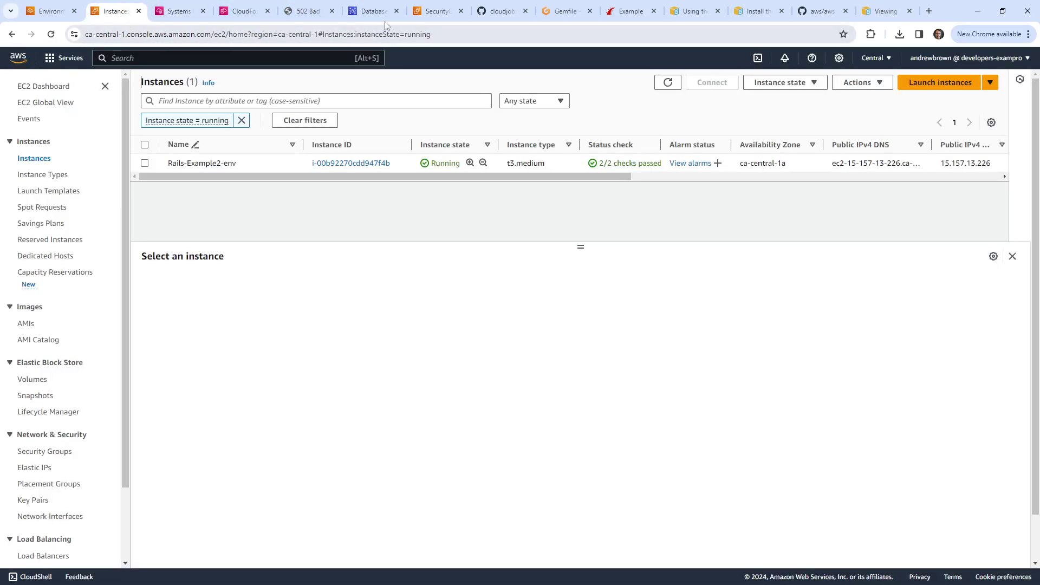
pyautogui.click(436, 12)
pyautogui.click(371, 13)
pyautogui.click(306, 13)
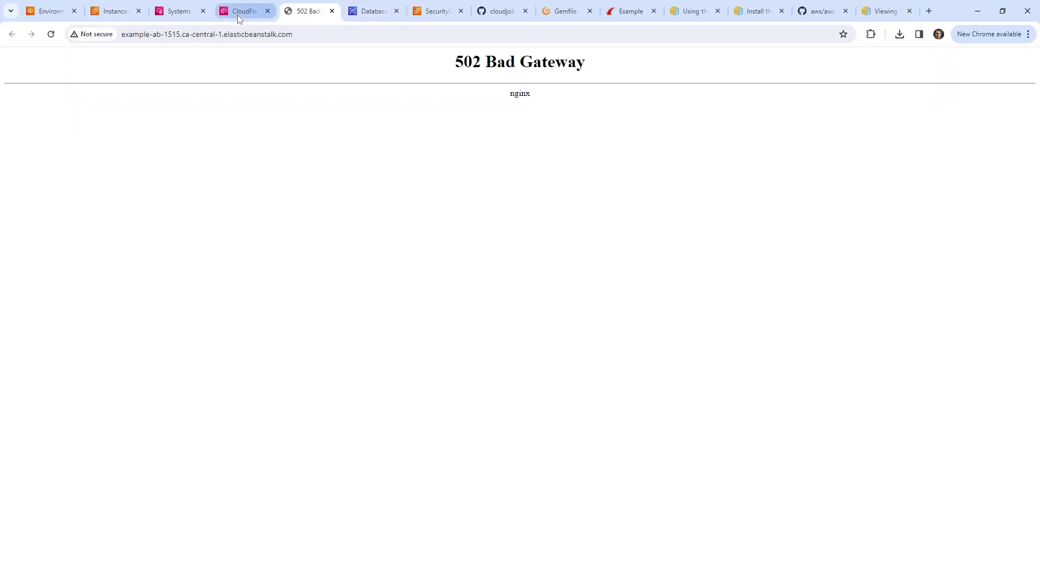
pyautogui.click(237, 14)
pyautogui.click(436, 13)
pyautogui.click(498, 13)
pyautogui.click(553, 17)
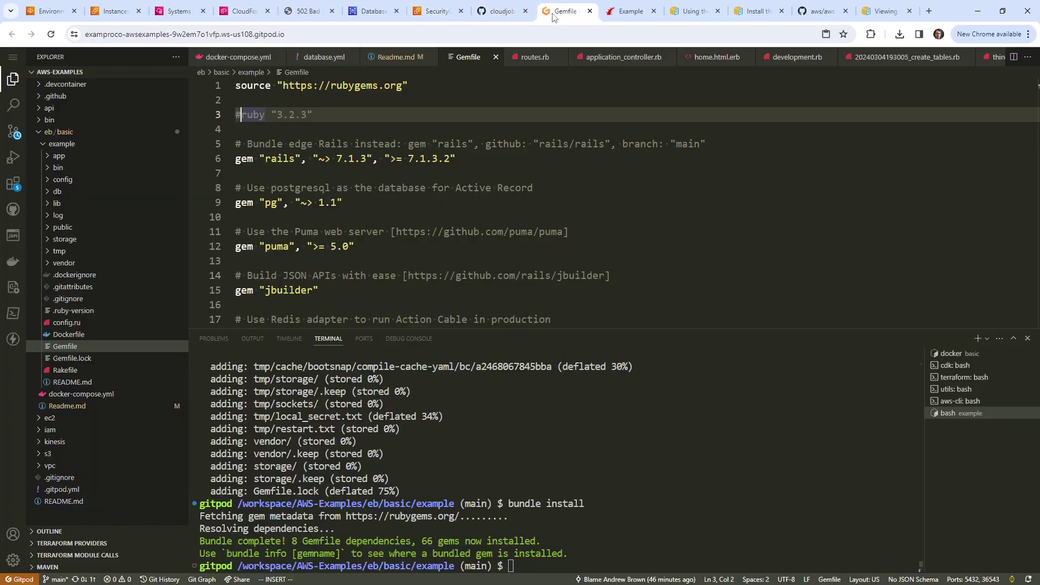
pyautogui.click(541, 438)
pyautogui.press('Up')
pyautogui.press('Up')
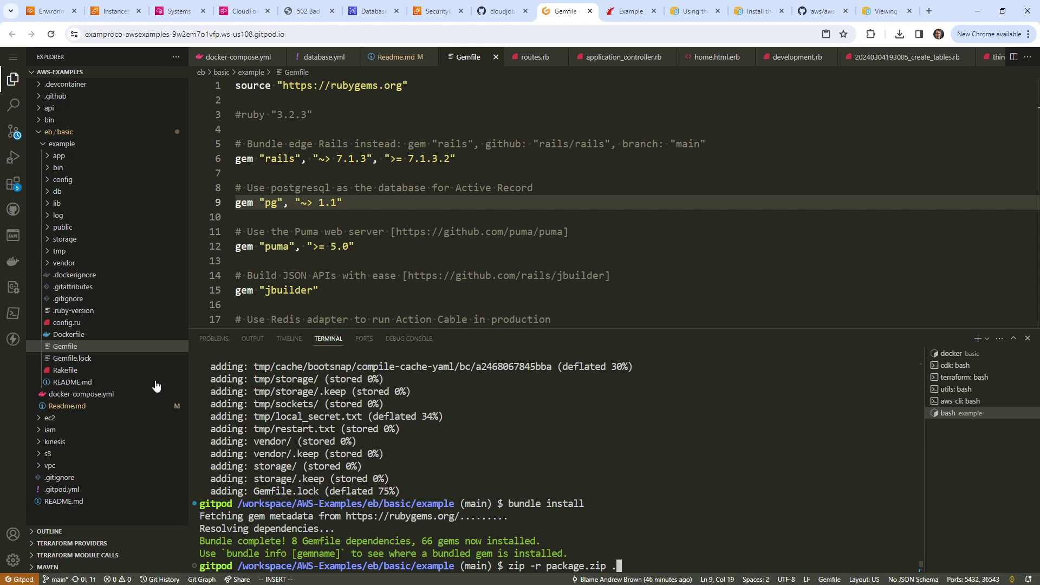
pyautogui.press('Return')
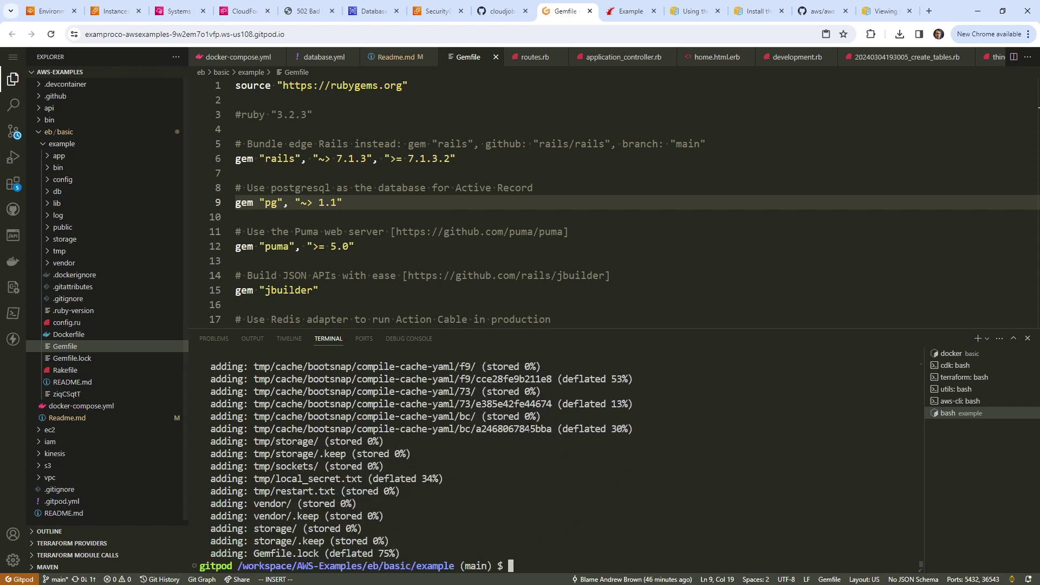
# Step: Download package.zip, check the CloudFormation stack events, and return to the Elastic Beanstalk environment page
pyautogui.rightClick(134, 373)
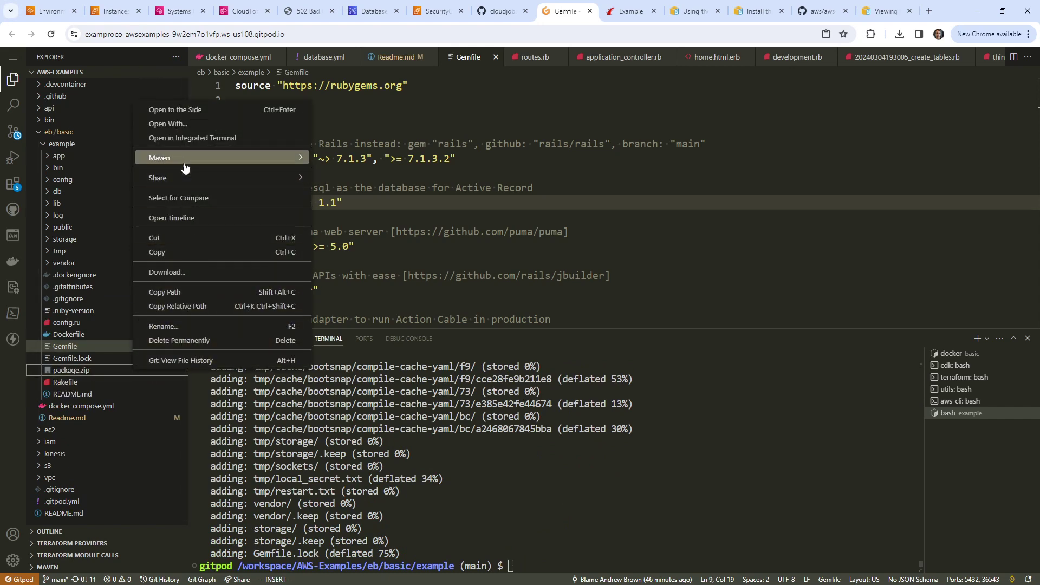
pyautogui.click(231, 272)
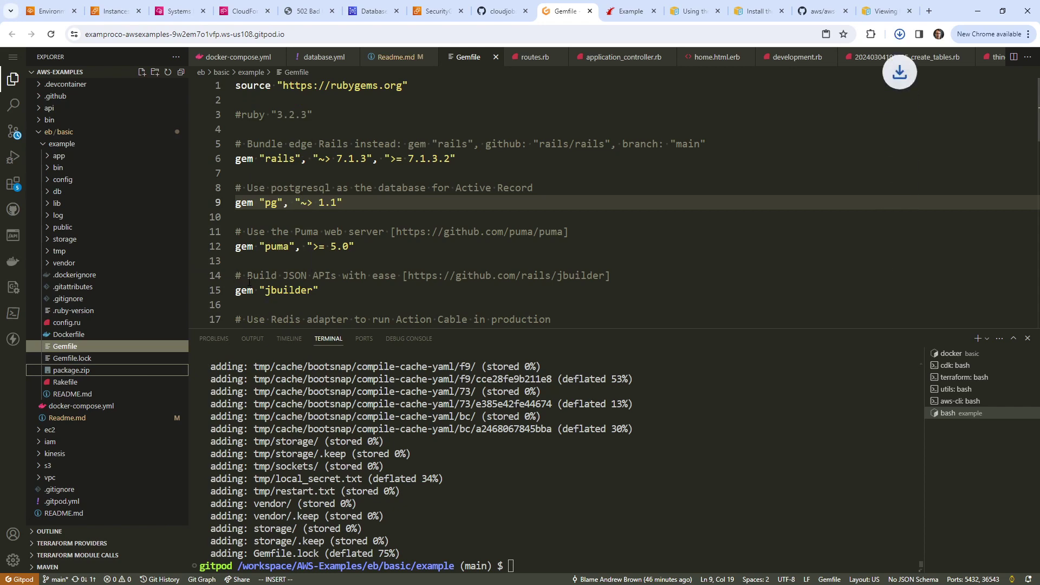
pyautogui.click(232, 11)
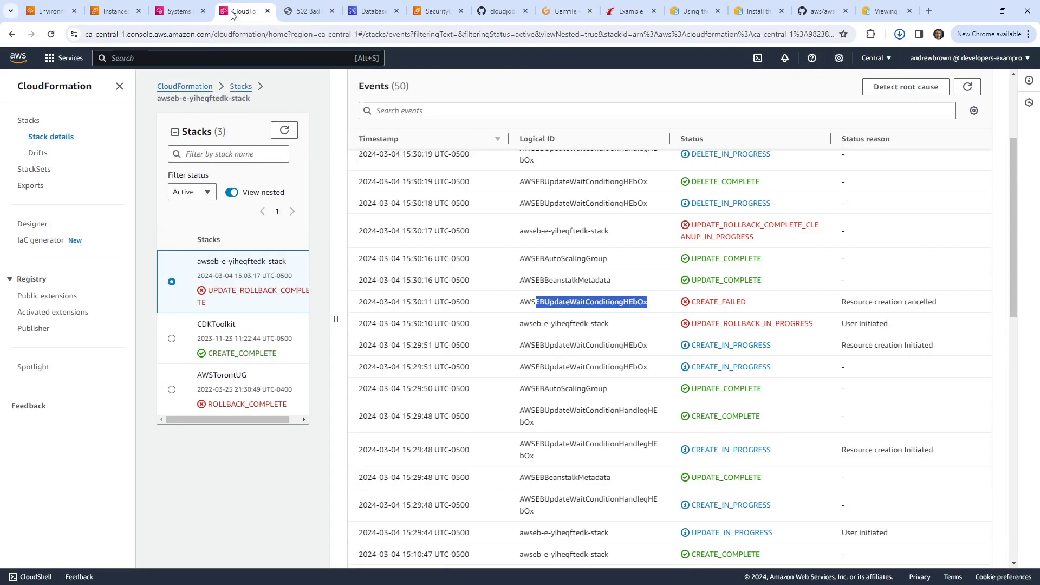
pyautogui.click(181, 11)
pyautogui.click(238, 11)
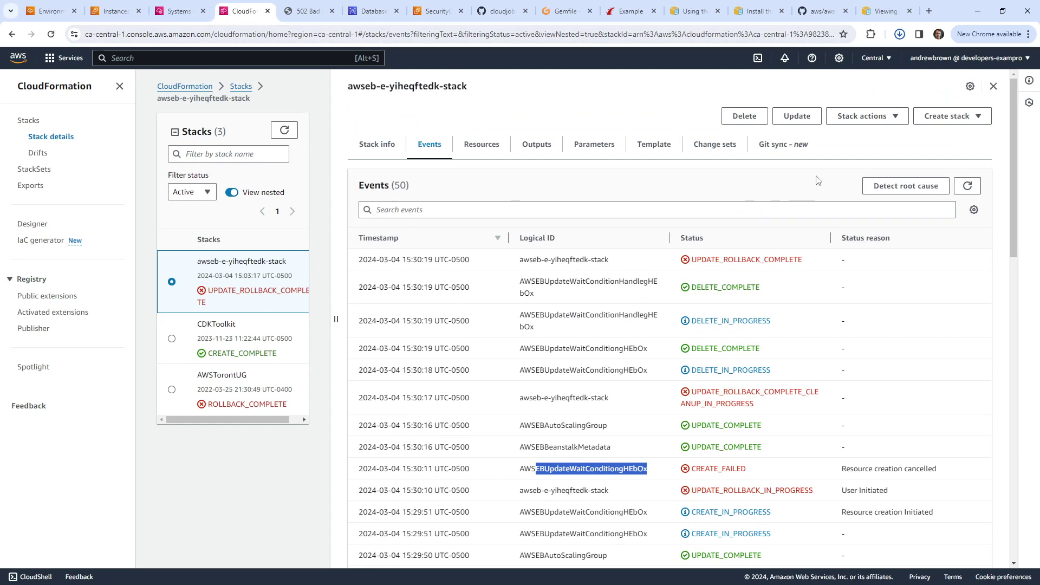
pyautogui.click(109, 11)
pyautogui.click(58, 15)
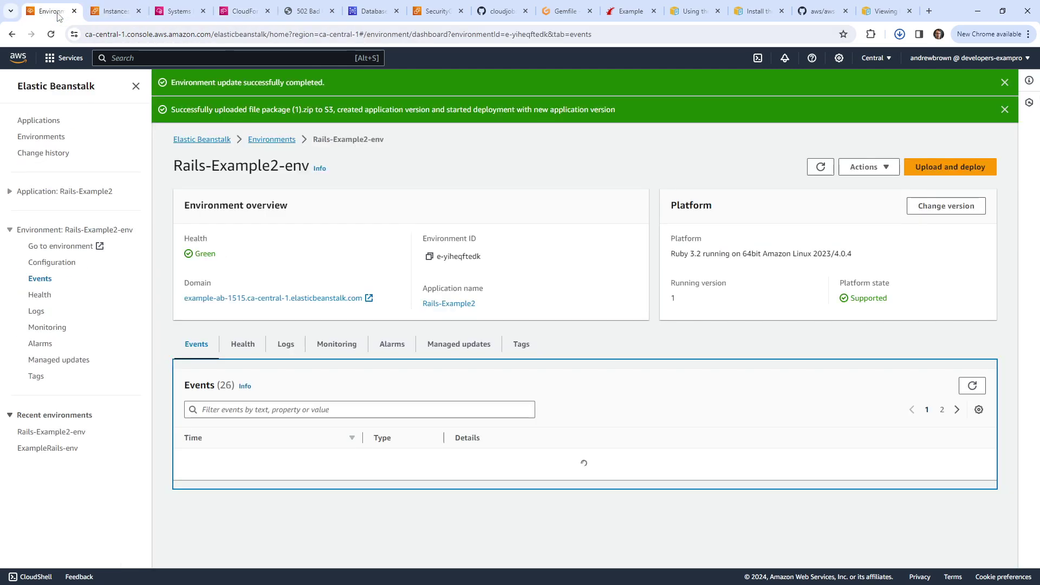
# Step: Upload package (2).zip with version label 3, deploy it, then open the environment's domain link
pyautogui.click(942, 167)
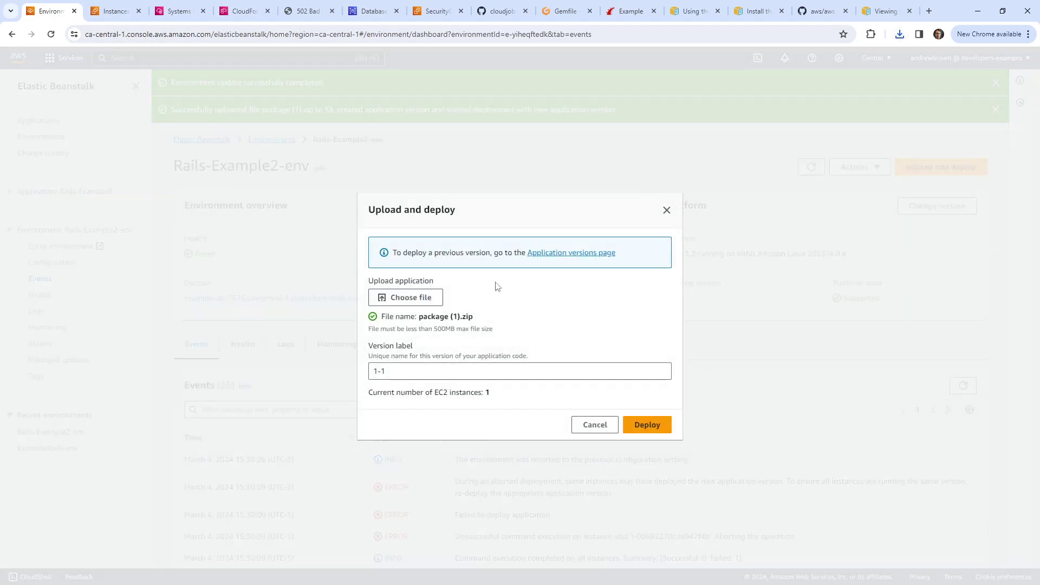
pyautogui.click(438, 296)
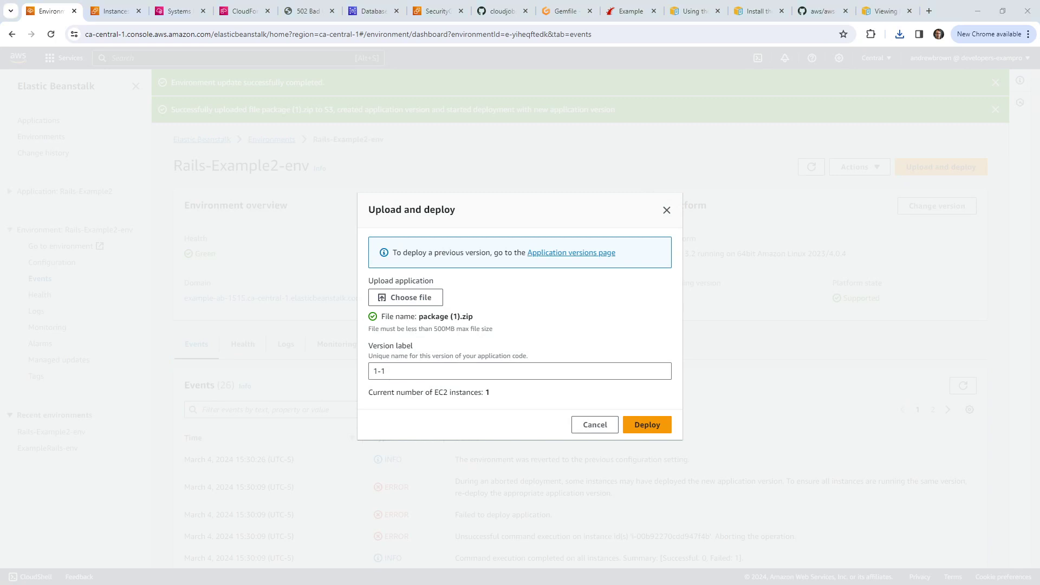
pyautogui.tripleClick(439, 369)
pyautogui.write('3')
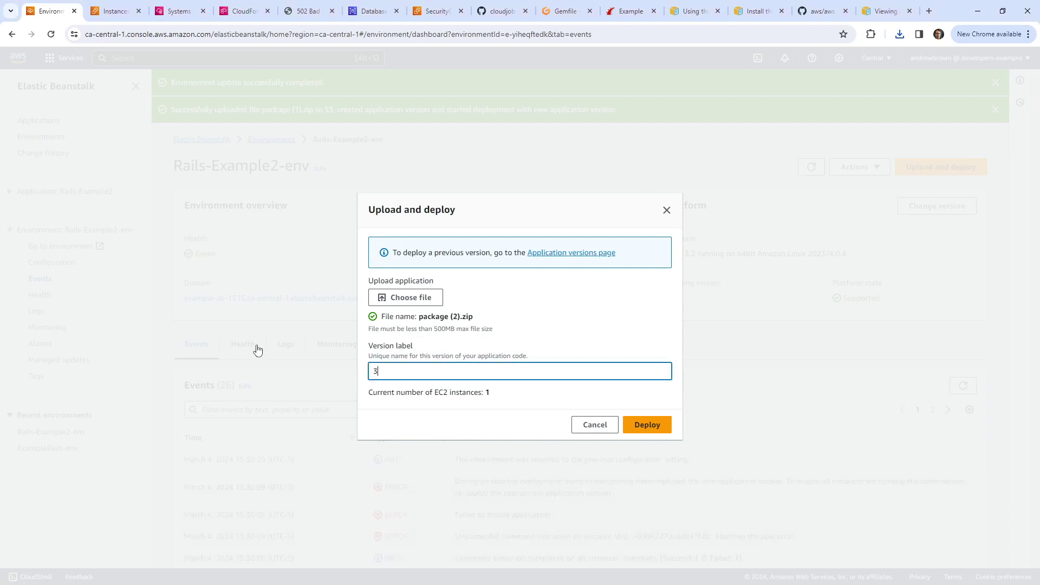
pyautogui.click(645, 424)
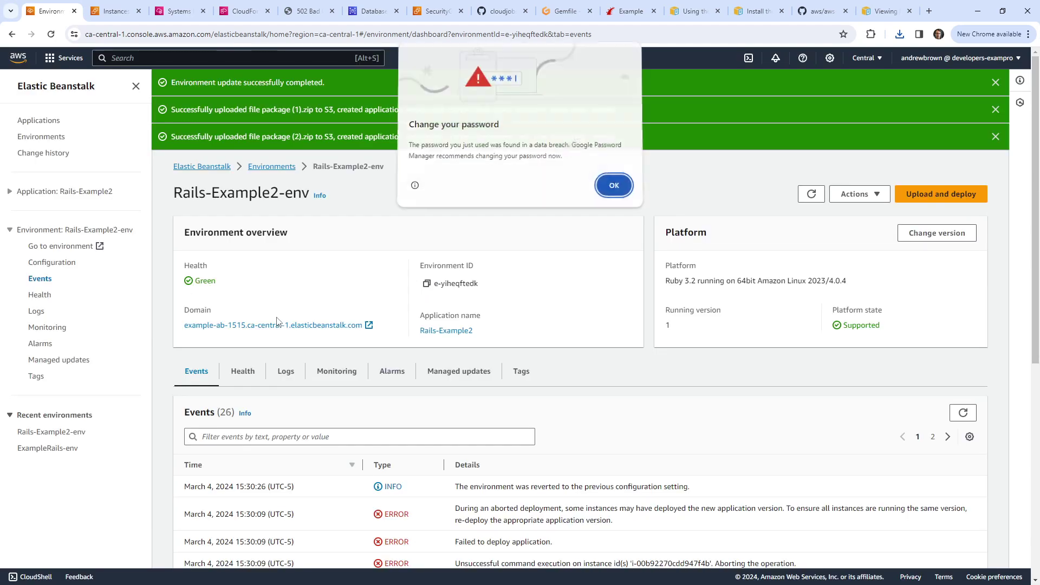
pyautogui.click(601, 189)
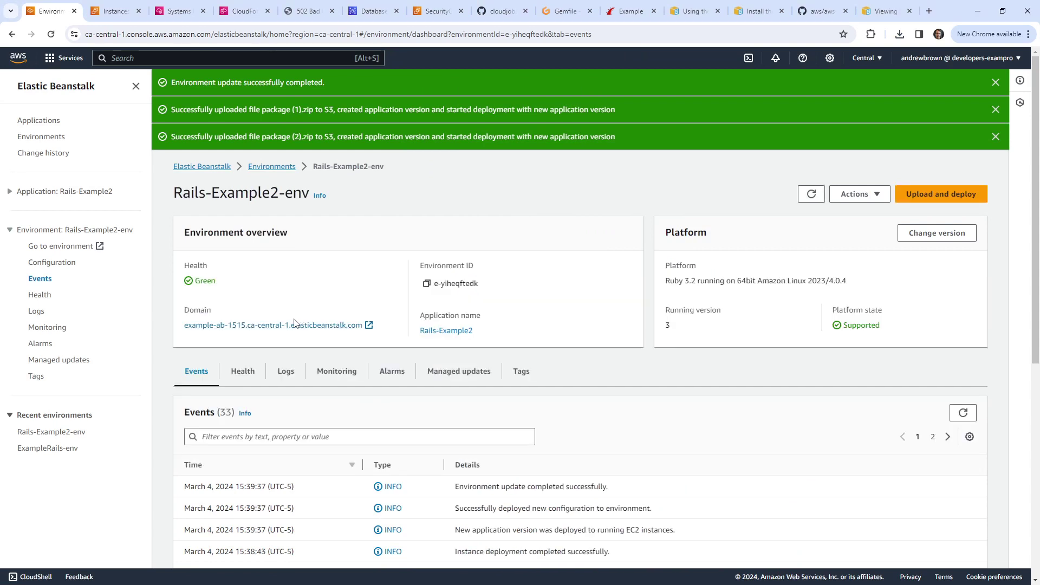
pyautogui.click(296, 325)
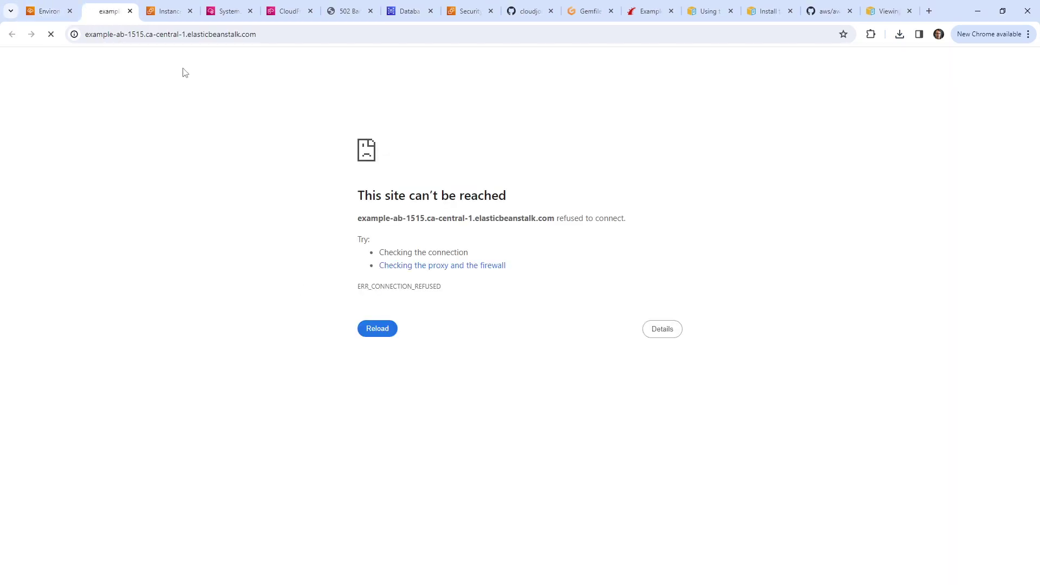
pyautogui.doubleClick(159, 34)
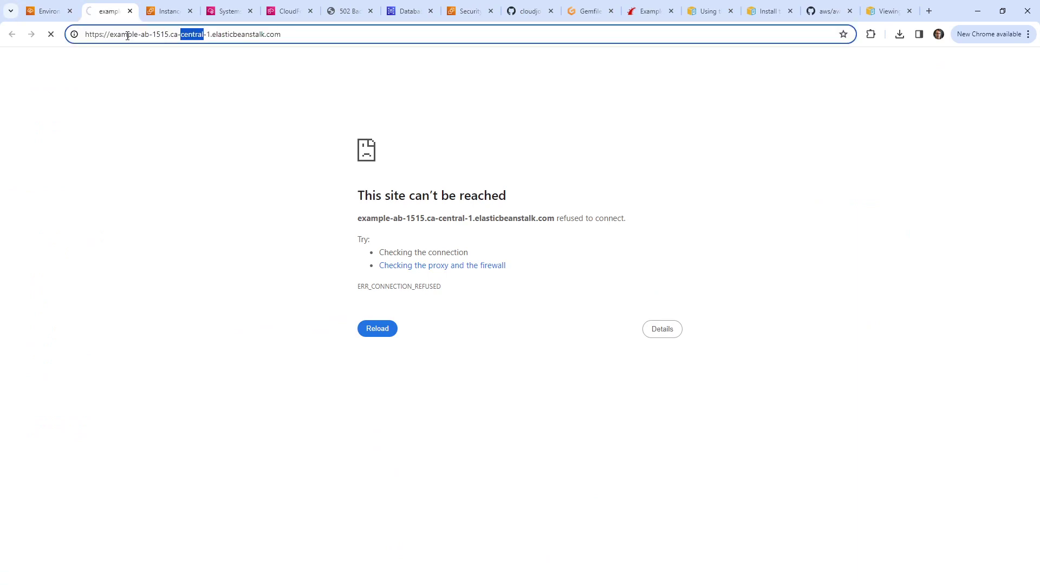
pyautogui.click(105, 34)
pyautogui.write(':')
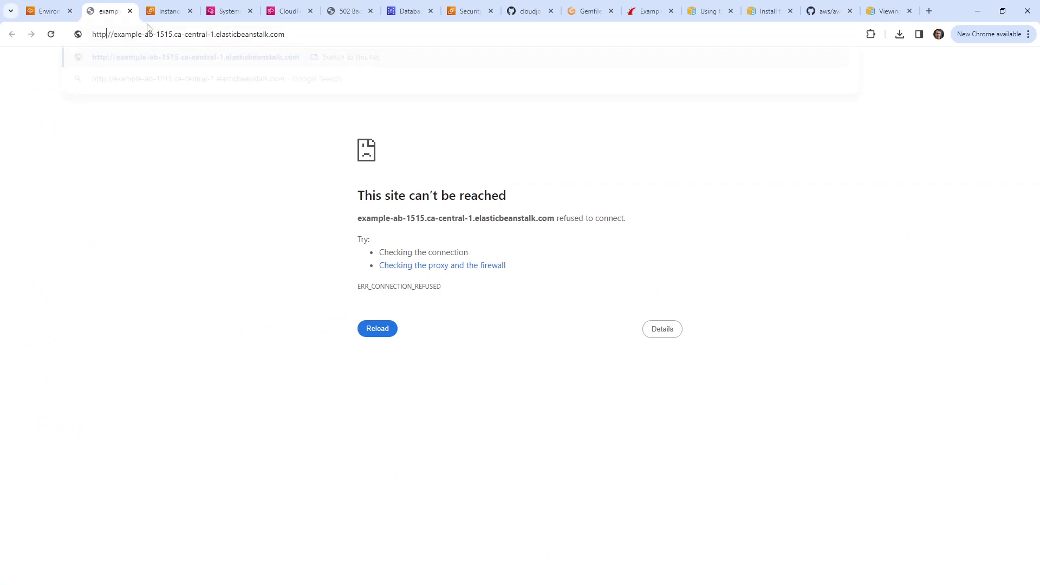
pyautogui.press('Return')
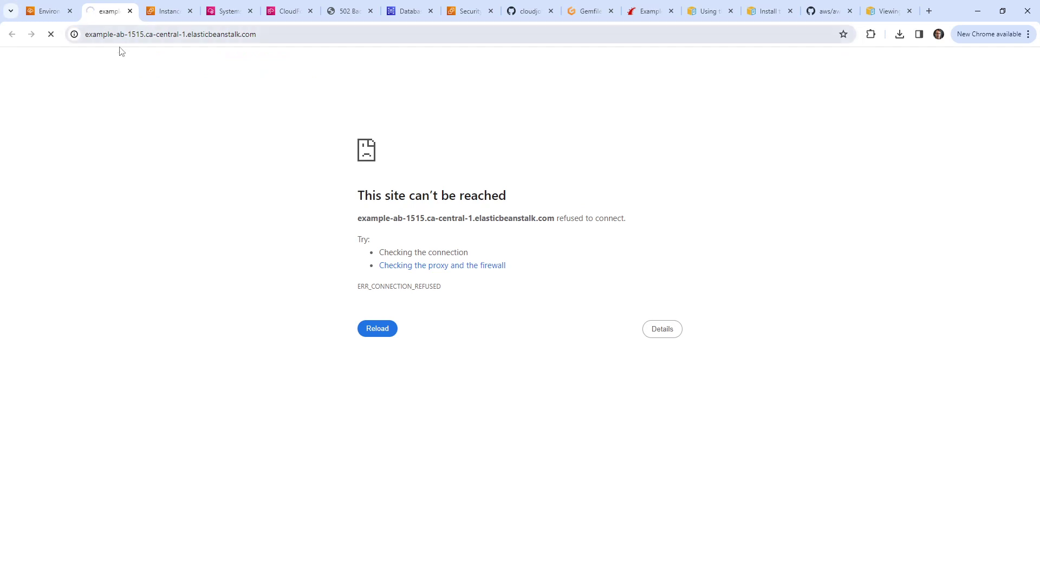
pyautogui.click(112, 34)
# Step: Check the EC2 instances page, then return to the Session Manager terminal
pyautogui.click(147, 10)
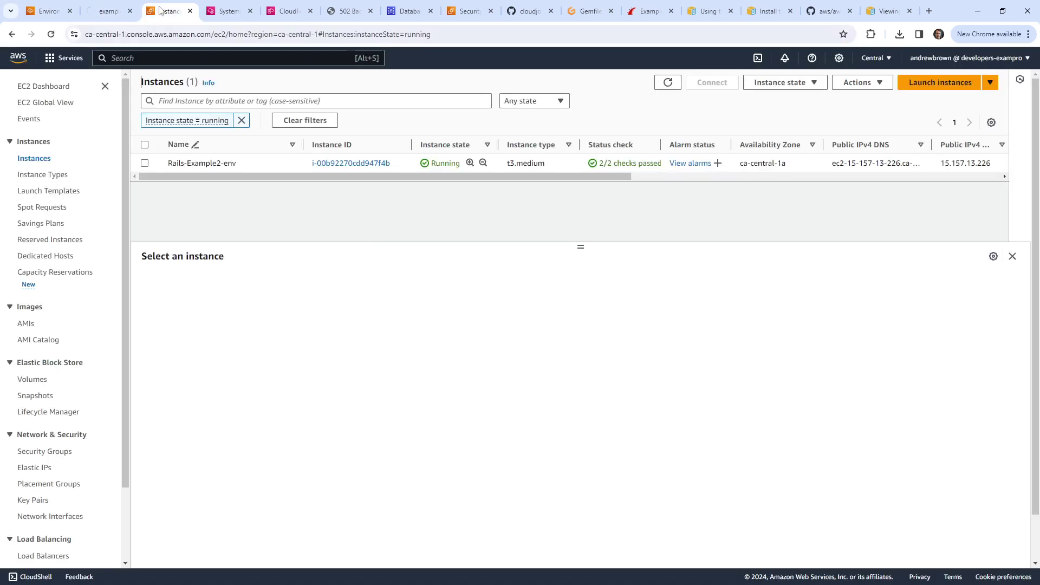
pyautogui.click(116, 12)
pyautogui.moveTo(162, 15)
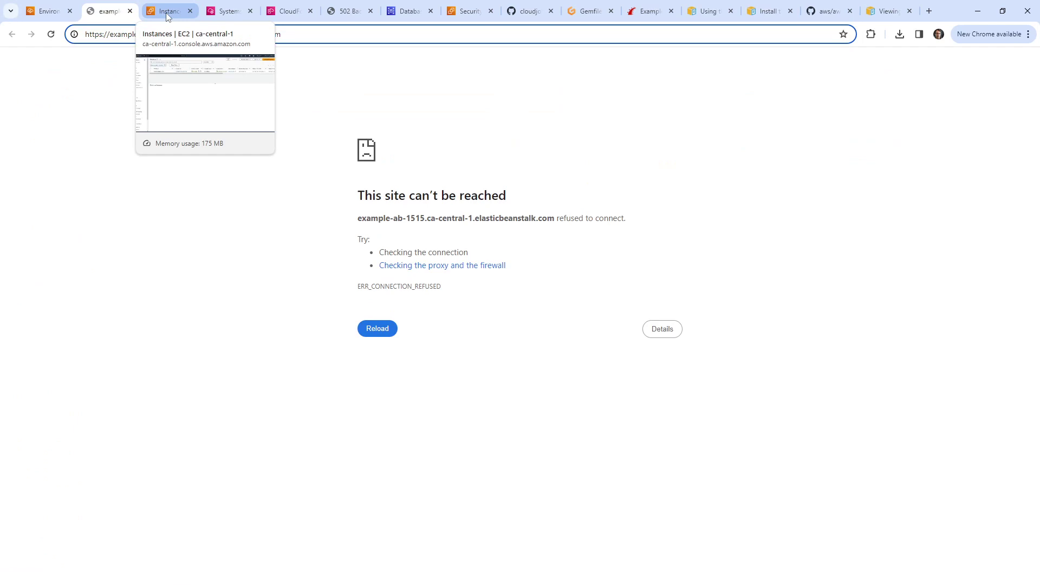
pyautogui.click(166, 12)
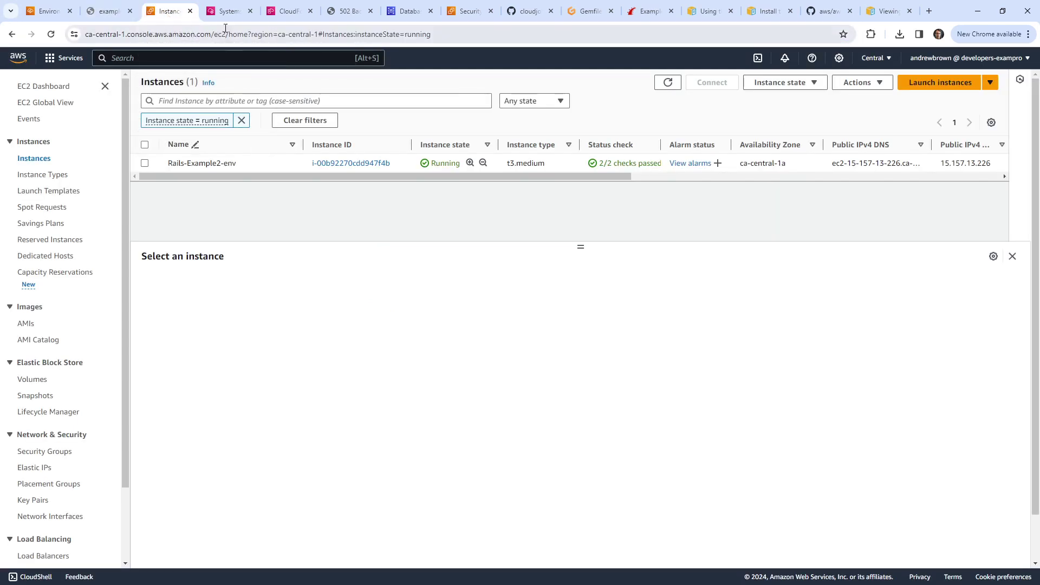
pyautogui.click(226, 12)
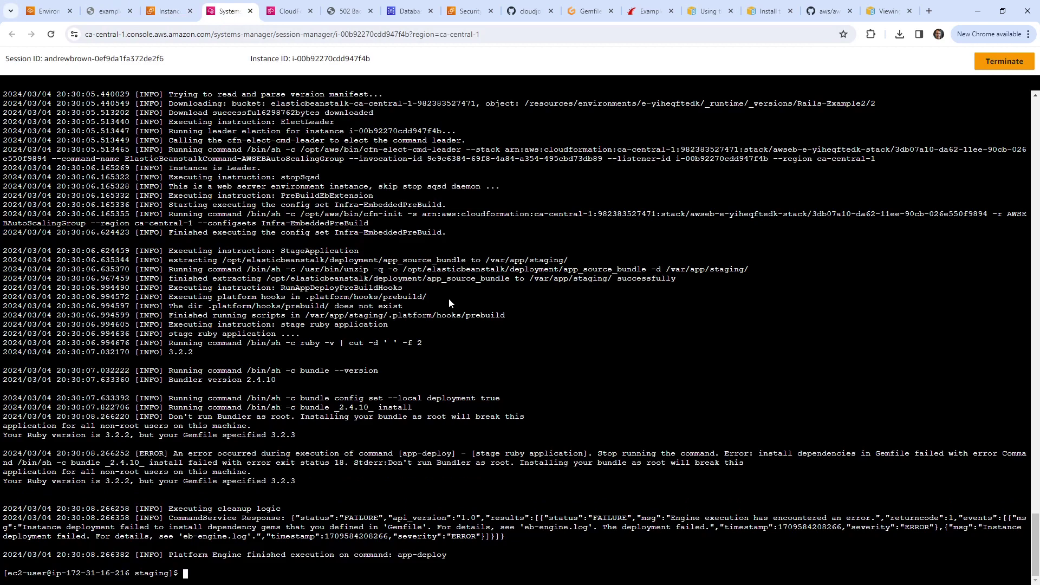
# Step: List the staging folder, then move into the deployed app's current/ folder and list its files
pyautogui.write('ls')
pyautogui.press('Return')
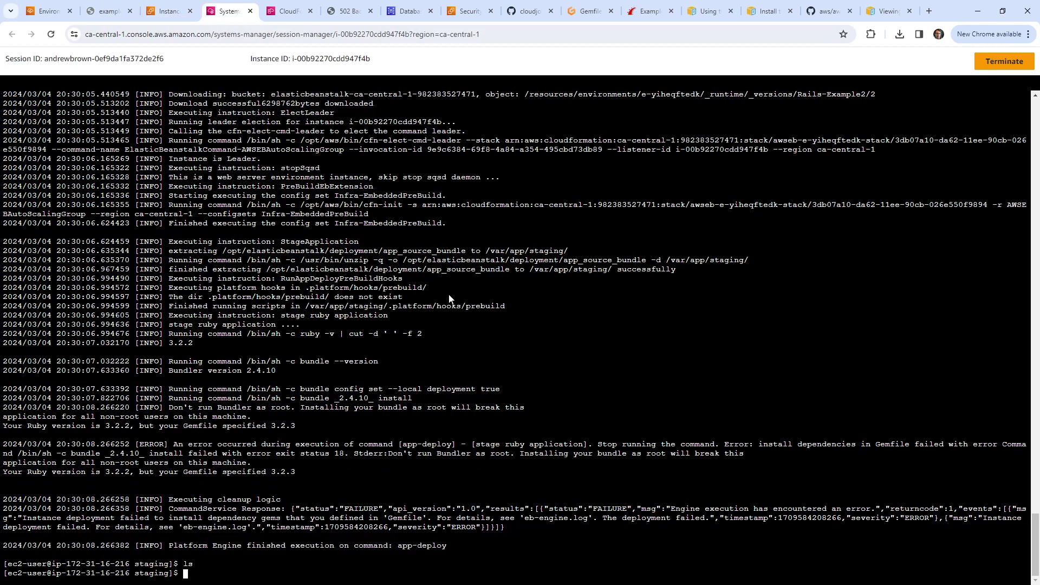
pyautogui.write('cd ..')
pyautogui.press('Return')
pyautogui.write('cd current/')
pyautogui.press('Return')
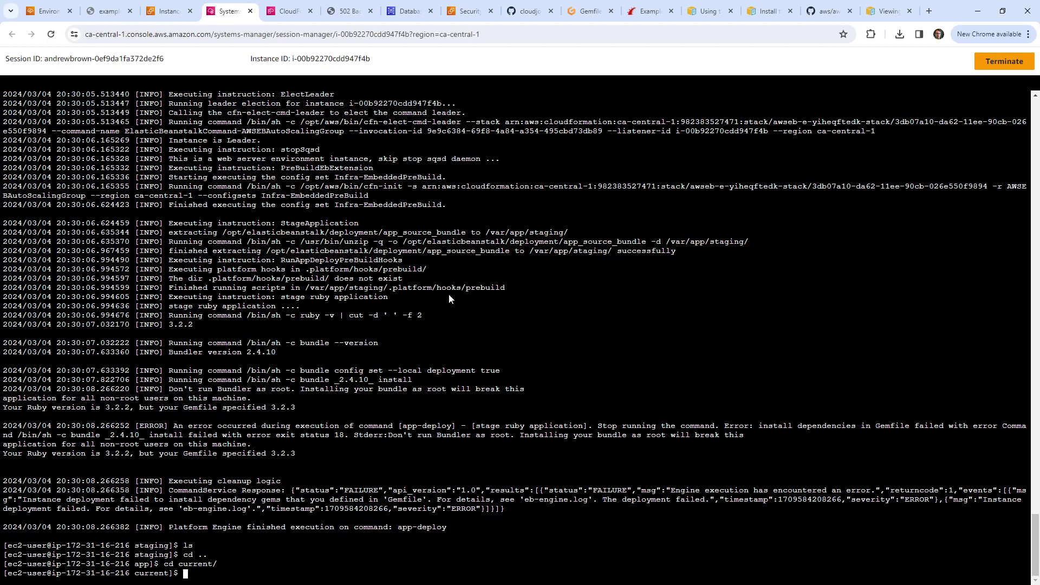
pyautogui.write('ls')
pyautogui.press('Return')
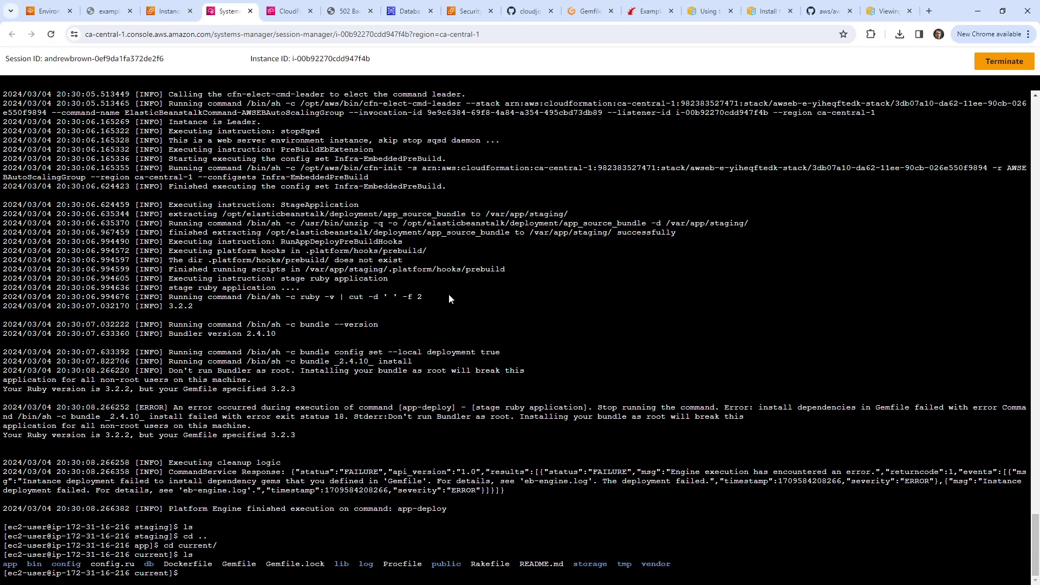
# Step: Enter the log/ folder, list it, and print development.log with cat
pyautogui.write('cd log/')
pyautogui.press('Return')
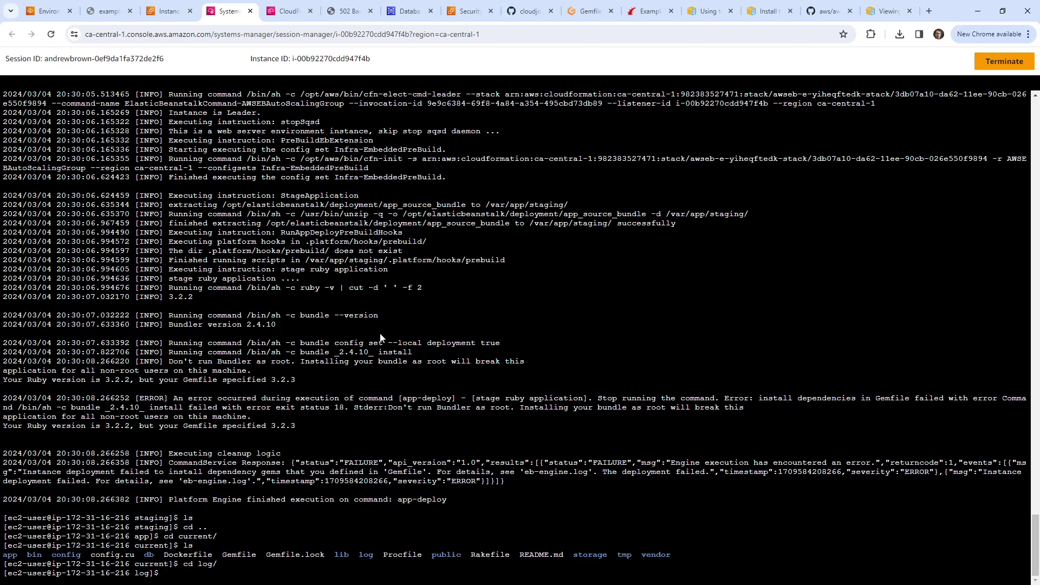
pyautogui.write('ls')
pyautogui.press('Return')
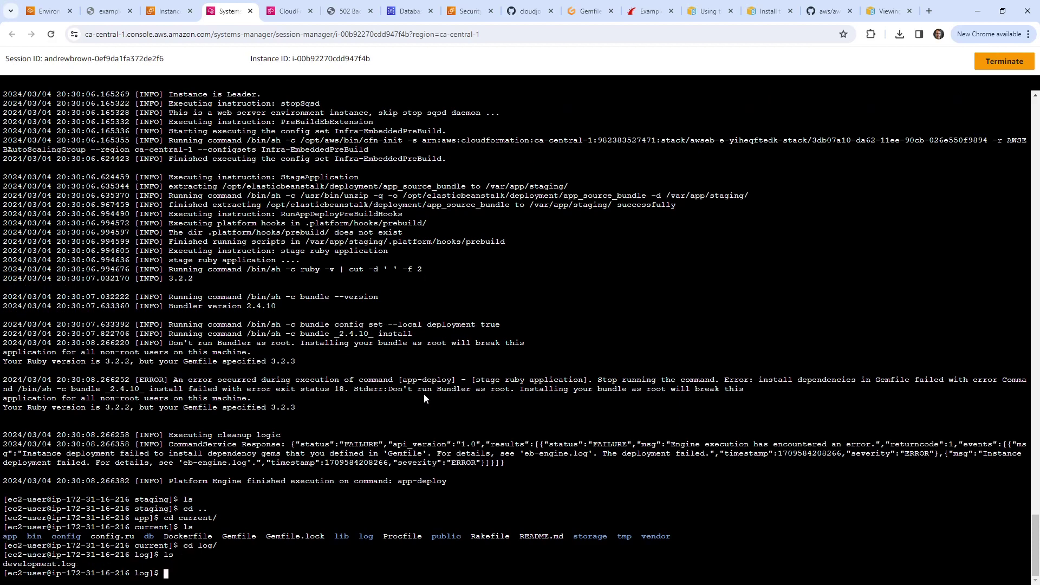
pyautogui.write('cat development.log')
pyautogui.press('Return')
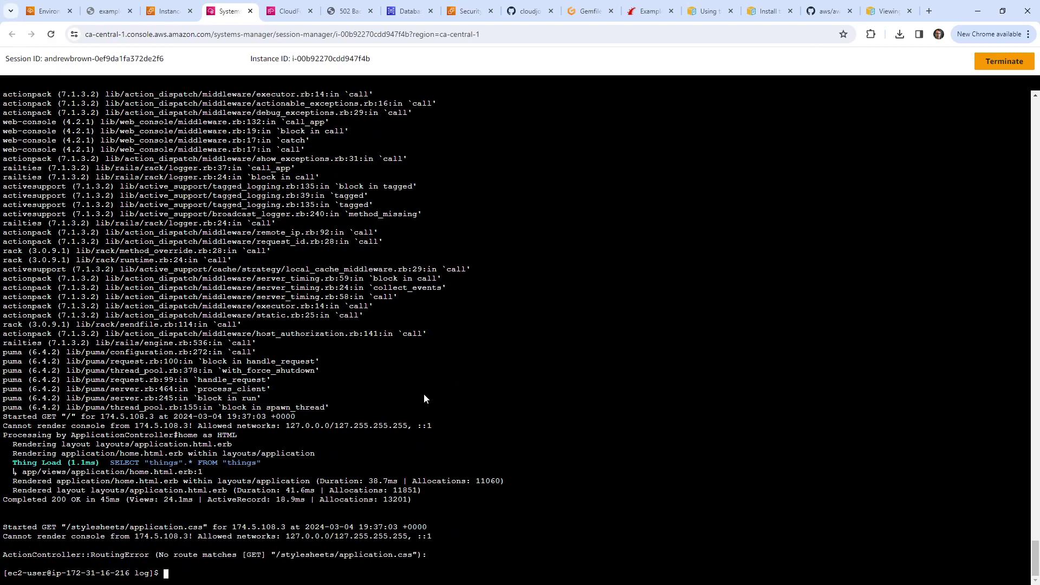
pyautogui.scroll(10, 422, 412)
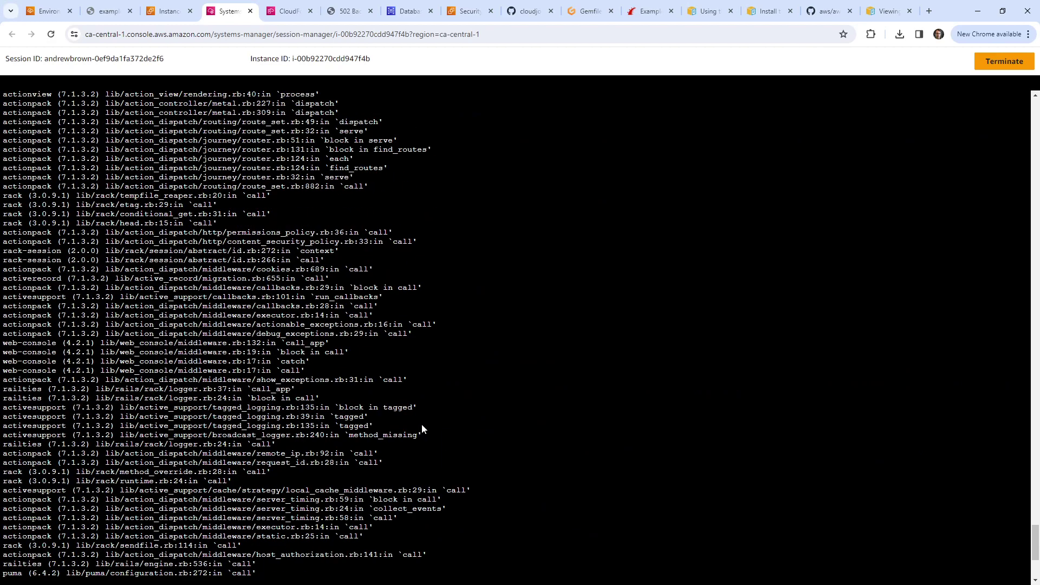
pyautogui.scroll(-9, 379, 412)
pyautogui.scroll(-2, 310, 398)
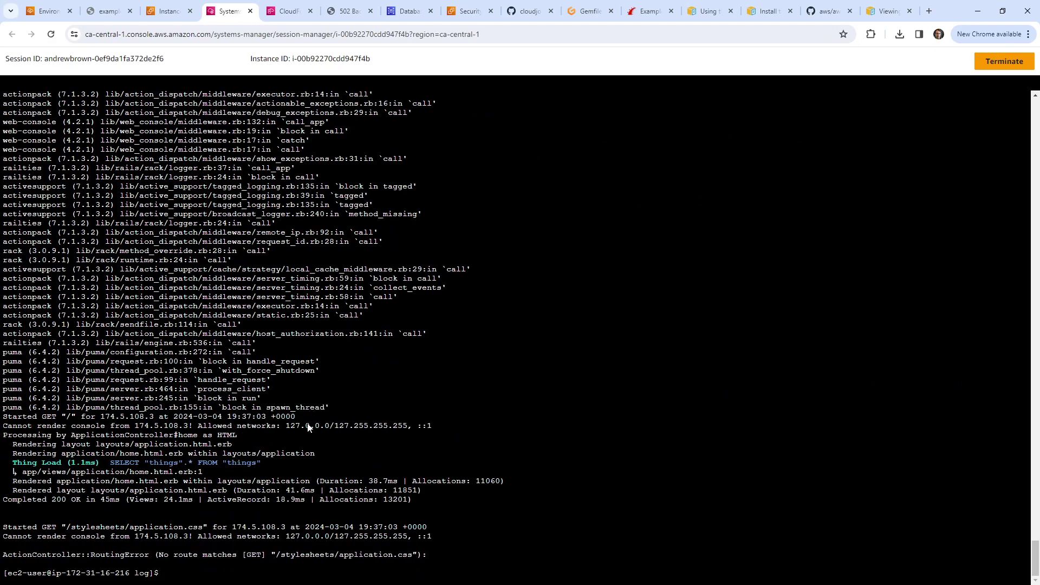
# Step: Follow development.log live with tail -f development.log
pyautogui.press('Up')
pyautogui.press('Home')
pyautogui.press('Right')
pyautogui.press('BackSpace')
pyautogui.press('BackSpace')
pyautogui.press('BackSpace')
pyautogui.write('tailf -')
pyautogui.press('BackSpace')
pyautogui.press('BackSpace')
pyautogui.press('BackSpace')
pyautogui.write('-f')
pyautogui.press('Return')
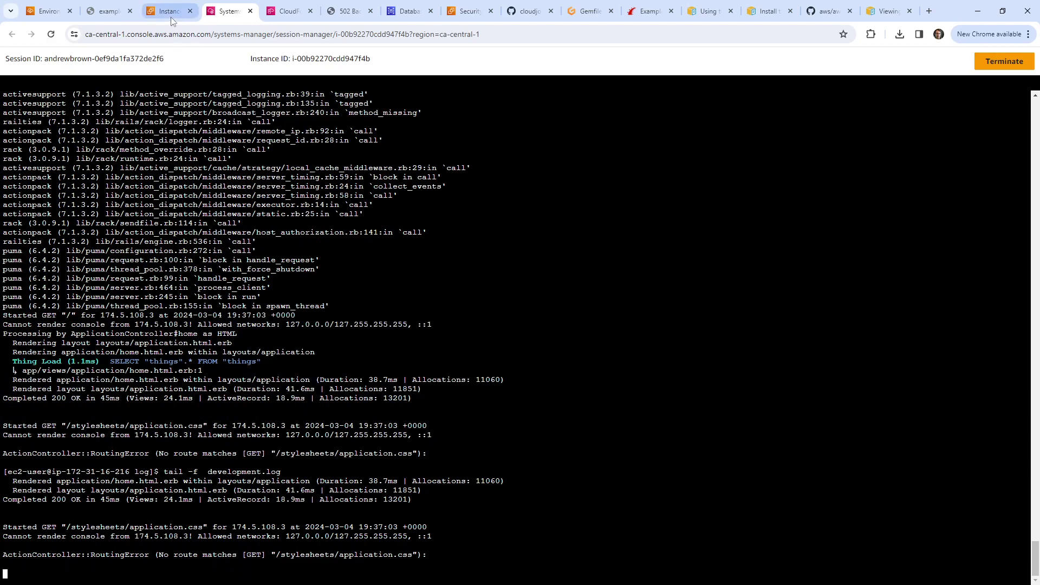
# Step: Reload the app site to log the application.css RoutingError, stop tailing, and type cat /var/log/eb-engine.log
pyautogui.click(101, 16)
pyautogui.press('Return')
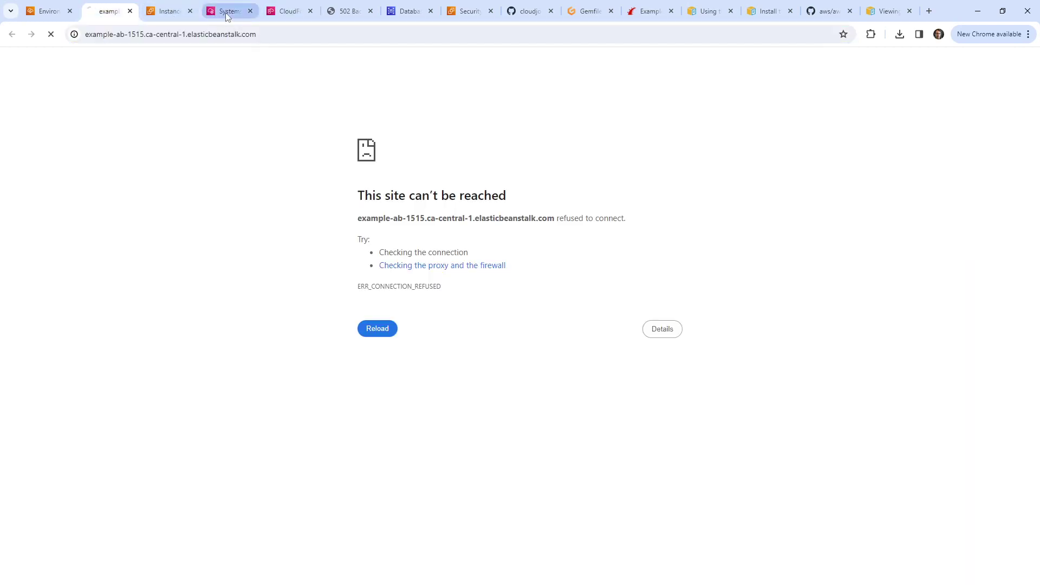
pyautogui.click(225, 12)
pyautogui.click(228, 10)
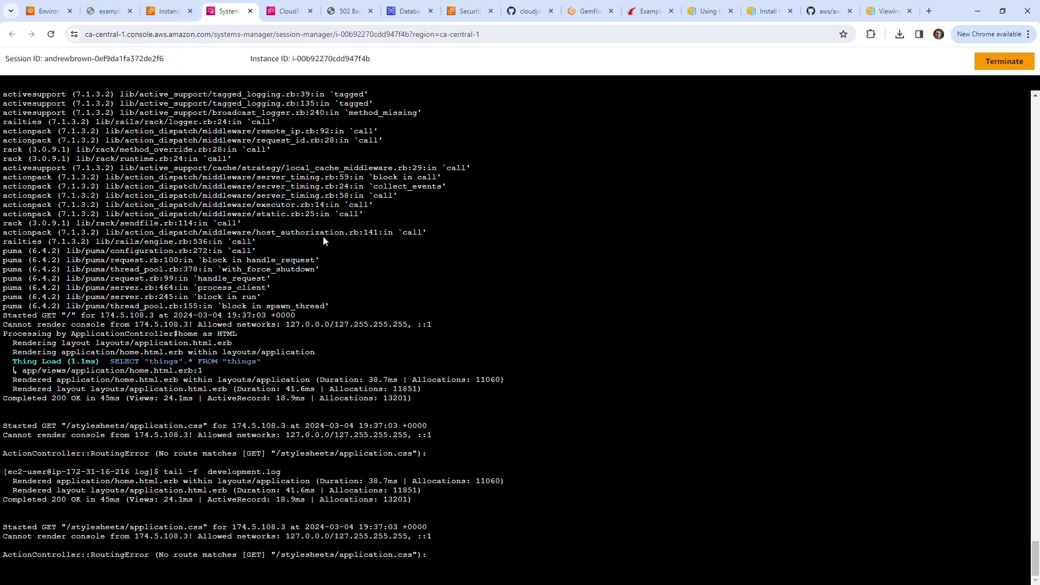
pyautogui.hotkey('ctrl', 'c')
pyautogui.write('cat /var/log/eb-engine.log')
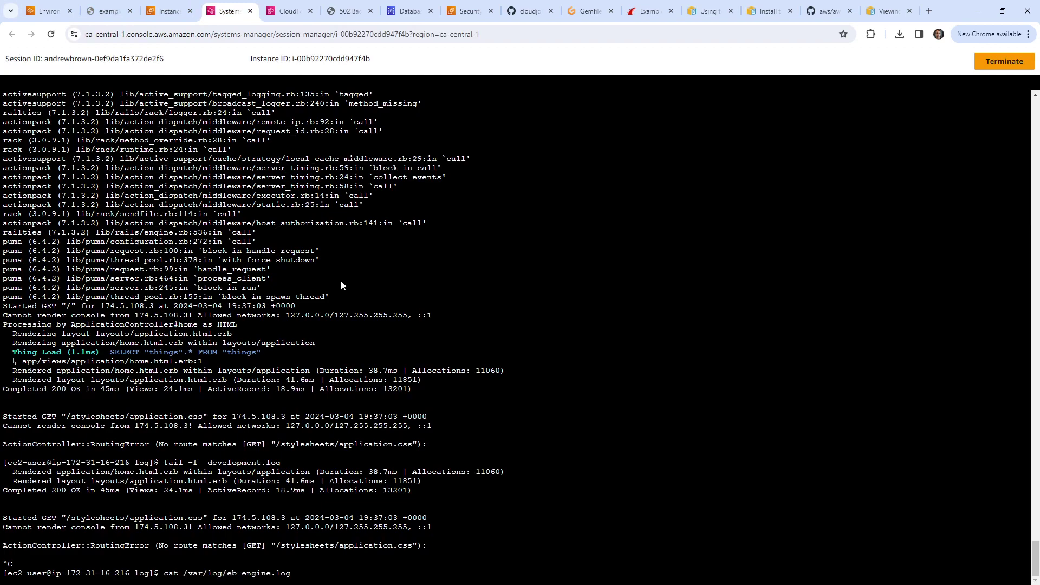
# Step: Print /var/log/eb-engine.log to confirm the deploy finished, then list puma processes with ps aux | grep puma
pyautogui.press('Return')
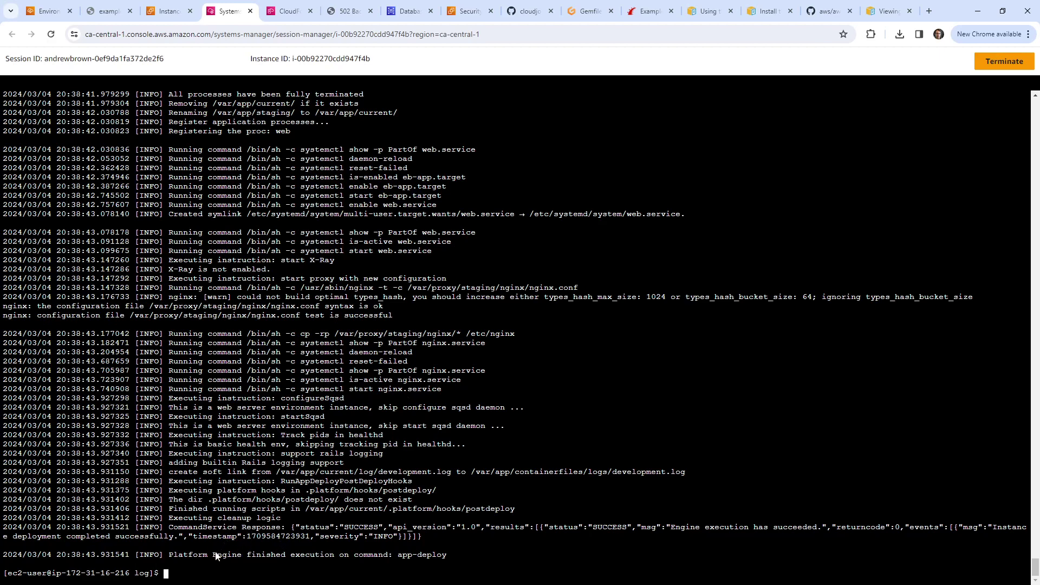
pyautogui.moveTo(216, 556); pyautogui.dragTo(527, 551)
pyautogui.click(526, 551)
pyautogui.write('ps aux | grep puma')
pyautogui.press('Return')
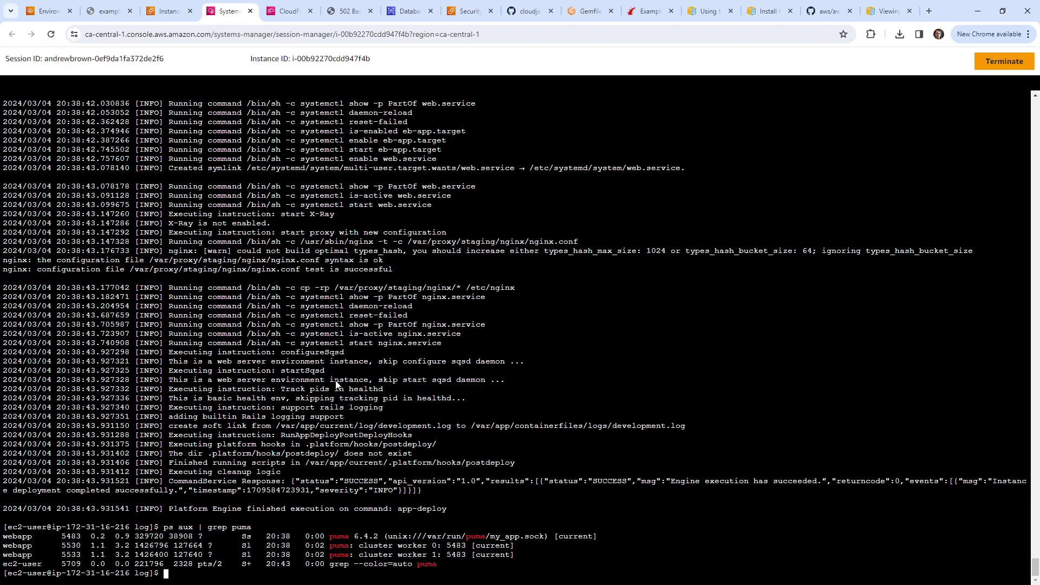
# Step: Curl the app on localhost and on ports 3000, 8080 and 8000; all fail to connect
pyautogui.write('curl localhost:')
pyautogui.press('Return')
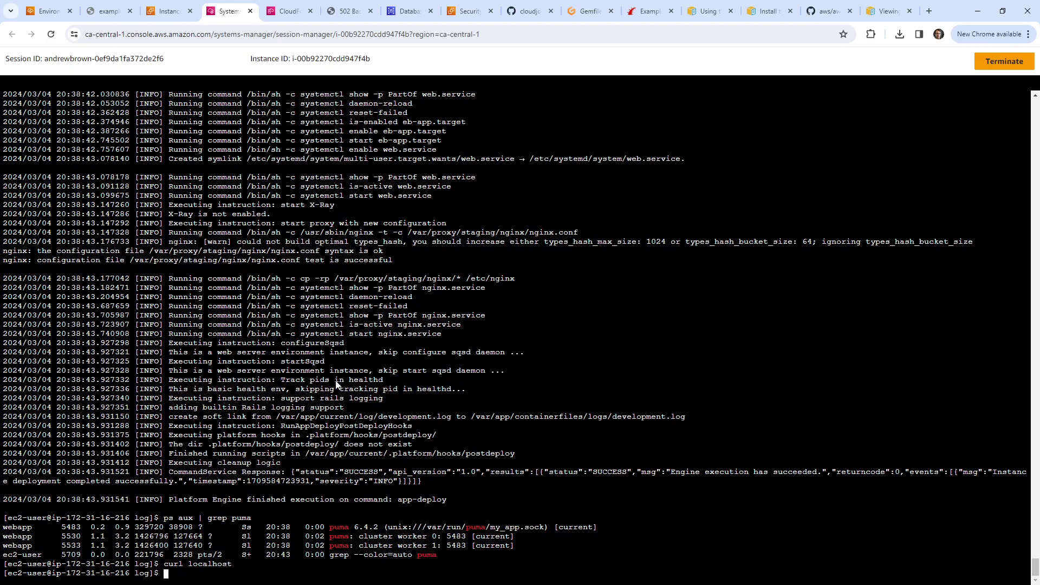
pyautogui.press('Up')
pyautogui.write(':3000')
pyautogui.press('Return')
pyautogui.press('Up')
pyautogui.press('BackSpace')
pyautogui.press('BackSpace')
pyautogui.press('BackSpace')
pyautogui.press('BackSpace')
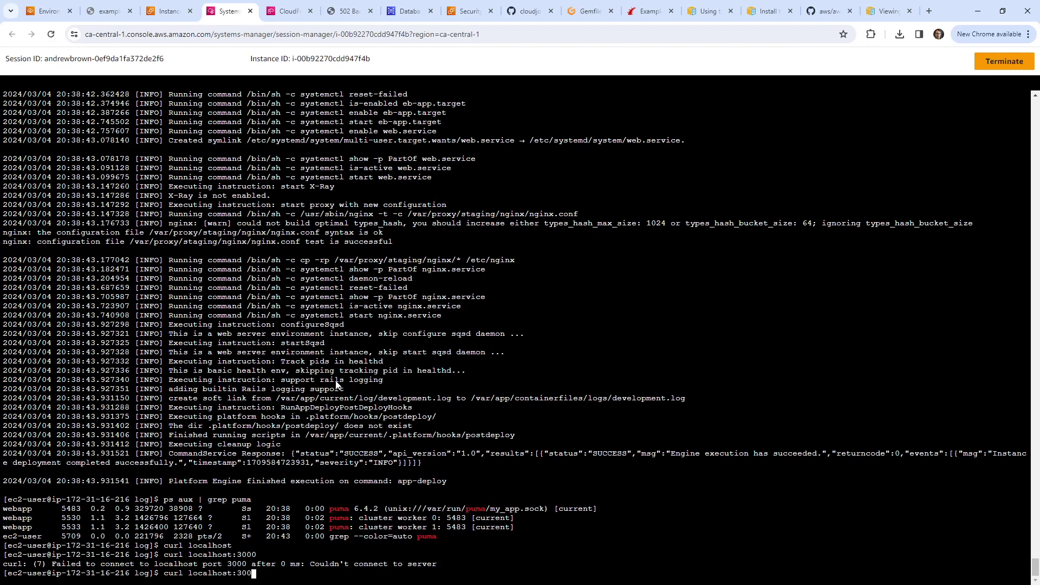
pyautogui.write('8080')
pyautogui.press('Return')
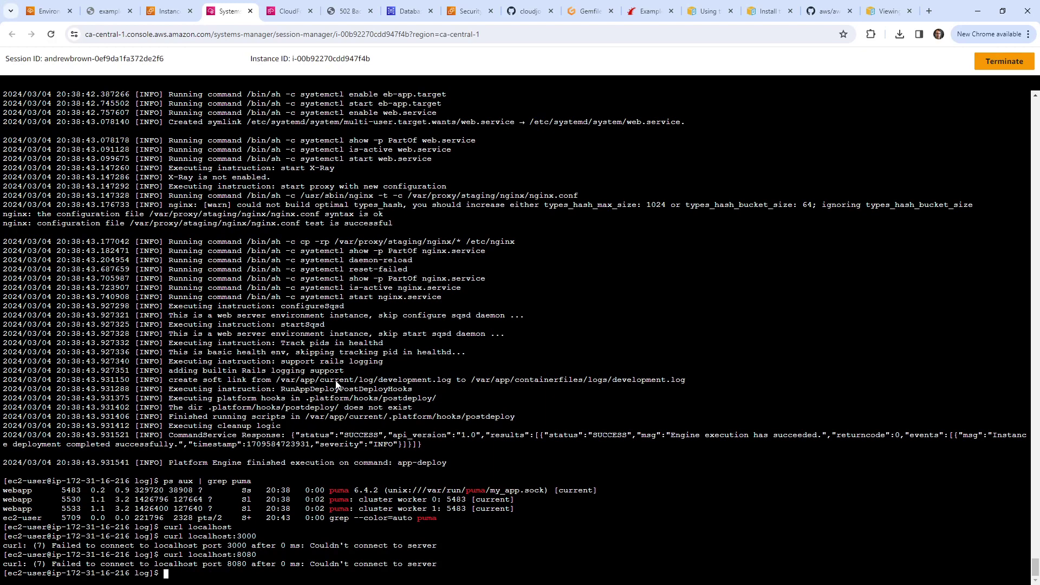
pyautogui.press('Up')
pyautogui.press('BackSpace')
pyautogui.press('BackSpace')
pyautogui.press('BackSpace')
pyautogui.write('000')
pyautogui.press('Return')
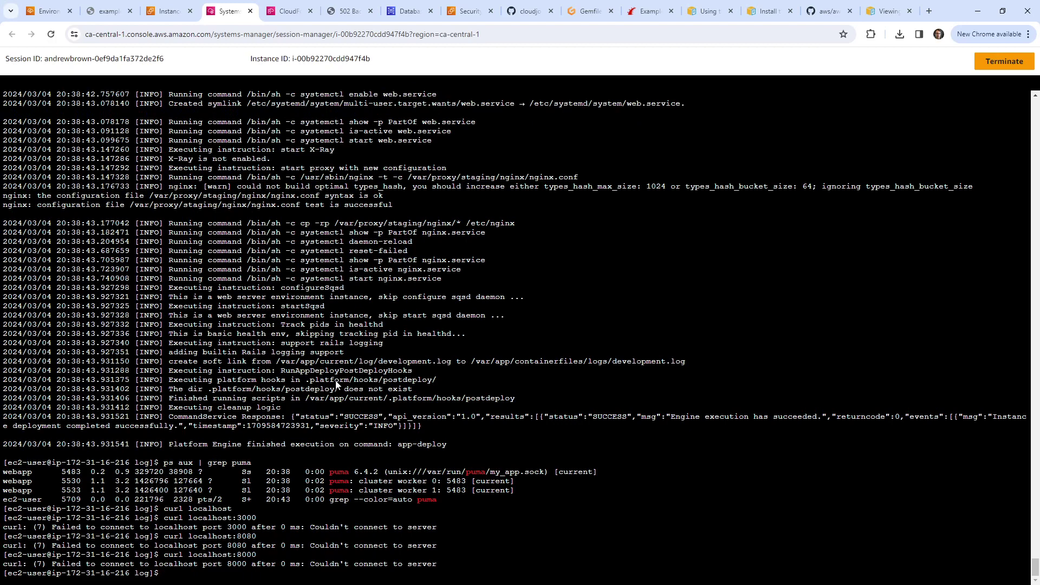
# Step: Scroll back through the terminal output, reviewing the final deploy steps, bundler warning and puma details
pyautogui.moveTo(437, 426); pyautogui.dragTo(319, 237)
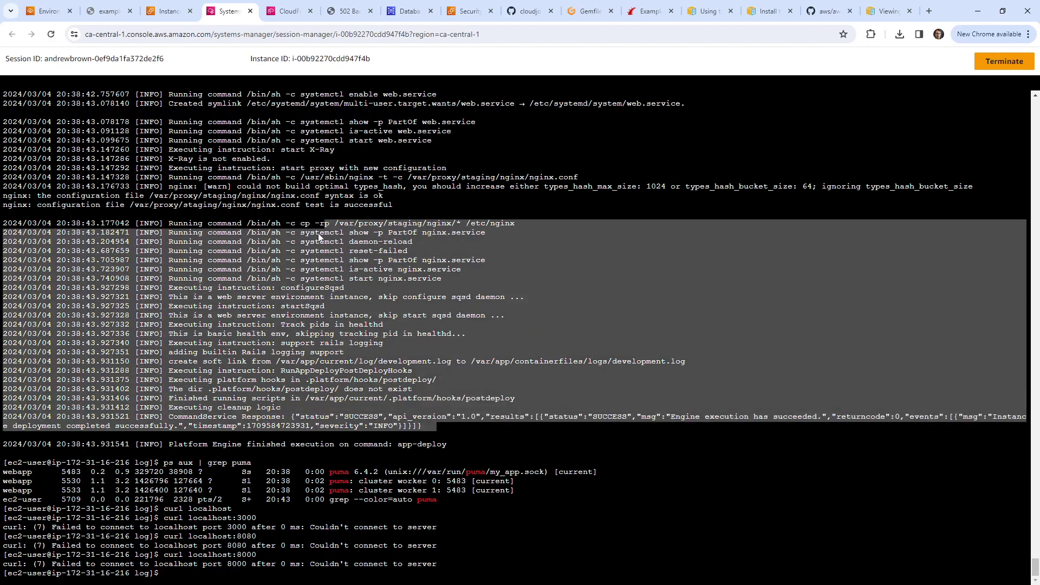
pyautogui.scroll(7, 305, 252)
pyautogui.scroll(7, 303, 259)
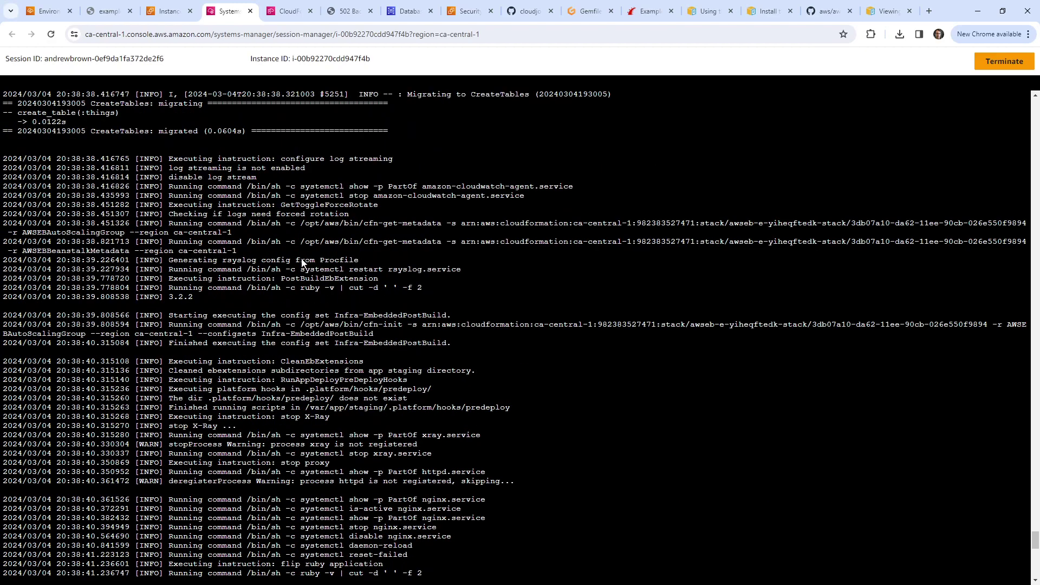
pyautogui.scroll(3, 302, 262)
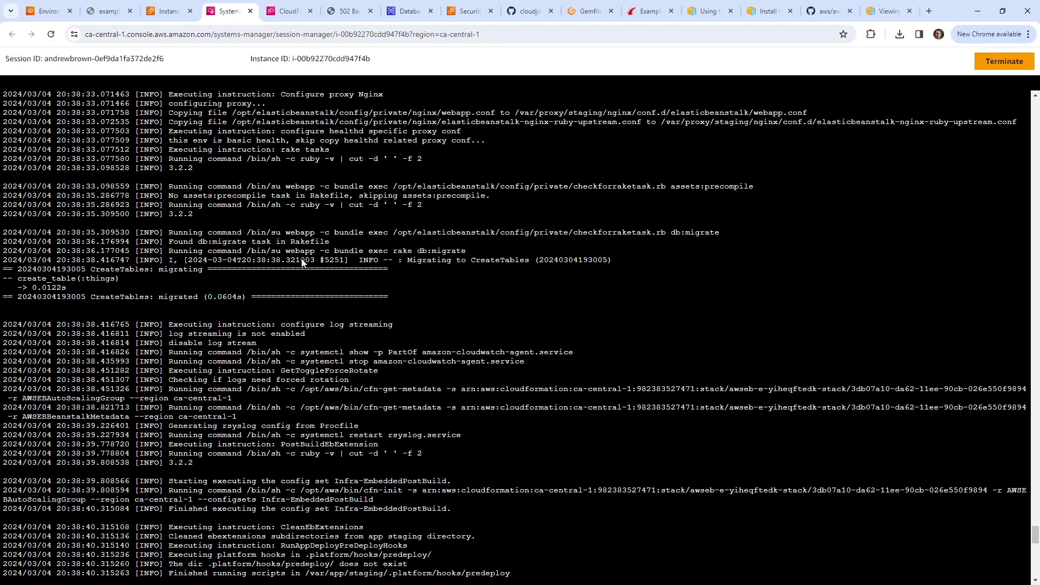
pyautogui.scroll(4, 302, 262)
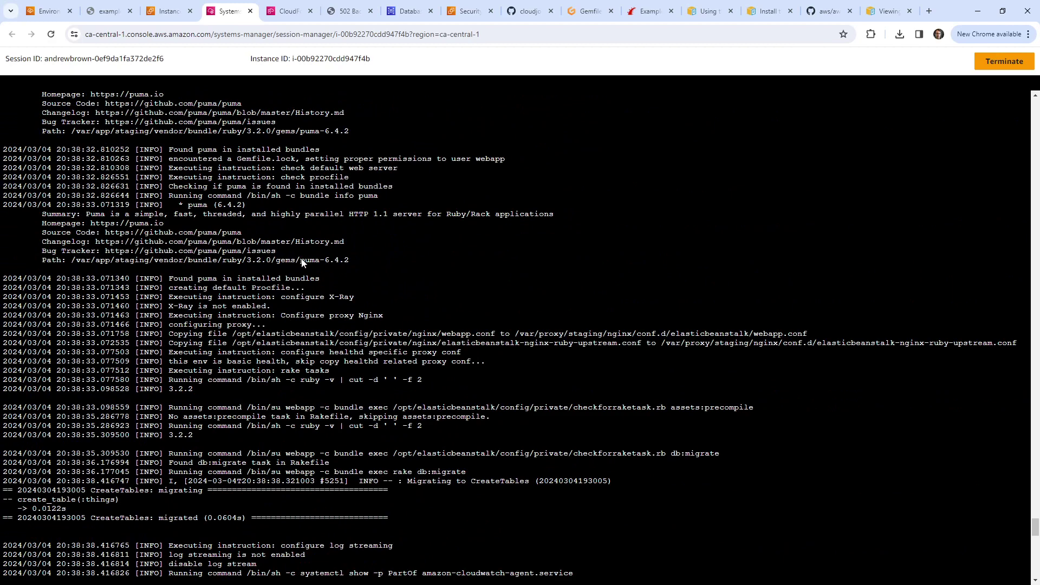
pyautogui.scroll(4, 301, 262)
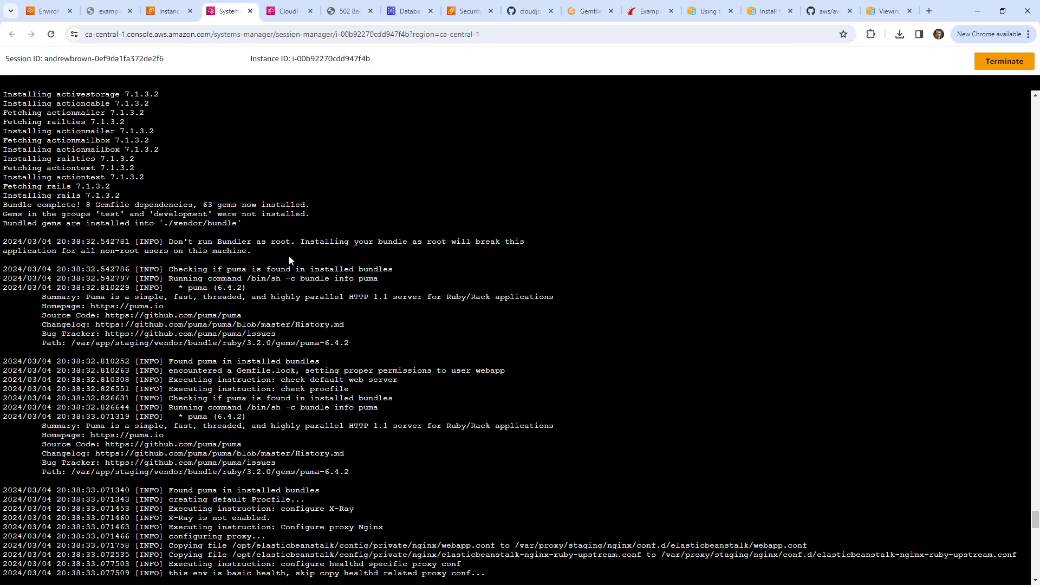
pyautogui.moveTo(247, 245); pyautogui.dragTo(290, 333)
pyautogui.click(289, 333)
pyautogui.scroll(3, 268, 298)
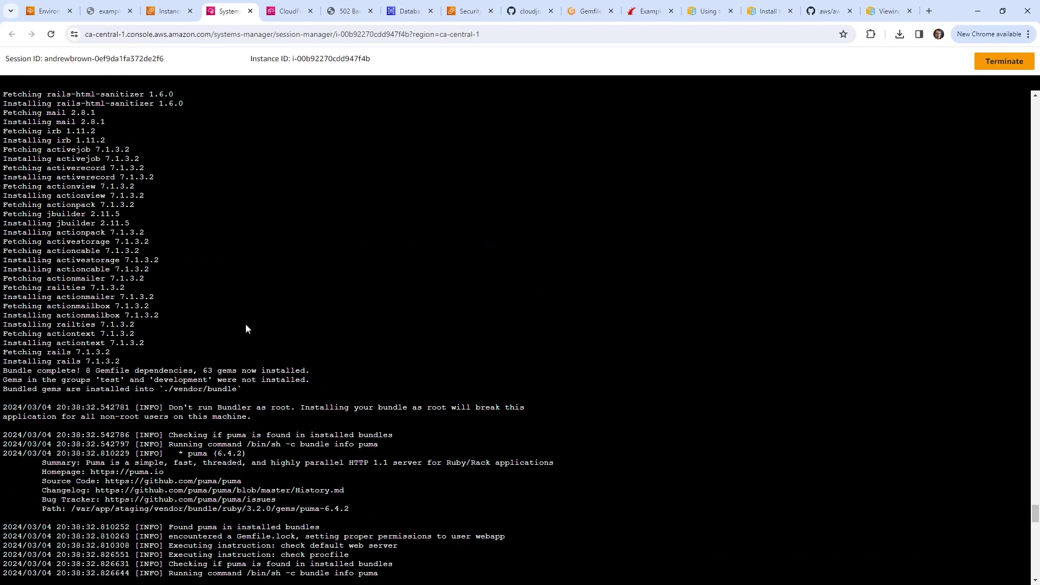
pyautogui.scroll(-4, 222, 350)
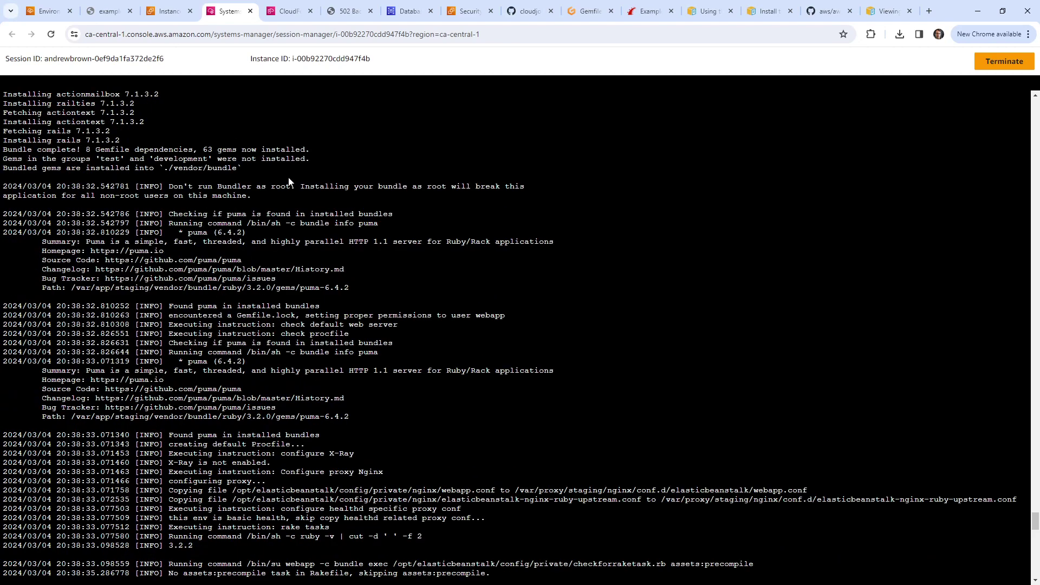
pyautogui.scroll(-20, 288, 182)
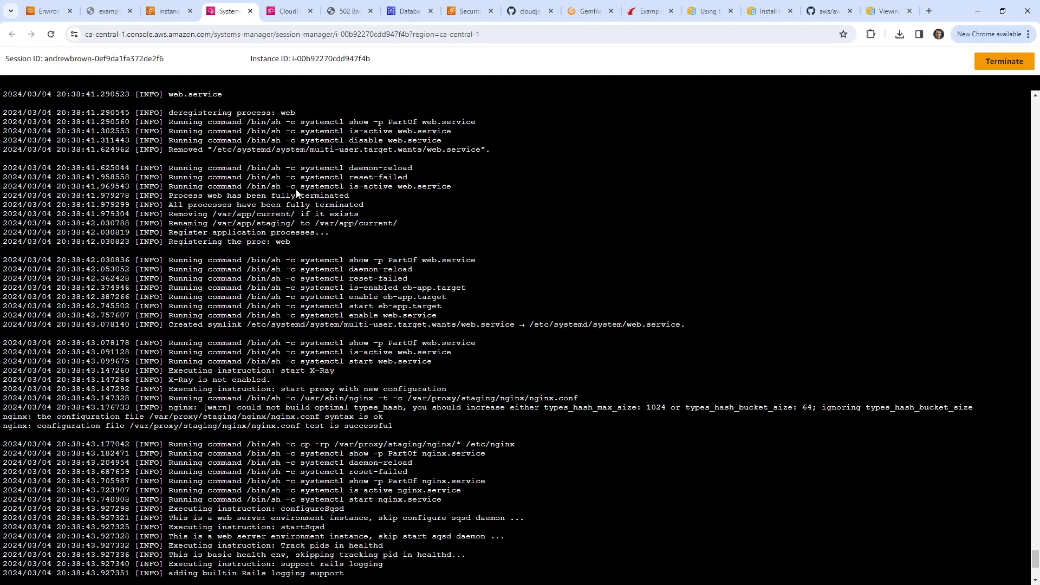
pyautogui.scroll(-5, 297, 194)
# Step: Curl localhost again on ports 80, 8080 and 3000
pyautogui.press('Up')
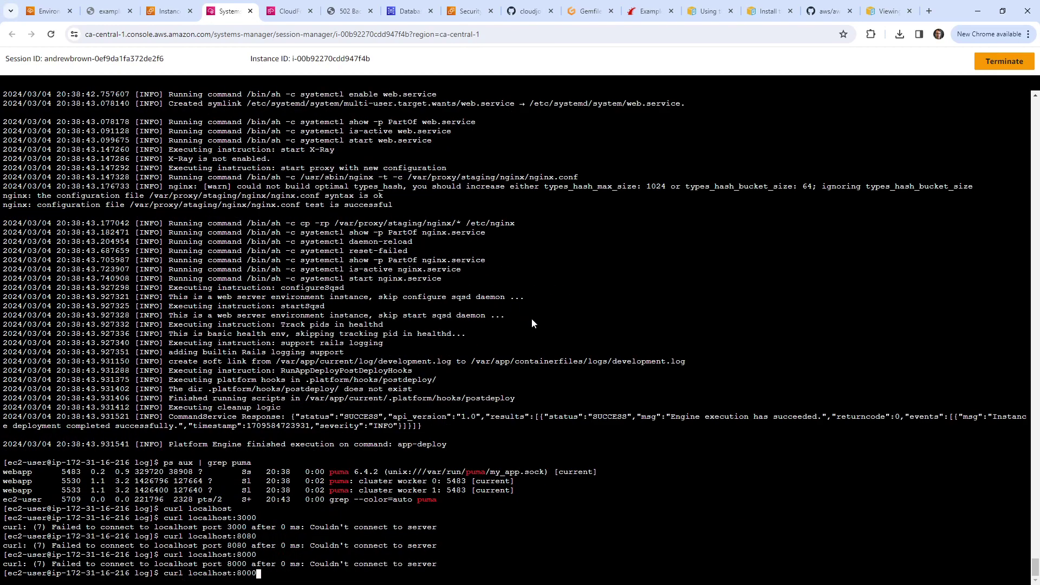
pyautogui.press('BackSpace')
pyautogui.press('BackSpace')
pyautogui.press('Return')
pyautogui.press('Up')
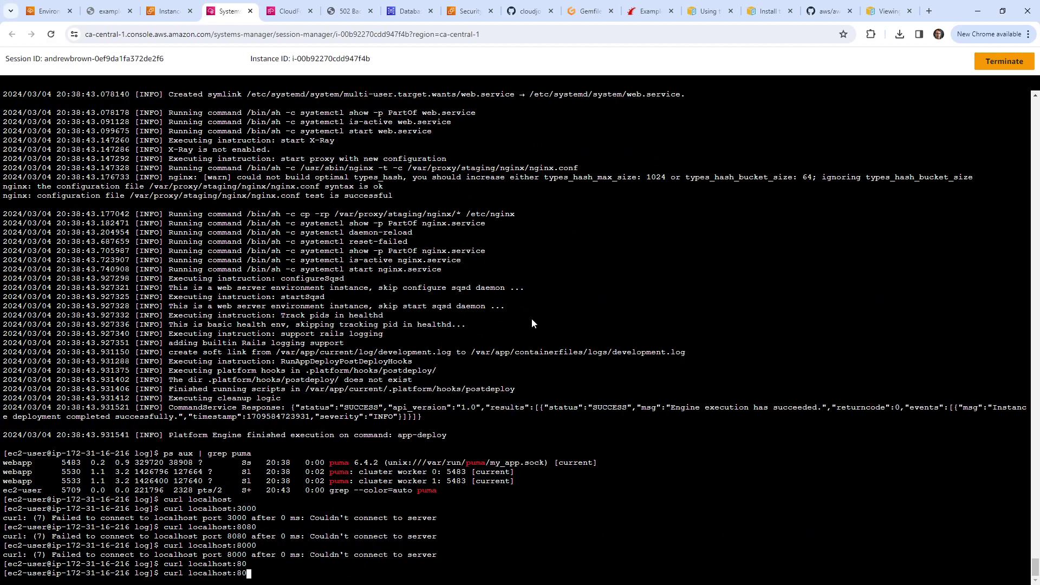
pyautogui.write('80')
pyautogui.press('Return')
pyautogui.press('Up')
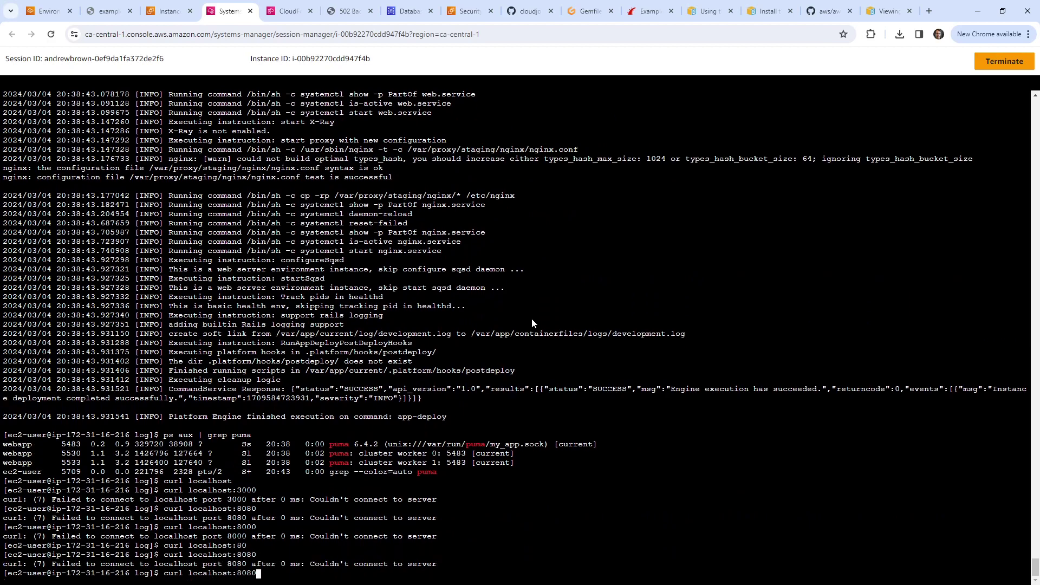
pyautogui.press('BackSpace')
# Step: Curl localhost on ports 3456 and 4567; both fail to connect
pyautogui.press('BackSpace')
pyautogui.press('BackSpace')
pyautogui.press('BackSpace')
pyautogui.write('3000')
pyautogui.press('Return')
pyautogui.press('Up')
pyautogui.press('BackSpace')
pyautogui.press('BackSpace')
pyautogui.press('BackSpace')
pyautogui.write('456')
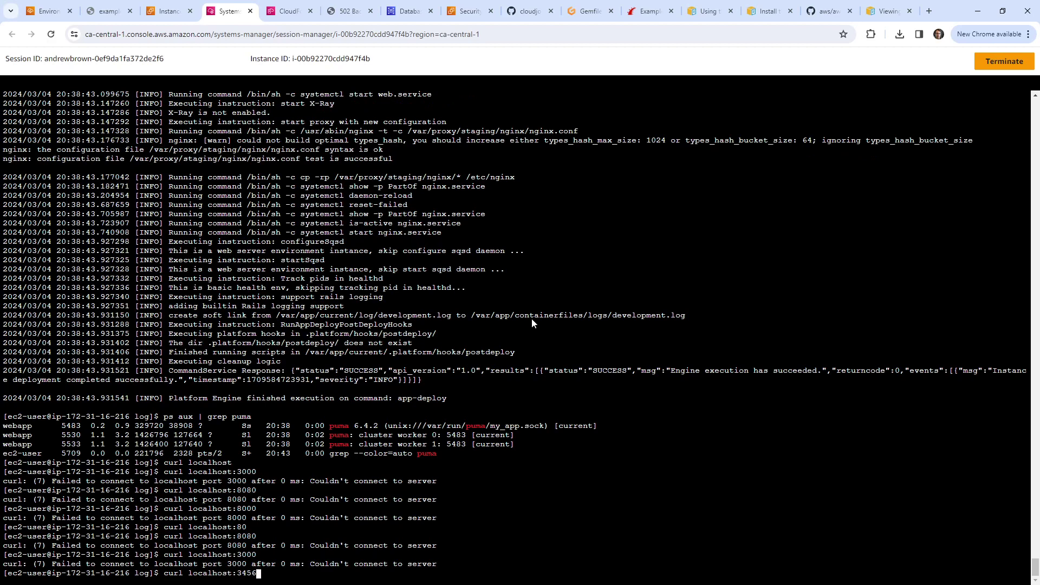
pyautogui.press('Return')
pyautogui.press('Up')
pyautogui.press('BackSpace')
pyautogui.press('BackSpace')
pyautogui.press('BackSpace')
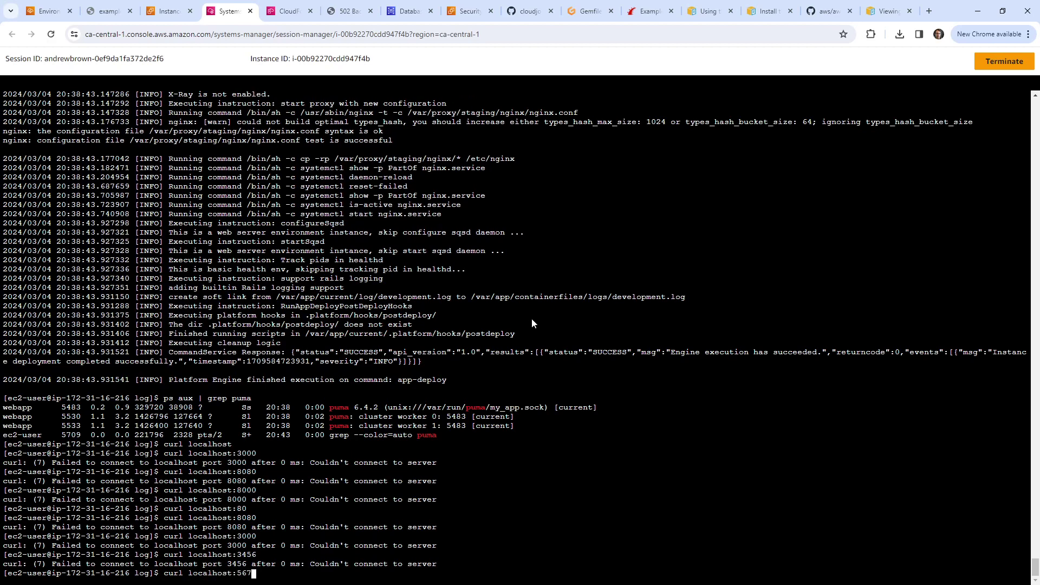
pyautogui.press('BackSpace')
pyautogui.write('4567')
pyautogui.press('Return')
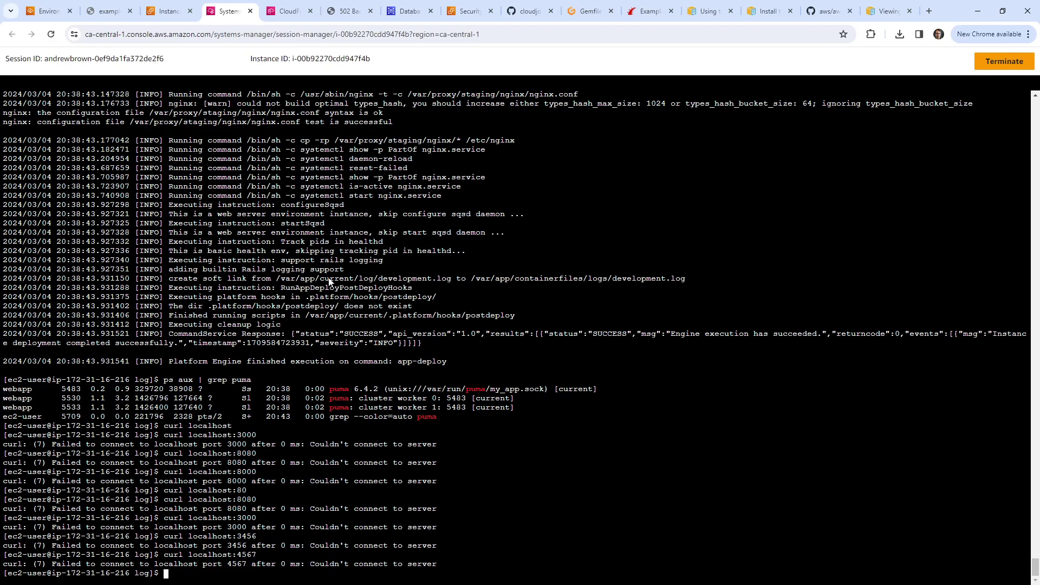
pyautogui.scroll(2, 413, 356)
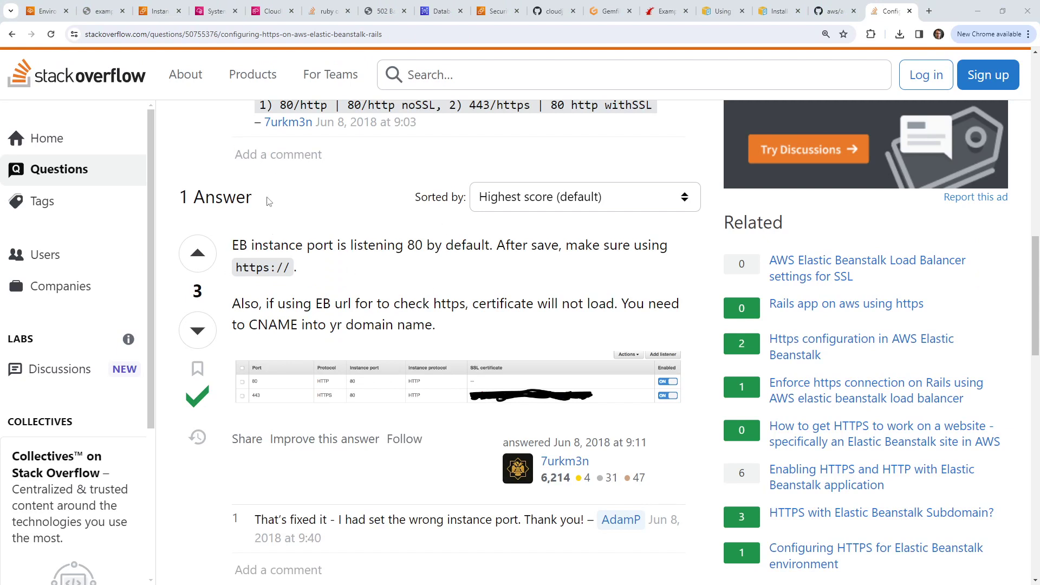
# Step: Glance at the EC2 instance list, then curl localhost:3000 in the Session Manager shell
pyautogui.click(159, 11)
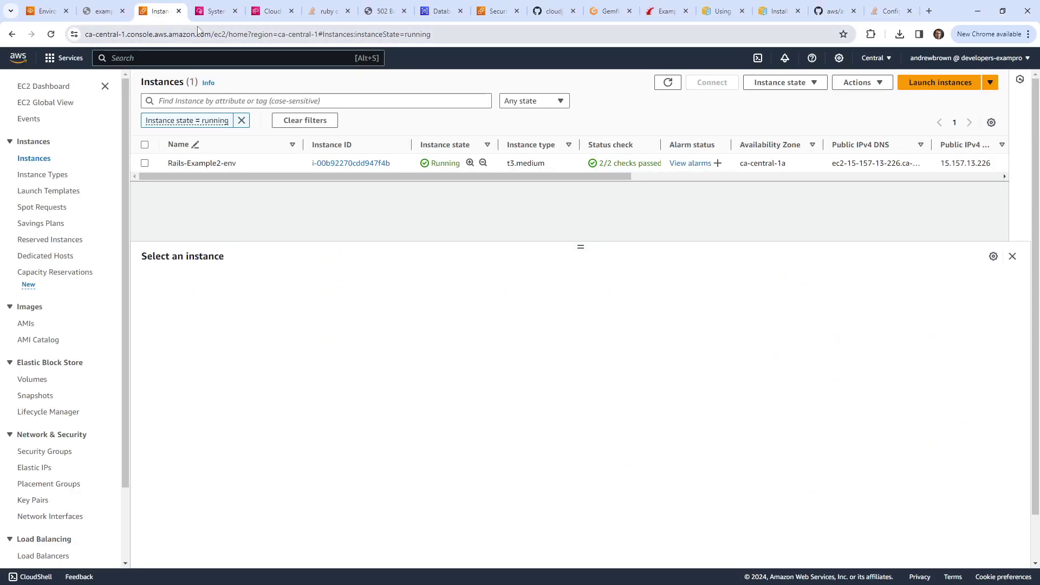
pyautogui.click(214, 11)
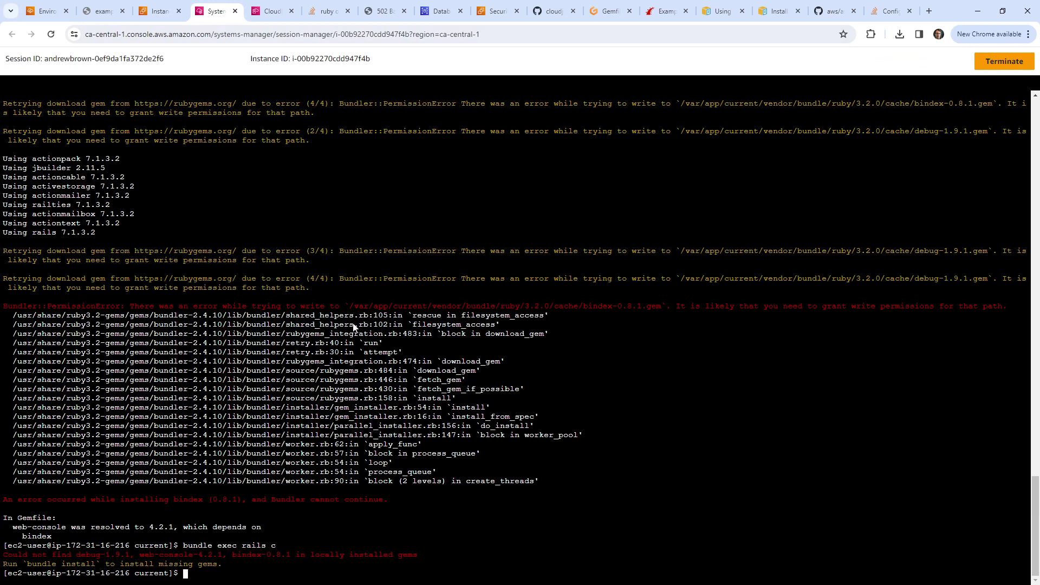
pyautogui.write('curl localhost:3000')
pyautogui.press('Return')
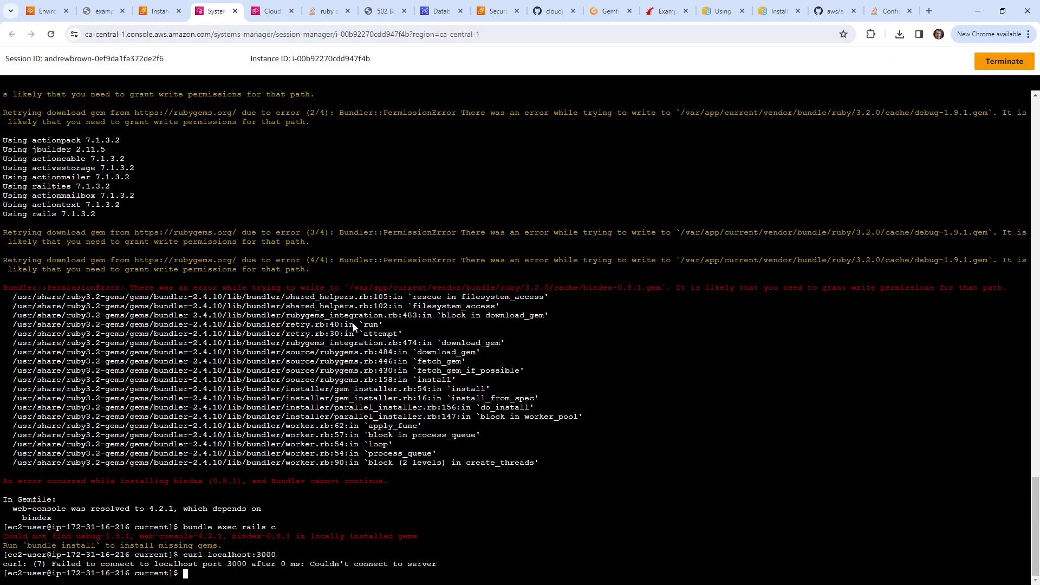
pyautogui.press('Return')
# Step: Curl port 3000 on 127.0.0.1 and on 0.0.0.0
pyautogui.write('curl 1')
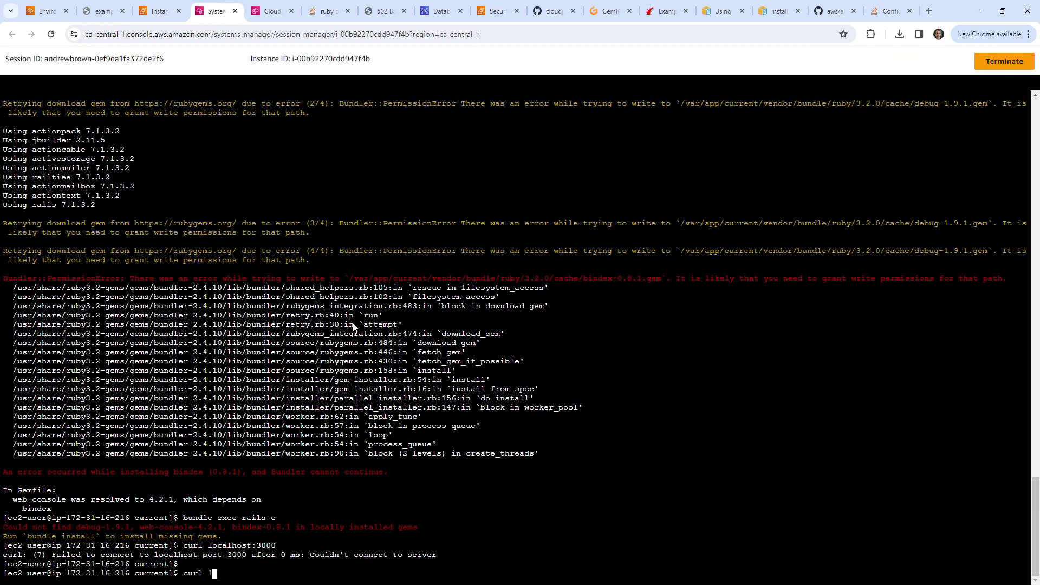
pyautogui.press('BackSpace')
pyautogui.write('127.0.0.1:3000')
pyautogui.press('Return')
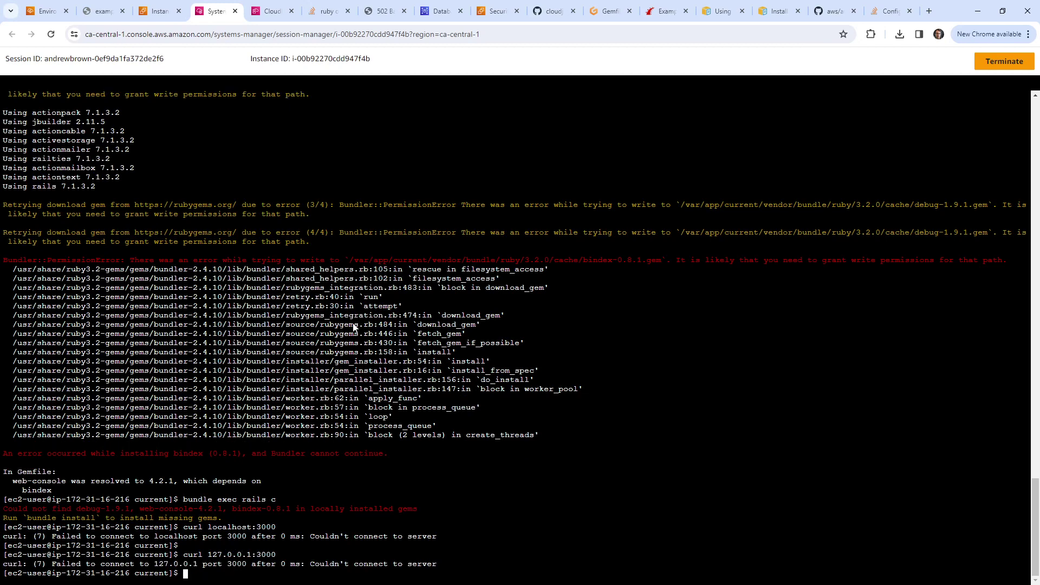
pyautogui.press('Up')
pyautogui.press('Right')
pyautogui.press('Right')
pyautogui.press('Right')
pyautogui.press('Right')
pyautogui.press('Right')
pyautogui.press('Right')
pyautogui.press('Right')
pyautogui.press('Right')
pyautogui.press('Right')
pyautogui.press('Right')
pyautogui.press('Right')
pyautogui.press('Right')
pyautogui.press('Right')
pyautogui.press('Right')
pyautogui.press('BackSpace')
pyautogui.press('BackSpace')
pyautogui.press('BackSpace')
pyautogui.press('BackSpace')
pyautogui.press('BackSpace')
pyautogui.press('BackSpace')
pyautogui.press('BackSpace')
pyautogui.press('BackSpace')
pyautogui.press('BackSpace')
pyautogui.write('0.0.0.0')
pyautogui.press('Return')
# Step: Curl 127.0.0.1 on port 80, running the request twice
pyautogui.press('Up')
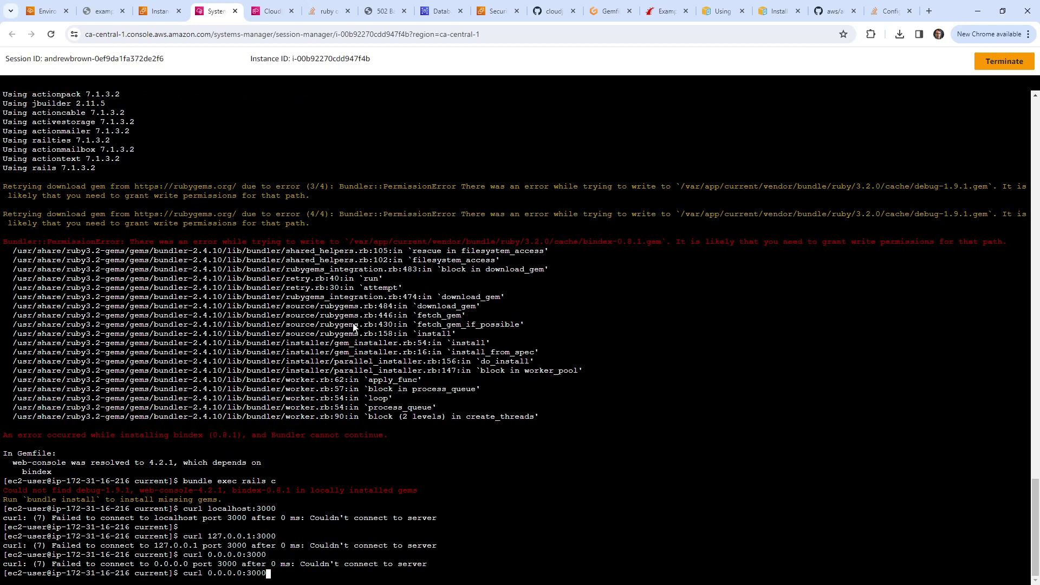
pyautogui.press('BackSpace')
pyautogui.press('BackSpace')
pyautogui.press('BackSpace')
pyautogui.press('BackSpace')
pyautogui.press('Up')
pyautogui.press('BackSpace')
pyautogui.press('BackSpace')
pyautogui.press('BackSpace')
pyautogui.press('BackSpace')
pyautogui.write('80')
pyautogui.press('Return')
pyautogui.press('Up')
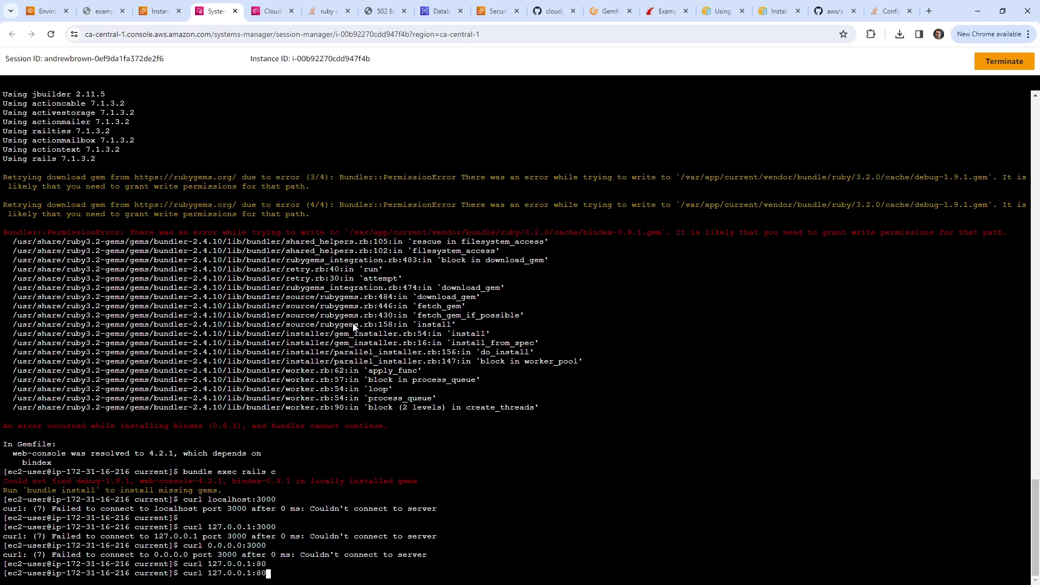
pyautogui.press('Return')
# Step: Rerun the 127.0.0.1:80 request with wget instead of curl
pyautogui.press('Up')
pyautogui.press('Left')
pyautogui.press('Left')
pyautogui.press('Left')
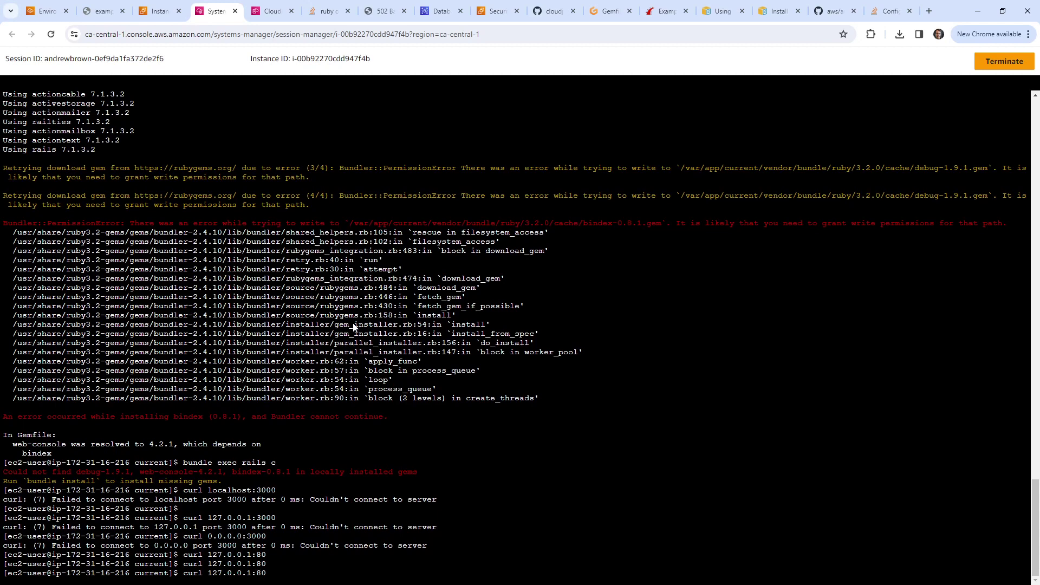
pyautogui.press('Home')
pyautogui.press('Right')
pyautogui.press('Right')
pyautogui.press('Right')
pyautogui.press('Right')
pyautogui.press('BackSpace')
pyautogui.press('BackSpace')
pyautogui.press('BackSpace')
pyautogui.press('BackSpace')
pyautogui.write('wget')
pyautogui.press('Return')
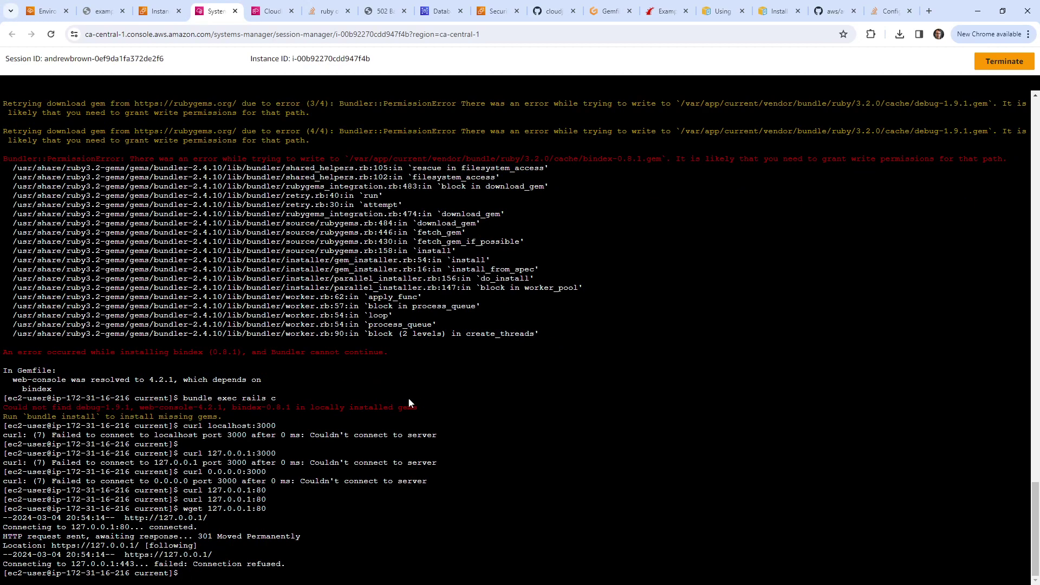
# Step: Check the app's public site, then open Rails-Example2-env's Configuration page in Elastic Beanstalk
pyautogui.moveTo(101, 536); pyautogui.dragTo(388, 540)
pyautogui.click(388, 540)
pyautogui.click(96, 15)
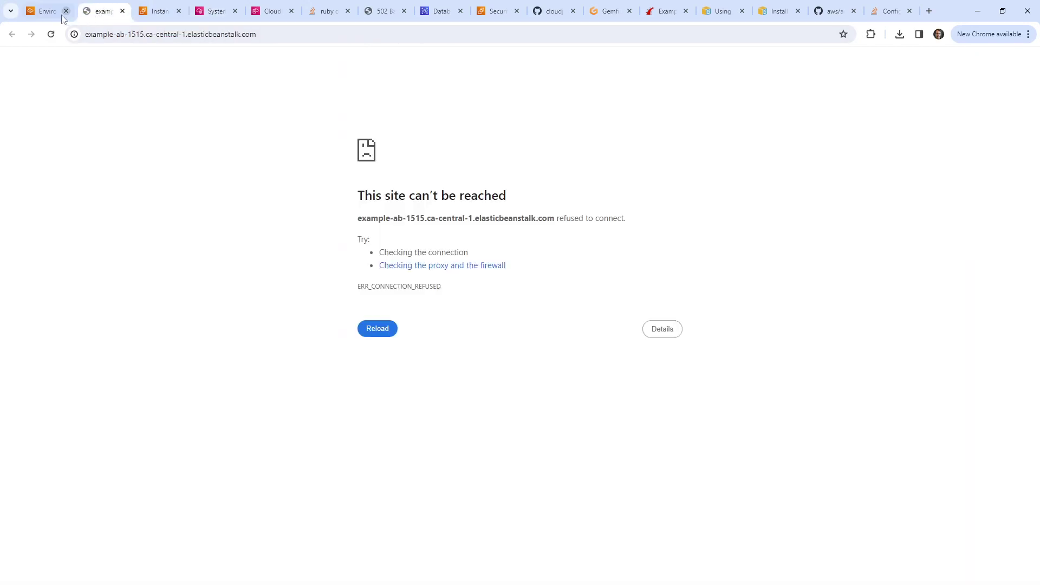
pyautogui.click(51, 13)
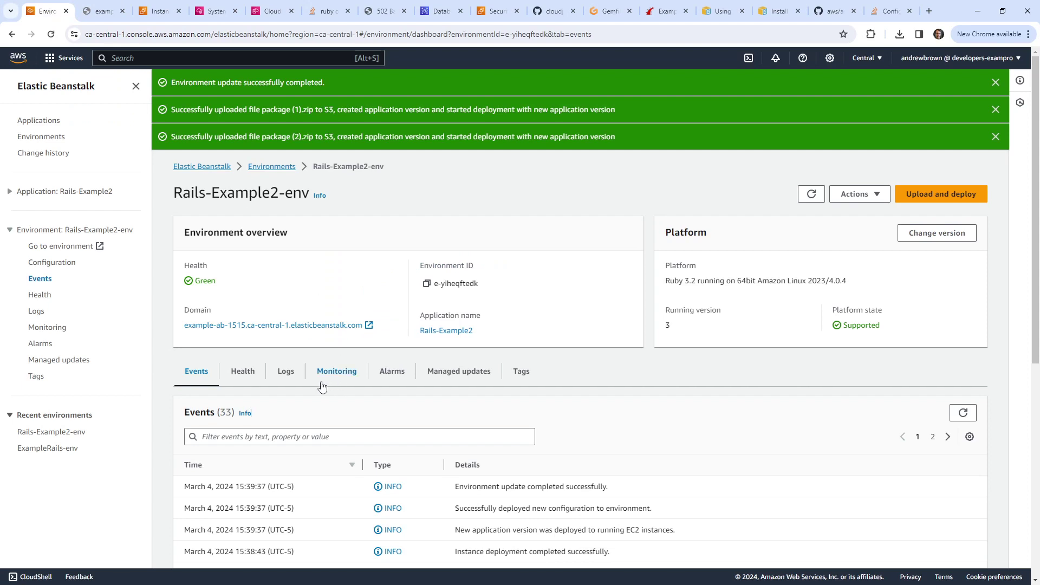
pyautogui.scroll(-2, 301, 378)
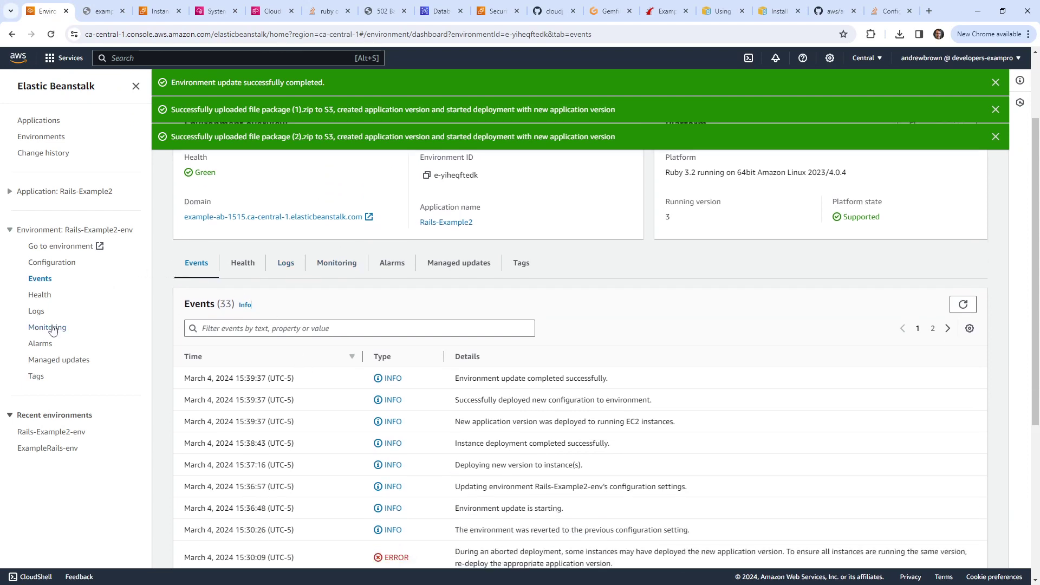
pyautogui.click(81, 270)
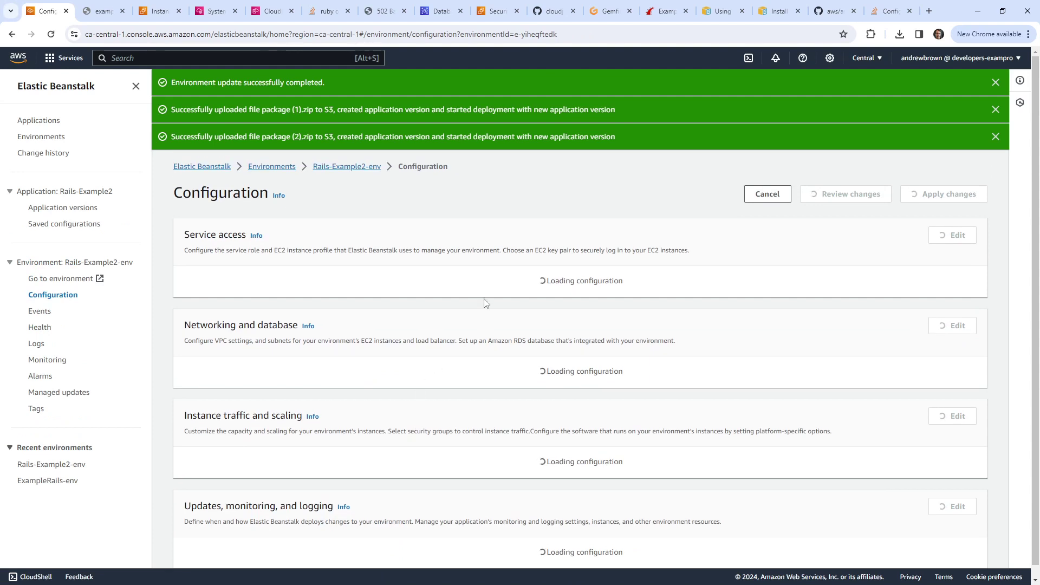
# Step: Dismiss the update-completed and upload notification banners
pyautogui.scroll(-10, 544, 437)
pyautogui.click(994, 83)
pyautogui.tripleClick(991, 83)
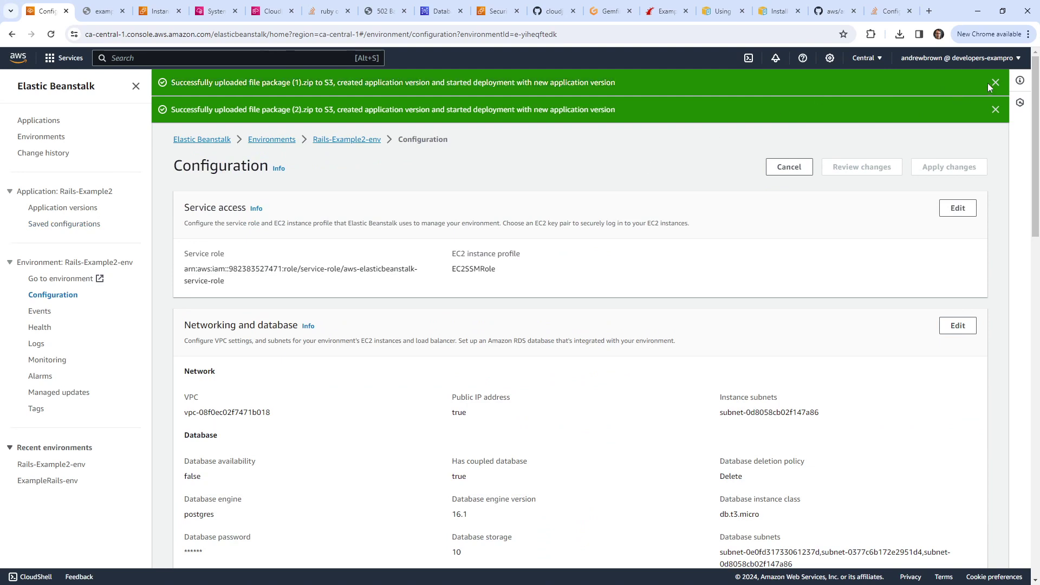
pyautogui.click(994, 82)
pyautogui.click(994, 82)
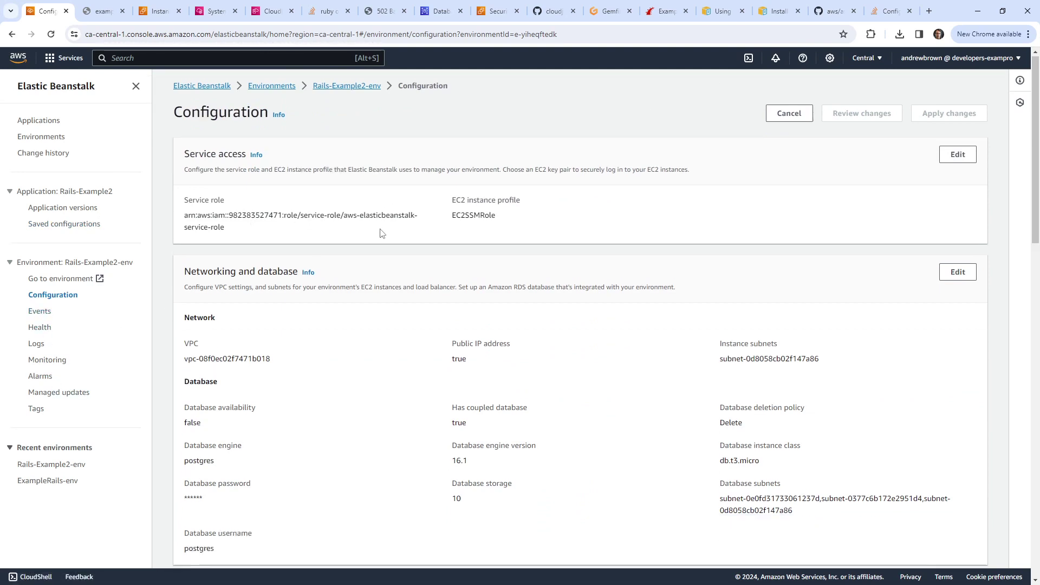
# Step: Scroll to Environment properties and highlight RACK_ENV's production value
pyautogui.scroll(-8, 379, 234)
pyautogui.scroll(-10, 377, 239)
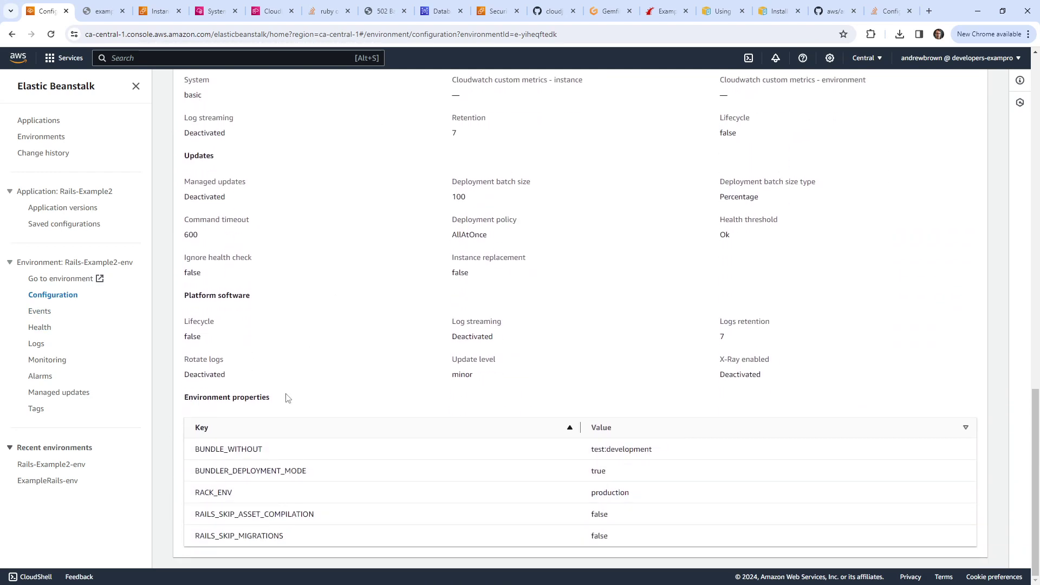
pyautogui.moveTo(589, 492); pyautogui.dragTo(675, 492)
pyautogui.scroll(1, 628, 485)
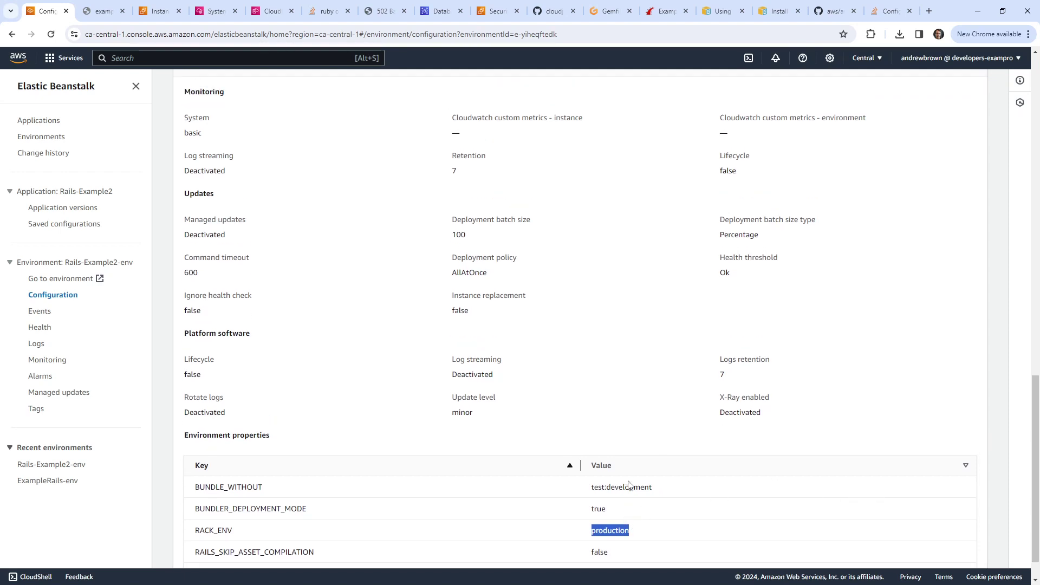
pyautogui.scroll(4, 628, 484)
# Step: Add a RAILS_ENV property row and change RAILS_SKIP_MIGRATIONS' value from false to t
pyautogui.click(963, 225)
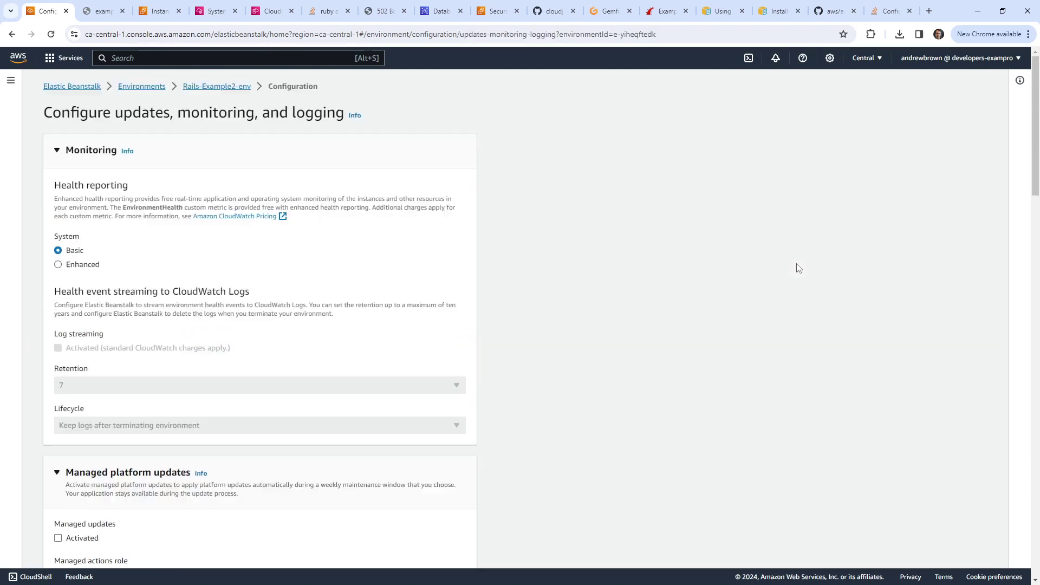
pyautogui.scroll(-20, 219, 328)
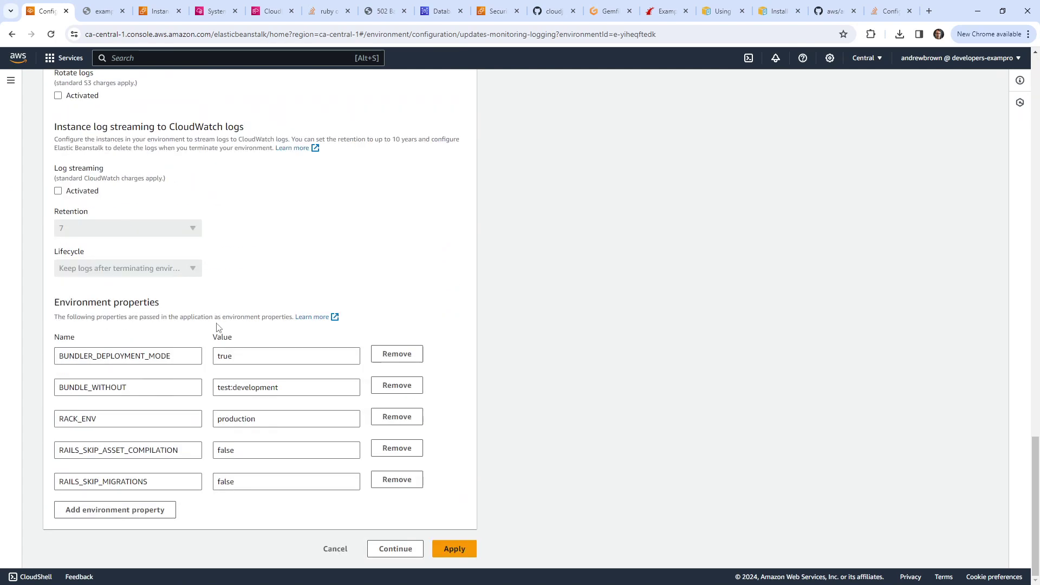
pyautogui.click(157, 510)
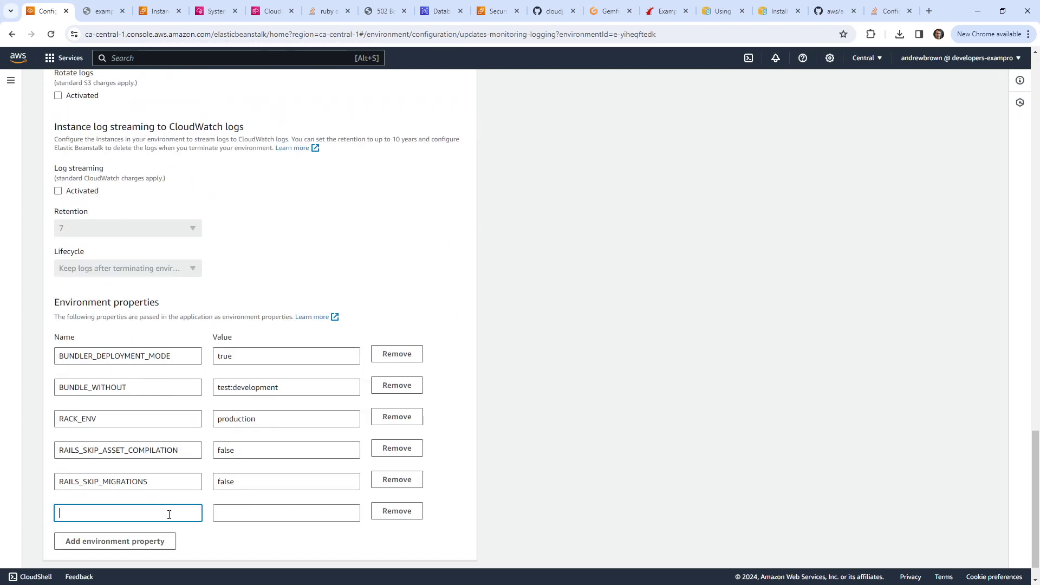
pyautogui.write('RAILS_ENV')
pyautogui.doubleClick(266, 487)
pyautogui.write('true')
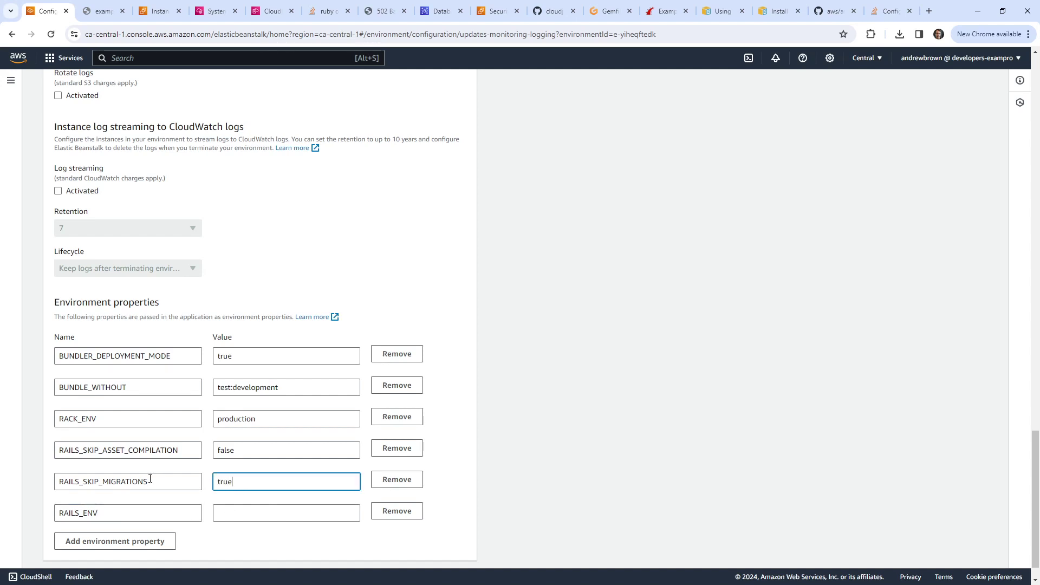
pyautogui.press('Tab')
pyautogui.press('Tab')
pyautogui.press('Tab')
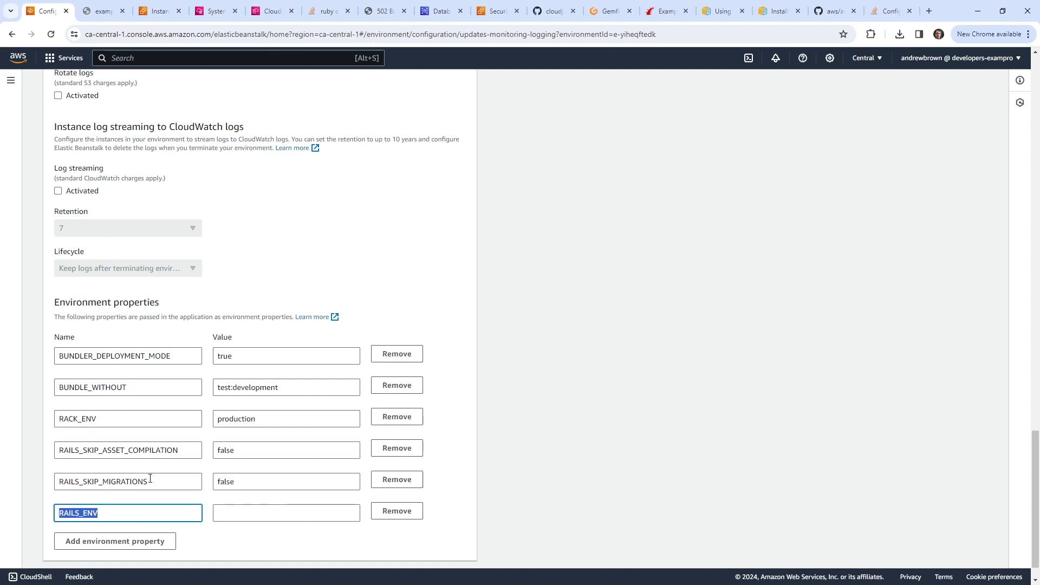
# Step: Change RAILS_SKIP_ASSET_COMPILATION to t, copy production into RAILS_ENV's value, and apply
pyautogui.doubleClick(238, 455)
pyautogui.write('true')
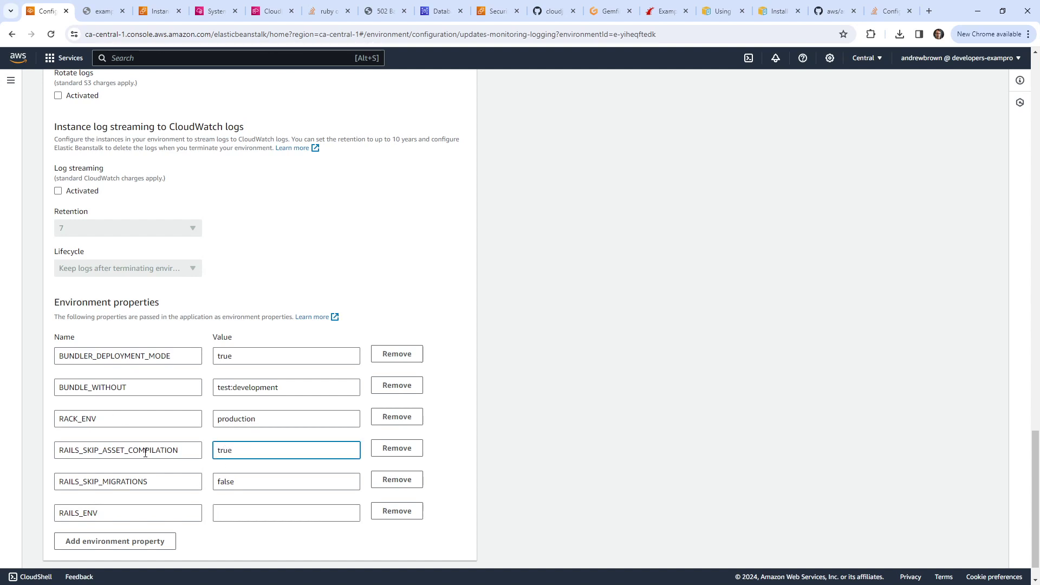
pyautogui.doubleClick(231, 418)
pyautogui.hotkey('ctrl', 'c')
pyautogui.click(241, 514)
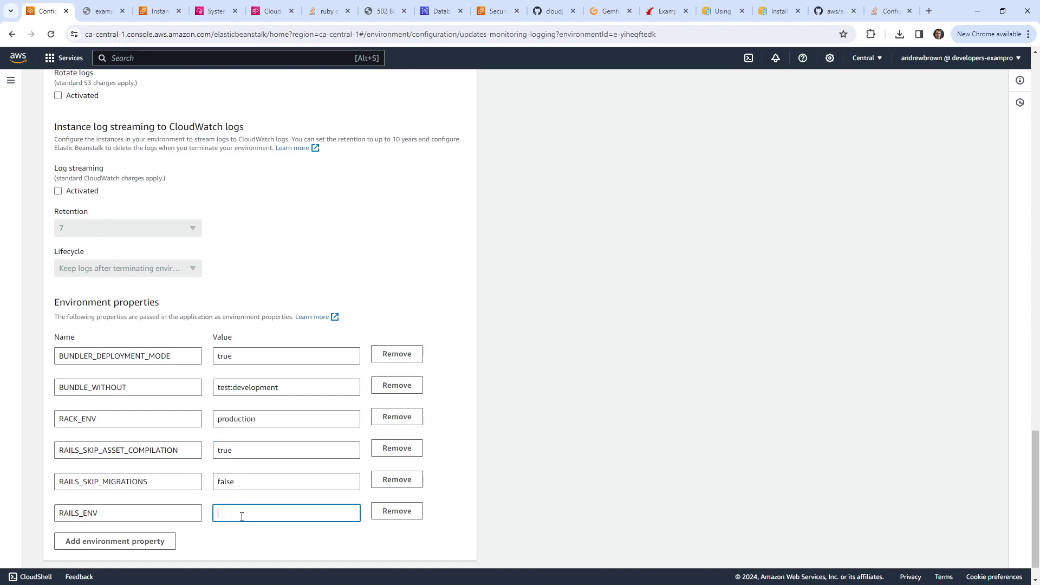
pyautogui.hotkey('ctrl', 'v')
pyautogui.scroll(-1, 260, 372)
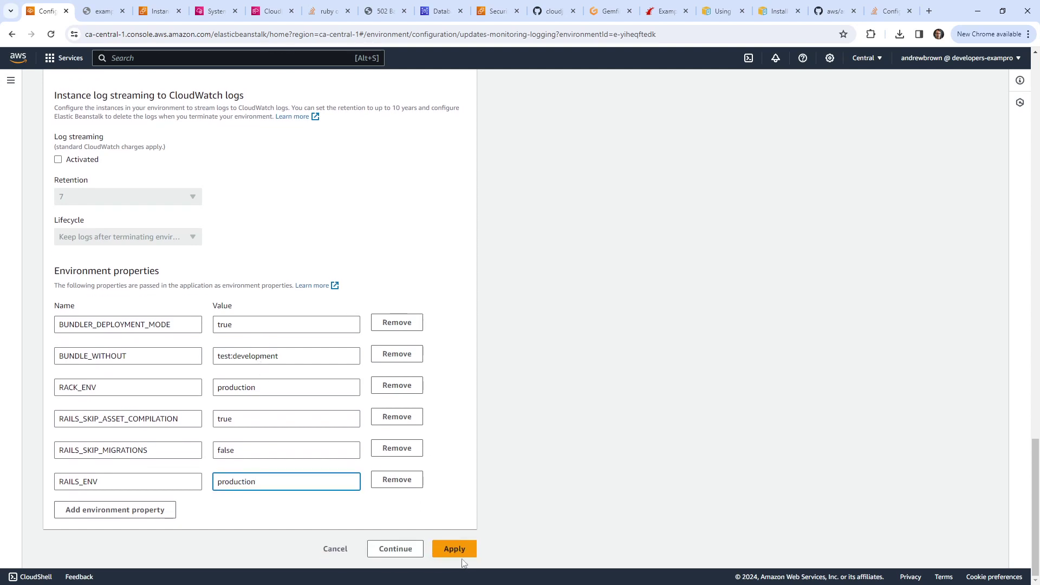
pyautogui.click(459, 549)
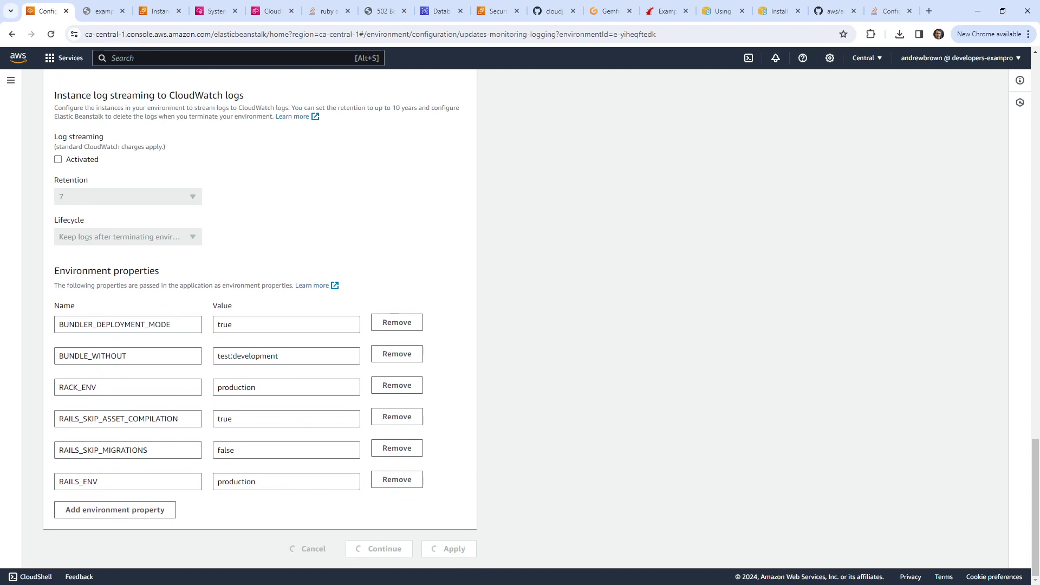
pyautogui.click(612, 11)
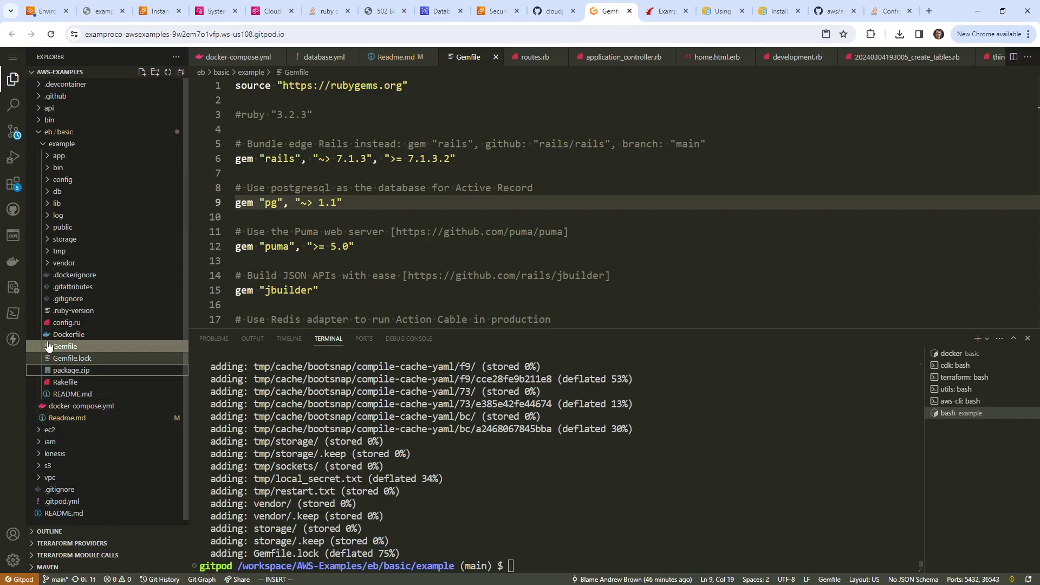
# Step: Expand app > views > application in the Explorer to reveal home.html.erb, then return to Elastic Beanstalk
pyautogui.click(47, 157)
pyautogui.click(64, 251)
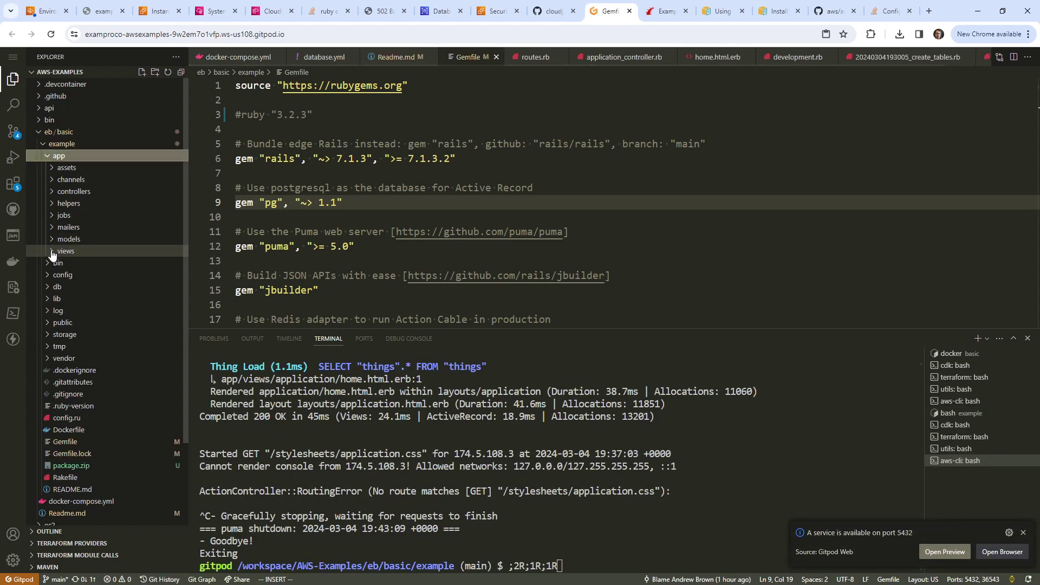
pyautogui.click(57, 263)
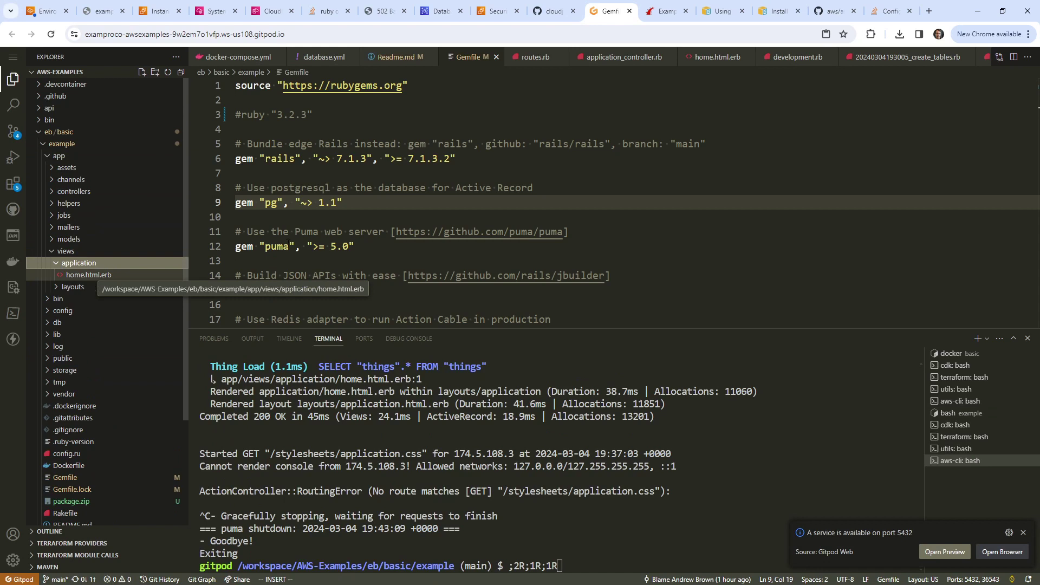
pyautogui.click(325, 217)
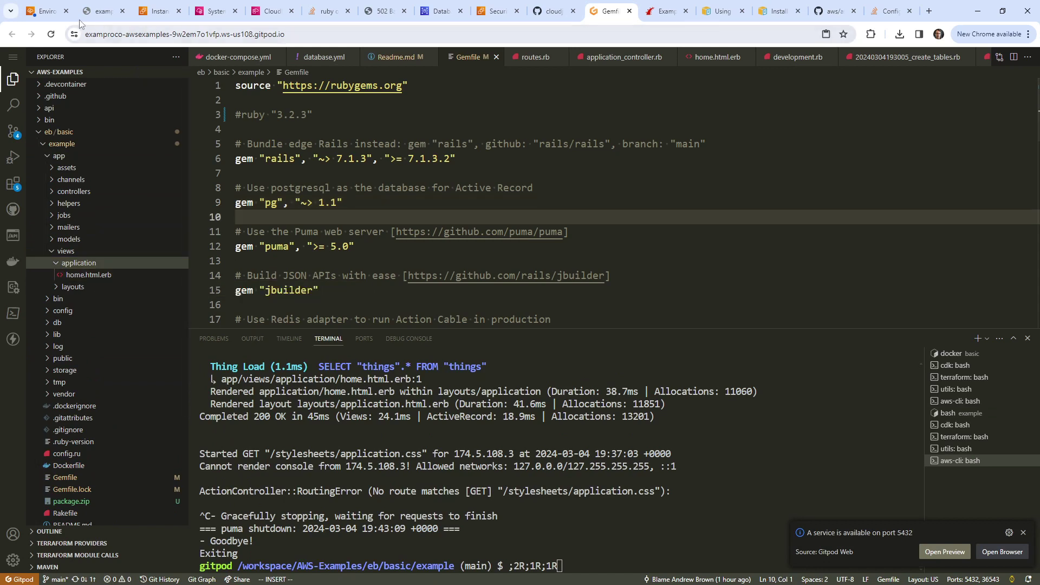
pyautogui.click(46, 11)
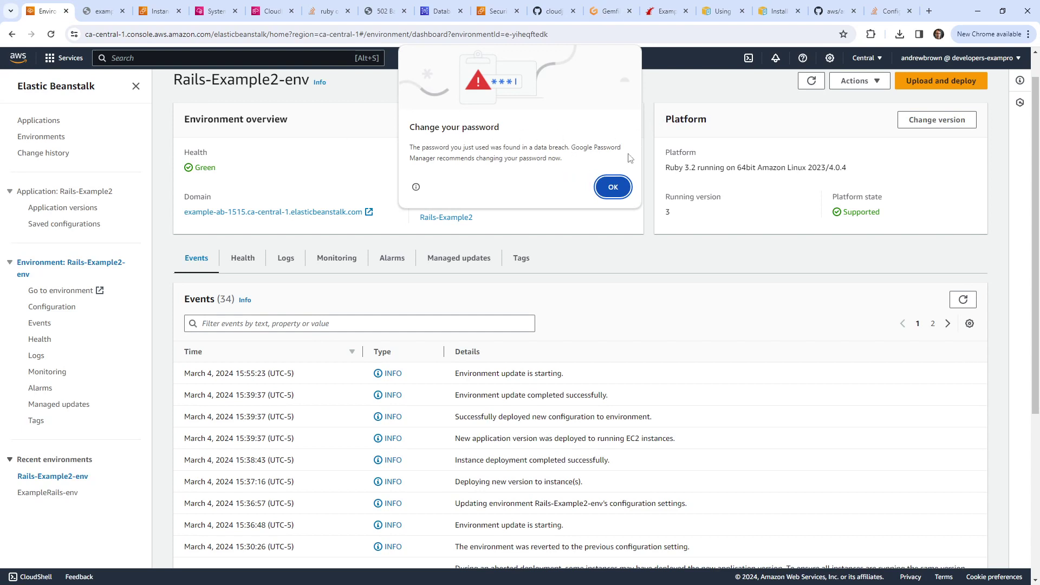
# Step: Restart Rails-Example2-env's app servers and refresh the environment overview
pyautogui.click(614, 188)
pyautogui.scroll(1, 617, 275)
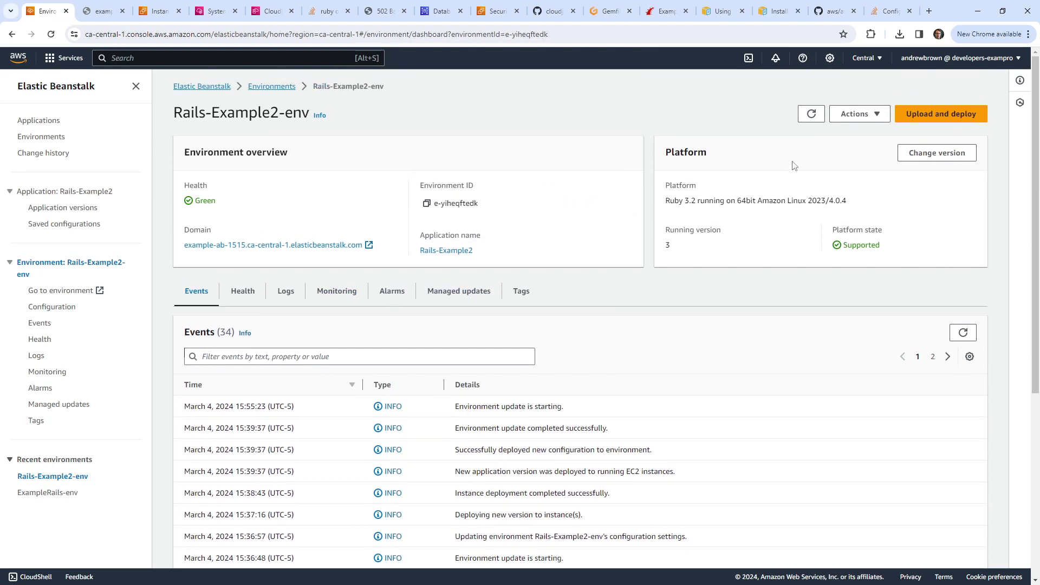
pyautogui.click(868, 118)
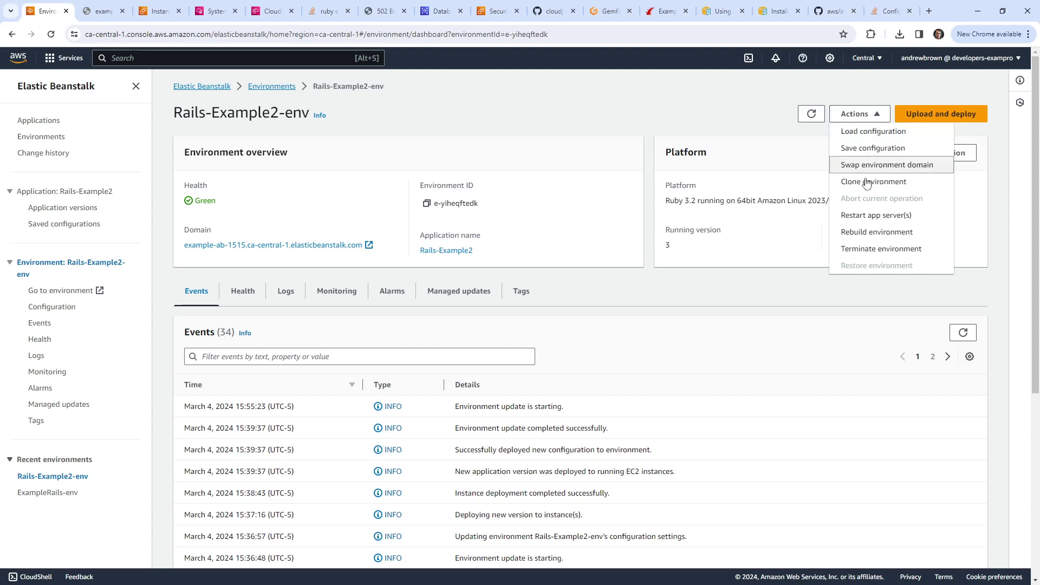
pyautogui.click(877, 215)
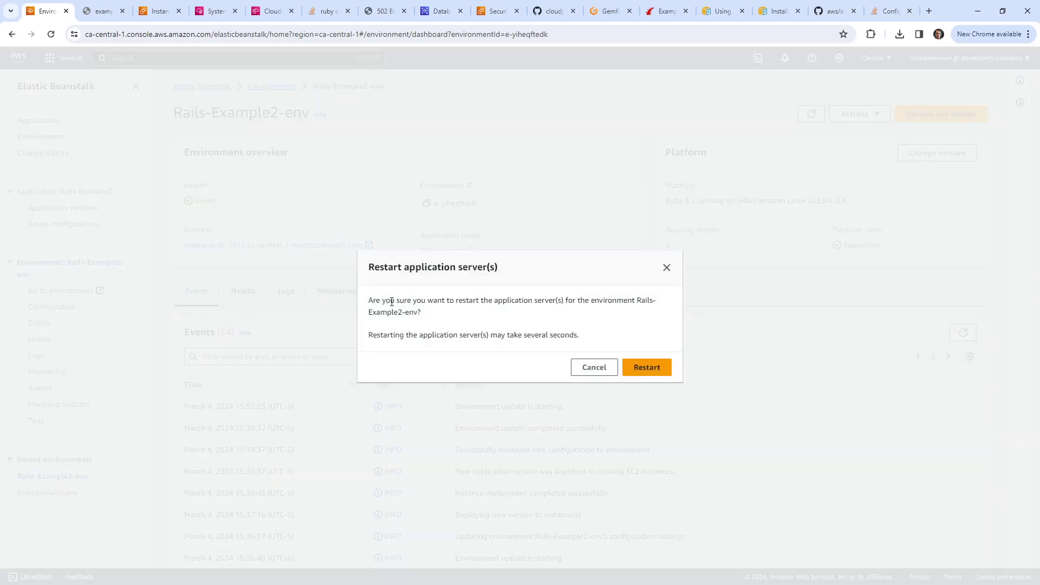
pyautogui.moveTo(391, 301); pyautogui.dragTo(656, 312)
pyautogui.click(649, 367)
pyautogui.press('F5')
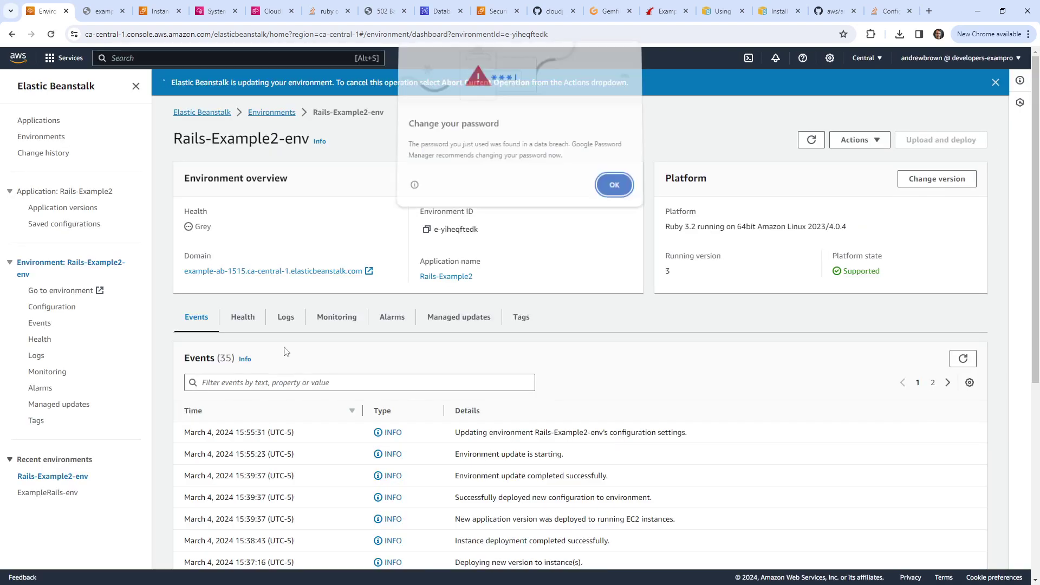
pyautogui.click(613, 187)
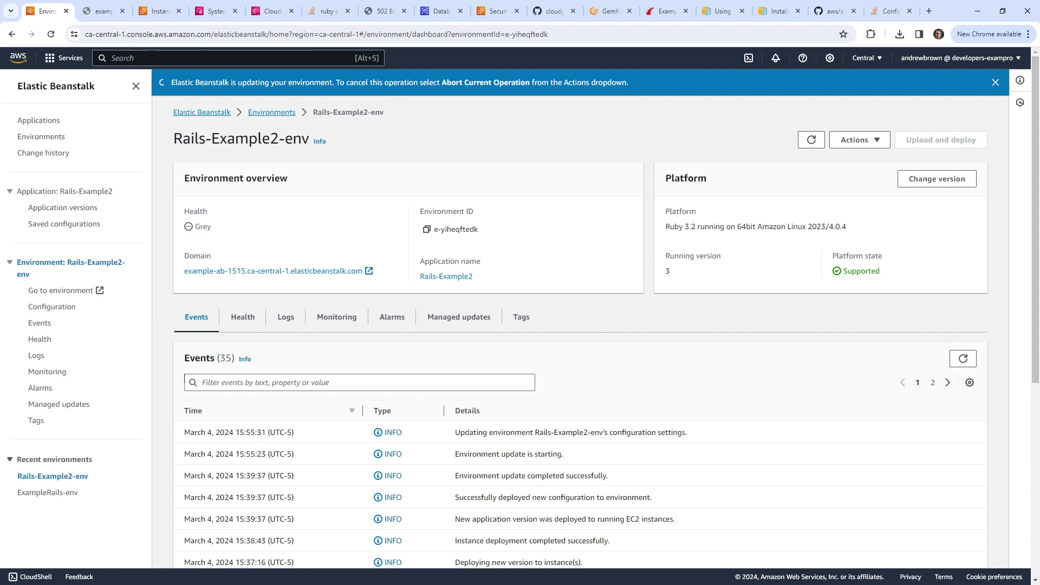
pyautogui.click(819, 141)
# Step: Open the environment's domain in a new tab and reload it
pyautogui.scroll(-3, 563, 233)
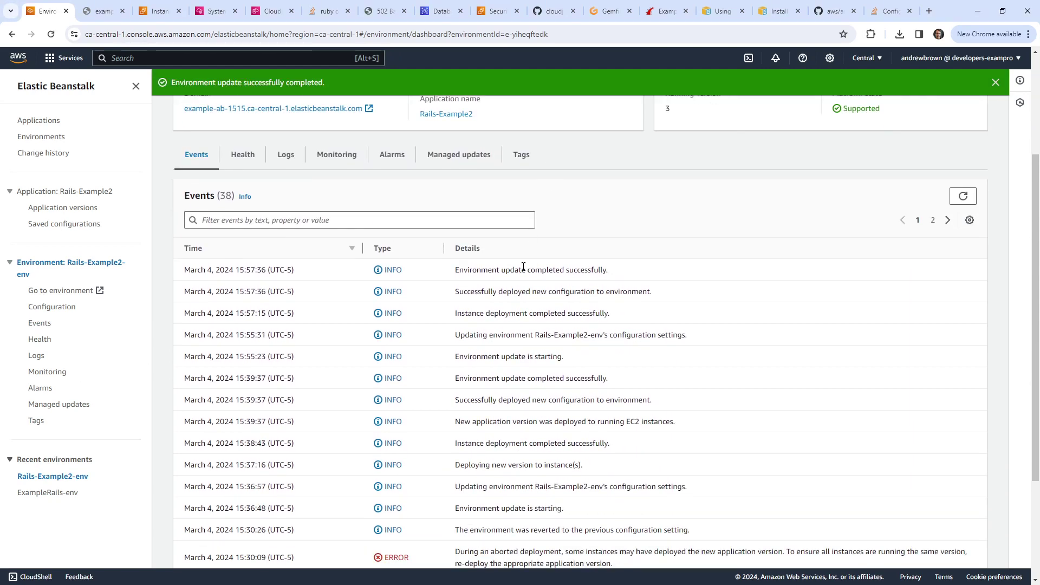
pyautogui.scroll(3, 543, 288)
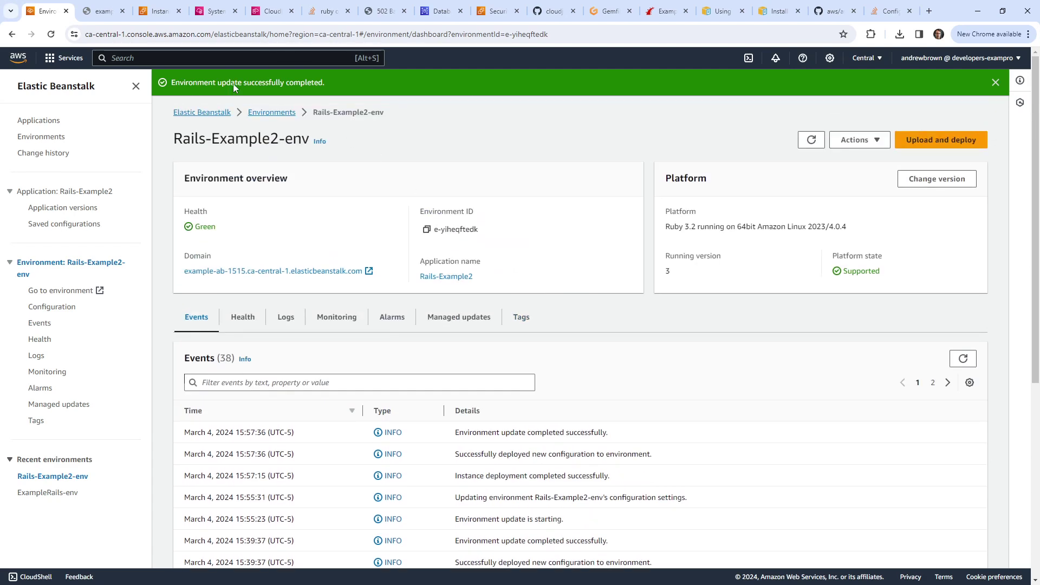
pyautogui.click(238, 262)
pyautogui.click(89, 9)
pyautogui.click(140, 31)
pyautogui.press('Return')
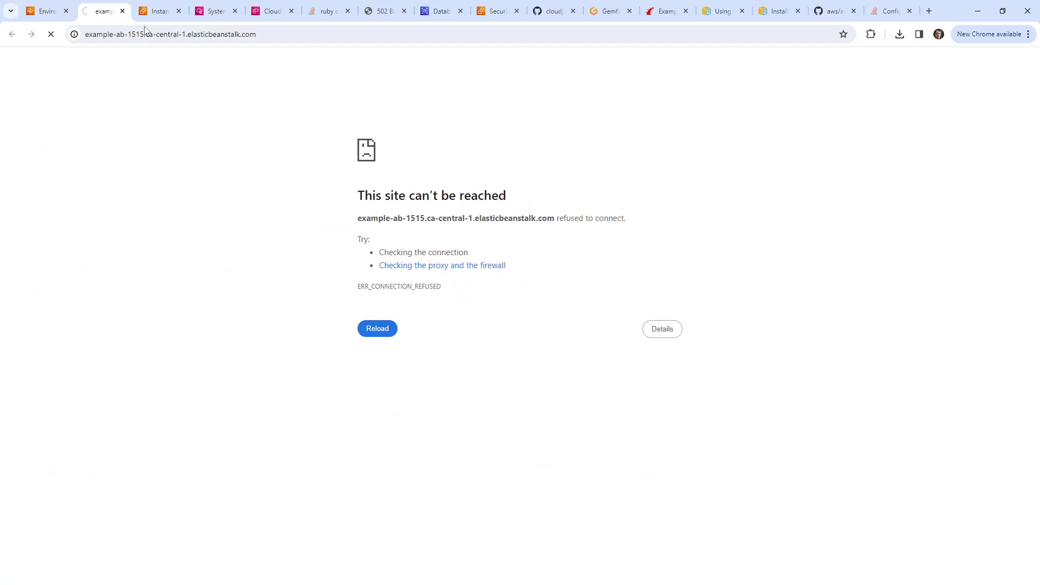
# Step: Close the old terminal and CloudFormation tabs and start a Session Manager session on Rails-Example2-env
pyautogui.click(157, 13)
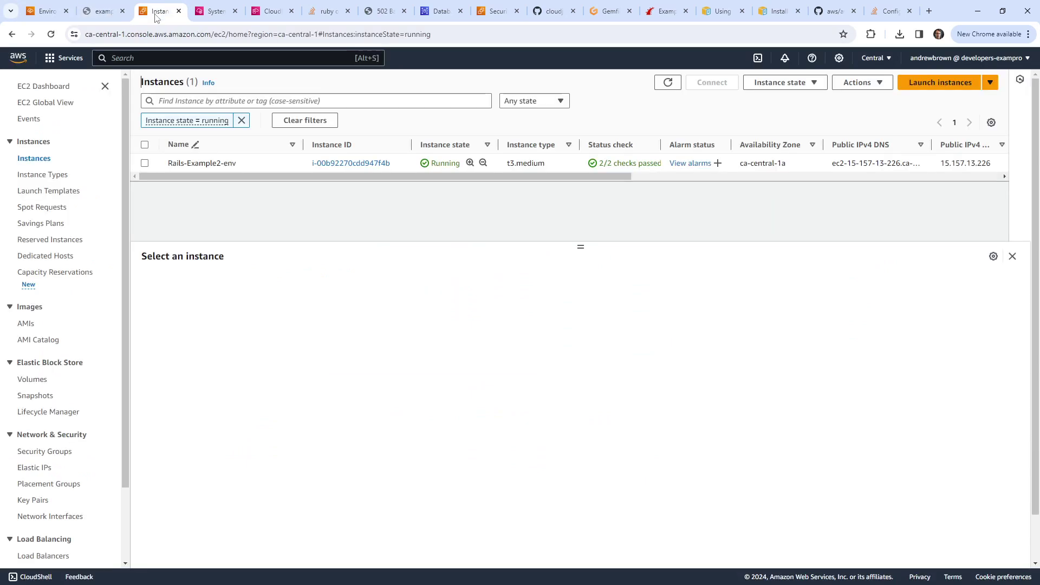
pyautogui.click(219, 14)
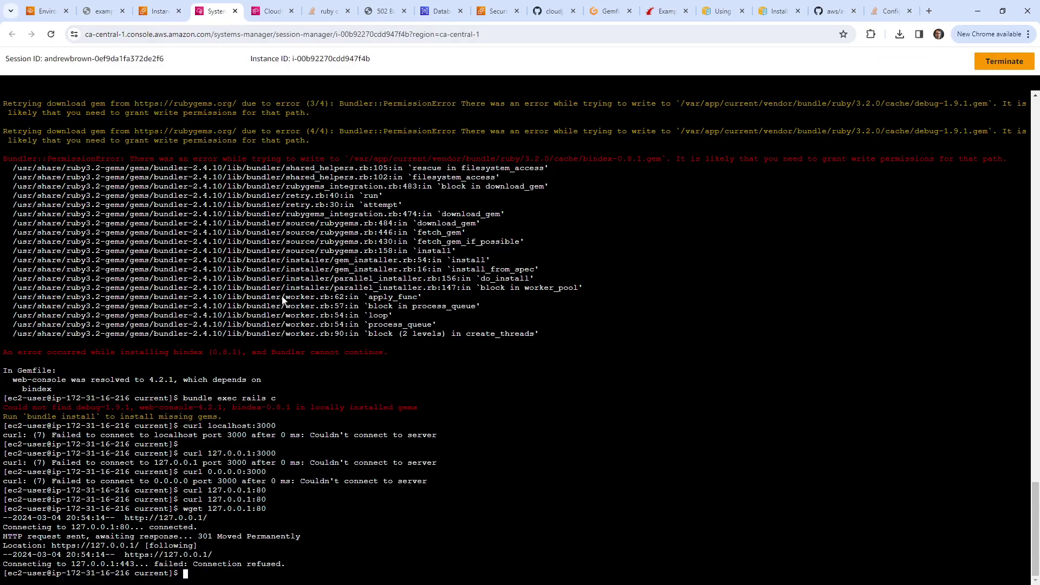
pyautogui.click(235, 12)
pyautogui.click(235, 11)
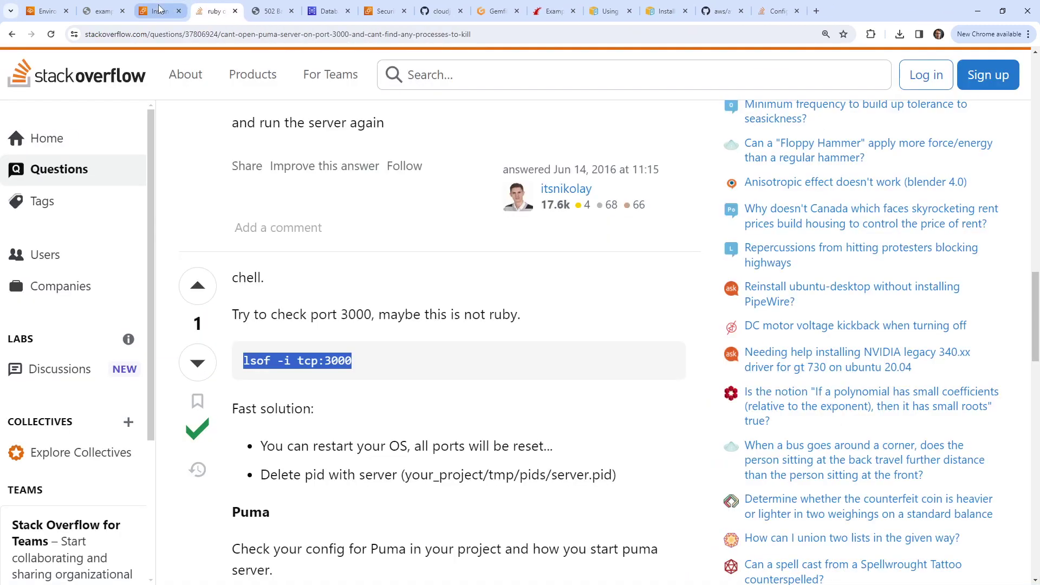
pyautogui.click(160, 11)
pyautogui.click(536, 163)
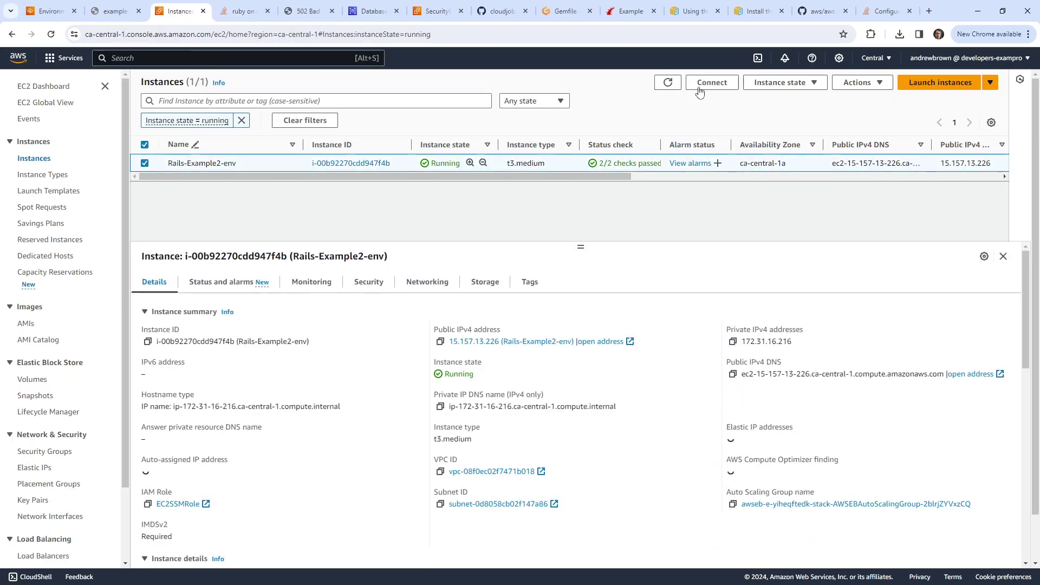
pyautogui.click(704, 83)
pyautogui.click(442, 296)
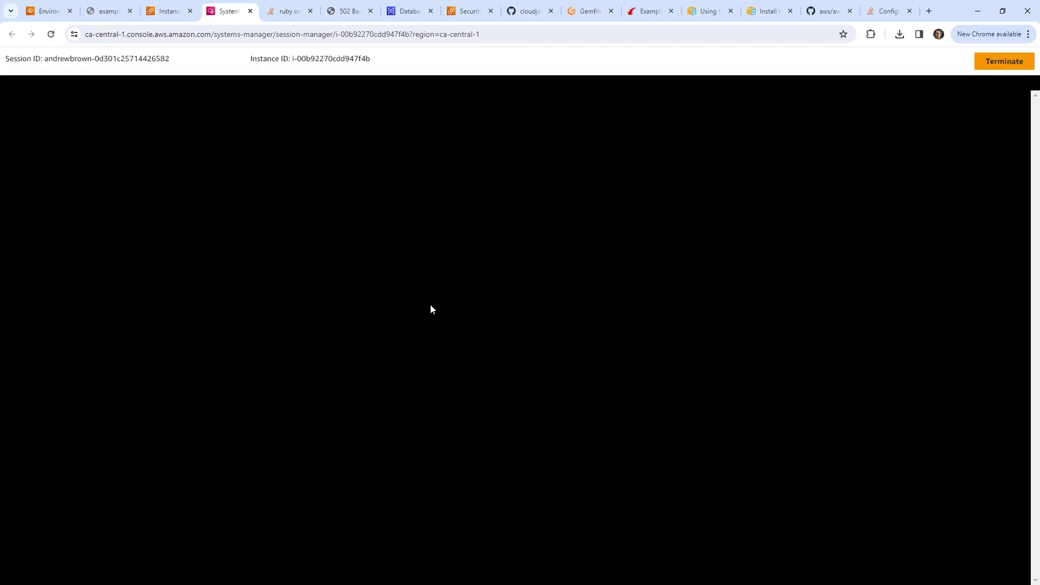
# Step: Switch to ec2-user with sudo su - and cd into /var/app/current
pyautogui.write('sudo su - ec2-user')
pyautogui.press('Return')
pyautogui.write('/var/c')
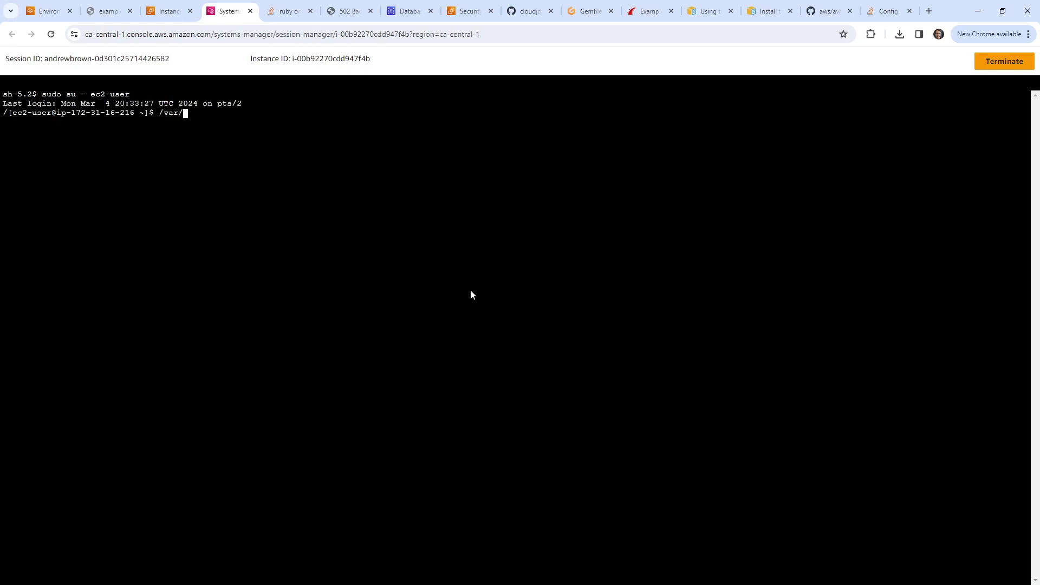
pyautogui.press('BackSpace')
pyautogui.press('Tab')
pyautogui.press('Tab')
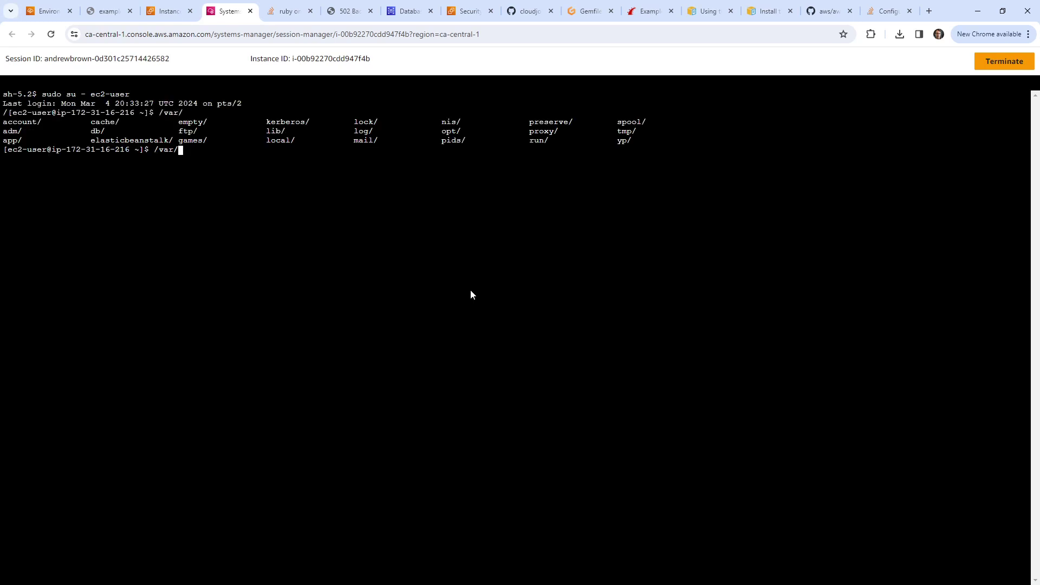
pyautogui.write('a')
pyautogui.press('Tab')
pyautogui.write('c')
pyautogui.press('Tab')
pyautogui.press('Return')
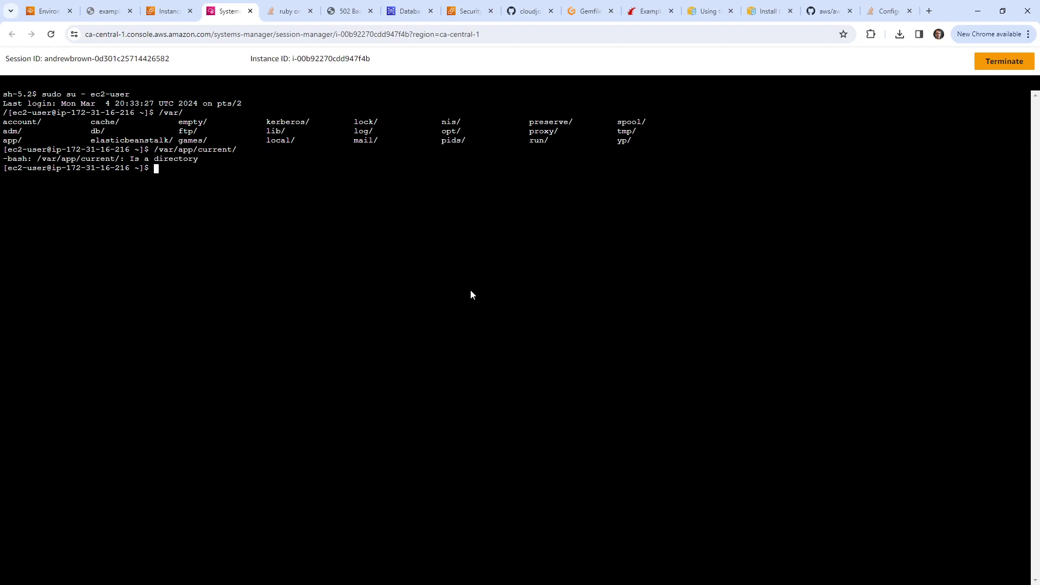
pyautogui.press('Up')
pyautogui.press('Home')
pyautogui.write('cd')
pyautogui.press('Return')
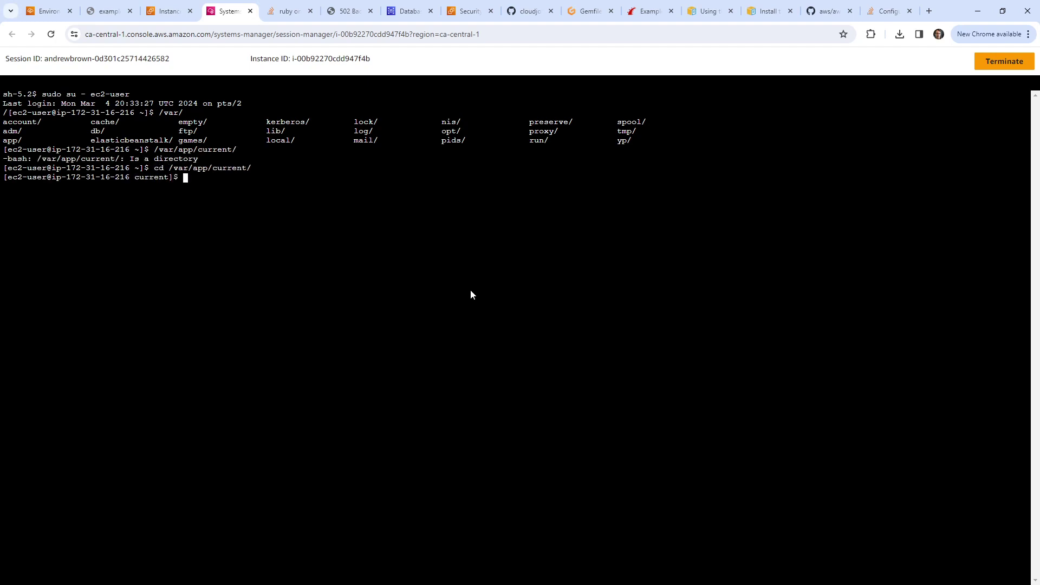
# Step: List the deployed app's files with ls and print the environment variables with env
pyautogui.write('ls')
pyautogui.press('Return')
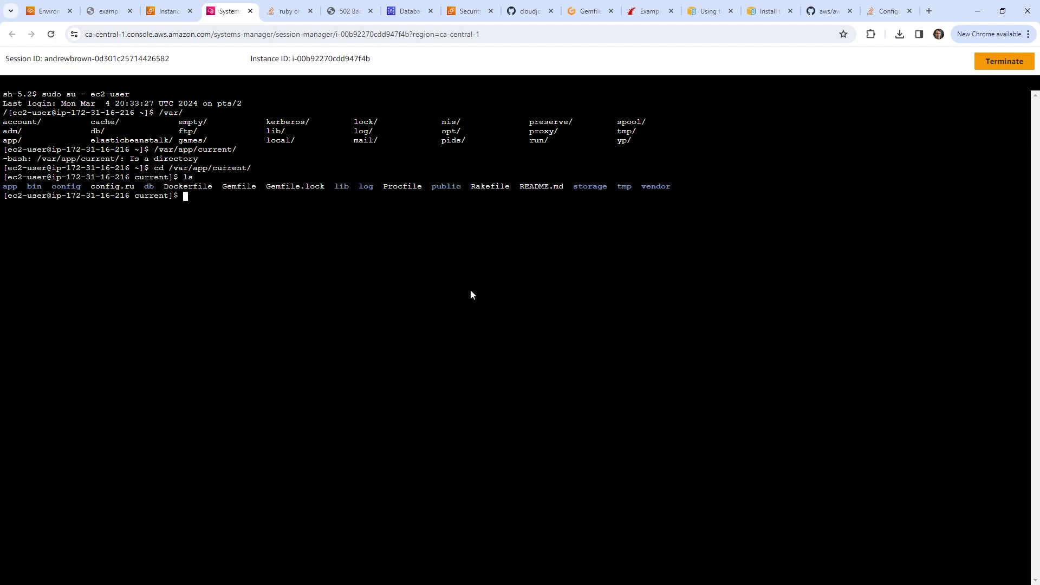
pyautogui.write('env')
pyautogui.press('Return')
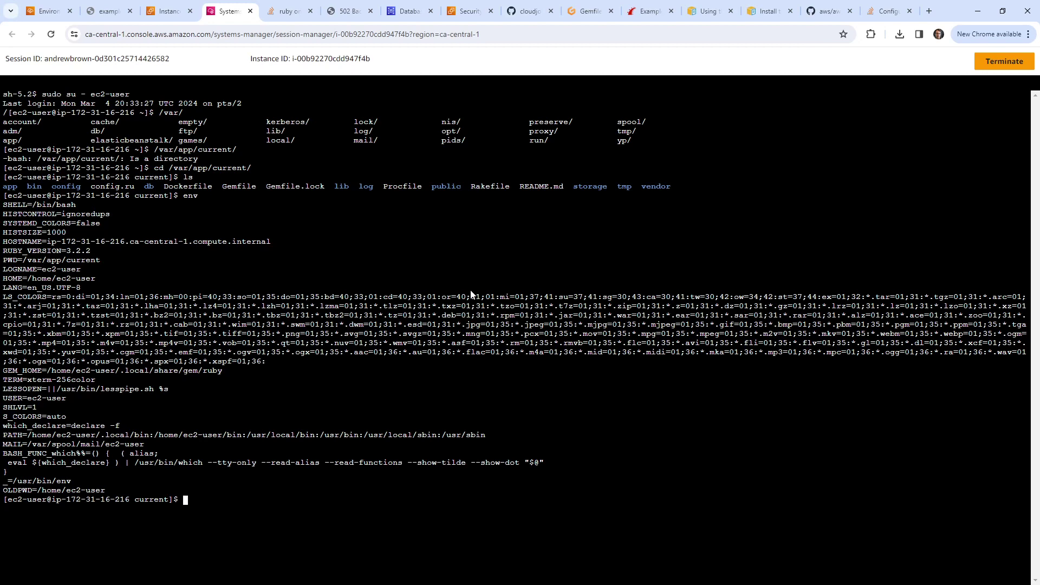
# Step: List the app folder, move into log/, and open development.log in vi
pyautogui.write('ls')
pyautogui.press('Return')
pyautogui.write('cd log/')
pyautogui.press('Return')
pyautogui.write('ls')
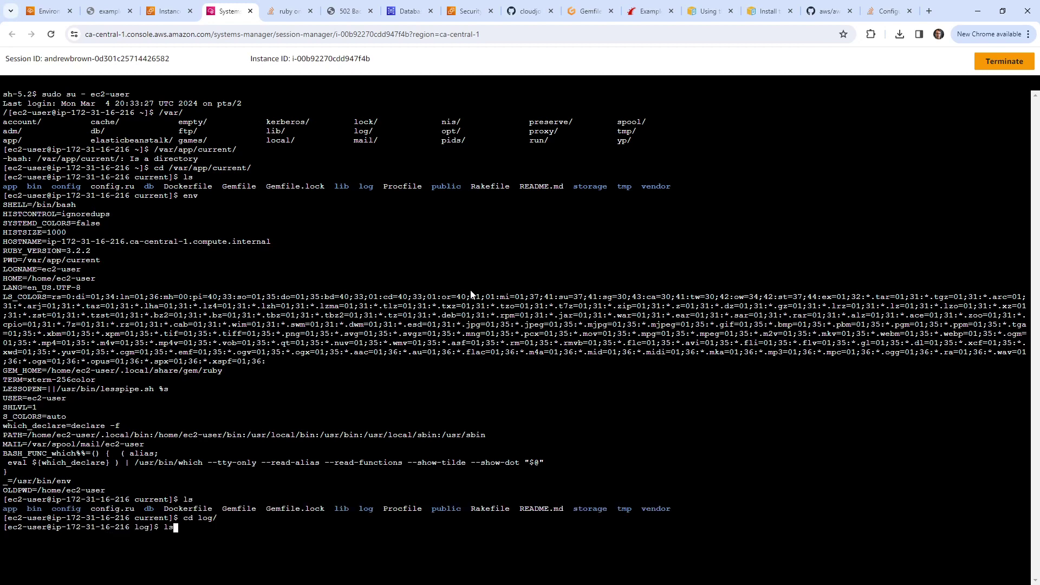
pyautogui.press('Return')
pyautogui.write('vi')
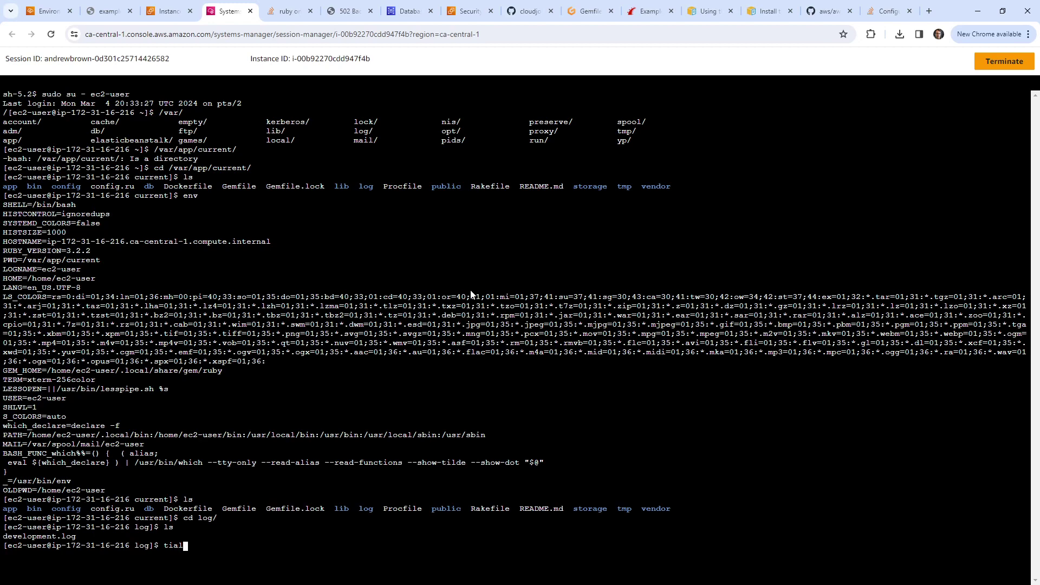
pyautogui.write(' d')
pyautogui.press('Tab')
pyautogui.press('Return')
# Step: Jump to the top of development.log and select the blocked Gitpod host names
pyautogui.press('g')
pyautogui.press('g')
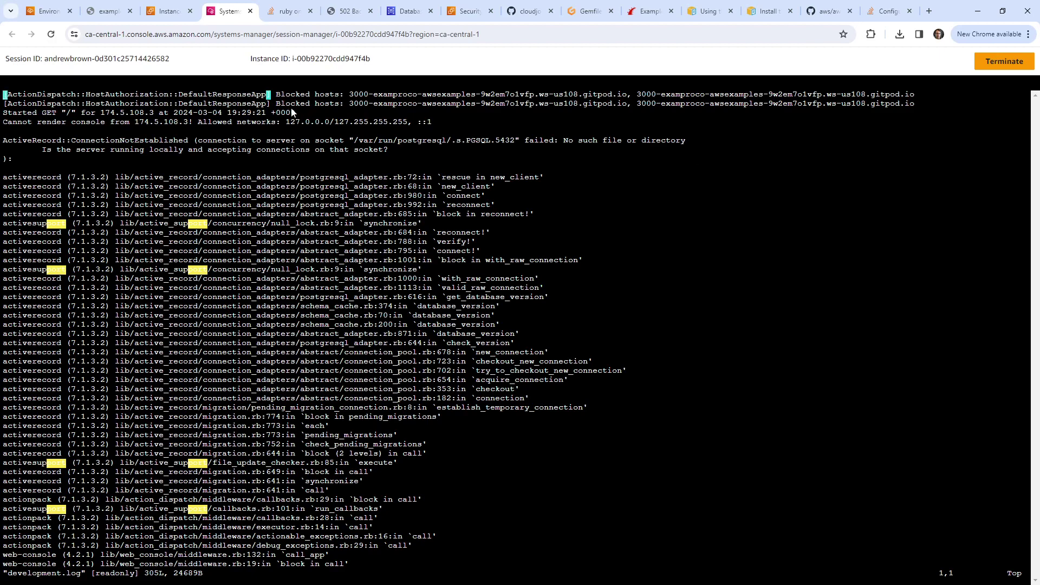
pyautogui.moveTo(285, 94); pyautogui.dragTo(953, 99)
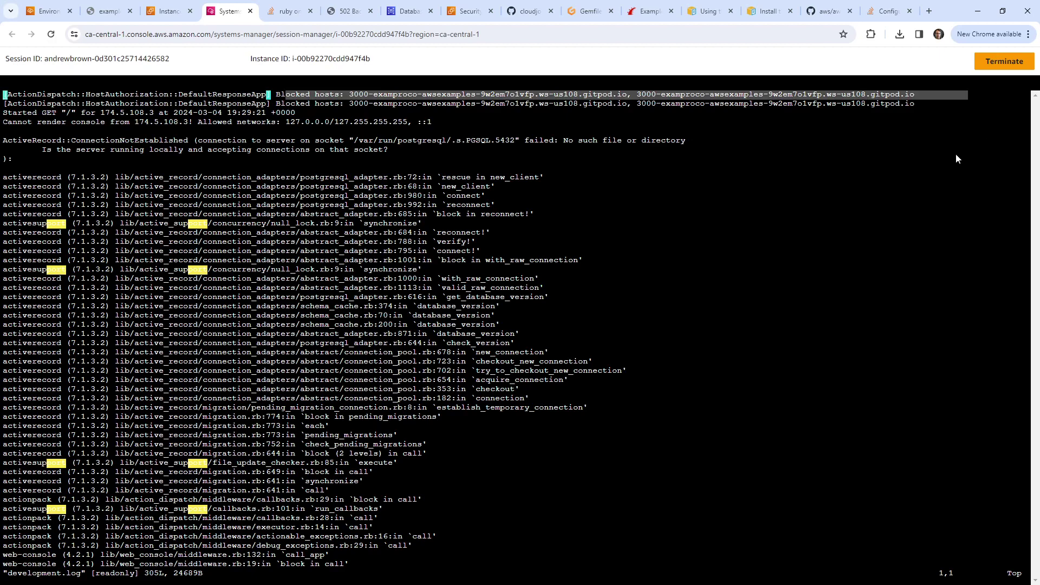
pyautogui.moveTo(353, 97); pyautogui.dragTo(970, 101)
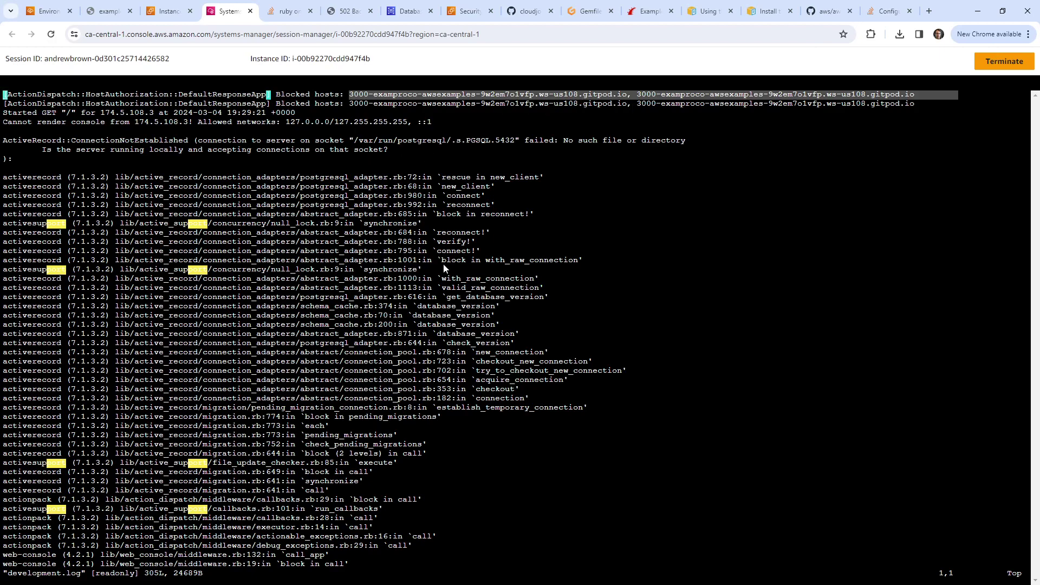
# Step: Go to the Rails-Example2-env tab, reload its dashboard, and open its Configuration page
pyautogui.click(167, 20)
pyautogui.click(111, 20)
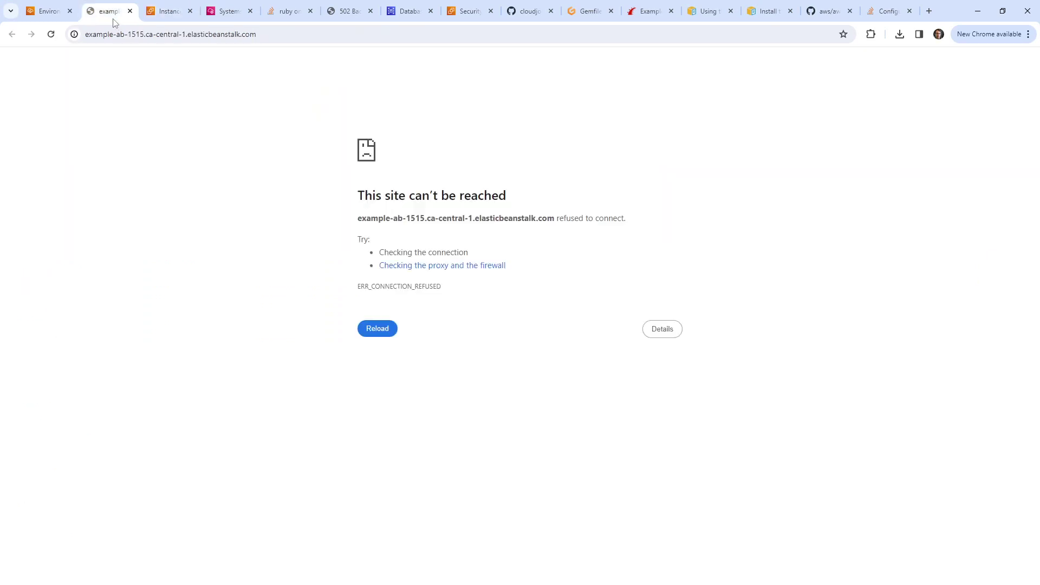
pyautogui.click(46, 18)
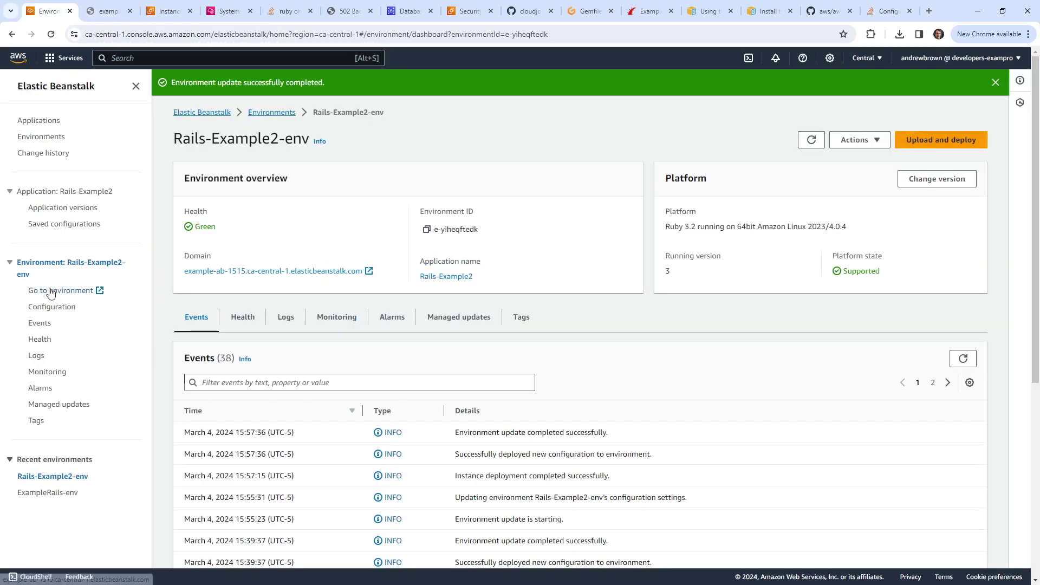
pyautogui.click(48, 324)
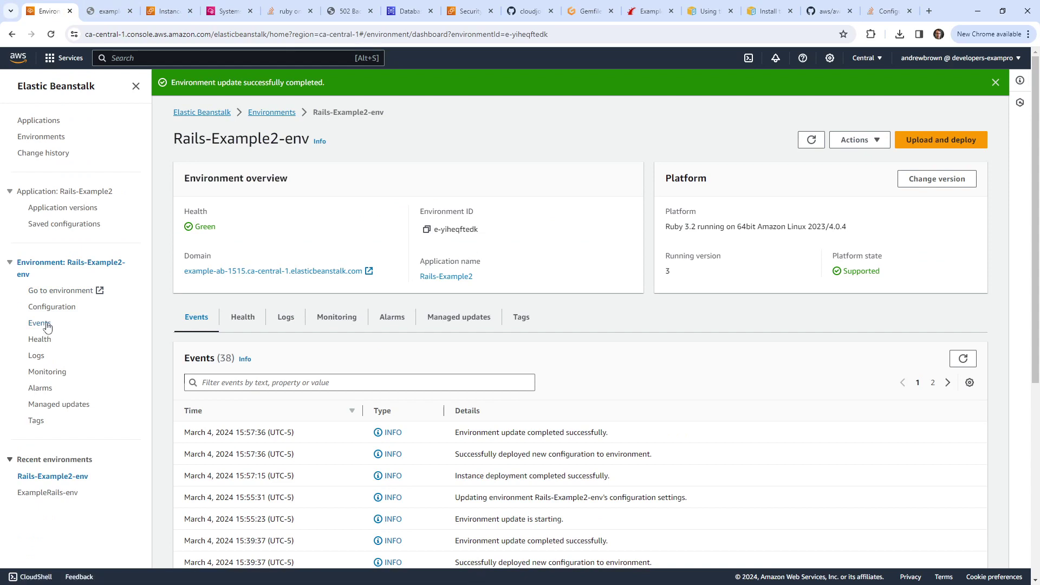
pyautogui.click(52, 308)
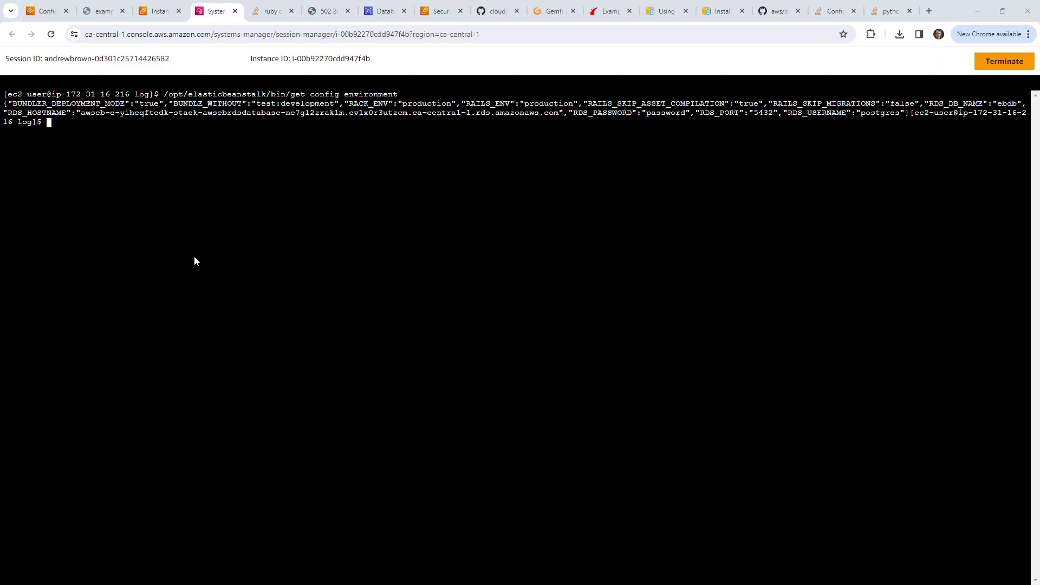
# Step: Recall the get-config command, select parts of its output, then erase it from the prompt
pyautogui.press('Up')
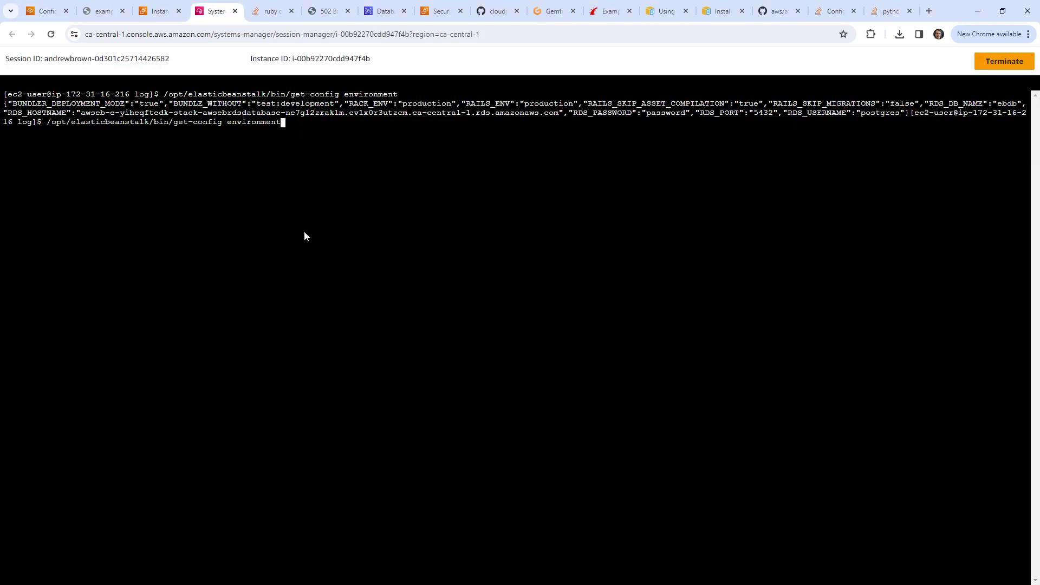
pyautogui.moveTo(122, 123); pyautogui.dragTo(211, 122)
pyautogui.click(355, 157)
pyautogui.moveTo(450, 107); pyautogui.dragTo(750, 135)
pyautogui.click(743, 152)
pyautogui.press('BackSpace')
pyautogui.press('BackSpace')
pyautogui.press('BackSpace')
pyautogui.press('BackSpace')
pyautogui.press('BackSpace')
pyautogui.press('BackSpace')
pyautogui.press('BackSpace')
pyautogui.press('BackSpace')
pyautogui.press('BackSpace')
pyautogui.press('BackSpace')
pyautogui.press('BackSpace')
pyautogui.press('BackSpace')
pyautogui.press('BackSpace')
pyautogui.press('BackSpace')
pyautogui.press('BackSpace')
pyautogui.press('BackSpace')
pyautogui.press('BackSpace')
pyautogui.press('BackSpace')
pyautogui.press('BackSpace')
pyautogui.press('BackSpace')
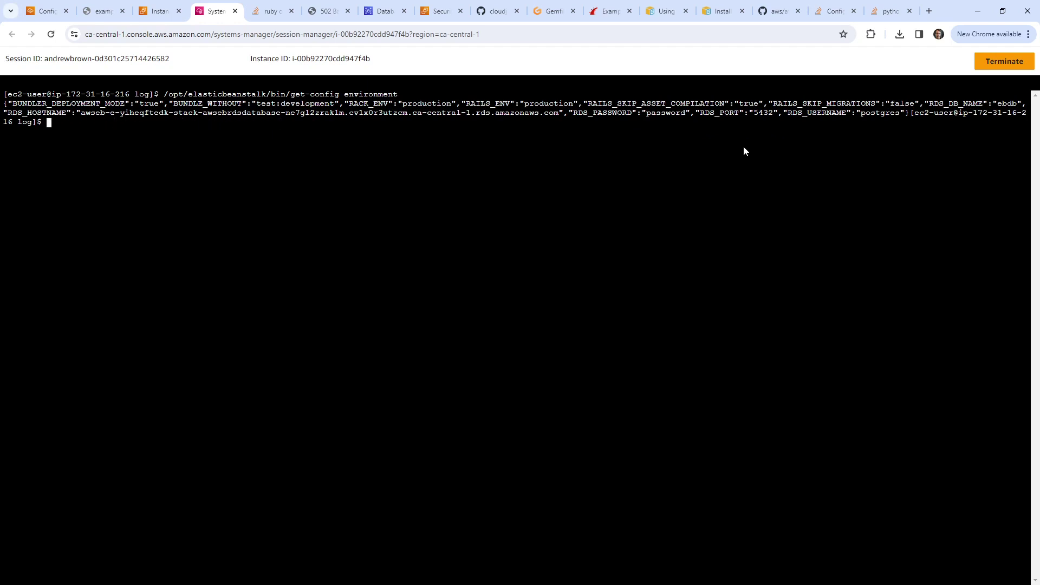
pyautogui.write('env')
pyautogui.press('BackSpace')
pyautogui.press('BackSpace')
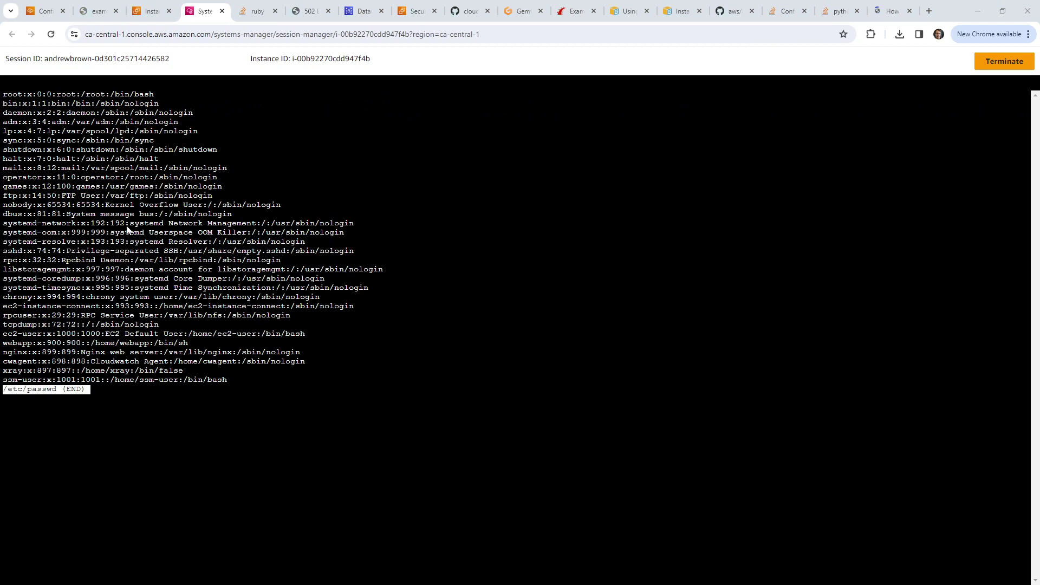
# Step: View /etc/passwd with less and select the webapp user's entry
pyautogui.press('q')
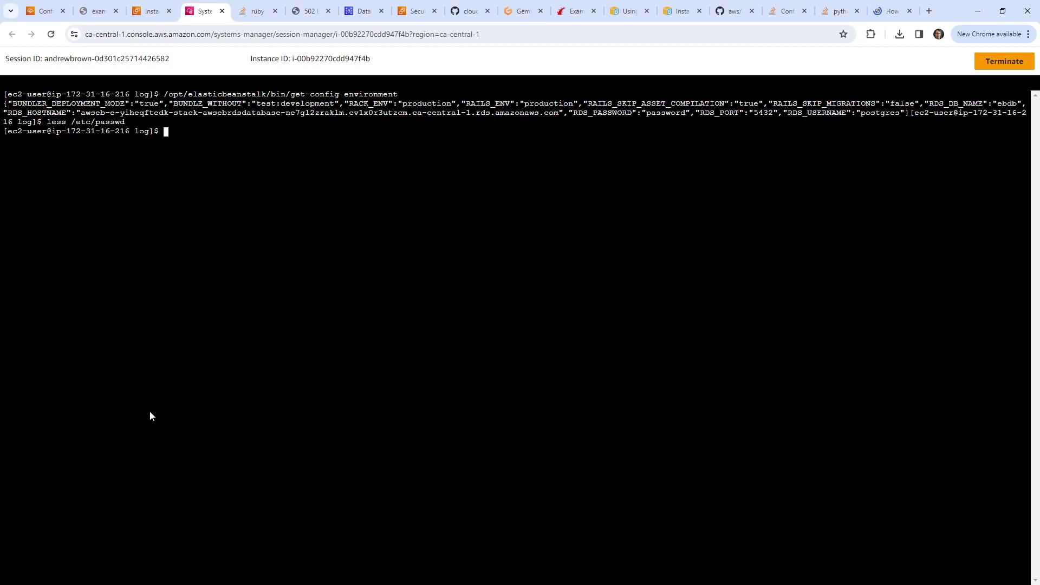
pyautogui.press('Up')
pyautogui.press('Return')
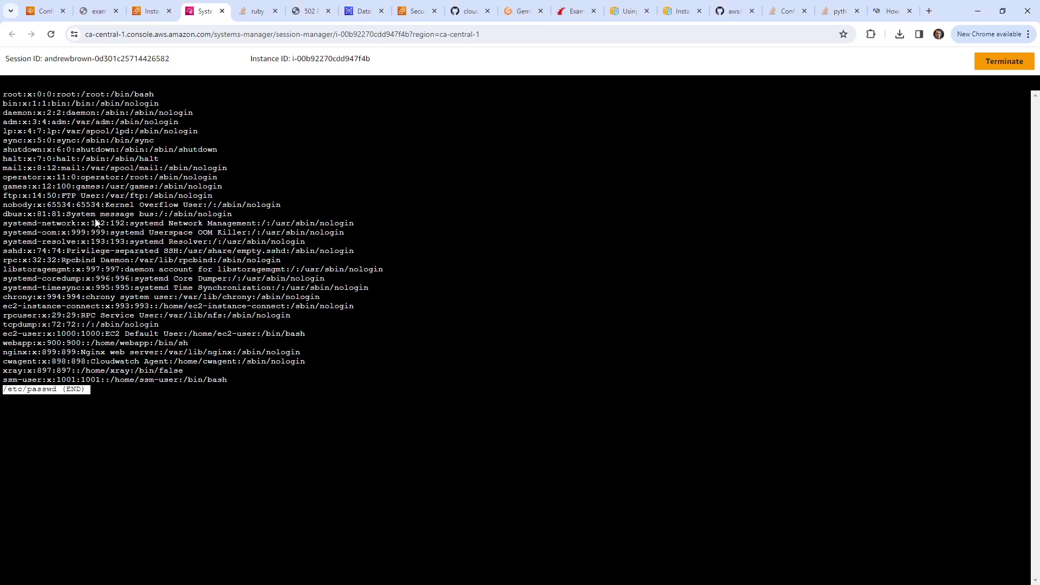
pyautogui.press('q')
pyautogui.press('Up')
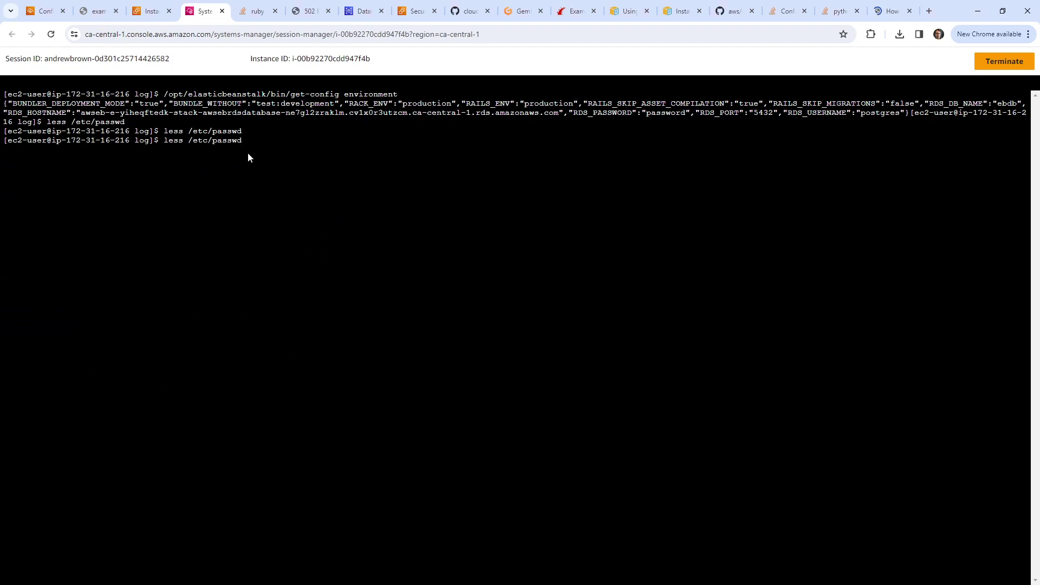
pyautogui.press('Return')
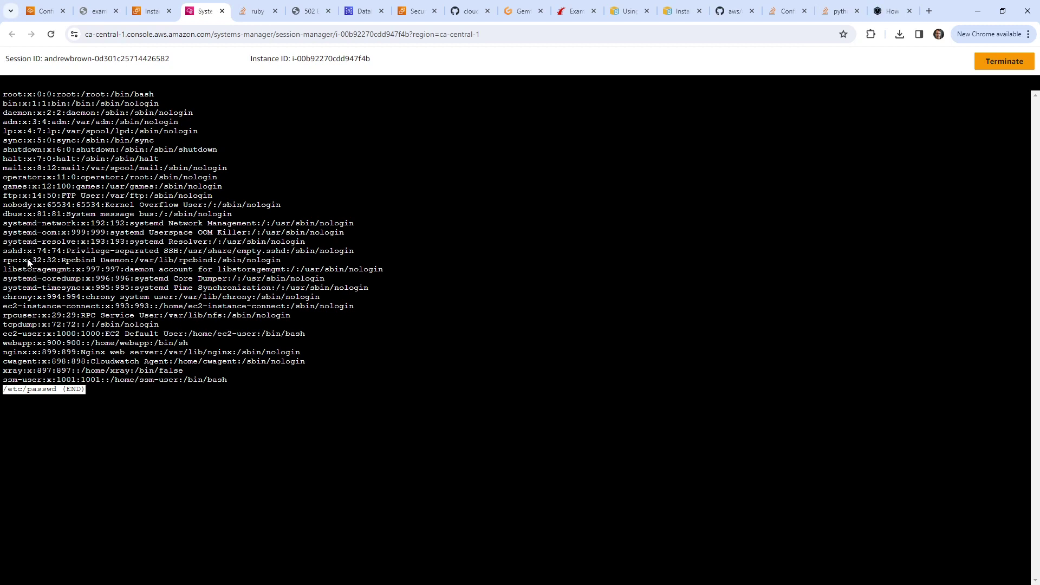
pyautogui.moveTo(43, 342); pyautogui.dragTo(2, 330)
pyautogui.click(177, 419)
pyautogui.press('q')
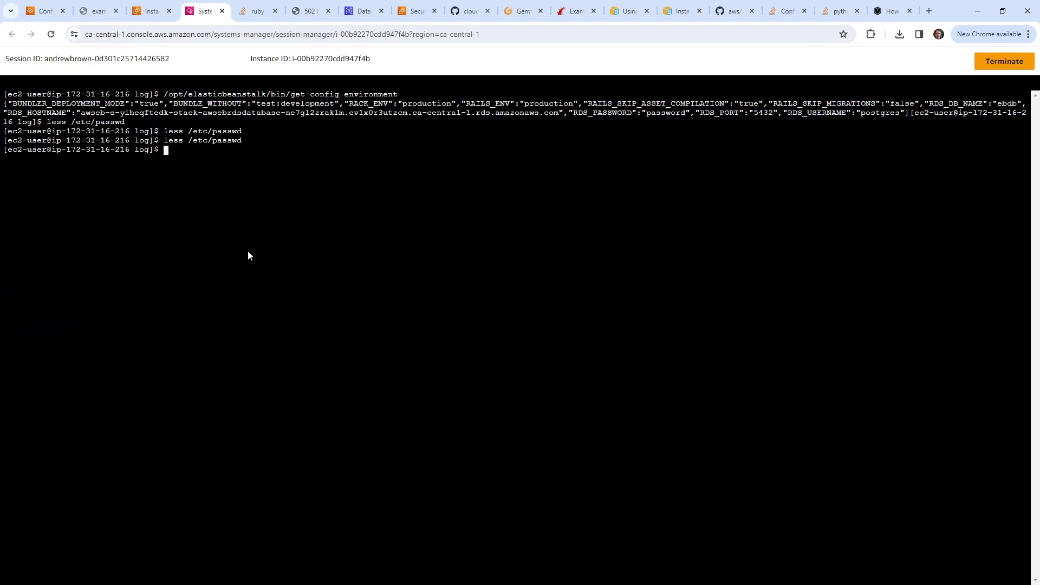
# Step: Exit the ec2-user shell and enter 'sudo su - webapp'
pyautogui.write('exit')
pyautogui.press('Return')
pyautogui.write('sudo su - weba')
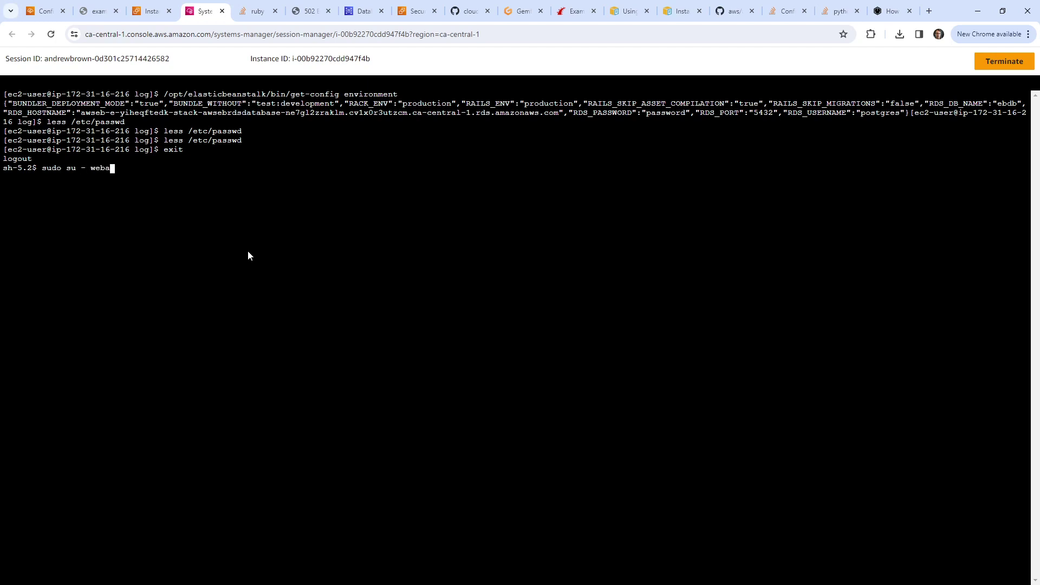
pyautogui.write('pp')
# Step: Switch to the webapp user, list its environment with env, and select RUBY_VERSION=3.2.2
pyautogui.press('Return')
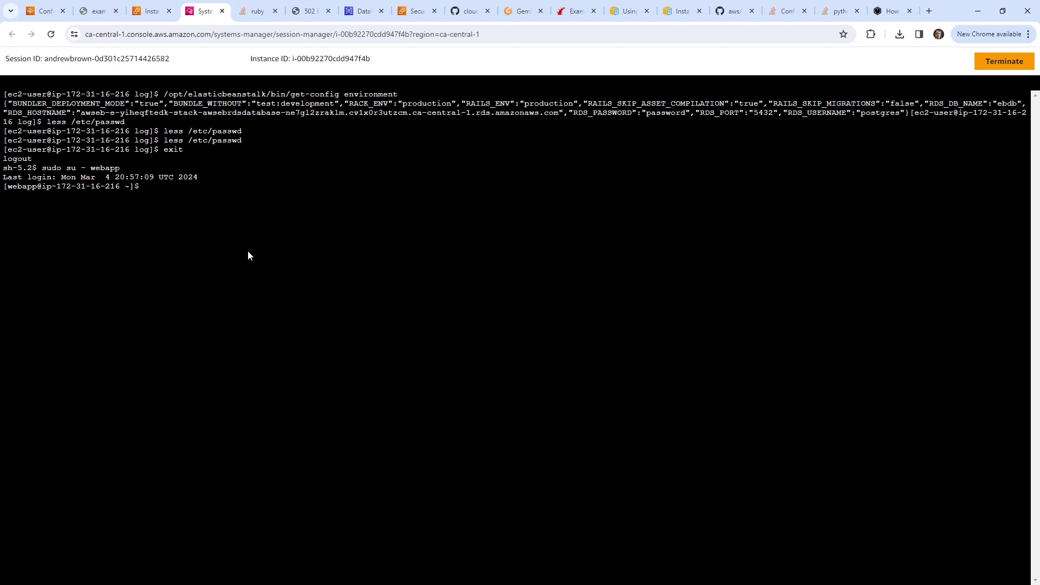
pyautogui.write('env')
pyautogui.press('Return')
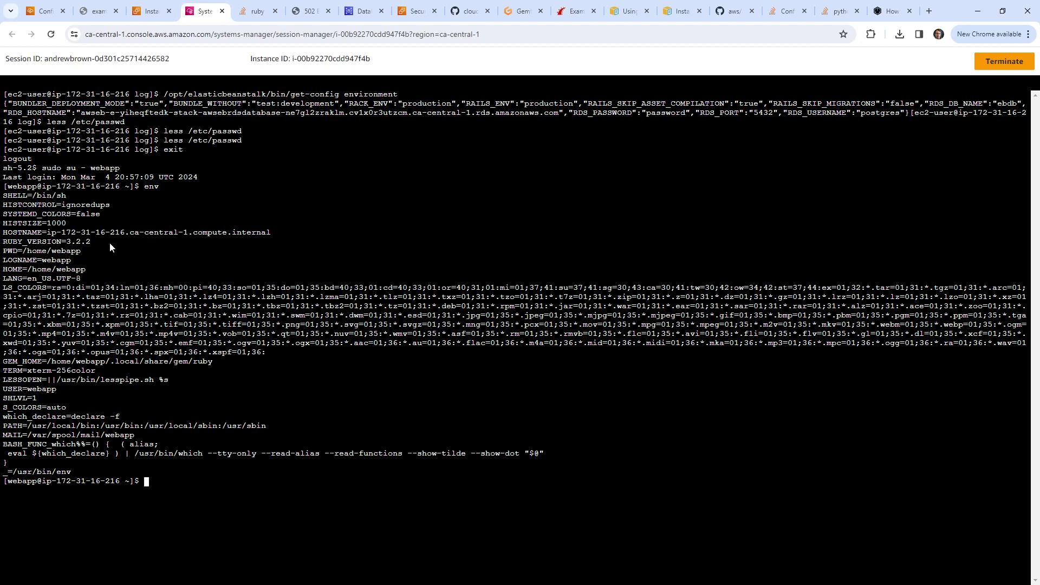
pyautogui.moveTo(109, 242); pyautogui.dragTo(2, 243)
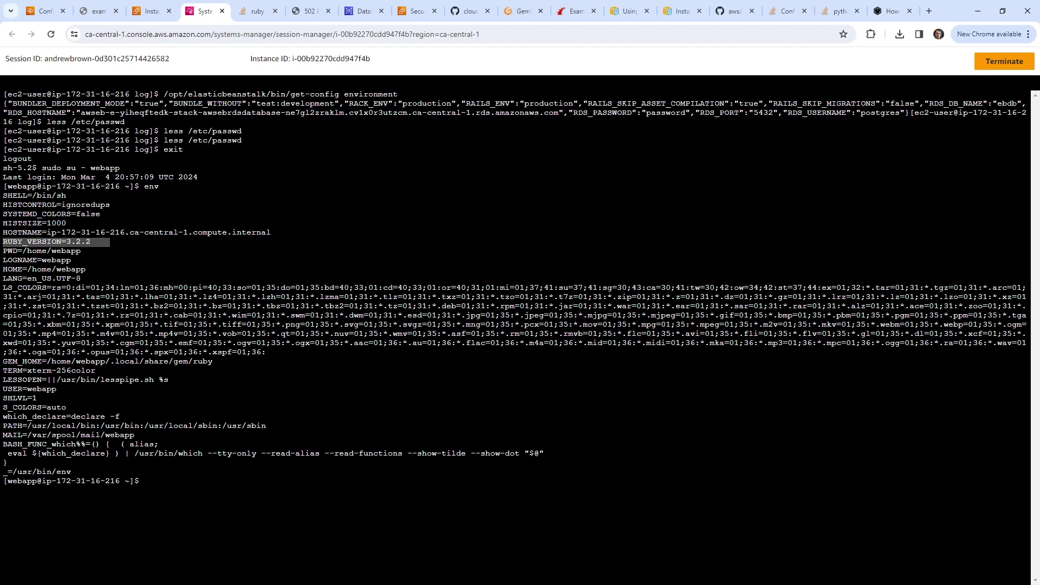
pyautogui.hotkey('alt', 'Tab')
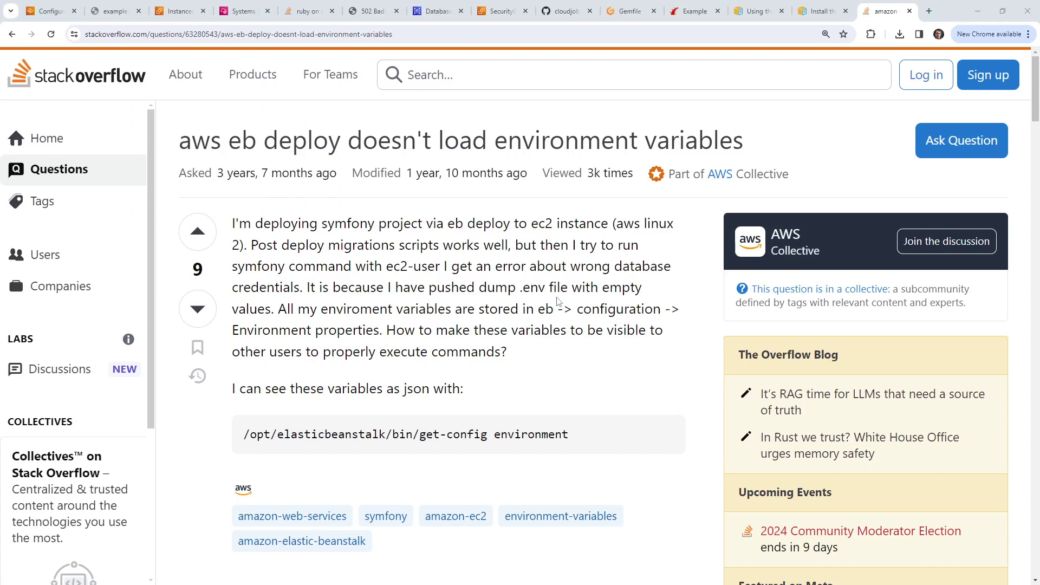
# Step: Expand the remaining comments and search 'mind' to find the ec2-user permission comments
pyautogui.scroll(-10, 517, 183)
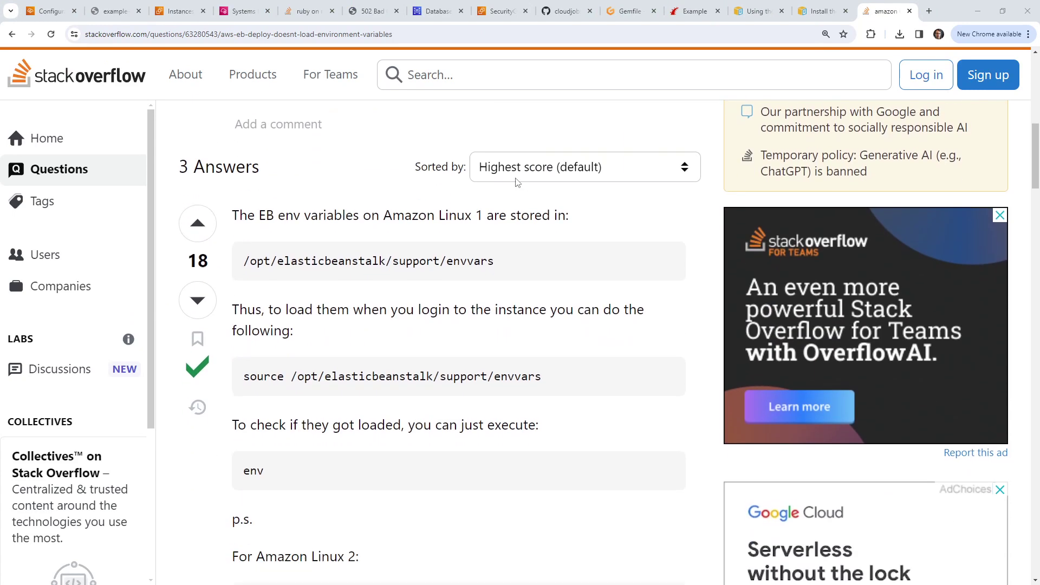
pyautogui.scroll(-13, 516, 183)
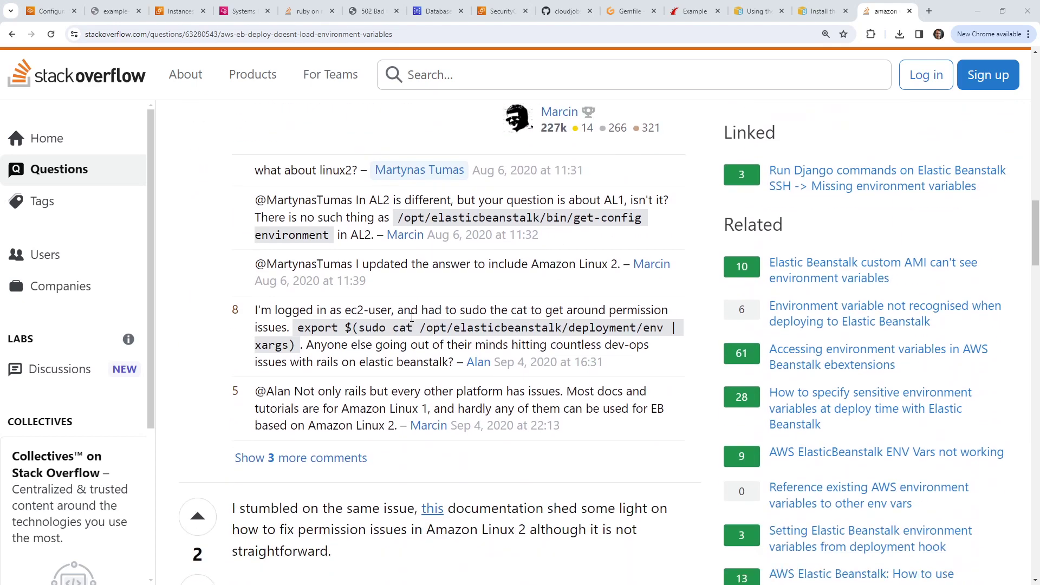
pyautogui.click(366, 459)
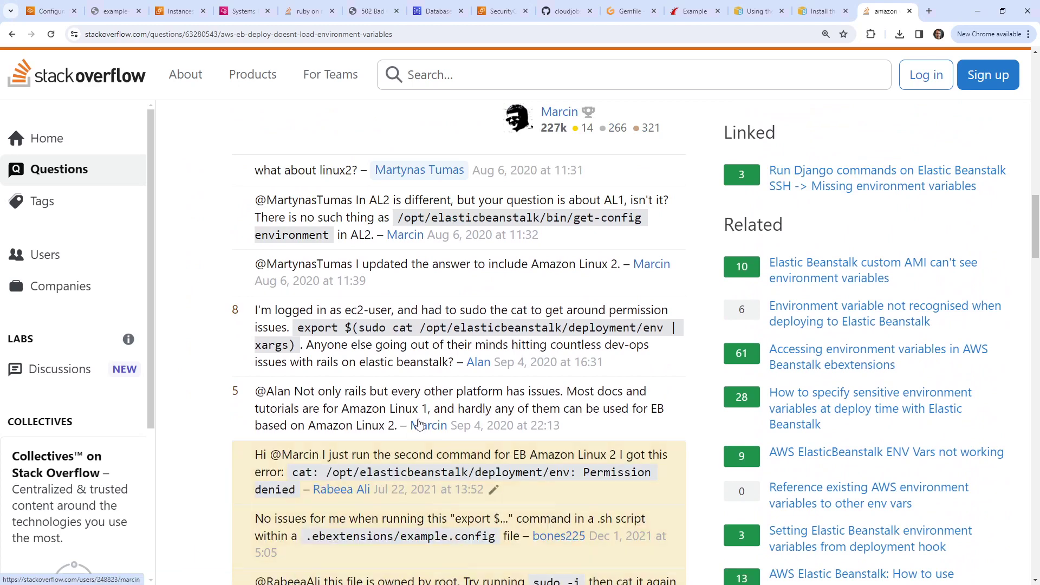
pyautogui.scroll(-1, 325, 374)
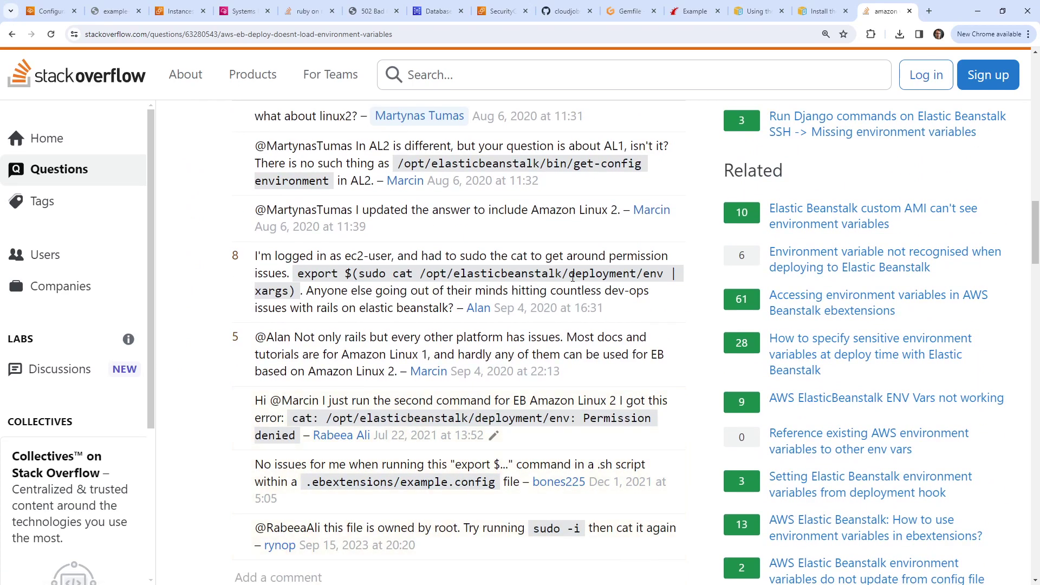
pyautogui.hotkey('ctrl', 'f')
pyautogui.write('mind')
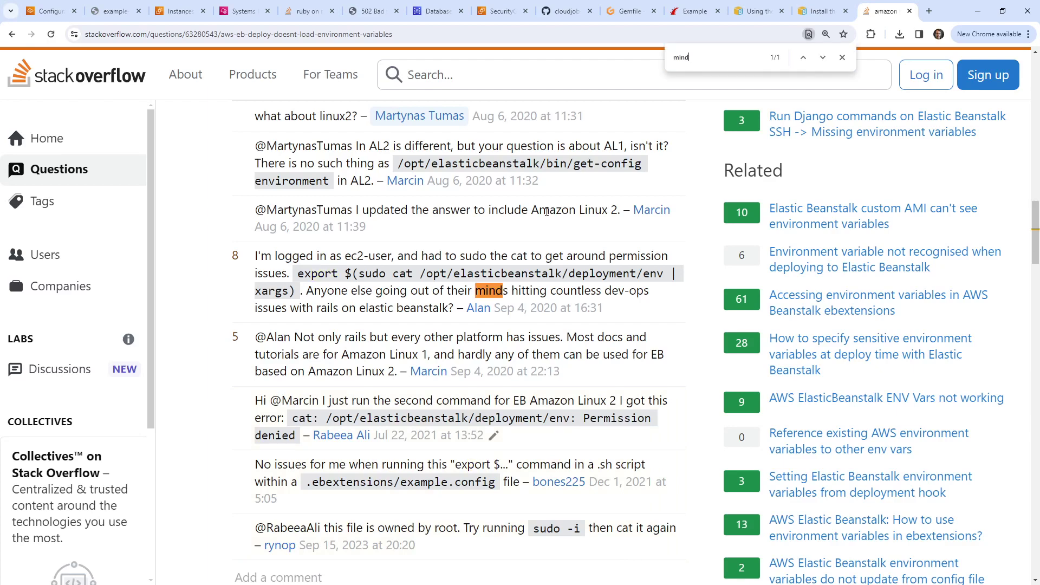
pyautogui.moveTo(358, 290); pyautogui.dragTo(461, 307)
pyautogui.moveTo(332, 337); pyautogui.dragTo(641, 332)
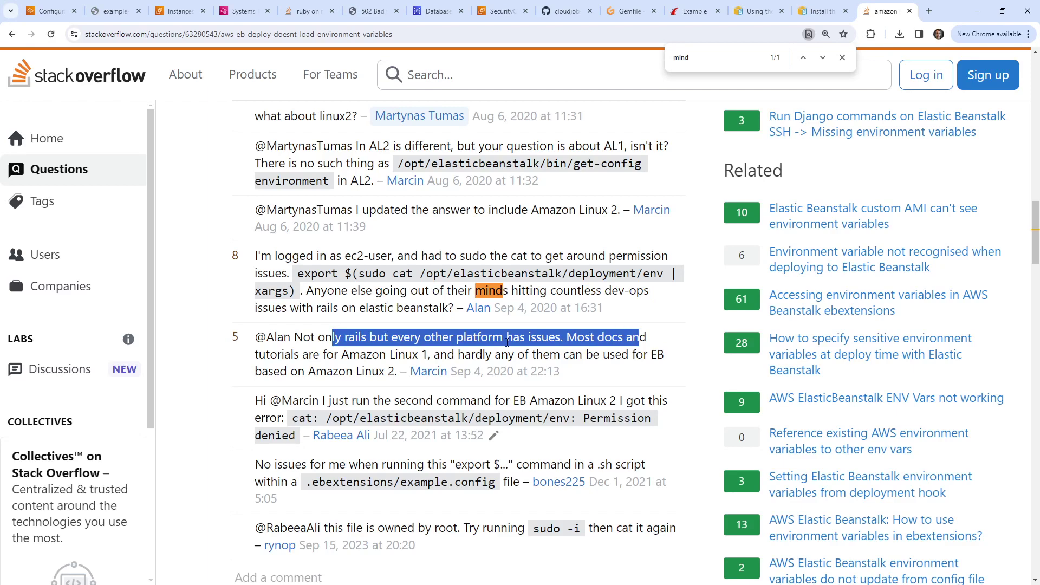
# Step: Scroll to the answer quoting AWS's Resolution and highlight the .ebextension setvars code
pyautogui.scroll(5, 477, 214)
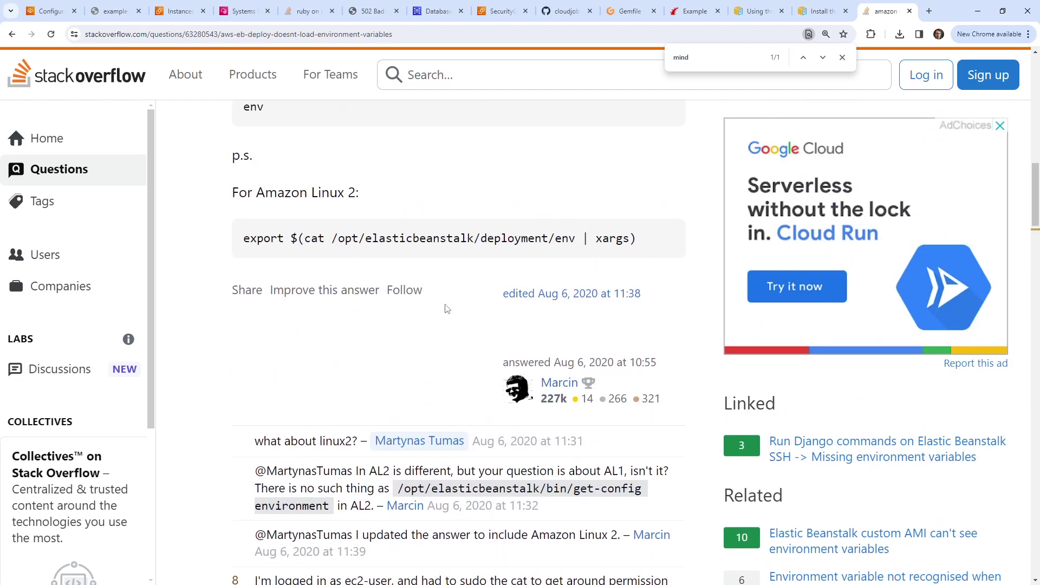
pyautogui.scroll(5, 544, 314)
pyautogui.scroll(10, 543, 314)
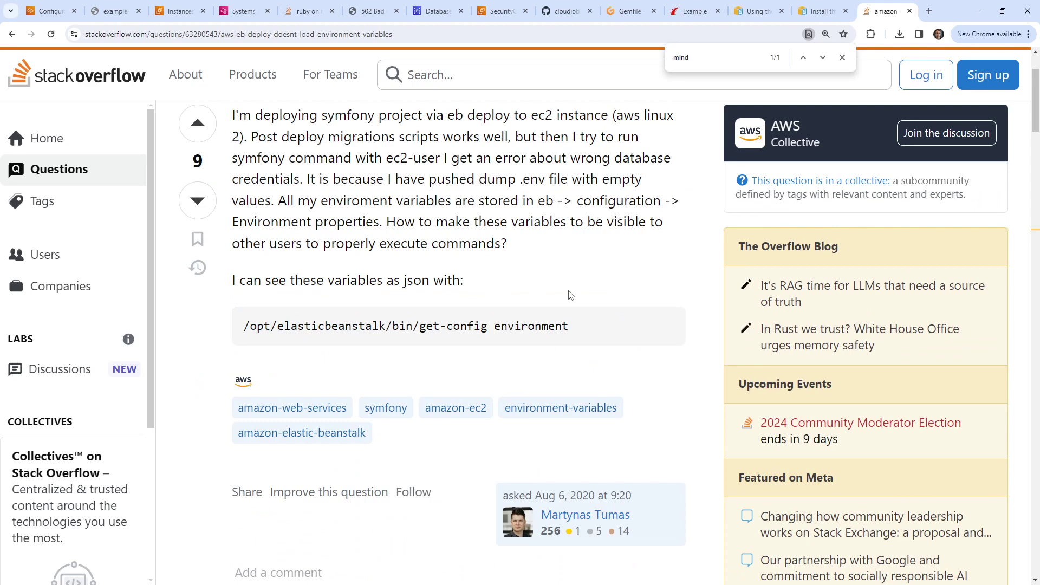
pyautogui.scroll(-20, 496, 382)
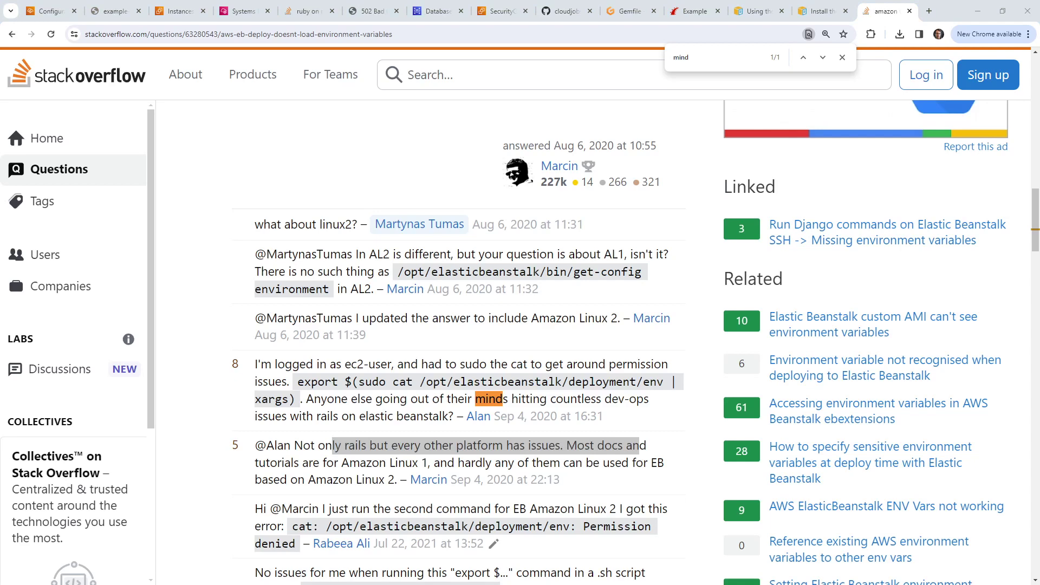
pyautogui.scroll(-15, 402, 240)
pyautogui.scroll(8, 402, 239)
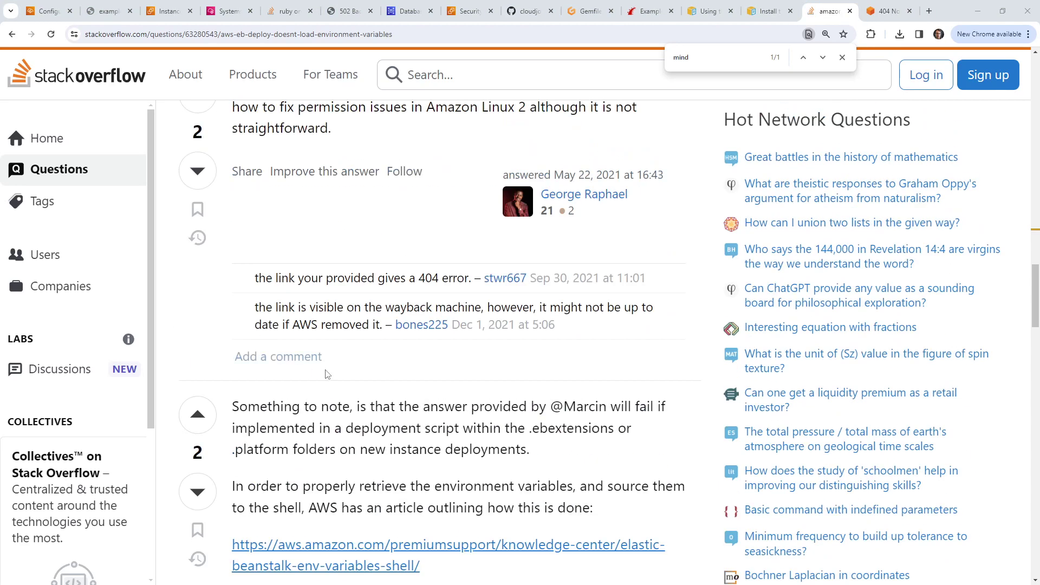
pyautogui.scroll(-9, 401, 240)
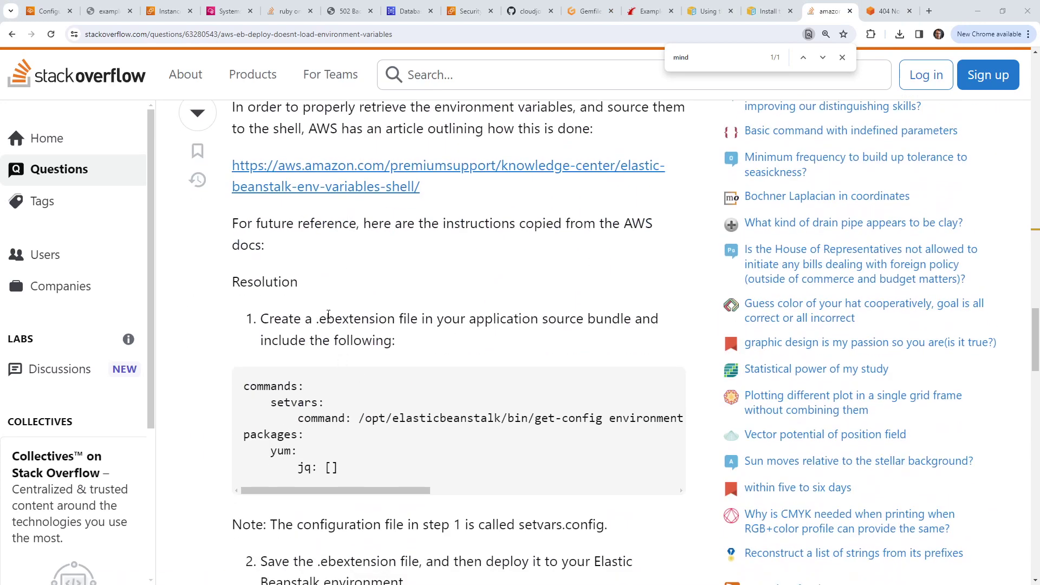
pyautogui.moveTo(312, 320); pyautogui.dragTo(418, 319)
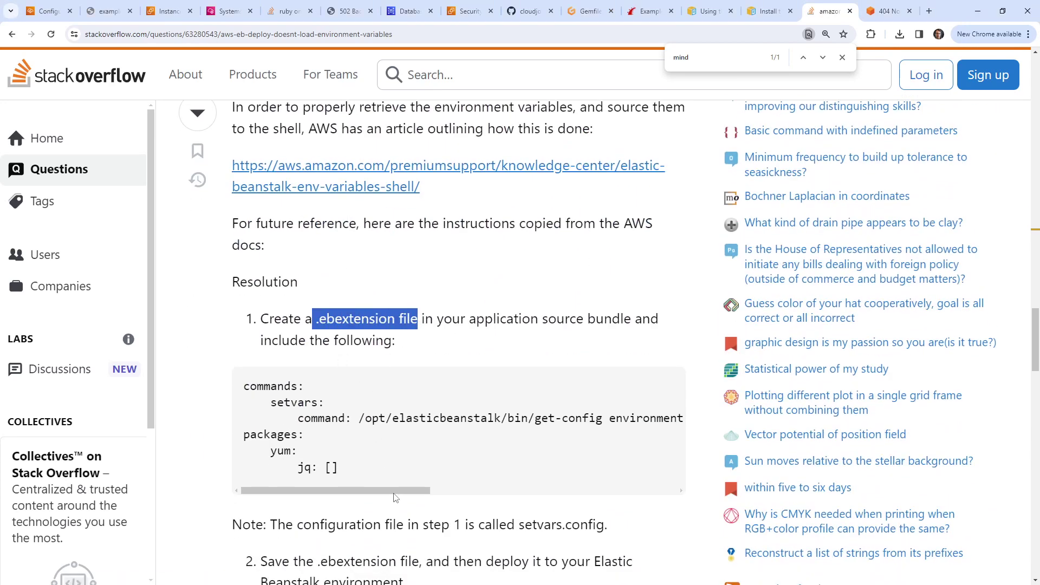
pyautogui.moveTo(395, 491); pyautogui.dragTo(447, 490)
pyautogui.moveTo(414, 418); pyautogui.dragTo(426, 418)
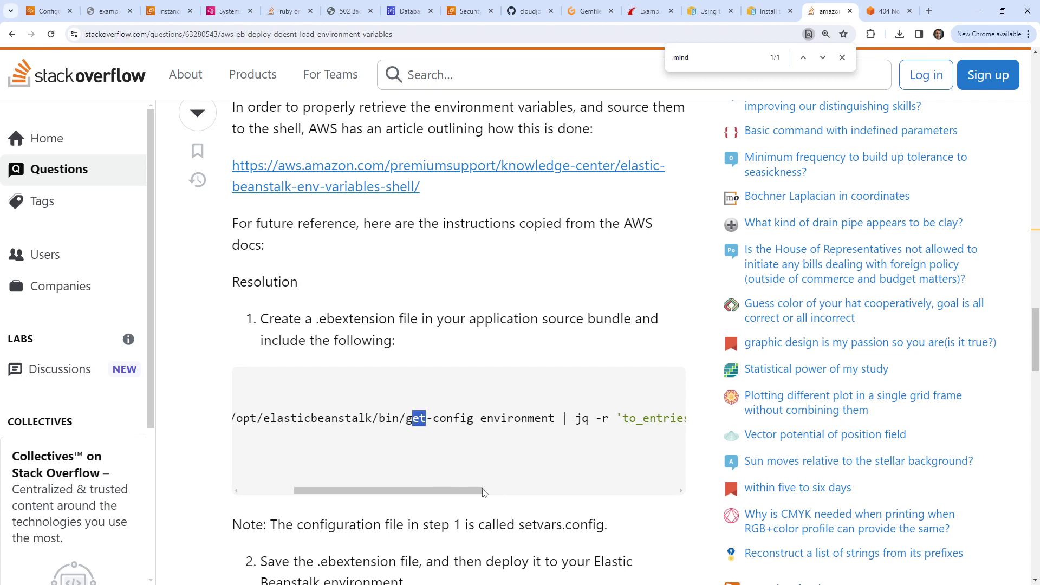
pyautogui.moveTo(484, 492); pyautogui.dragTo(342, 470)
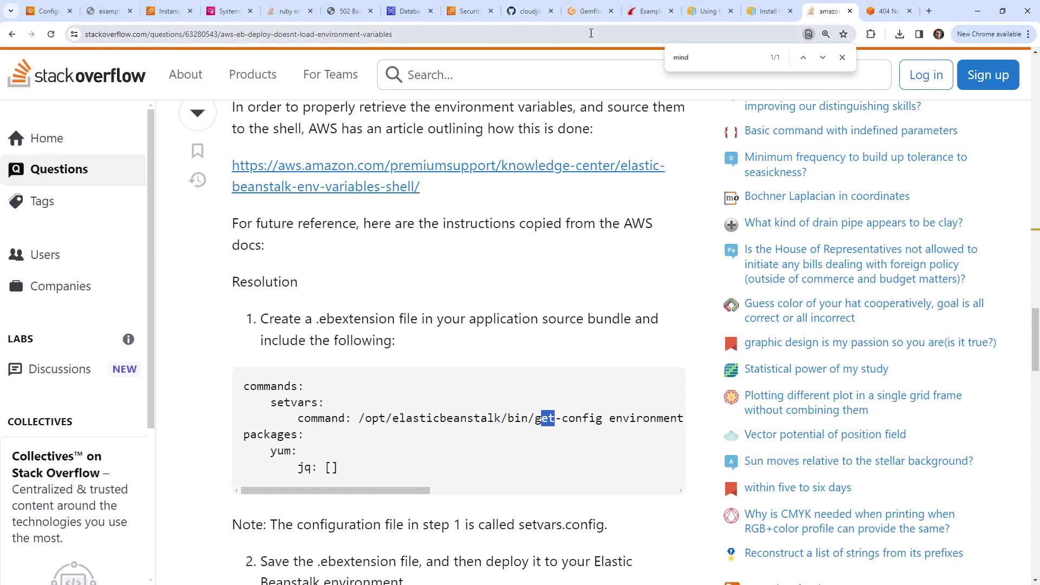
# Step: Go to GitHub and open the exp_bootcamp repository by filtering for 'exp'
pyautogui.click(108, 10)
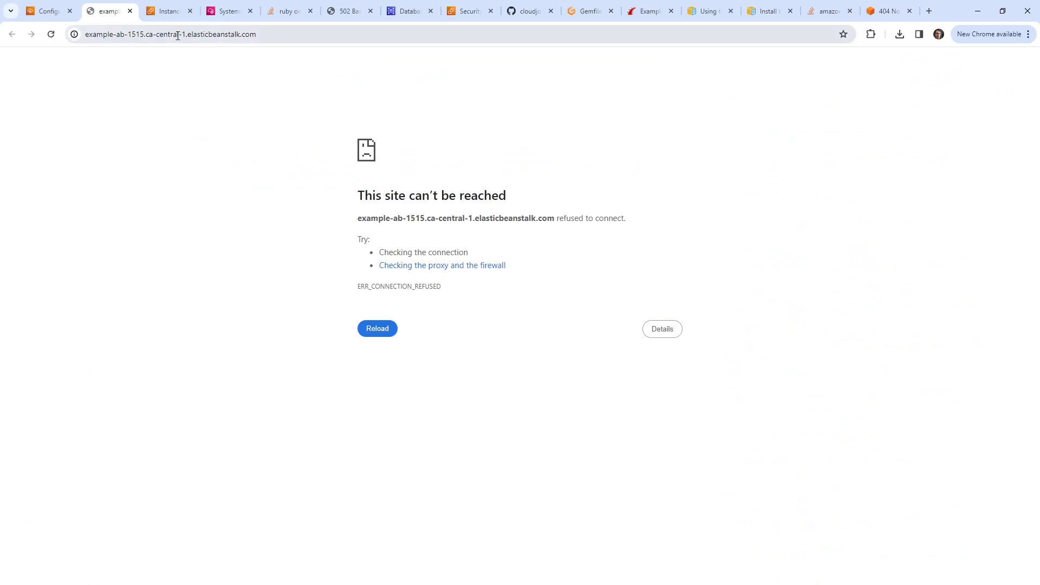
pyautogui.click(195, 36)
pyautogui.write('github')
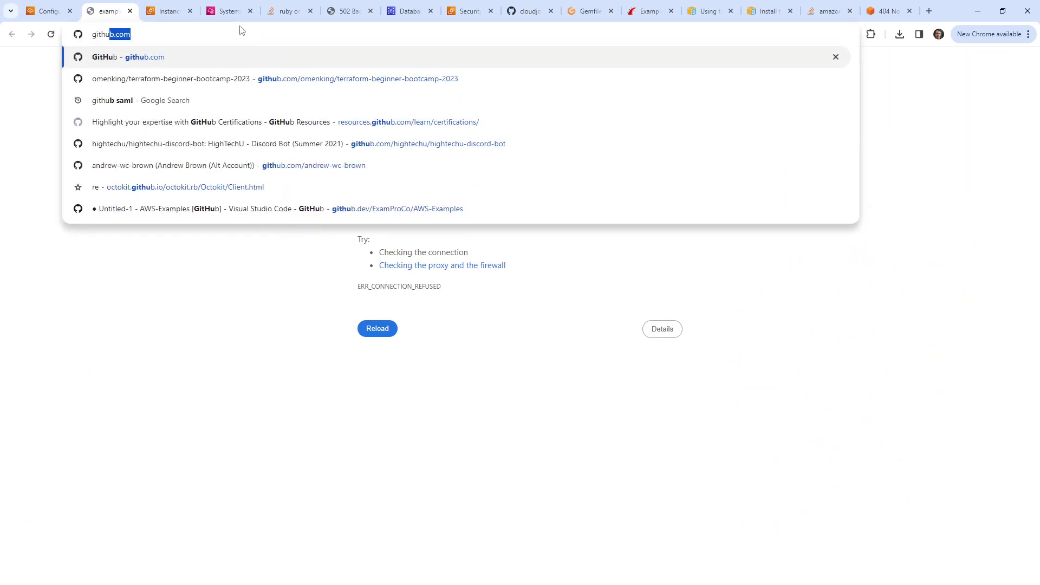
pyautogui.press('Return')
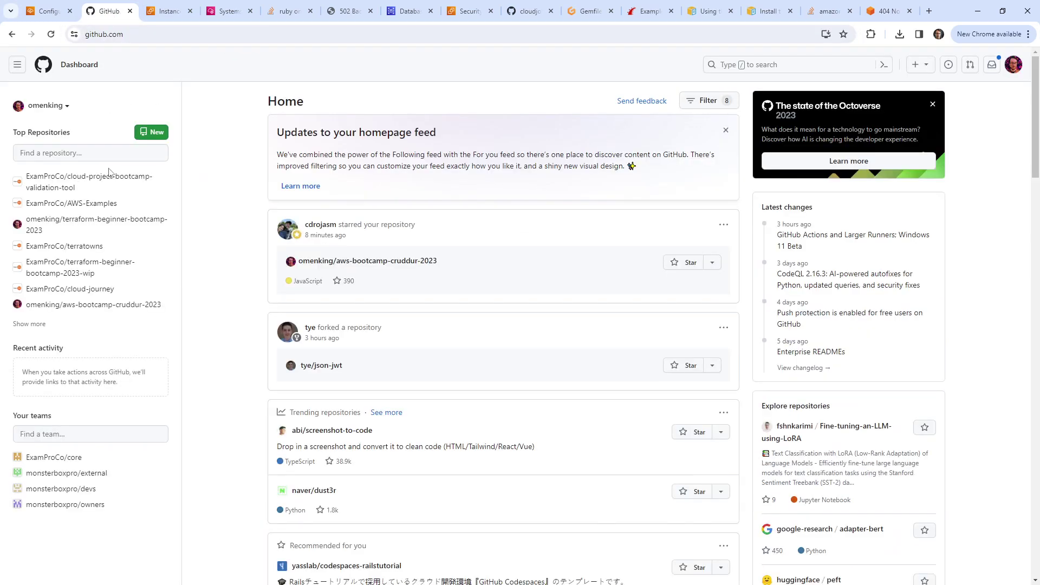
pyautogui.click(55, 152)
pyautogui.write('e')
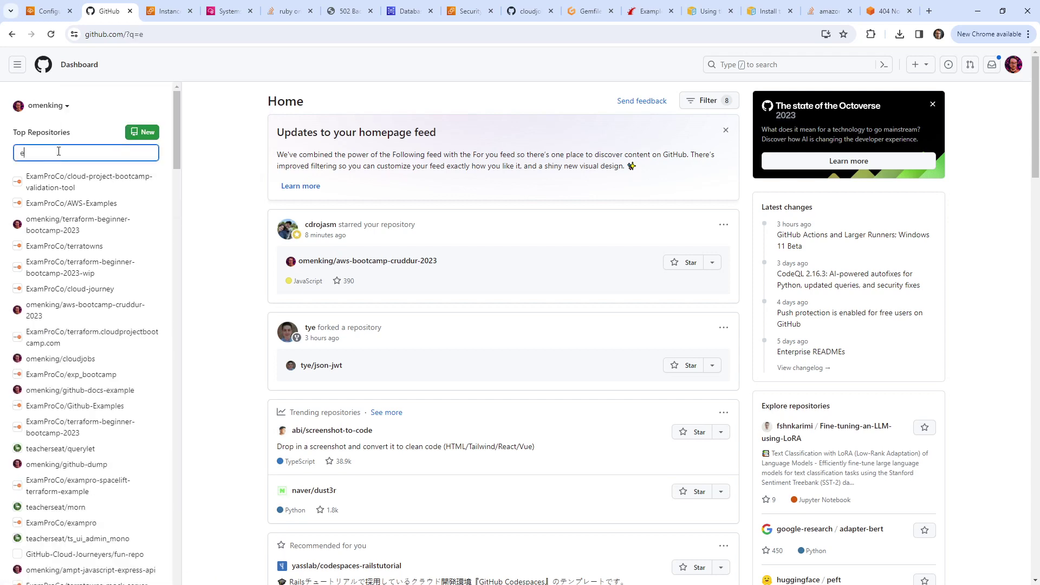
pyautogui.write('xp')
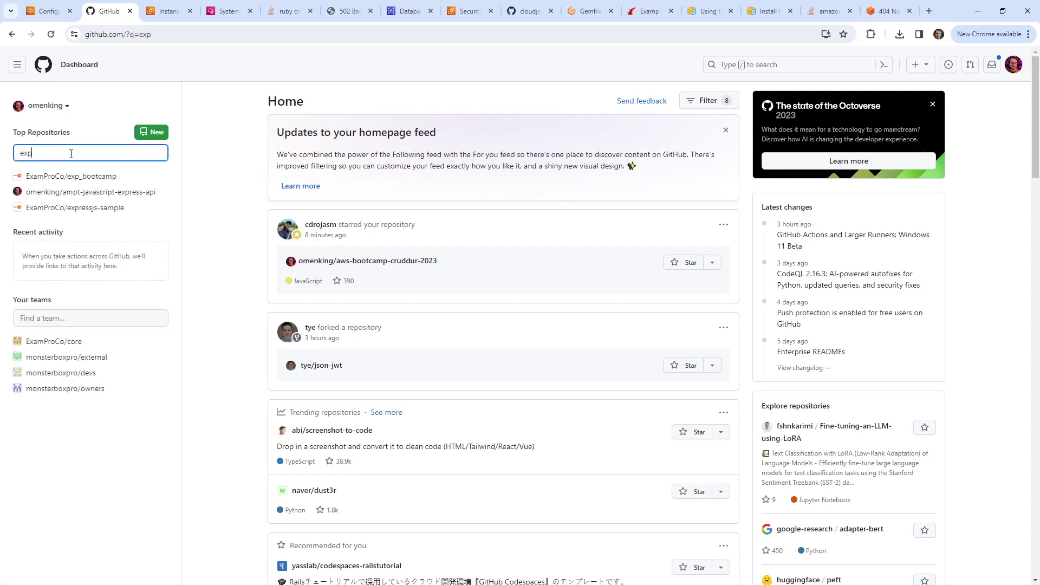
pyautogui.click(91, 175)
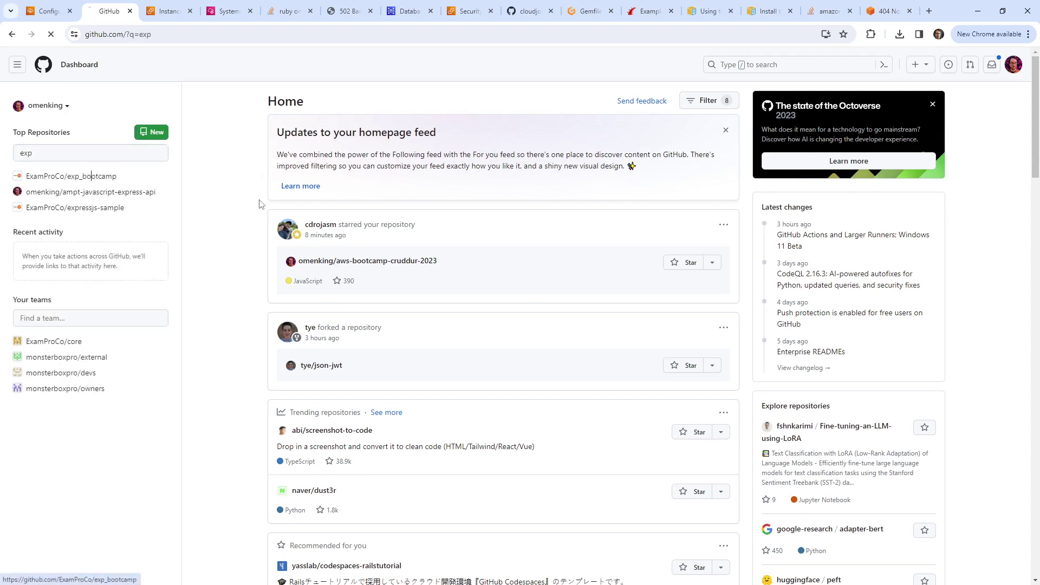
# Step: Read startup.sh and the Dockerfile in the exp_bootcamp repository
pyautogui.scroll(-5, 199, 431)
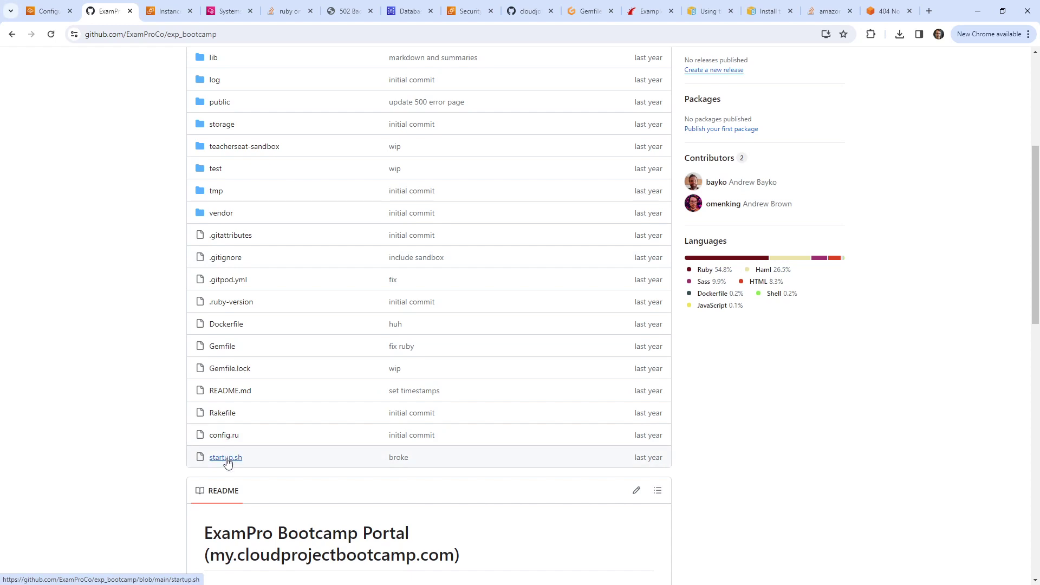
pyautogui.click(226, 459)
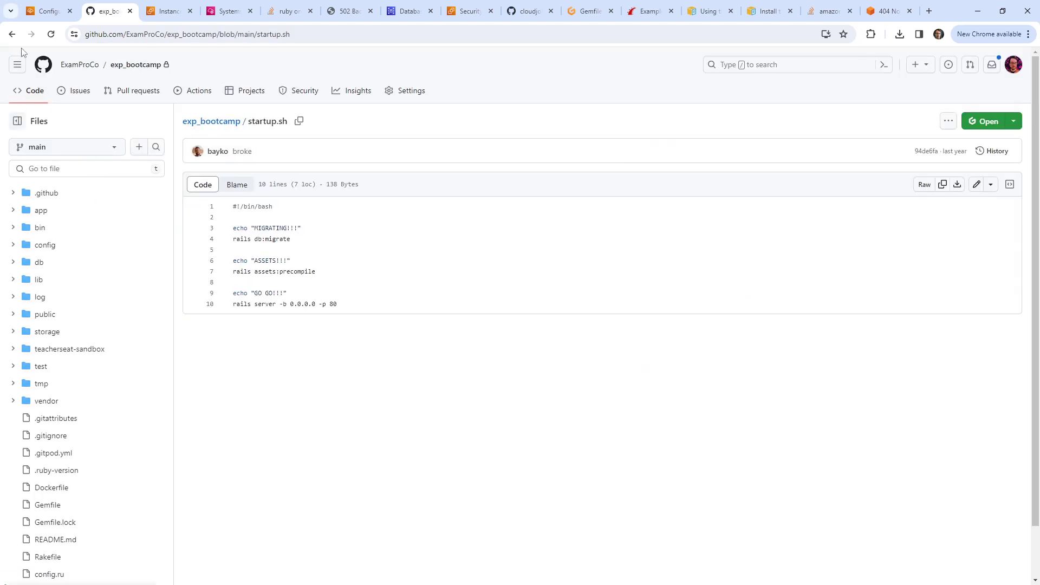
pyautogui.click(12, 34)
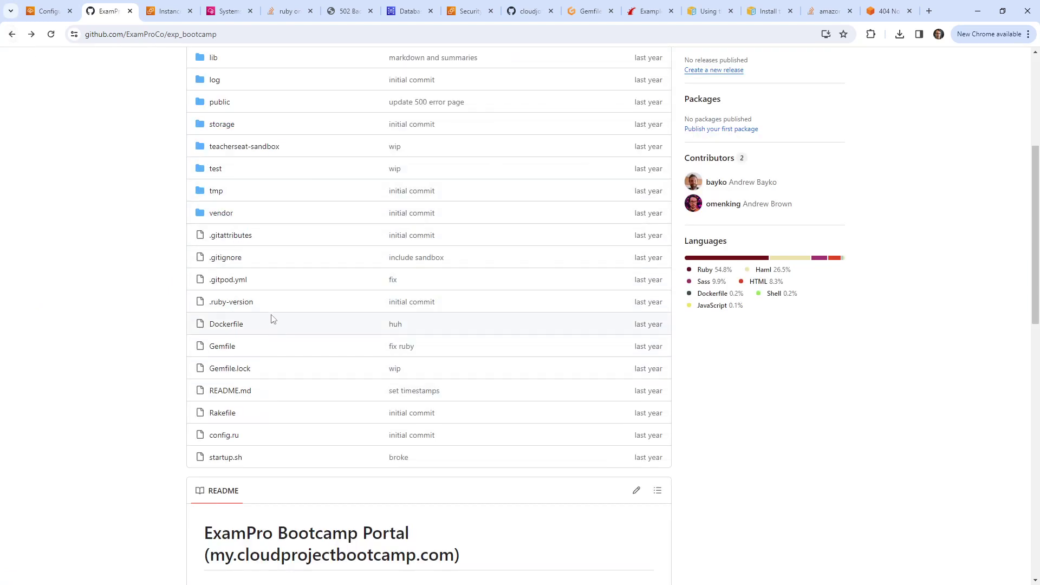
pyautogui.click(224, 324)
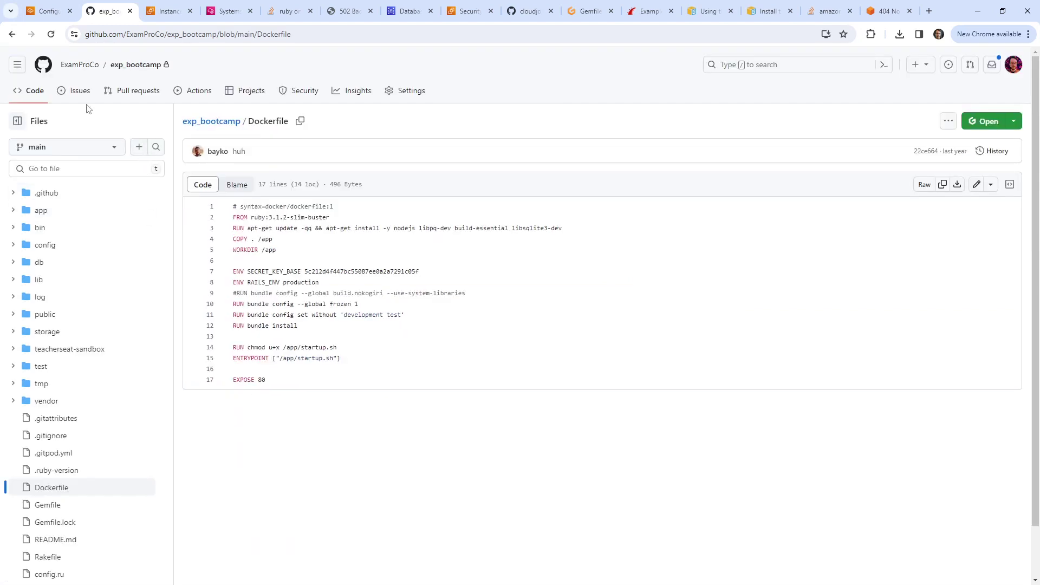
pyautogui.click(12, 34)
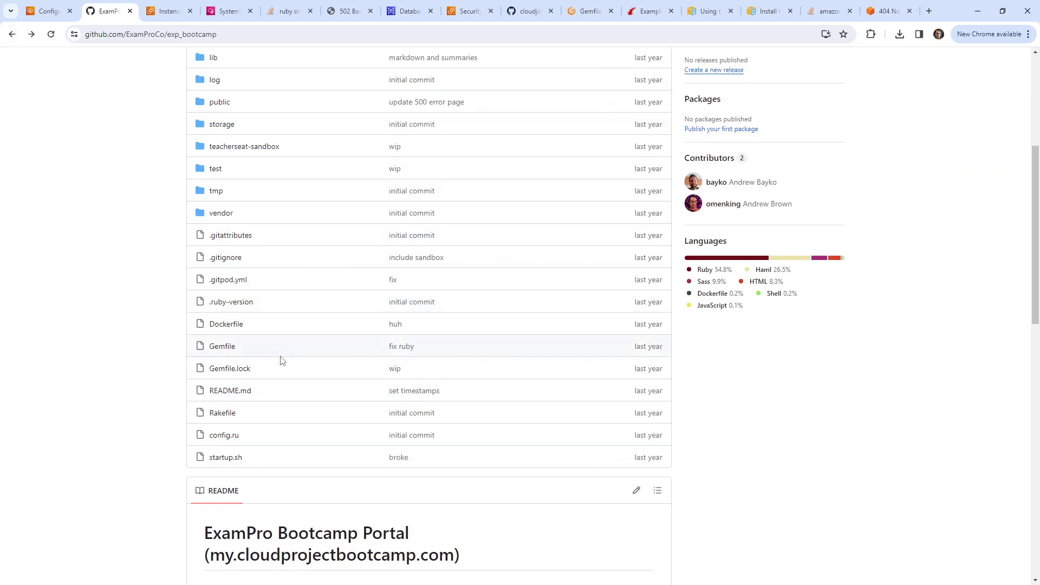
pyautogui.scroll(5, 298, 323)
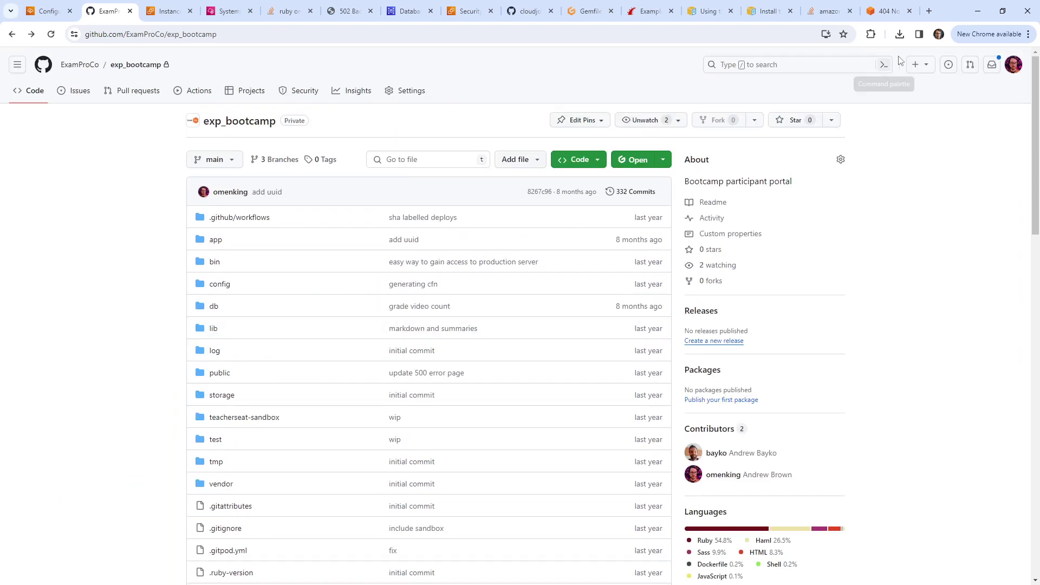
pyautogui.click(826, 11)
pyautogui.click(767, 11)
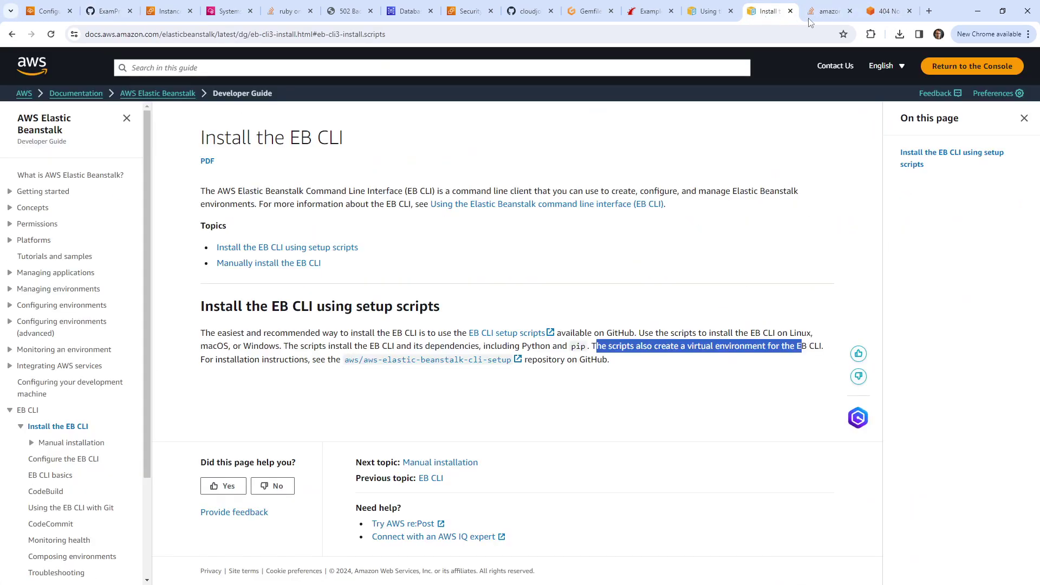
# Step: Copy the commands/setvars/command lines from the Stack Overflow code block
pyautogui.click(829, 11)
pyautogui.moveTo(392, 490); pyautogui.dragTo(258, 468)
pyautogui.moveTo(677, 418); pyautogui.dragTo(242, 388)
pyautogui.rightClick(274, 386)
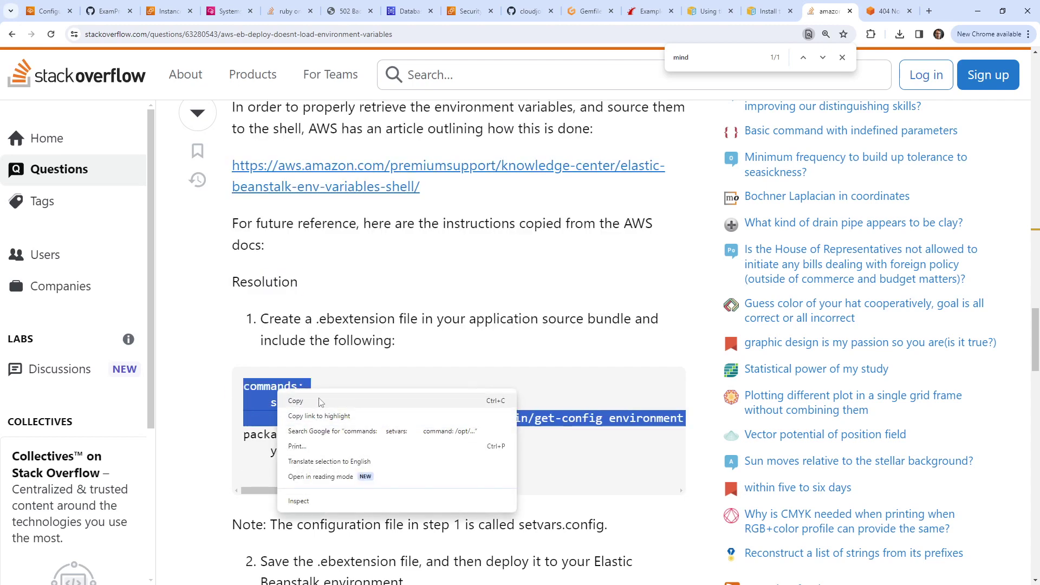
pyautogui.click(340, 396)
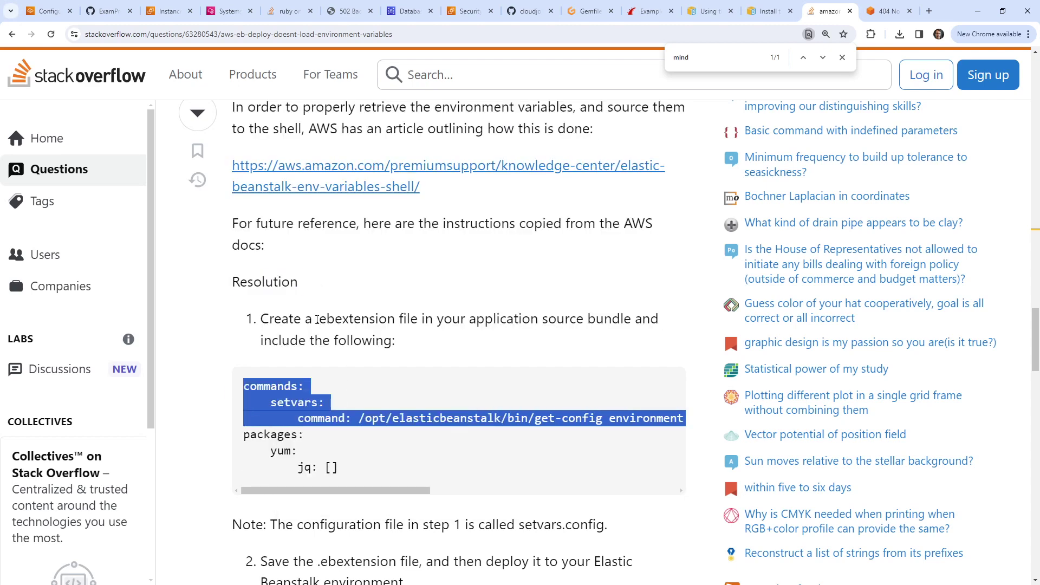
pyautogui.moveTo(317, 320); pyautogui.dragTo(397, 320)
# Step: Cycle through the open tabs back to the Gitpod editor showing the Gemfile
pyautogui.click(409, 12)
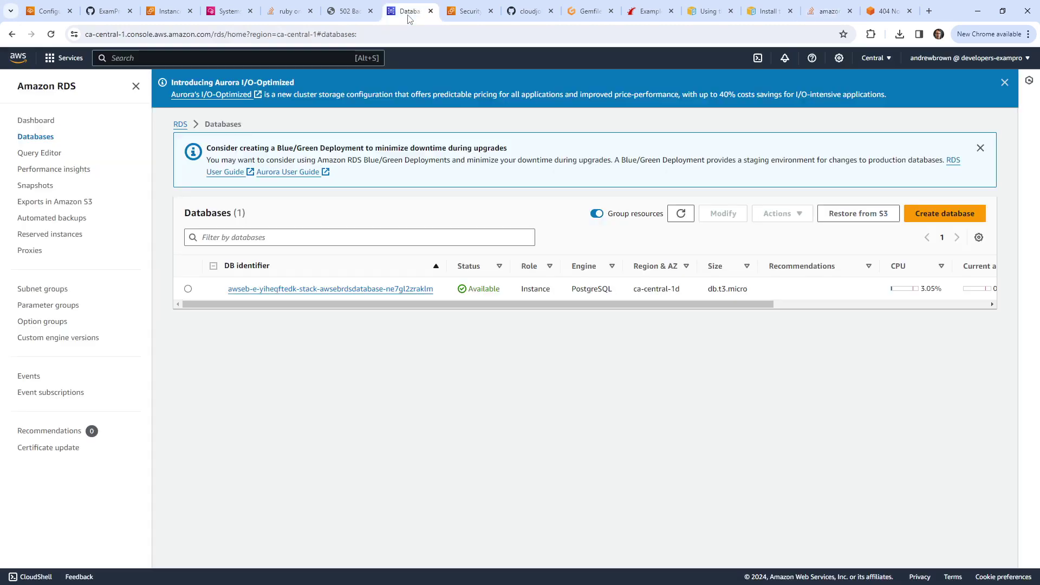
pyautogui.hotkey('ctrl', 'Tab')
pyautogui.click(169, 12)
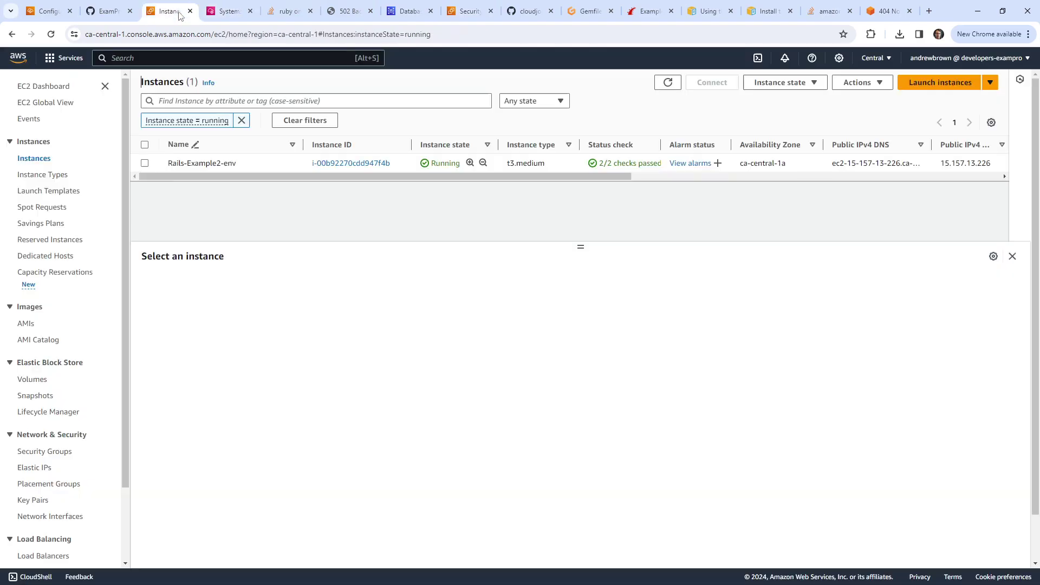
pyautogui.click(108, 12)
pyautogui.click(49, 11)
pyautogui.click(503, 16)
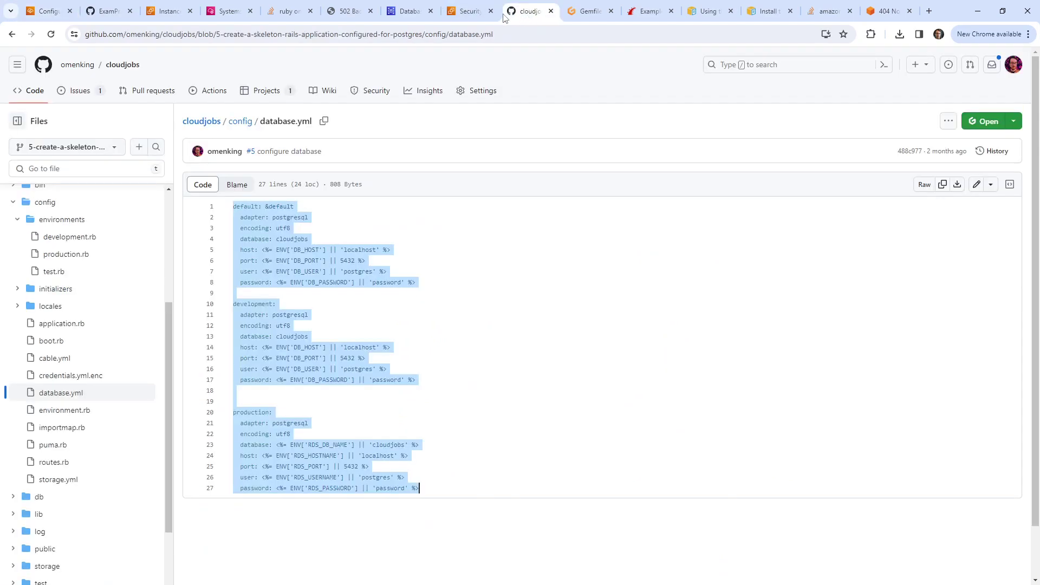
pyautogui.click(466, 12)
pyautogui.click(412, 11)
pyautogui.click(347, 12)
pyautogui.click(287, 12)
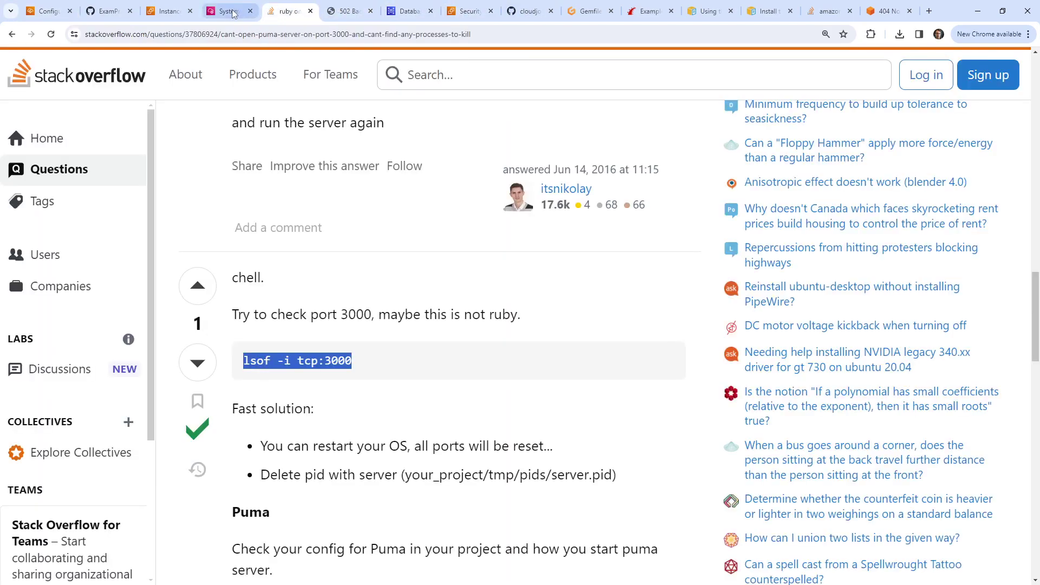
pyautogui.click(228, 11)
pyautogui.click(590, 11)
pyautogui.click(455, 187)
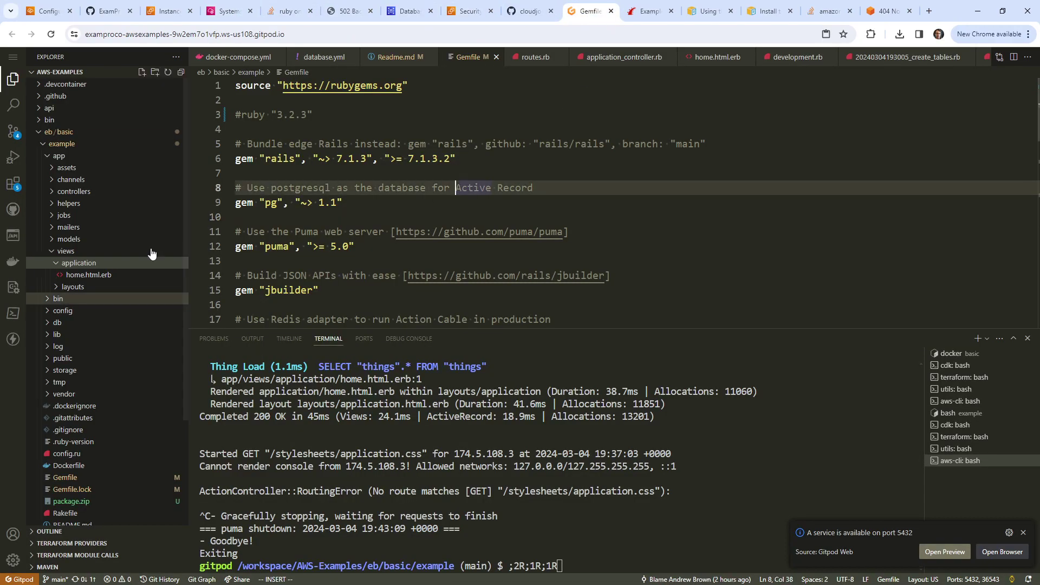
# Step: Create a new .ebextension file in the example folder and paste the copied snippet
pyautogui.click(44, 145)
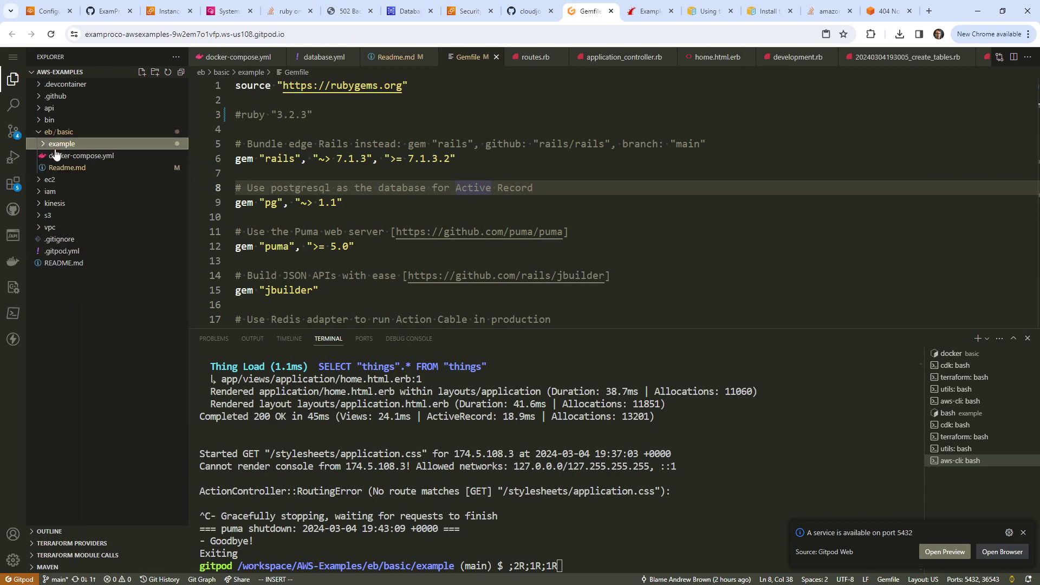
pyautogui.click(45, 145)
pyautogui.rightClick(63, 145)
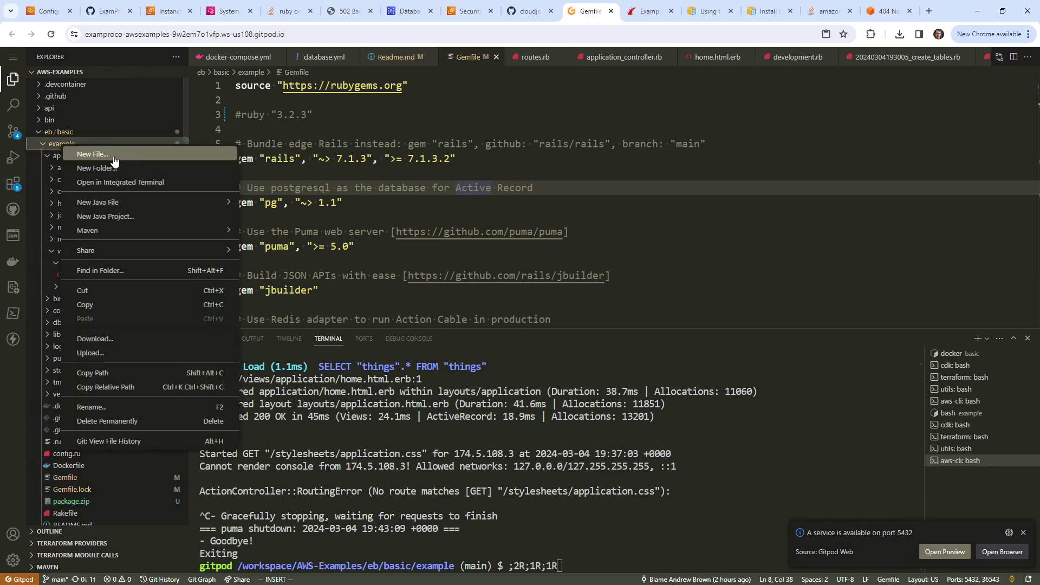
pyautogui.press('Escape')
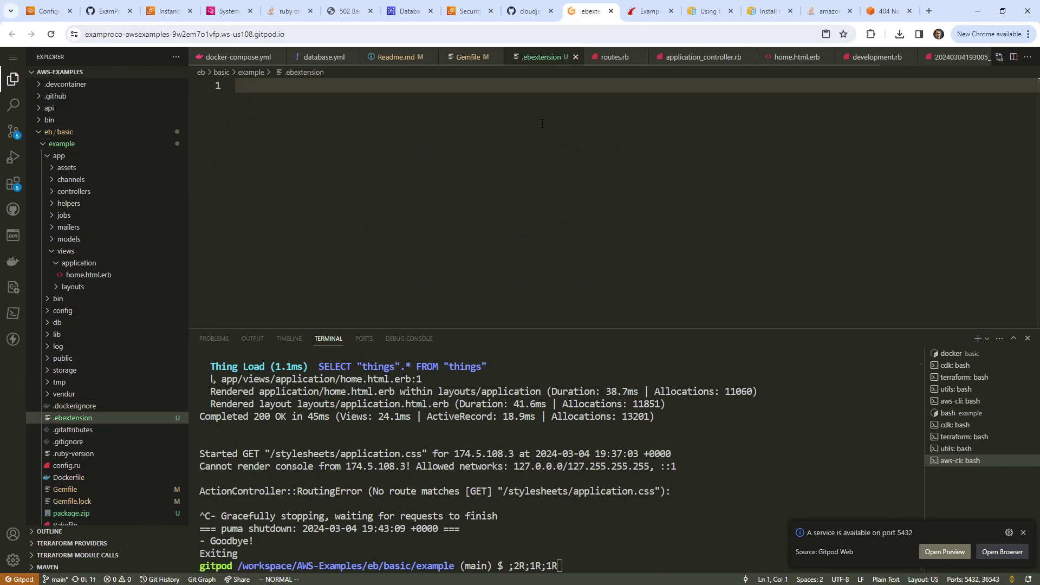
pyautogui.rightClick(541, 123)
pyautogui.click(588, 233)
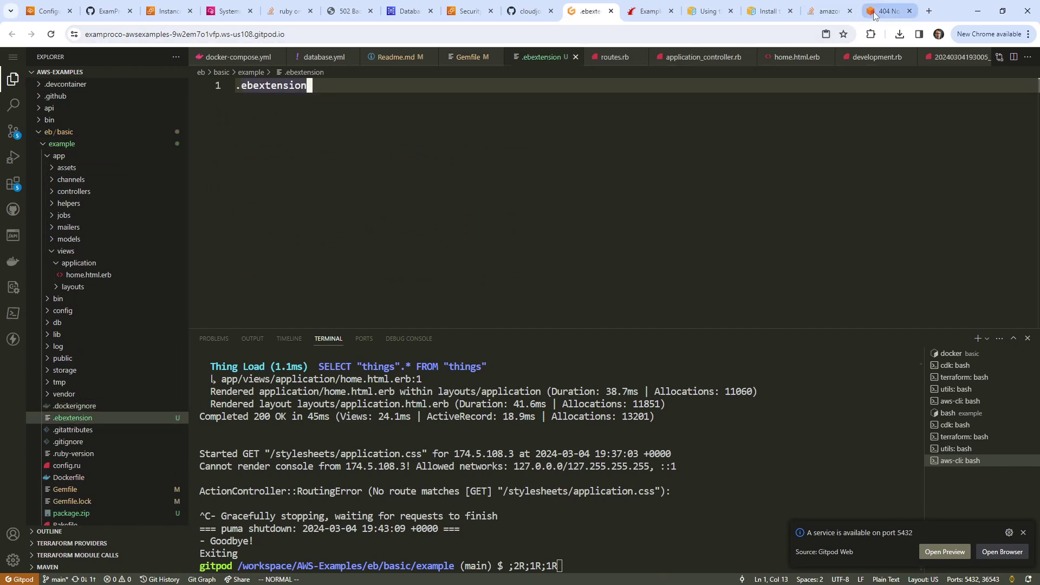
# Step: Copy the full get-config command line from Stack Overflow and paste it into .ebextension
pyautogui.click(827, 12)
pyautogui.moveTo(677, 440); pyautogui.dragTo(672, 569)
pyautogui.tripleClick(346, 408)
pyautogui.moveTo(346, 407); pyautogui.dragTo(246, 387)
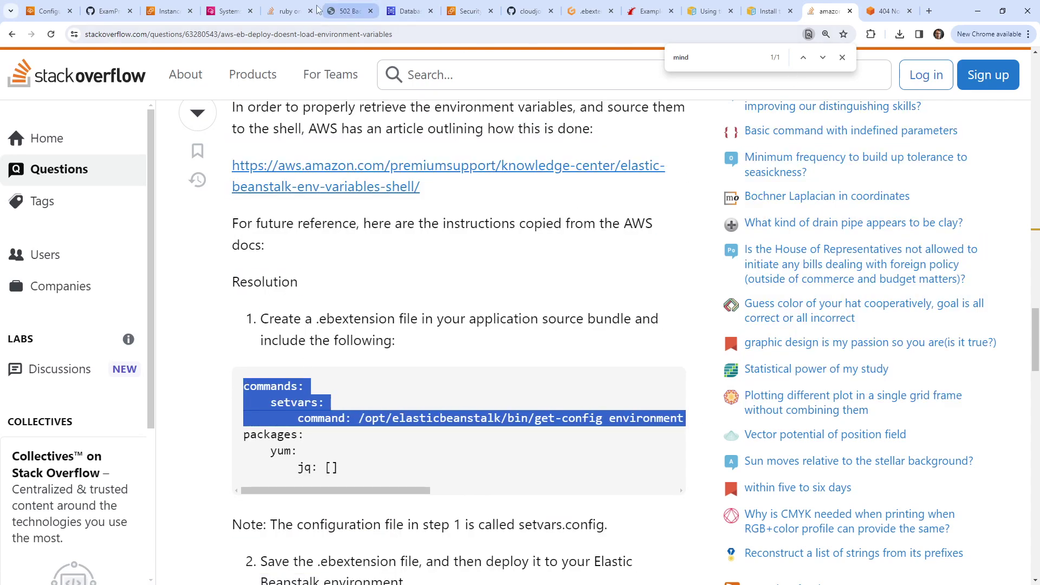
pyautogui.click(528, 11)
pyautogui.click(589, 10)
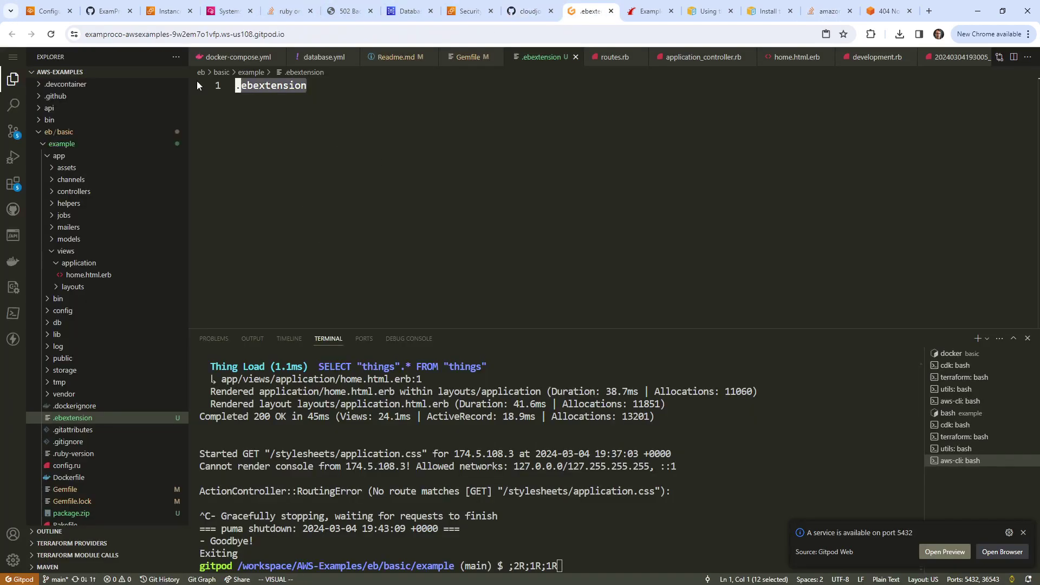
pyautogui.rightClick(279, 85)
pyautogui.click(328, 193)
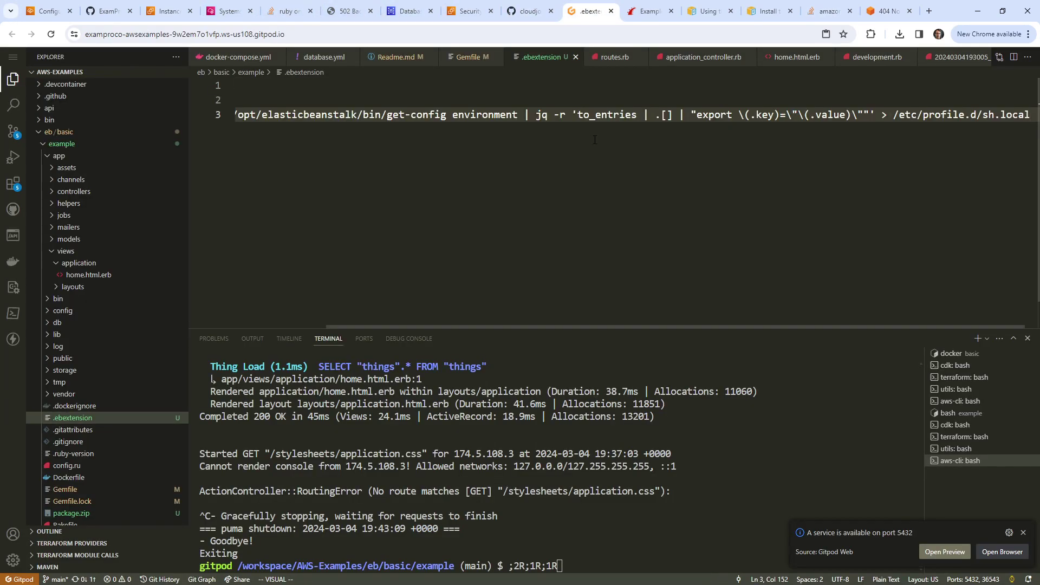
pyautogui.hotkey('ctrl', 'z')
pyautogui.hotkey('ctrl', 'y')
pyautogui.hotkey('ctrl', 'z')
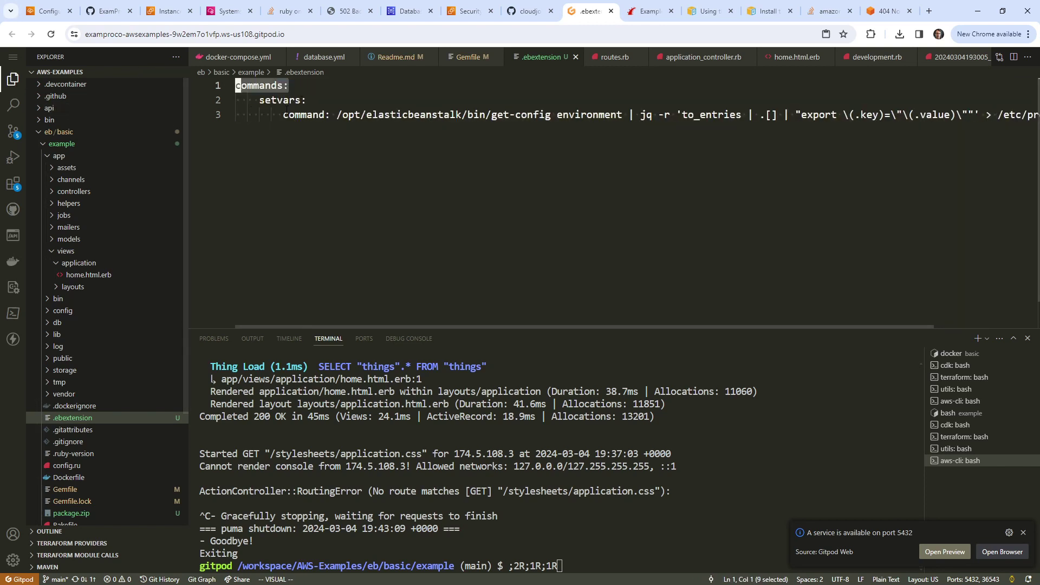
# Step: Fix the YAML indentation of the setvars and command lines using vim shift commands
pyautogui.click(273, 115)
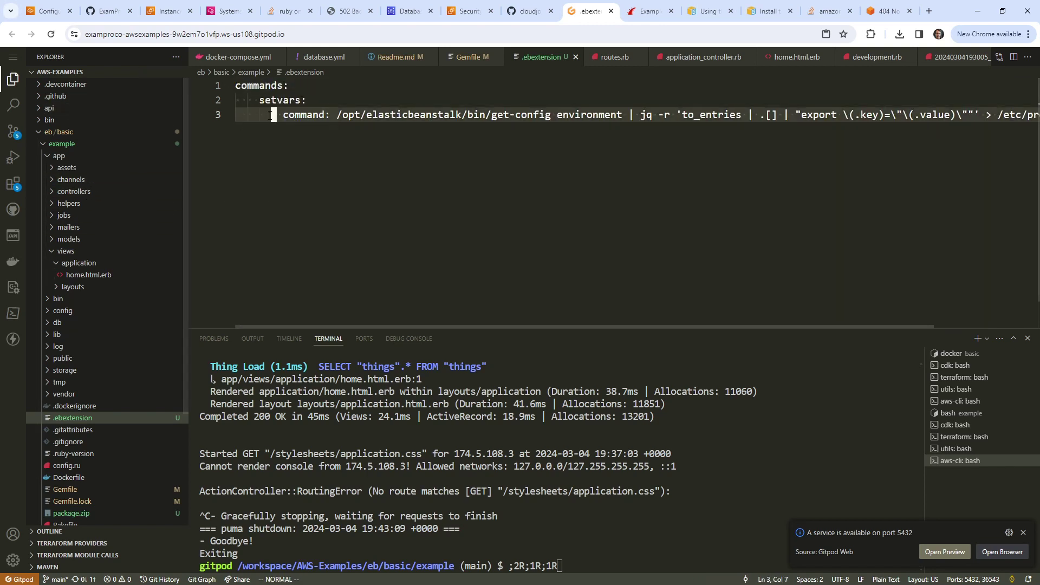
pyautogui.press('Up')
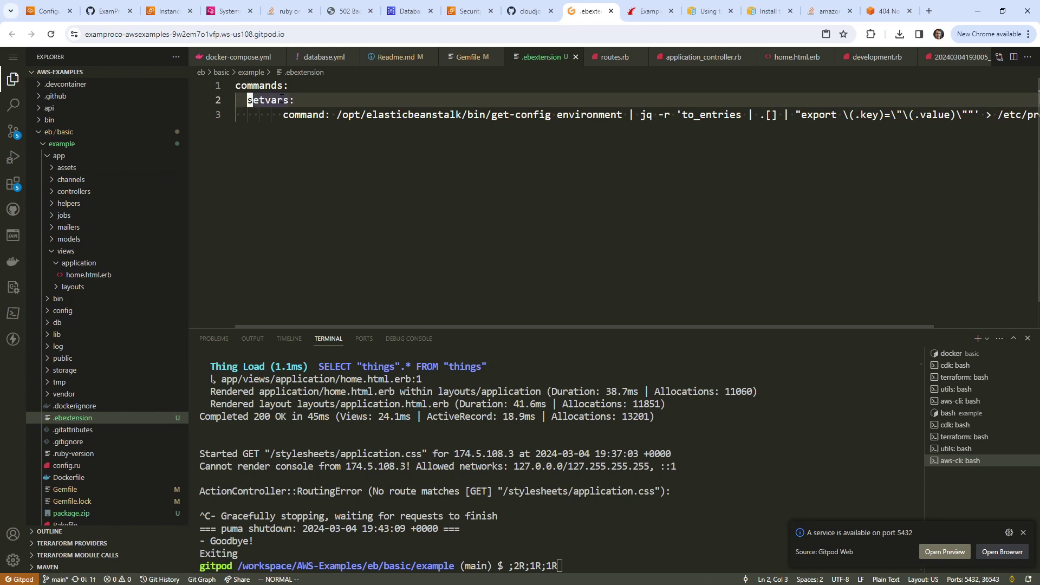
pyautogui.press('Down')
pyautogui.hscroll(1, 281, 98)
pyautogui.hotkey('shift', ',')
pyautogui.hotkey('shift', ',')
pyautogui.hotkey('shift', ',')
pyautogui.hotkey('shift', ',')
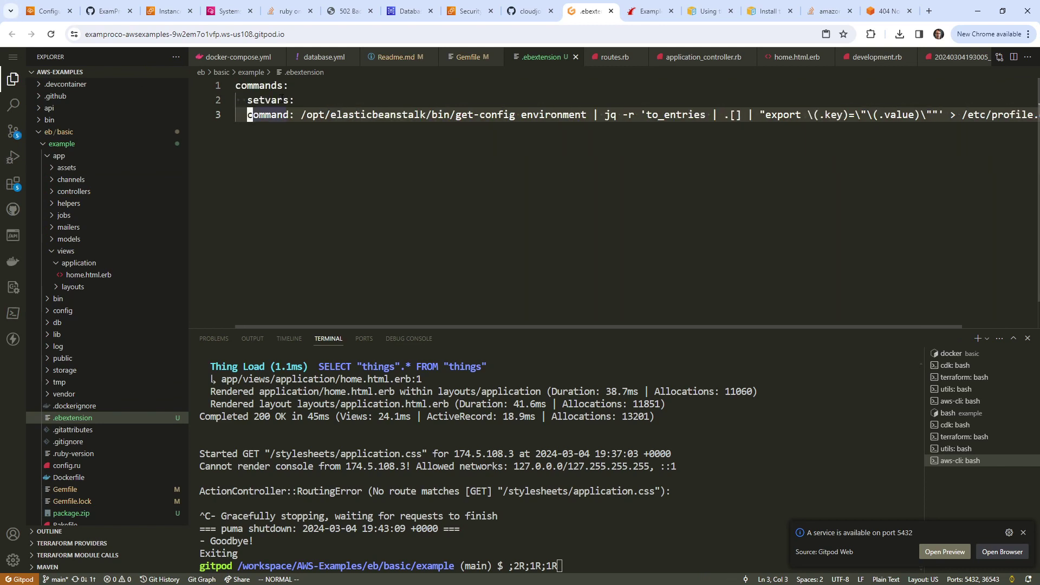
pyautogui.press('Up')
pyautogui.press('Down')
pyautogui.hotkey('shift', '.')
pyautogui.hotkey('shift', '.')
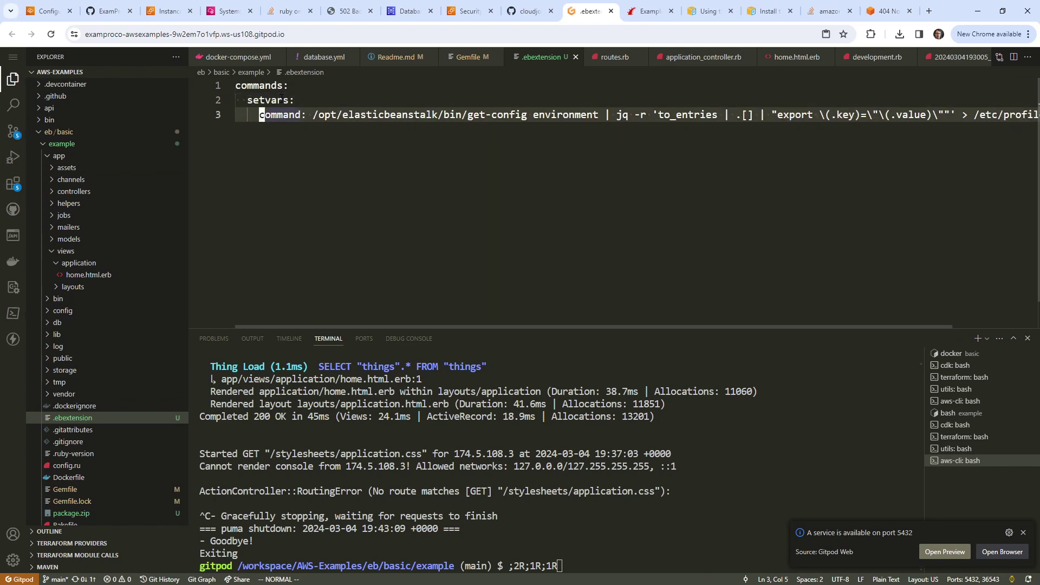
pyautogui.press('Up')
pyautogui.hotkey('shift', 'v')
pyautogui.press('Down')
pyautogui.hotkey('shift', ',')
pyautogui.press('g')
pyautogui.press('v')
pyautogui.hotkey('shift', ',')
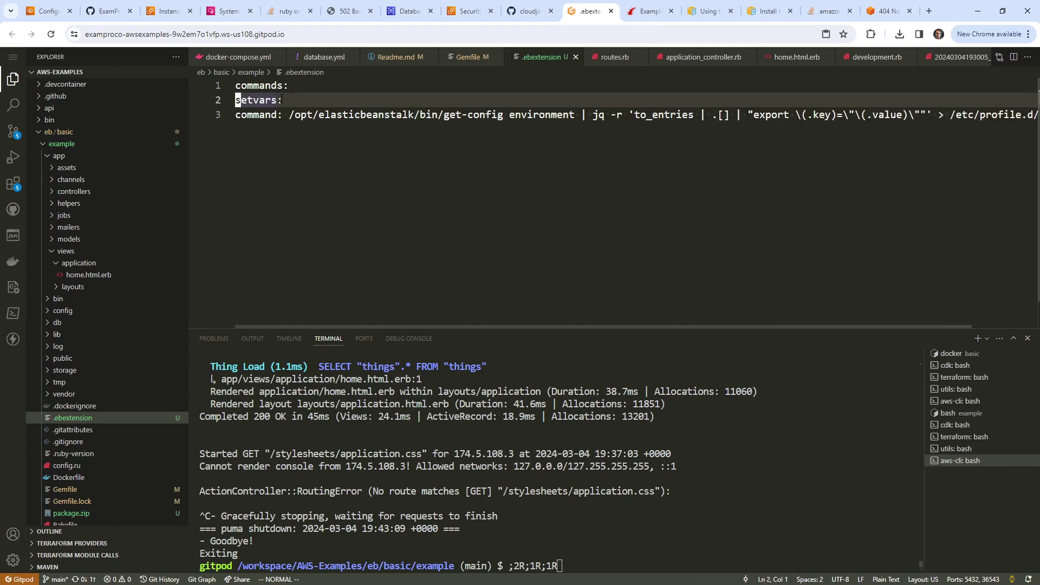
pyautogui.hotkey('shift', '.')
pyautogui.hotkey('shift', '.')
pyautogui.press('Down')
pyautogui.hotkey('shift', '.')
pyautogui.hotkey('shift', '.')
pyautogui.hotkey('shift', '.')
pyautogui.hotkey('shift', '.')
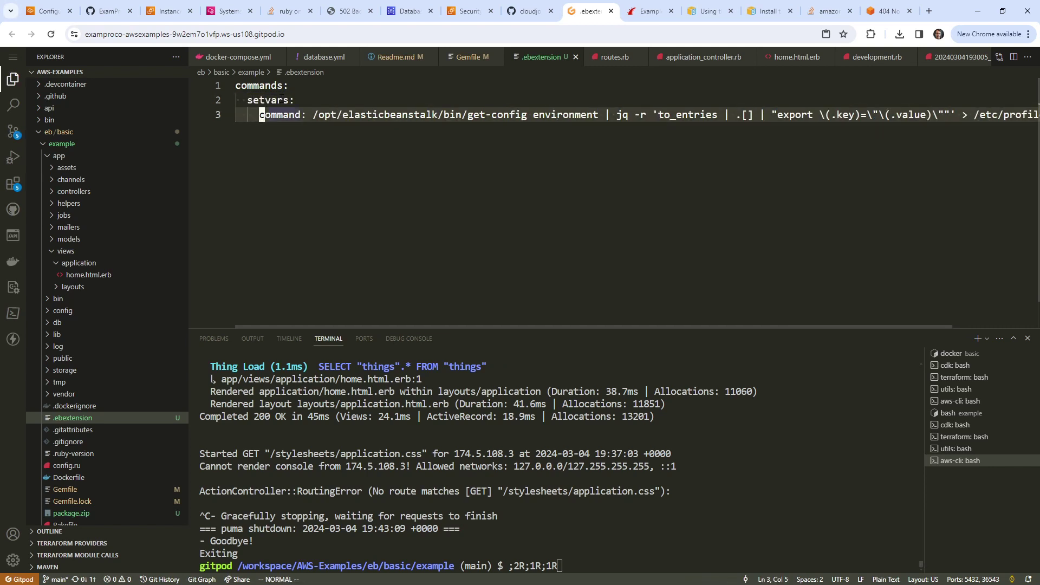
pyautogui.click(428, 114)
# Step: Clear the Gitpod terminal screen
pyautogui.click(655, 424)
pyautogui.write('clear')
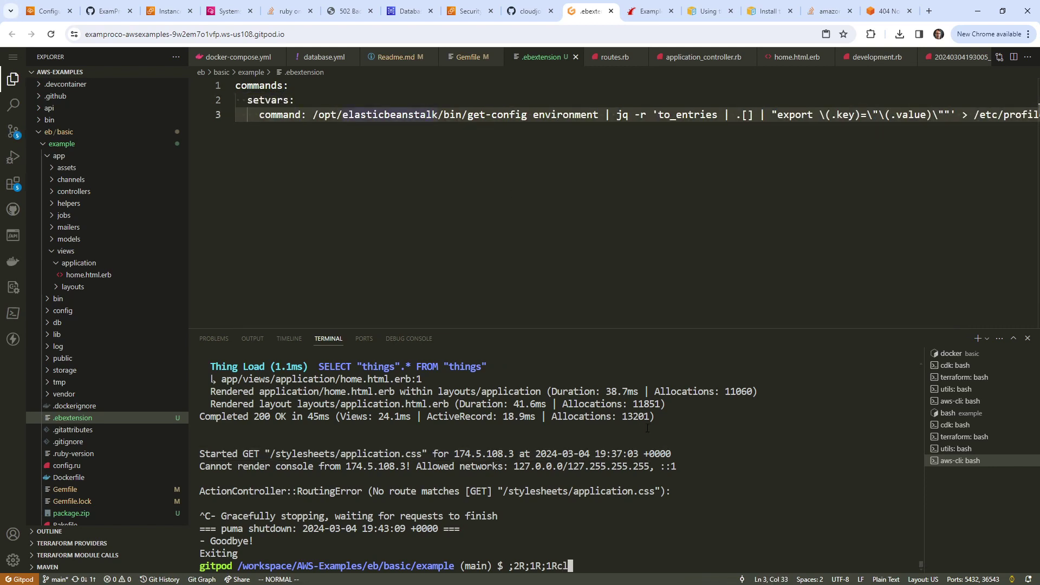
pyautogui.press('Return')
pyautogui.hotkey('ctrl', 'l')
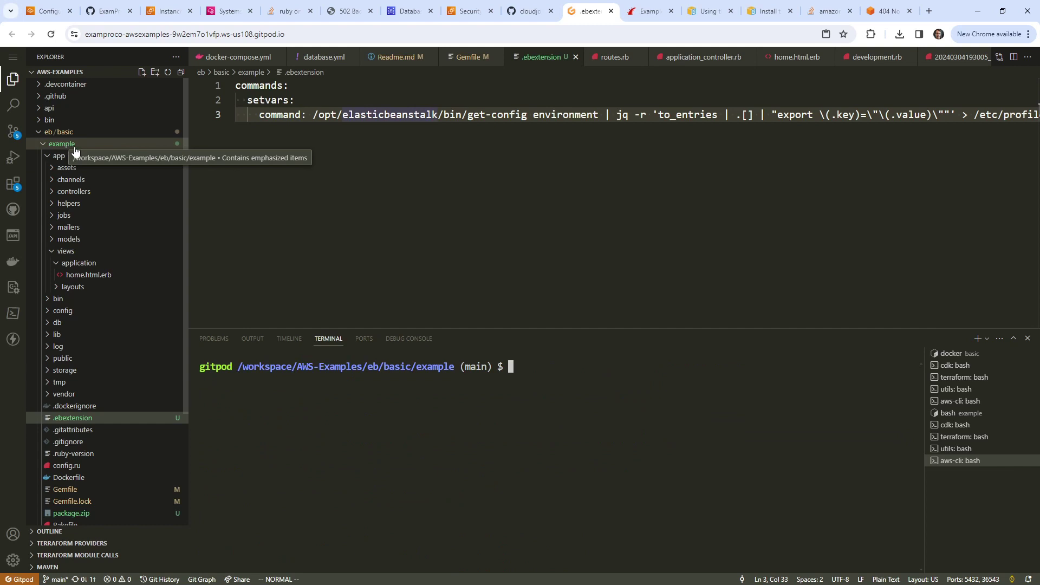
# Step: Permanently delete the old package.zip from the Gitpod workspace
pyautogui.rightClick(69, 148)
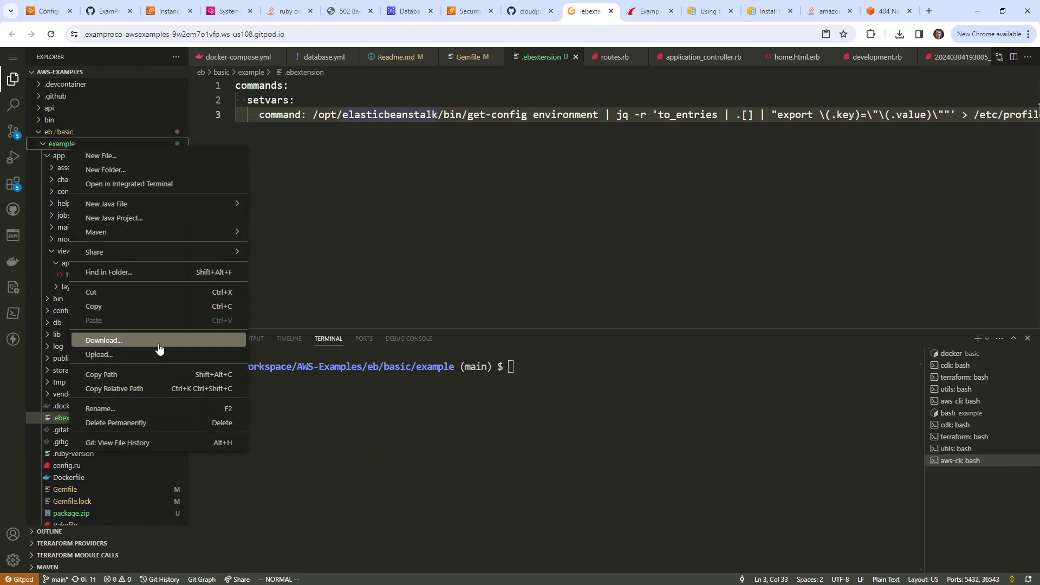
pyautogui.click(513, 379)
pyautogui.write('bundle exec rails s -b 0.0.0.0')
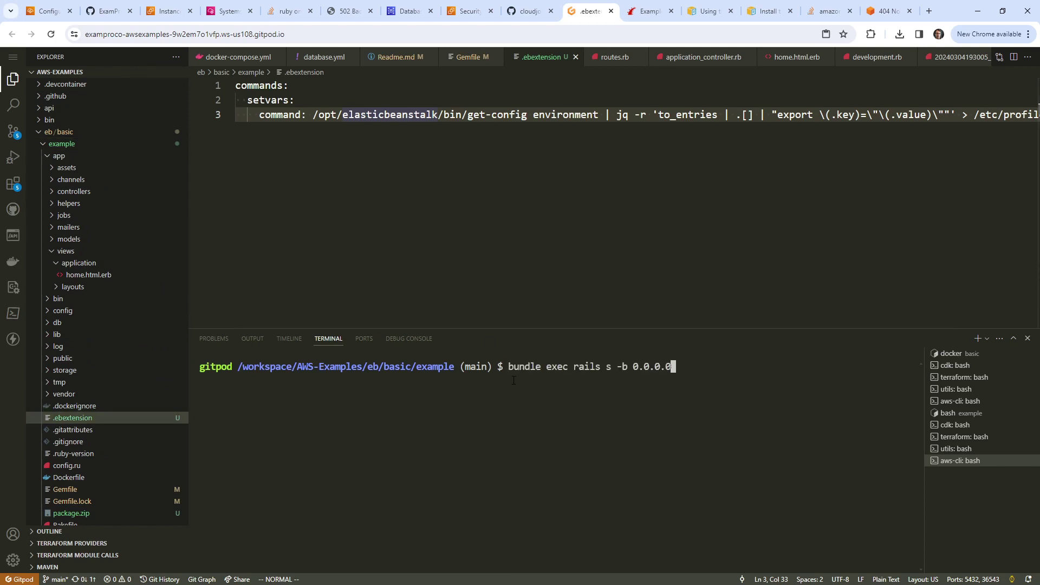
pyautogui.press('Up')
pyautogui.press('Up')
pyautogui.scroll(-2, 81, 413)
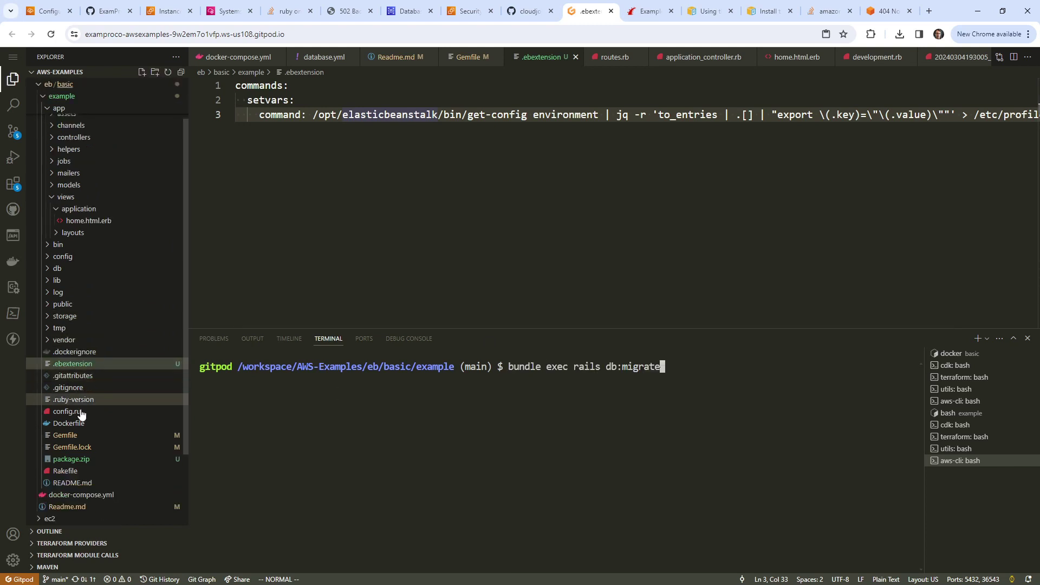
pyautogui.rightClick(93, 458)
pyautogui.click(173, 429)
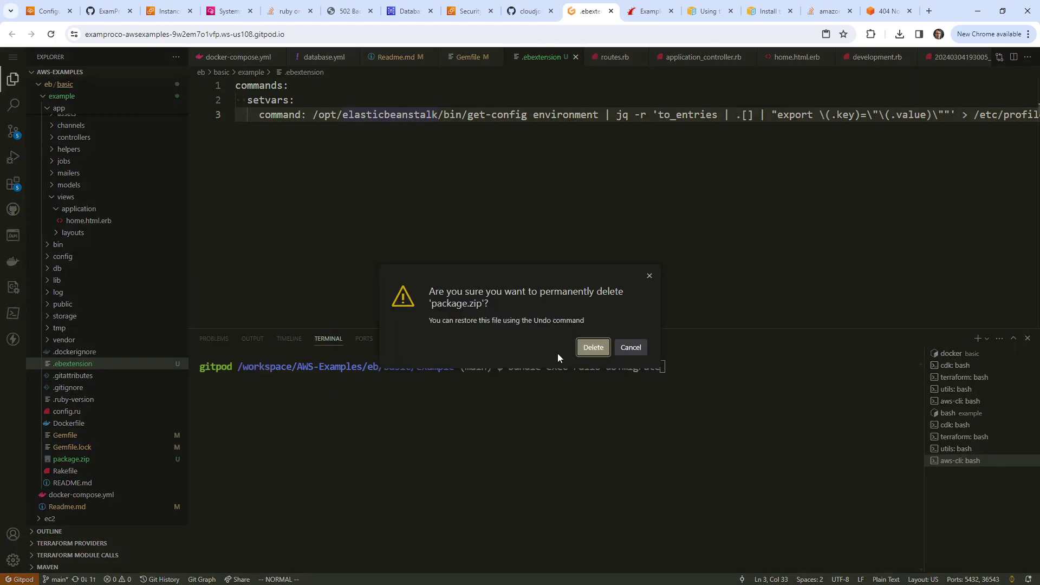
pyautogui.click(592, 351)
pyautogui.click(630, 398)
pyautogui.press('Down')
pyautogui.press('Down')
pyautogui.press('Down')
pyautogui.press('Down')
pyautogui.press('Down')
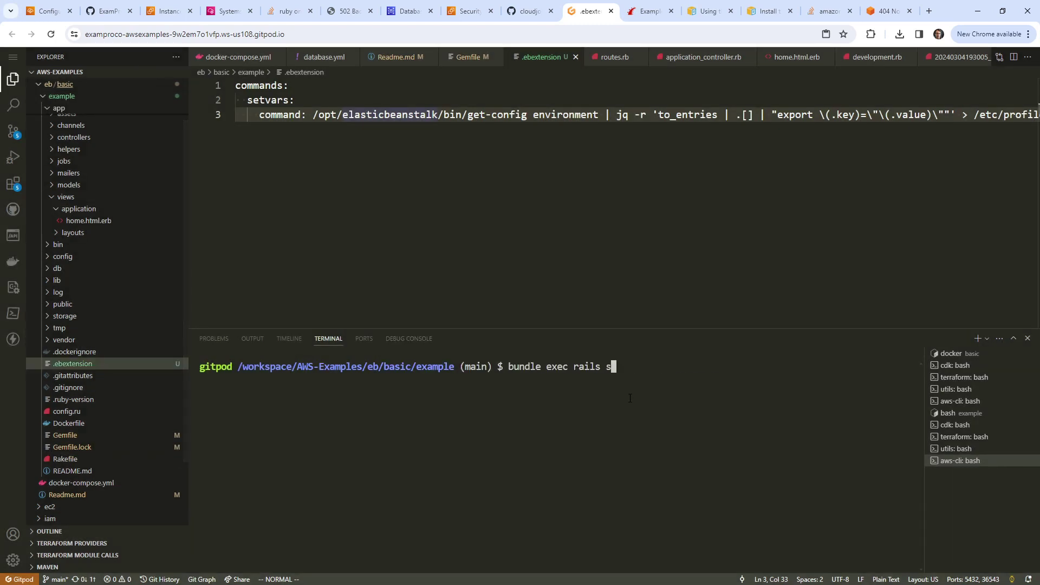
pyautogui.press('Down')
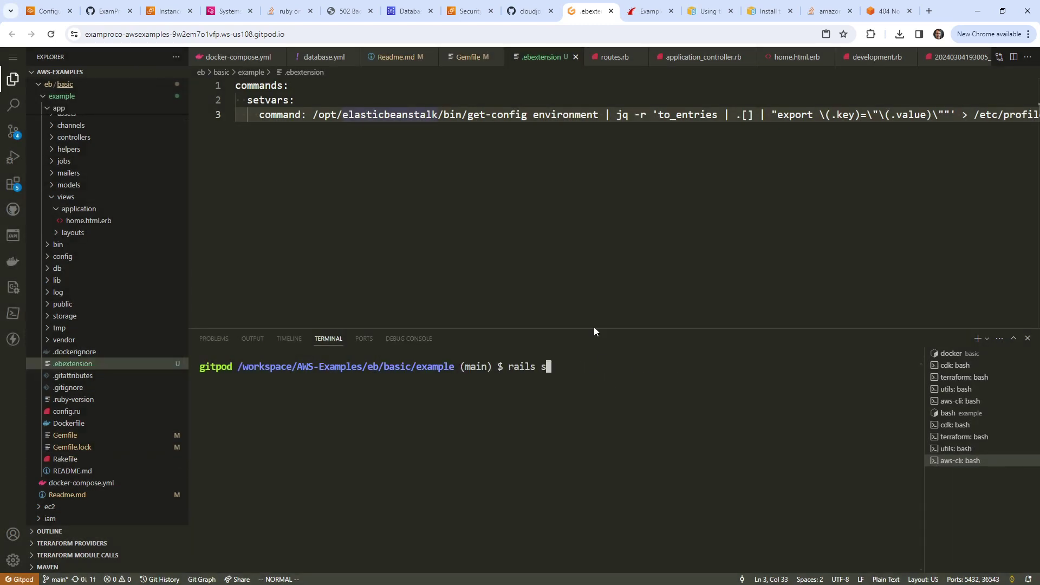
pyautogui.press('Up')
# Step: Copy 'zip -r package.zip .' from Readme.md and run it in the terminal to rebuild package.zip
pyautogui.click(395, 56)
pyautogui.moveTo(354, 233); pyautogui.dragTo(235, 233)
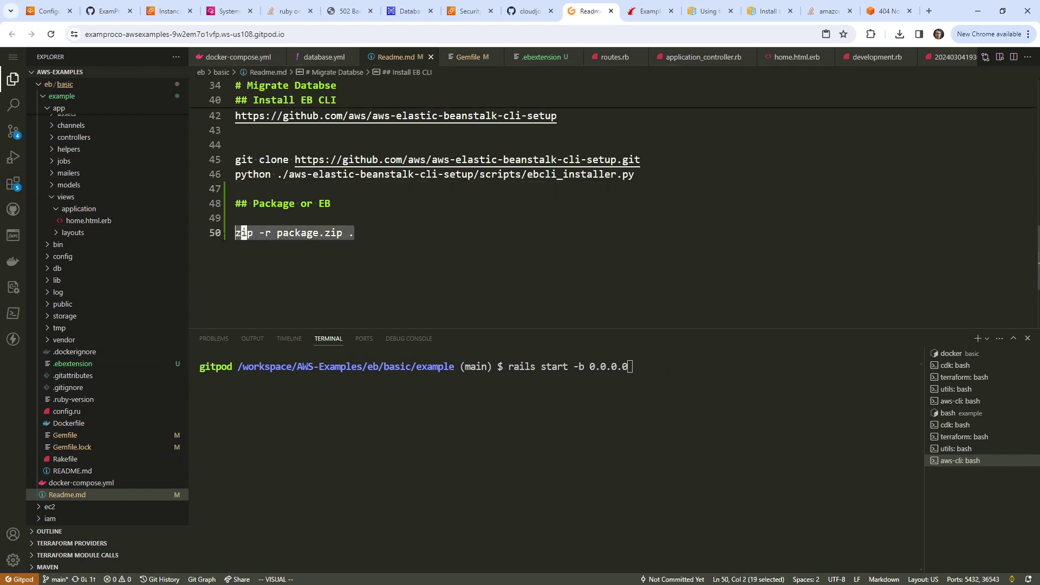
pyautogui.rightClick(254, 236)
pyautogui.click(329, 413)
pyautogui.click(605, 378)
pyautogui.press('BackSpace')
pyautogui.press('BackSpace')
pyautogui.press('BackSpace')
pyautogui.press('BackSpace')
pyautogui.press('BackSpace')
pyautogui.press('BackSpace')
pyautogui.press('BackSpace')
pyautogui.press('BackSpace')
pyautogui.press('BackSpace')
pyautogui.press('BackSpace')
pyautogui.press('BackSpace')
pyautogui.press('BackSpace')
pyautogui.press('BackSpace')
pyautogui.press('BackSpace')
pyautogui.press('BackSpace')
pyautogui.press('BackSpace')
pyautogui.press('BackSpace')
pyautogui.press('BackSpace')
pyautogui.press('BackSpace')
pyautogui.press('BackSpace')
pyautogui.press('BackSpace')
pyautogui.press('BackSpace')
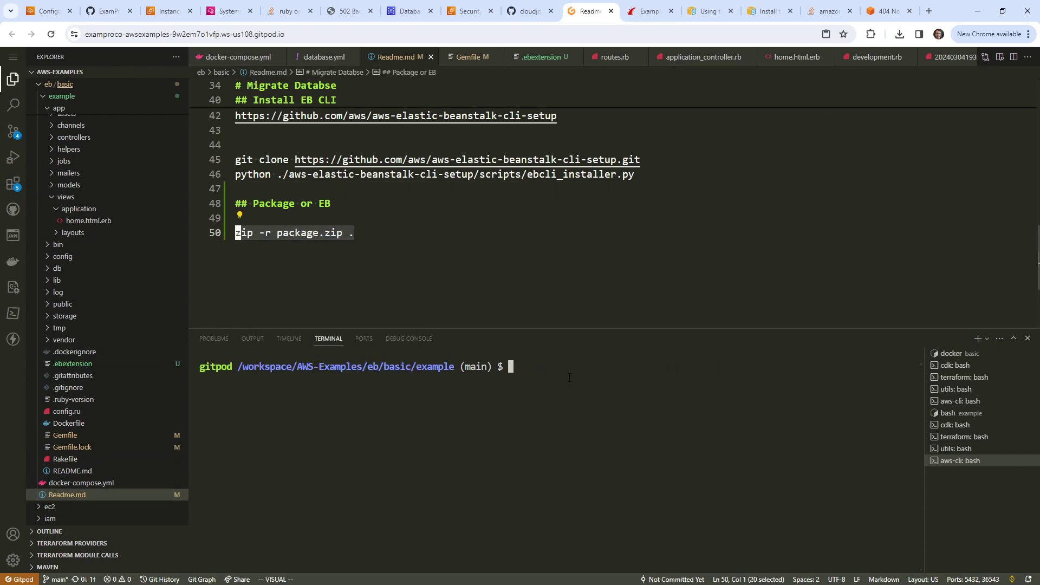
pyautogui.hotkey('ctrl', 'v')
pyautogui.press('Return')
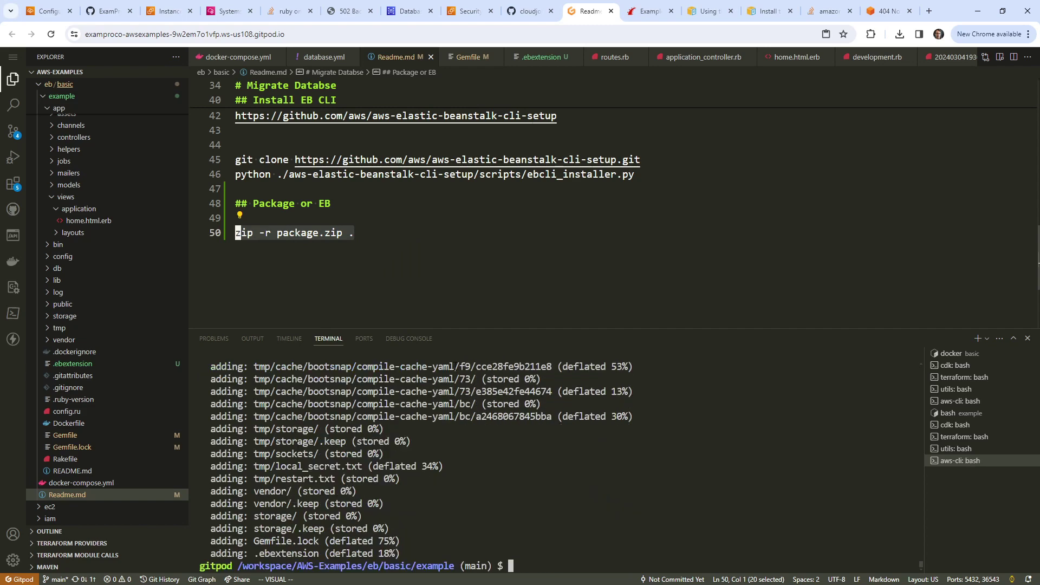
# Step: Download the new package.zip to the computer as package (3).zip
pyautogui.rightClick(104, 459)
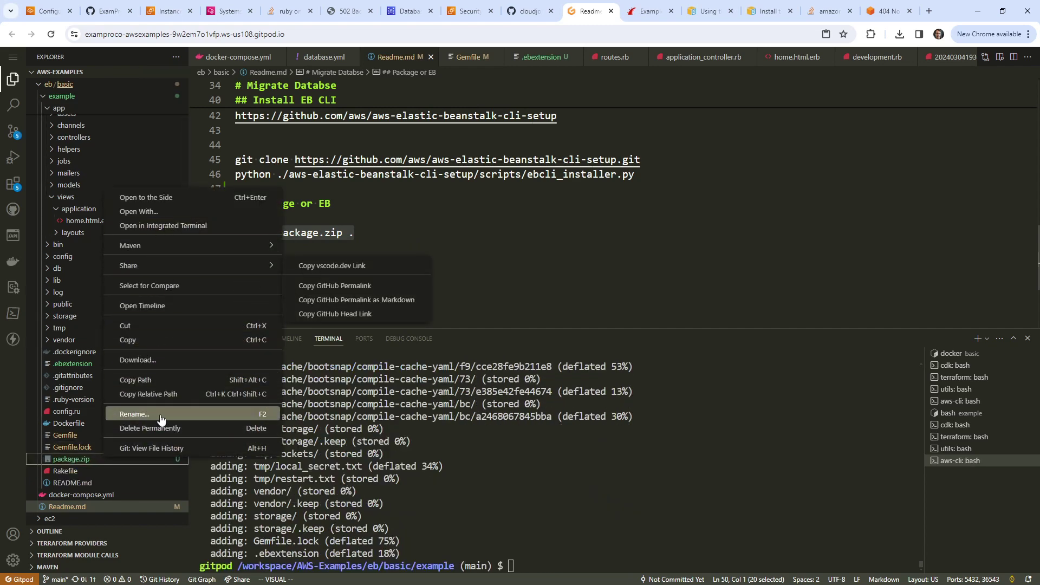
pyautogui.click(178, 360)
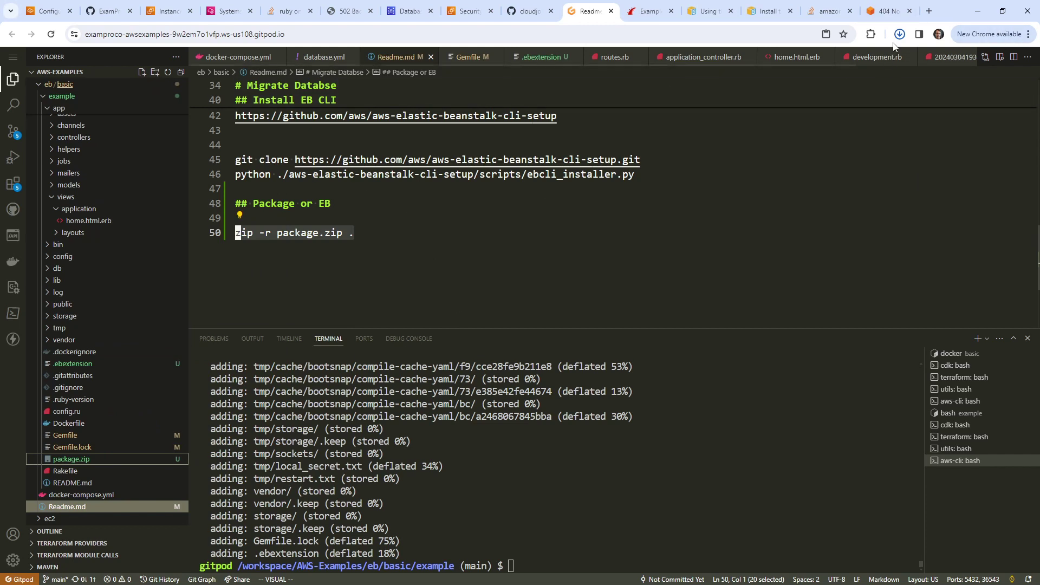
pyautogui.click(42, 12)
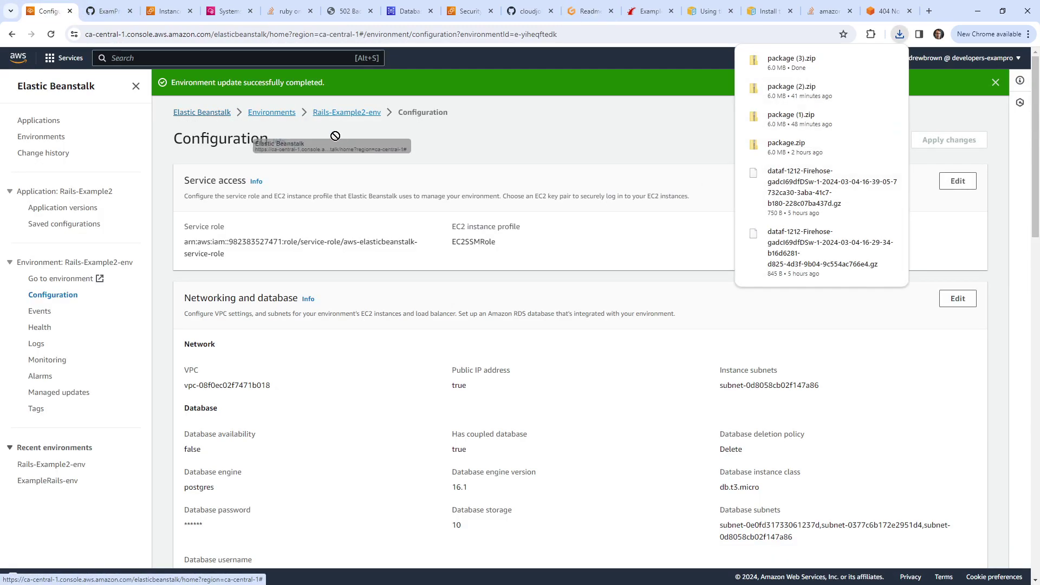
# Step: Upload and deploy package (3).zip to Rails-Example2-env, then refresh the environment overview
pyautogui.click(347, 112)
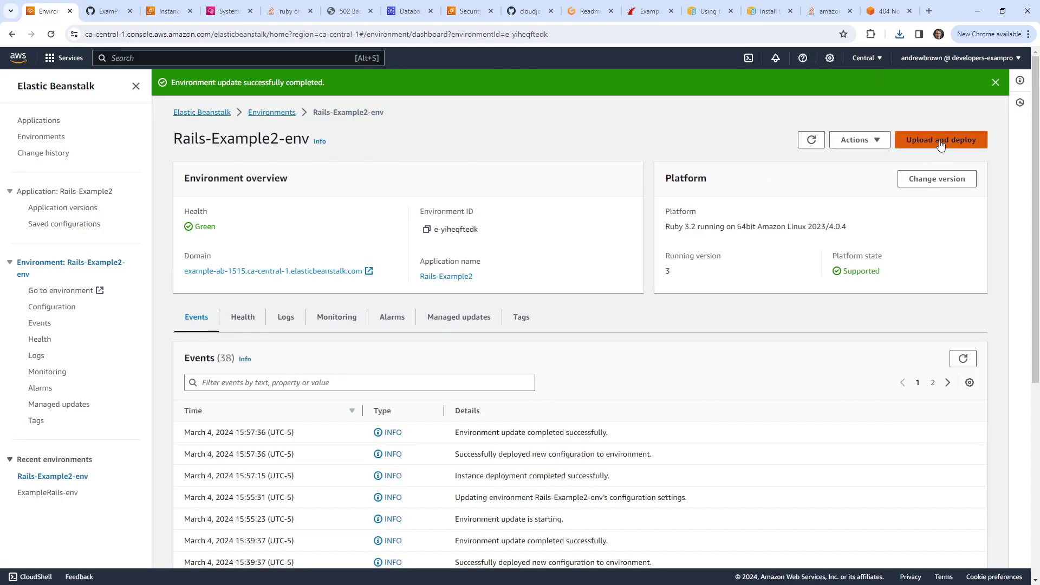
pyautogui.click(945, 140)
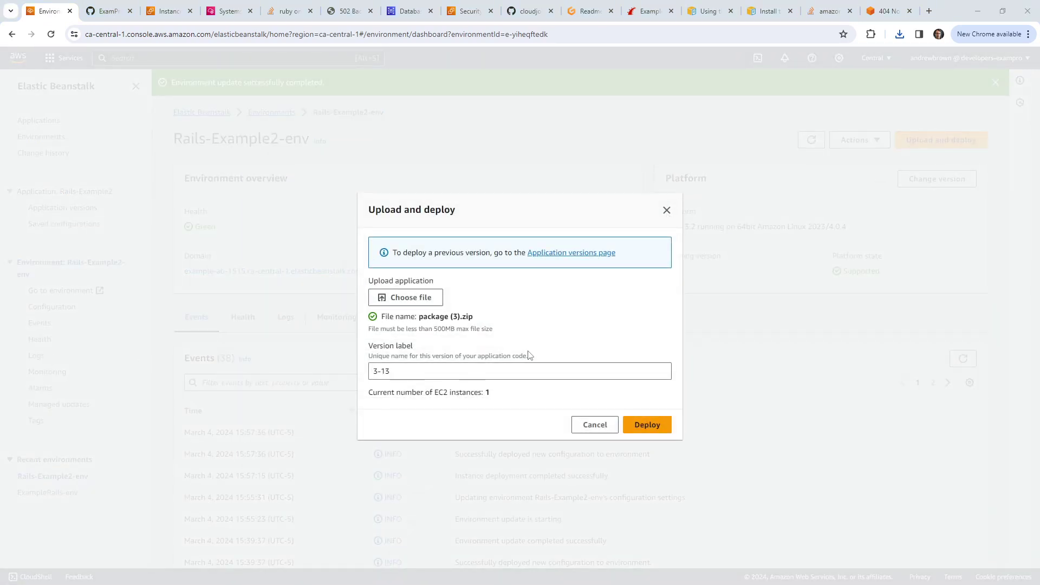
pyautogui.click(459, 370)
pyautogui.click(654, 429)
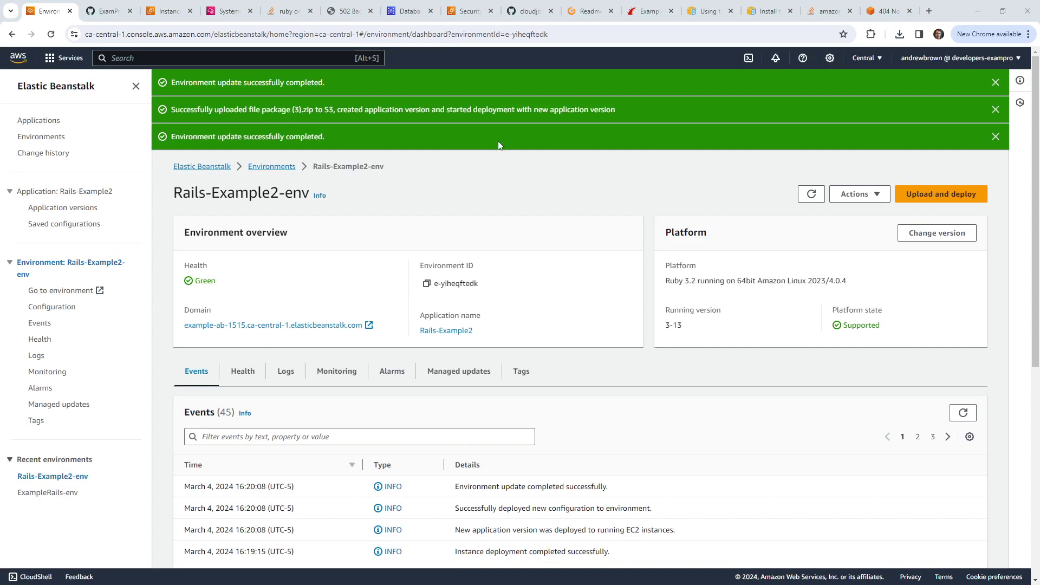
pyautogui.click(996, 83)
pyautogui.click(996, 84)
pyautogui.click(996, 83)
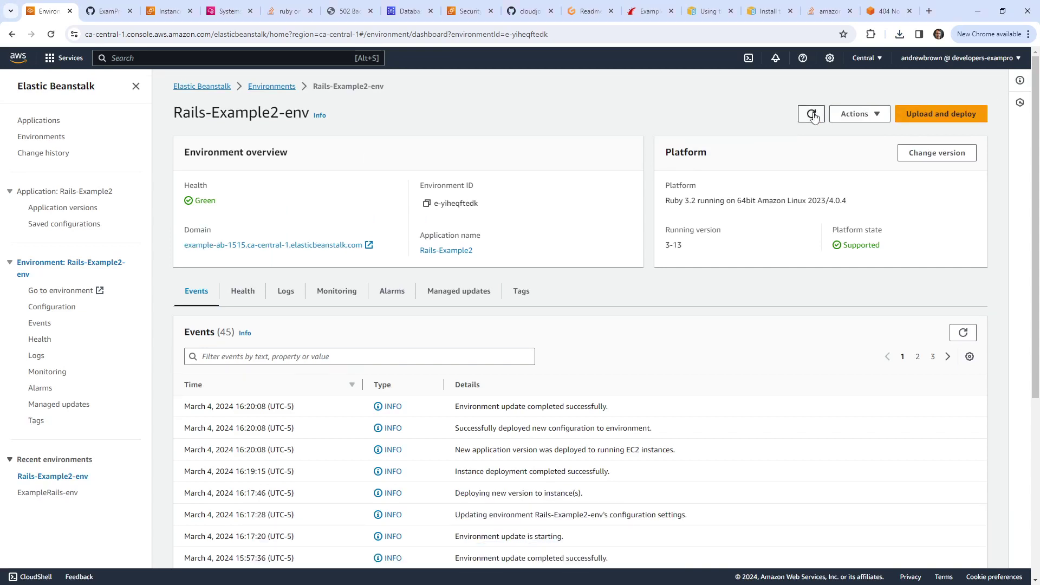
pyautogui.click(811, 113)
# Step: Close the old Session Manager tab and open Connect for the Rails-Example2-env EC2 instance
pyautogui.click(231, 12)
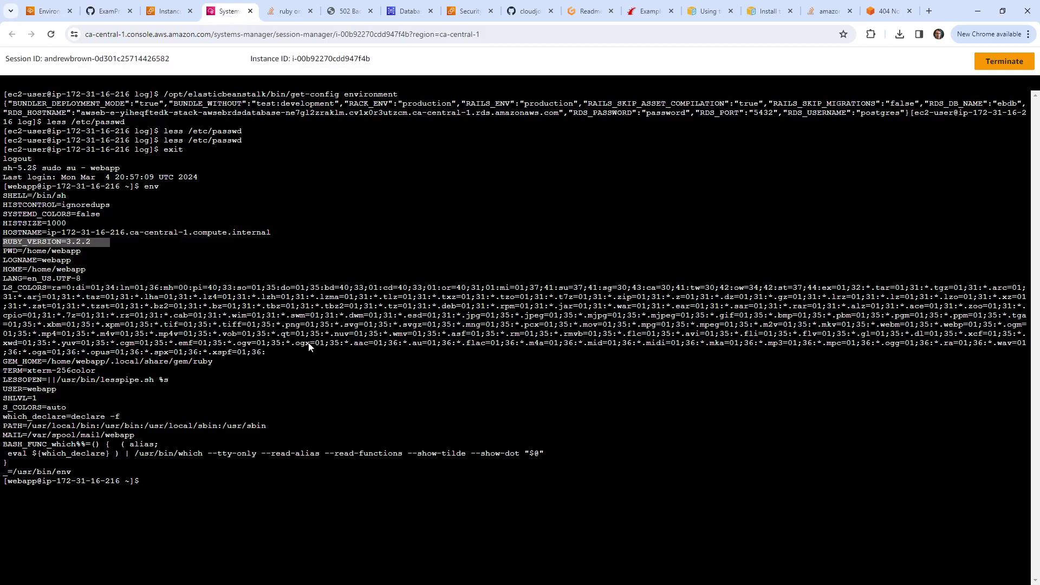
pyautogui.click(250, 10)
pyautogui.click(175, 13)
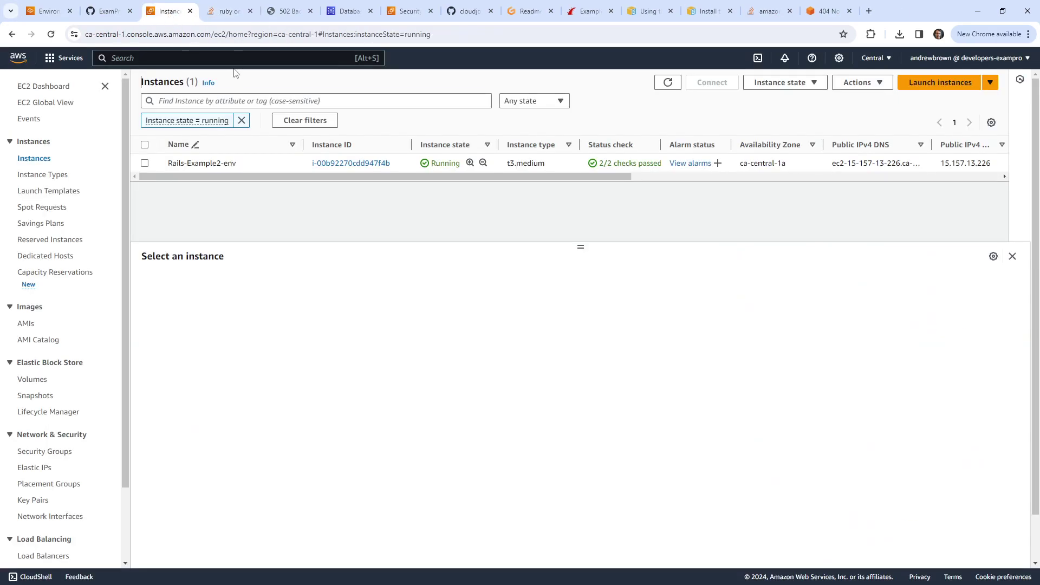
pyautogui.click(678, 85)
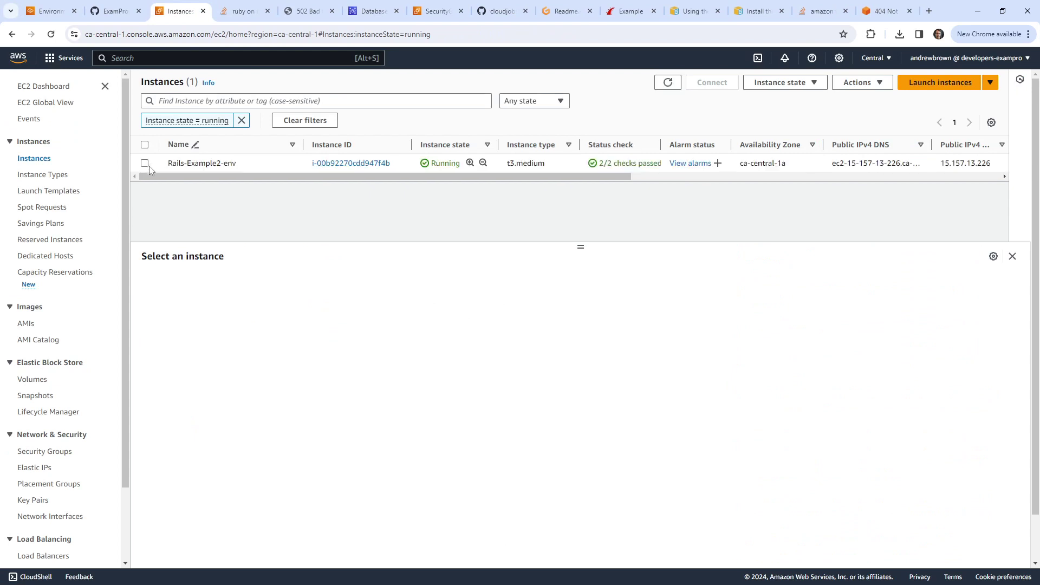
pyautogui.click(149, 164)
pyautogui.click(711, 82)
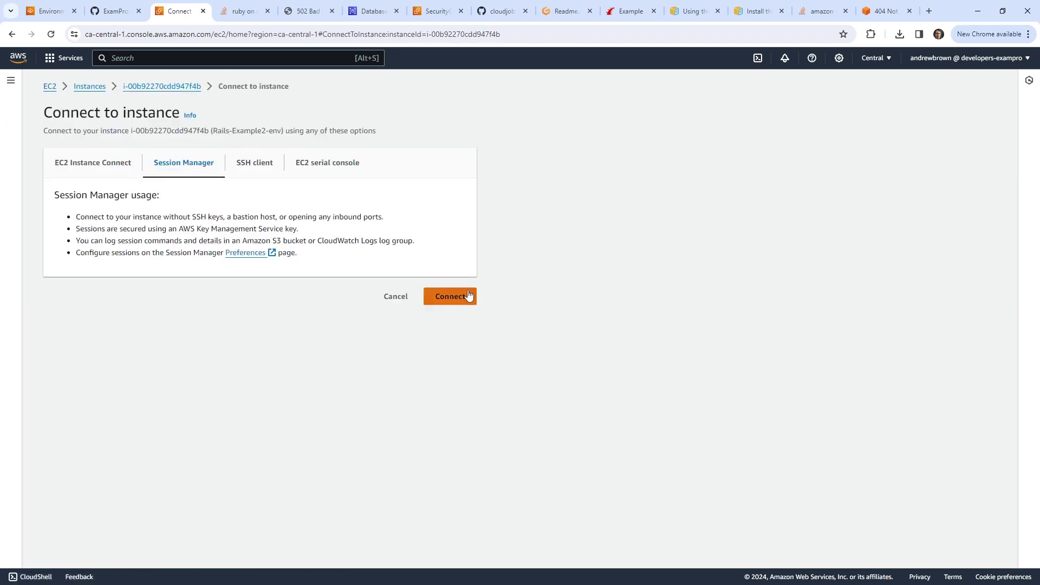
# Step: Start a Session Manager session, switch to ec2-user with 'sudo su - ec2-user', and run 'env'
pyautogui.click(465, 295)
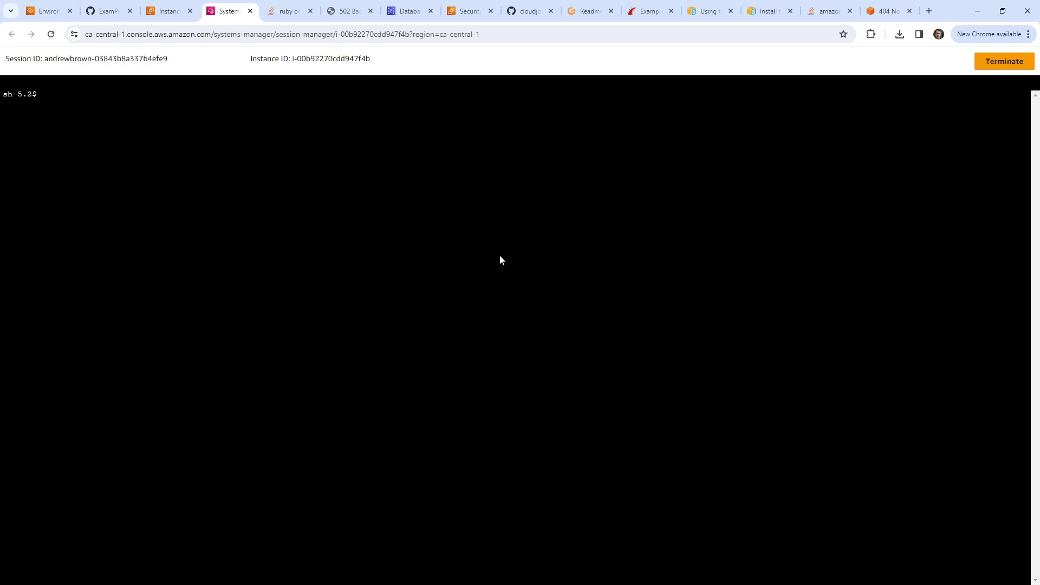
pyautogui.write('sud o')
pyautogui.press('BackSpace')
pyautogui.press('BackSpace')
pyautogui.write('o su - ec2-user')
pyautogui.press('Return')
pyautogui.write('en')
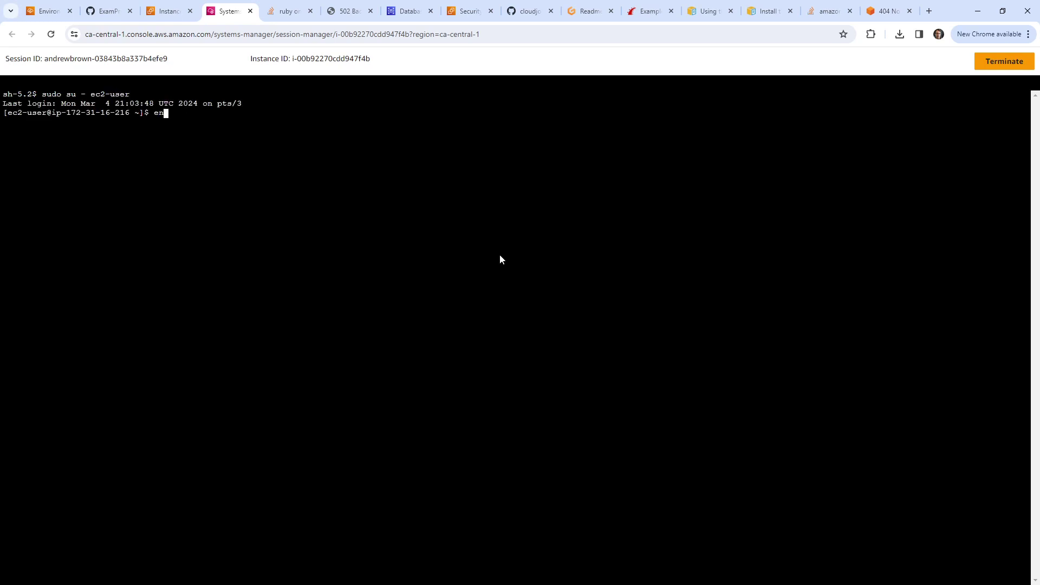
pyautogui.write('v')
pyautogui.press('Return')
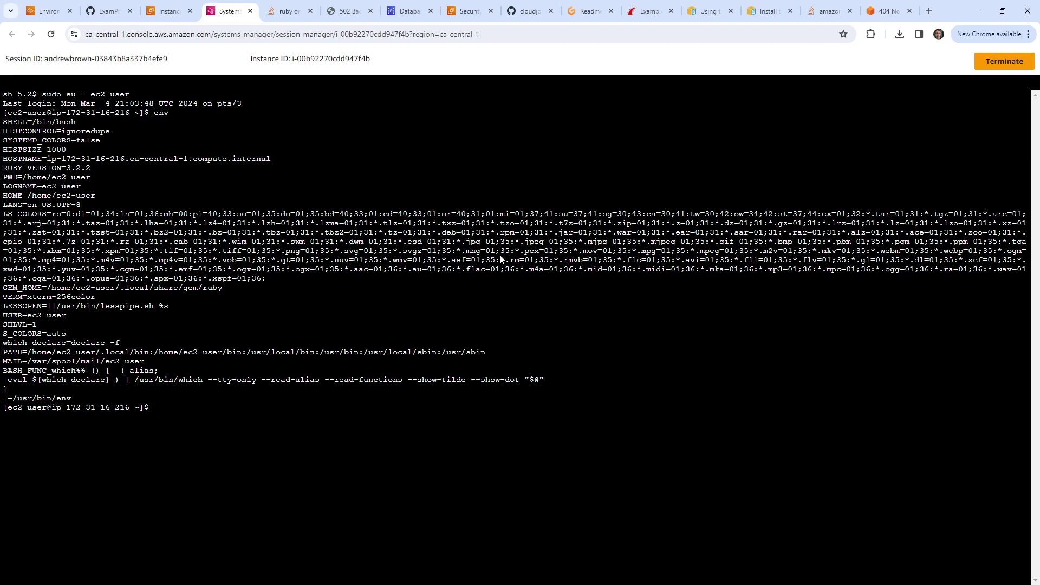
# Step: Open Rails-Example2-env's domain link in a new tab, which refuses the connection
pyautogui.click(168, 11)
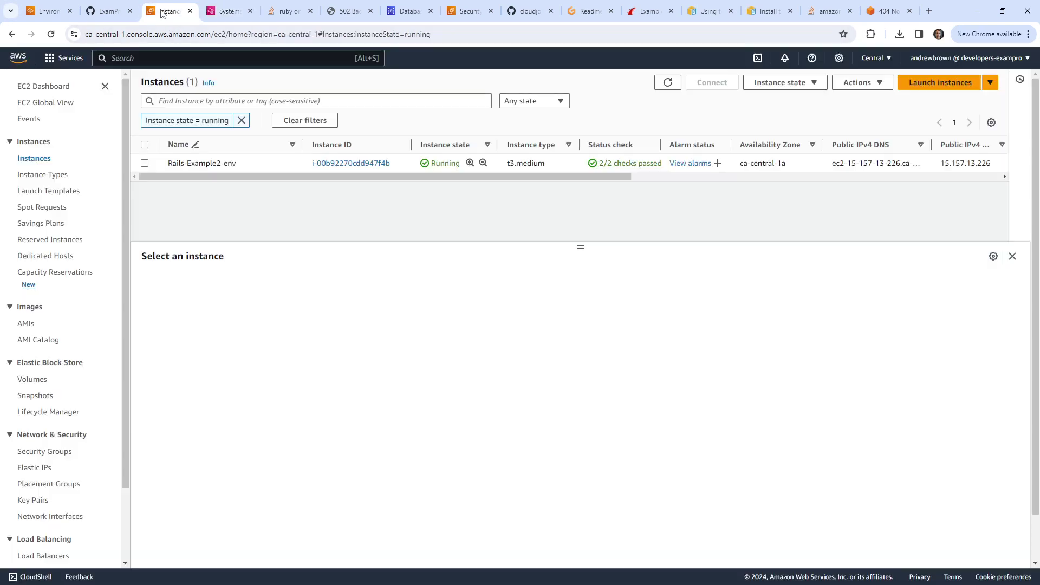
pyautogui.click(107, 11)
pyautogui.click(48, 11)
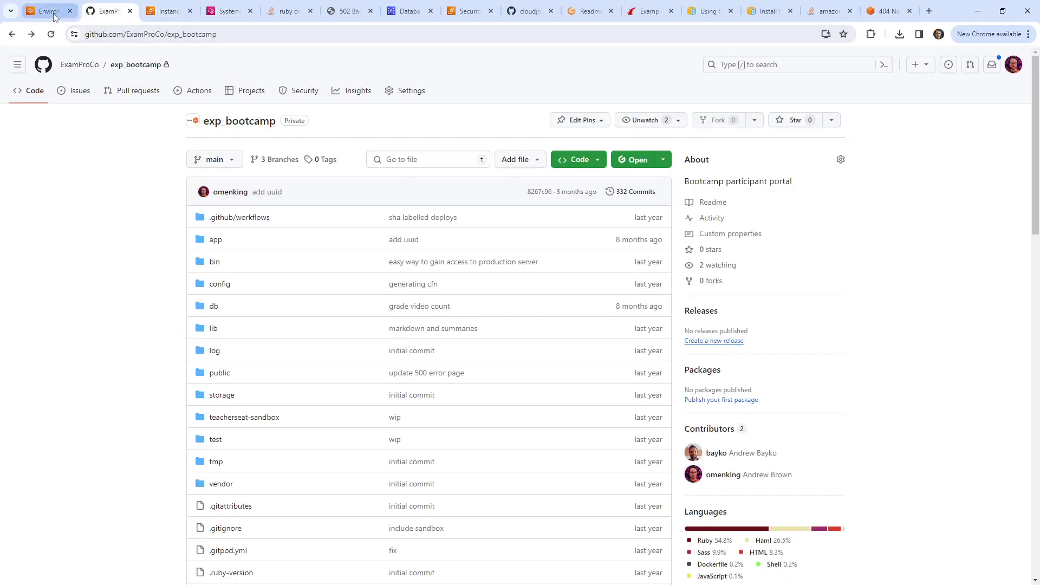
pyautogui.click(307, 245)
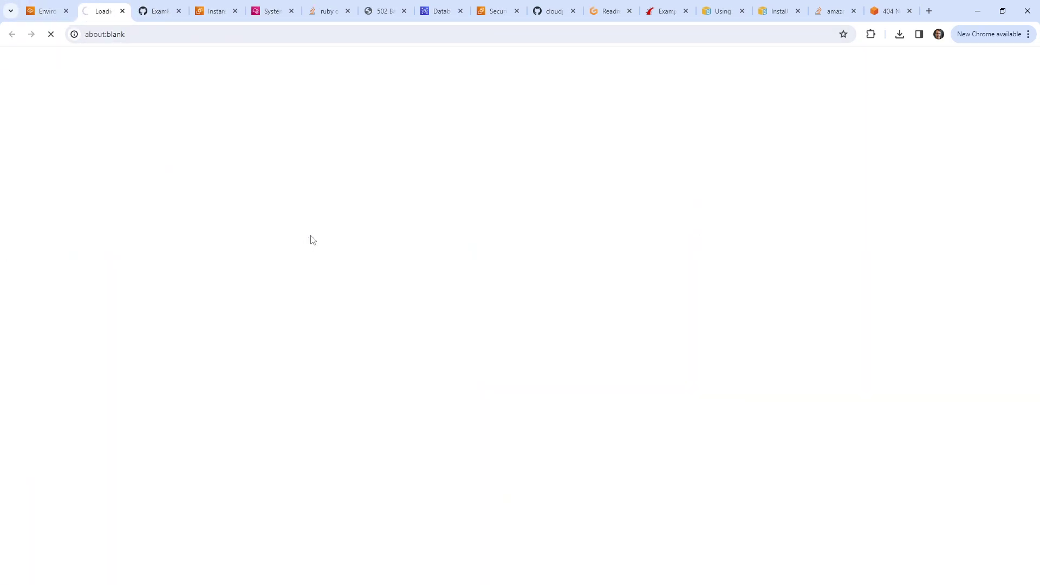
pyautogui.click(160, 21)
pyautogui.click(216, 11)
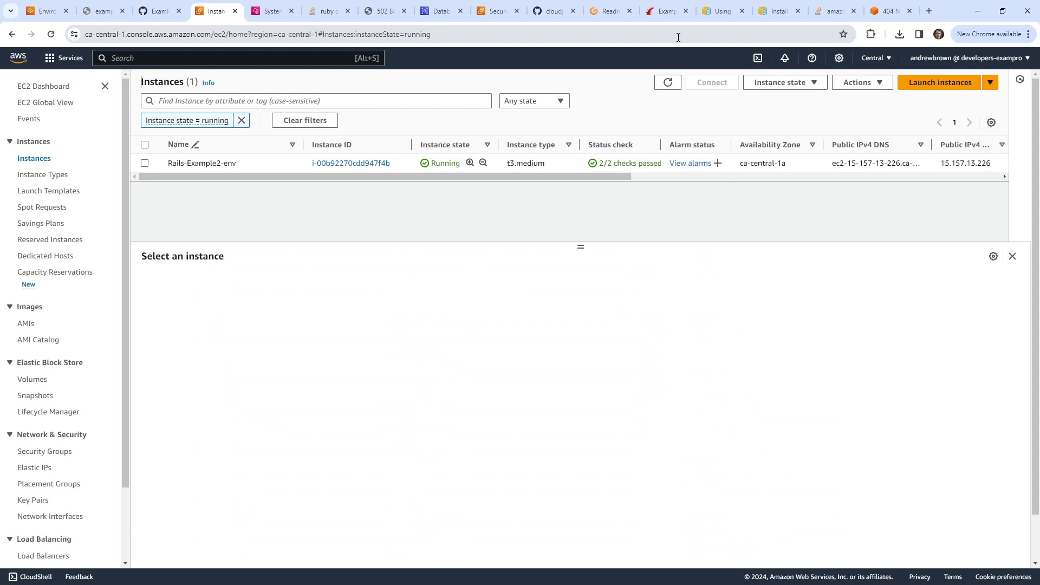
pyautogui.click(889, 12)
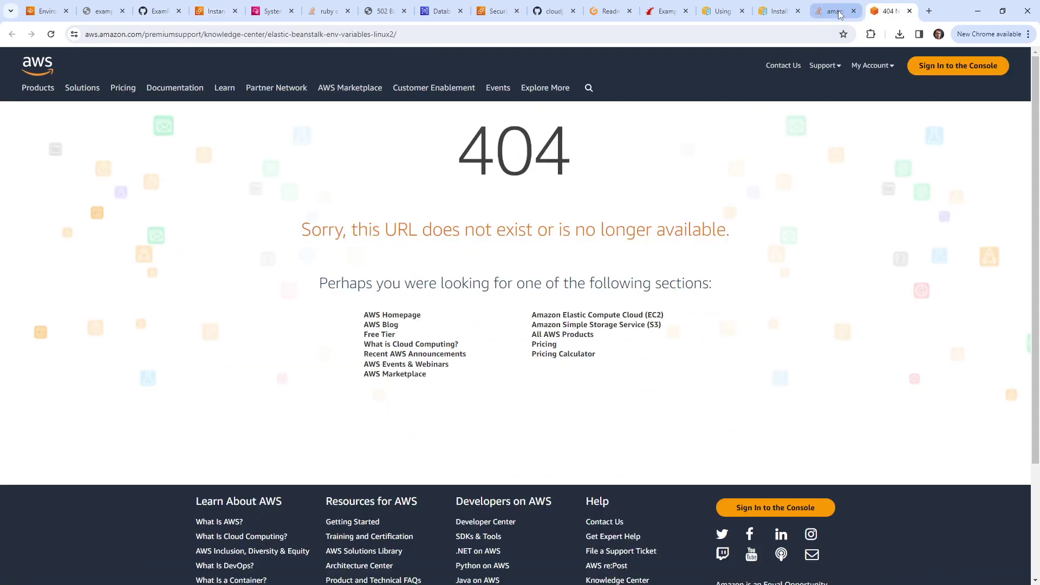
# Step: Read the Stack Overflow setvars .ebextension answer and comments about redeploying and reconnecting
pyautogui.click(824, 21)
pyautogui.click(444, 343)
pyautogui.scroll(-3, 444, 343)
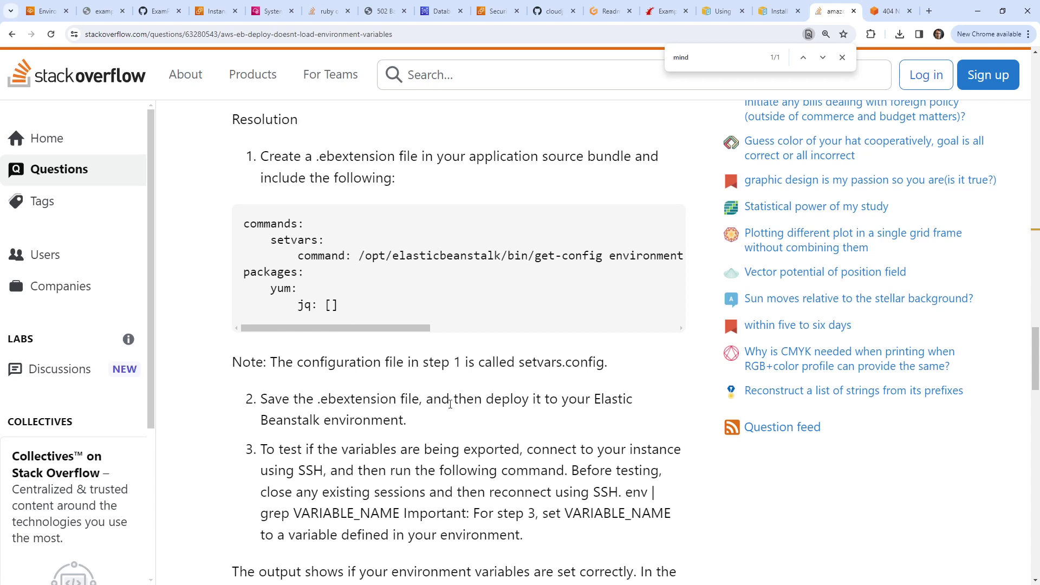
pyautogui.moveTo(461, 402); pyautogui.dragTo(600, 402)
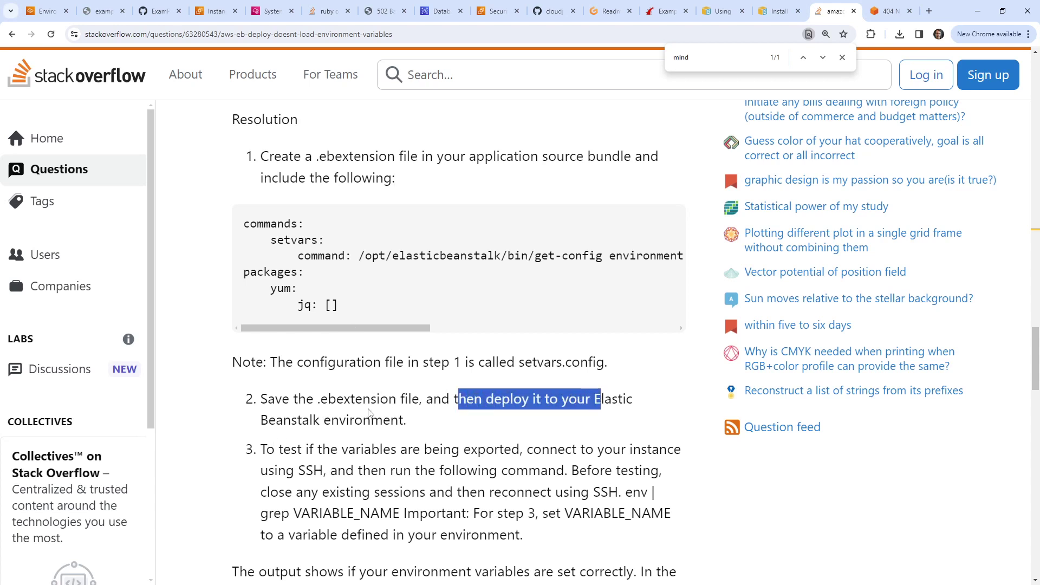
pyautogui.scroll(-2, 368, 413)
pyautogui.moveTo(303, 340); pyautogui.dragTo(592, 362)
pyautogui.moveTo(272, 385); pyautogui.dragTo(608, 384)
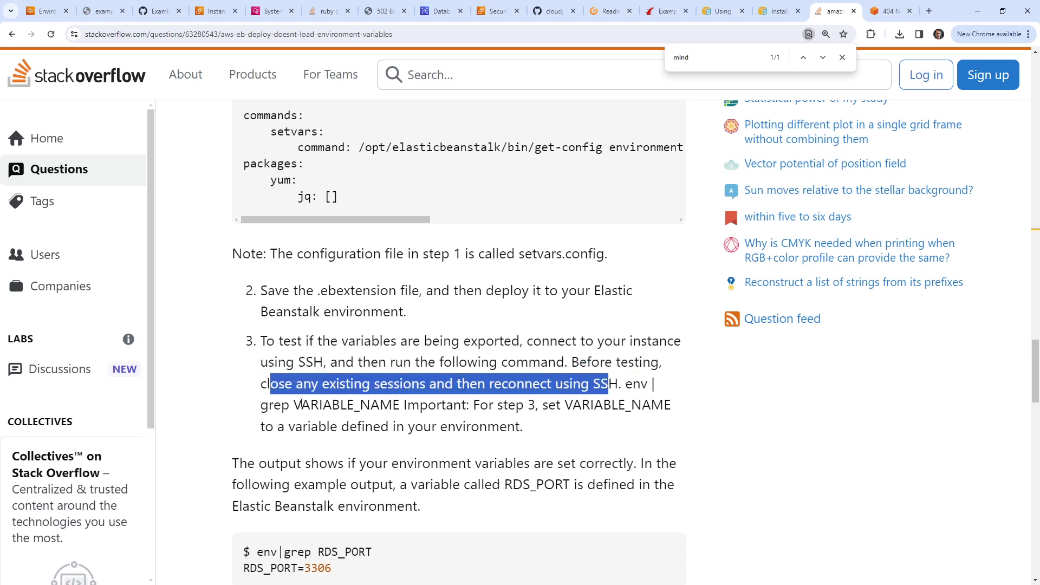
pyautogui.scroll(-3, 272, 362)
pyautogui.scroll(-9, 272, 362)
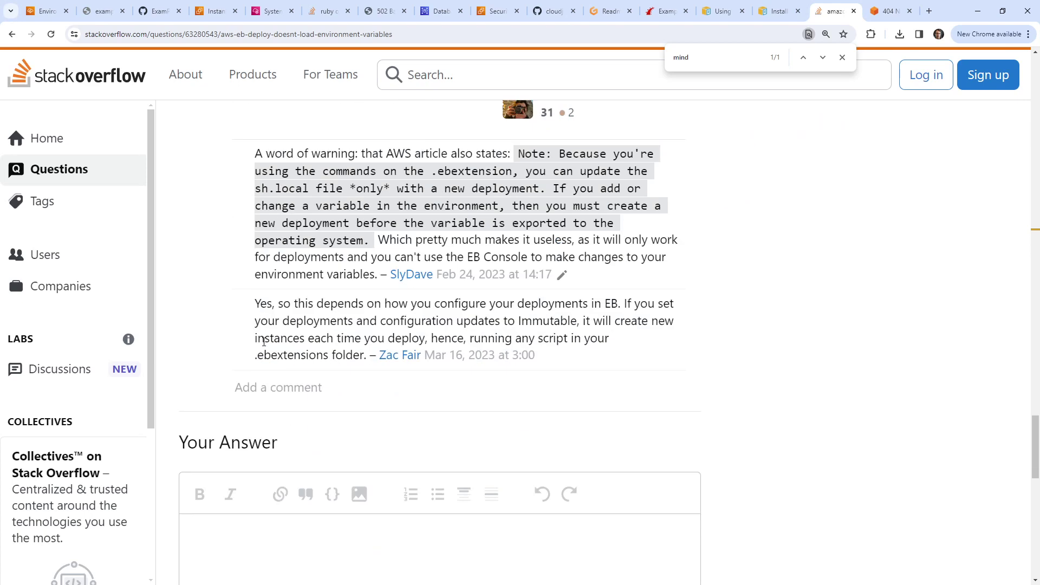
pyautogui.scroll(3, 264, 341)
pyautogui.moveTo(275, 316); pyautogui.dragTo(494, 381)
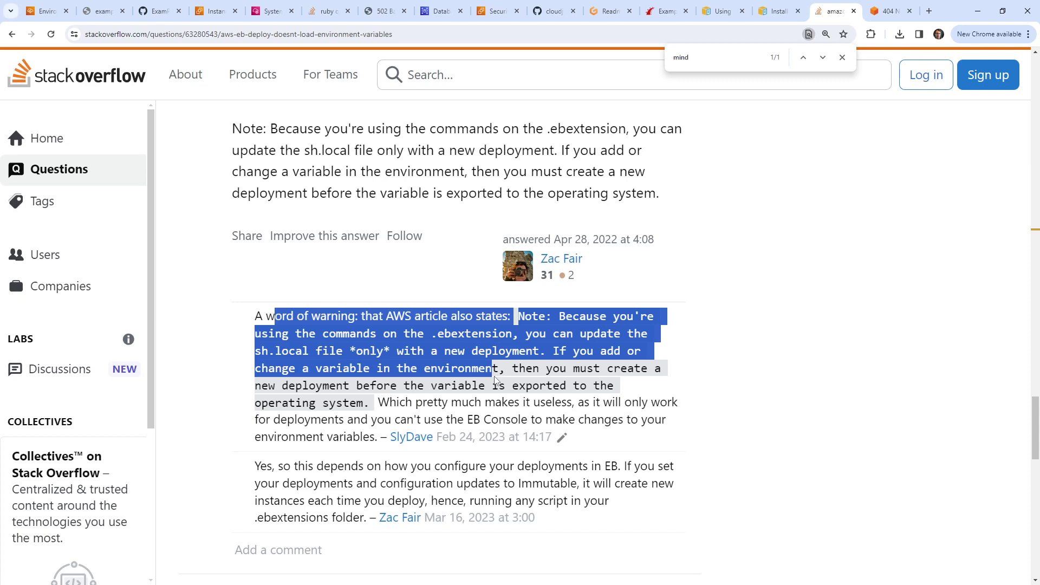
pyautogui.click(101, 12)
pyautogui.click(59, 17)
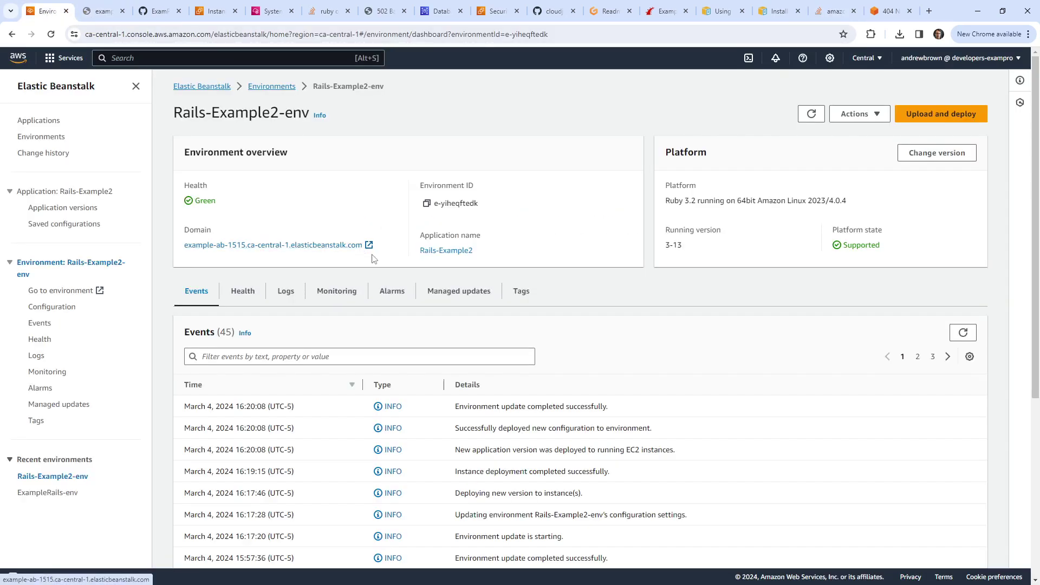
# Step: Close the Session Manager tab and return to the Rails-Example2-env dashboard
pyautogui.scroll(-1, 506, 172)
pyautogui.scroll(1, 506, 172)
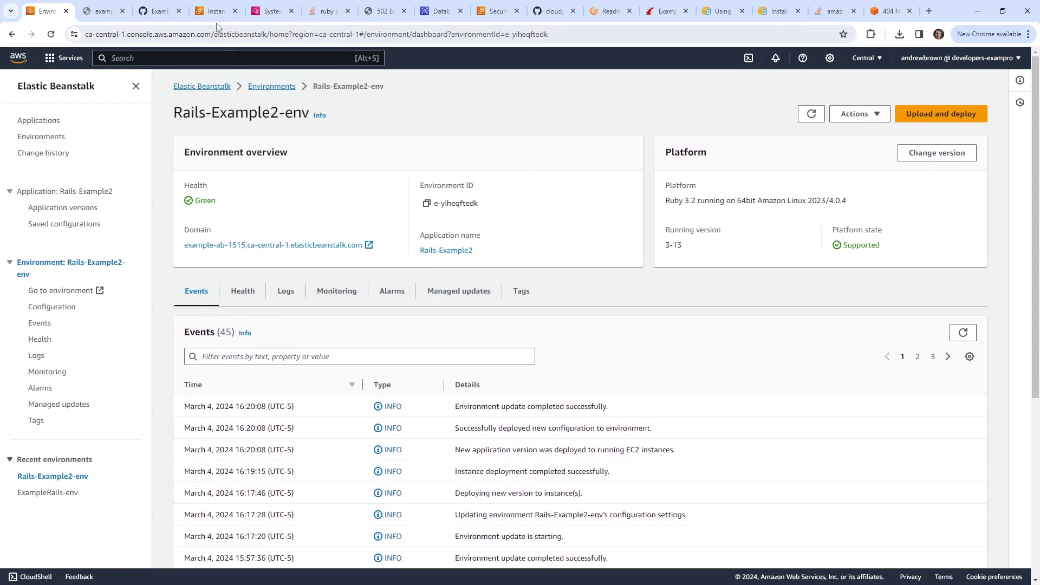
pyautogui.click(216, 12)
pyautogui.click(274, 12)
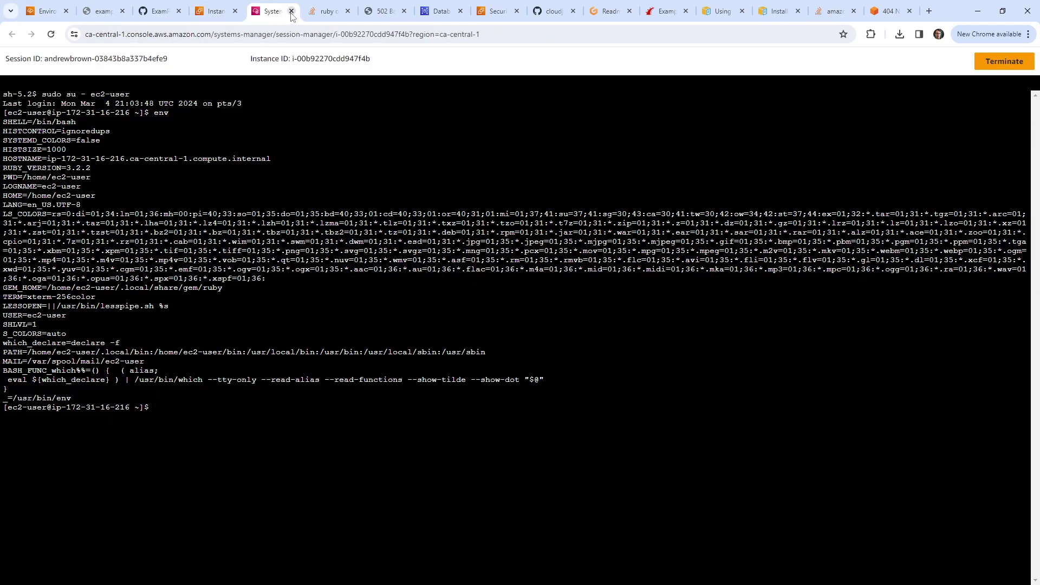
pyautogui.click(290, 12)
pyautogui.click(215, 12)
pyautogui.click(47, 12)
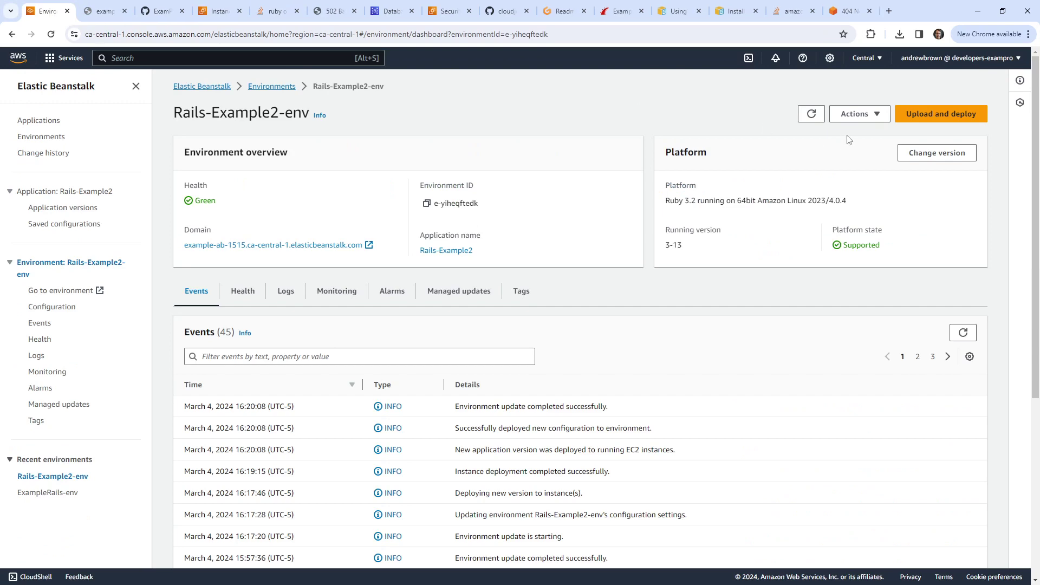
# Step: Cancel a Restart app server(s) attempt, then rebuild the Rails-Example2-env environment
pyautogui.click(857, 114)
pyautogui.click(921, 218)
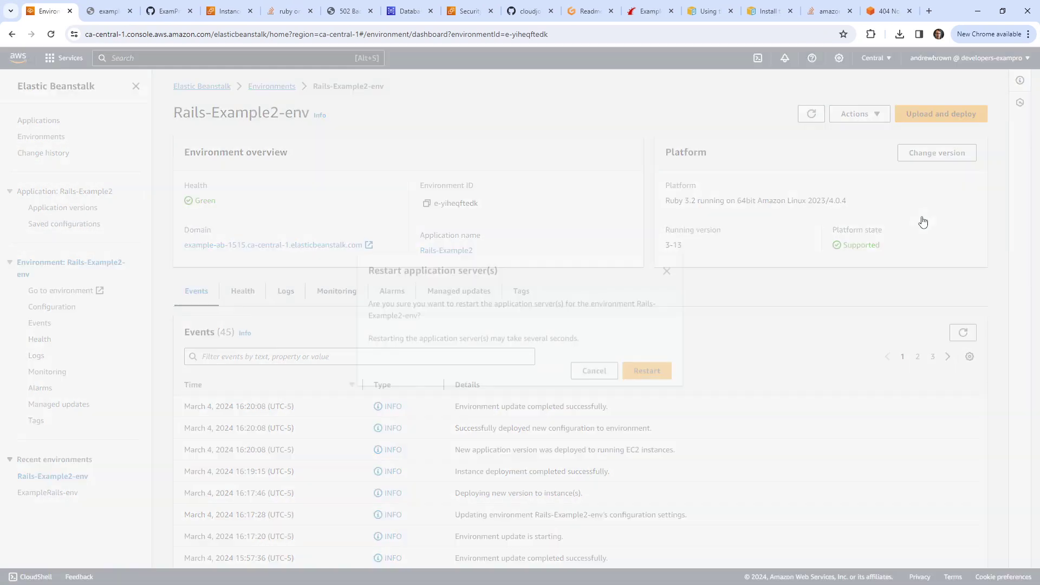
pyautogui.click(666, 267)
pyautogui.click(856, 114)
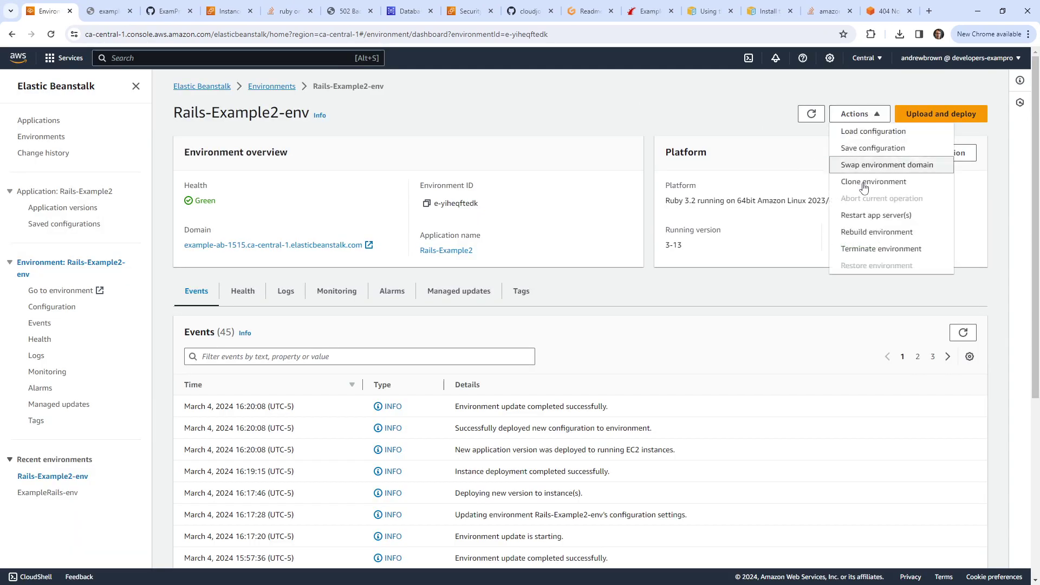
pyautogui.click(911, 233)
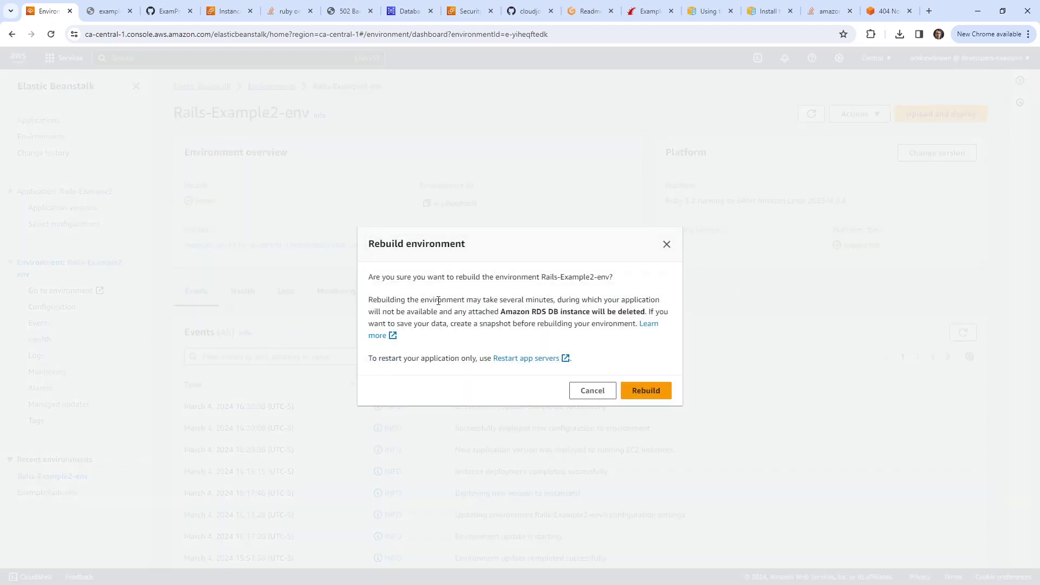
pyautogui.click(635, 386)
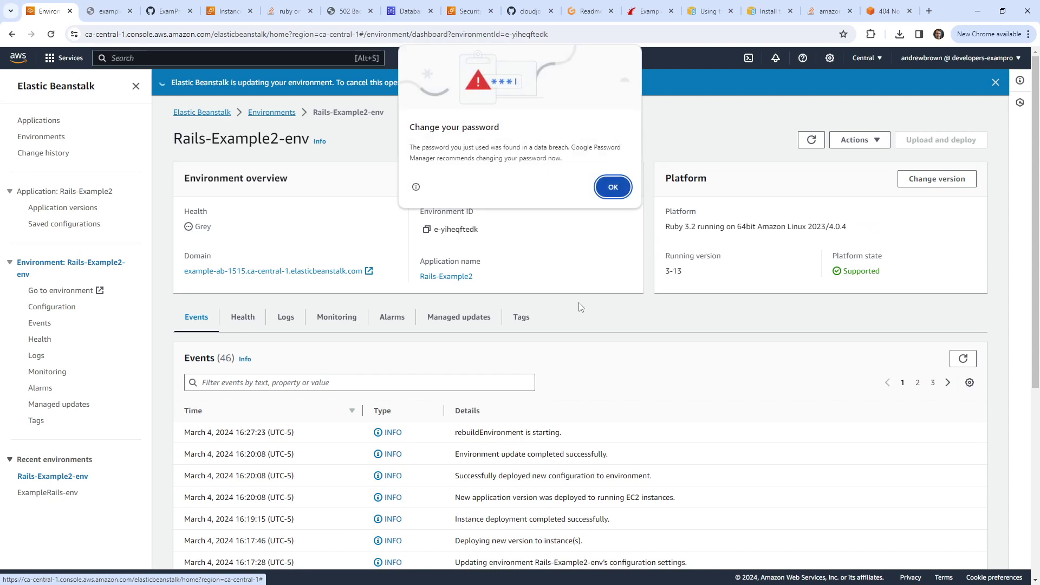
pyautogui.click(628, 212)
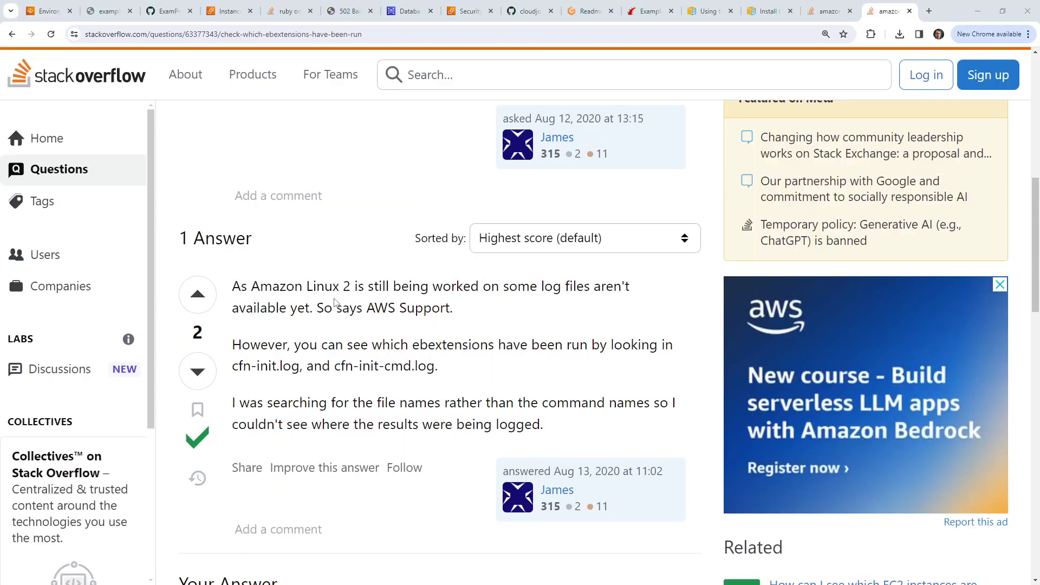
# Step: Read the Stack Overflow answer saying ebextension runs are logged in cfn-init.log and cfn-init-cmd.log
pyautogui.moveTo(325, 297); pyautogui.dragTo(469, 382)
pyautogui.click(454, 379)
pyautogui.moveTo(232, 366); pyautogui.dragTo(439, 366)
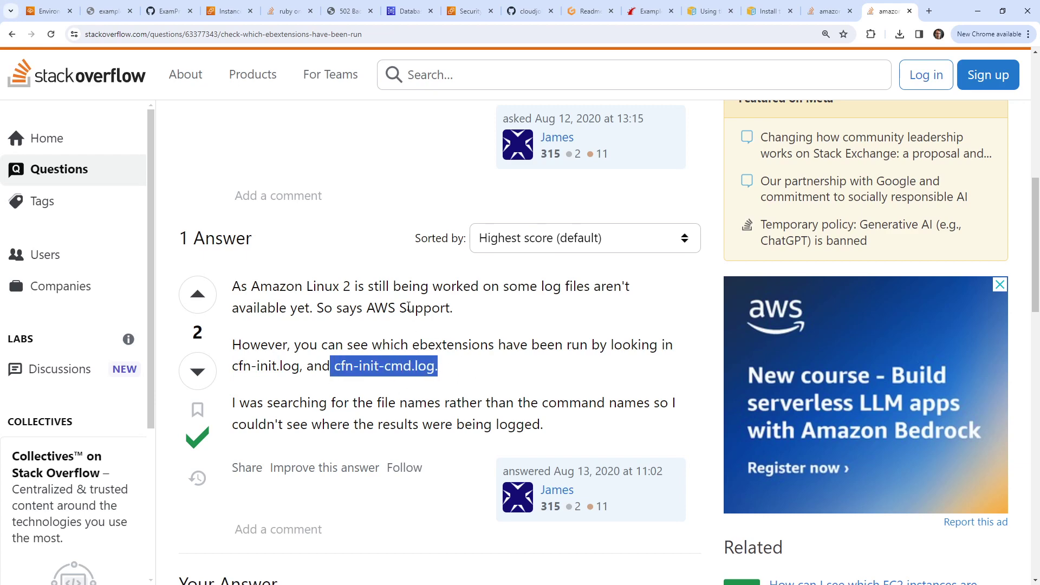
pyautogui.scroll(-3, 395, 275)
pyautogui.scroll(4, 391, 303)
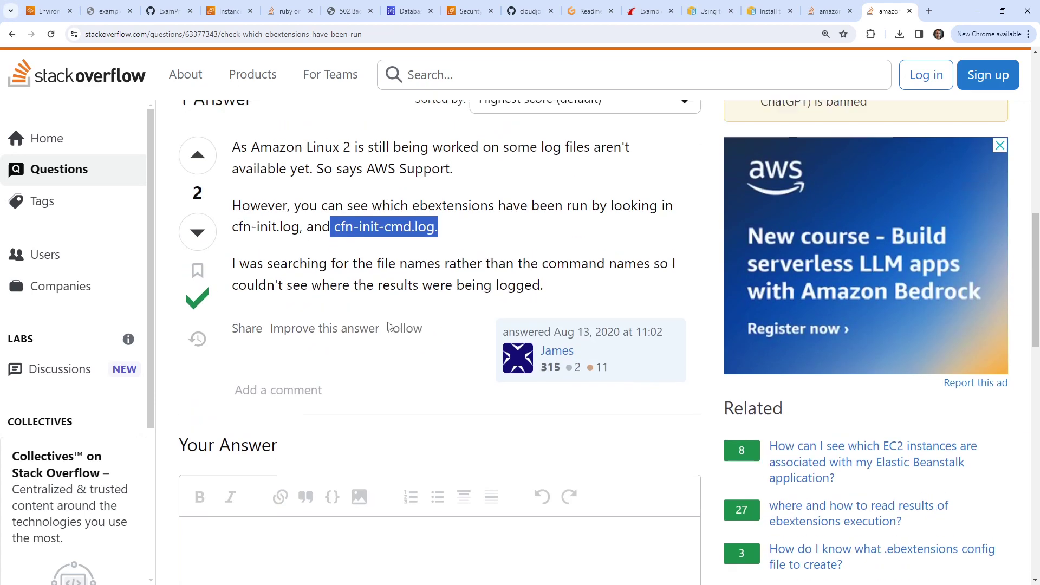
pyautogui.scroll(-1, 389, 326)
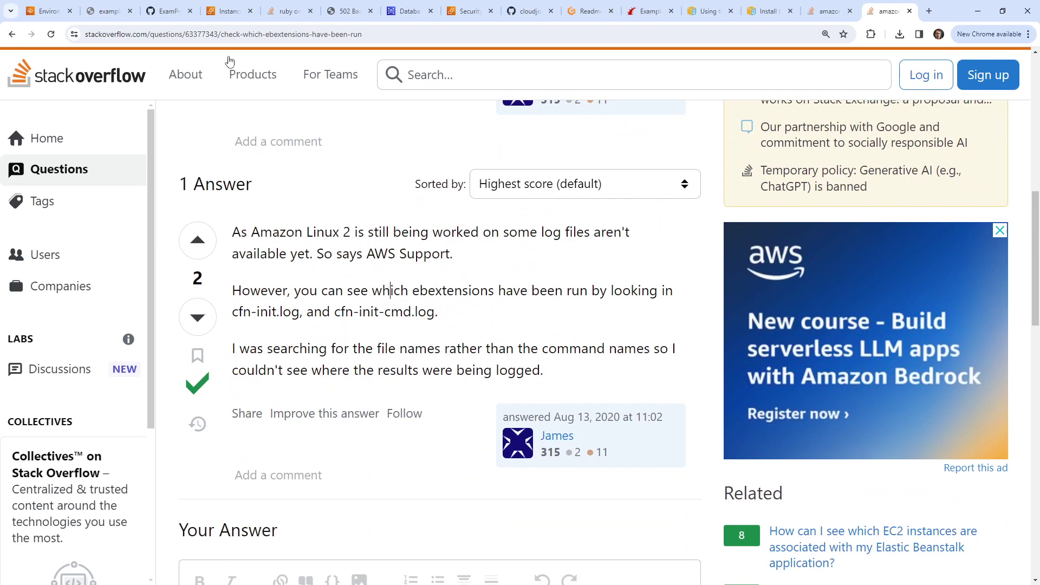
pyautogui.click(169, 12)
pyautogui.click(227, 16)
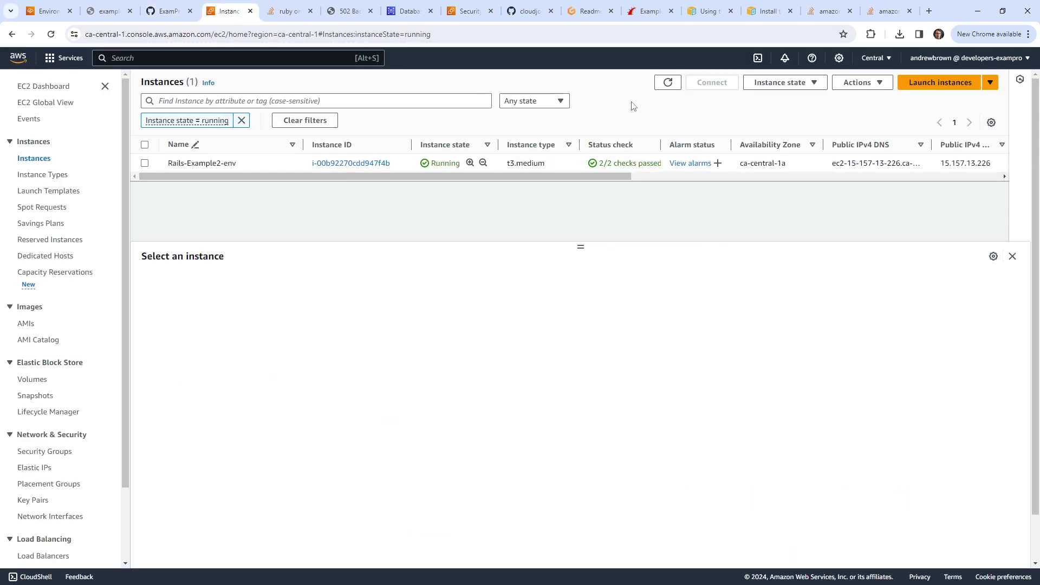
# Step: Refresh EC2 instances and Beanstalk events to follow the rebuild creating EIP 3.98.132.10 and a new RDS database
pyautogui.click(670, 83)
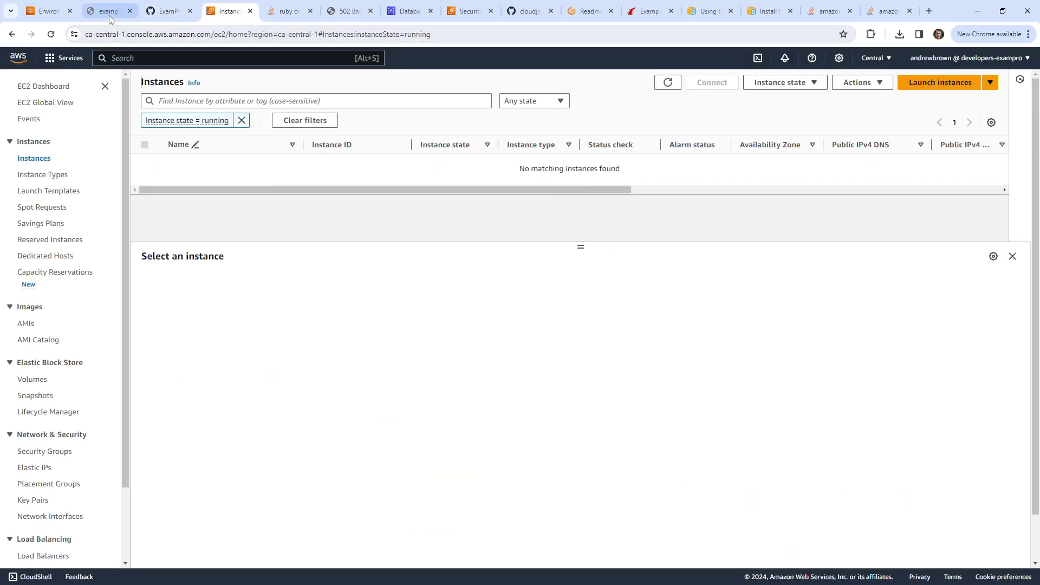
pyautogui.click(108, 15)
pyautogui.click(48, 11)
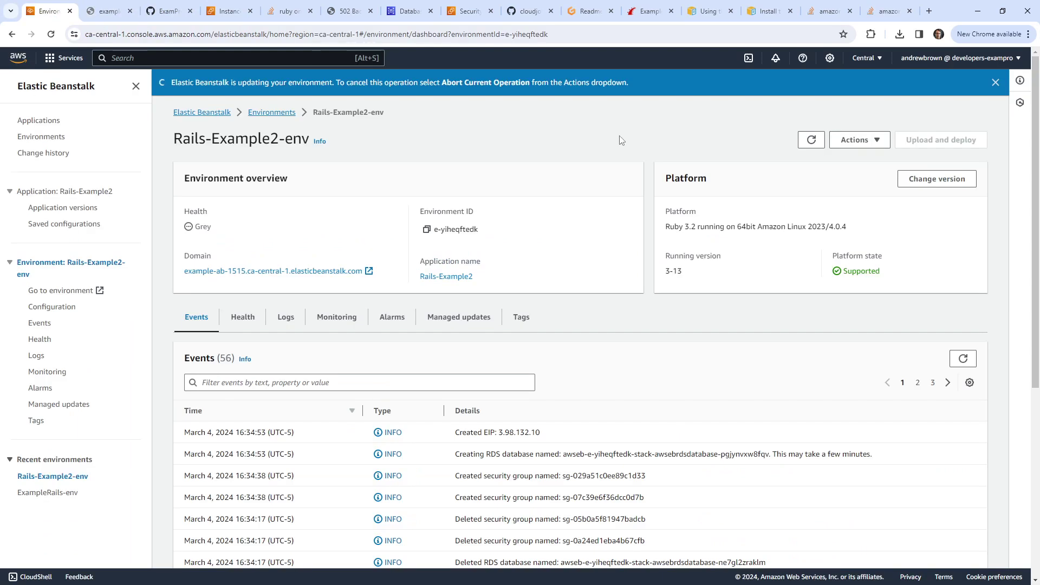
pyautogui.click(811, 140)
pyautogui.click(856, 139)
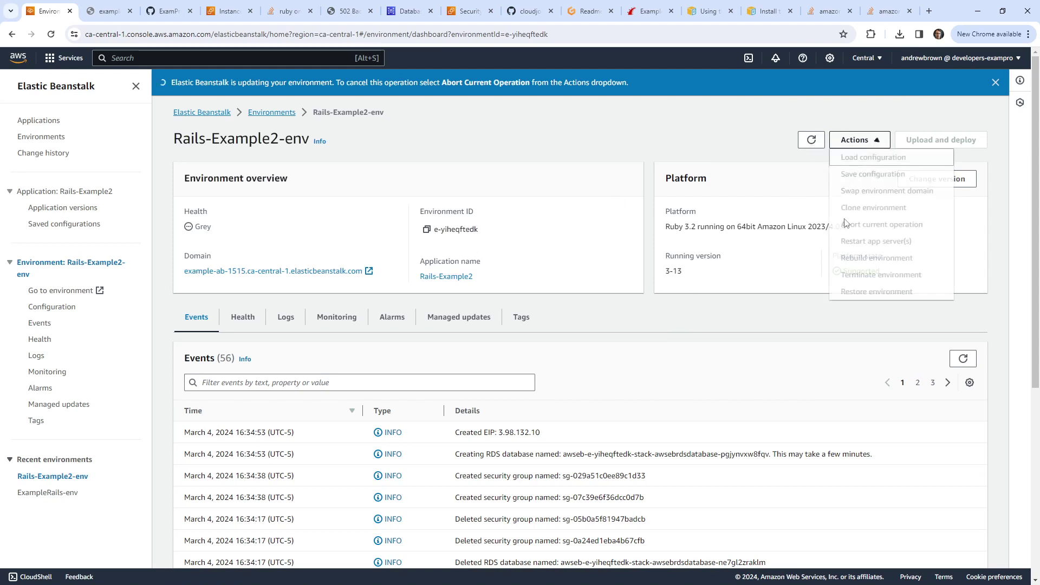
pyautogui.click(810, 139)
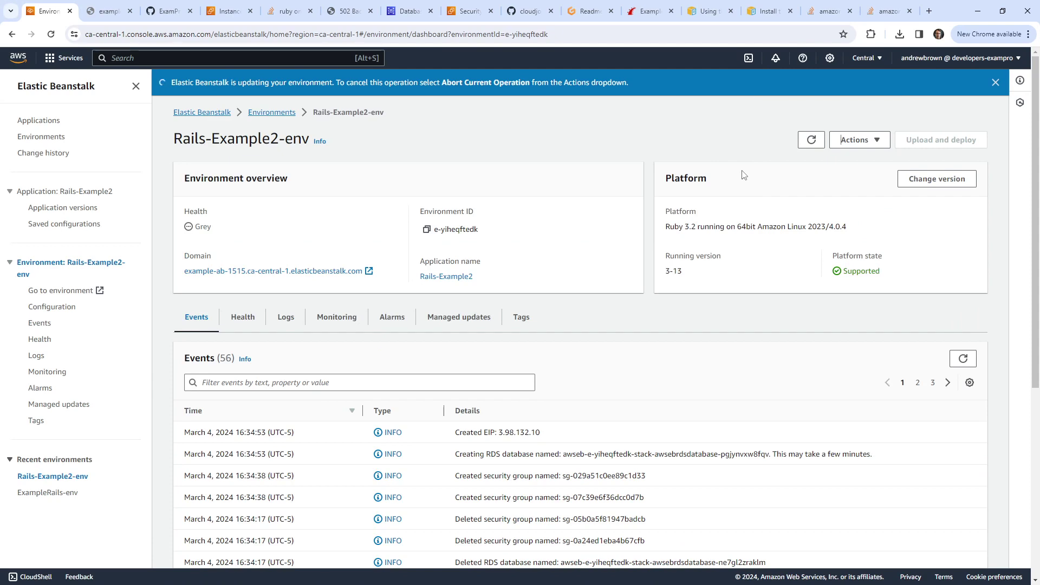
pyautogui.scroll(-3, 767, 431)
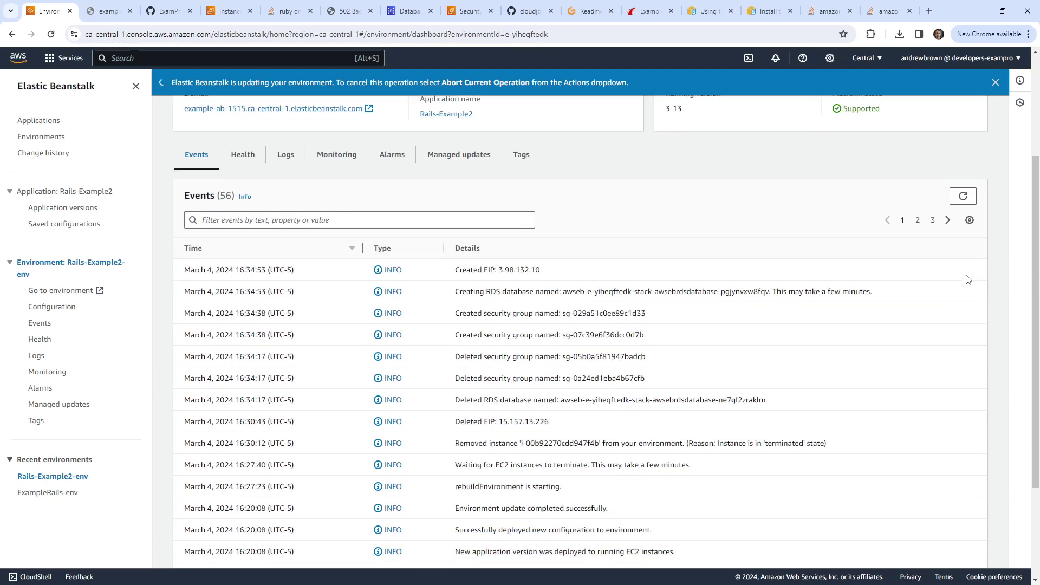
pyautogui.scroll(3, 953, 217)
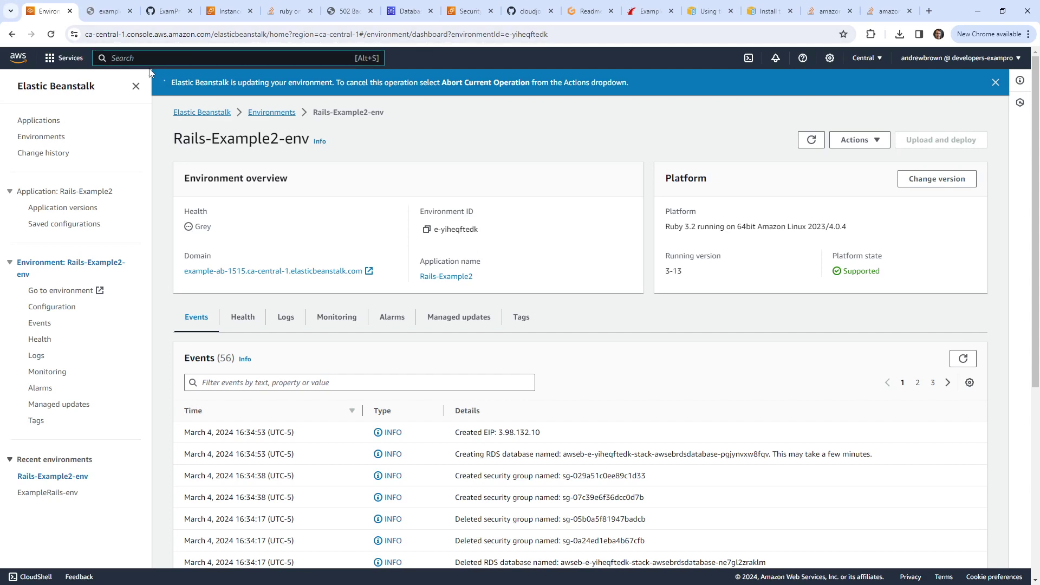
# Step: Open CloudFormation via a 'cfn' search and view the awseb-e-yiheqftedk-stack template
pyautogui.hotkey('alt', 's')
pyautogui.write('cfn')
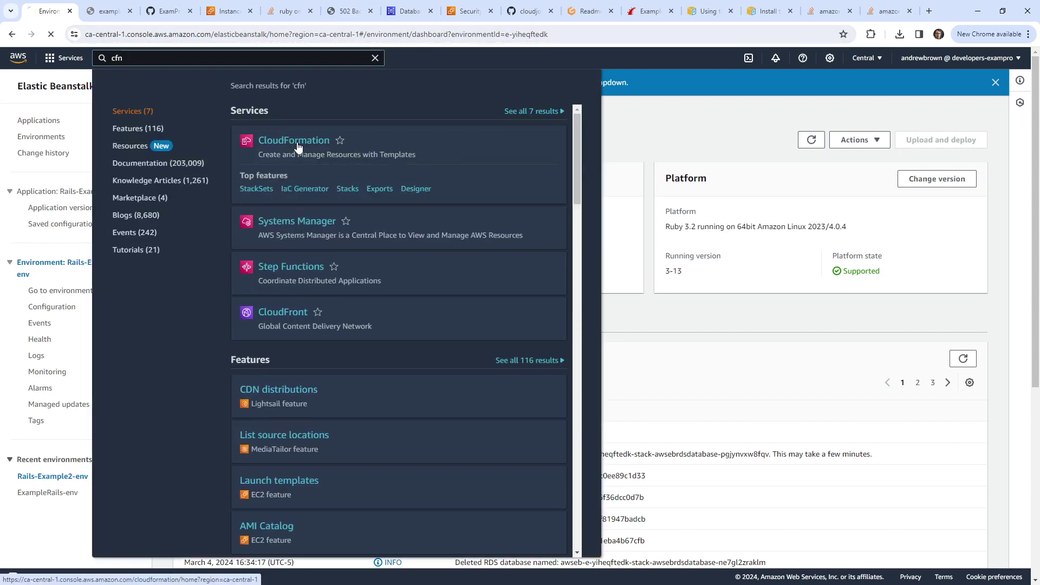
pyautogui.click(298, 147)
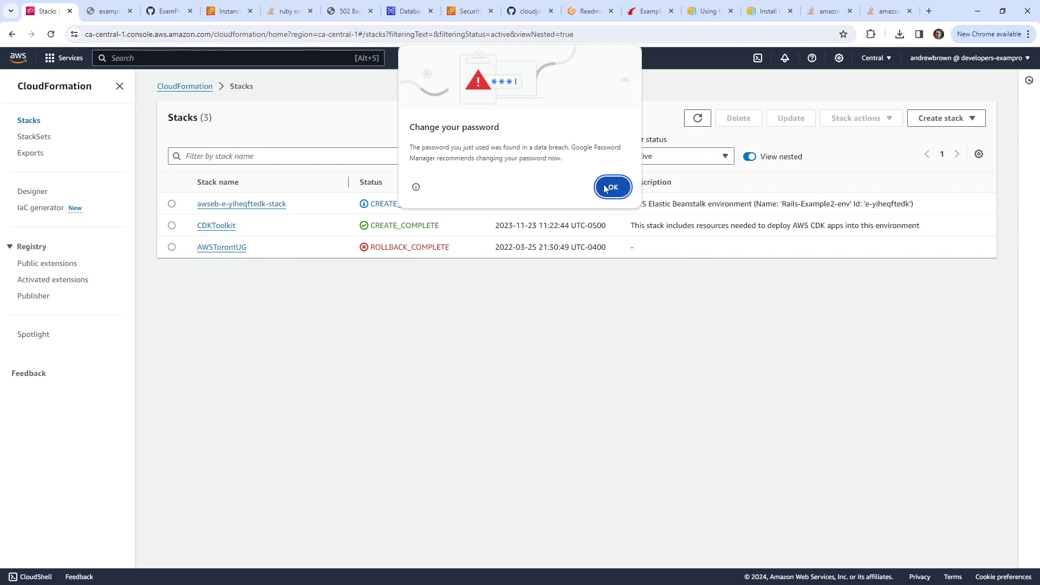
pyautogui.click(607, 187)
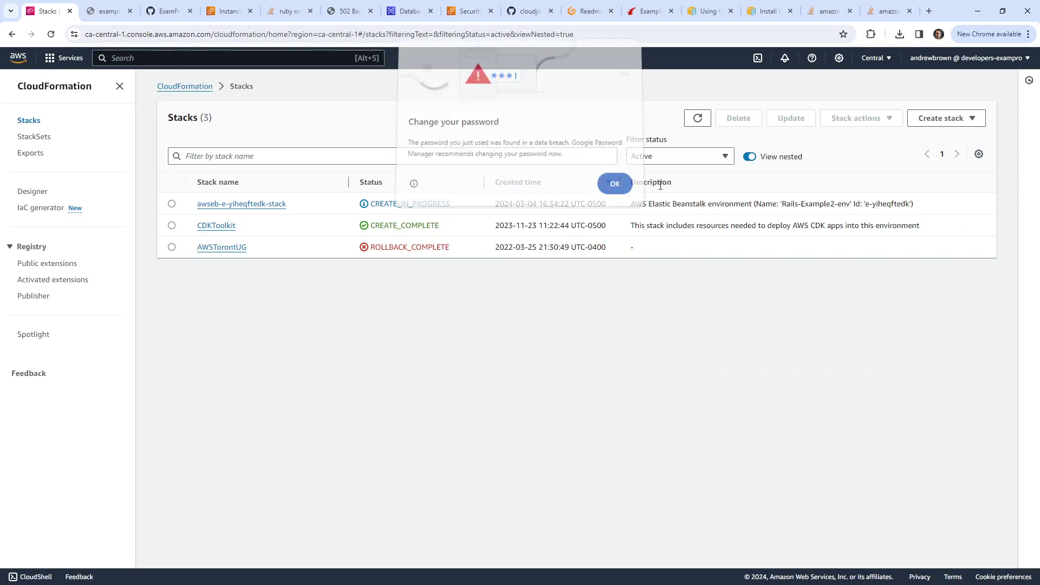
pyautogui.click(267, 204)
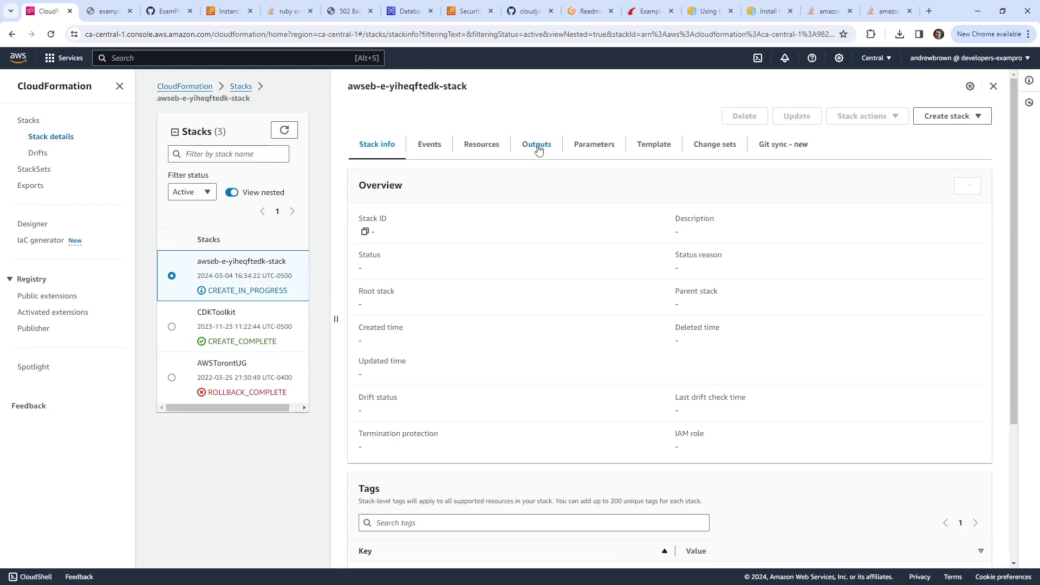
pyautogui.click(629, 146)
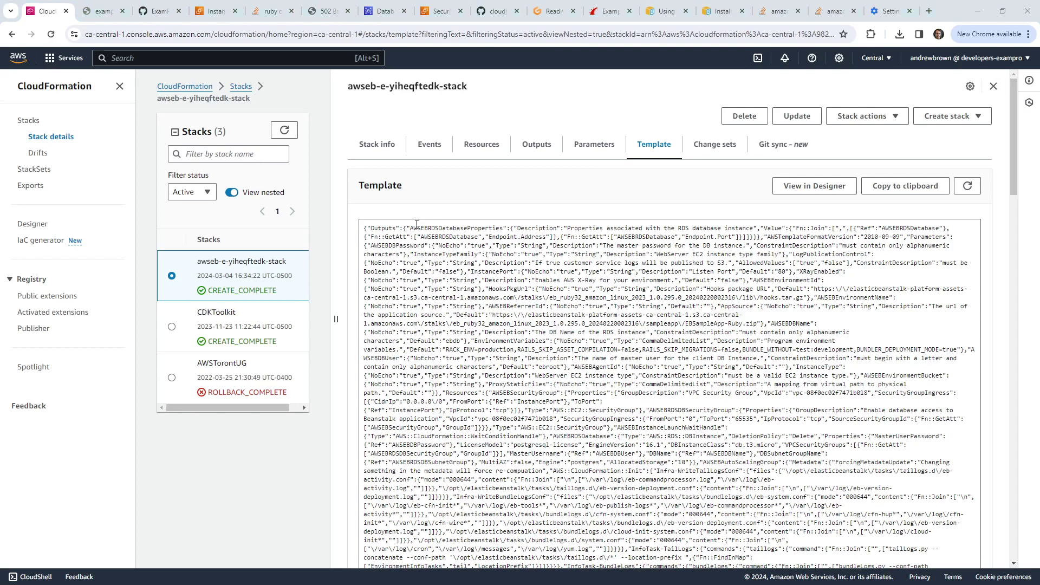
# Step: Refresh the CloudFormation stacks and RDS databases lists until the new database is Available
pyautogui.click(285, 131)
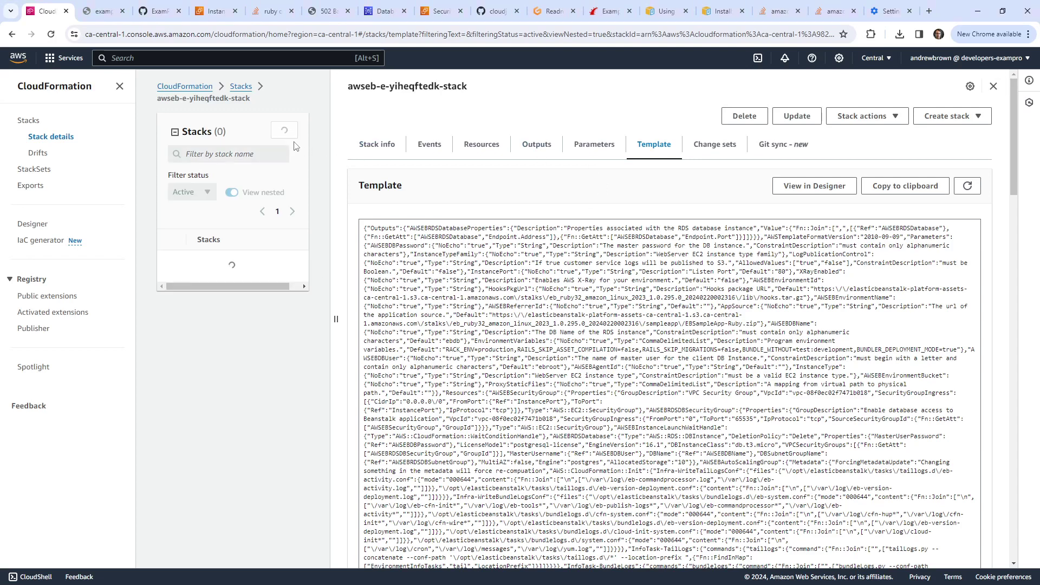
pyautogui.click(158, 11)
pyautogui.click(102, 12)
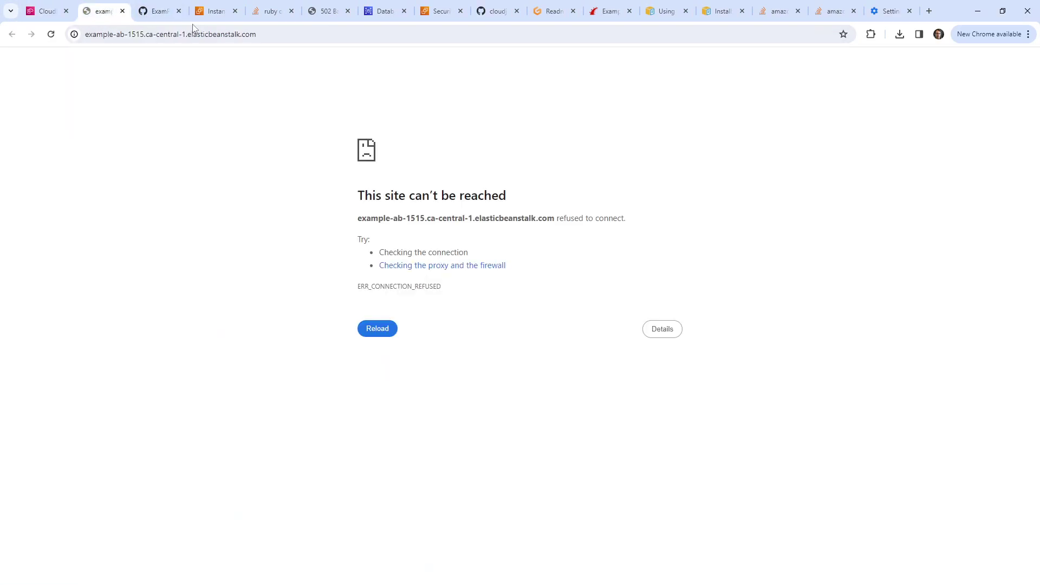
pyautogui.click(219, 13)
pyautogui.click(274, 13)
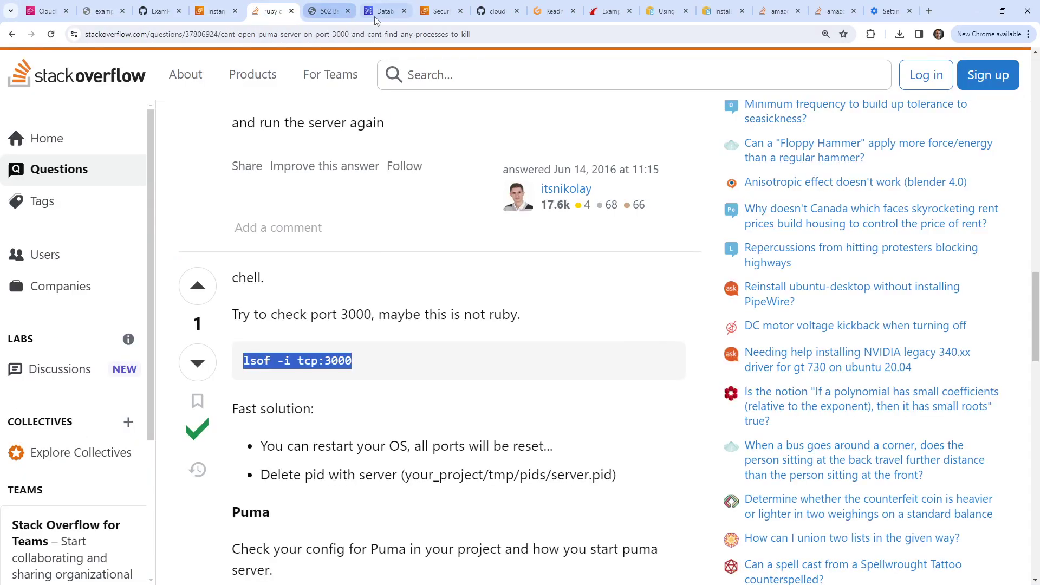
pyautogui.click(380, 20)
pyautogui.click(681, 213)
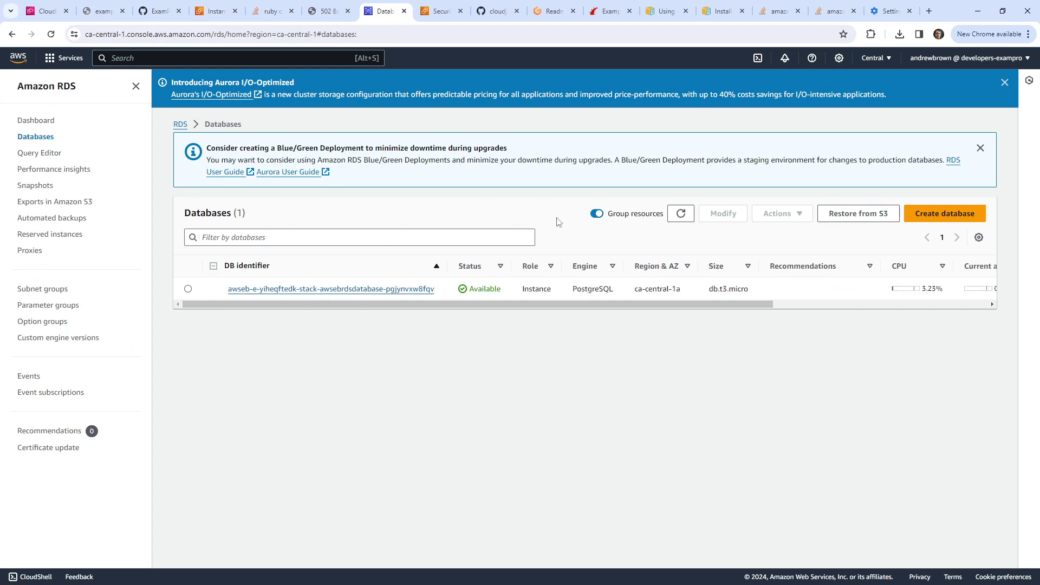
pyautogui.click(670, 218)
# Step: Reload EC2 instances and close the dead site, GitHub, 502 error and Stack Overflow tabs
pyautogui.click(157, 11)
pyautogui.click(103, 12)
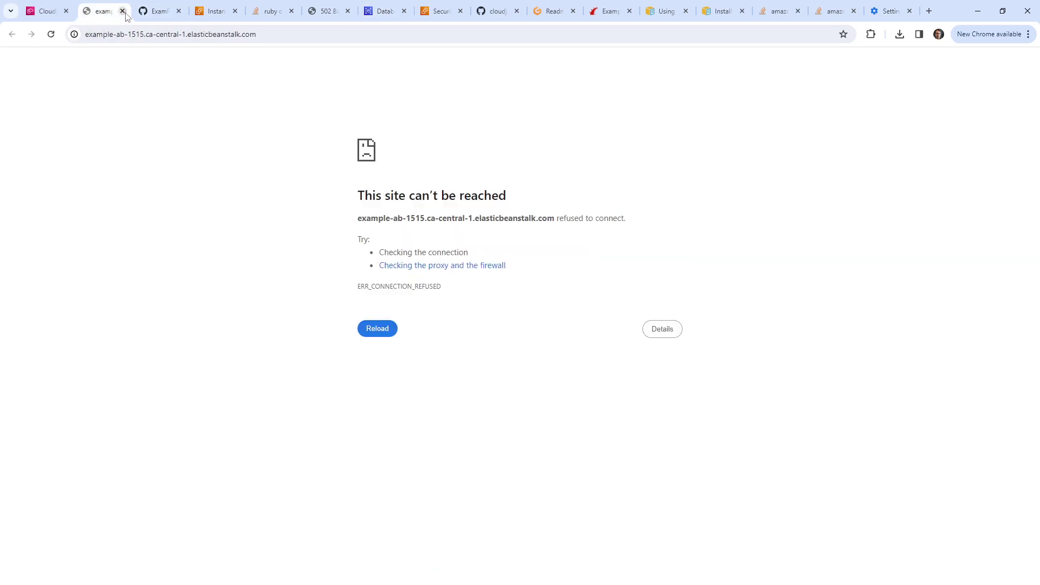
pyautogui.click(123, 12)
pyautogui.click(123, 12)
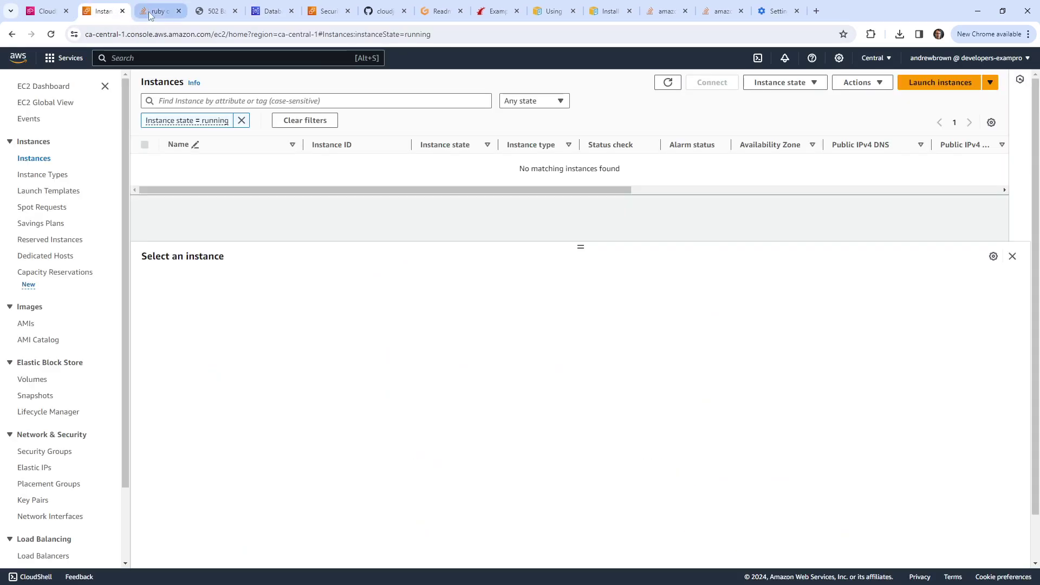
pyautogui.click(668, 83)
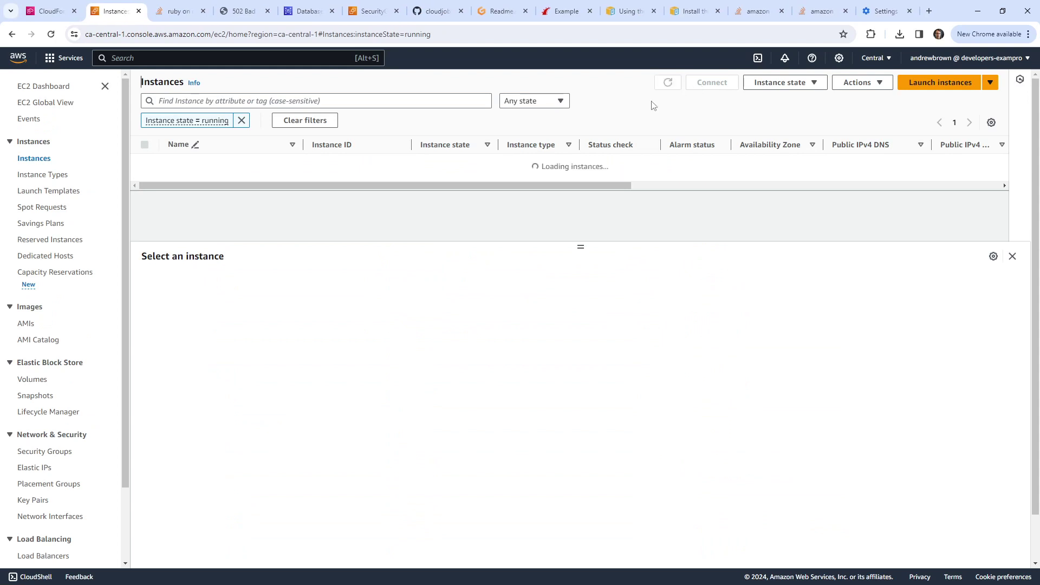
pyautogui.click(248, 12)
pyautogui.click(267, 10)
pyautogui.click(190, 12)
pyautogui.click(203, 11)
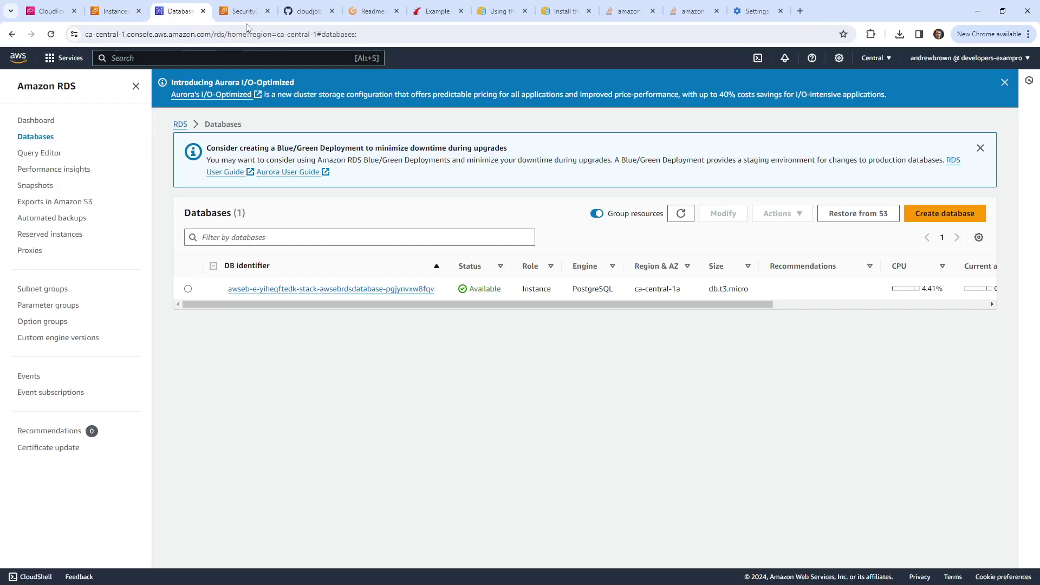
pyautogui.click(252, 14)
pyautogui.click(292, 14)
pyautogui.click(353, 12)
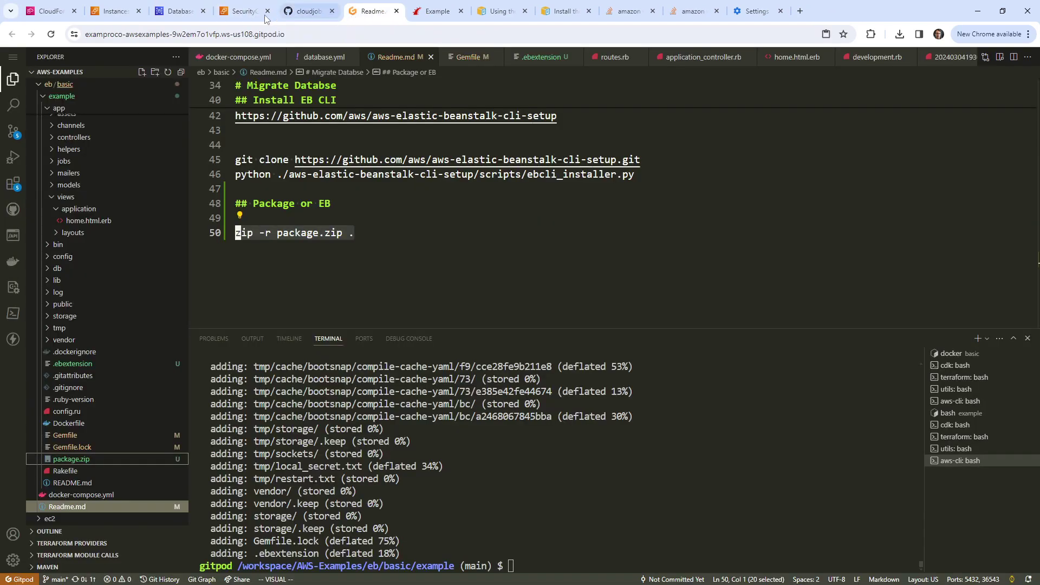
pyautogui.click(115, 11)
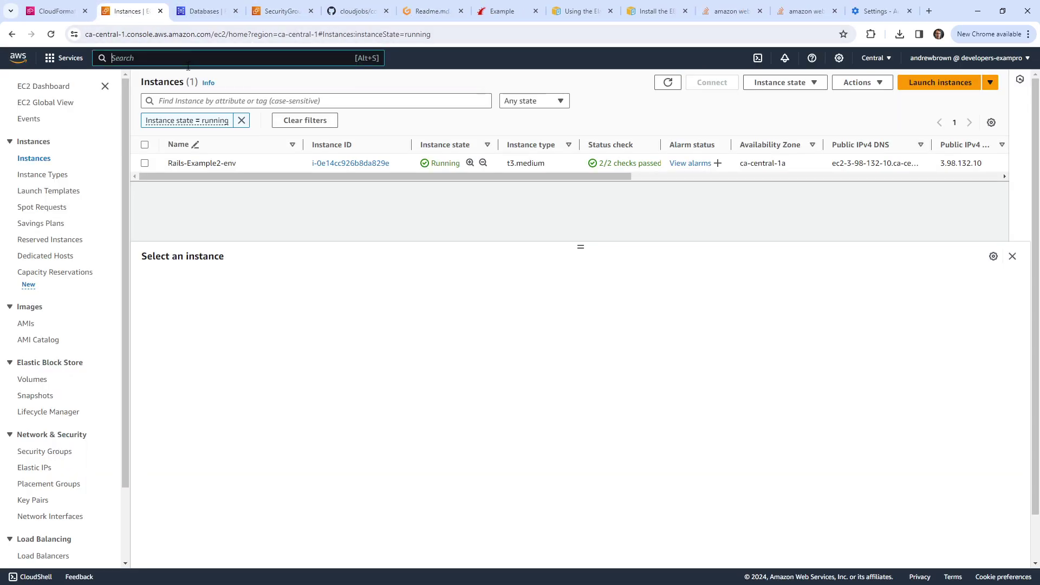
# Step: Search 'elastic bea' and open the Rails-Example2-env dashboard in Elastic Beanstalk
pyautogui.hotkey('ctrl', '1')
pyautogui.write('elastic beanstalk')
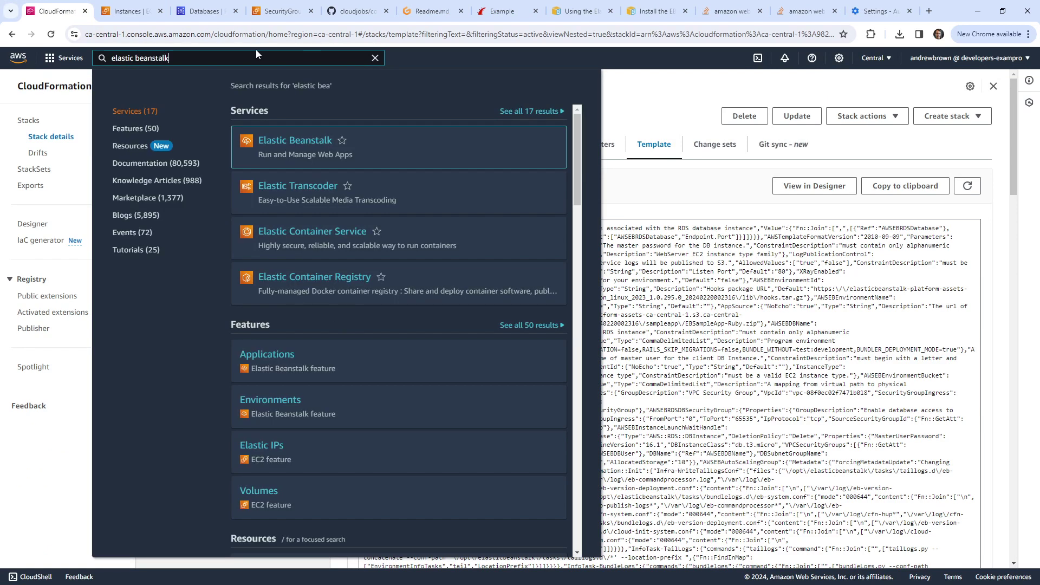
pyautogui.click(357, 162)
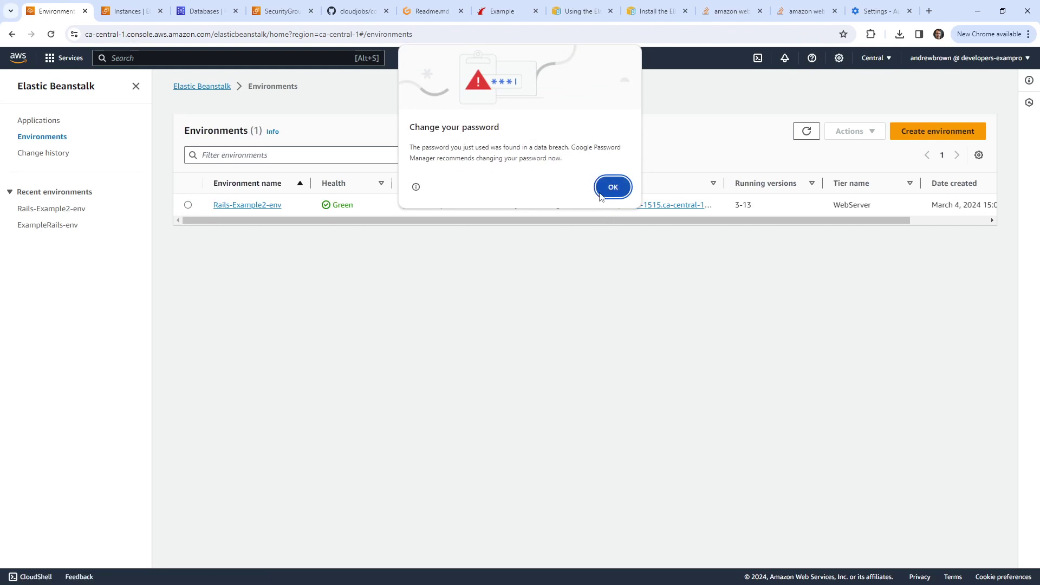
pyautogui.click(600, 211)
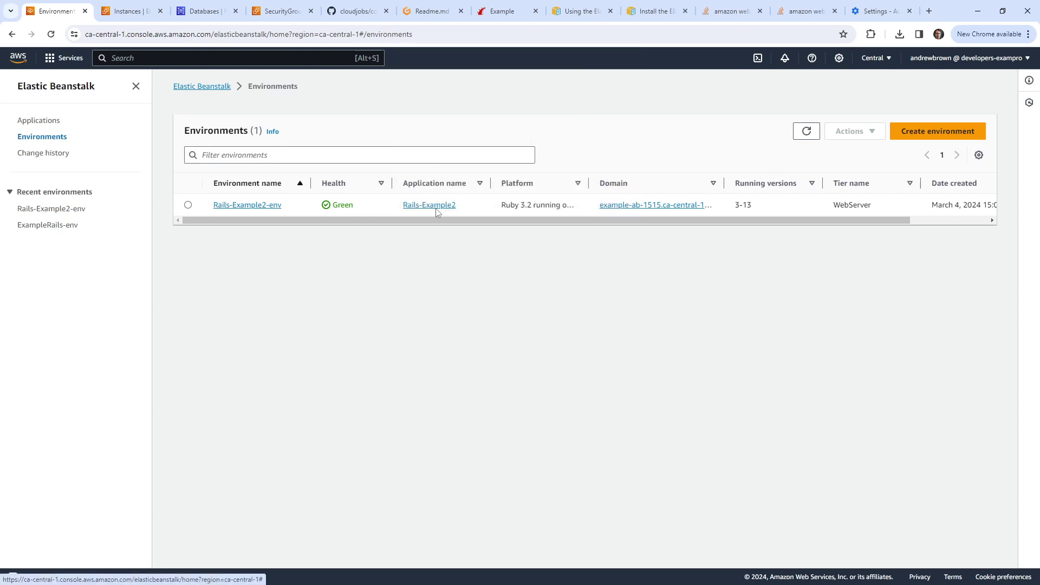
pyautogui.click(265, 206)
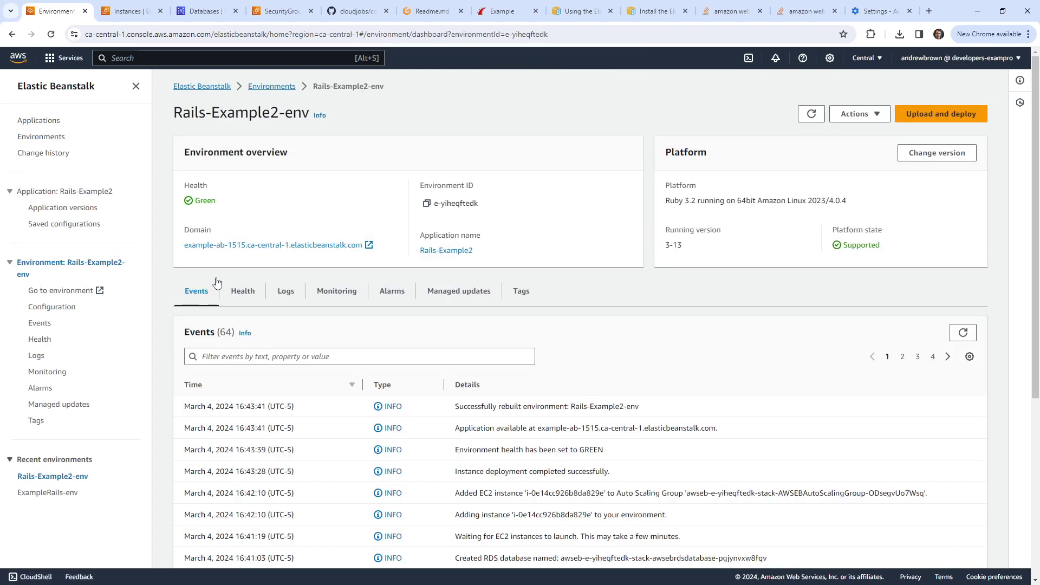
# Step: Open the environment's domain, which still refuses connections, then select the Rails-Example2-env EC2 instance
pyautogui.click(241, 244)
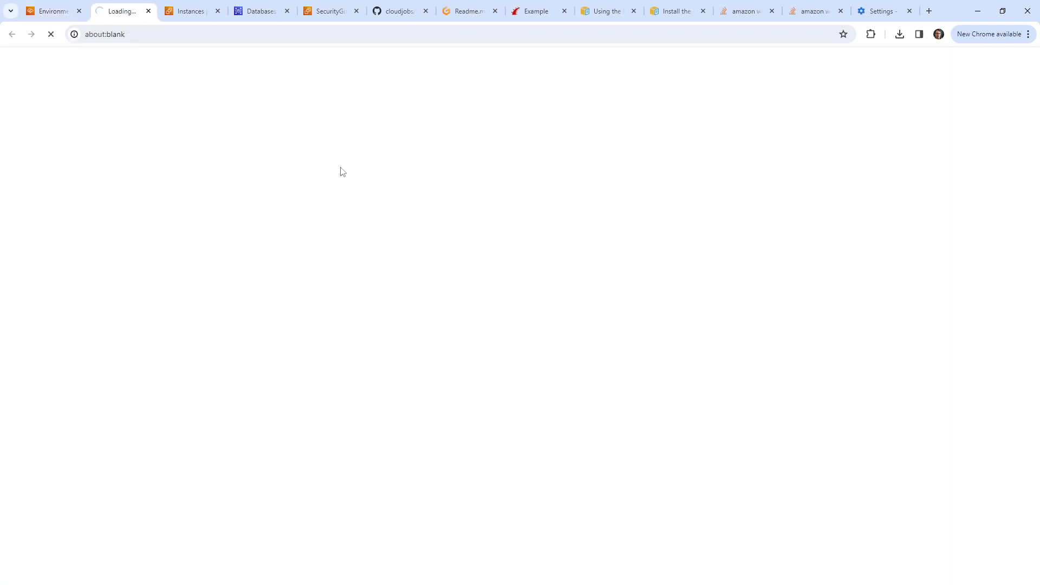
pyautogui.click(66, 14)
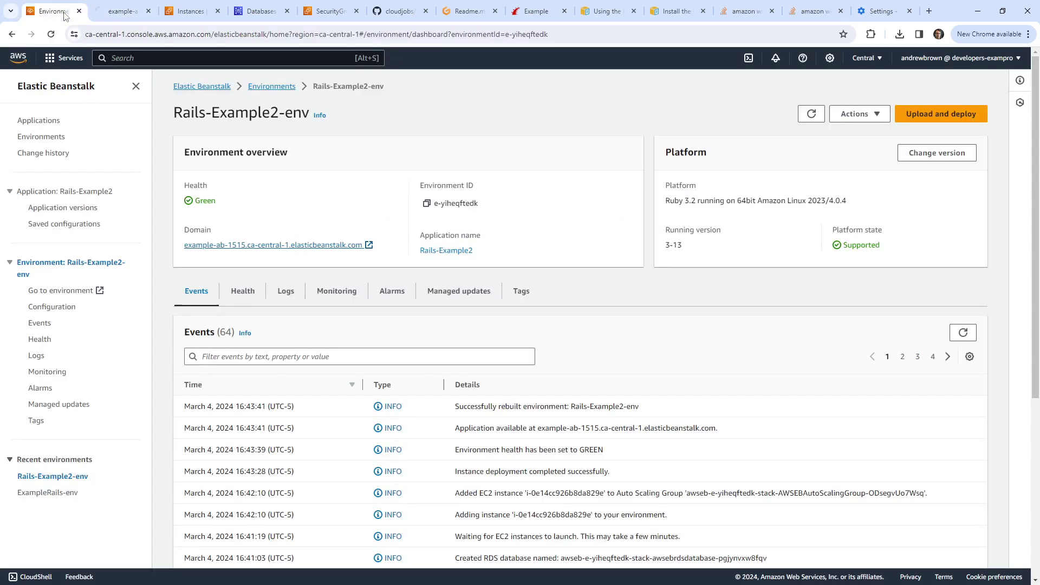
pyautogui.click(112, 16)
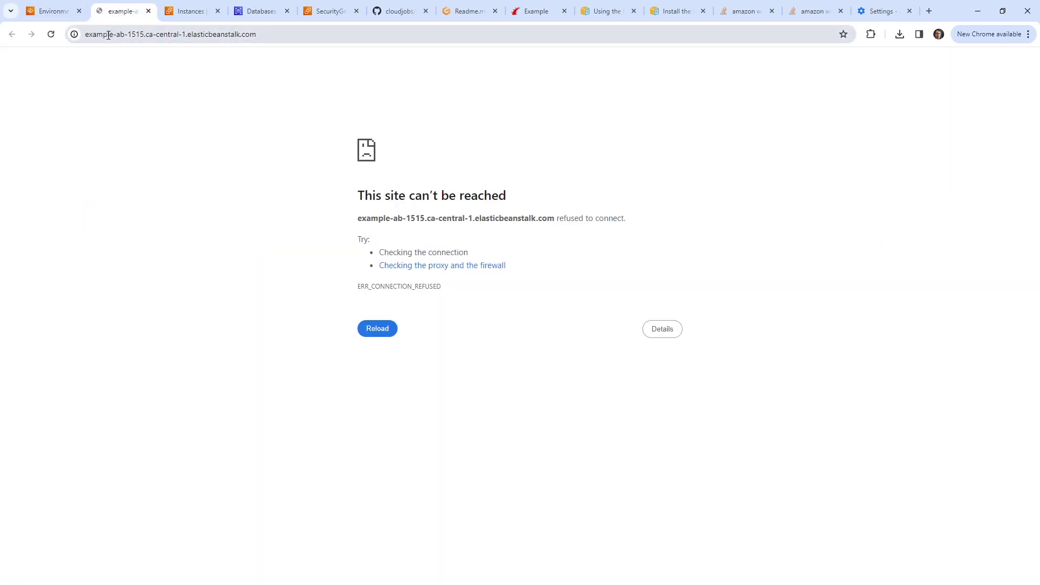
pyautogui.click(54, 14)
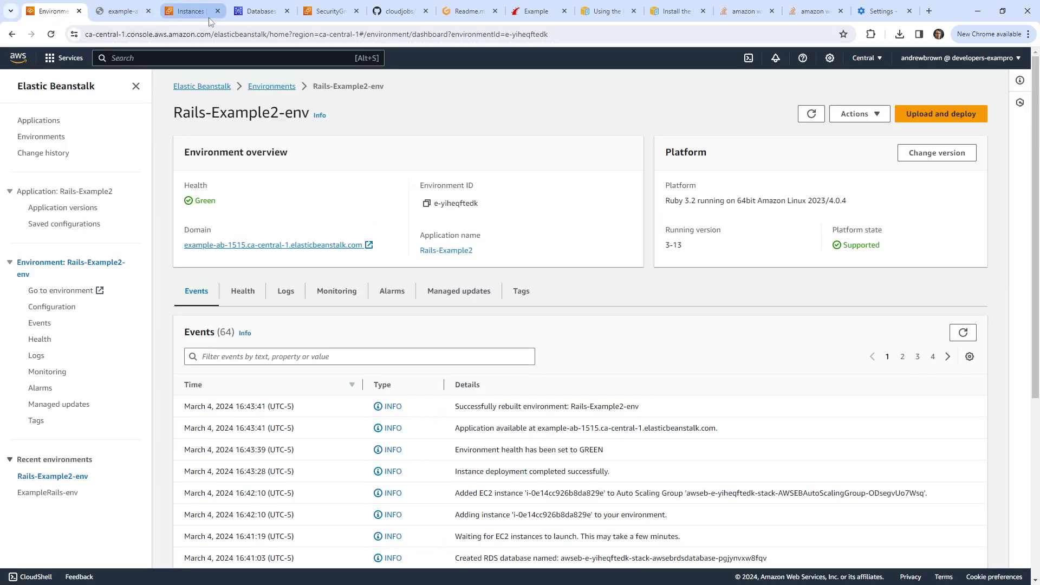
pyautogui.click(206, 17)
pyautogui.click(145, 163)
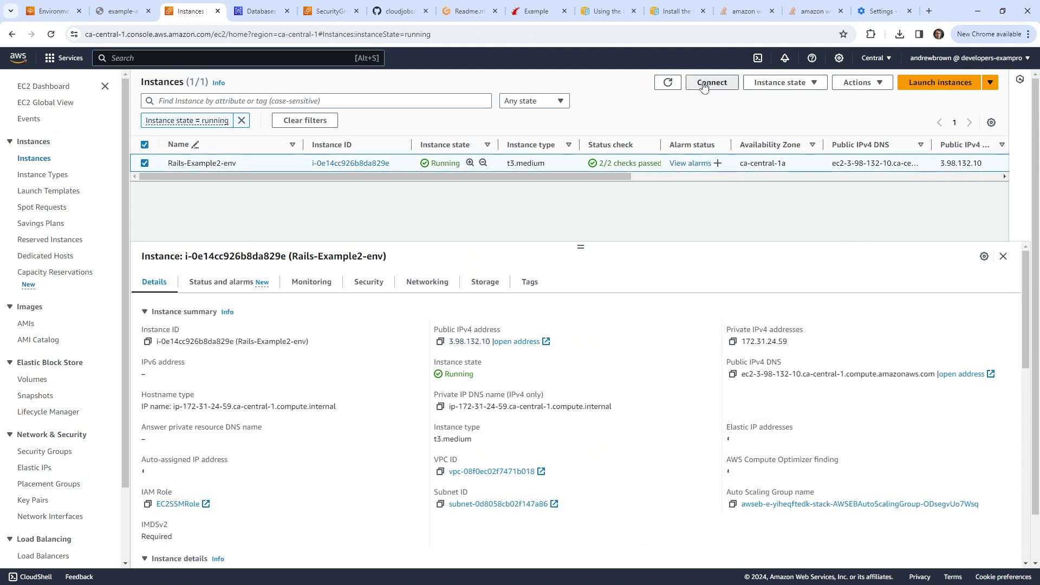
# Step: Start a Session Manager shell on the Rails-Example2-env instance
pyautogui.click(711, 82)
pyautogui.scroll(-1, 218, 341)
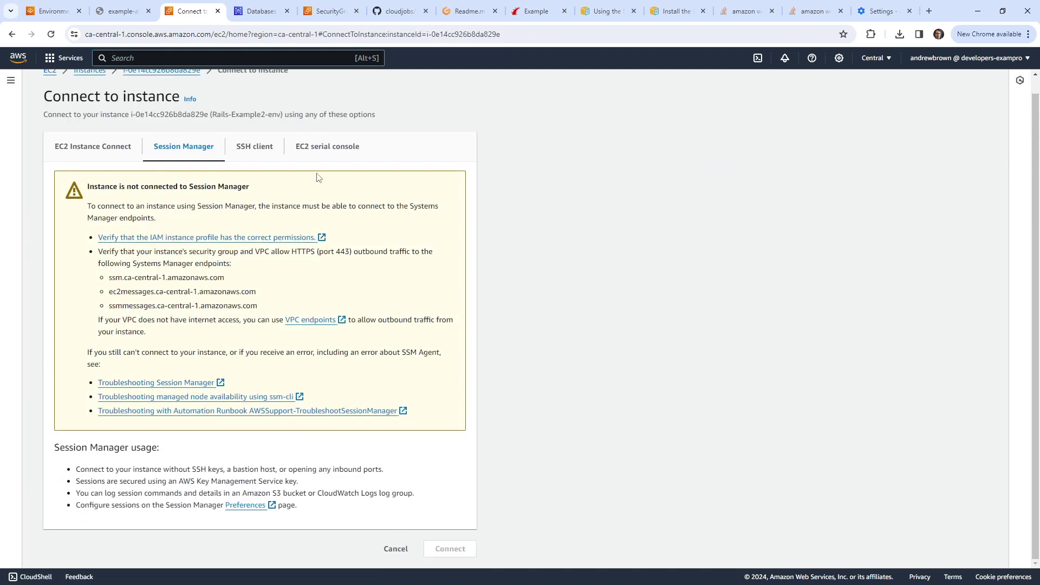
pyautogui.click(358, 34)
pyautogui.press('Return')
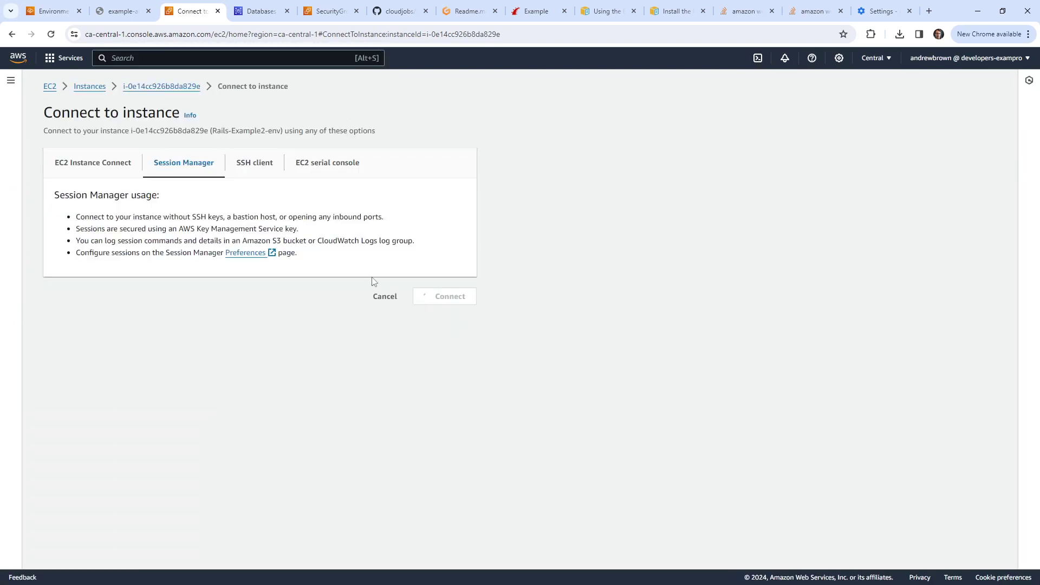
pyautogui.click(445, 297)
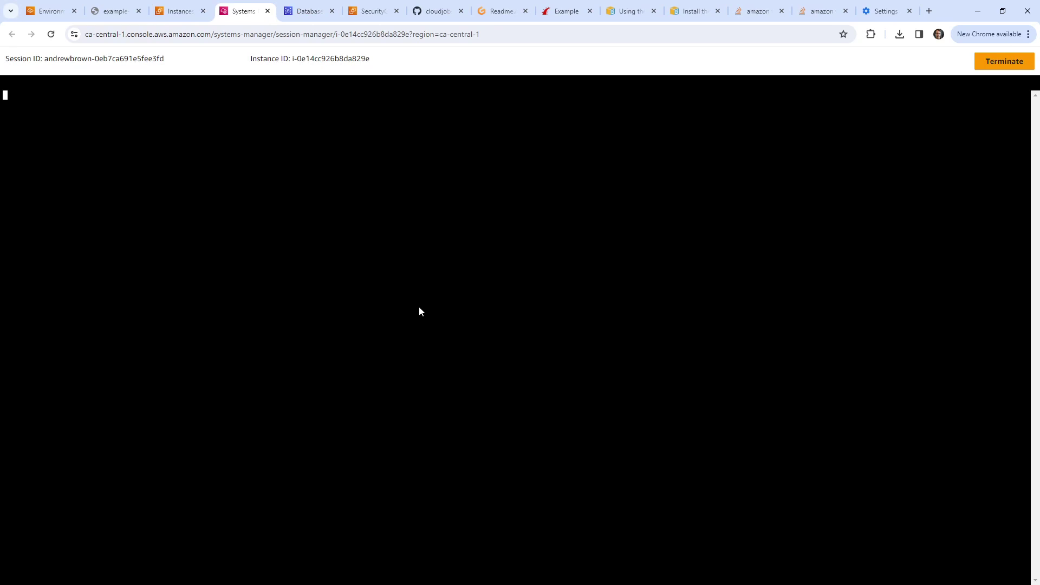
# Step: Switch to ec2-user with 'sudo su - ec2-user' and print its environment variables with env
pyautogui.write('sudo s')
pyautogui.press('BackSpace')
pyautogui.press('BackSpace')
pyautogui.write('o su - ec2-user')
pyautogui.press('Return')
pyautogui.write('env')
pyautogui.press('Return')
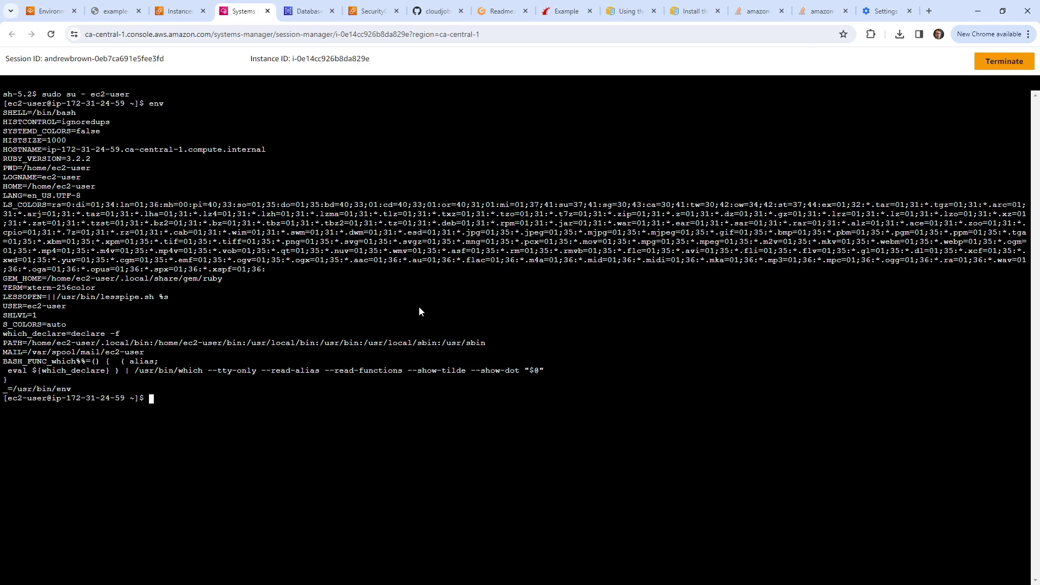
pyautogui.click(877, 12)
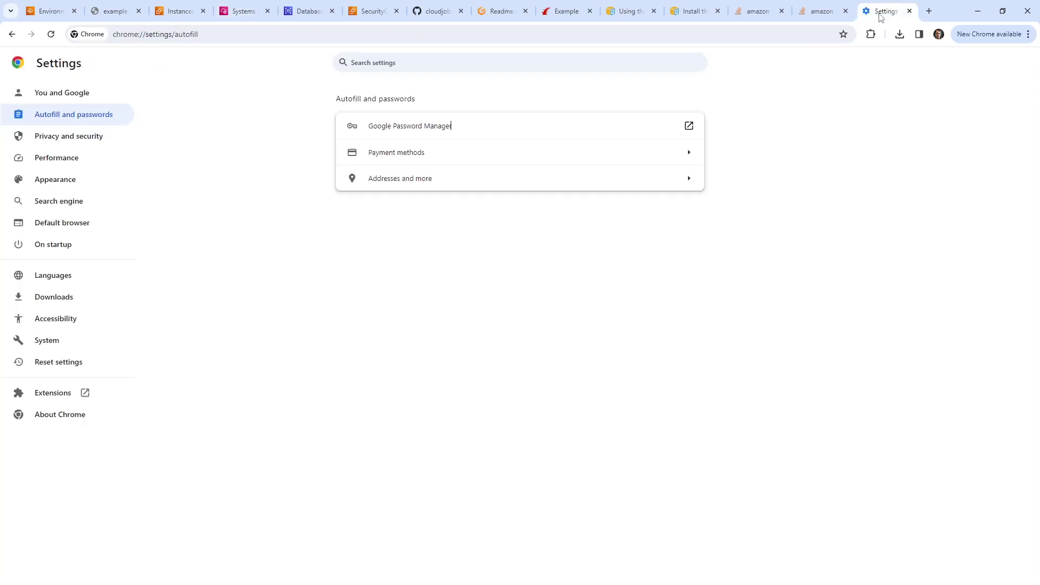
# Step: Close the browser settings tab and look over the other Stack Overflow question
pyautogui.click(909, 11)
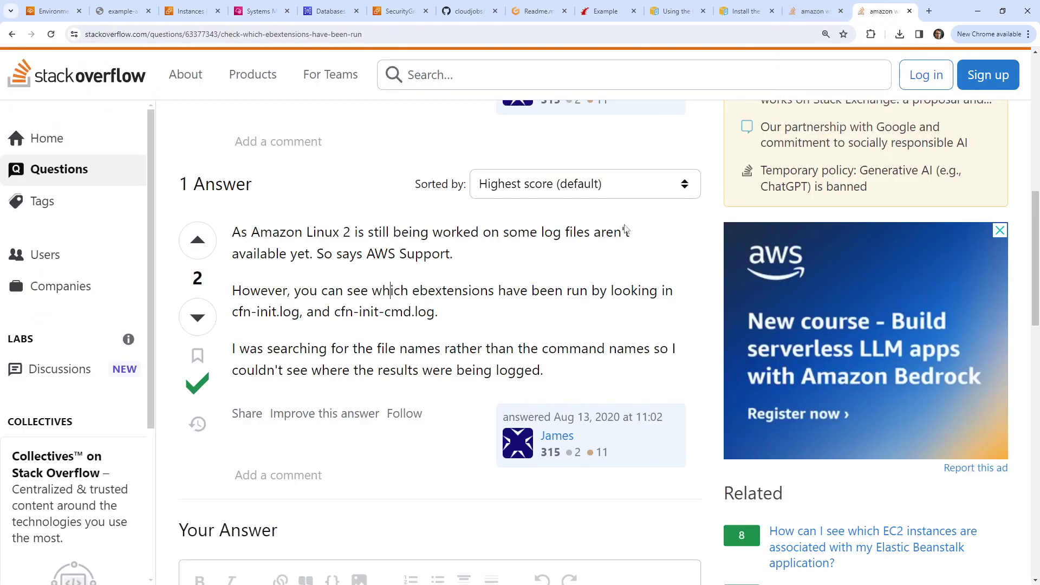
pyautogui.click(815, 12)
pyautogui.scroll(4, 479, 233)
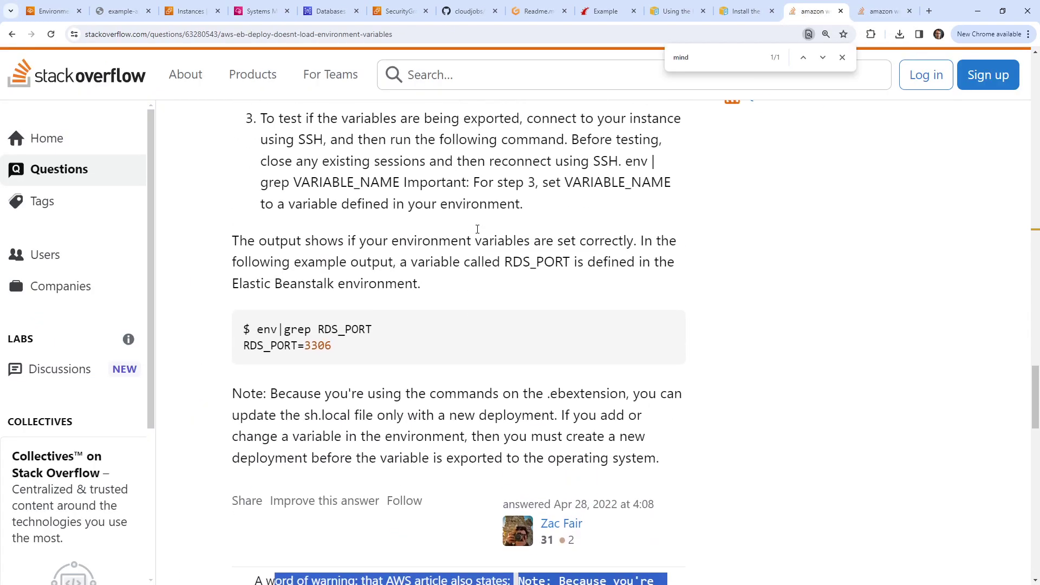
pyautogui.scroll(-6, 406, 195)
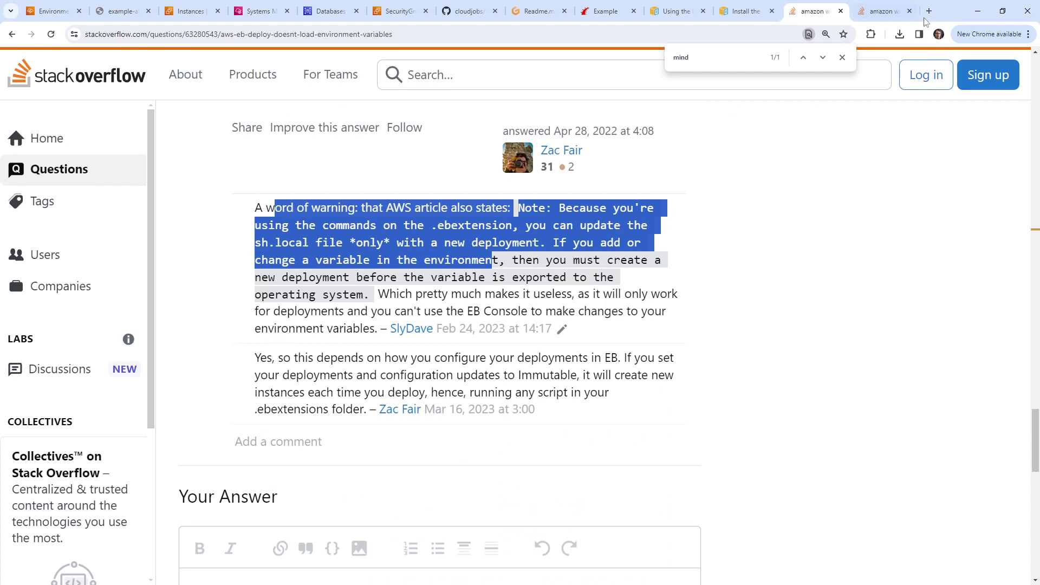
# Step: Search 'ec2 system logs', open the AMS guide on system-level logs, and select the cfn-init.log path
pyautogui.click(928, 12)
pyautogui.write('ec2 logs')
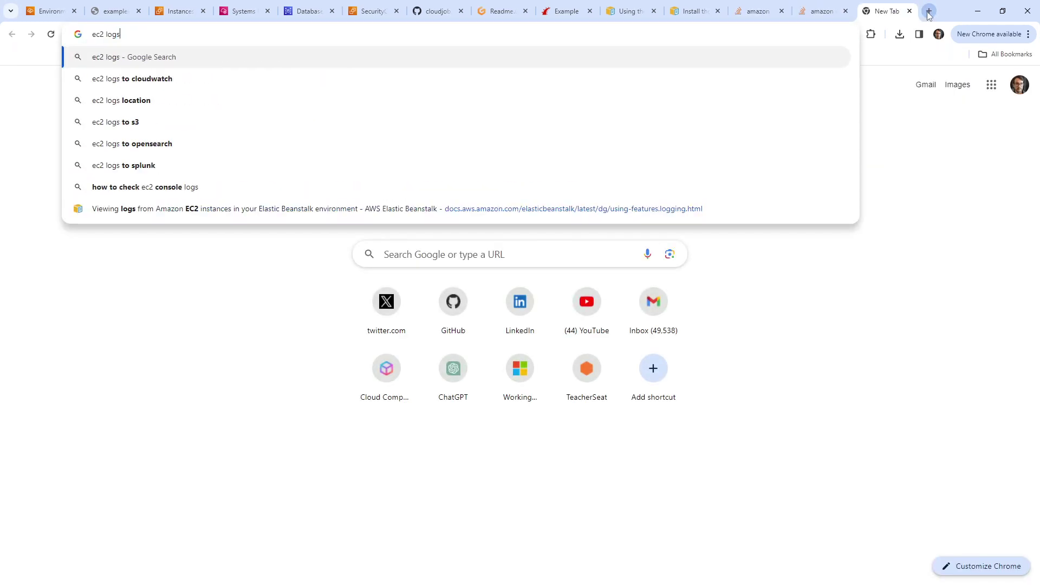
pyautogui.press('BackSpace')
pyautogui.write('system lo')
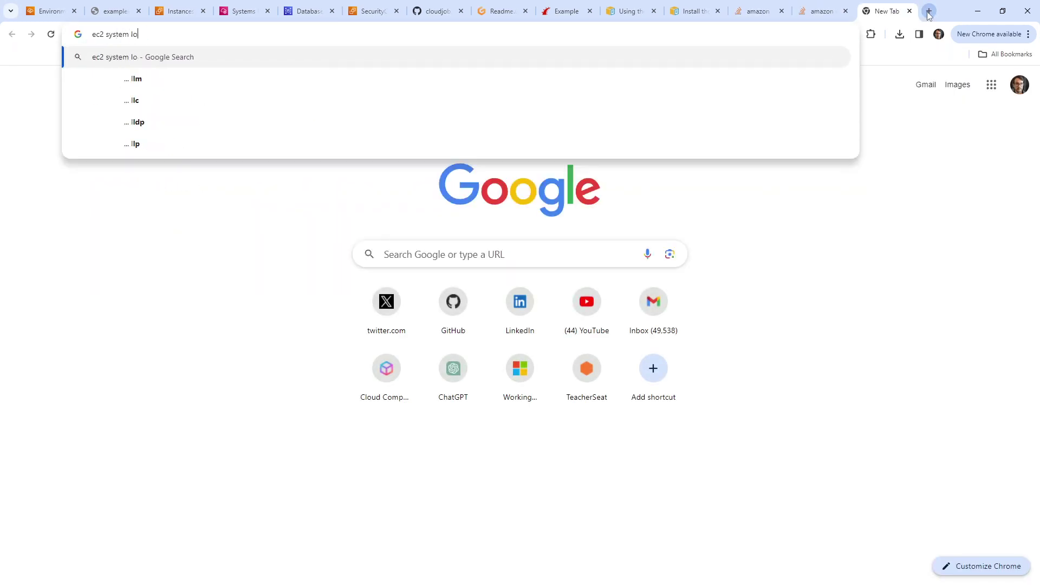
pyautogui.press('Return')
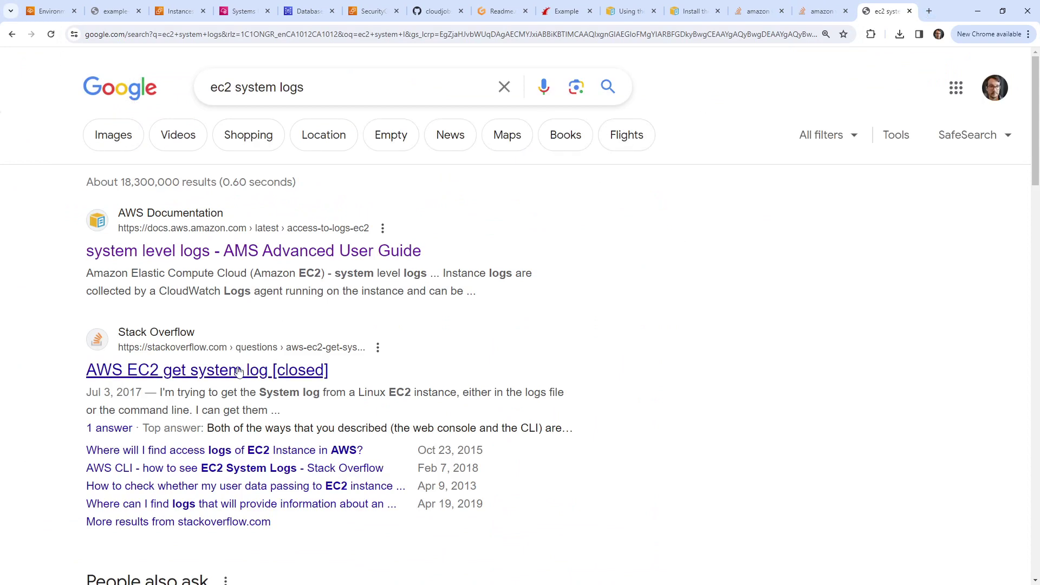
pyautogui.click(358, 253)
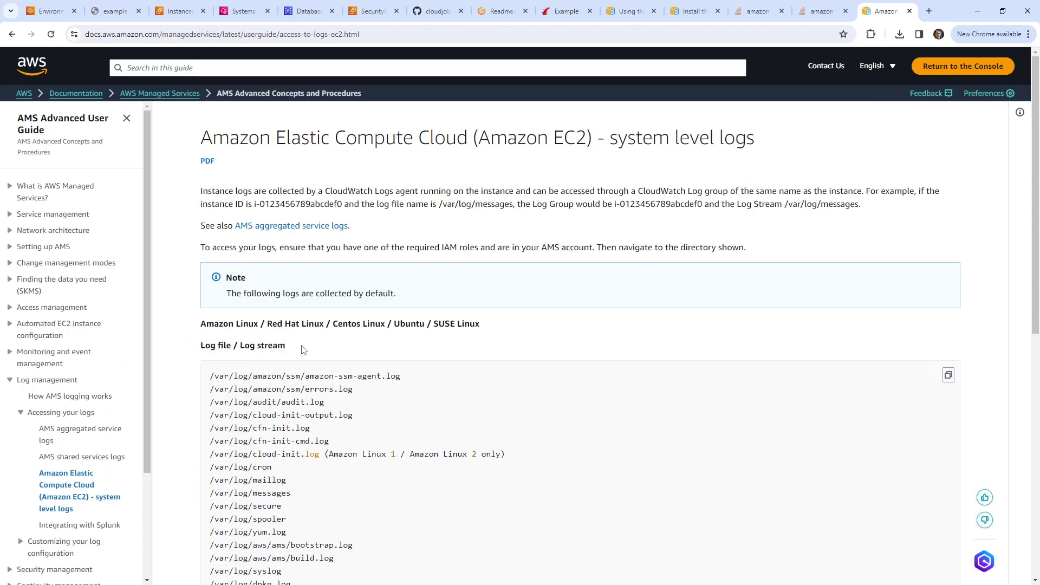
pyautogui.scroll(-3, 303, 349)
pyautogui.moveTo(324, 270); pyautogui.dragTo(211, 268)
pyautogui.hotkey('ctrl', 'c')
pyautogui.click(64, 13)
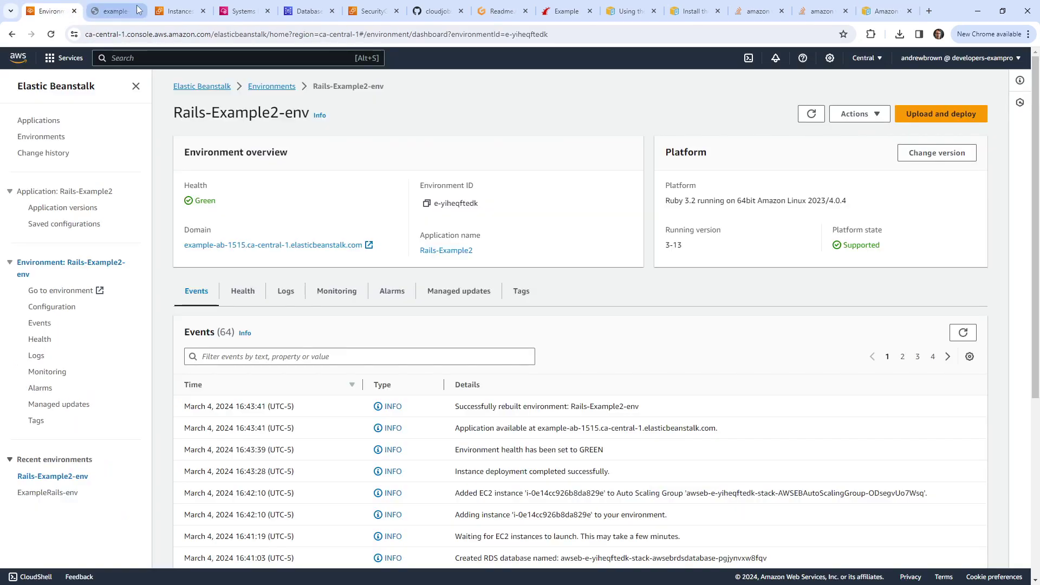
# Step: Paste the previously copied log path after vi in the terminal, view it, and quit
pyautogui.click(111, 12)
pyautogui.click(157, 12)
pyautogui.click(52, 11)
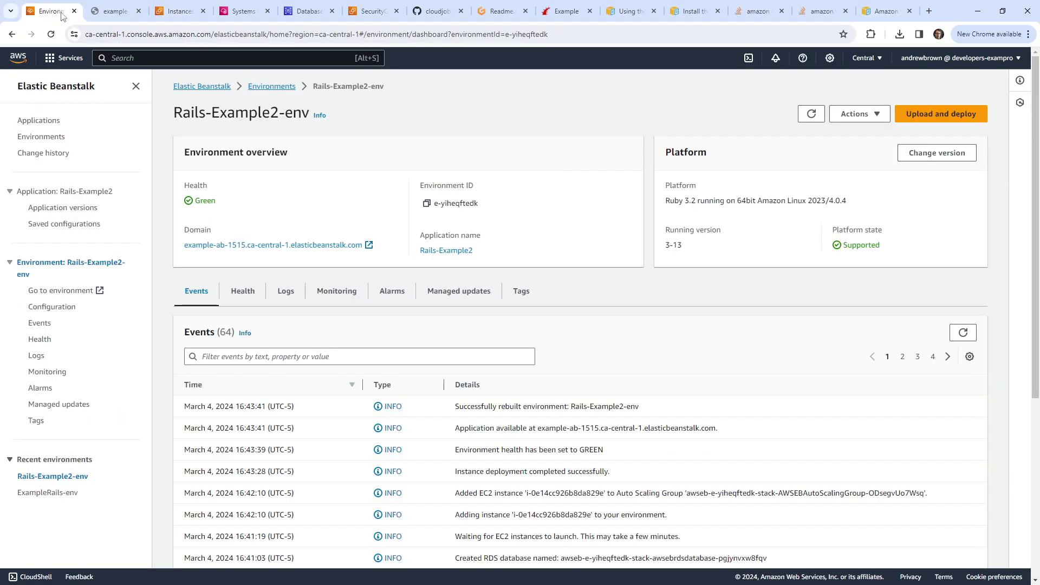
pyautogui.click(113, 11)
pyautogui.click(241, 11)
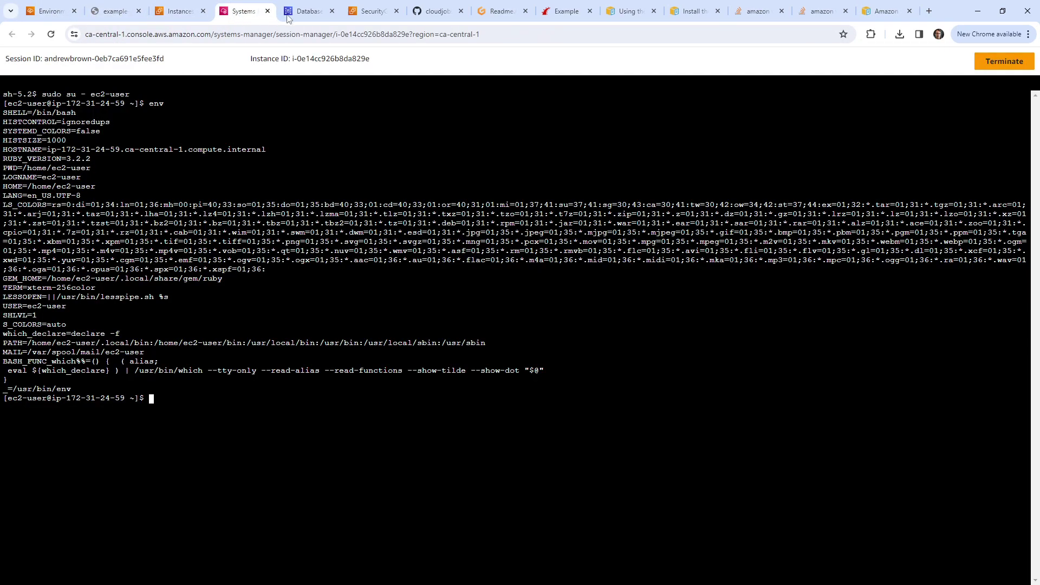
pyautogui.write('vi')
pyautogui.rightClick(359, 342)
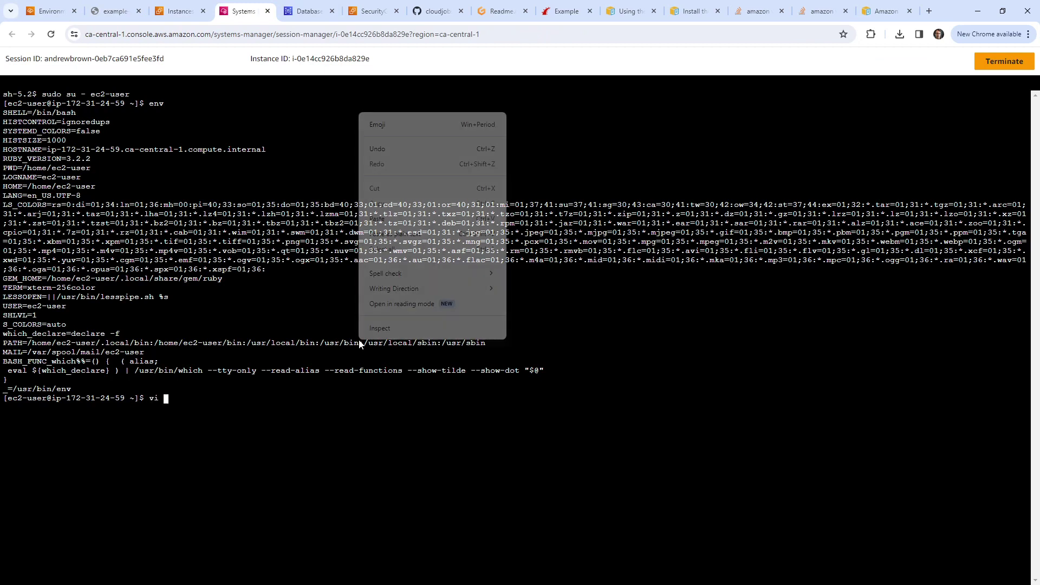
pyautogui.click(390, 221)
pyautogui.press('Return')
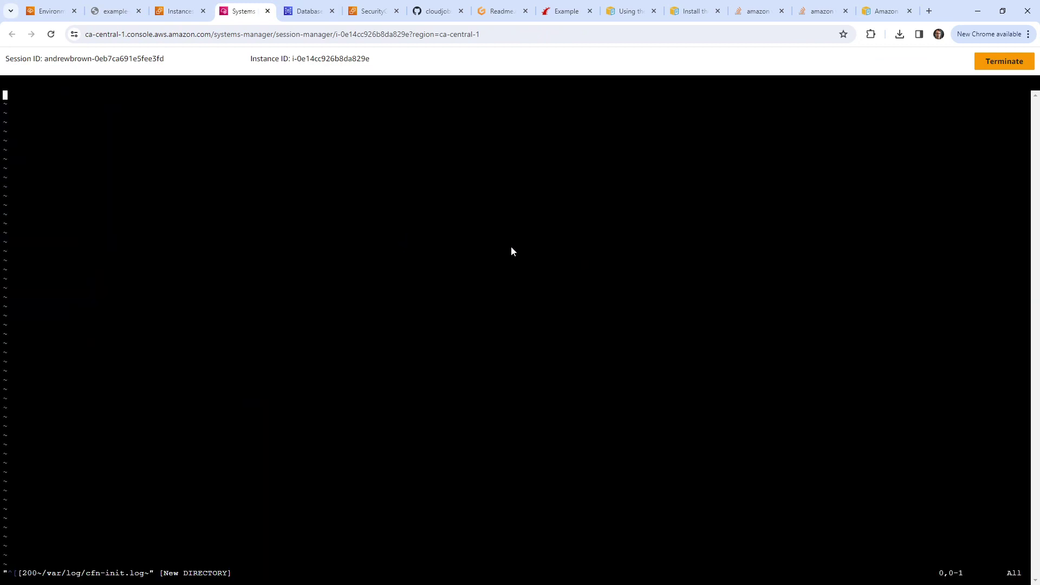
pyautogui.write(':q!')
pyautogui.press('Return')
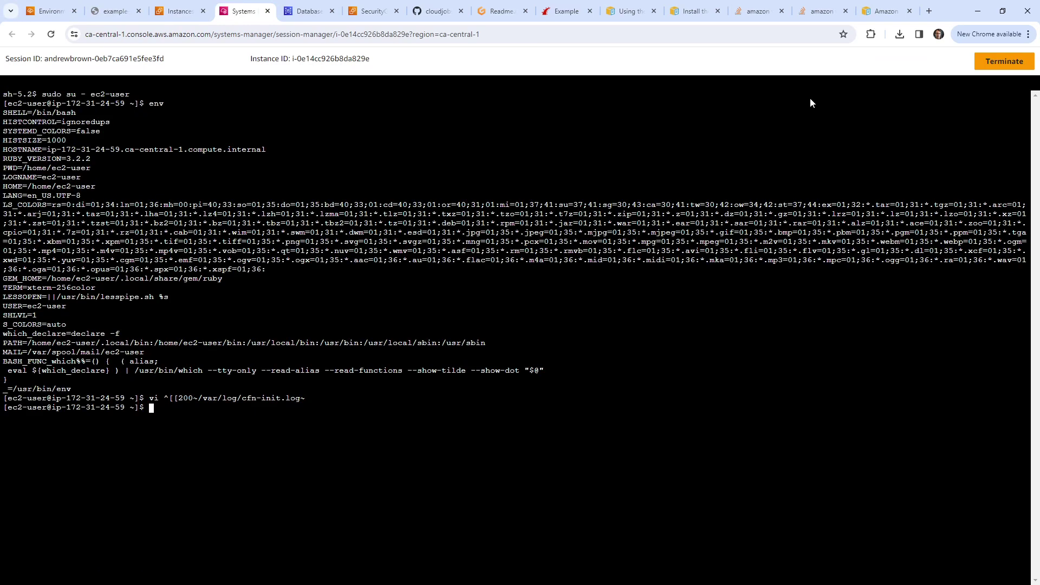
# Step: Copy /var/log/cfn-init.log from the docs and view it to the end in vi
pyautogui.click(881, 14)
pyautogui.rightClick(261, 266)
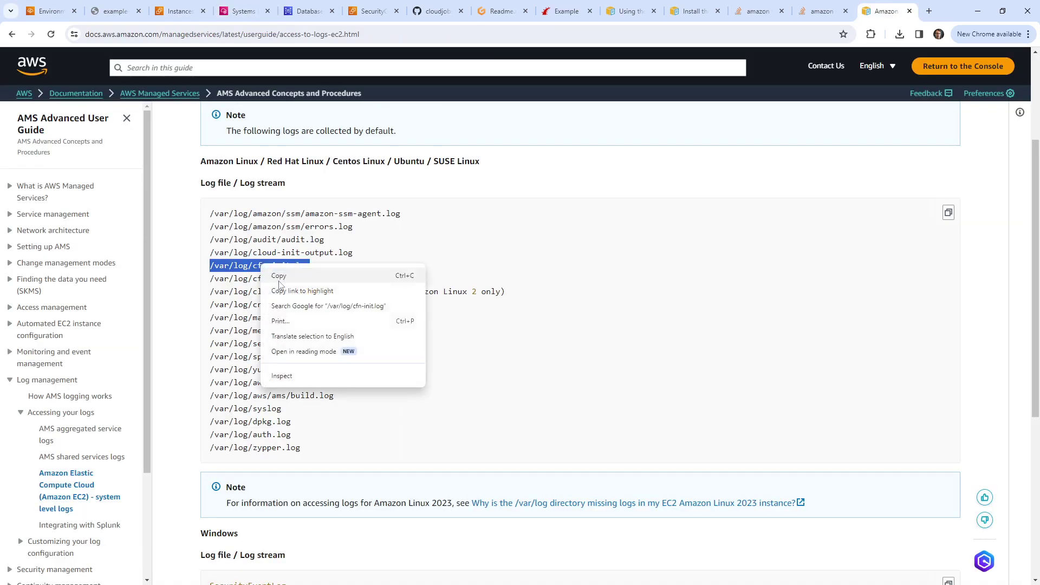
pyautogui.click(300, 275)
pyautogui.hotkey('ctrl', '3')
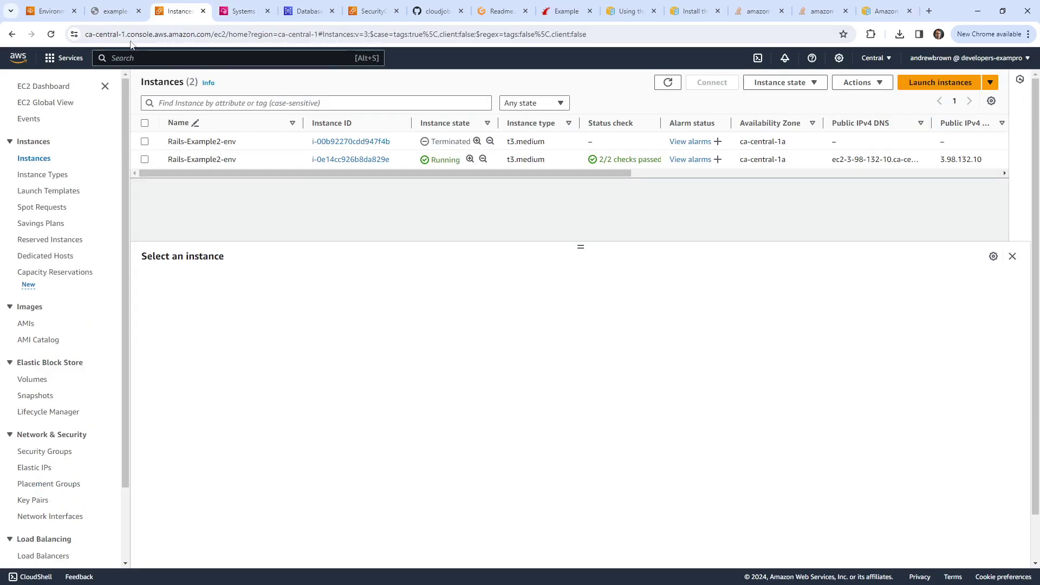
pyautogui.hotkey('ctrl', '4')
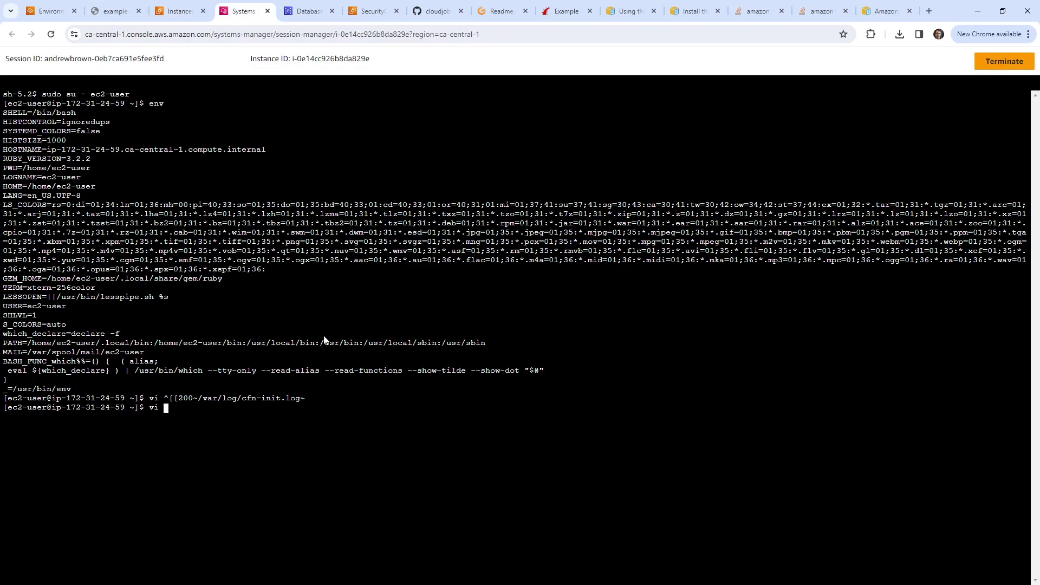
pyautogui.rightClick(324, 339)
pyautogui.click(362, 443)
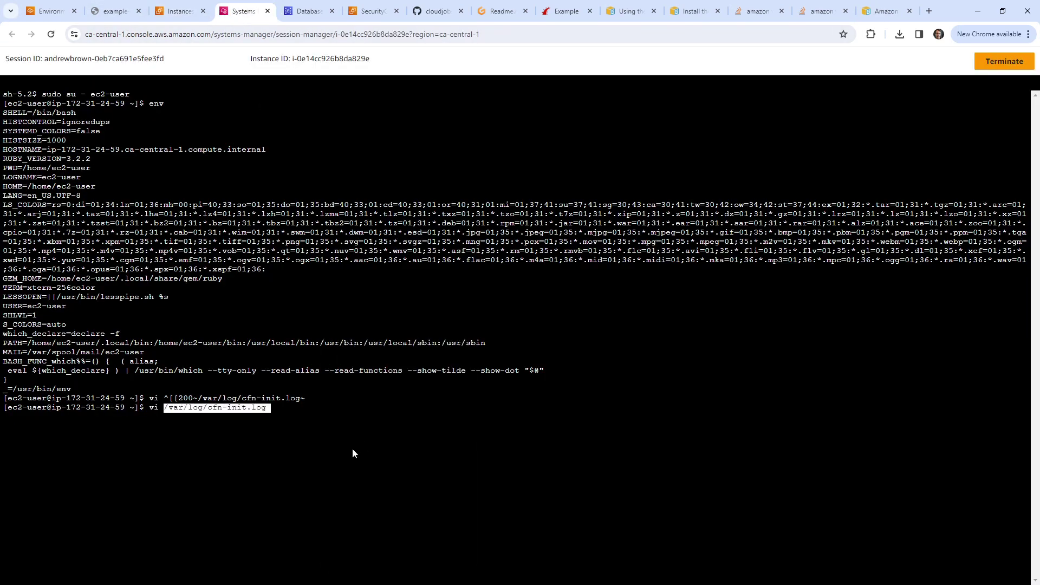
pyautogui.press('Return')
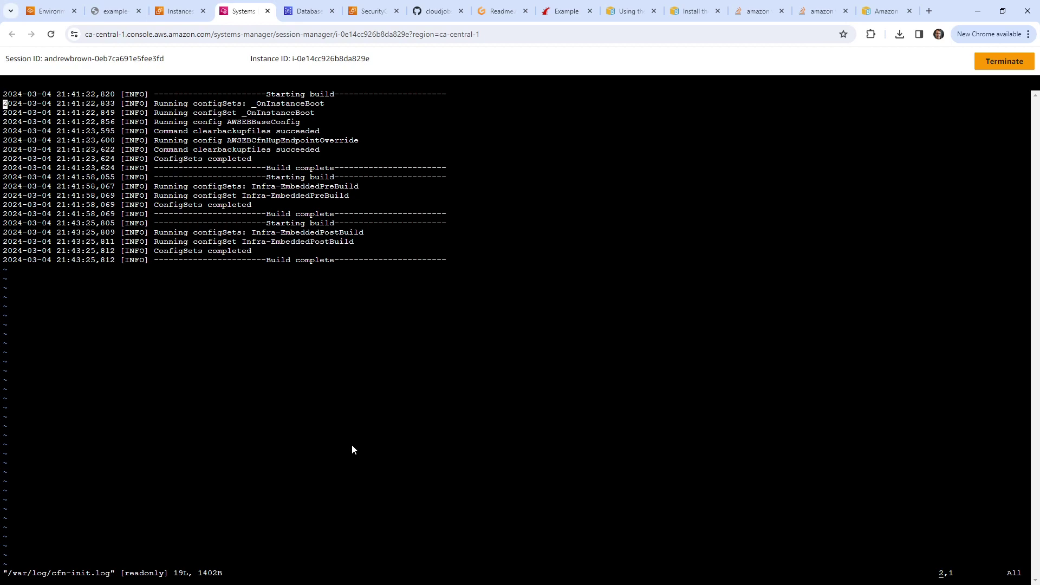
pyautogui.hotkey('shift', 'g')
pyautogui.write(':q')
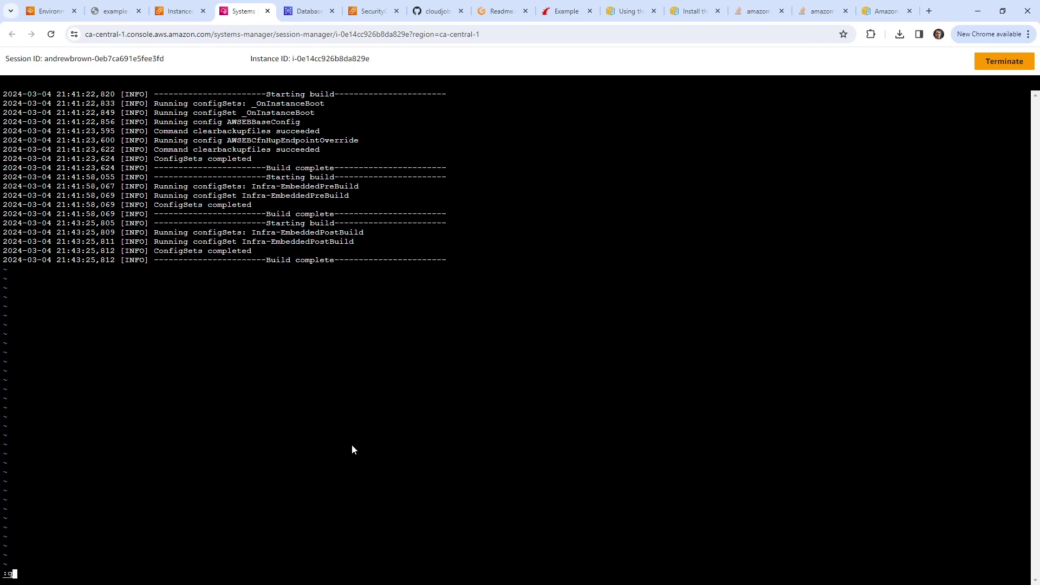
pyautogui.press('Return')
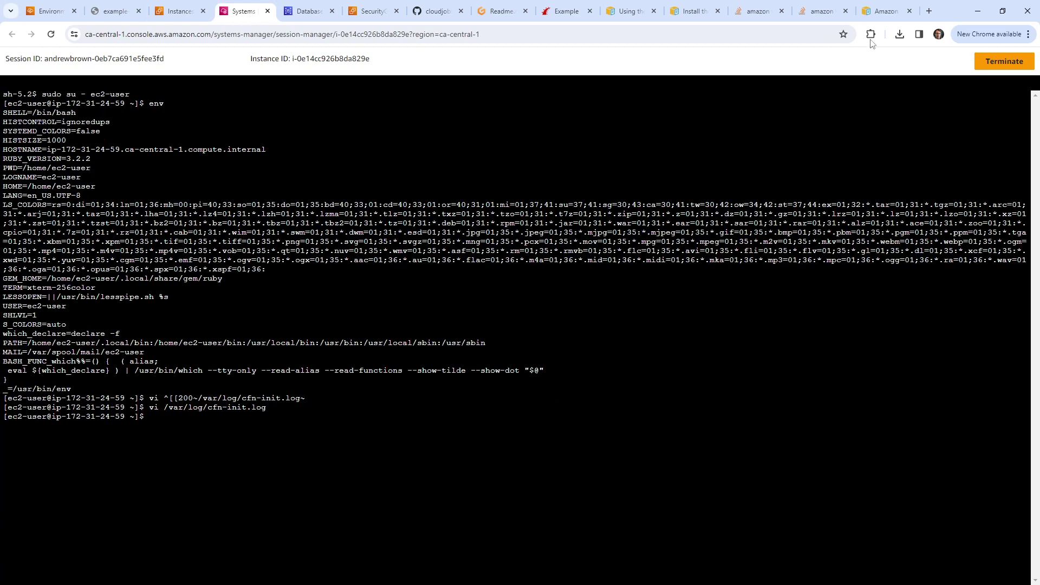
# Step: Copy /var/log/cfn-init-cmd.log from the docs, read it in vi, then quit to the shell
pyautogui.click(880, 11)
pyautogui.moveTo(342, 277)
pyautogui.mouseDown()
pyautogui.moveTo(211, 279)
pyautogui.moveTo(346, 280)
pyautogui.mouseUp()
pyautogui.rightClick(319, 280)
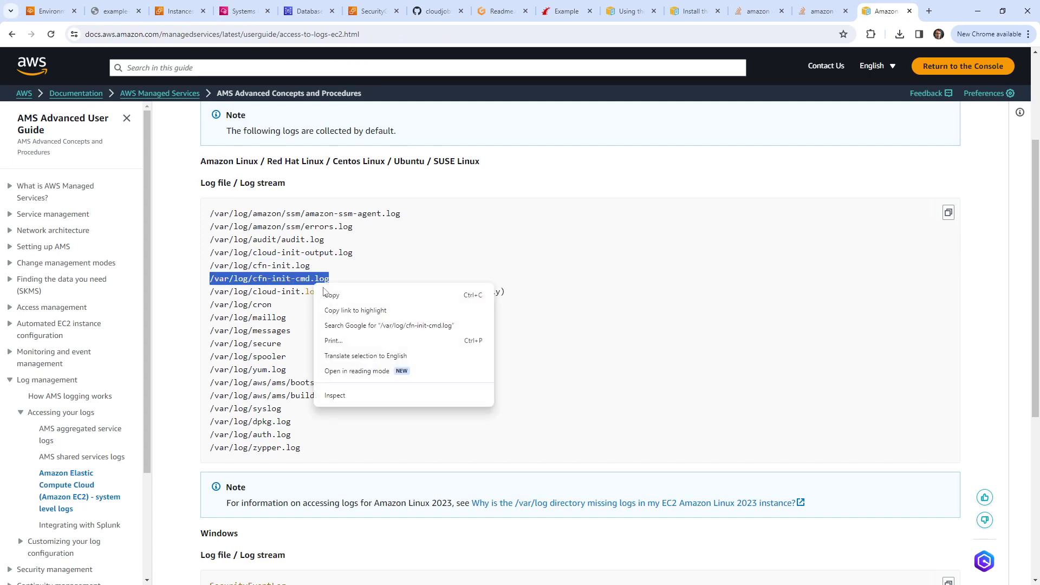
pyautogui.click(332, 296)
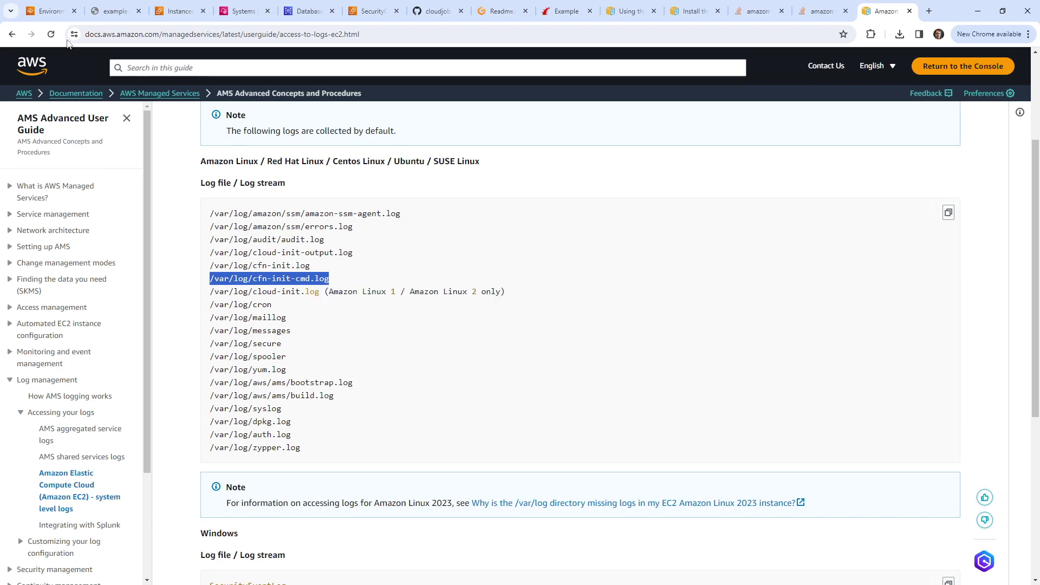
pyautogui.hotkey('ctrl', 'Tab')
pyautogui.hotkey('ctrl', 'Tab')
pyautogui.hotkey('ctrl', 'Tab')
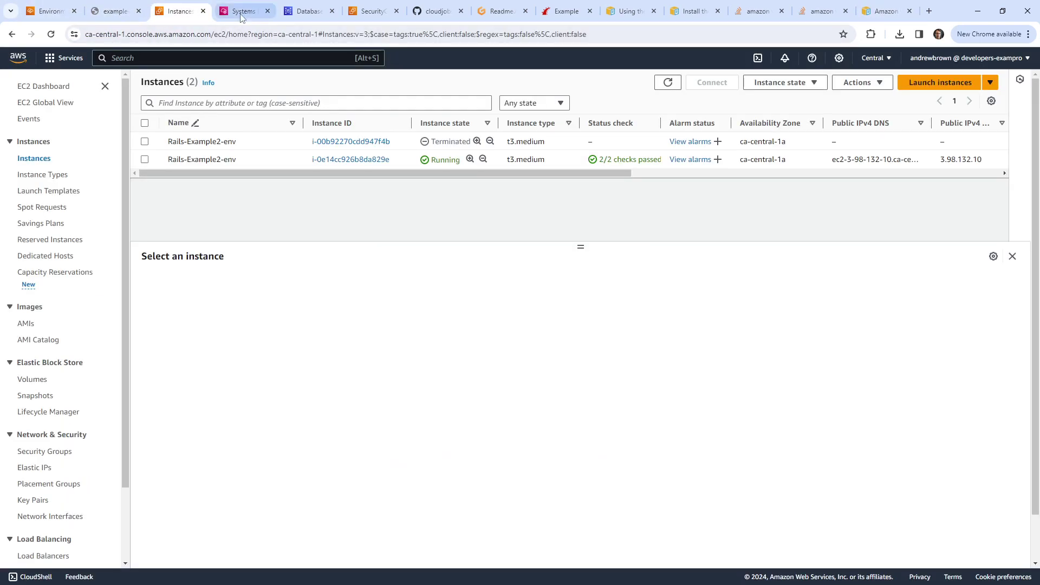
pyautogui.hotkey('ctrl', 'Tab')
pyautogui.rightClick(404, 346)
pyautogui.click(441, 225)
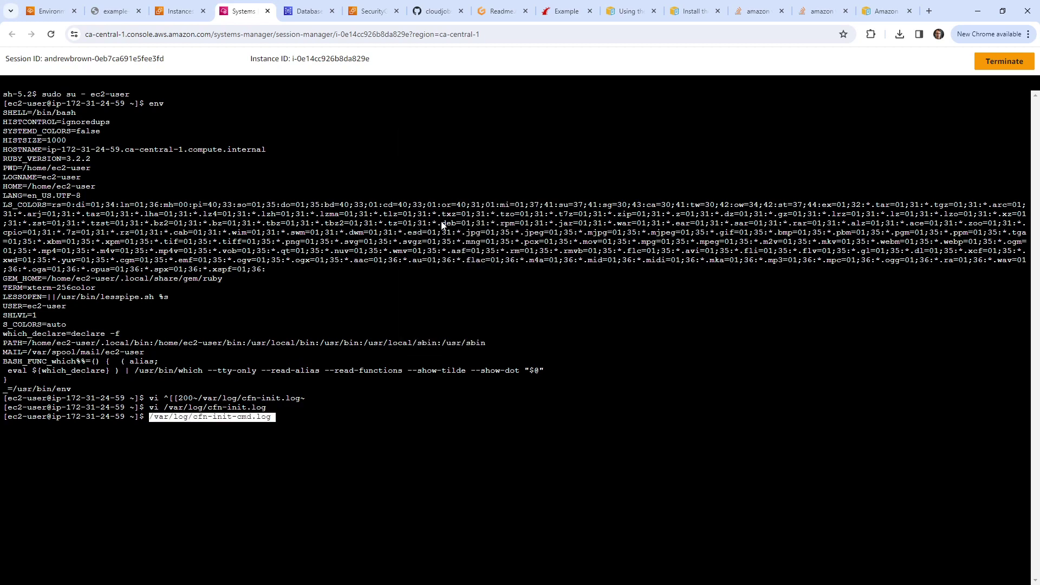
pyautogui.press('Home')
pyautogui.write('vi')
pyautogui.press('Return')
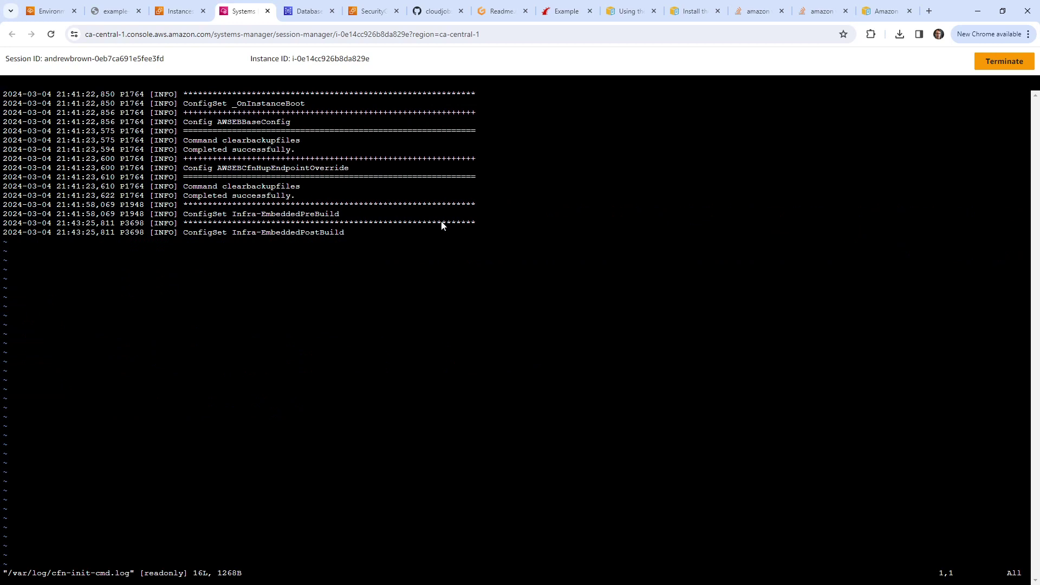
pyautogui.write(':q')
pyautogui.press('Return')
# Step: Change into /var/log and list its files with ls and ls -la
pyautogui.write('cd /var')
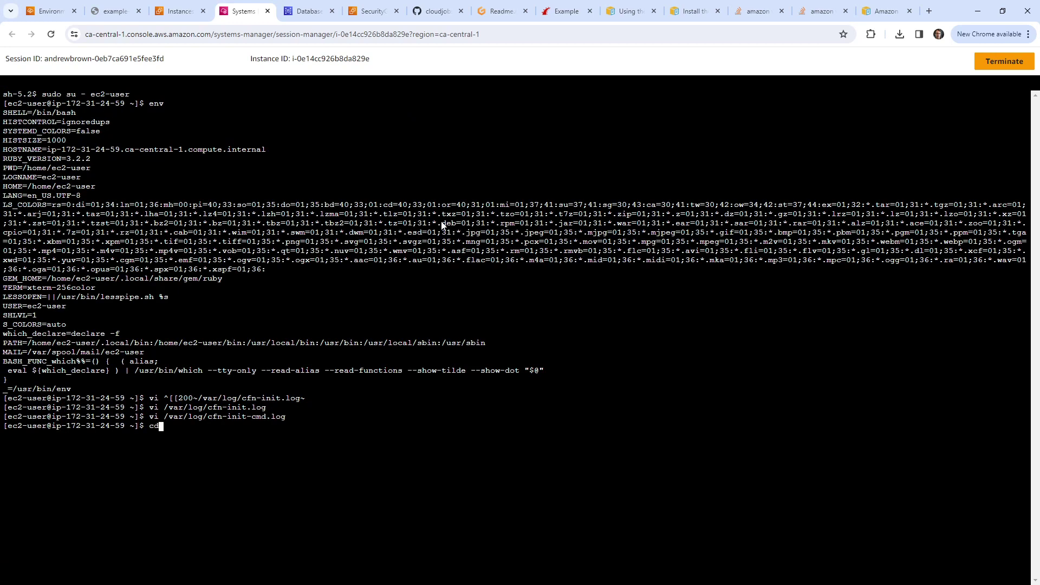
pyautogui.write('/lo')
pyautogui.press('Return')
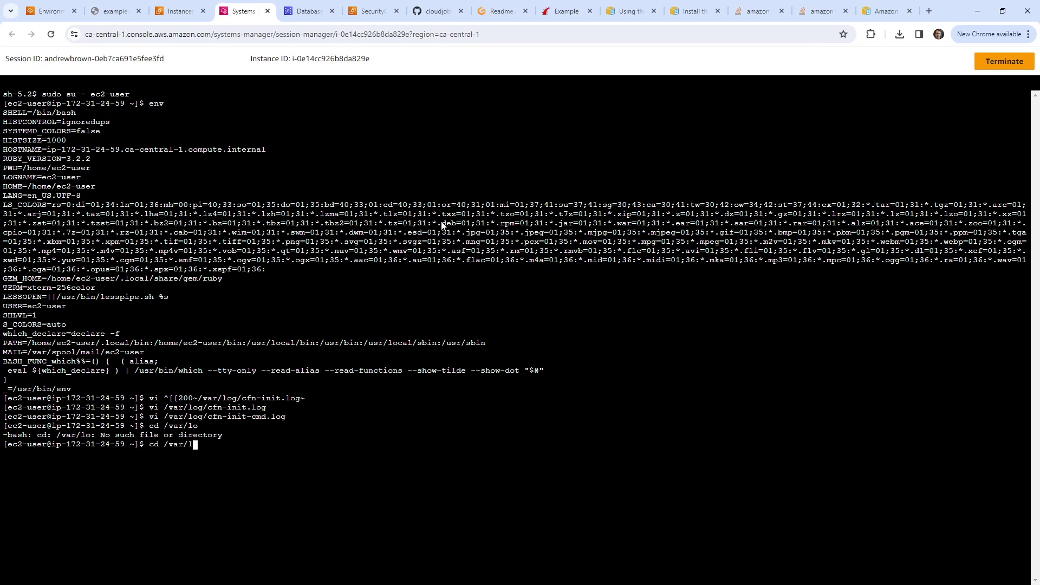
pyautogui.press('Return')
pyautogui.write('ls')
pyautogui.press('Return')
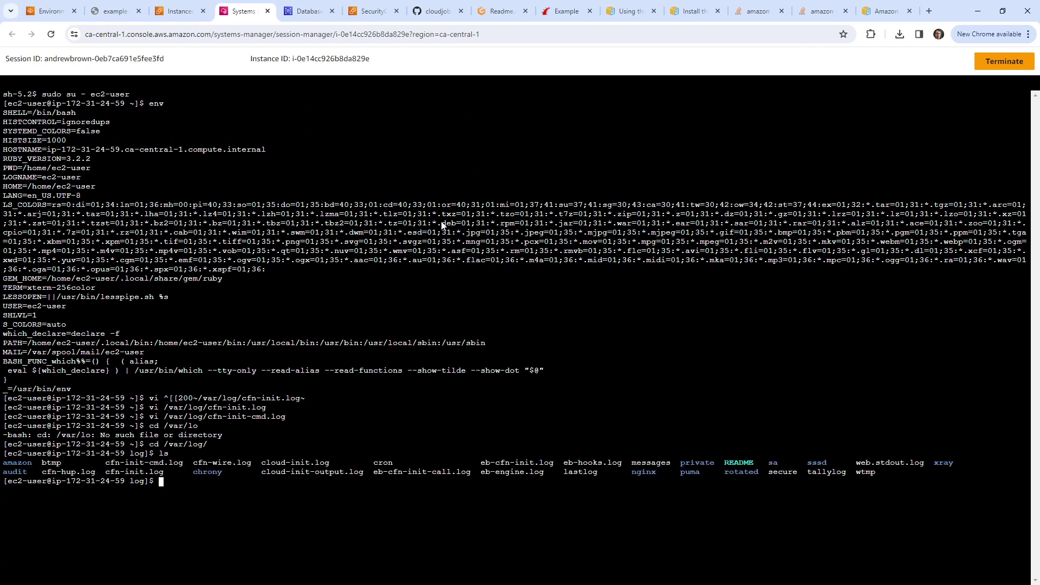
pyautogui.write('ls -la')
pyautogui.press('Return')
pyautogui.write('ls')
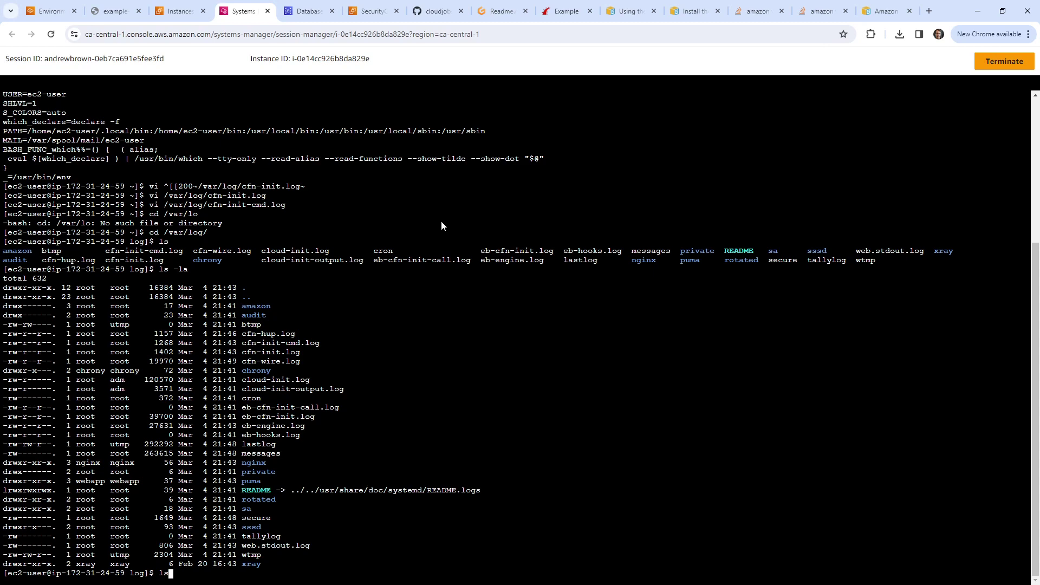
pyautogui.write(' -la')
pyautogui.press('Return')
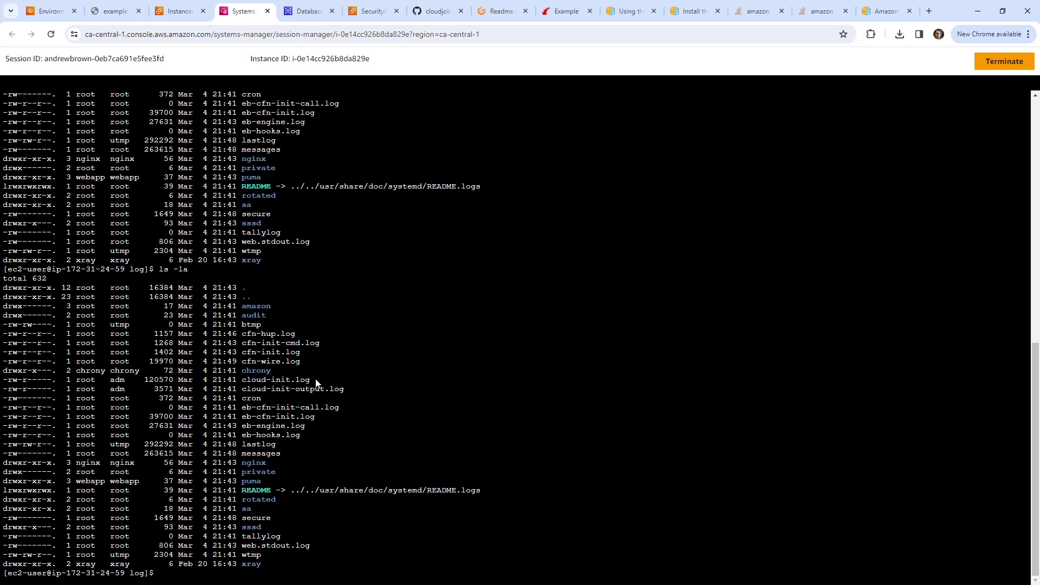
# Step: Print the full contents of cloud-init.log with cat
pyautogui.moveTo(316, 383); pyautogui.dragTo(245, 386)
pyautogui.hotkey('ctrl', 'c')
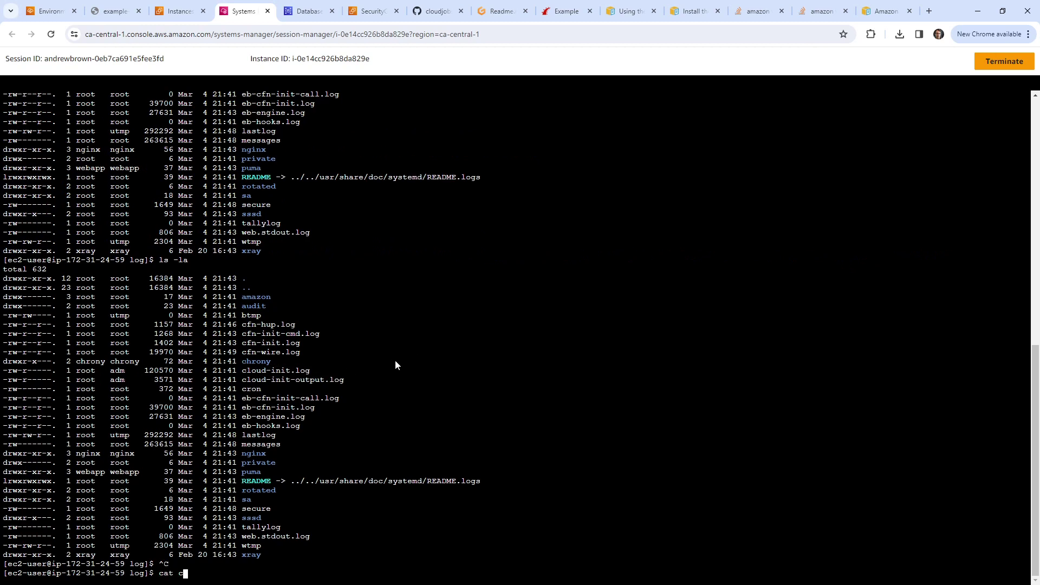
pyautogui.write('oud-init.log')
pyautogui.press('Return')
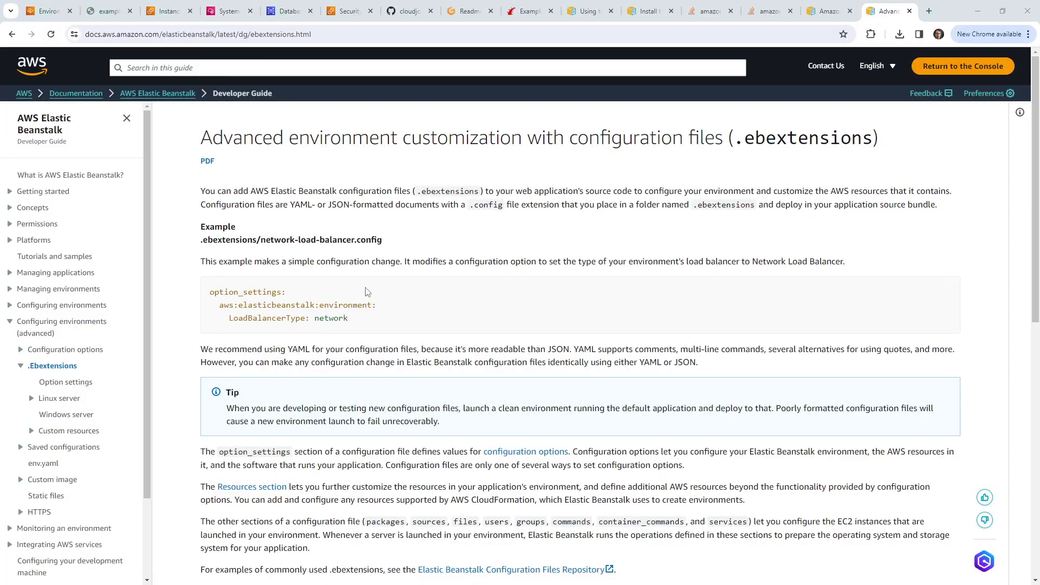
# Step: Copy '.ebextensions' from the guide's example heading and return to the Gitpod workspace
pyautogui.moveTo(198, 244); pyautogui.dragTo(257, 242)
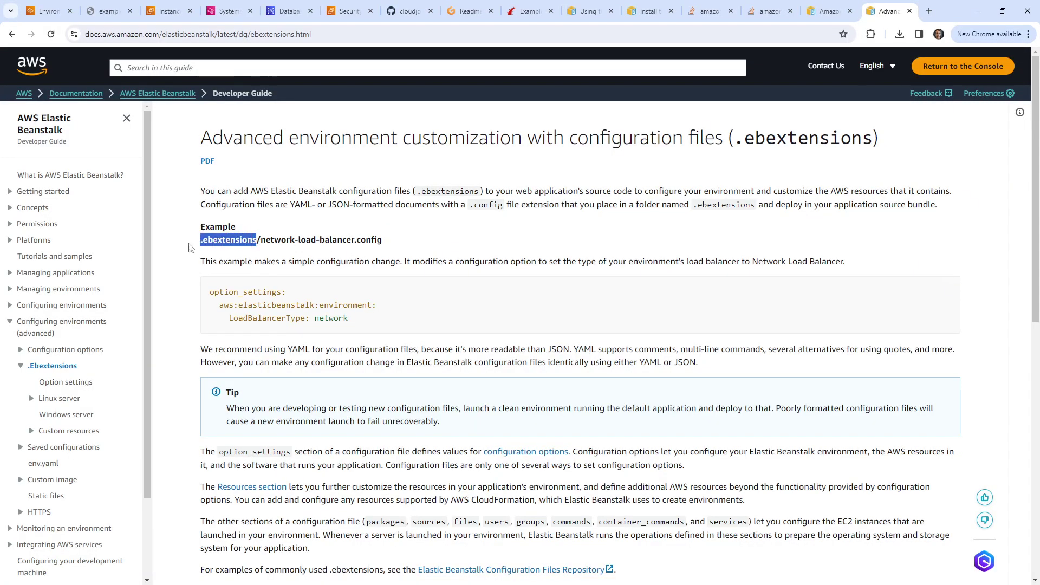
pyautogui.rightClick(221, 246)
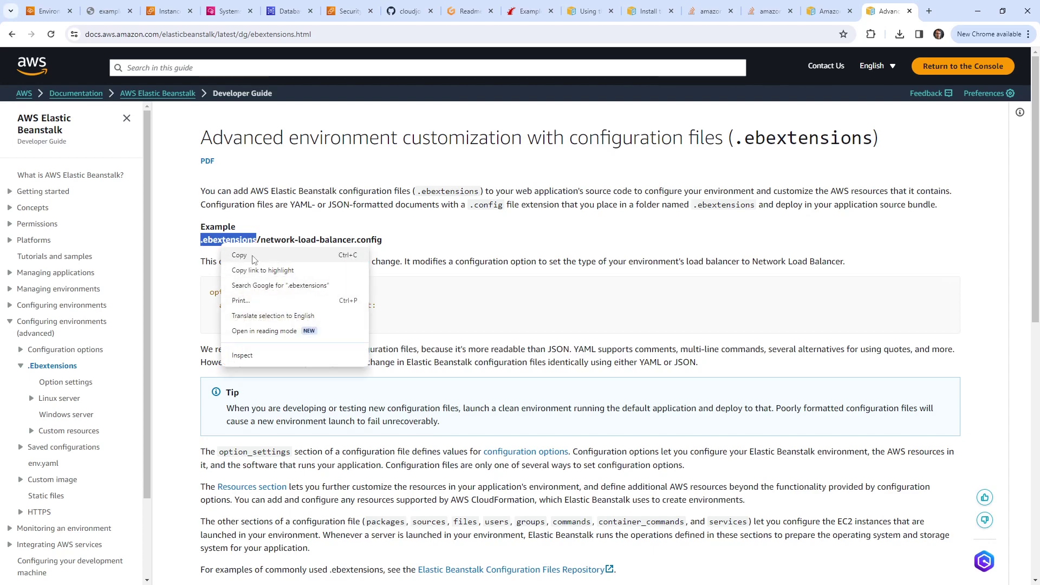
pyautogui.click(238, 255)
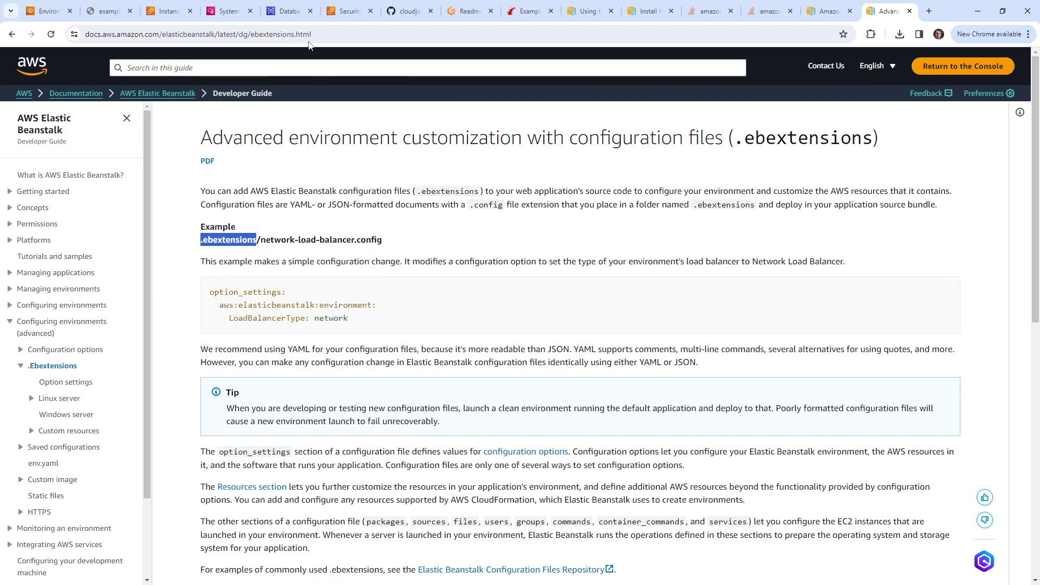
pyautogui.click(470, 12)
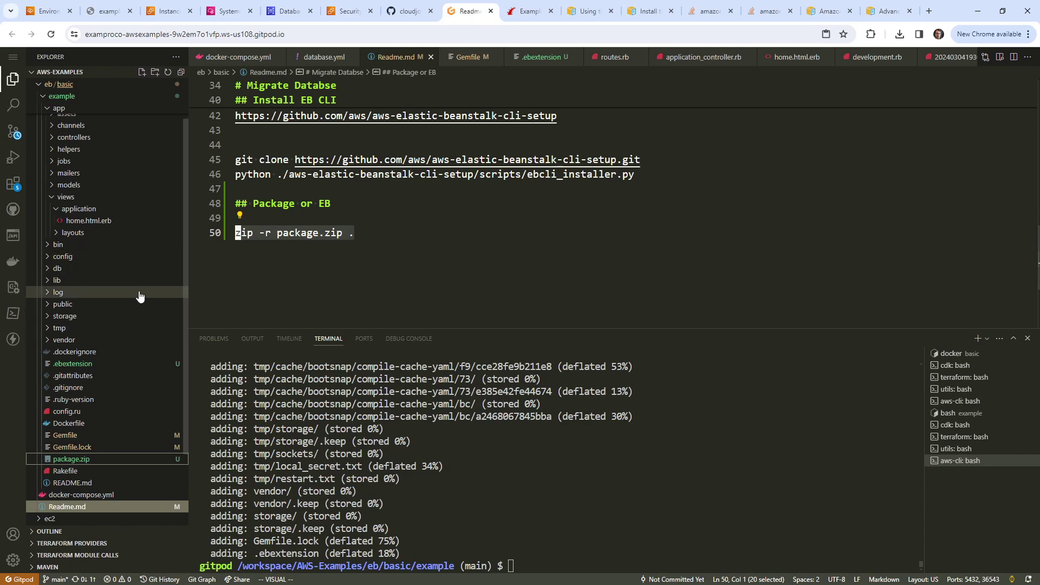
# Step: Permanently delete package.zip from the workspace
pyautogui.rightClick(89, 459)
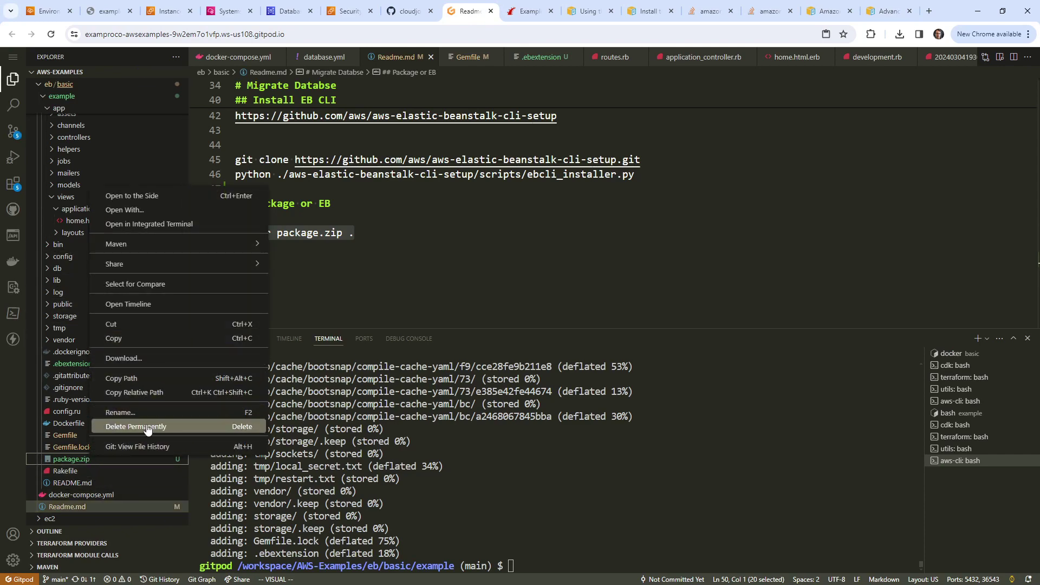
pyautogui.click(148, 427)
pyautogui.click(593, 347)
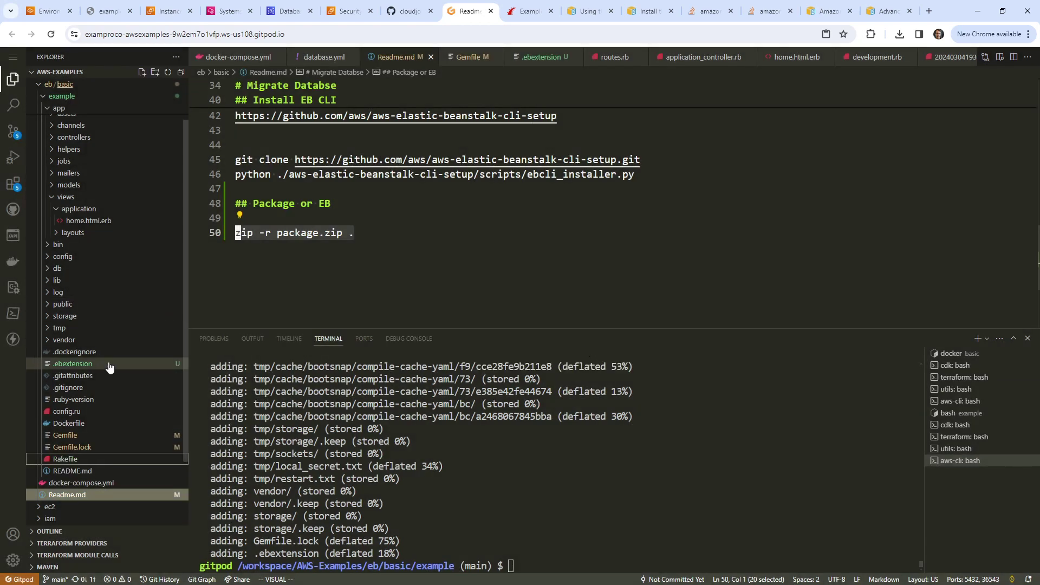
pyautogui.scroll(1, 75, 180)
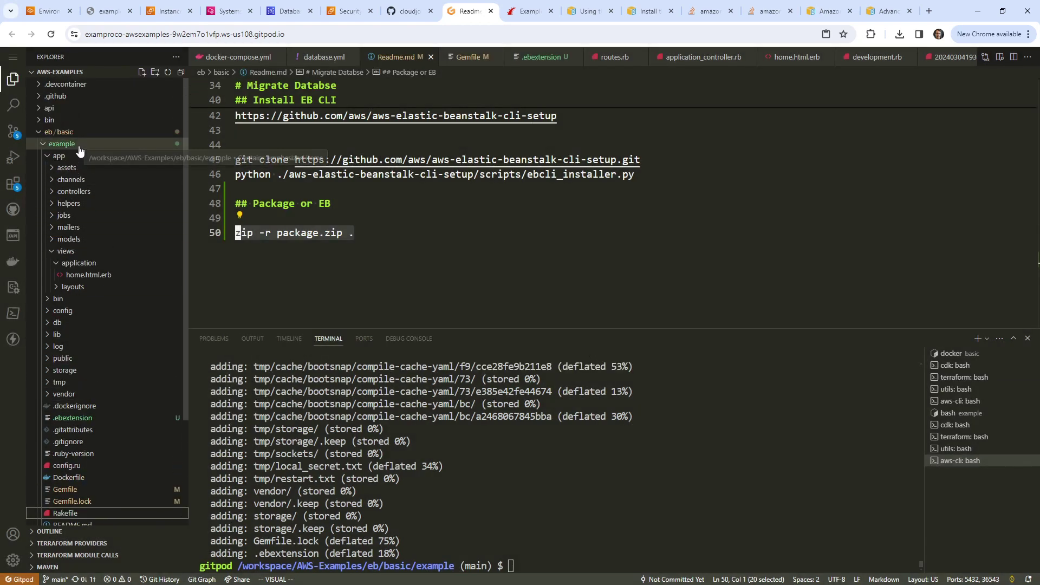
# Step: Create a .ebextensions folder inside example containing an empty init.config file
pyautogui.click(51, 155)
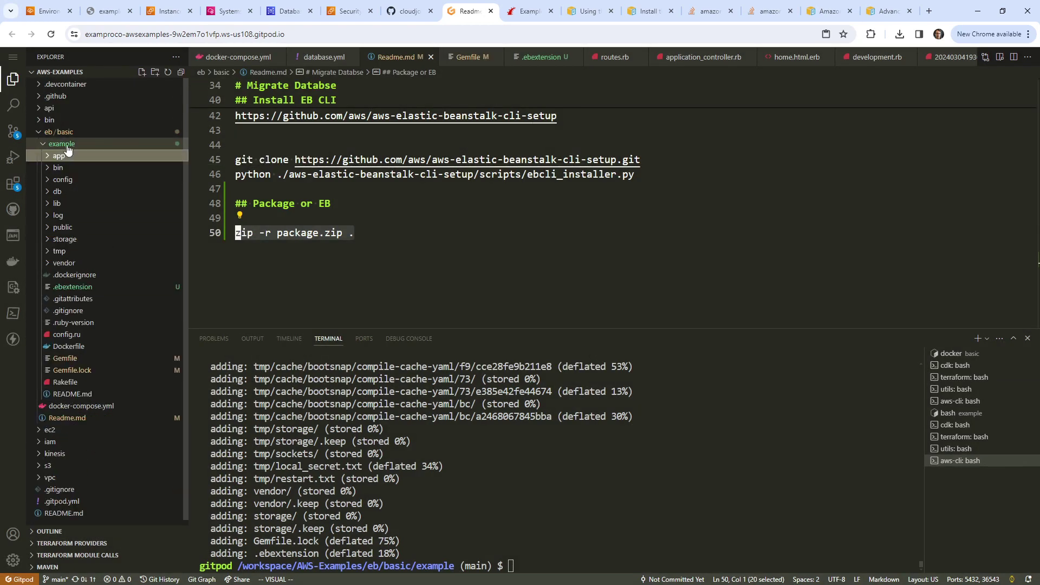
pyautogui.rightClick(70, 148)
pyautogui.click(120, 162)
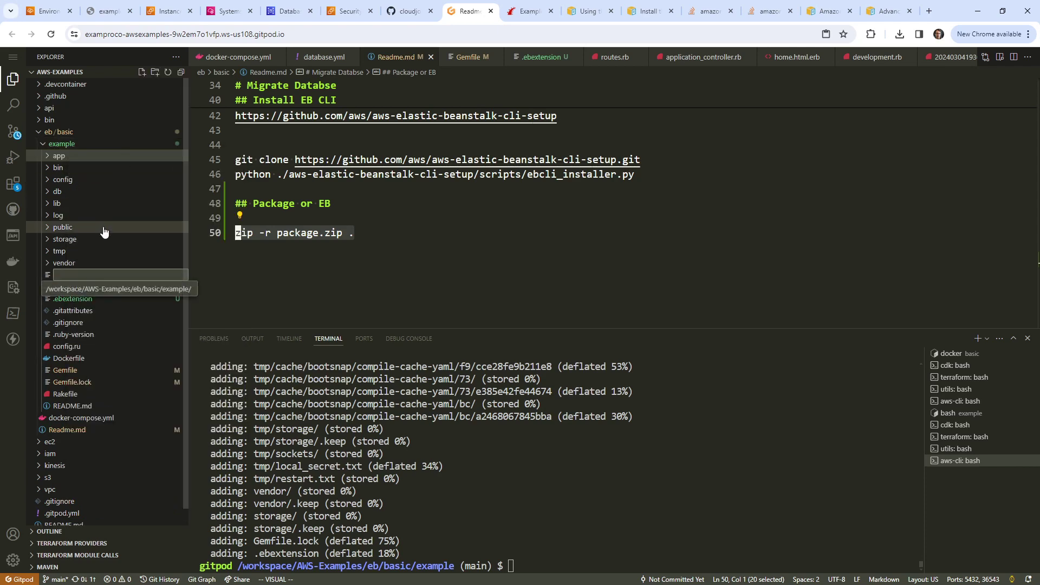
pyautogui.press('Escape')
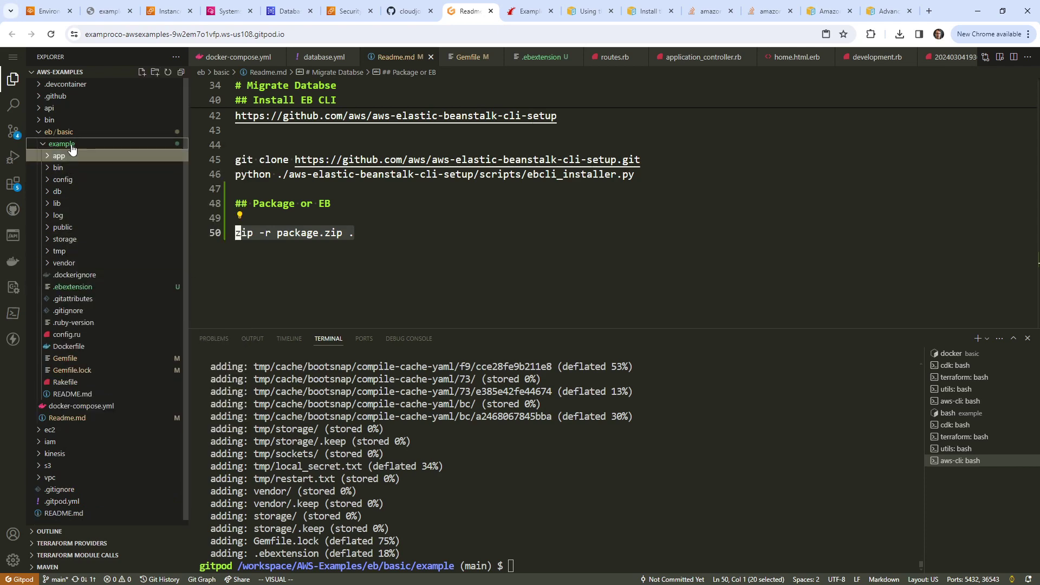
pyautogui.rightClick(71, 144)
pyautogui.click(109, 168)
pyautogui.write('.ebextensions')
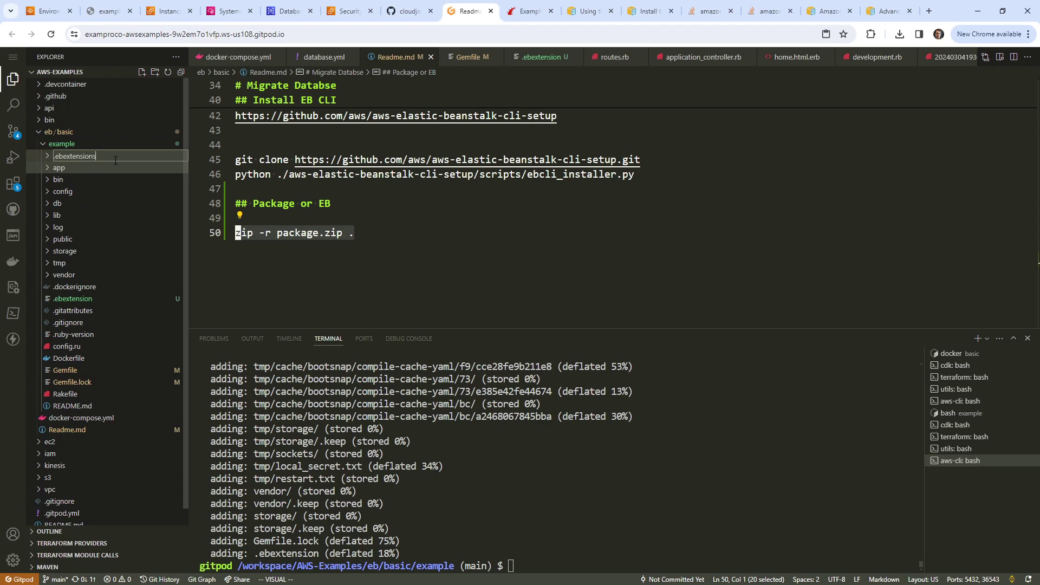
pyautogui.press('Return')
pyautogui.rightClick(82, 159)
pyautogui.click(102, 164)
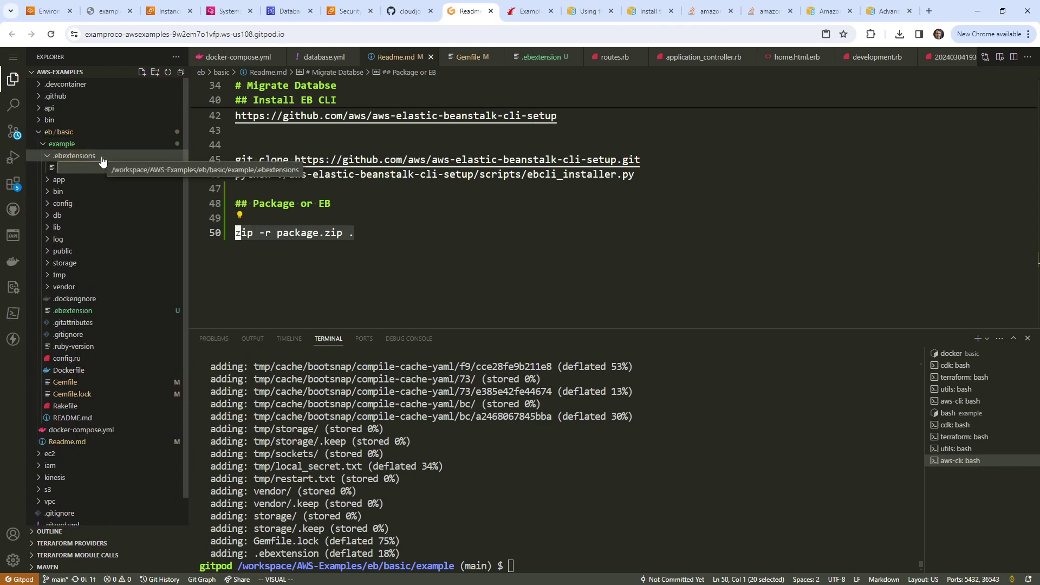
pyautogui.write('init.config')
pyautogui.press('Return')
pyautogui.click(883, 11)
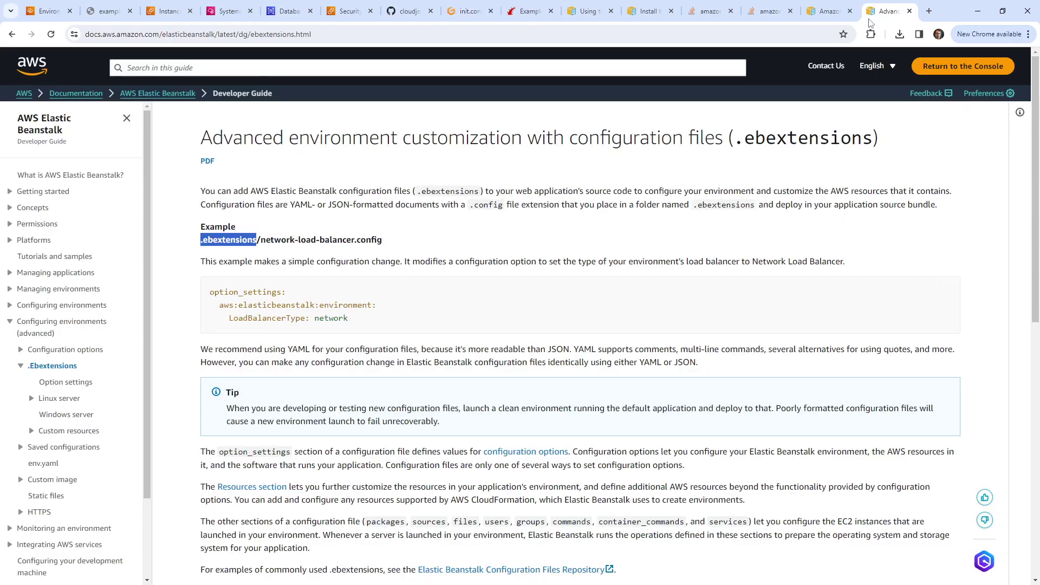
# Step: Note the .config extension requirement and read the 'Customizing software on Linux servers' page
pyautogui.moveTo(470, 206); pyautogui.dragTo(511, 205)
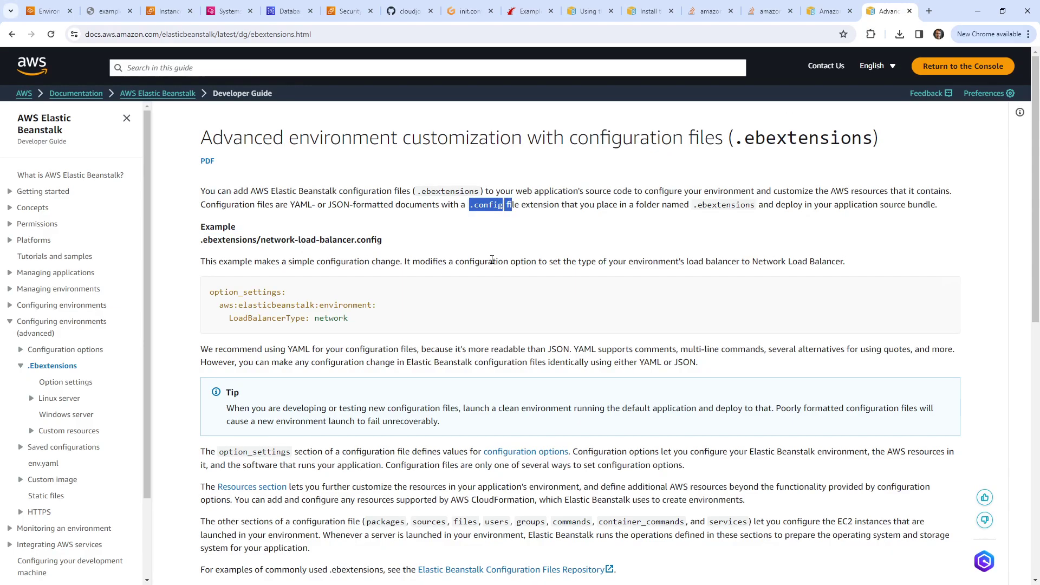
pyautogui.scroll(-10, 433, 278)
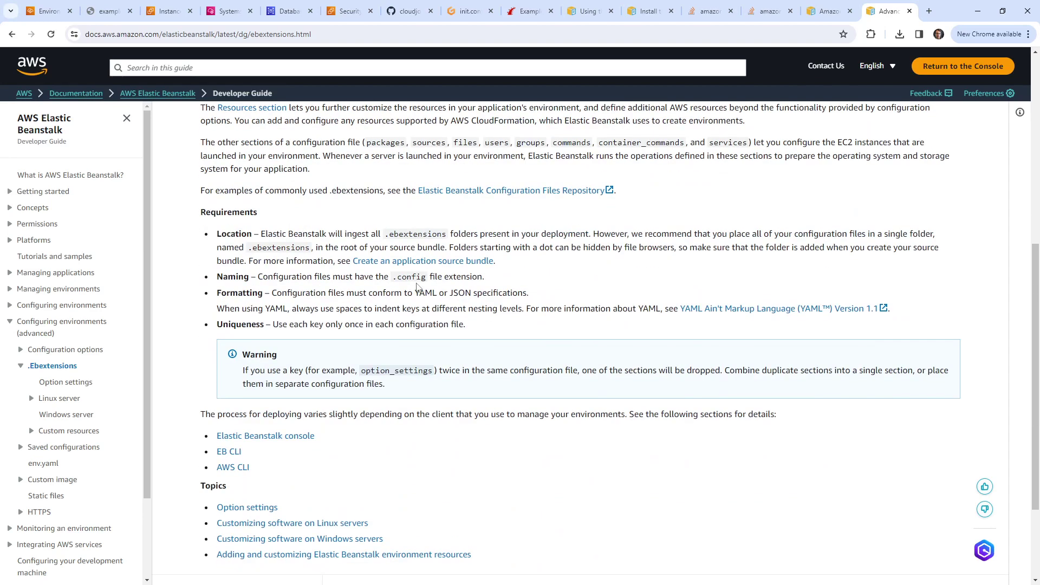
pyautogui.click(41, 403)
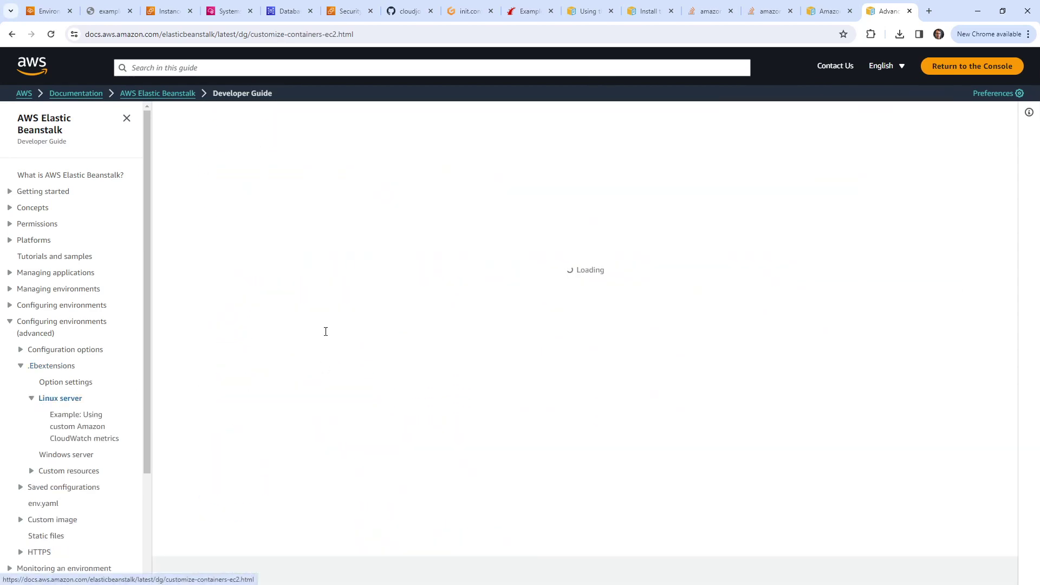
pyautogui.scroll(-7, 327, 331)
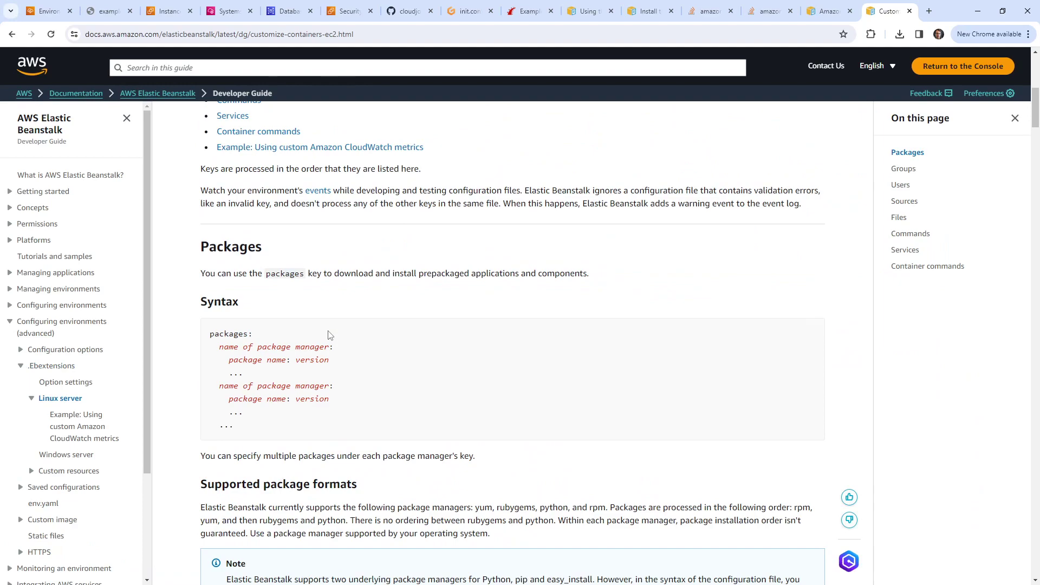
pyautogui.scroll(8, 329, 335)
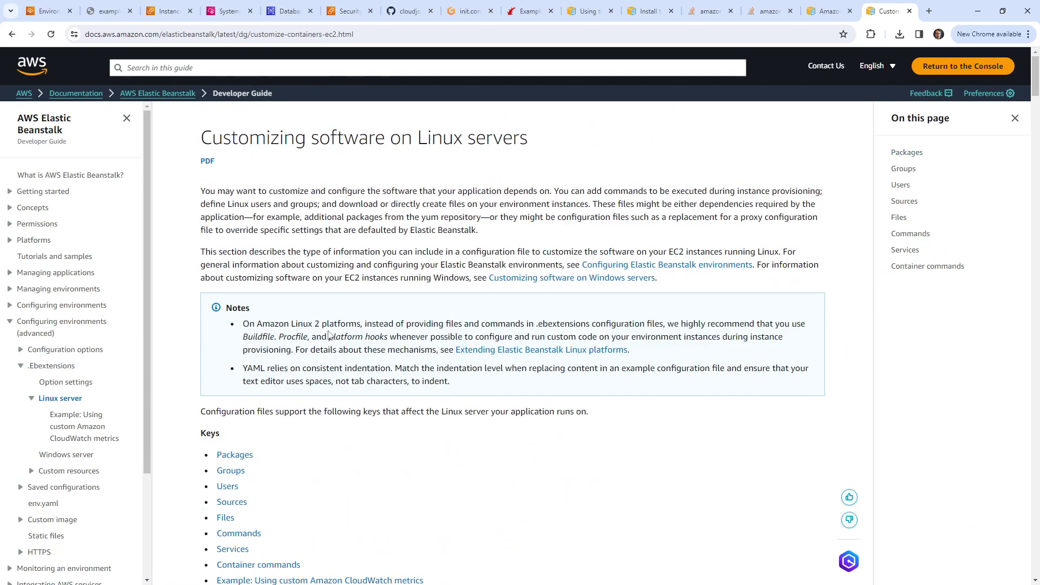
pyautogui.scroll(-10, 329, 335)
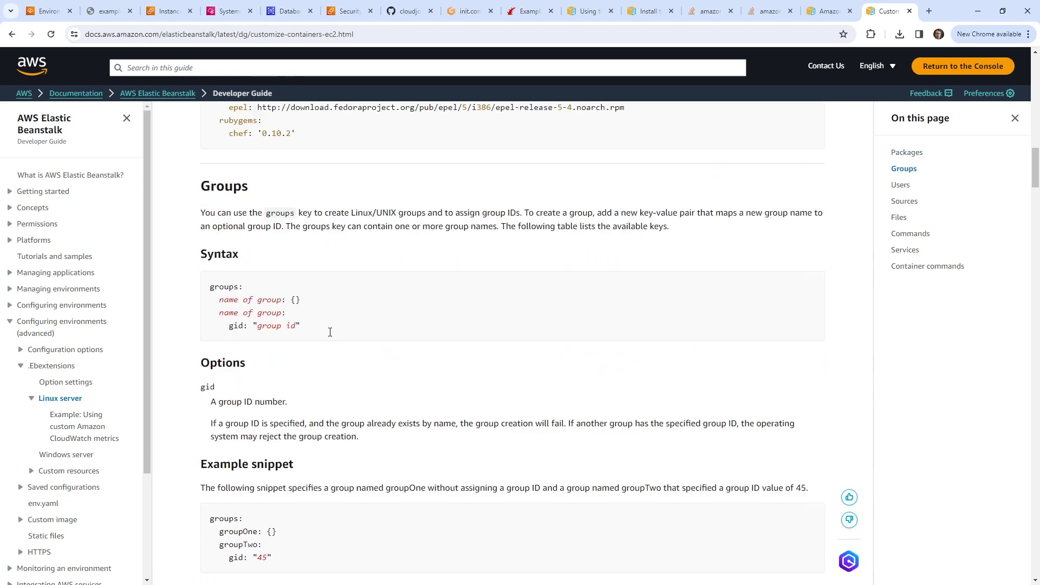
pyautogui.scroll(-10, 330, 331)
pyautogui.scroll(8, 307, 275)
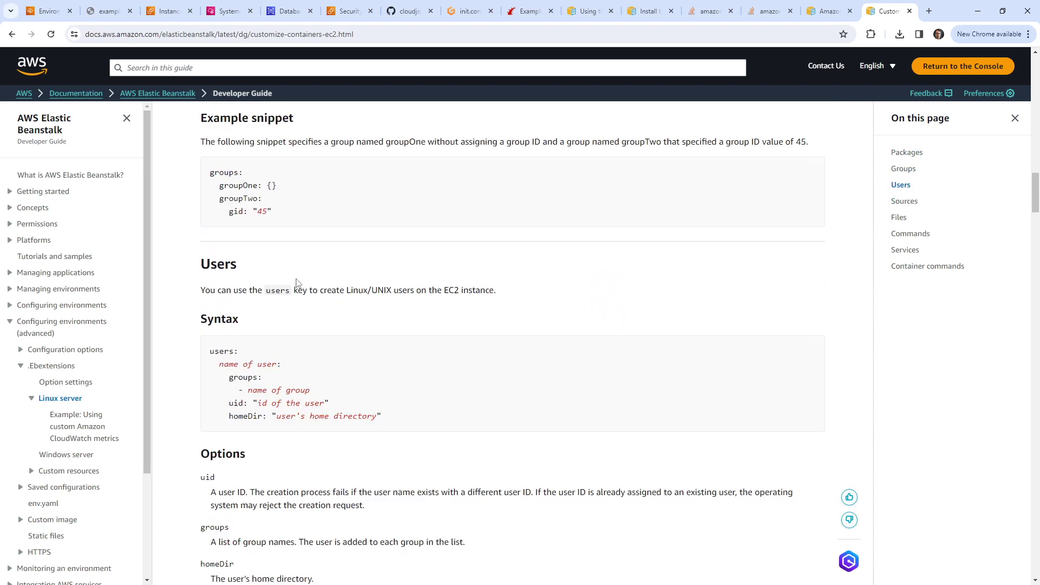
# Step: Cycle through the open browser tabs back to the Gitpod workspace with init.config
pyautogui.click(110, 12)
pyautogui.click(146, 13)
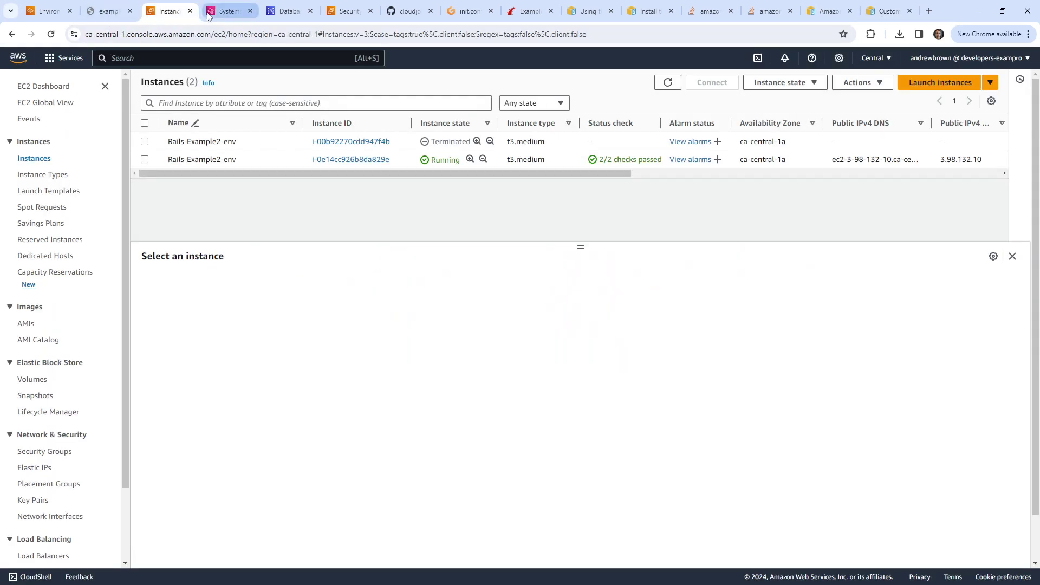
pyautogui.click(226, 12)
pyautogui.click(350, 12)
pyautogui.click(407, 12)
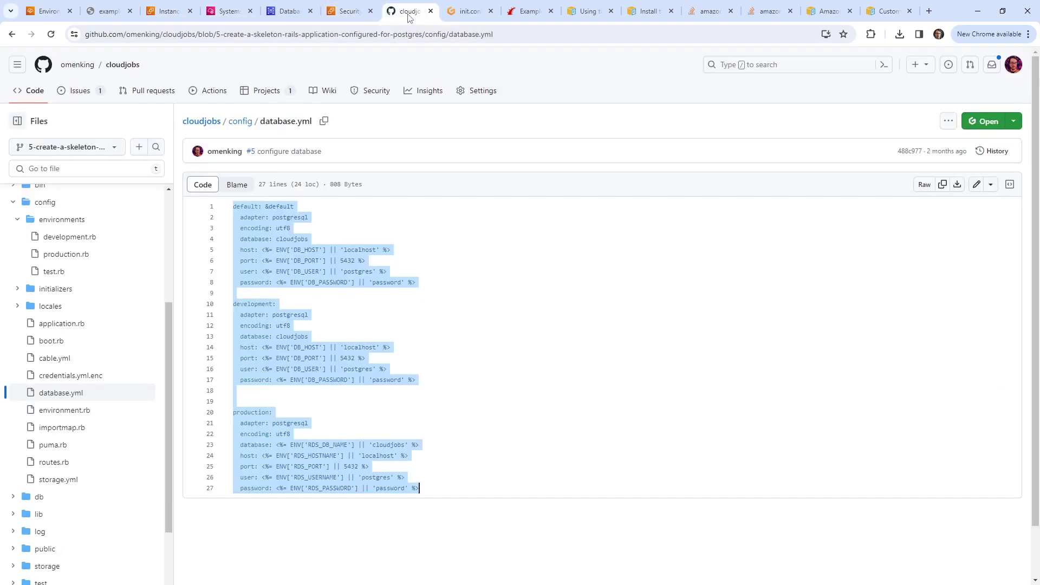
pyautogui.click(467, 12)
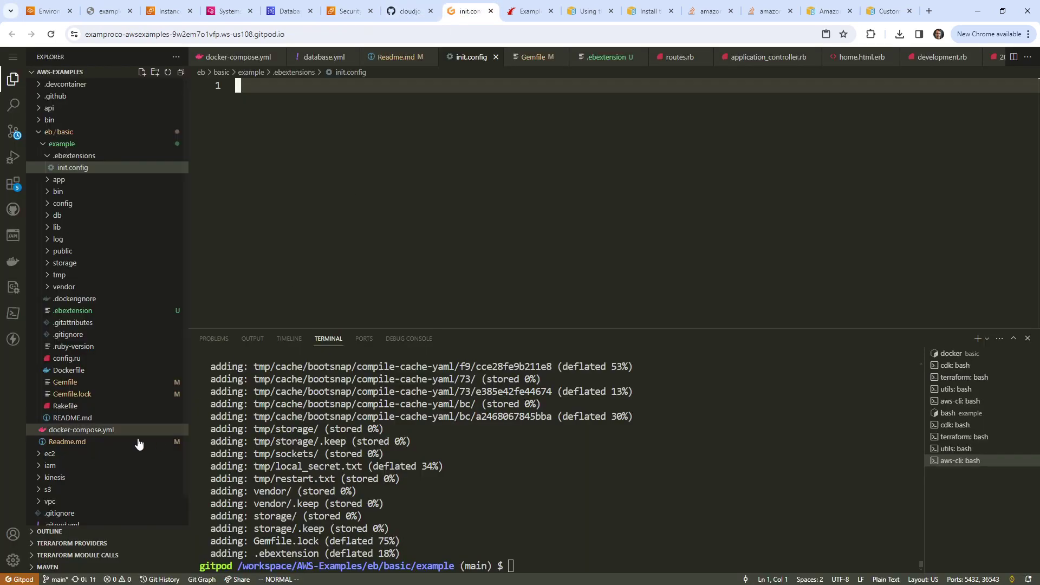
# Step: Copy the three-line get-config export commands from .ebextension into init.config
pyautogui.click(98, 314)
pyautogui.press('End')
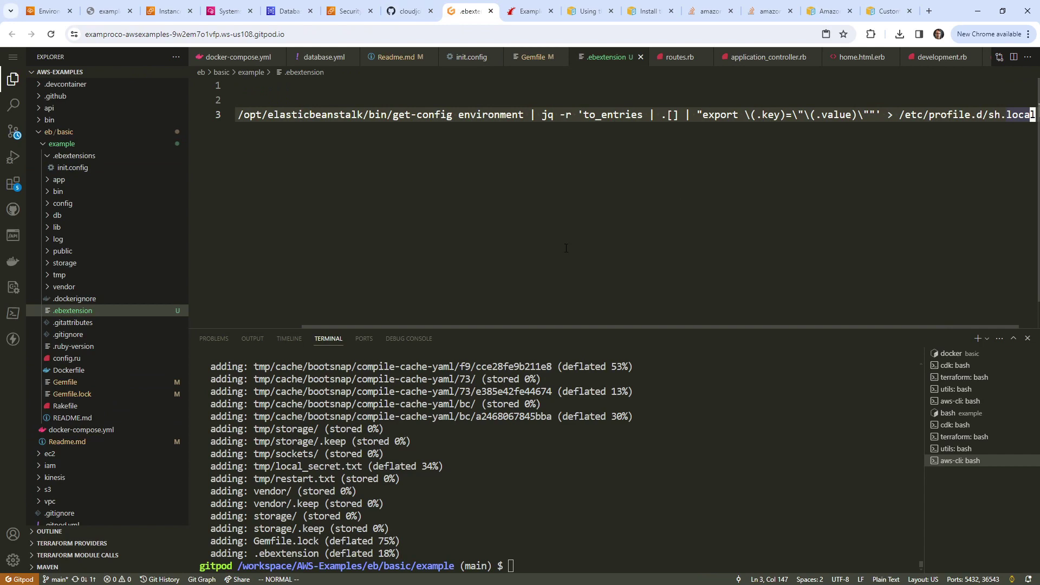
pyautogui.click(108, 313)
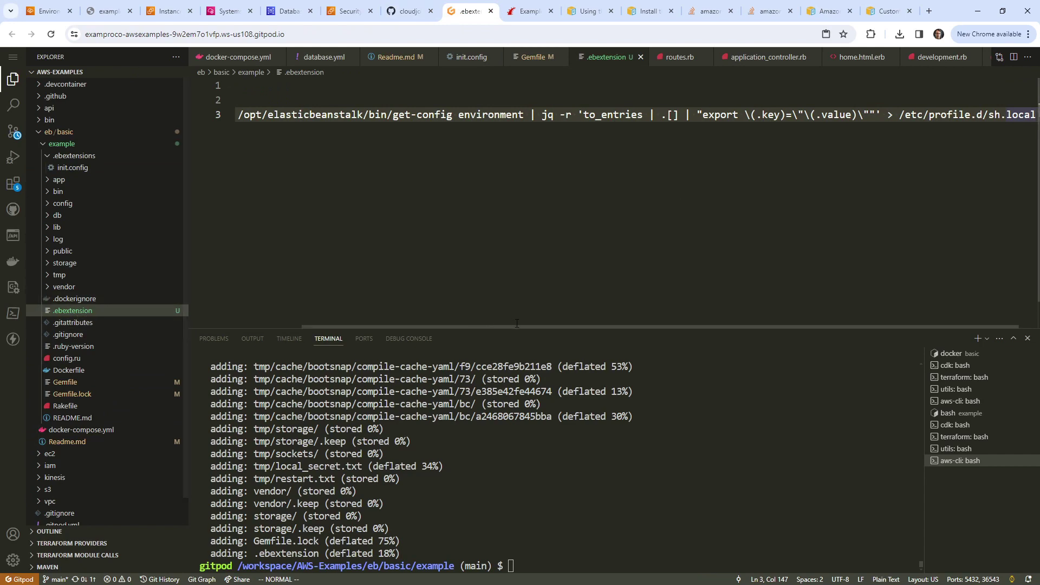
pyautogui.click(517, 324)
pyautogui.press('v')
pyautogui.press('g')
pyautogui.press('g')
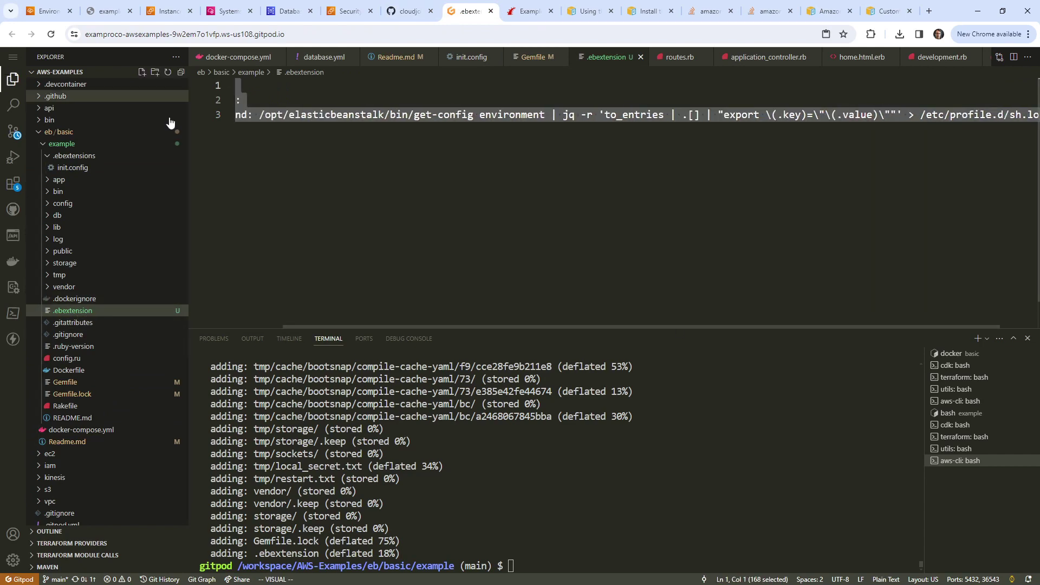
pyautogui.rightClick(306, 114)
pyautogui.click(350, 188)
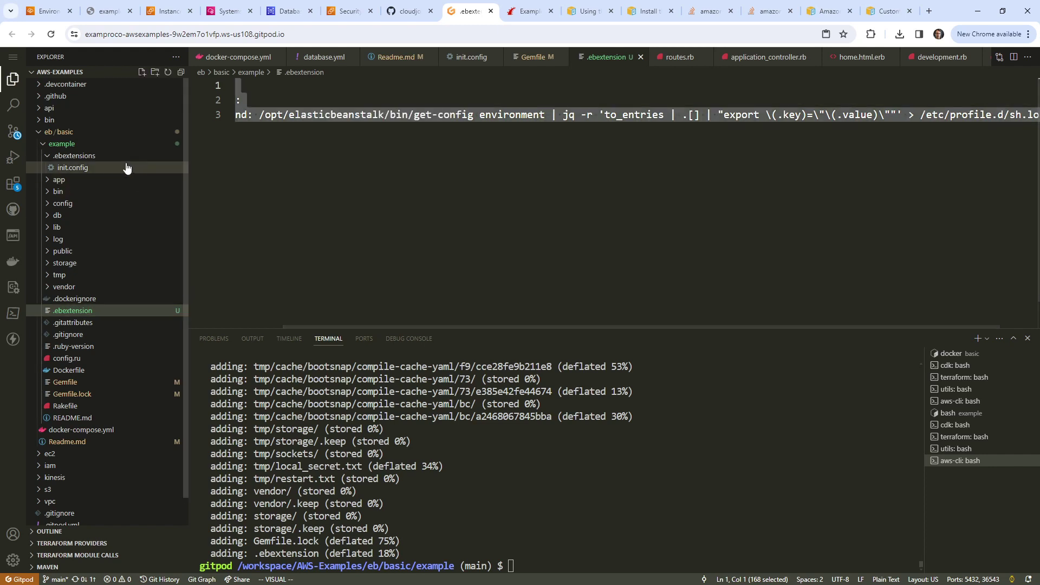
pyautogui.click(126, 167)
pyautogui.rightClick(404, 156)
pyautogui.click(448, 241)
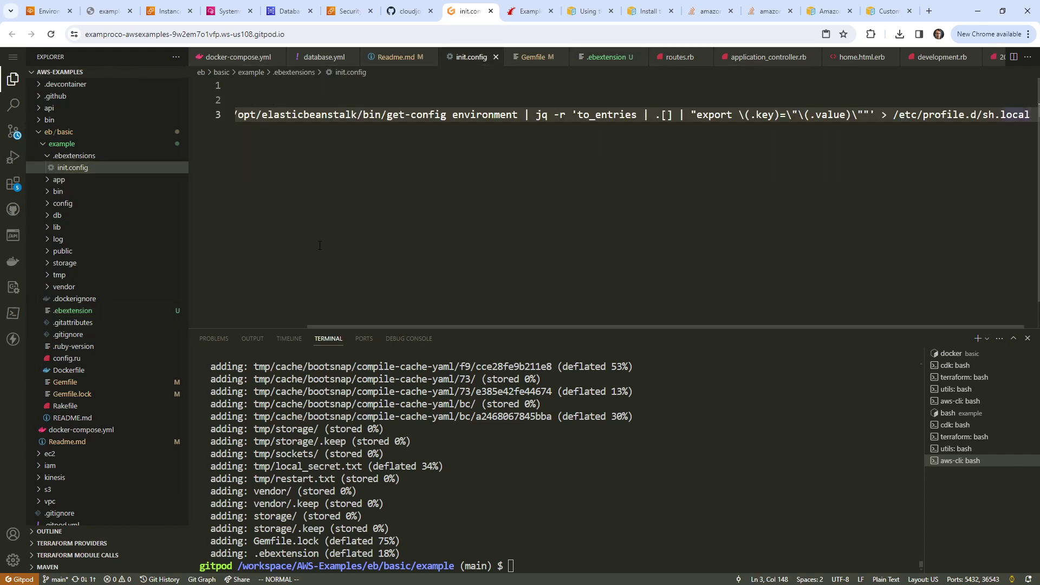
pyautogui.press('Escape')
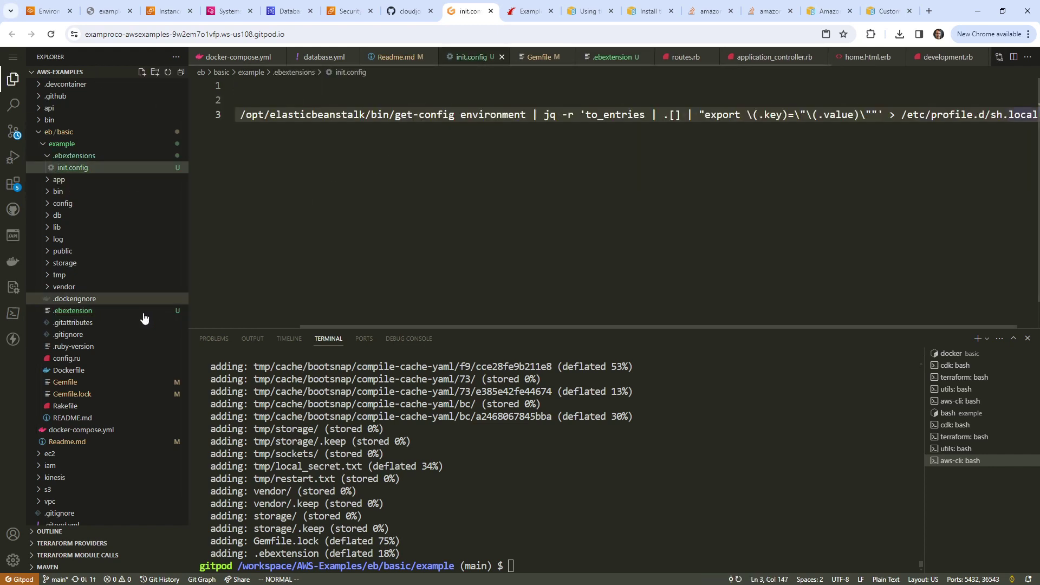
# Step: Permanently delete the old .ebextension file
pyautogui.rightClick(111, 310)
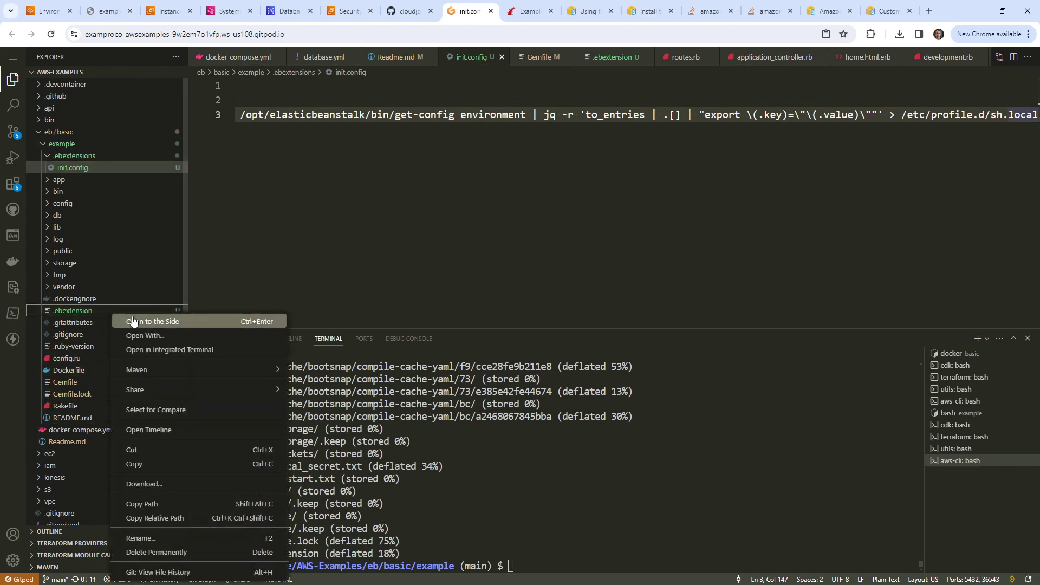
pyautogui.click(163, 551)
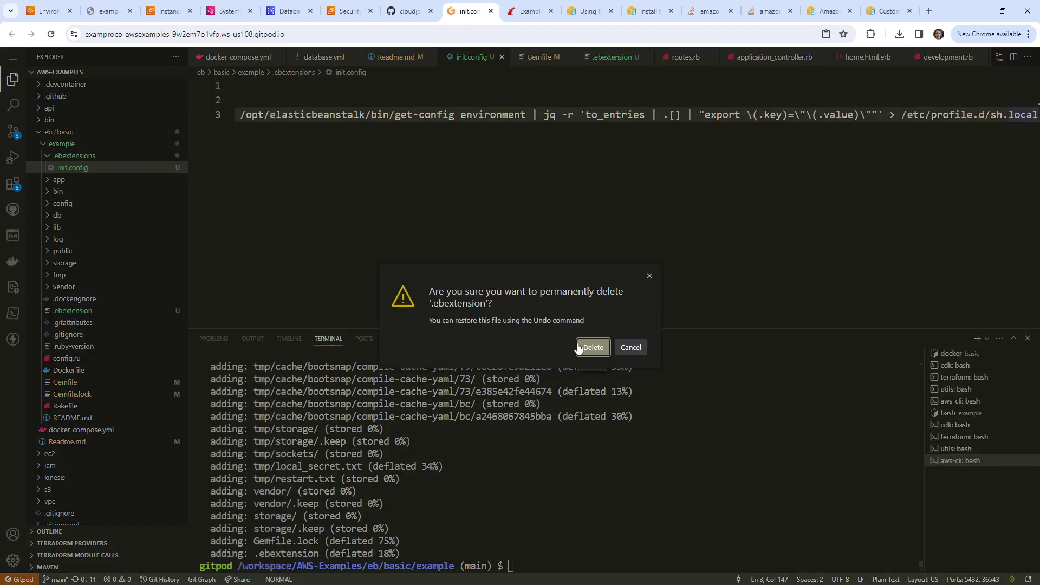
pyautogui.click(592, 347)
pyautogui.click(877, 11)
pyautogui.scroll(9, 642, 205)
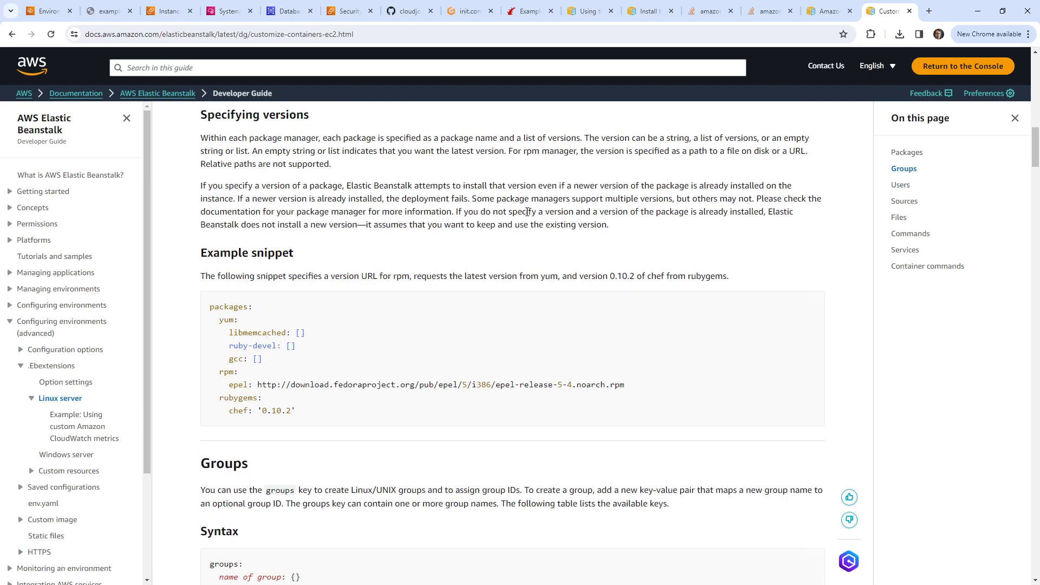
# Step: Open the .ebextensions and Configuration options pages of the Elastic Beanstalk Developer Guide
pyautogui.click(50, 365)
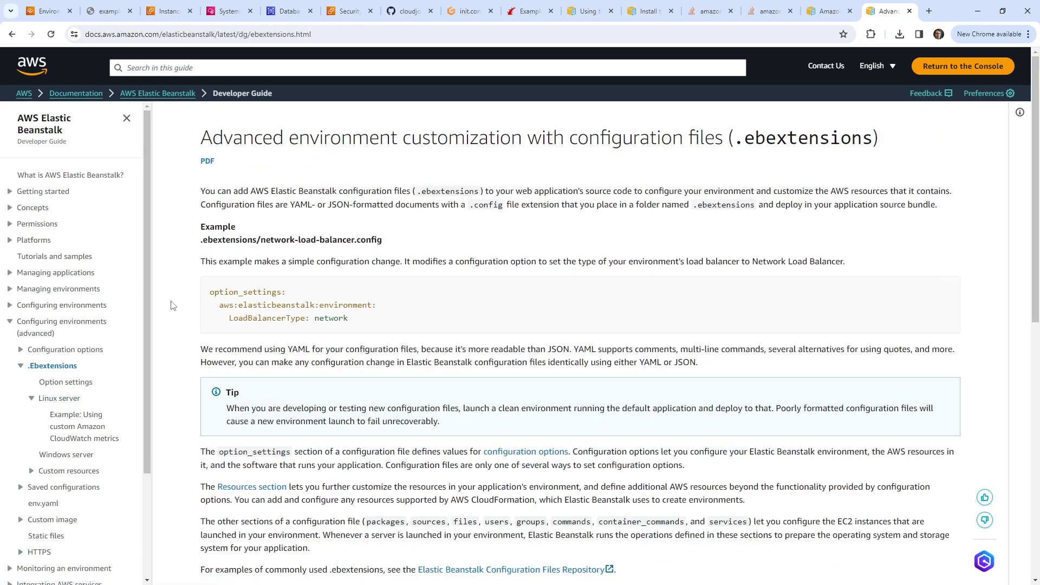
pyautogui.click(76, 349)
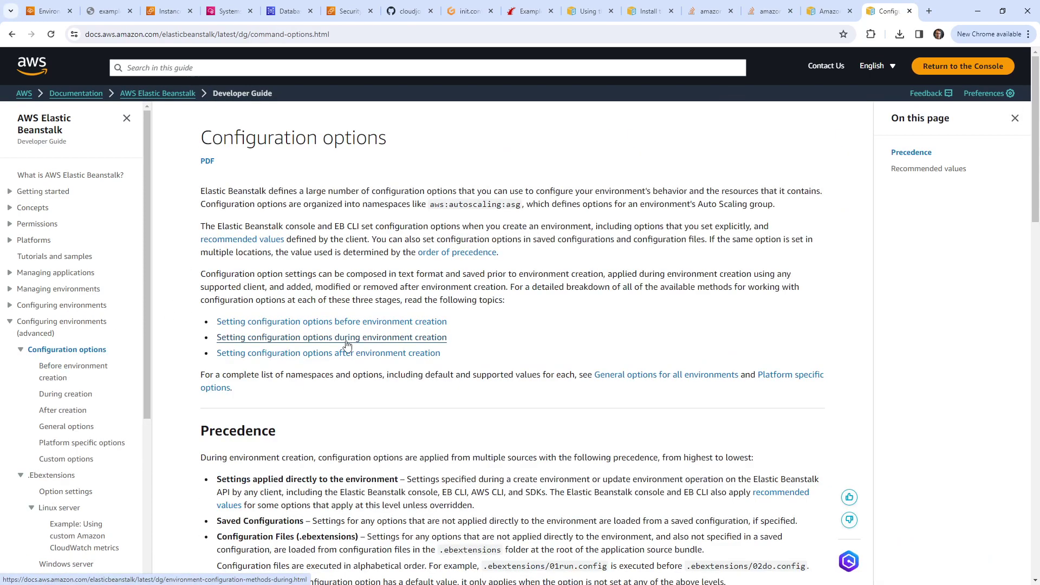
pyautogui.scroll(-12, 349, 325)
pyautogui.scroll(-6, 355, 304)
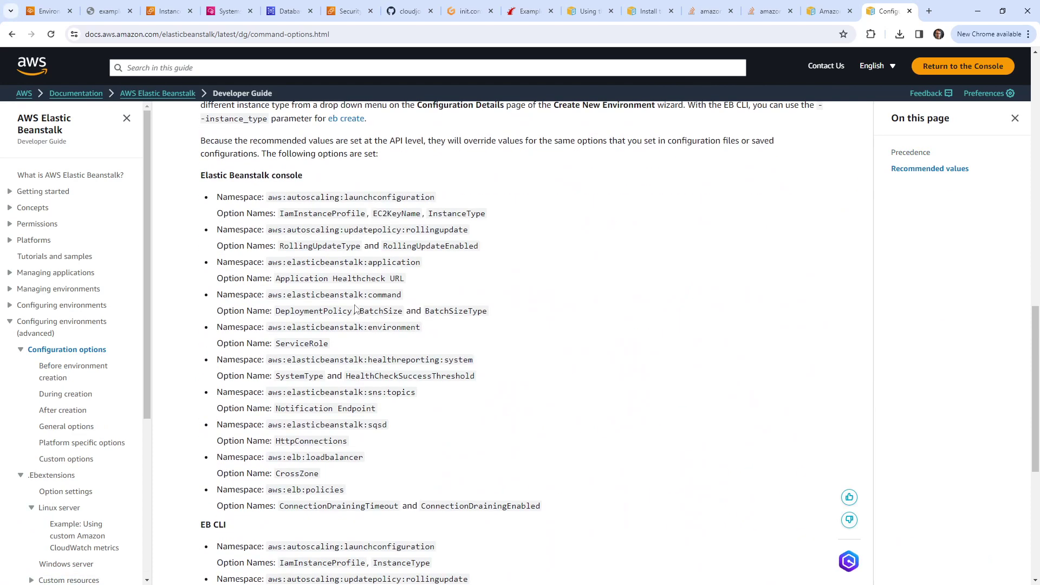
pyautogui.scroll(-6, 356, 306)
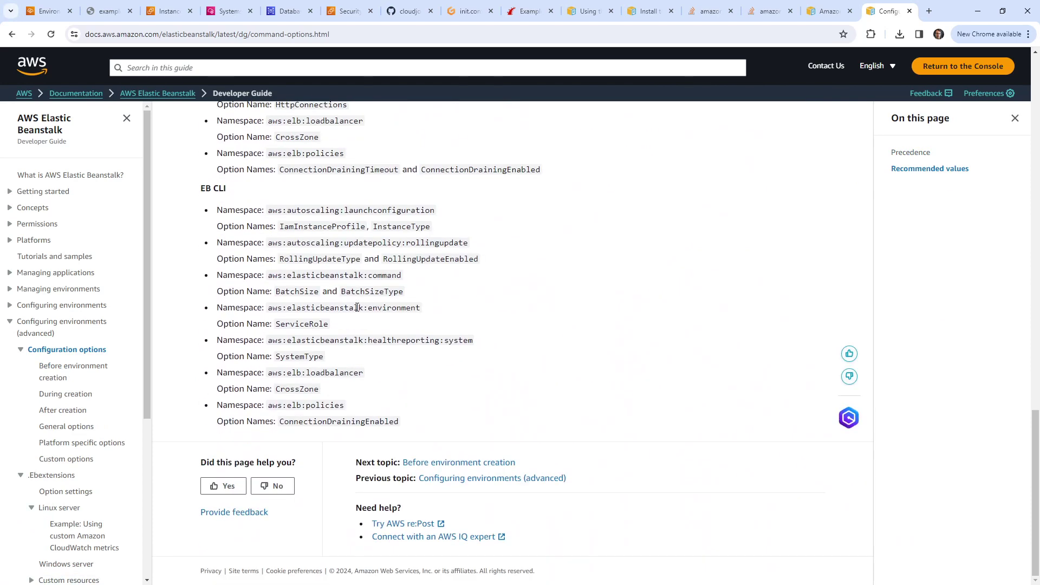
pyautogui.scroll(7, 357, 307)
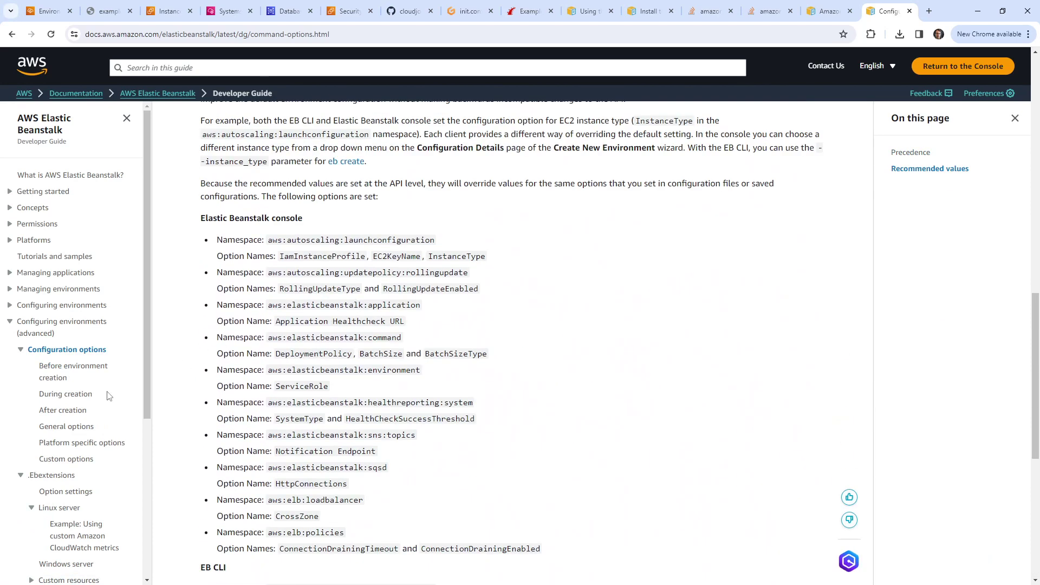
# Step: Open the 'during environment creation' page and highlight the .ebextensions folder in its example layout
pyautogui.click(76, 399)
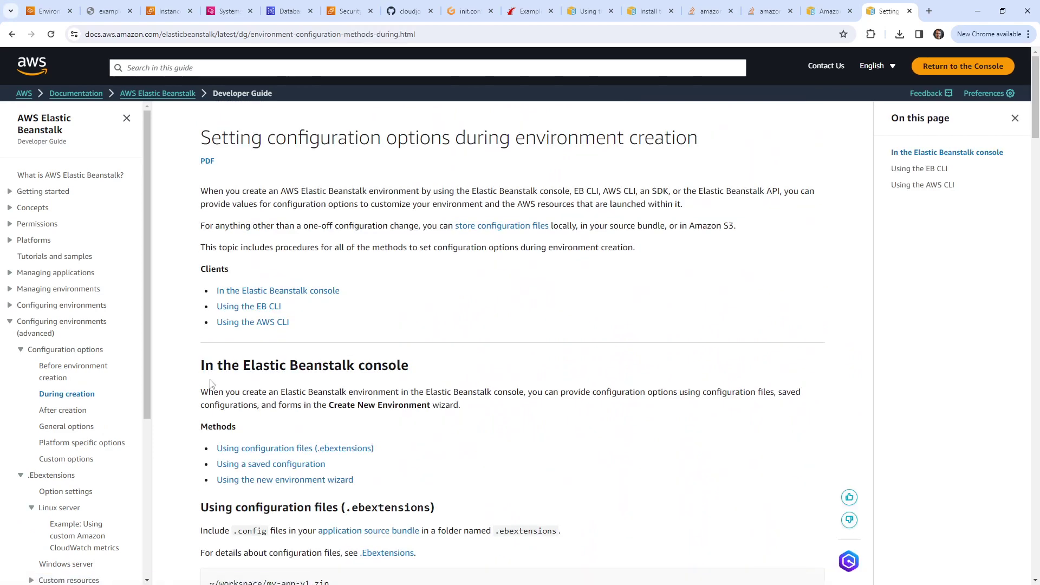
pyautogui.scroll(-5, 215, 385)
pyautogui.scroll(-2, 215, 385)
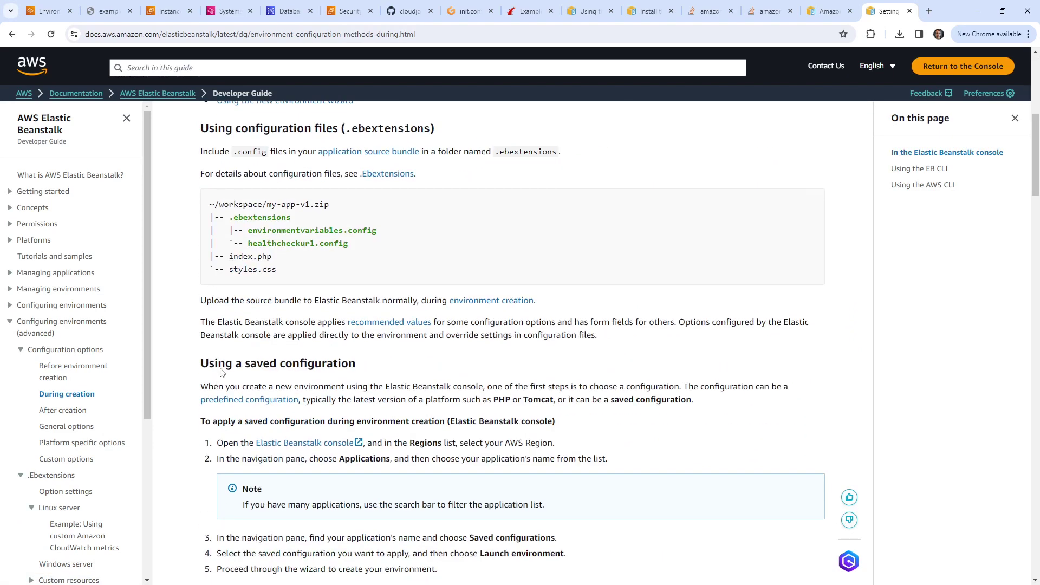
pyautogui.moveTo(234, 221); pyautogui.dragTo(312, 219)
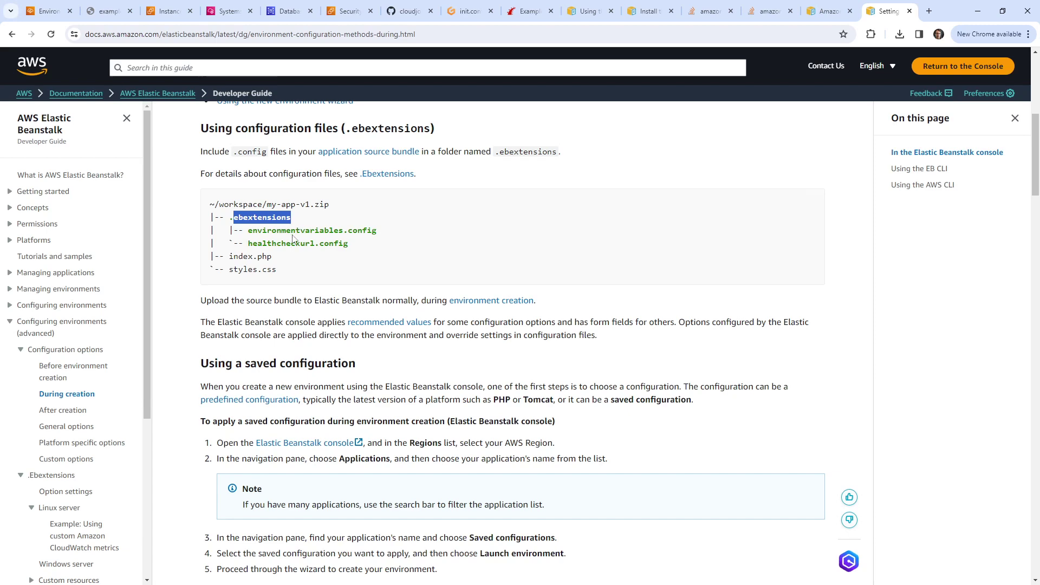
pyautogui.scroll(4, 296, 232)
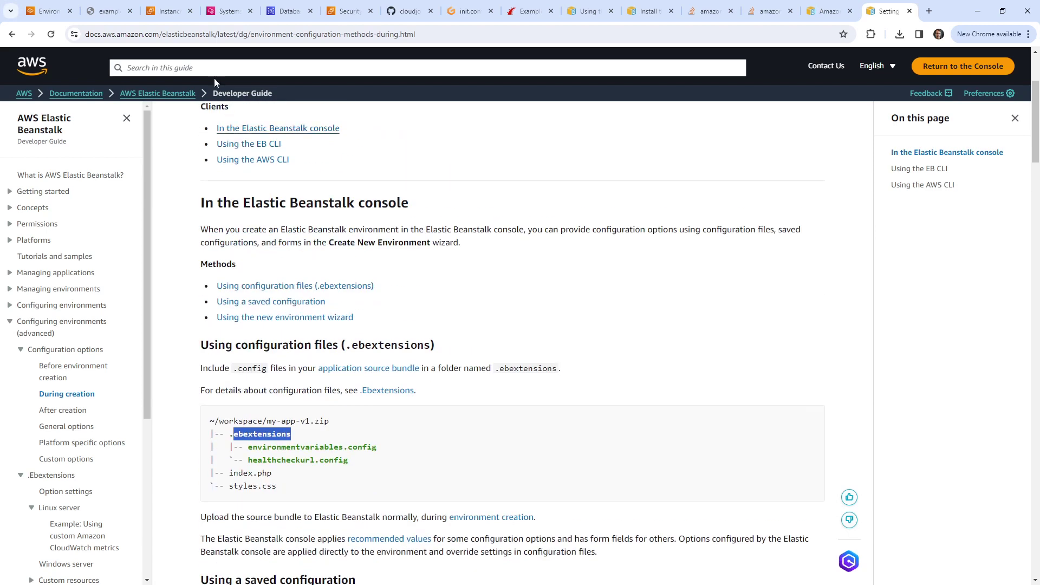
pyautogui.click(284, 12)
pyautogui.click(333, 18)
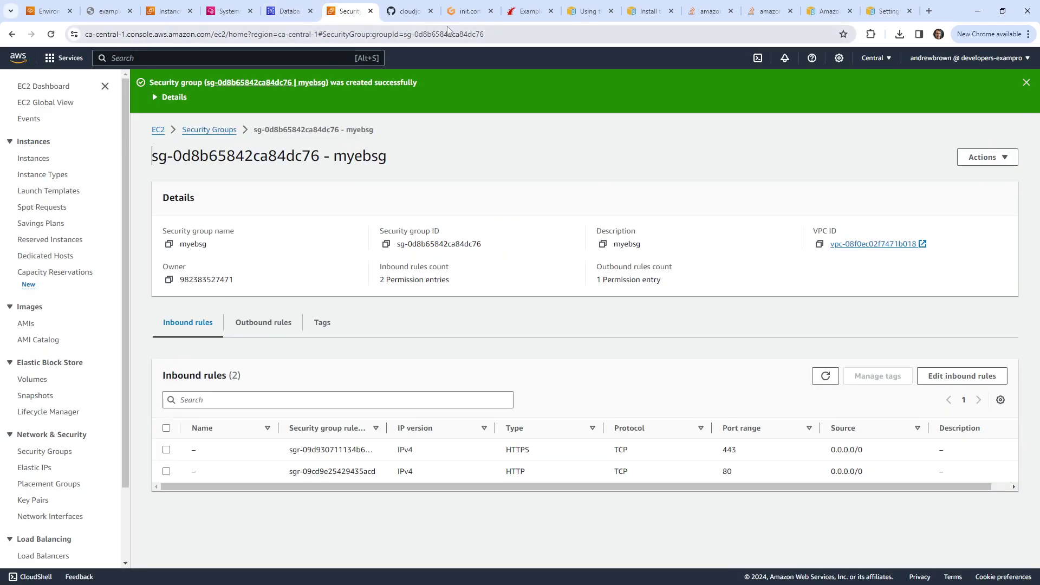
# Step: Open a fresh Gitpod terminal in the eb/basic/example folder
pyautogui.click(465, 10)
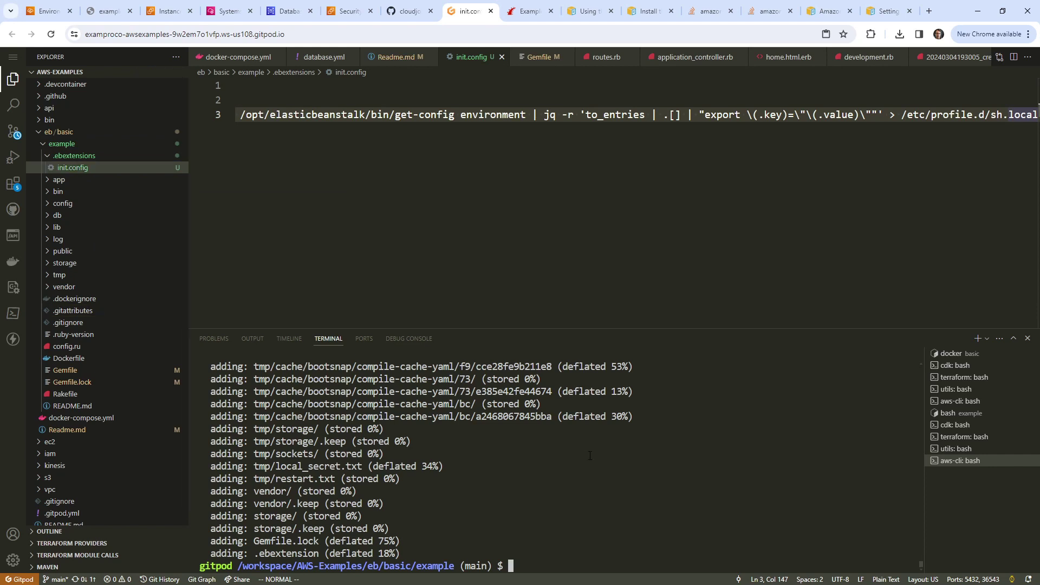
pyautogui.click(955, 448)
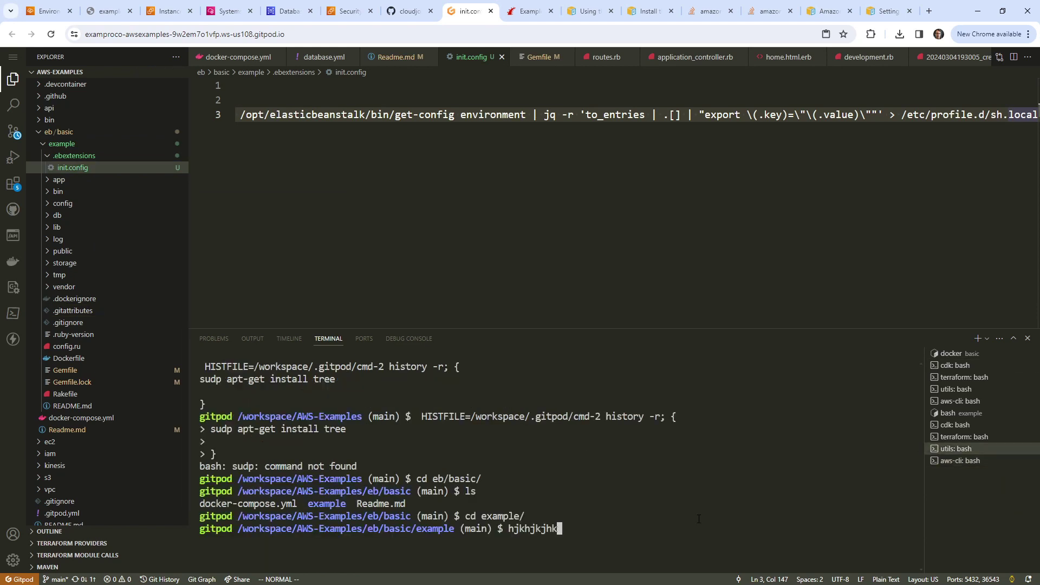
pyautogui.click(977, 337)
pyautogui.write('cd eb/')
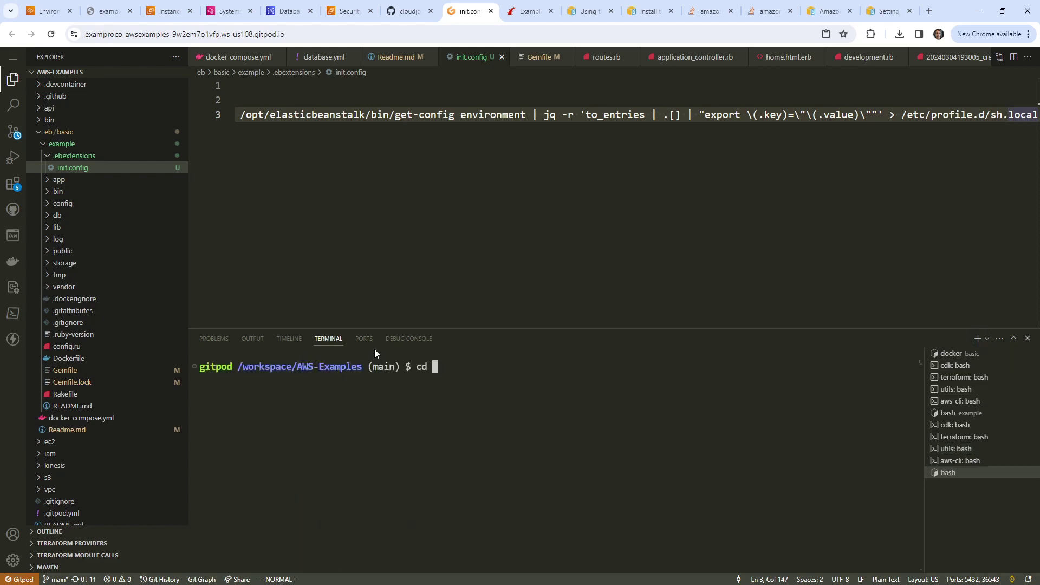
pyautogui.write('basic/example/')
pyautogui.press('Return')
# Step: Copy the zip command from Readme.md and run it to package the app
pyautogui.click(396, 57)
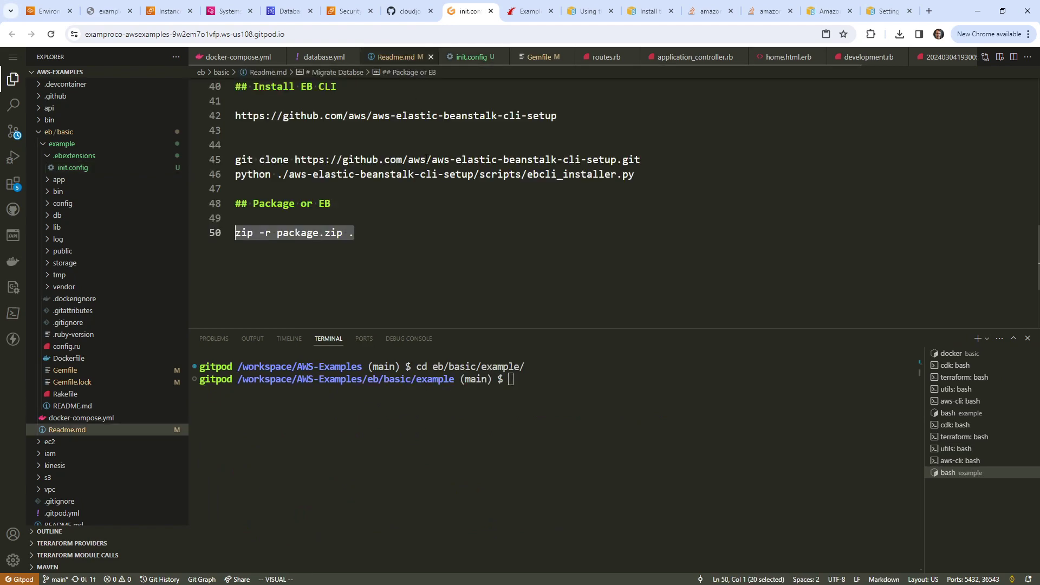
pyautogui.rightClick(327, 238)
pyautogui.click(371, 420)
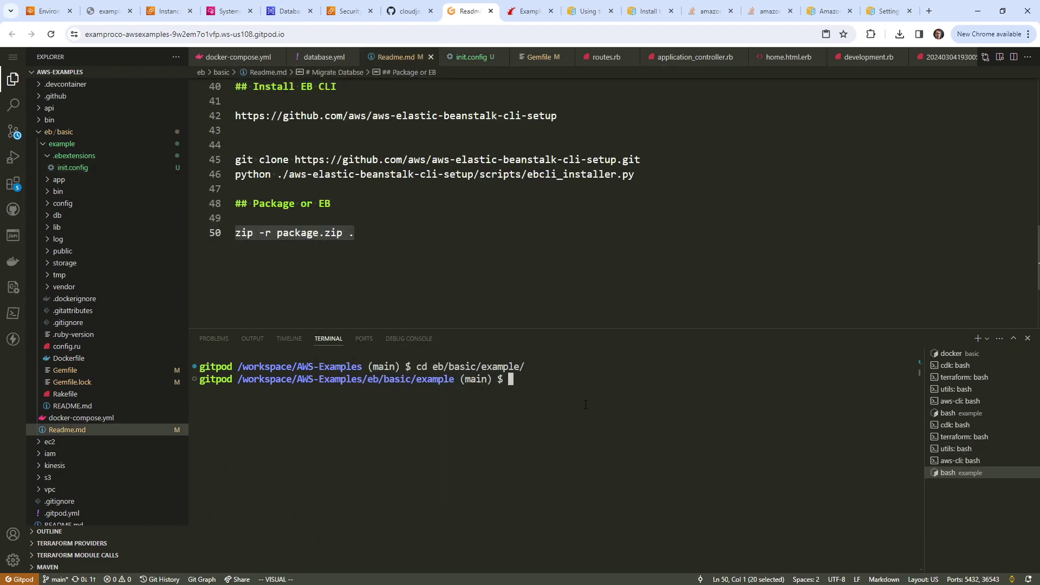
pyautogui.rightClick(602, 411)
pyautogui.press('Return')
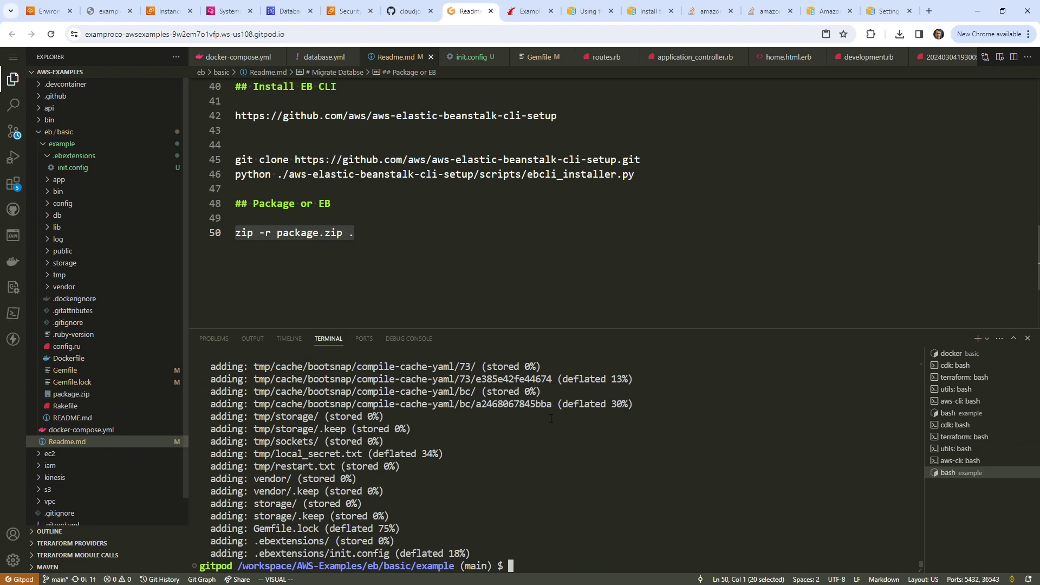
# Step: Permanently delete the old package.zip and rerun the zip command
pyautogui.rightClick(78, 394)
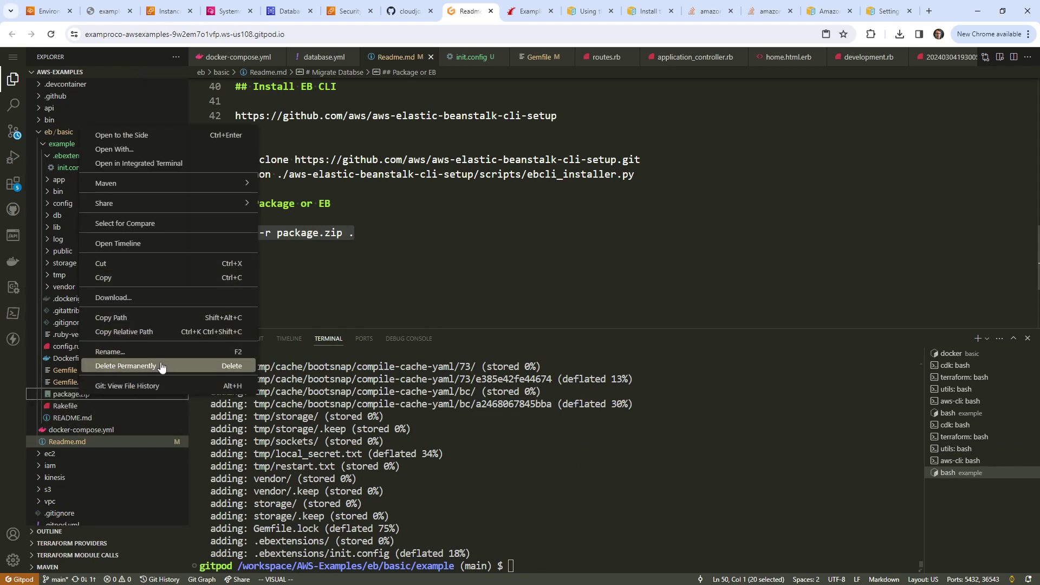
pyautogui.click(162, 365)
pyautogui.click(589, 359)
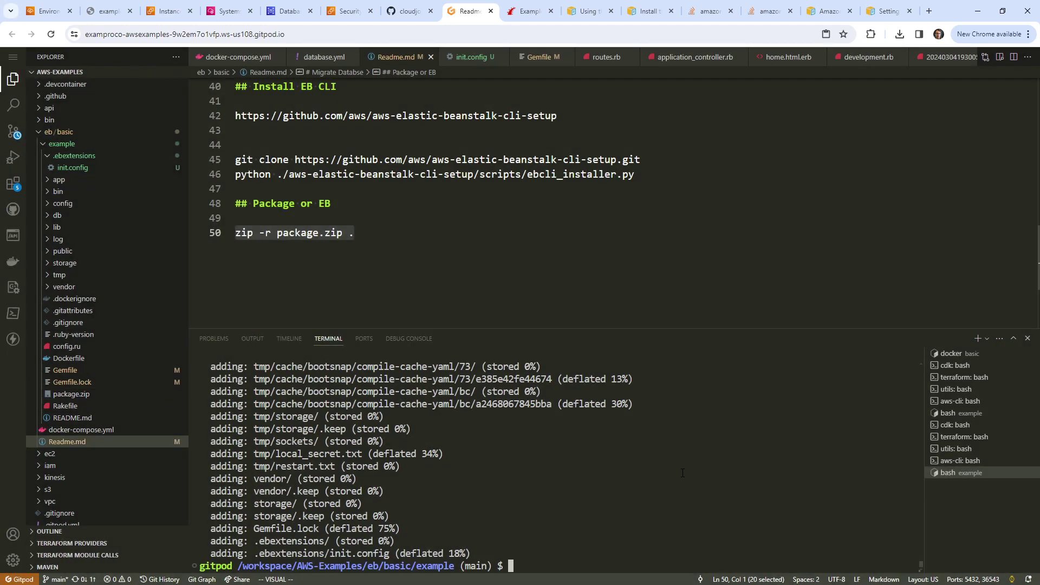
pyautogui.press('Up')
pyautogui.press('Return')
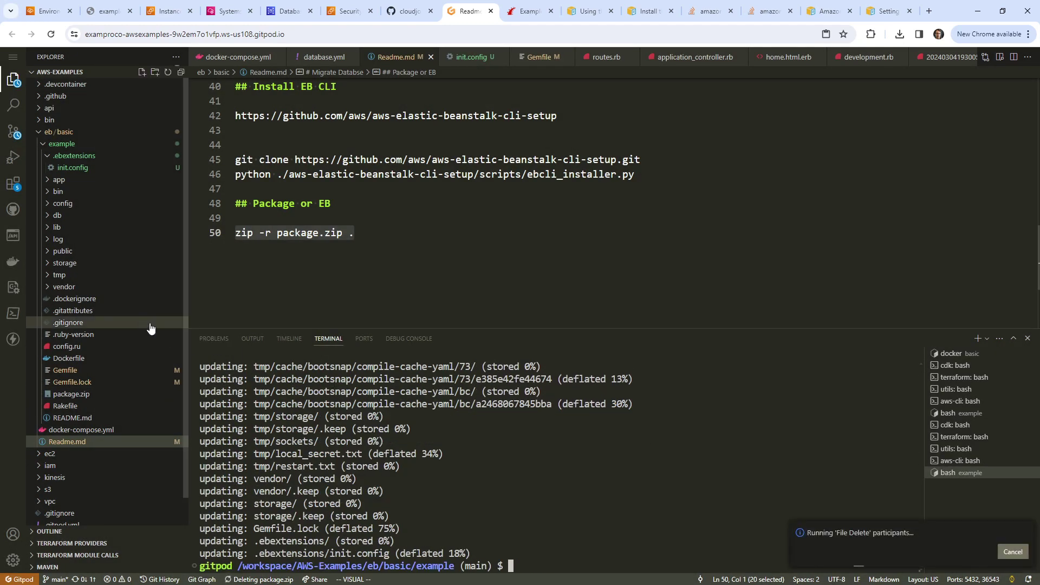
pyautogui.click(999, 547)
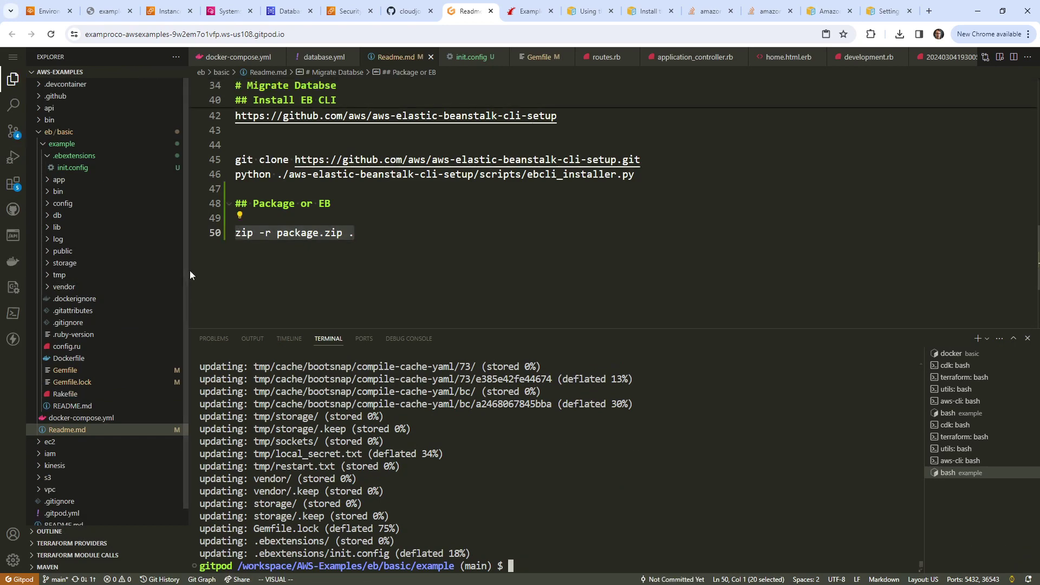
# Step: Create package100.zip by running zip with '100' added to the archive name
pyautogui.moveTo(188, 270); pyautogui.dragTo(284, 266)
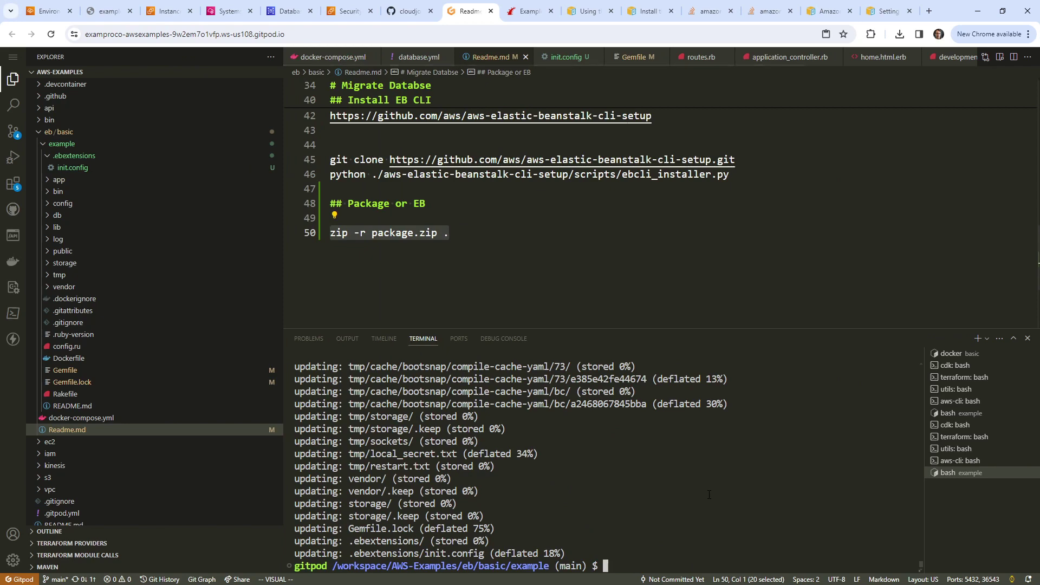
pyautogui.hotkey('ctrl', 'v')
pyautogui.press('Left')
pyautogui.press('Left')
pyautogui.press('Left')
pyautogui.press('Left')
pyautogui.press('Left')
pyautogui.press('Left')
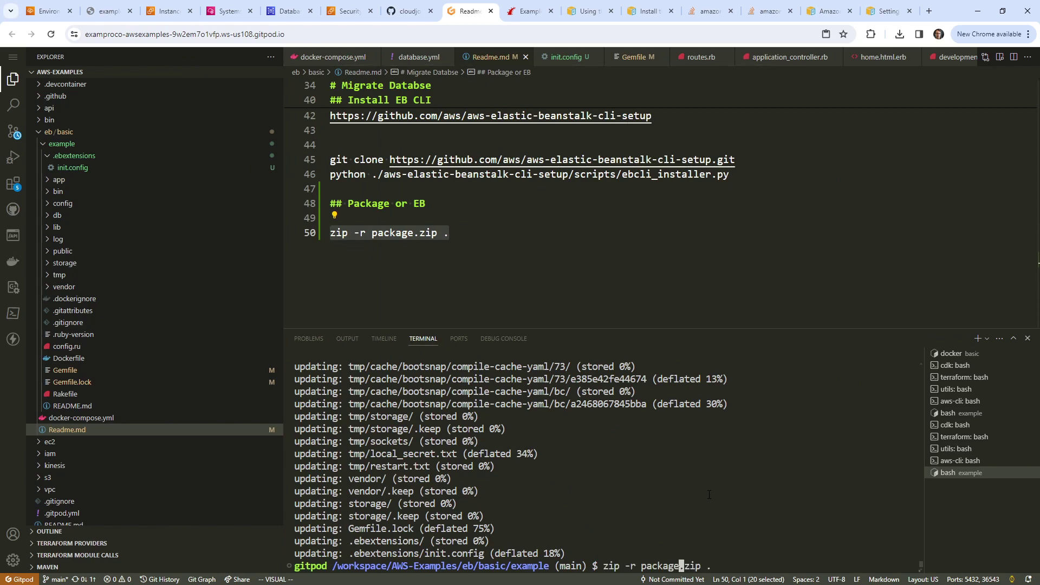
pyautogui.write('100')
pyautogui.press('Return')
# Step: Open package100.zip in the editor and download it to the computer
pyautogui.click(433, 203)
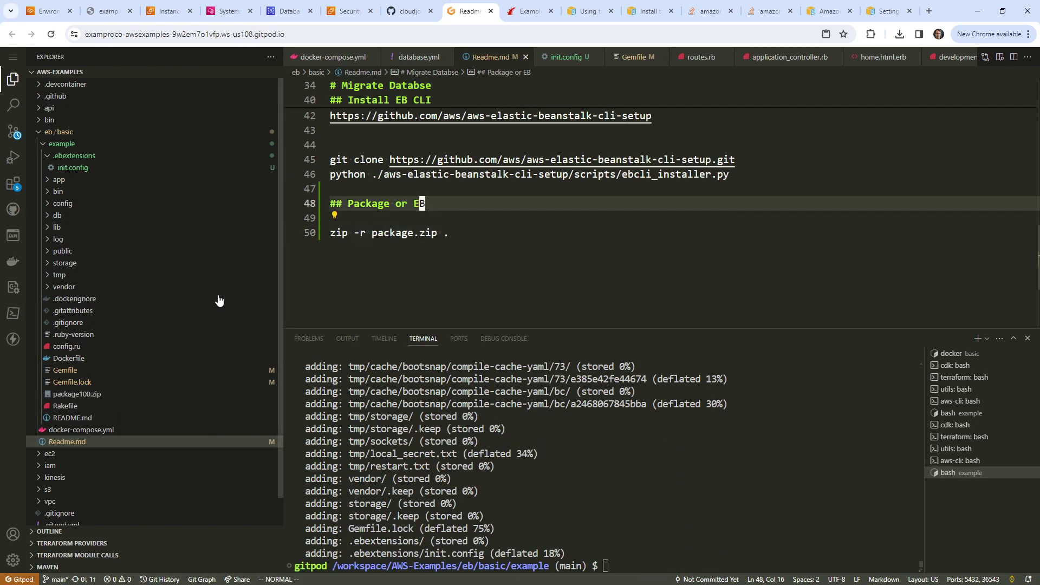
pyautogui.moveTo(73, 393); pyautogui.dragTo(27, 140)
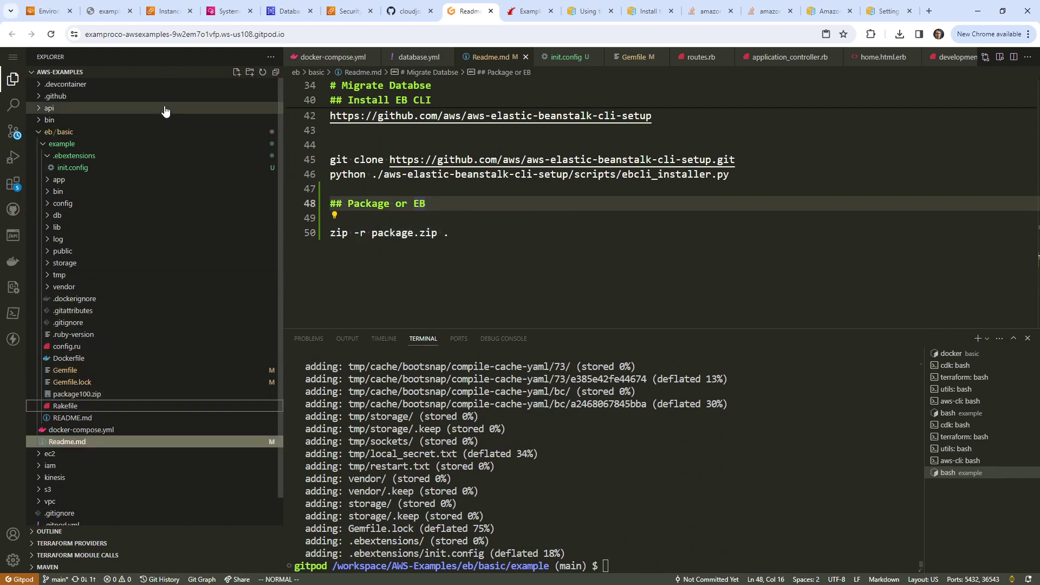
pyautogui.rightClick(93, 394)
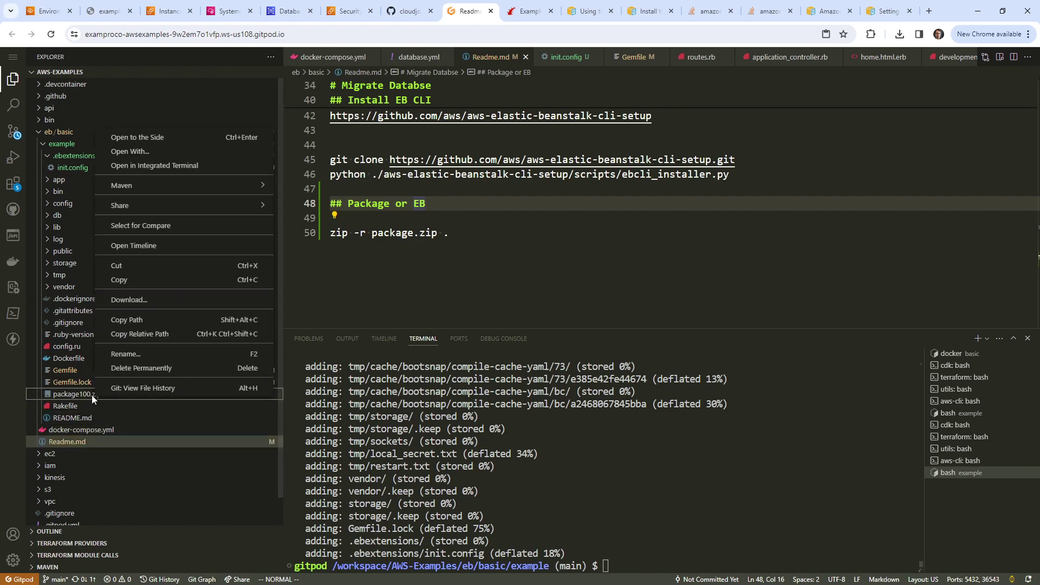
pyautogui.click(92, 395)
pyautogui.rightClick(92, 395)
pyautogui.click(172, 299)
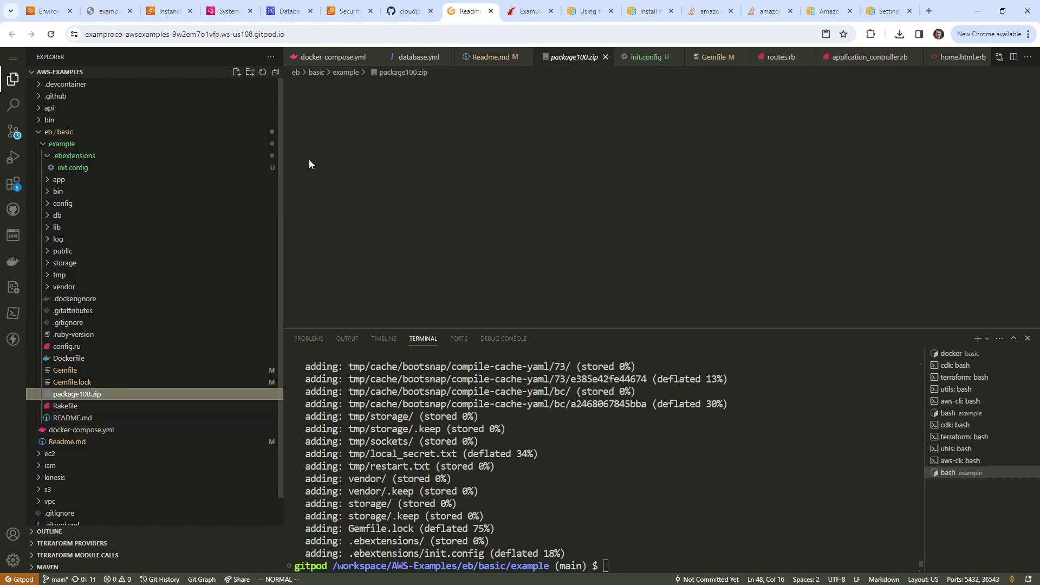
# Step: Upload and deploy package100.zip as version 100 on Rails-Example2-env, then refresh the overview
pyautogui.click(171, 12)
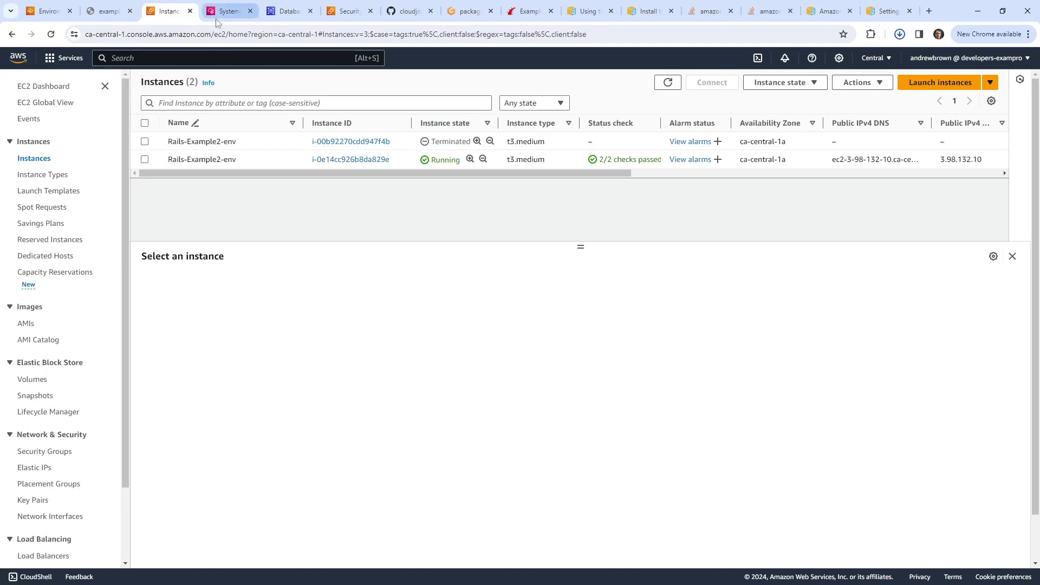
pyautogui.click(60, 14)
pyautogui.click(912, 121)
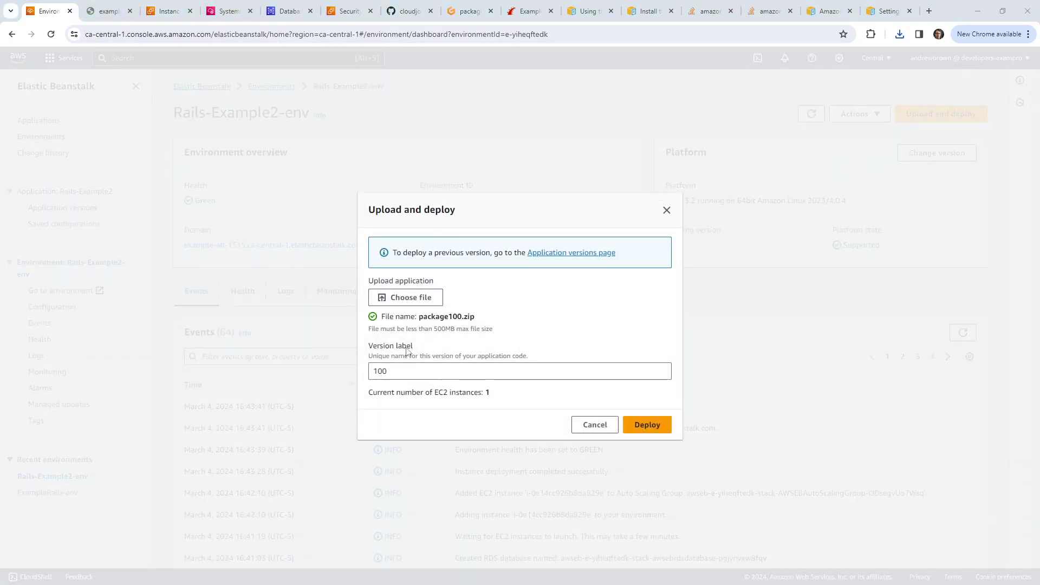
pyautogui.click(646, 423)
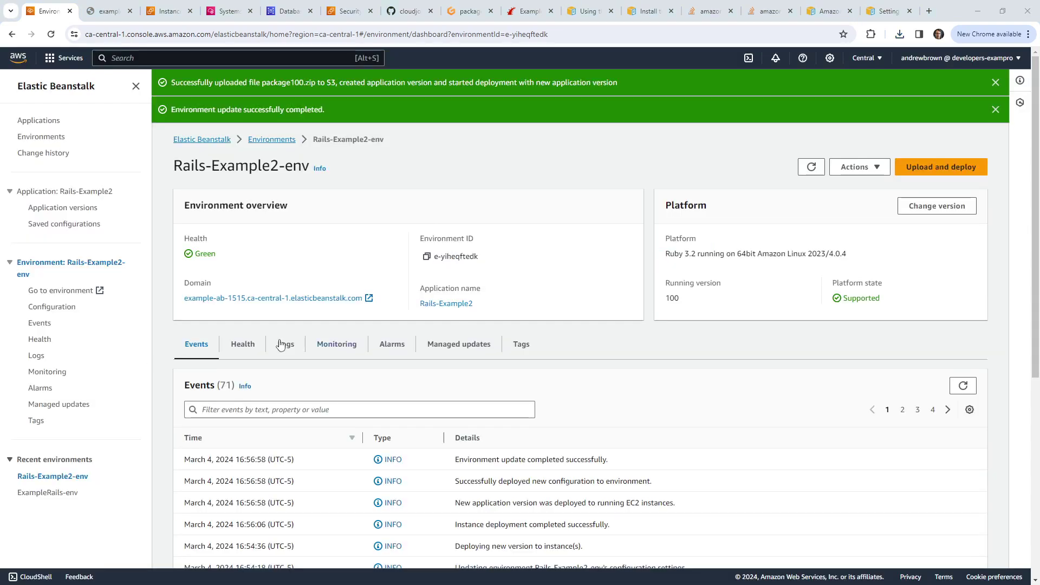
pyautogui.click(808, 168)
# Step: Check the environment's domain, which still refuses connections, and return to the EC2 instances
pyautogui.click(116, 14)
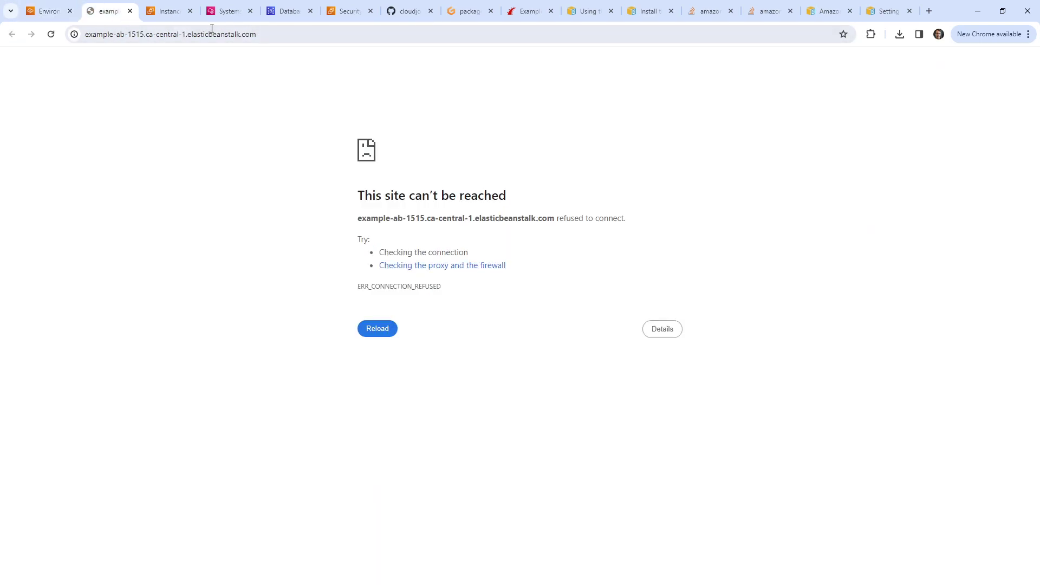
pyautogui.click(130, 11)
pyautogui.click(48, 11)
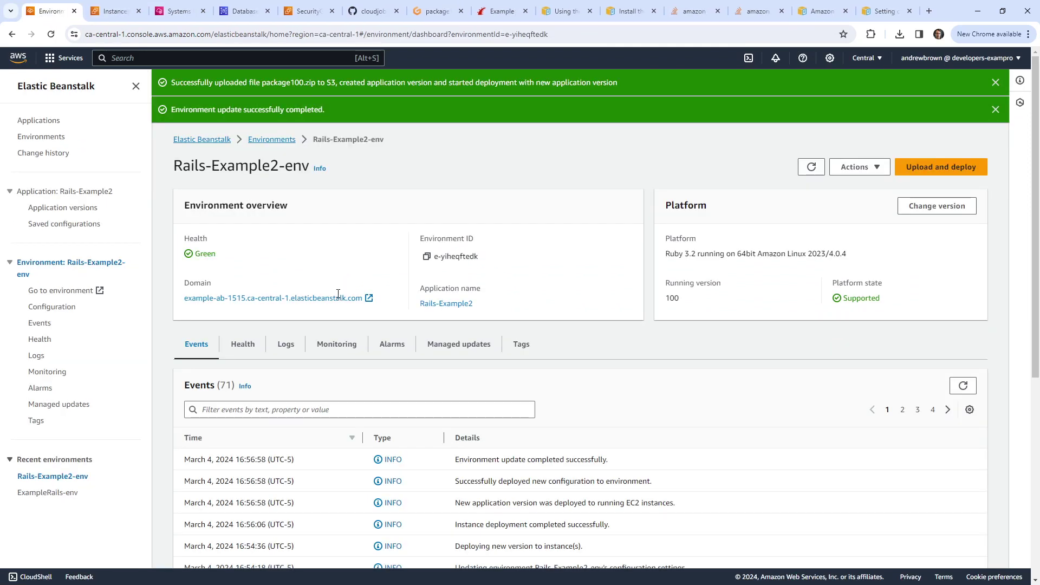
pyautogui.click(337, 297)
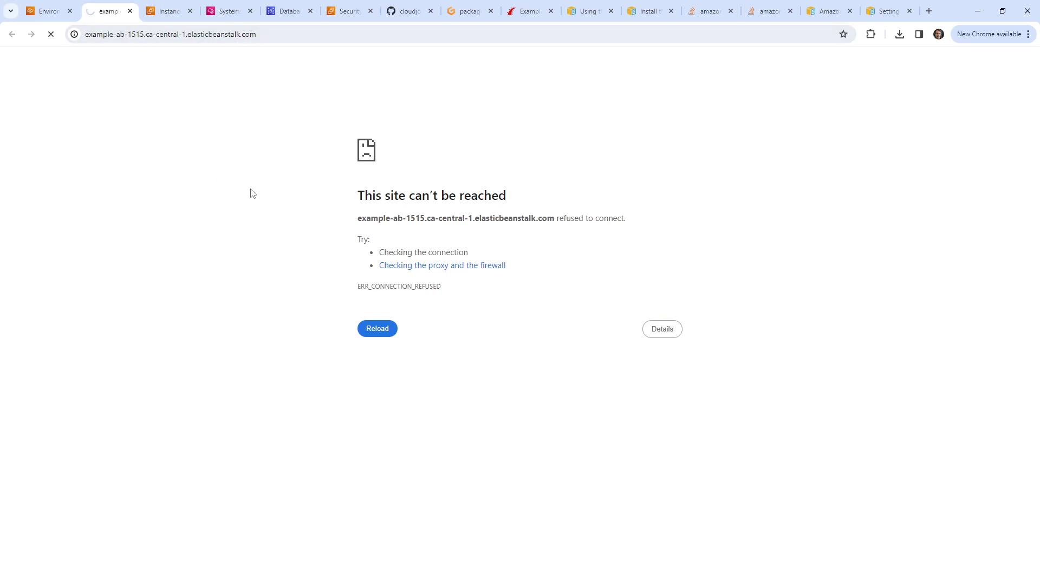
pyautogui.click(168, 17)
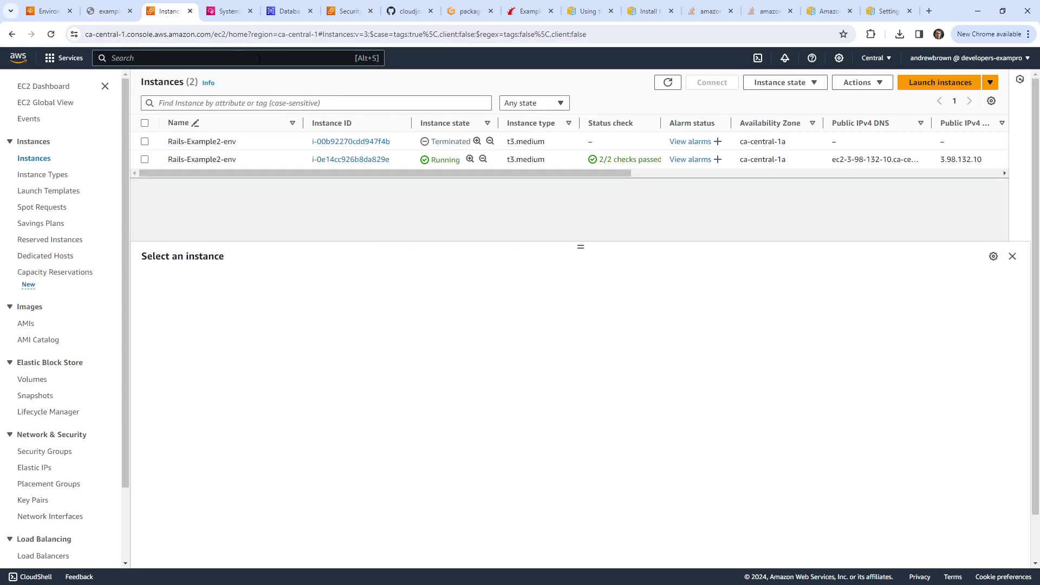
# Step: Start a Session Manager session on the running Rails-Example2-env instance
pyautogui.click(146, 160)
pyautogui.click(712, 82)
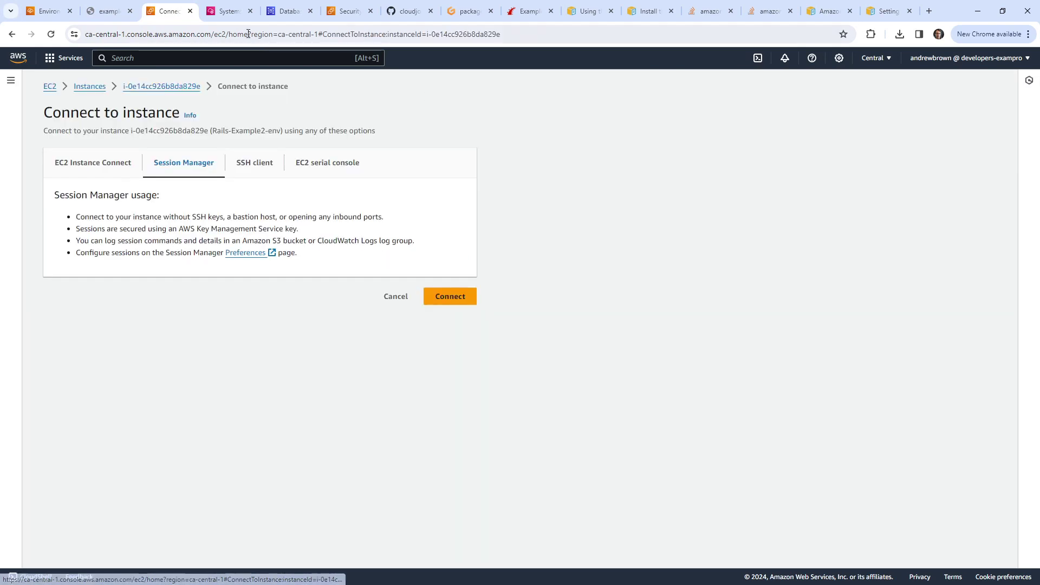
pyautogui.click(450, 297)
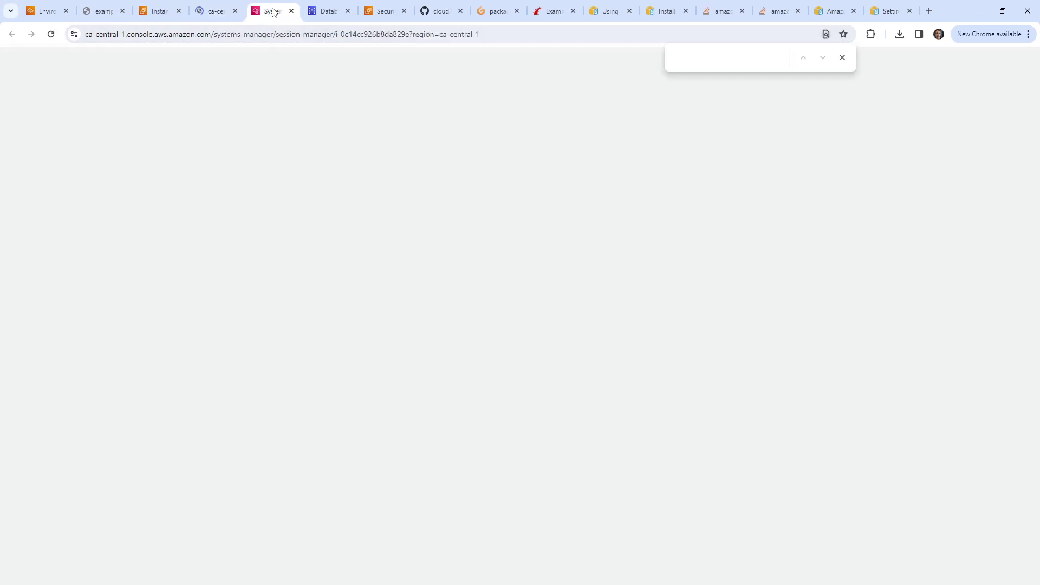
pyautogui.click(271, 10)
pyautogui.click(291, 11)
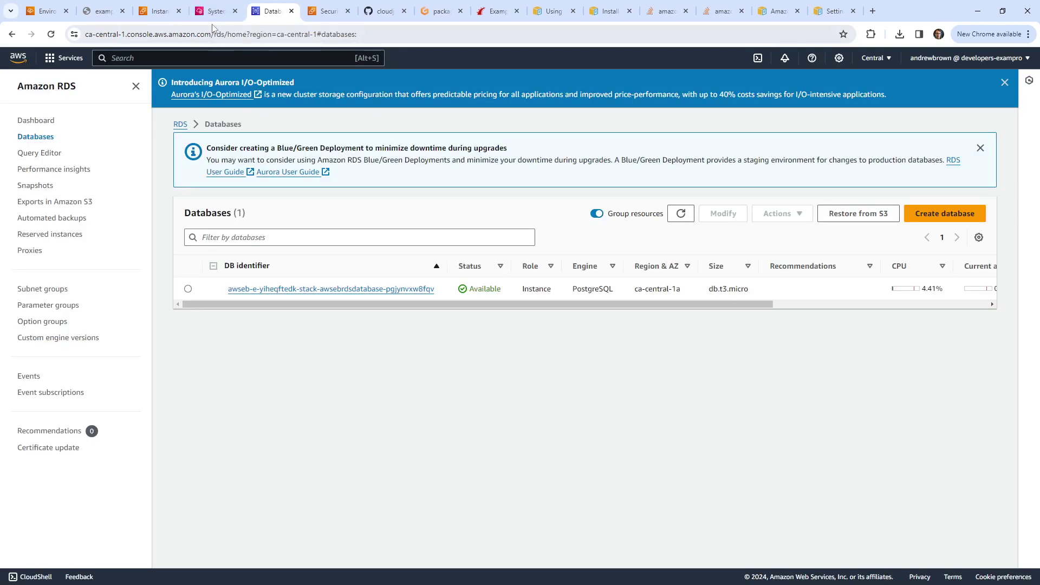
pyautogui.click(224, 15)
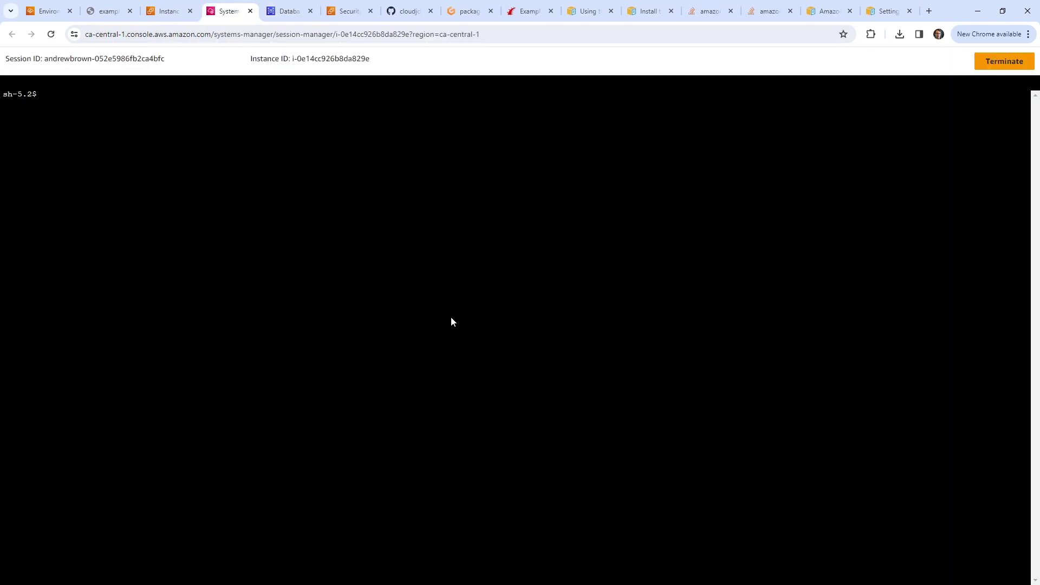
# Step: Switch to ec2-user with sudo su - ec2-user and list all environment variables
pyautogui.write('sudo su - ec2-user')
pyautogui.press('Return')
pyautogui.write('env | grep')
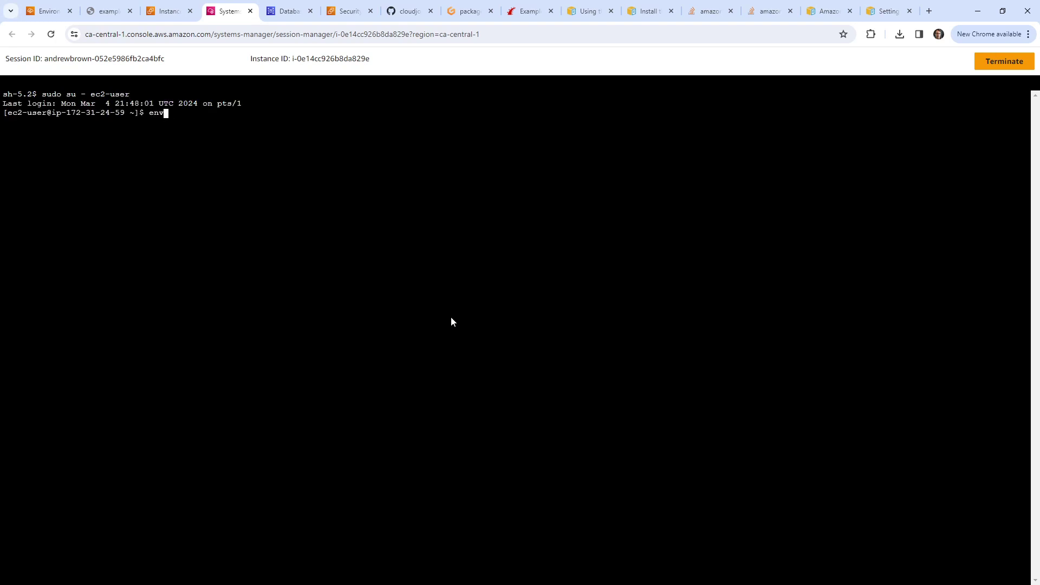
pyautogui.press('BackSpace')
pyautogui.press('BackSpace')
pyautogui.press('BackSpace')
pyautogui.press('BackSpace')
pyautogui.press('BackSpace')
pyautogui.press('BackSpace')
pyautogui.press('BackSpace')
pyautogui.press('Return')
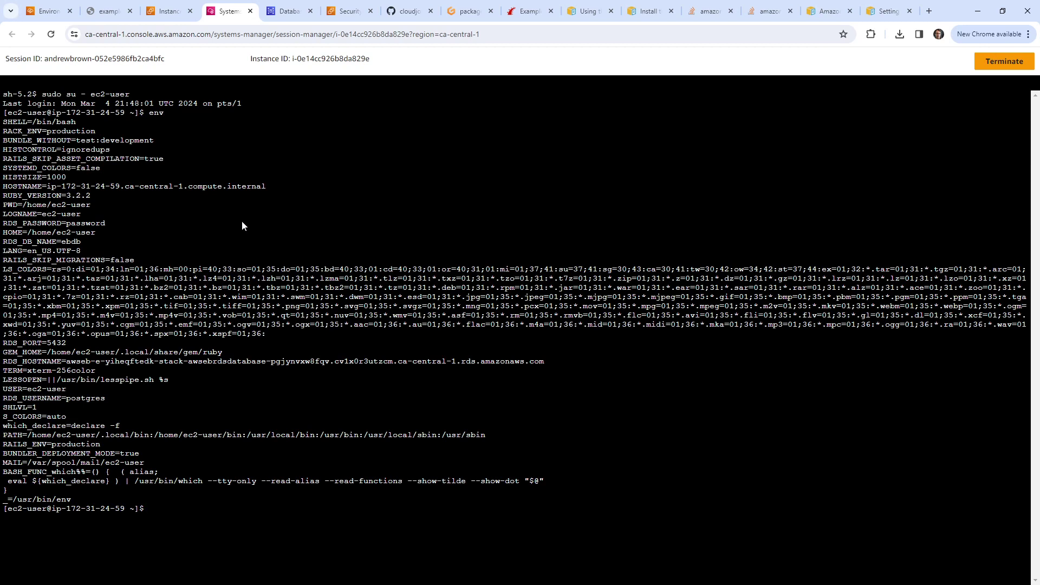
# Step: Highlight the RACK_ENV=production and RAILS_SKIP_MIGRATIONS=false variables in the output
pyautogui.moveTo(102, 131); pyautogui.dragTo(2, 131)
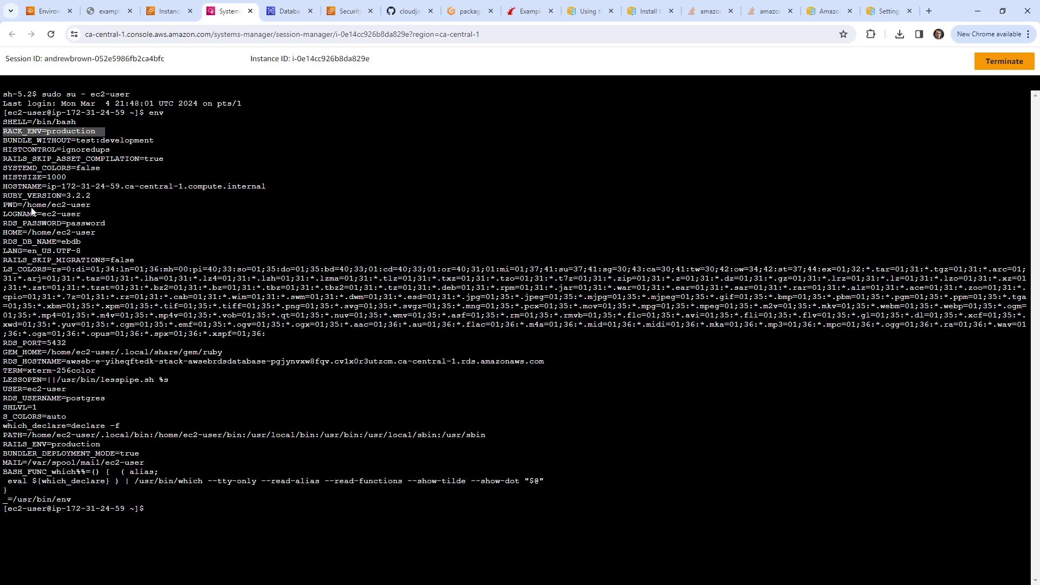
pyautogui.click(130, 158)
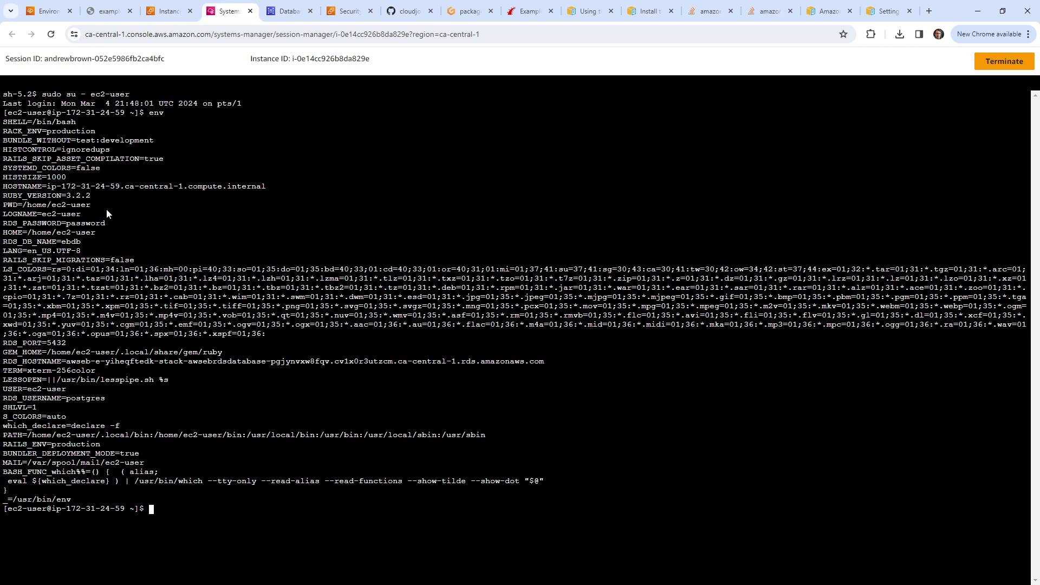
pyautogui.moveTo(42, 135); pyautogui.dragTo(105, 135)
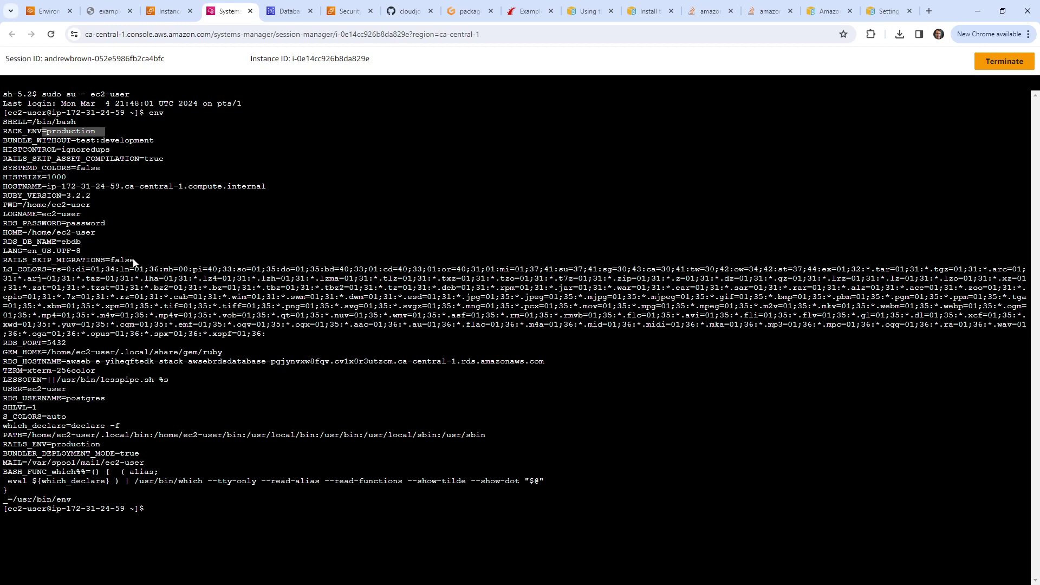
pyautogui.moveTo(140, 261); pyautogui.dragTo(3, 261)
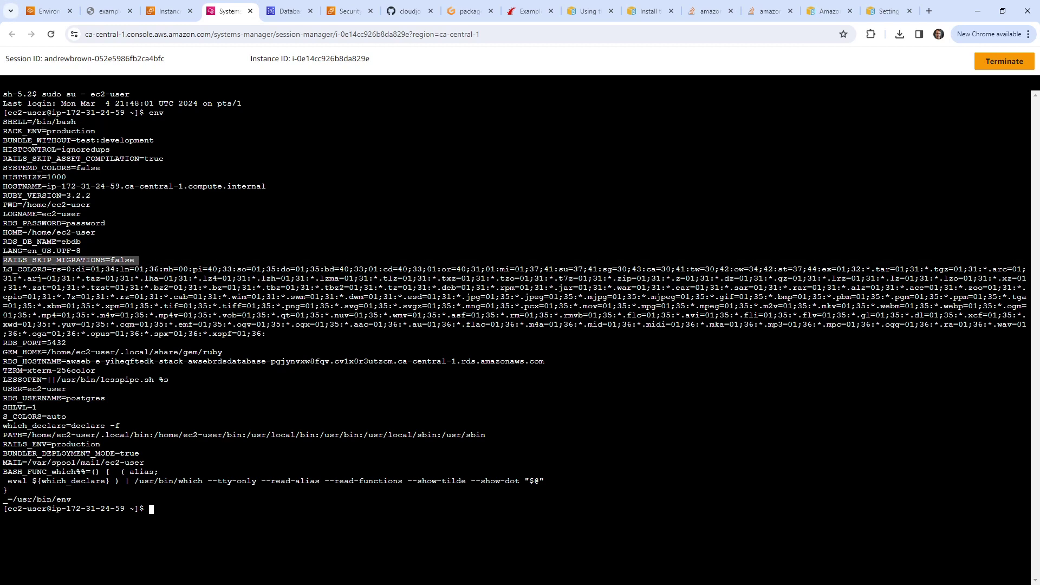
# Step: Reload the app's unreachable site, glance at the RDS databases, and return to the terminal
pyautogui.click(106, 11)
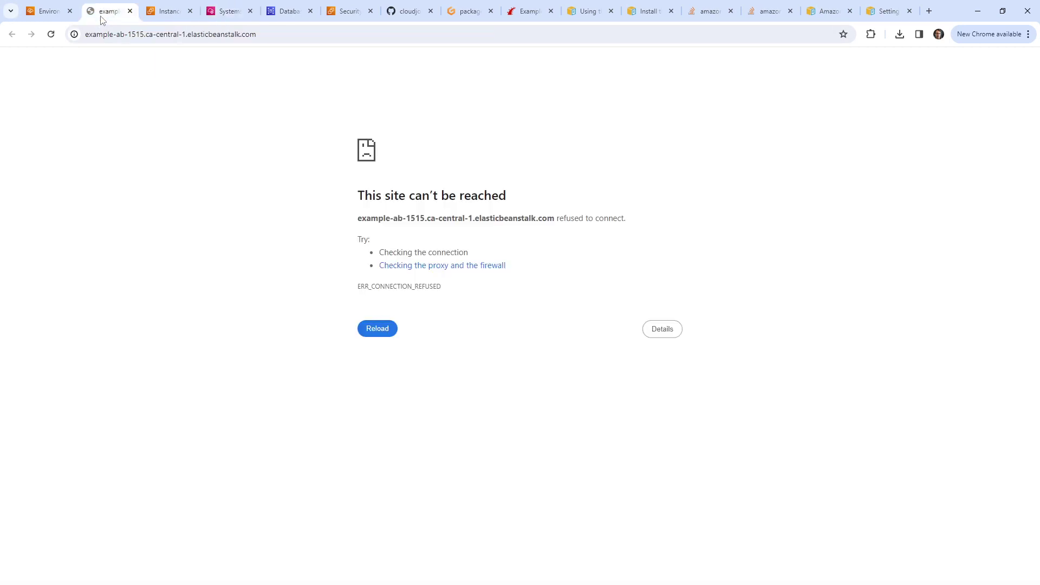
pyautogui.click(134, 36)
pyautogui.press('Return')
pyautogui.click(284, 13)
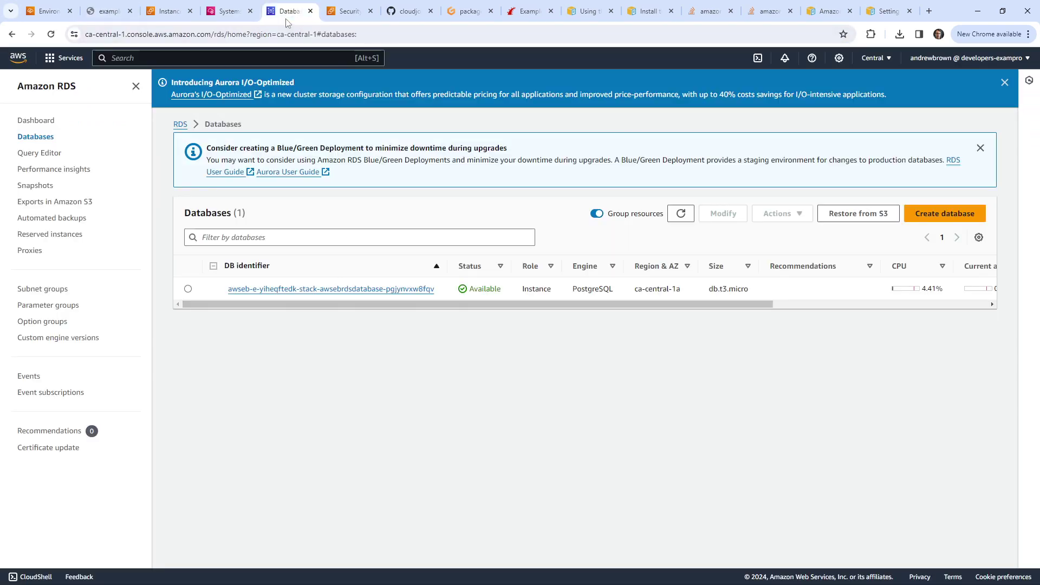
pyautogui.click(233, 13)
pyautogui.click(356, 329)
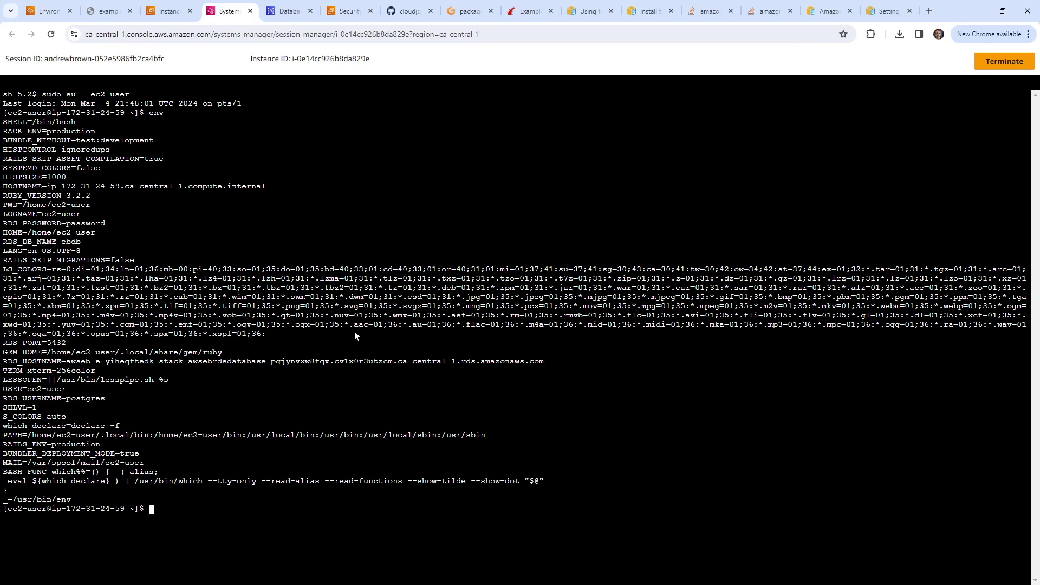
# Step: Go to /var/app/current and its log folder, listing the files in each
pyautogui.write('cd /var/app/current/')
pyautogui.press('Return')
pyautogui.write('ls')
pyautogui.press('Return')
pyautogui.write('cd log/')
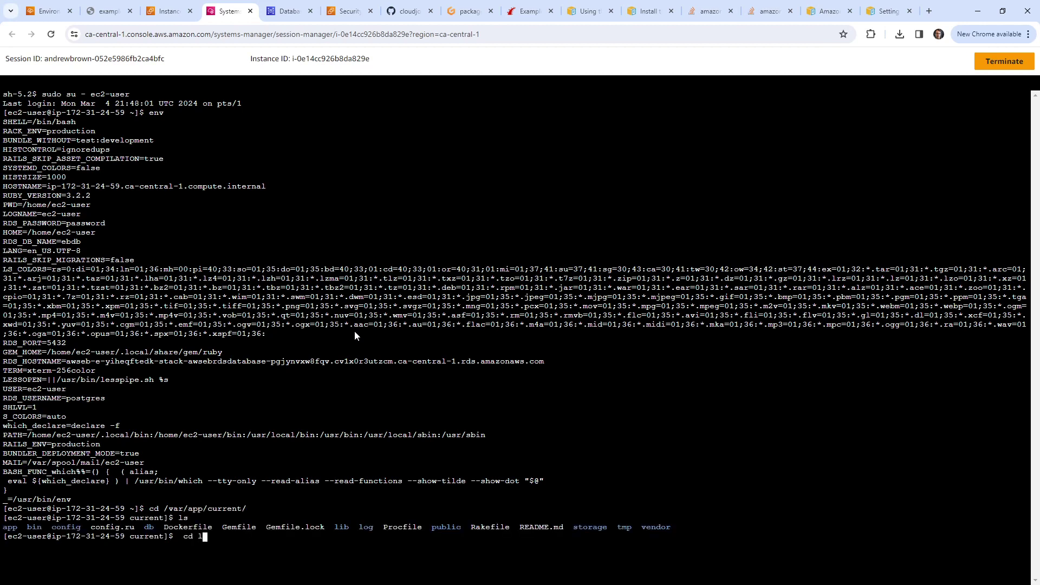
pyautogui.press('Return')
pyautogui.write('ls')
pyautogui.press('Return')
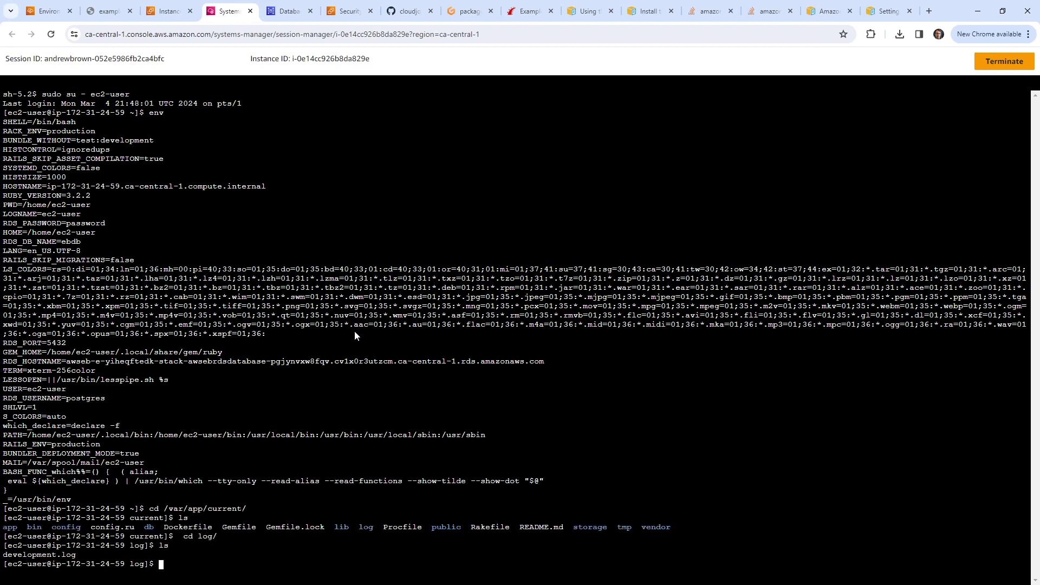
# Step: Follow development.log with tail -f, then stop it with Ctrl+C
pyautogui.write('tail -f l')
pyautogui.press('Tab')
pyautogui.press('Return')
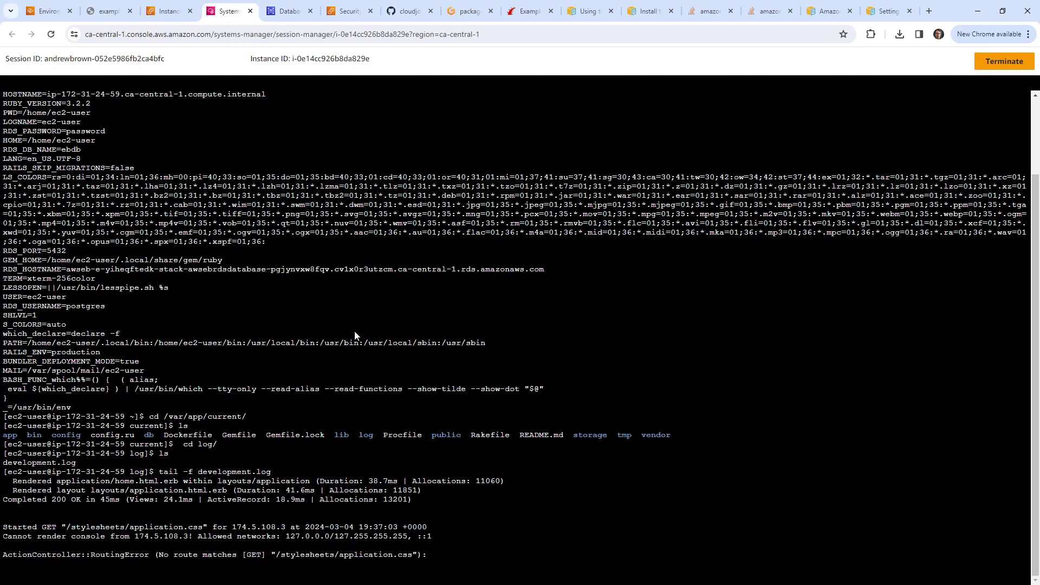
pyautogui.hotkey('ctrl', 'c')
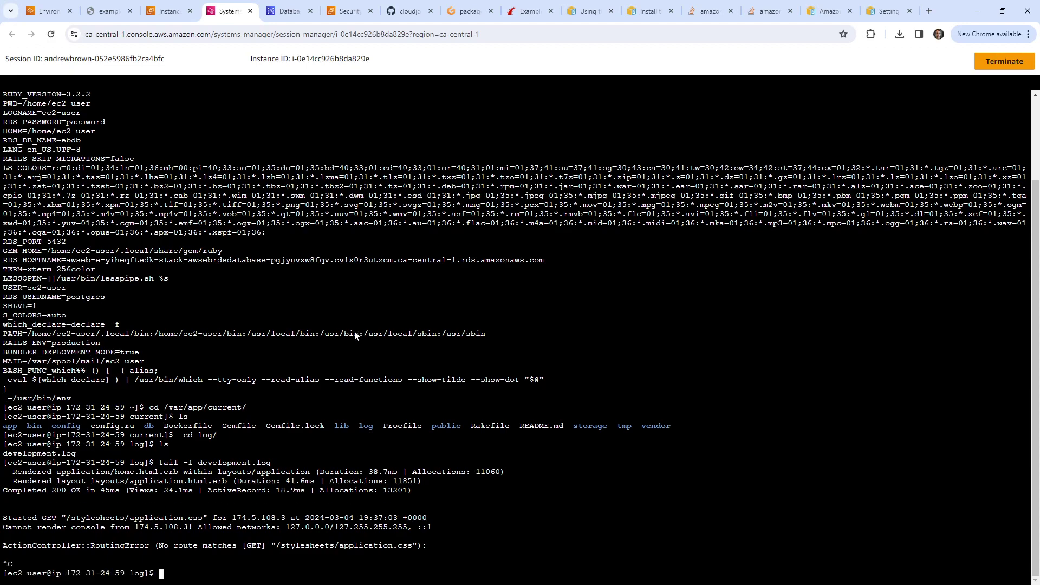
# Step: Scroll back to highlight the RACK_ENV=production and RAILS_ENV=production settings
pyautogui.scroll(3, 249, 262)
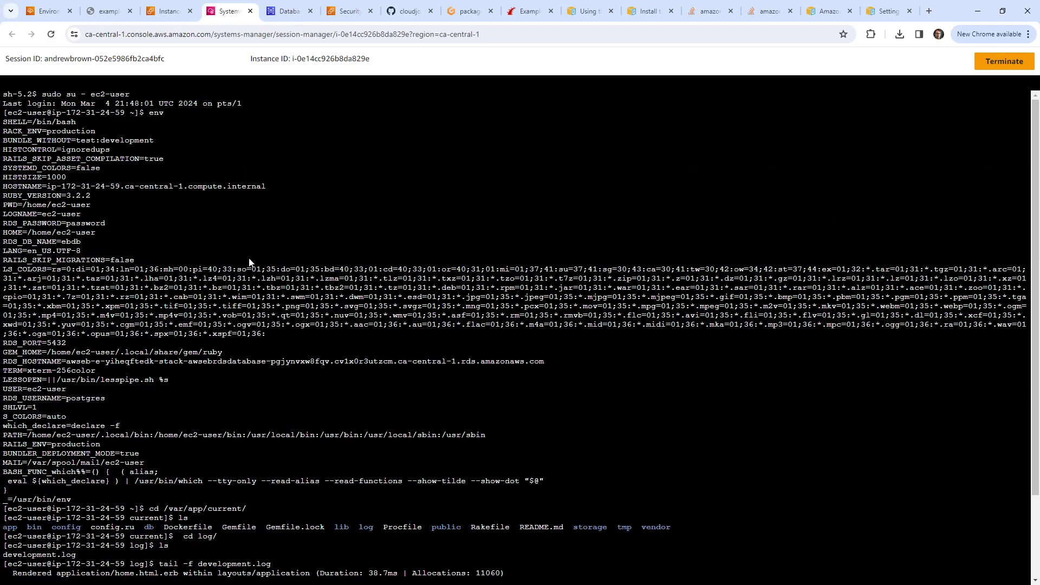
pyautogui.doubleClick(70, 132)
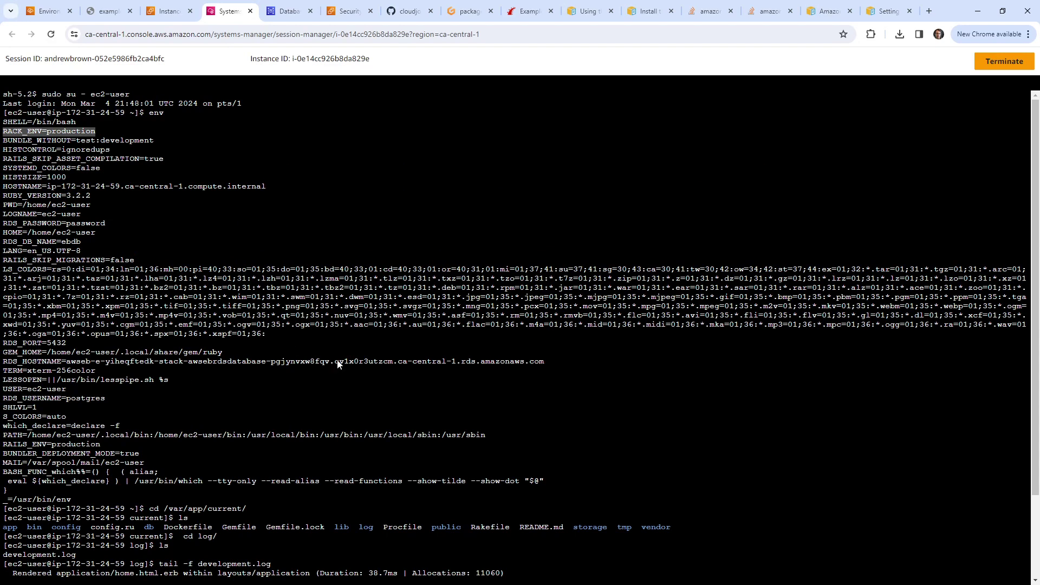
pyautogui.moveTo(115, 447); pyautogui.dragTo(2, 448)
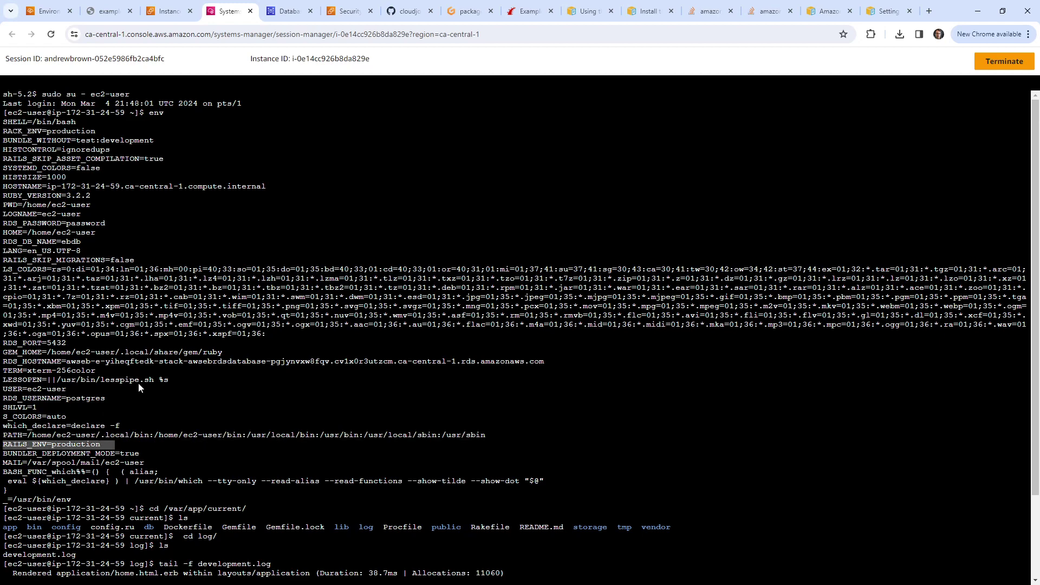
pyautogui.scroll(-2, 155, 334)
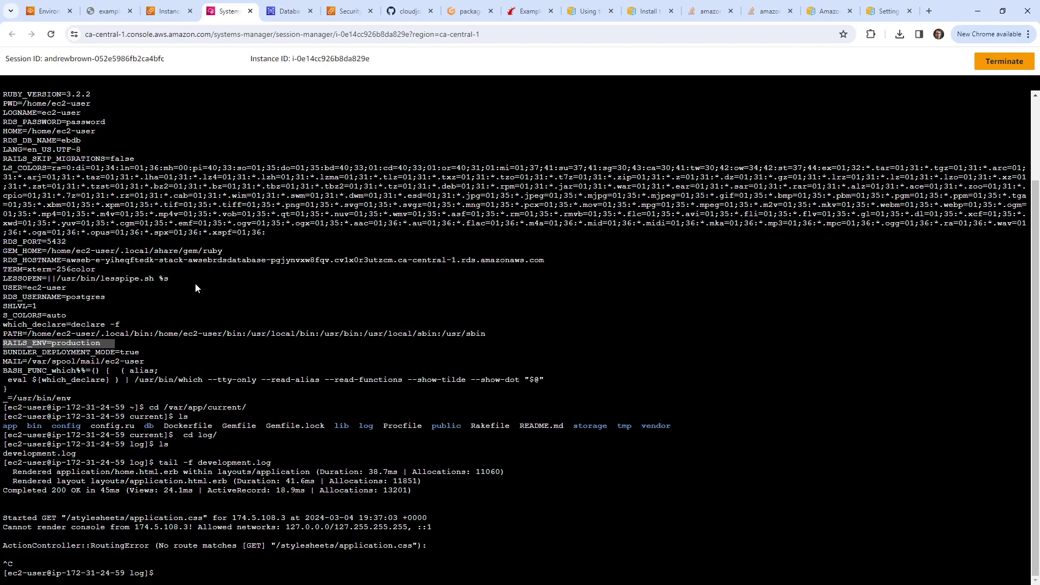
# Step: Rebuild Rails-Example2-env from the Actions menu and dismiss Chrome's password popup
pyautogui.write('ls')
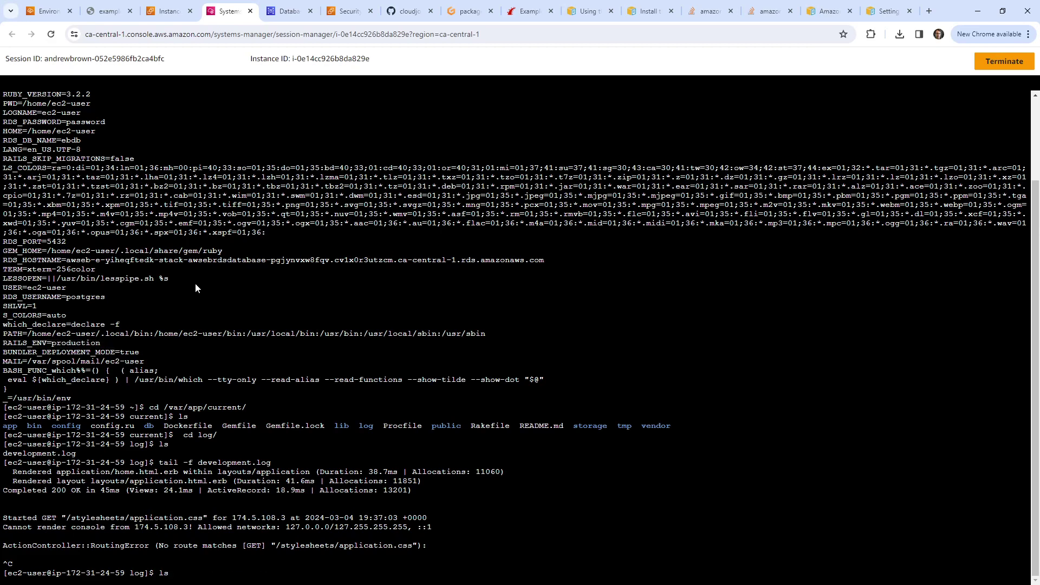
pyautogui.press('Up')
pyautogui.press('Down')
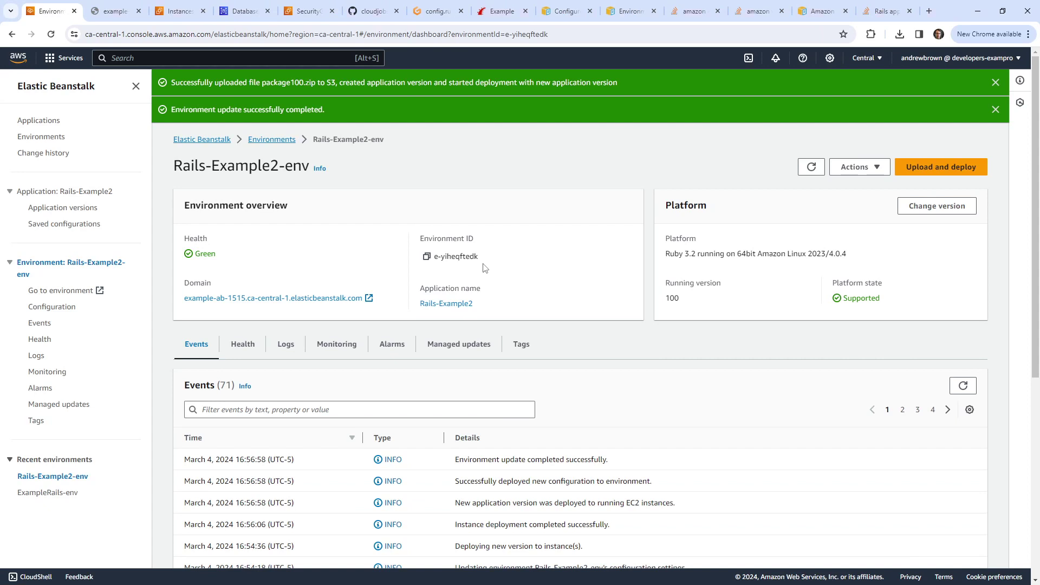
pyautogui.click(855, 173)
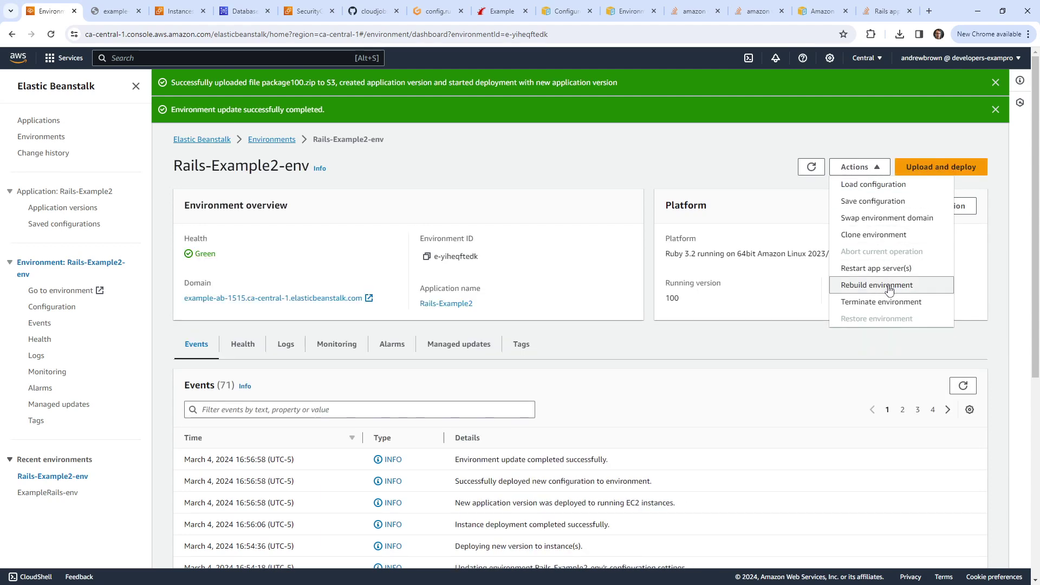
pyautogui.click(889, 286)
pyautogui.click(661, 385)
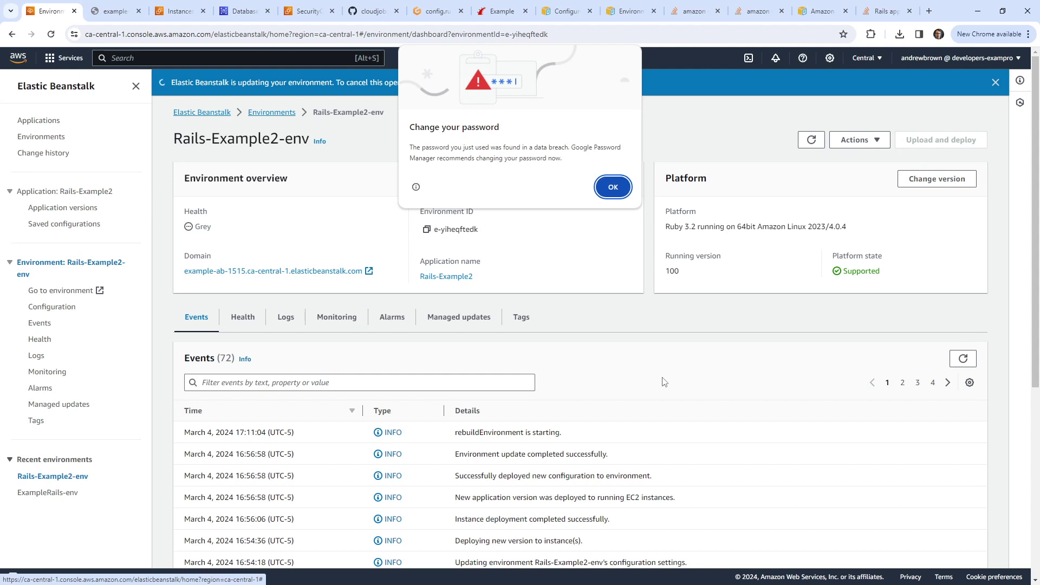
pyautogui.click(613, 190)
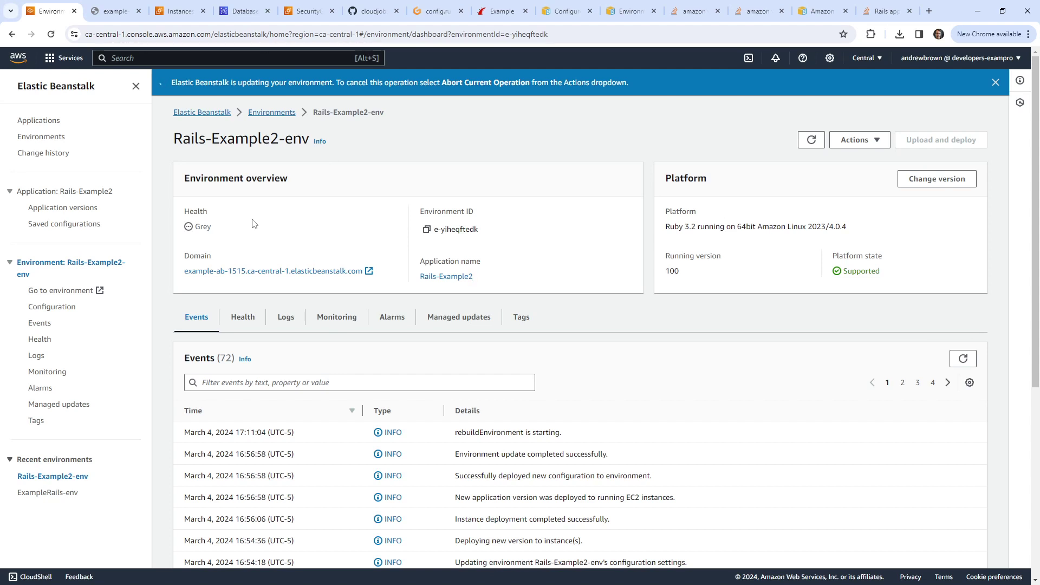
# Step: In Gitpod, bring up puma.rb and select the plugin :tmp_restart line at its end
pyautogui.hotkey('ctrl', '7')
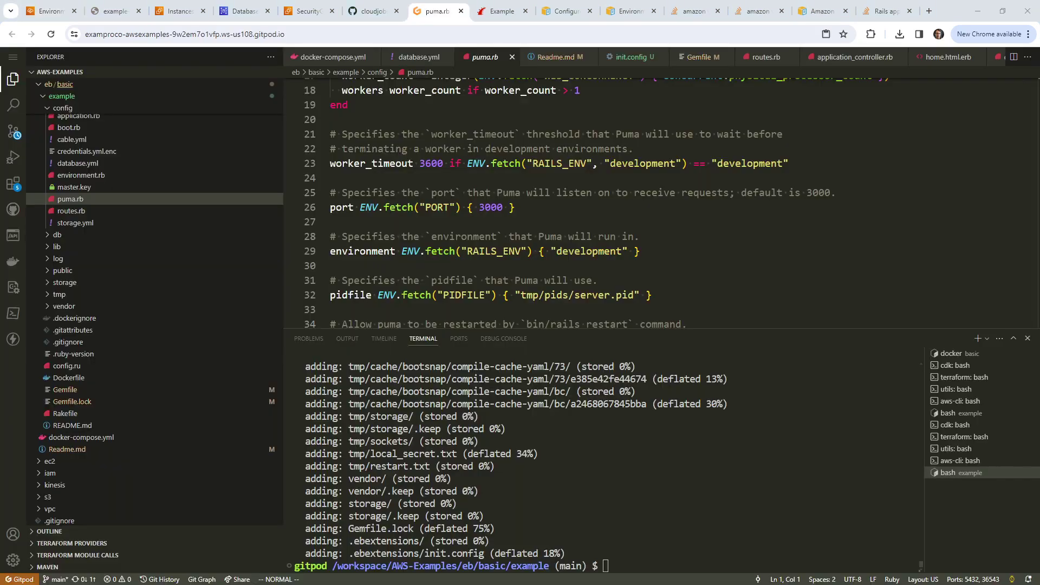
pyautogui.scroll(2, 497, 186)
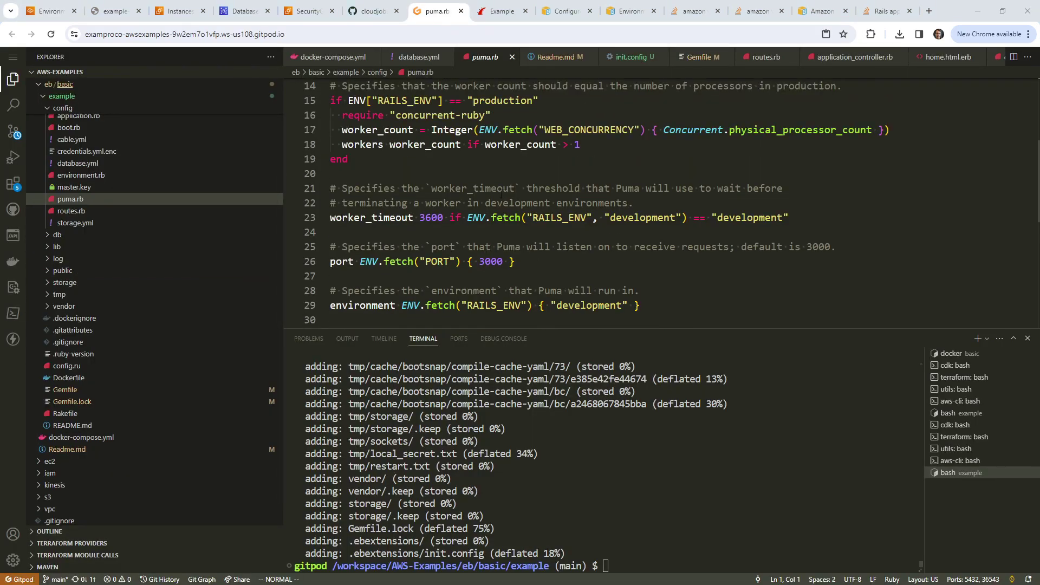
pyautogui.scroll(5, 501, 192)
pyautogui.scroll(-7, 500, 193)
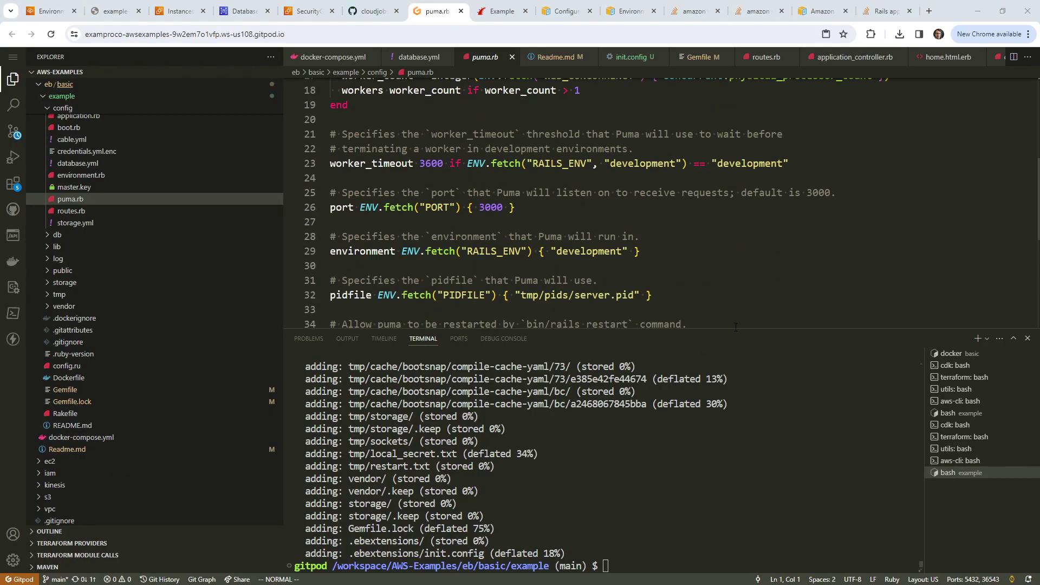
pyautogui.hotkey('shift', 'g')
pyautogui.press('k')
pyautogui.hotkey('shift', 'v')
pyautogui.press('j')
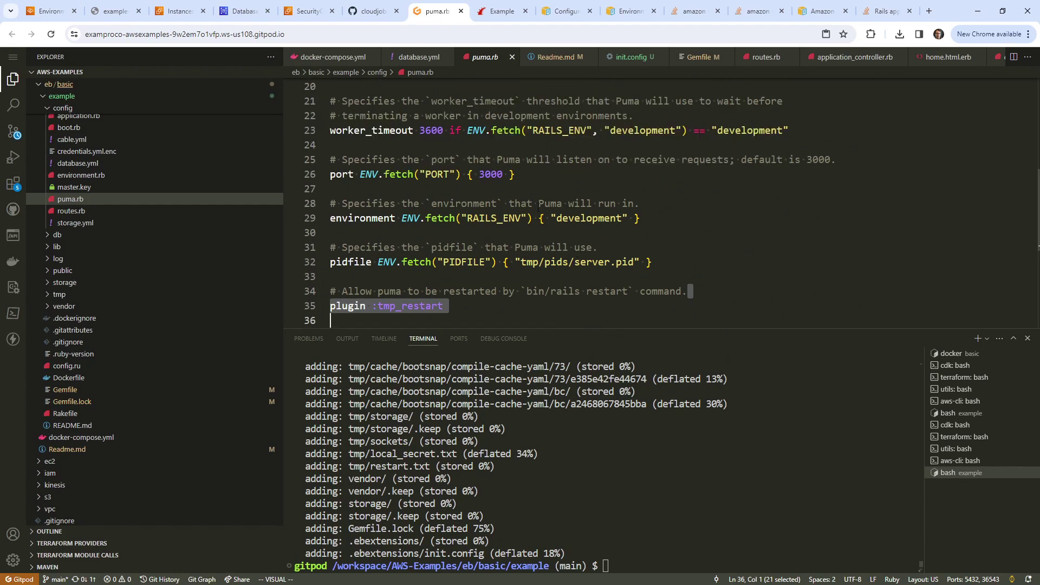
# Step: Highlight puma.rb's RAILS_ENV development fallback and the PORT default of 3000
pyautogui.moveTo(452, 218); pyautogui.dragTo(596, 224)
pyautogui.click(600, 223)
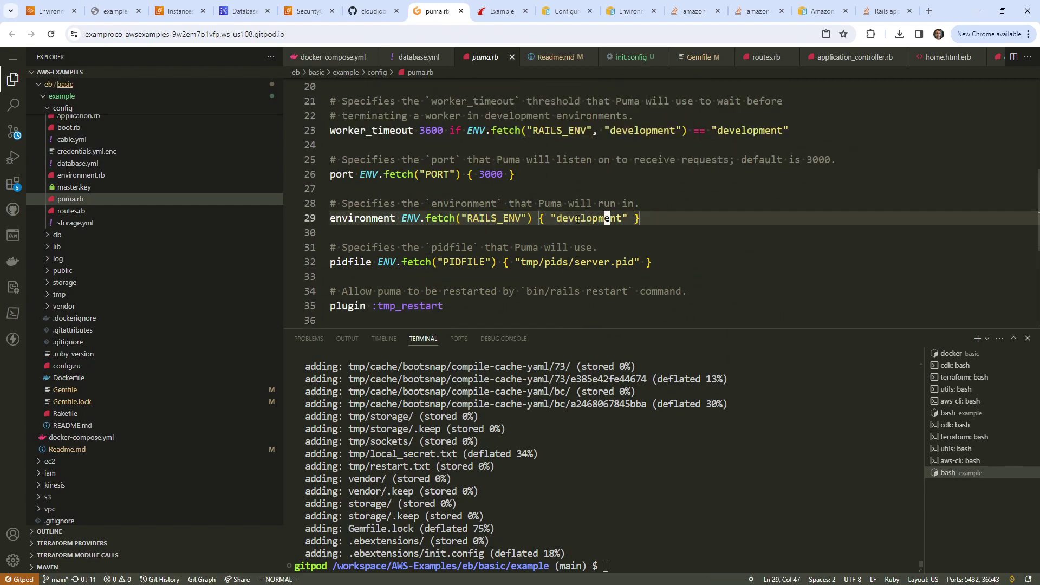
pyautogui.scroll(2, 395, 204)
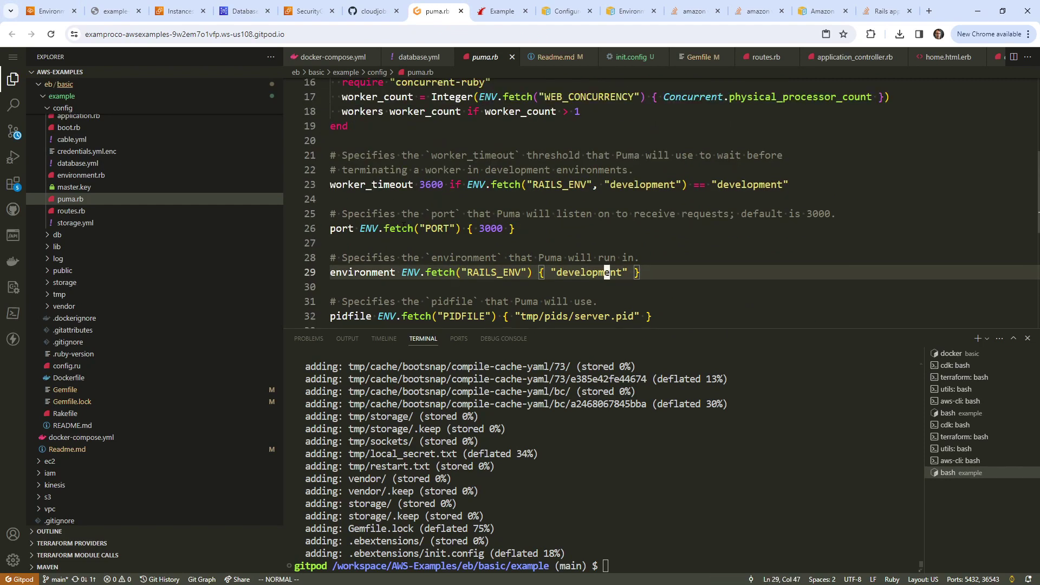
pyautogui.moveTo(402, 228); pyautogui.dragTo(581, 231)
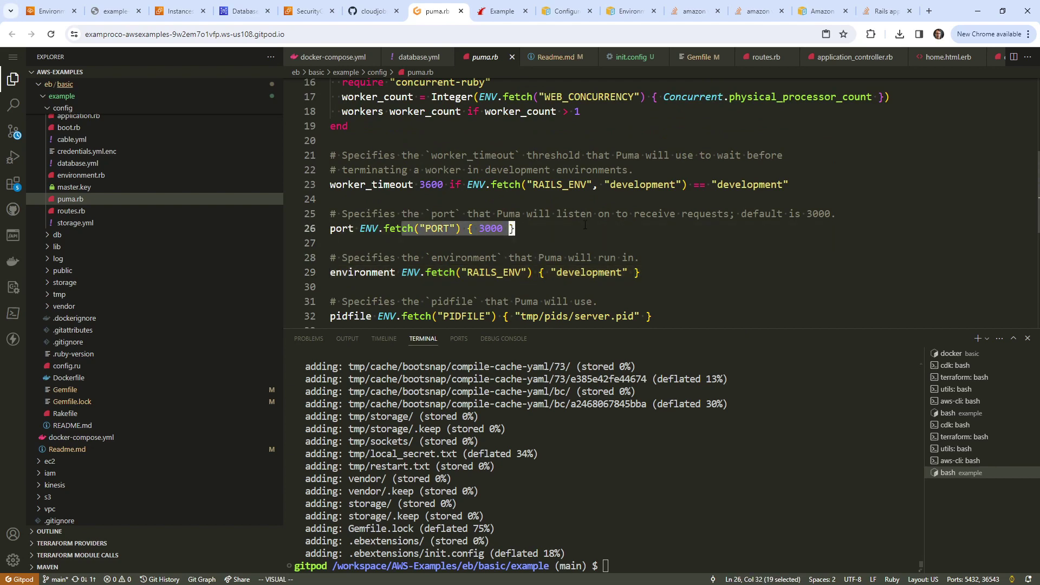
pyautogui.scroll(3, 582, 242)
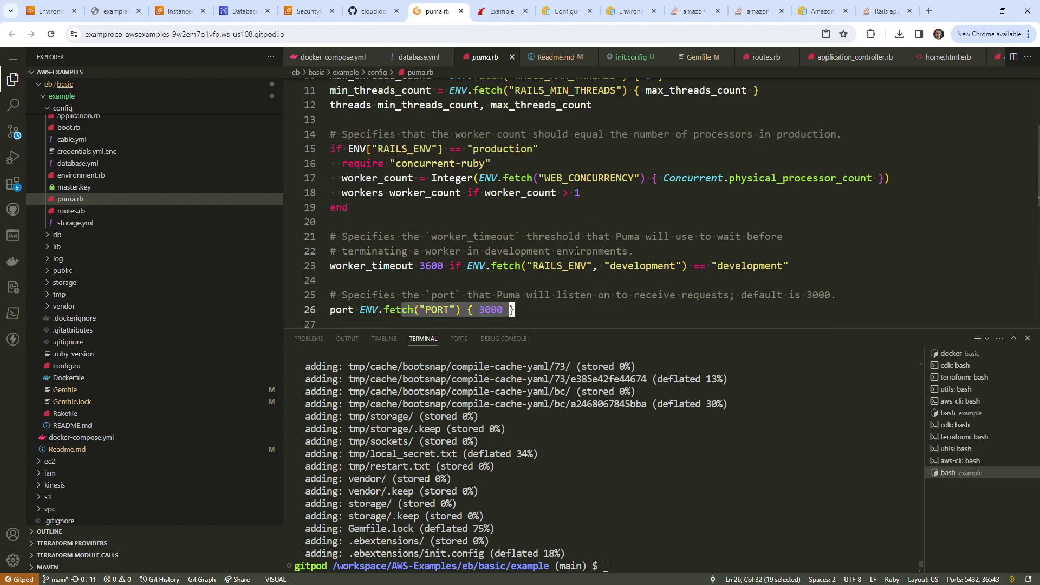
pyautogui.scroll(3, 572, 258)
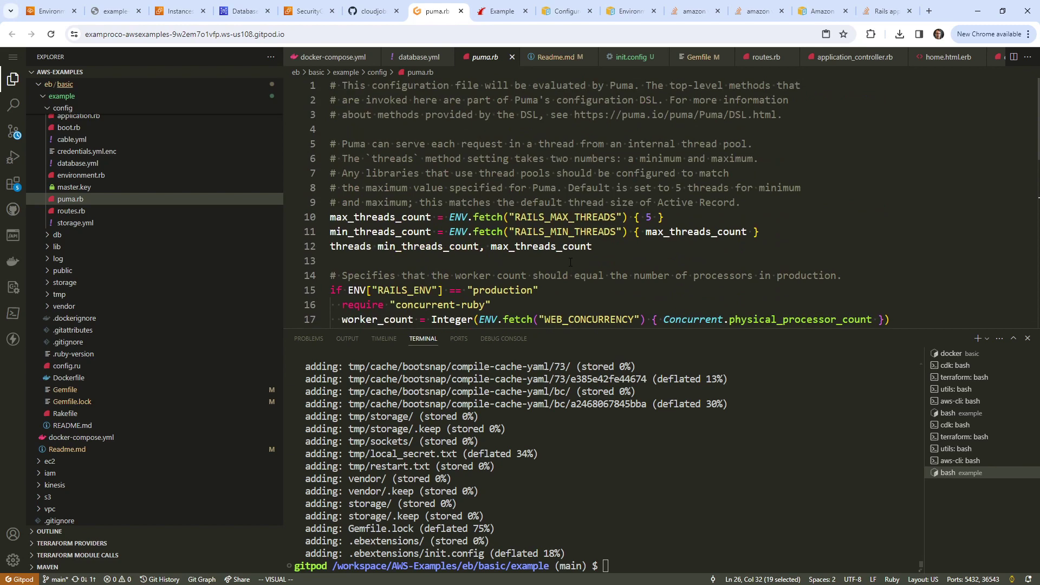
pyautogui.scroll(-2, 568, 263)
pyautogui.scroll(-6, 569, 264)
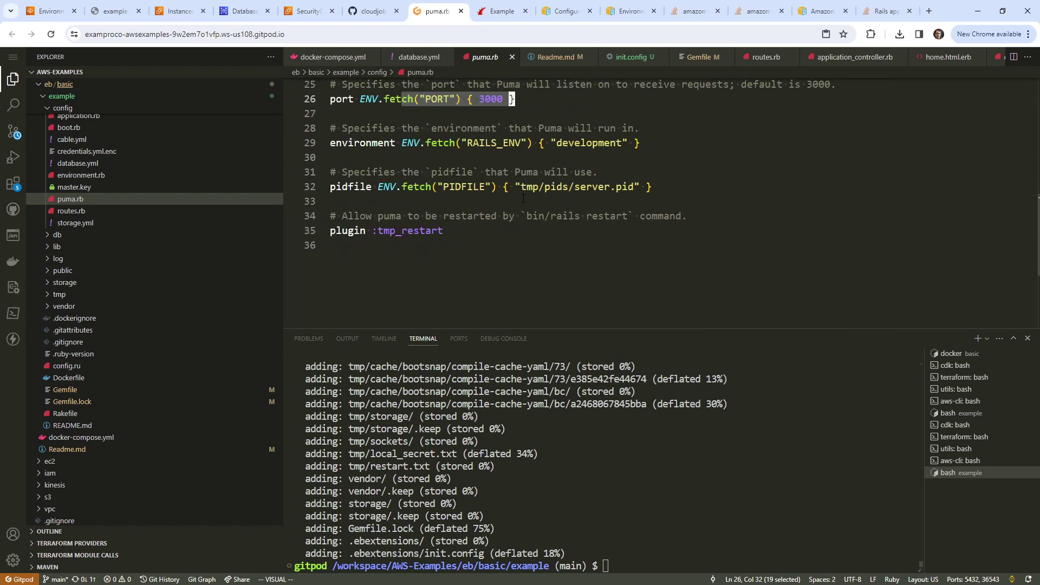
pyautogui.scroll(8, 523, 198)
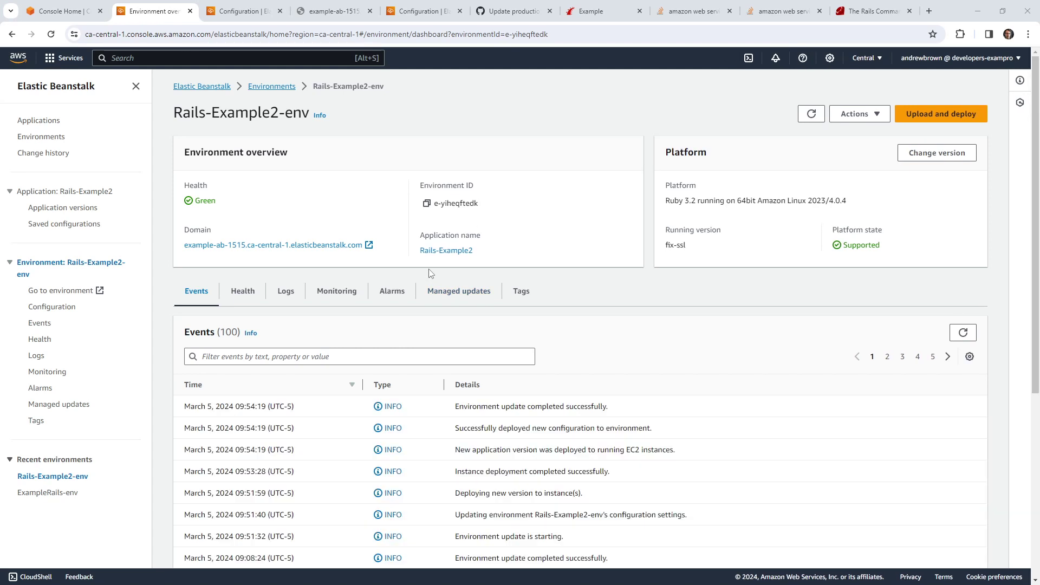
# Step: On the Configuration page, highlight the SECRET_KEY_BASE environment property name and value
pyautogui.click(247, 15)
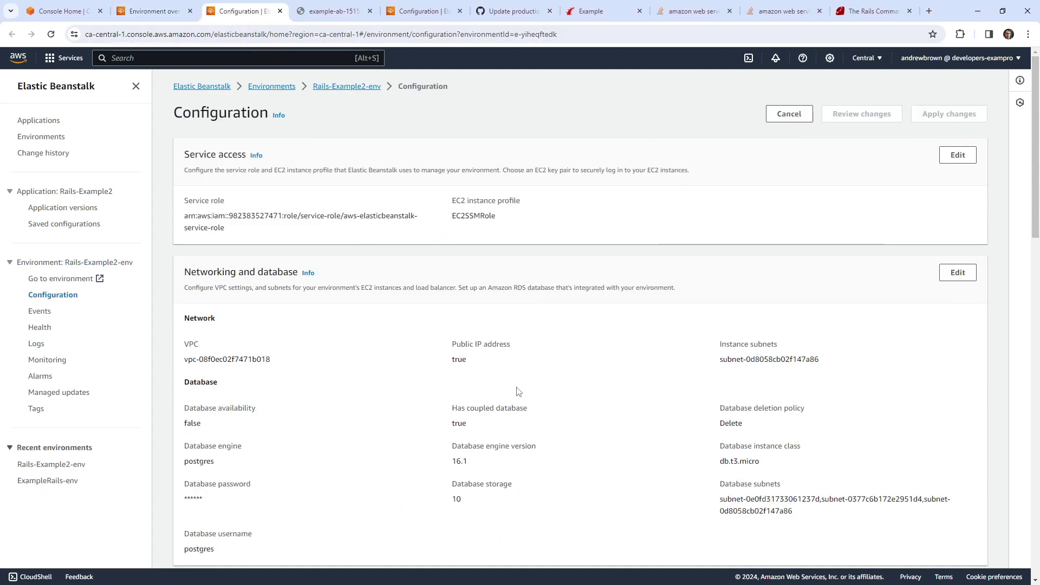
pyautogui.scroll(-15, 411, 422)
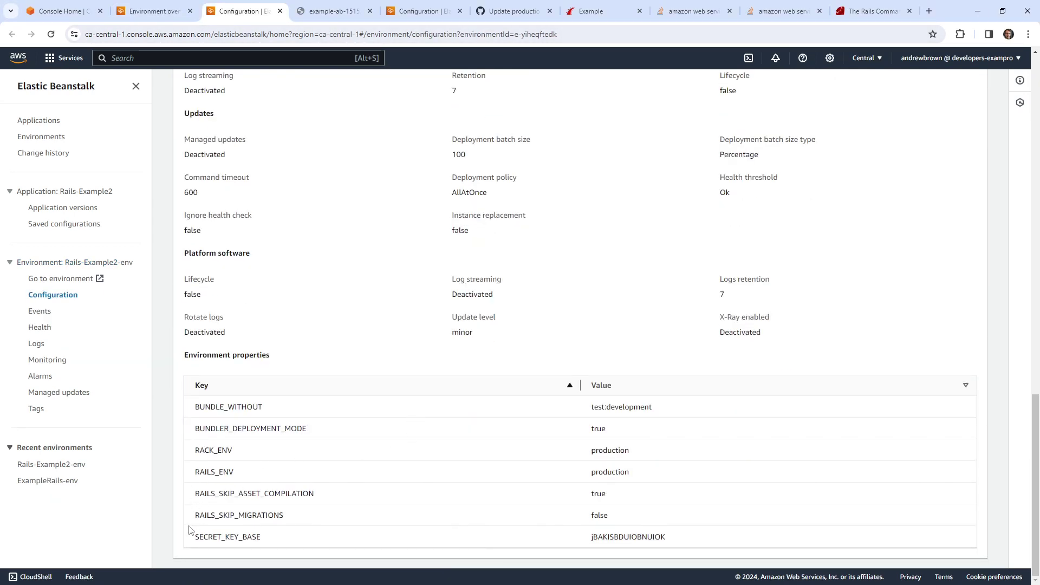
pyautogui.moveTo(192, 536); pyautogui.dragTo(267, 548)
pyautogui.moveTo(588, 538); pyautogui.dragTo(701, 540)
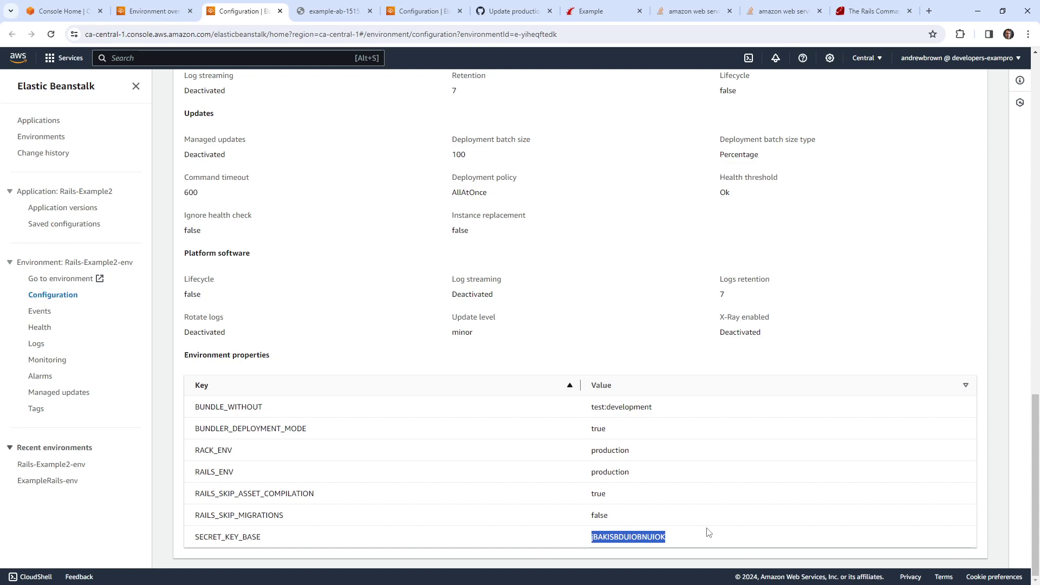
pyautogui.scroll(20, 562, 464)
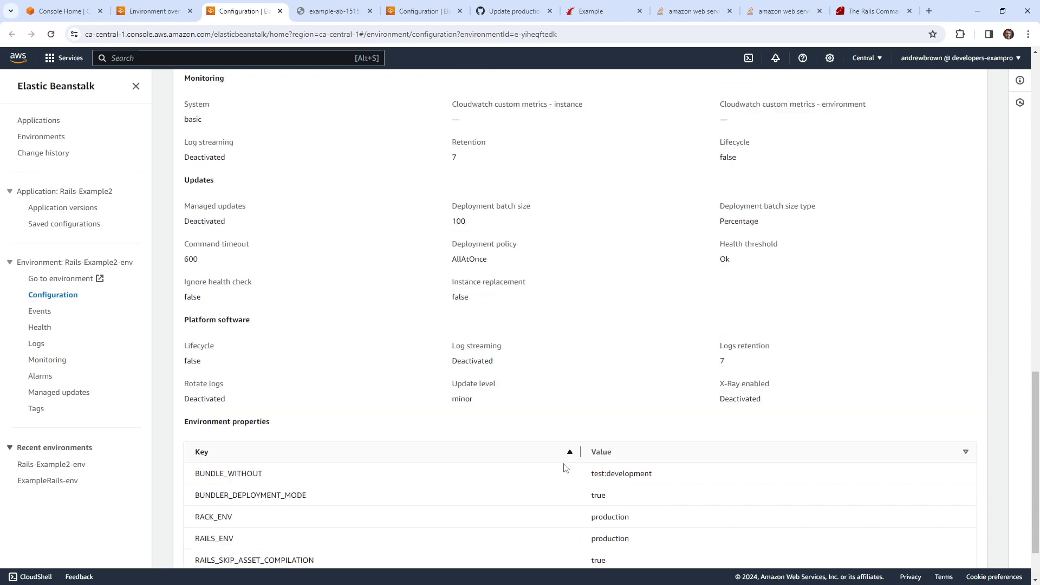
pyautogui.click(513, 13)
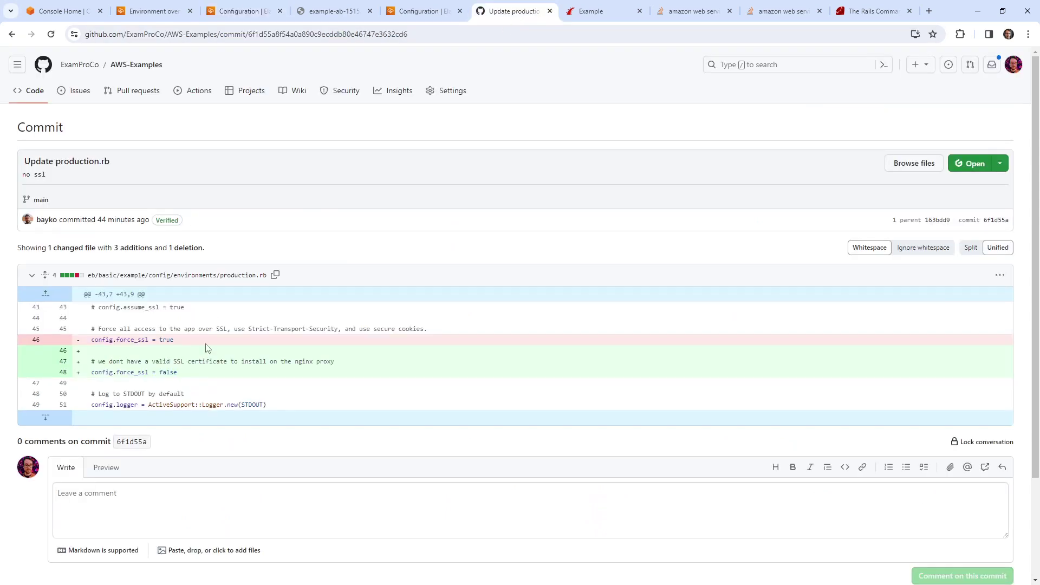
# Step: Highlight the removed config.force_ssl = true line, then check the site and return to Configuration
pyautogui.moveTo(92, 340); pyautogui.dragTo(175, 342)
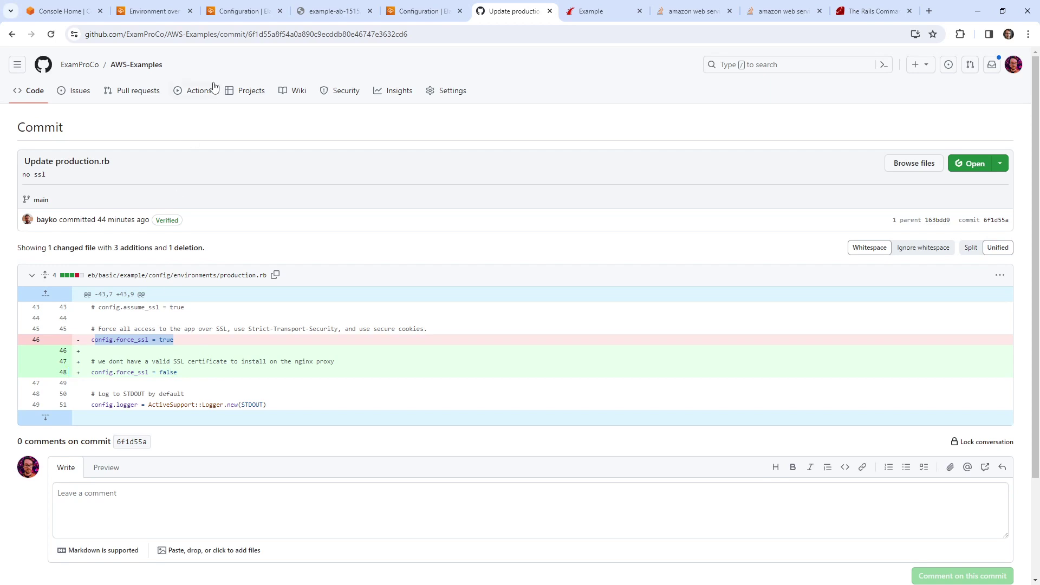
pyautogui.click(336, 11)
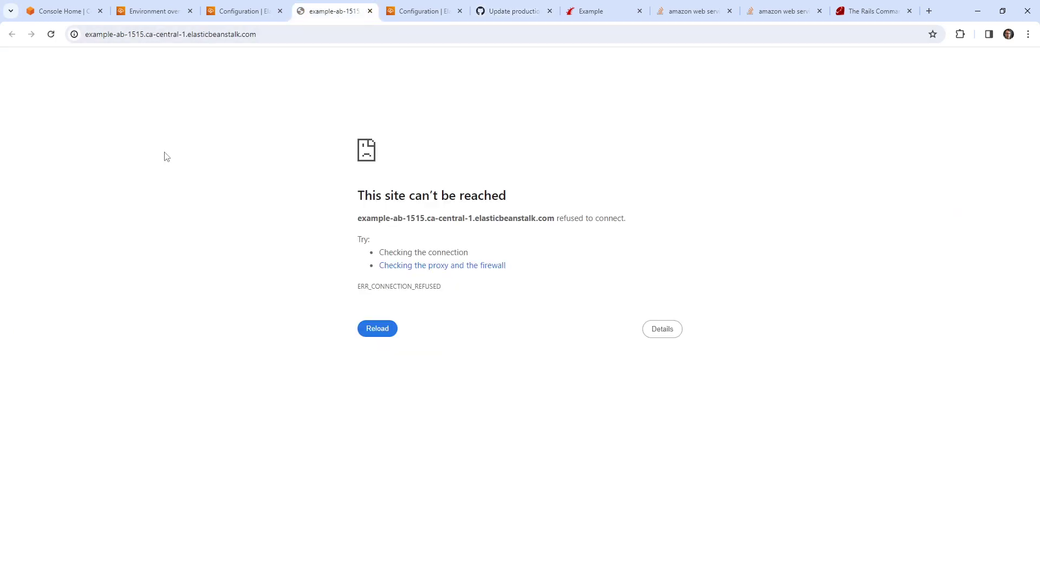
pyautogui.click(233, 12)
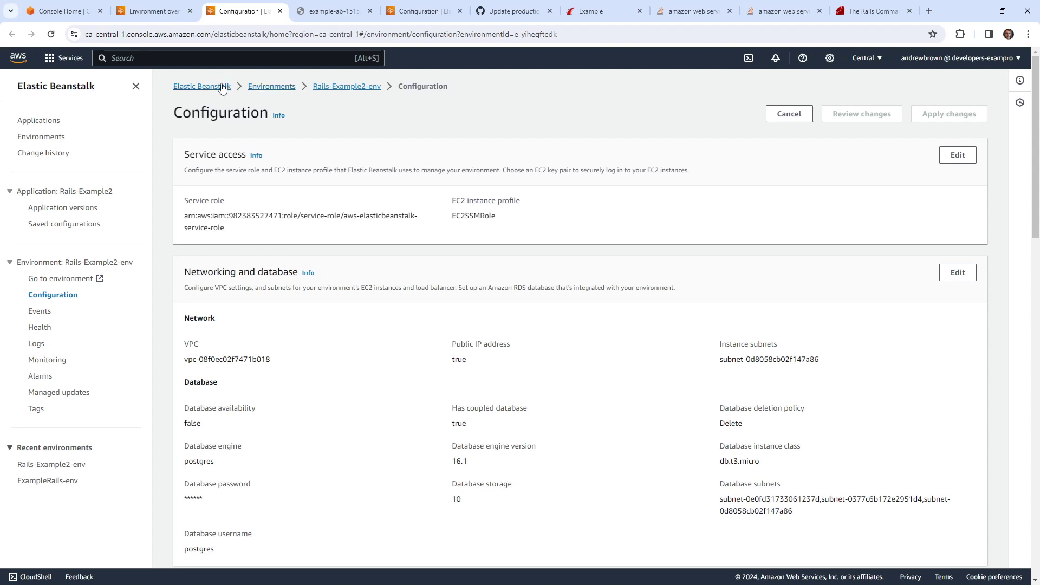
pyautogui.click(241, 59)
# Step: Start a Session Manager shell on the running Rails-Example2-env EC2 instance
pyautogui.write('ec2')
pyautogui.click(267, 142)
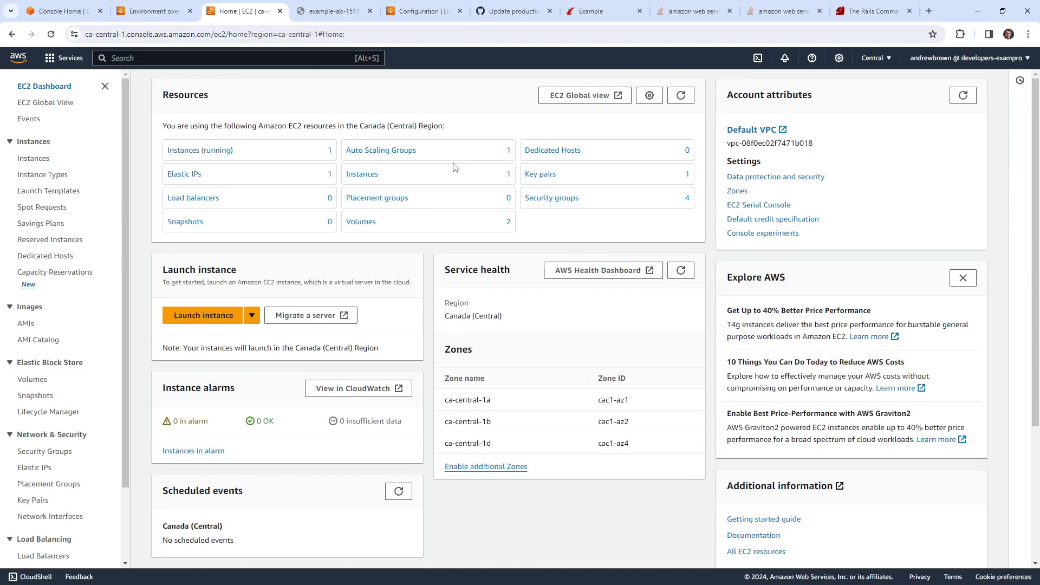
pyautogui.click(206, 151)
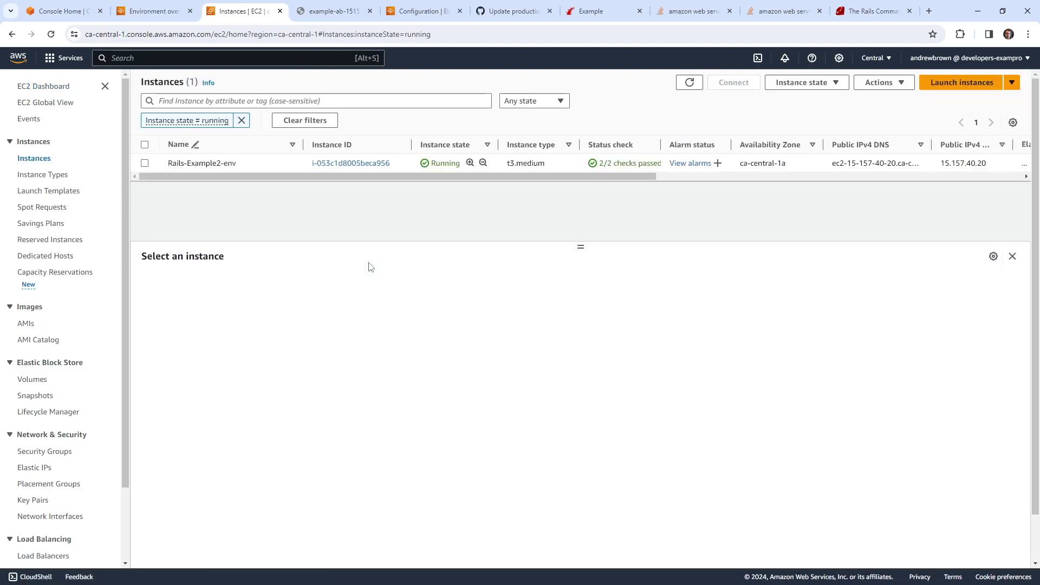
pyautogui.click(186, 163)
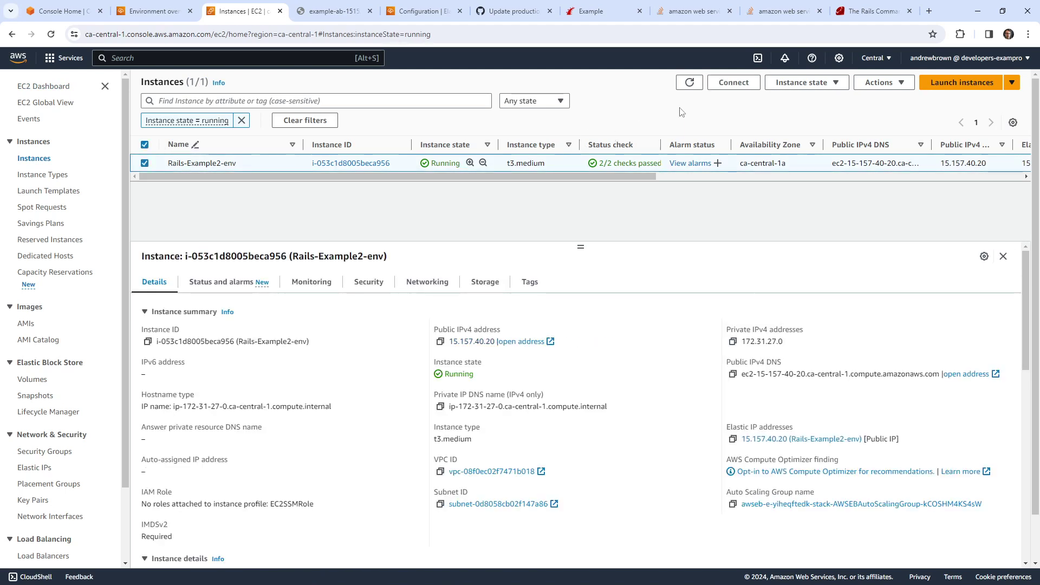
pyautogui.click(732, 83)
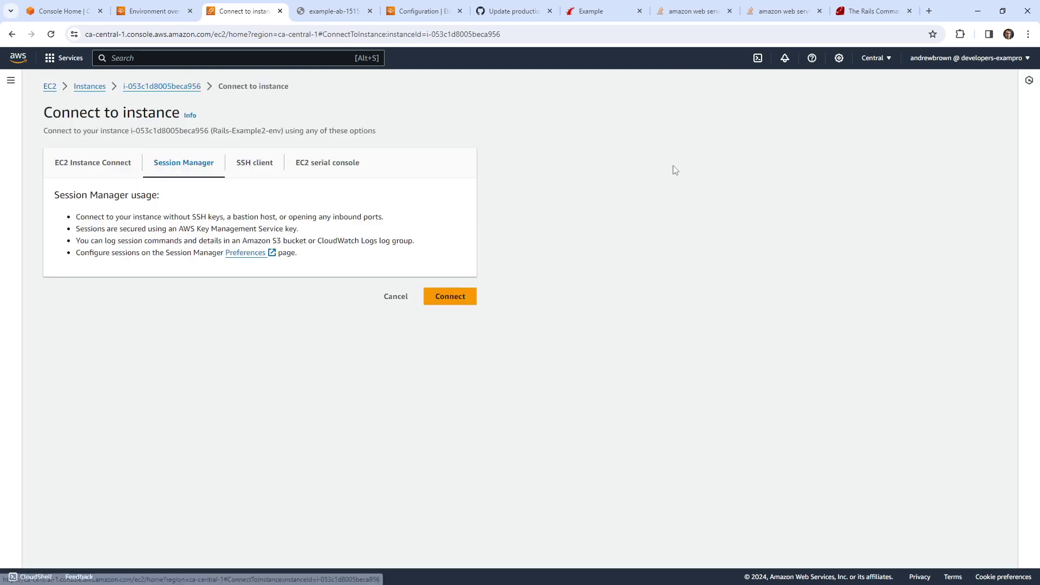
pyautogui.click(451, 296)
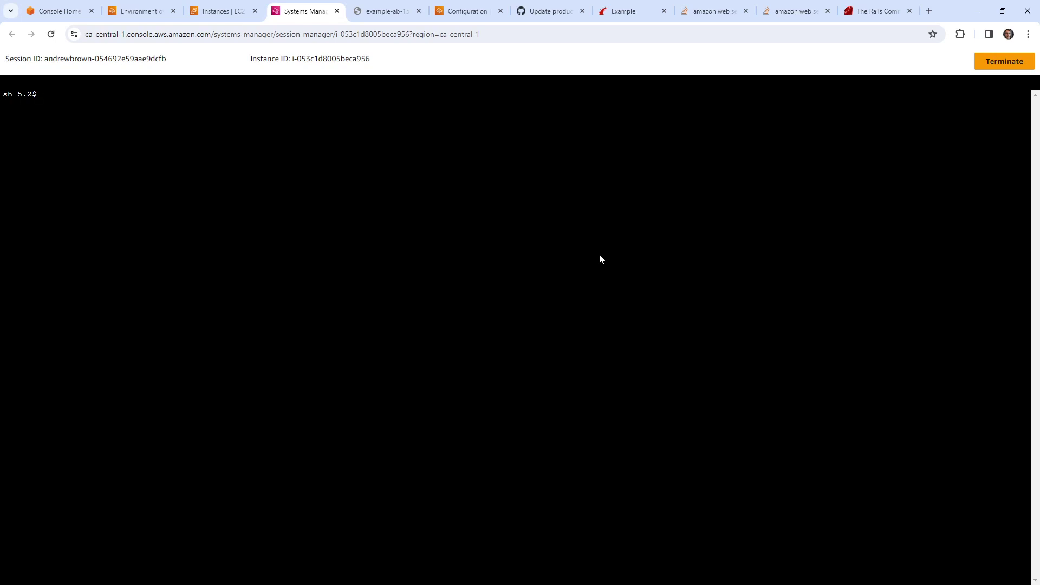
# Step: As ec2-user, go to /var/app/current and curl 127.0.0.0 to fetch the page locally
pyautogui.write('sudo su - ec2-user')
pyautogui.press('Return')
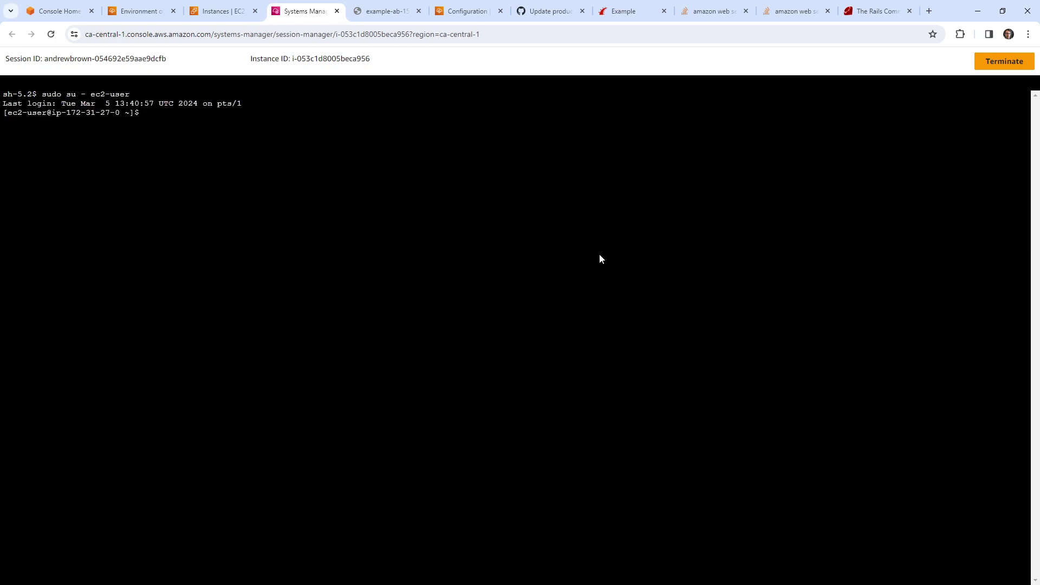
pyautogui.write('ls')
pyautogui.press('Return')
pyautogui.write('cd /ap')
pyautogui.press('BackSpace')
pyautogui.press('BackSpace')
pyautogui.write('var/app/current/')
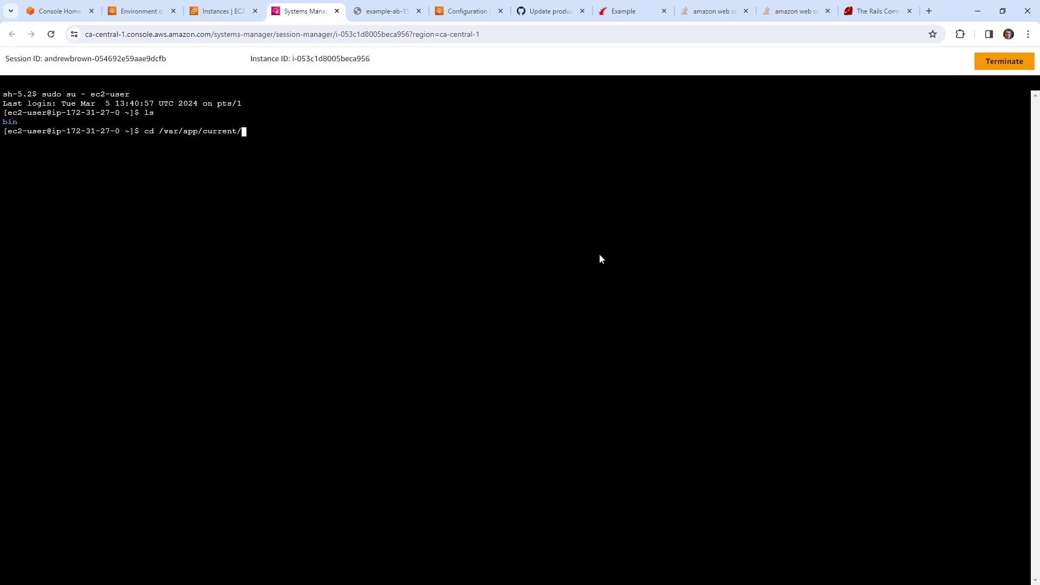
pyautogui.press('Return')
pyautogui.write('curl ')
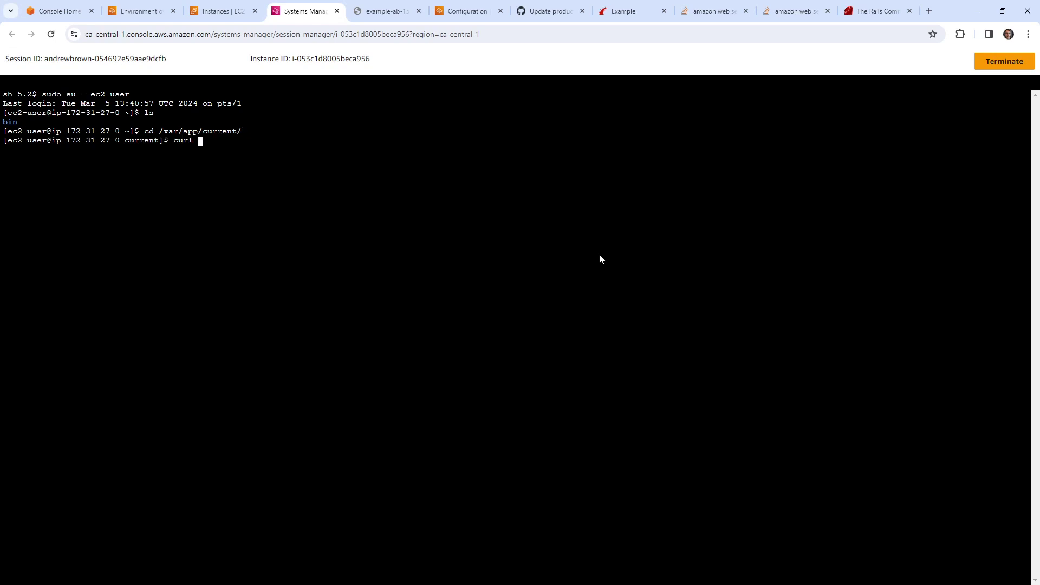
pyautogui.write('127.0.0.0')
pyautogui.press('Return')
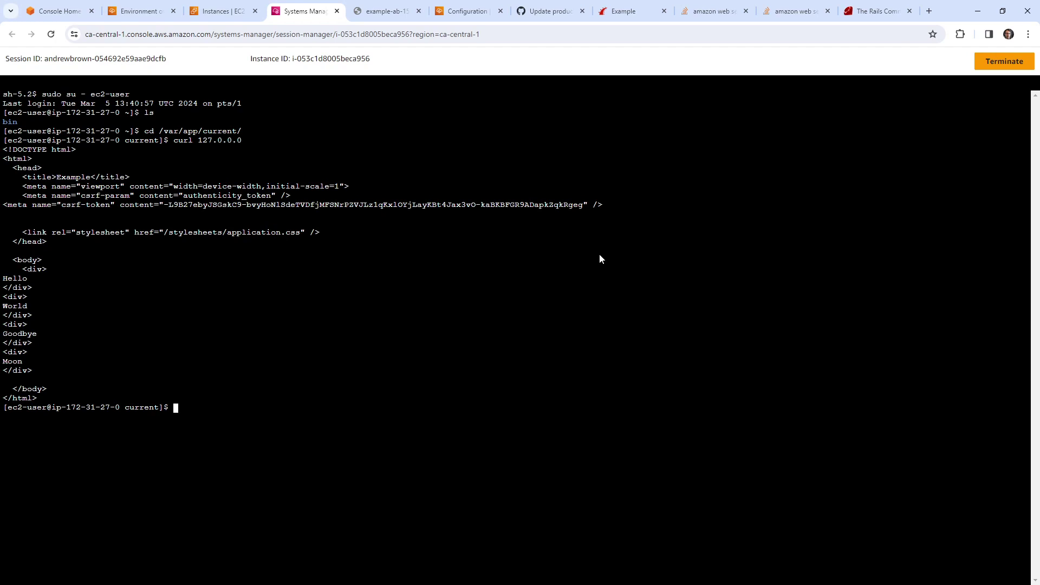
# Step: List the deployed Rails app files and try loading the public site on port 3000
pyautogui.click(395, 12)
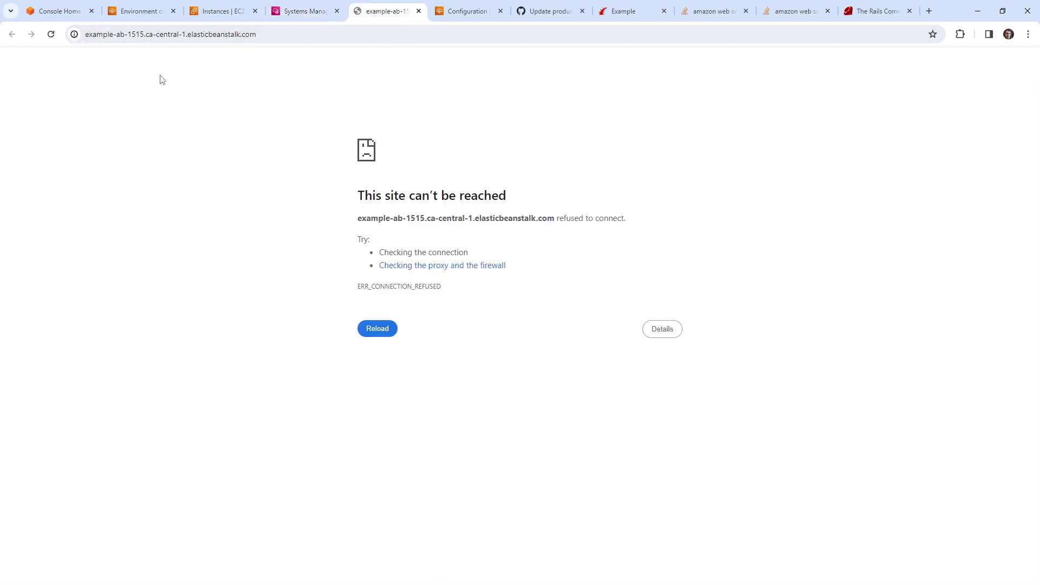
pyautogui.click(135, 34)
pyautogui.doubleClick(158, 34)
pyautogui.click(301, 11)
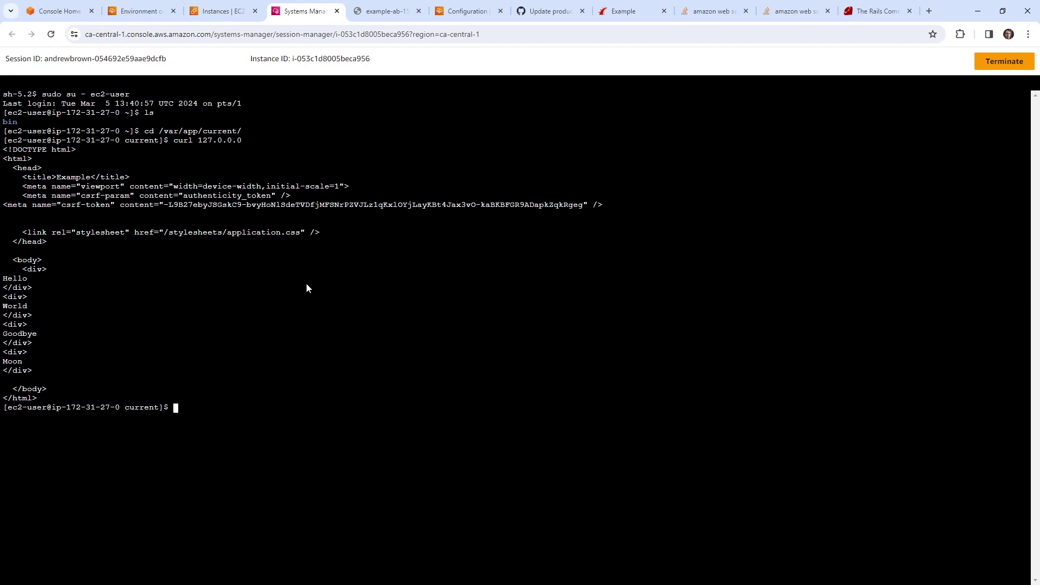
pyautogui.click(382, 11)
pyautogui.click(320, 13)
pyautogui.write('ls')
pyautogui.press('Return')
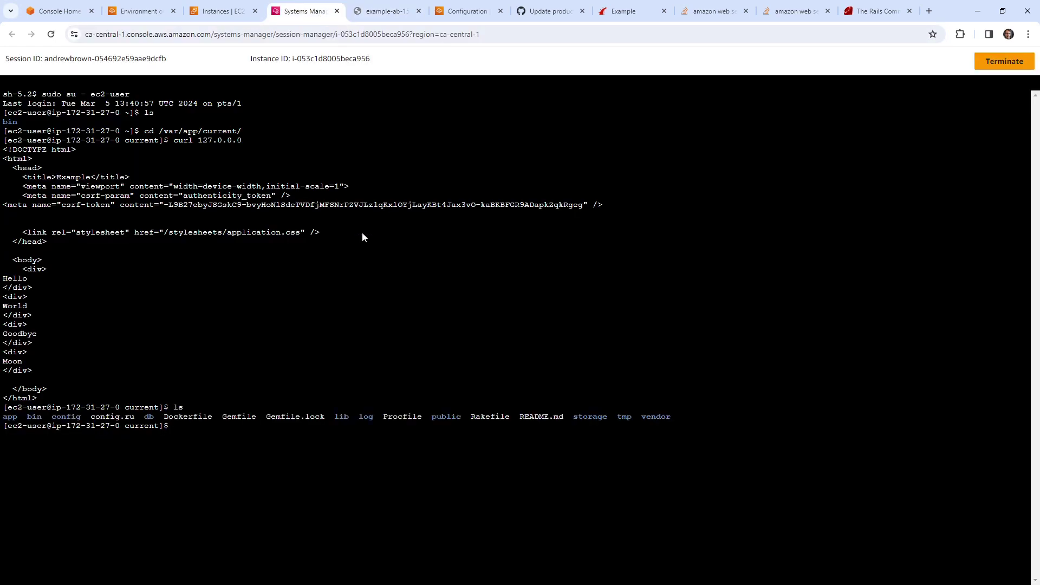
pyautogui.click(382, 11)
pyautogui.click(306, 33)
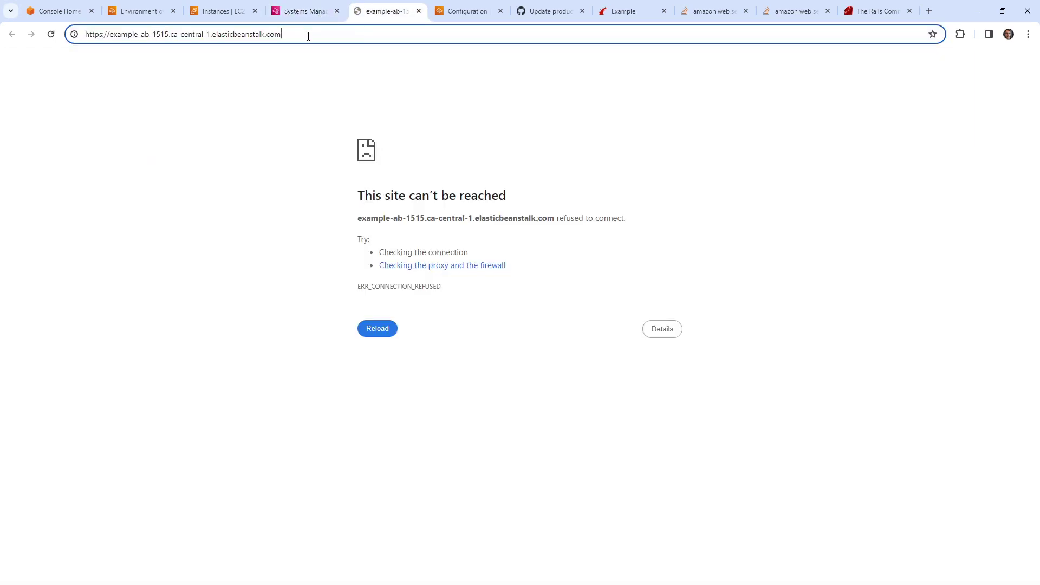
pyautogui.write(':3000')
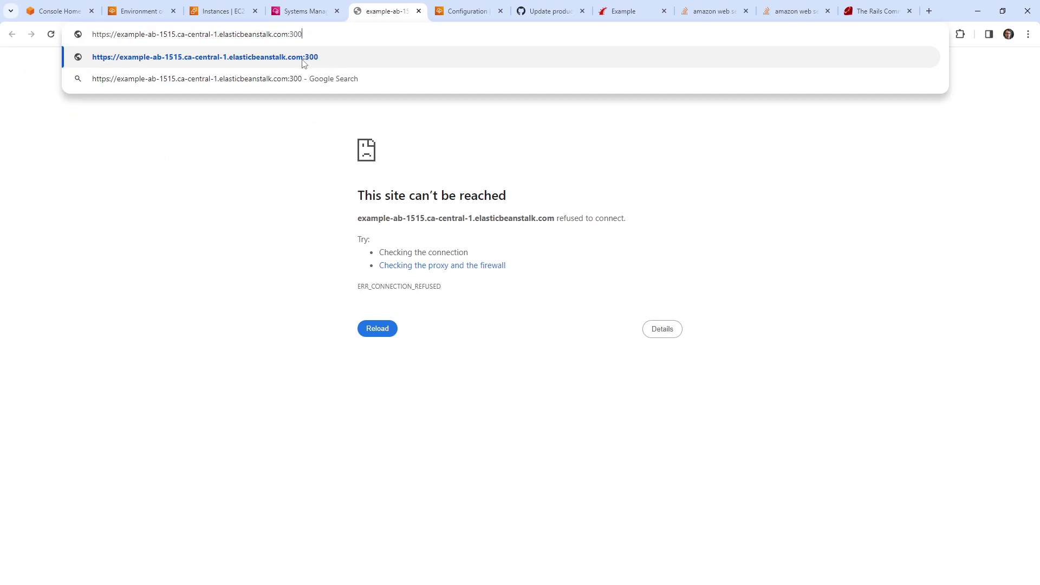
pyautogui.press('Return')
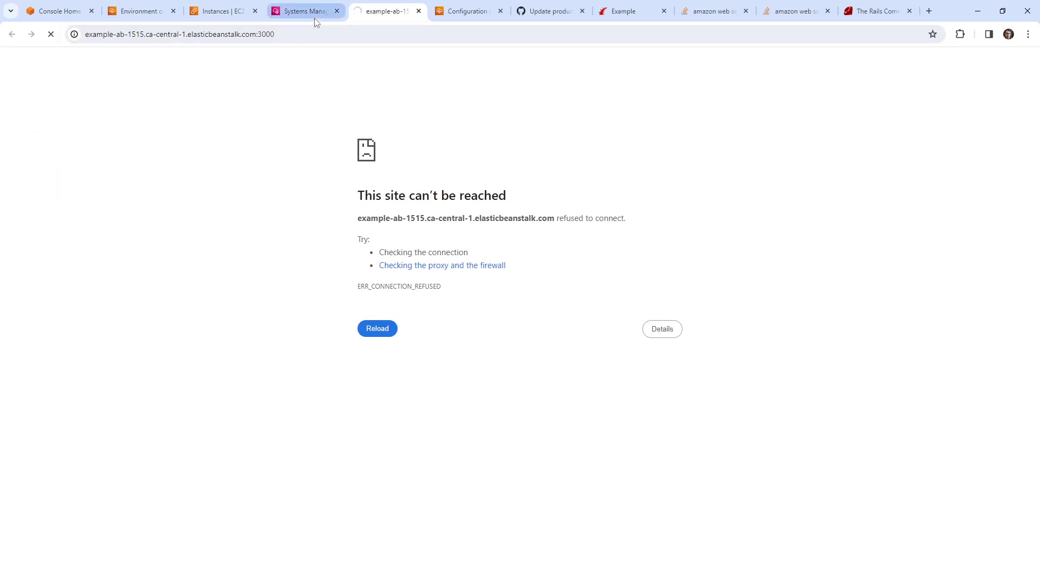
pyautogui.click(313, 12)
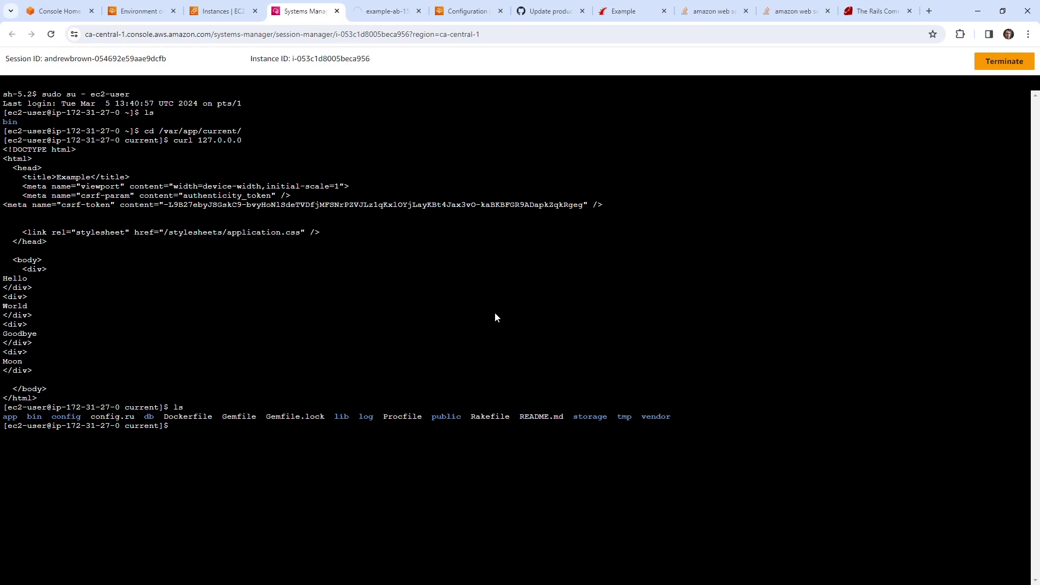
# Step: Inspect the contents of the app's log/ folder under /var/app/current
pyautogui.write('cd log/')
pyautogui.press('Return')
pyautogui.write('ls')
pyautogui.press('Return')
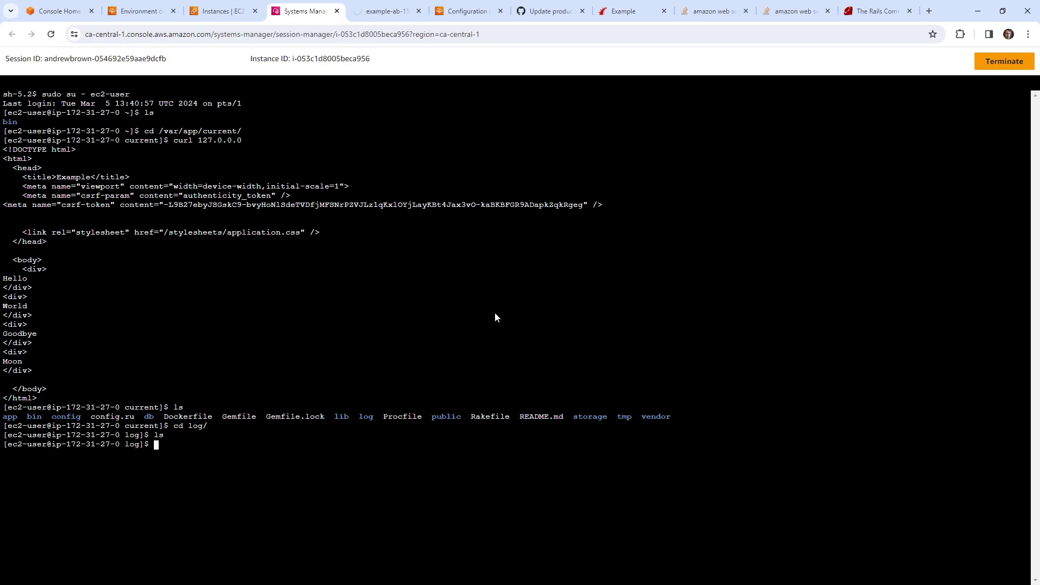
pyautogui.write('ls')
pyautogui.press('Return')
pyautogui.write('cd ..')
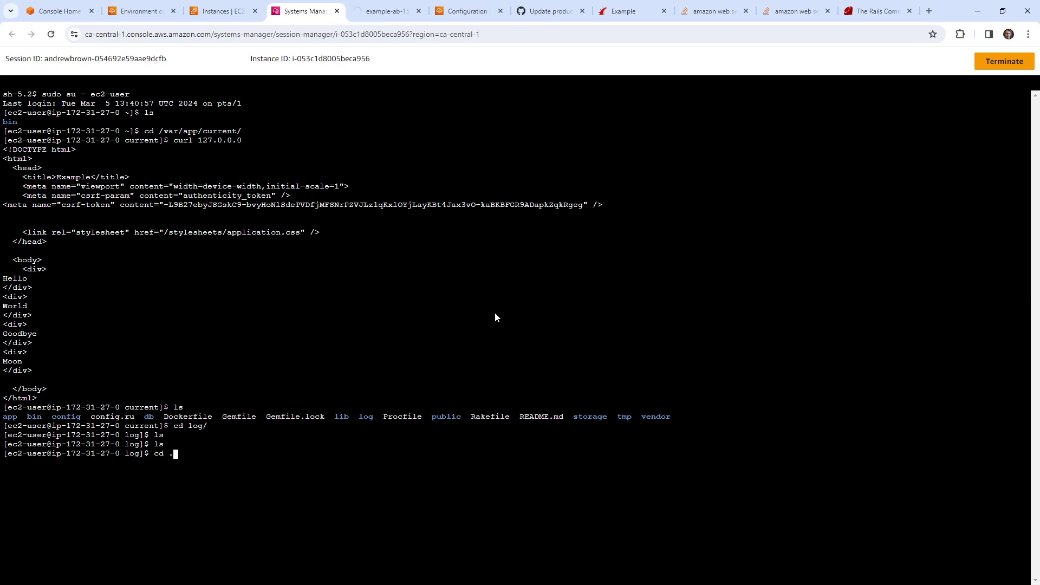
pyautogui.press('Return')
pyautogui.write('ls')
pyautogui.press('Return')
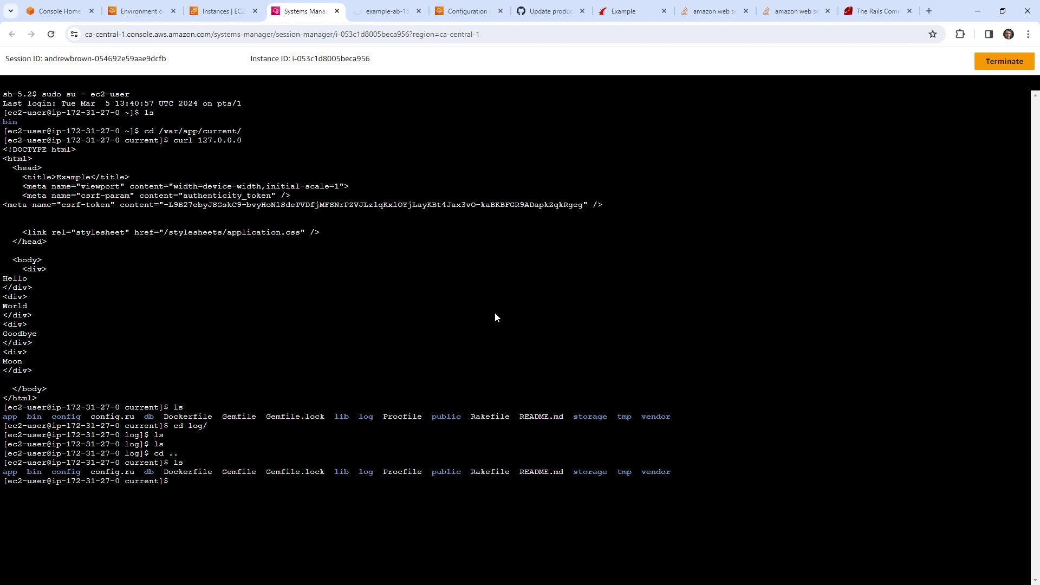
pyautogui.write('ta')
pyautogui.press('BackSpace')
pyautogui.press('BackSpace')
pyautogui.write('ls log/')
pyautogui.press('Return')
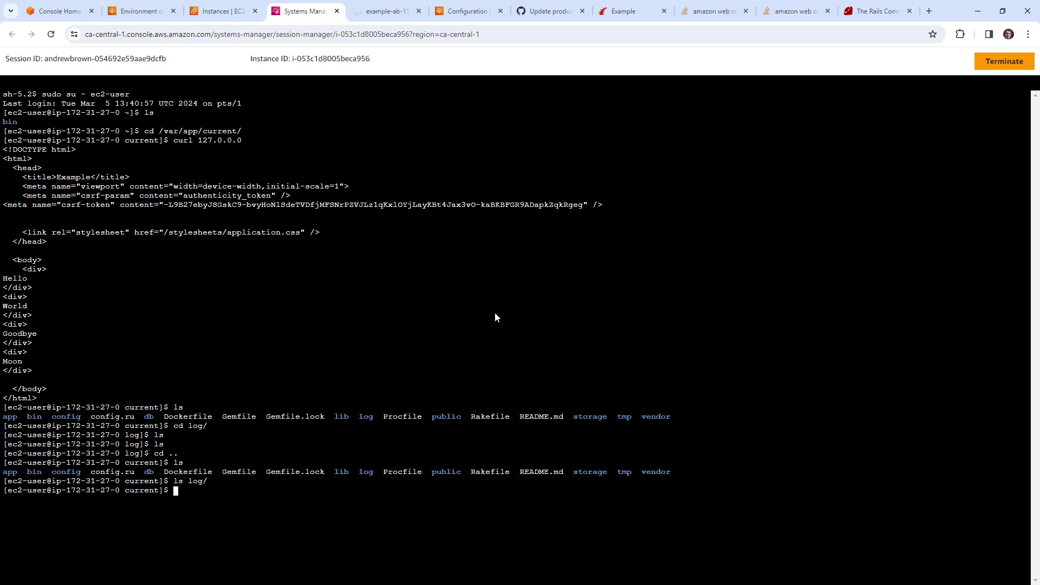
# Step: List /var/log in detail and print /var/log/puma/puma.log
pyautogui.write('cd /var/log/')
pyautogui.press('Return')
pyautogui.write('ls')
pyautogui.press('Return')
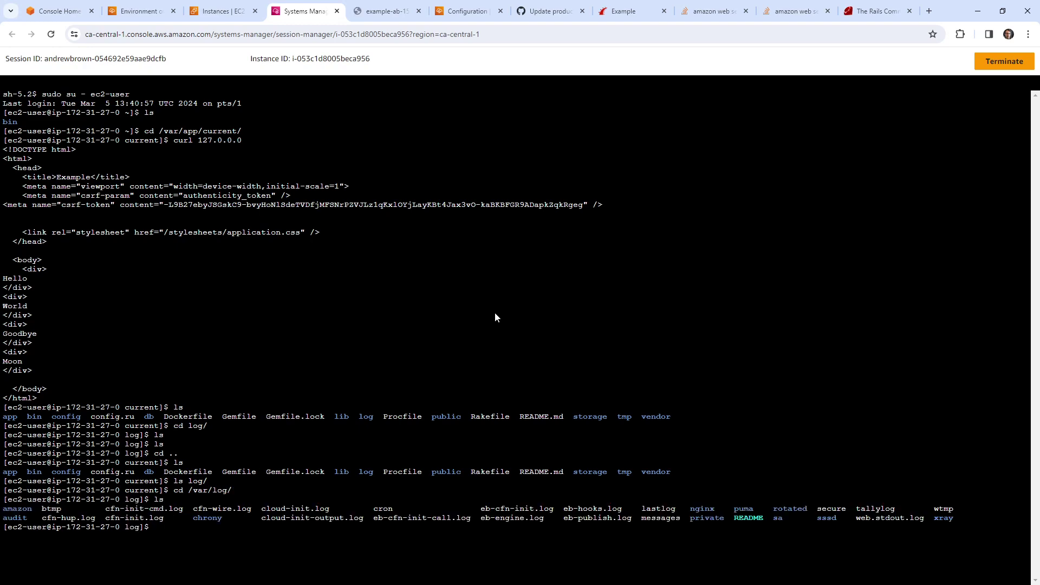
pyautogui.write('ls -la')
pyautogui.press('Return')
pyautogui.write('cd puma/')
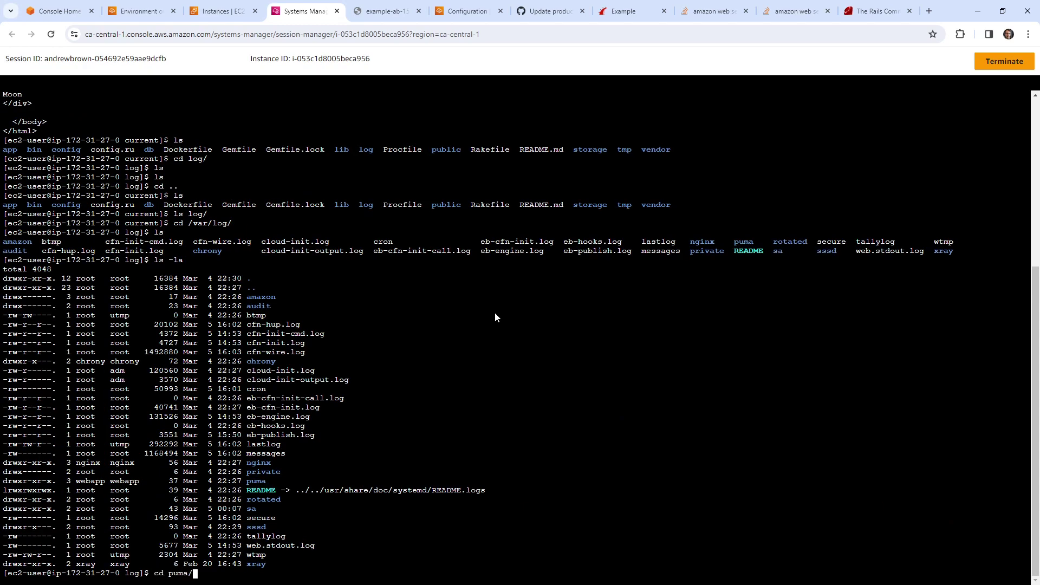
pyautogui.press('Return')
pyautogui.write('ls')
pyautogui.press('Return')
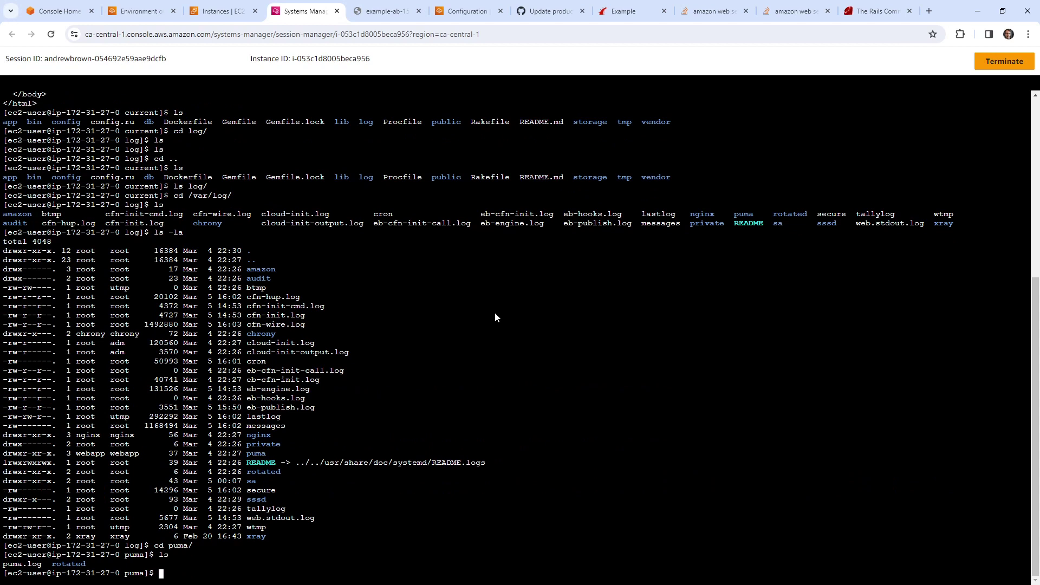
pyautogui.write('cat ')
pyautogui.write('p')
pyautogui.press('Tab')
pyautogui.press('Return')
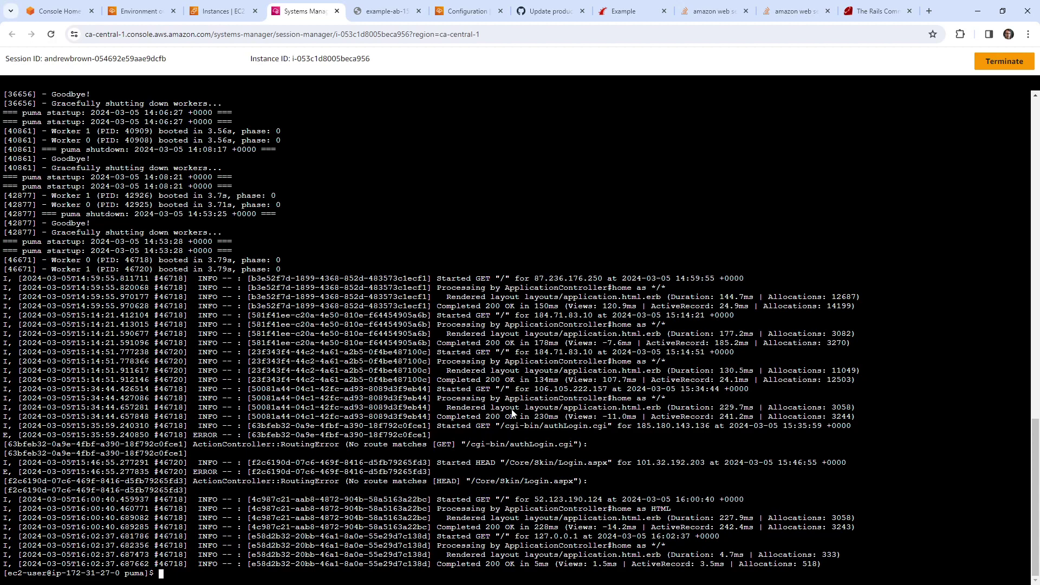
# Step: Recheck the site, then exit the ec2-user shell and close the Session Manager session
pyautogui.click(387, 11)
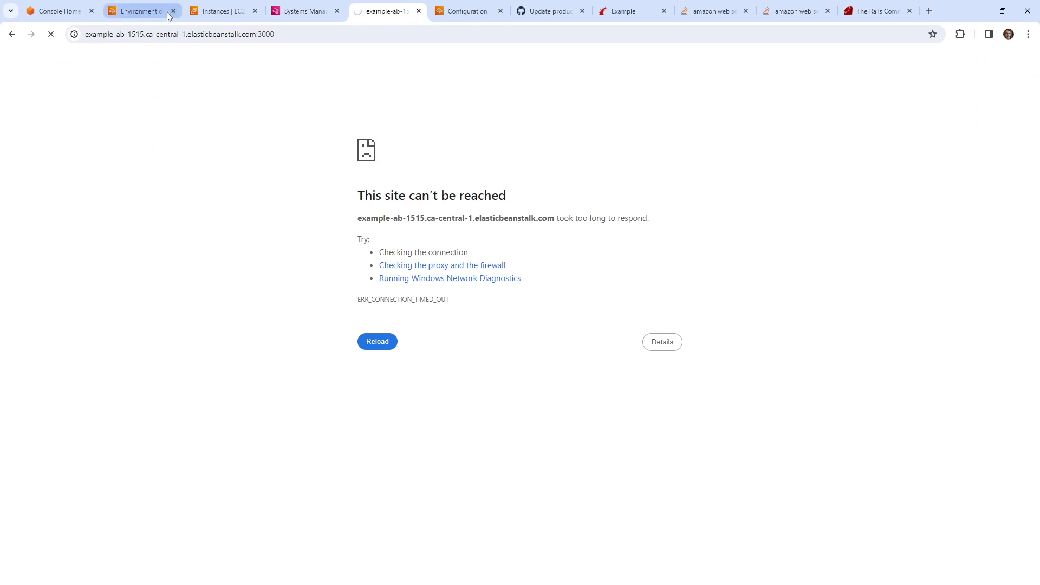
pyautogui.click(142, 11)
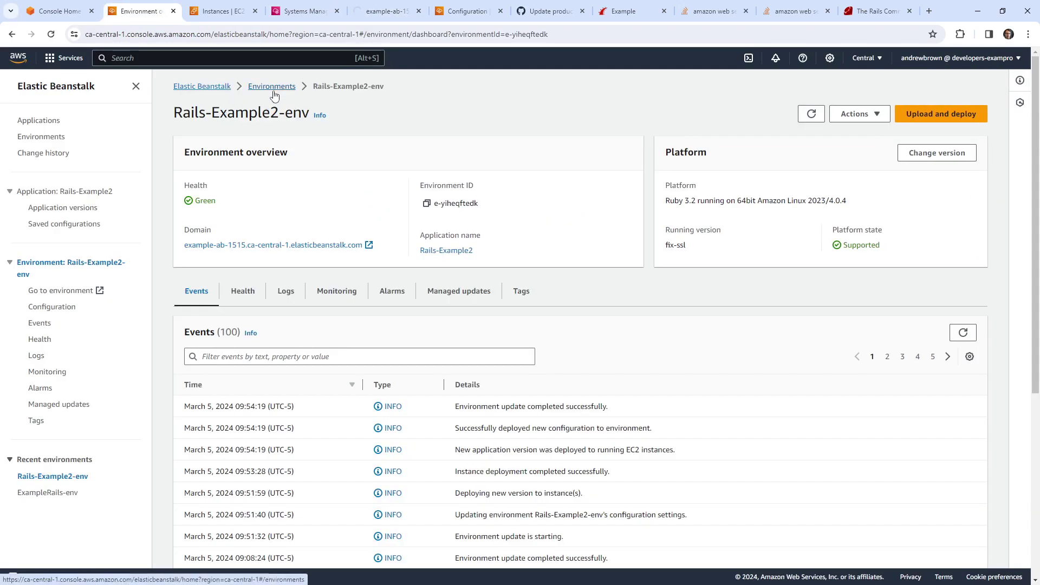
pyautogui.click(327, 14)
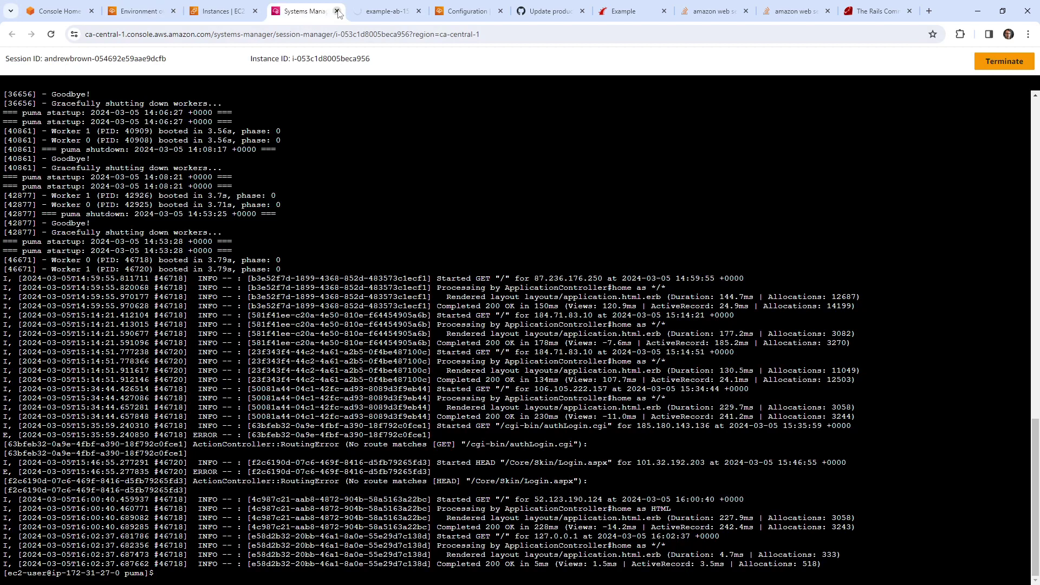
pyautogui.write('exit')
pyautogui.press('Return')
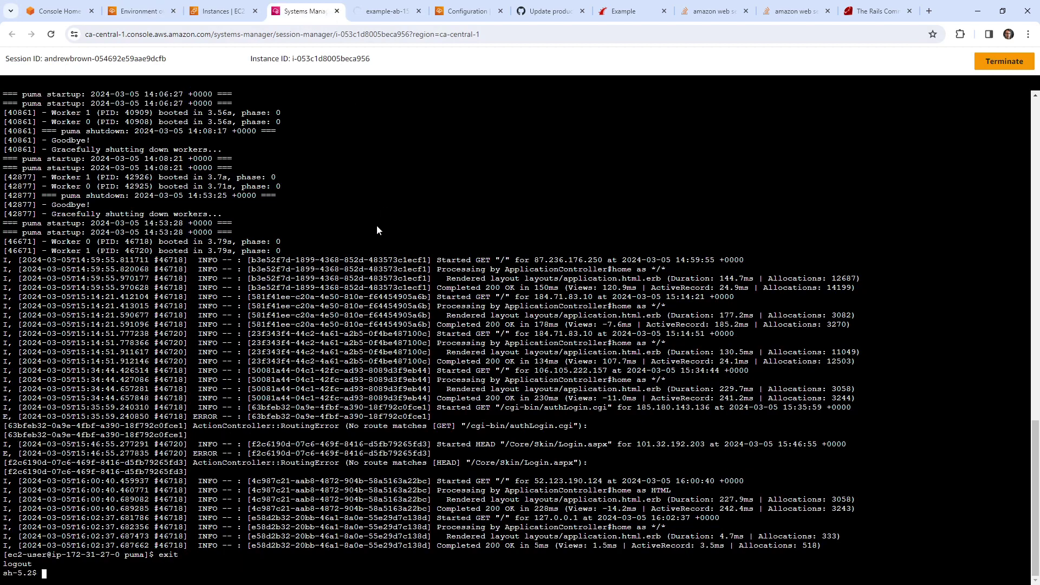
pyautogui.click(336, 11)
pyautogui.click(222, 11)
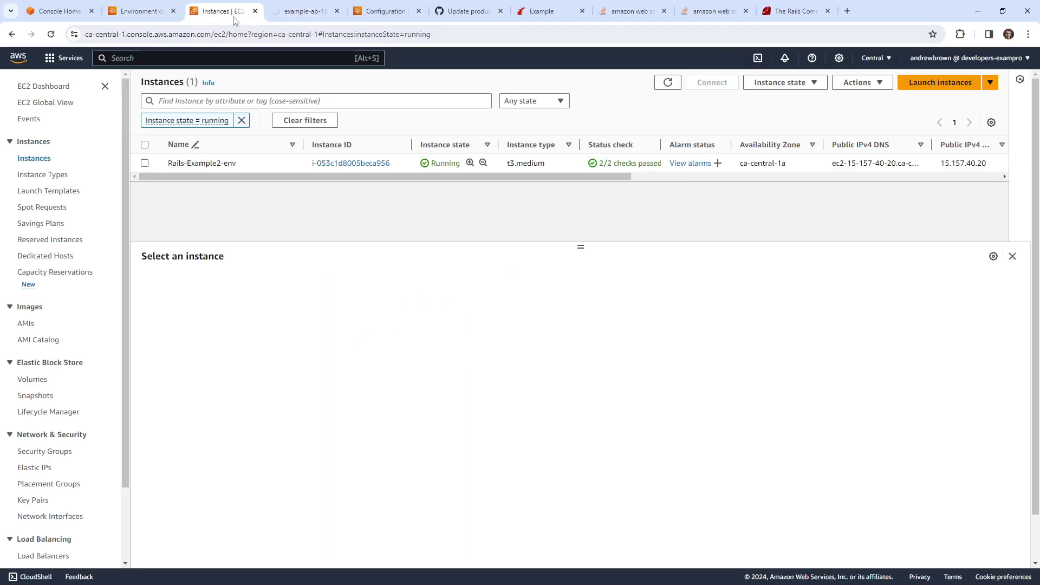
# Step: Terminate Rails-Example2-env, pasting its name into the confirmation field
pyautogui.click(151, 11)
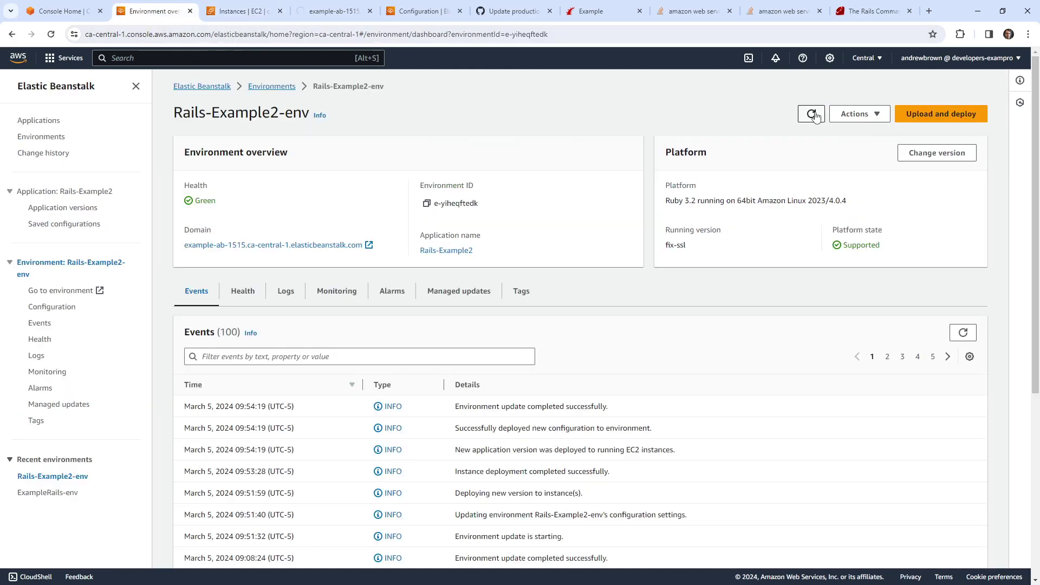
pyautogui.click(860, 113)
pyautogui.click(881, 249)
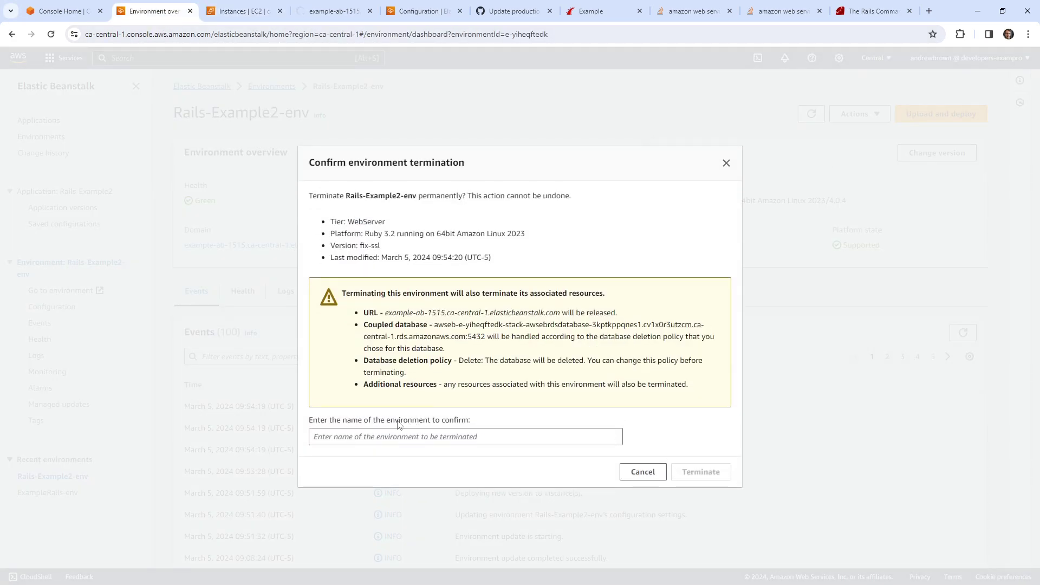
pyautogui.moveTo(345, 196); pyautogui.dragTo(410, 193)
pyautogui.hotkey('ctrl', 'c')
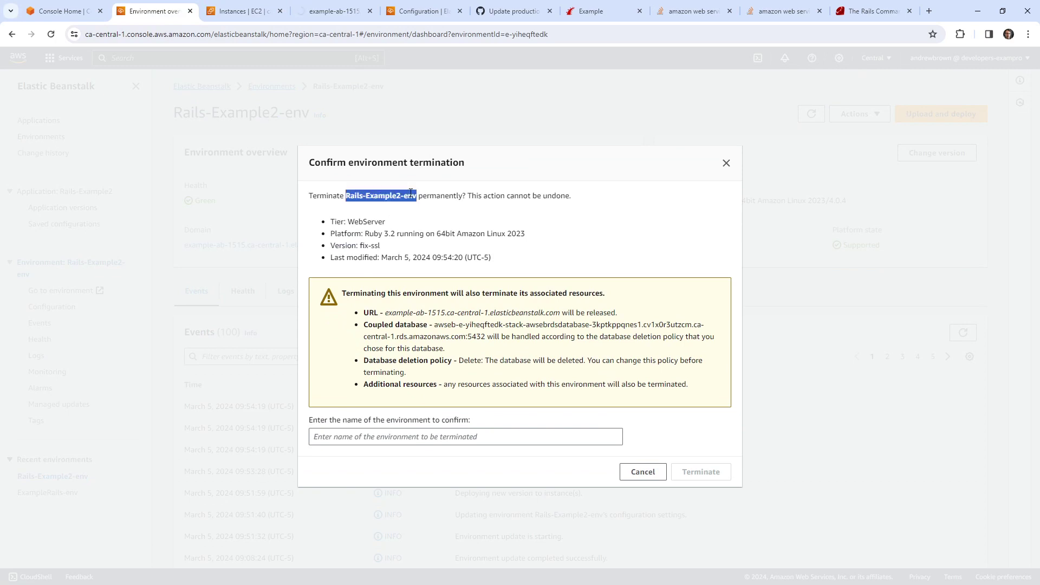
pyautogui.click(454, 444)
pyautogui.hotkey('ctrl', 'v')
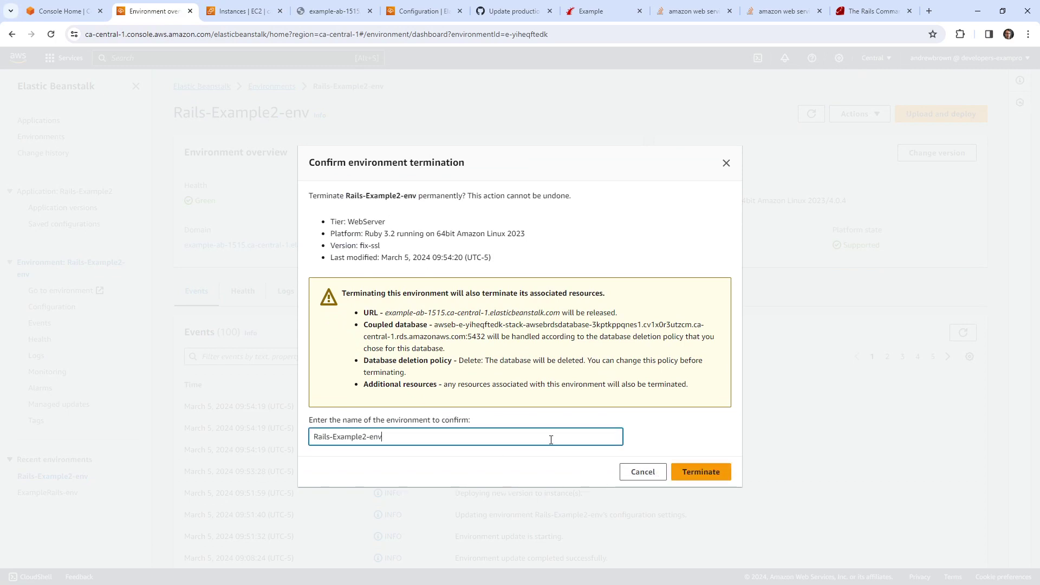
pyautogui.click(711, 474)
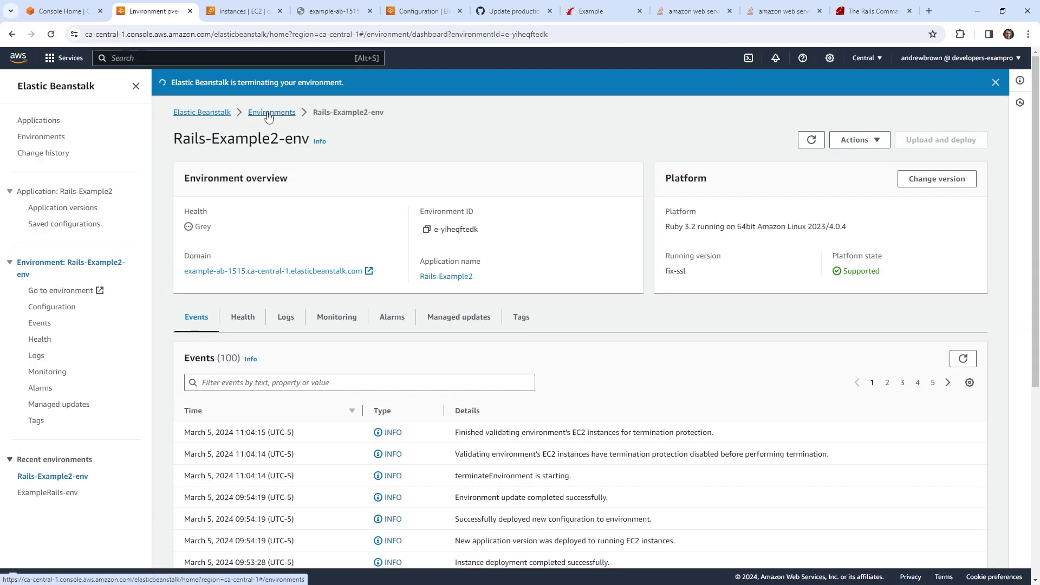
pyautogui.click(268, 112)
# Step: Begin a new Beanstalk environment with Docker as its platform
pyautogui.click(937, 156)
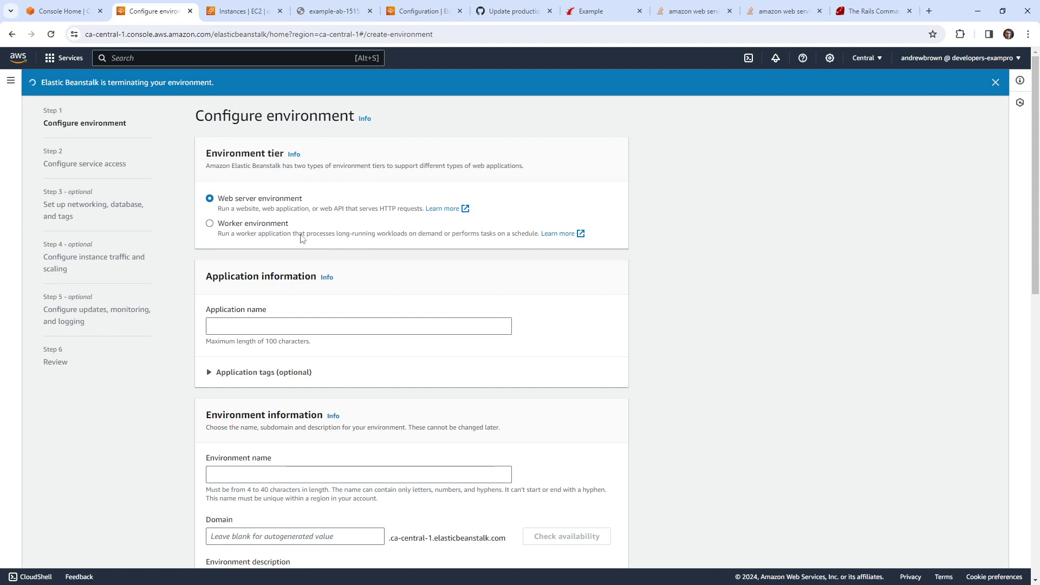
pyautogui.scroll(-5, 260, 243)
pyautogui.scroll(-7, 258, 245)
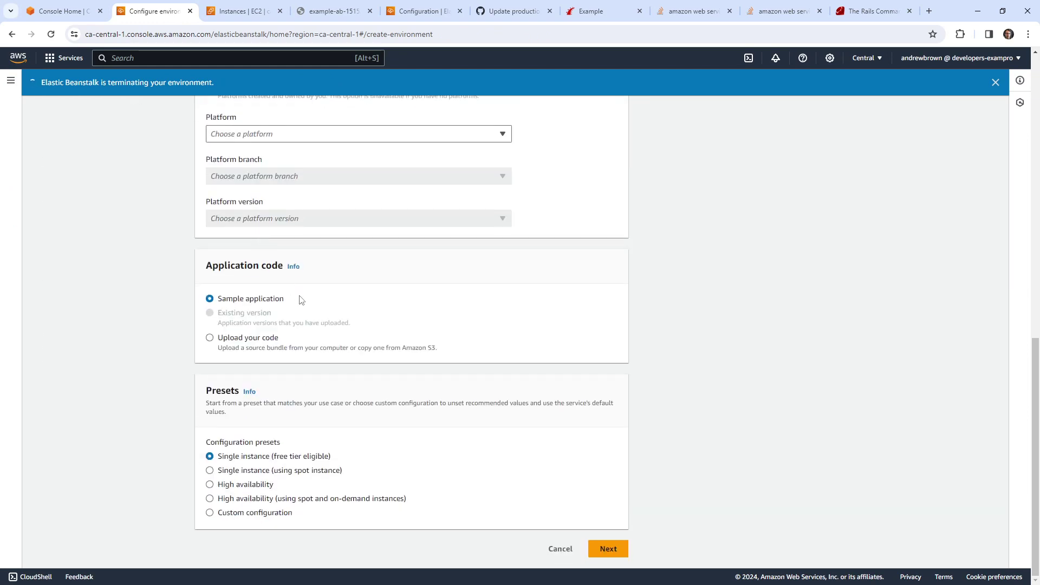
pyautogui.scroll(2, 298, 352)
pyautogui.click(273, 250)
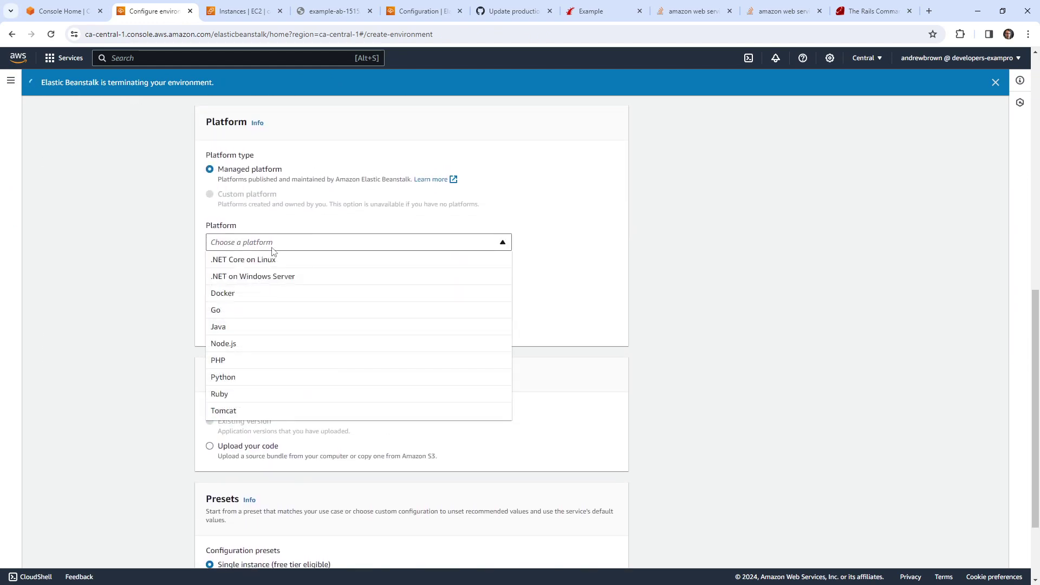
pyautogui.click(268, 293)
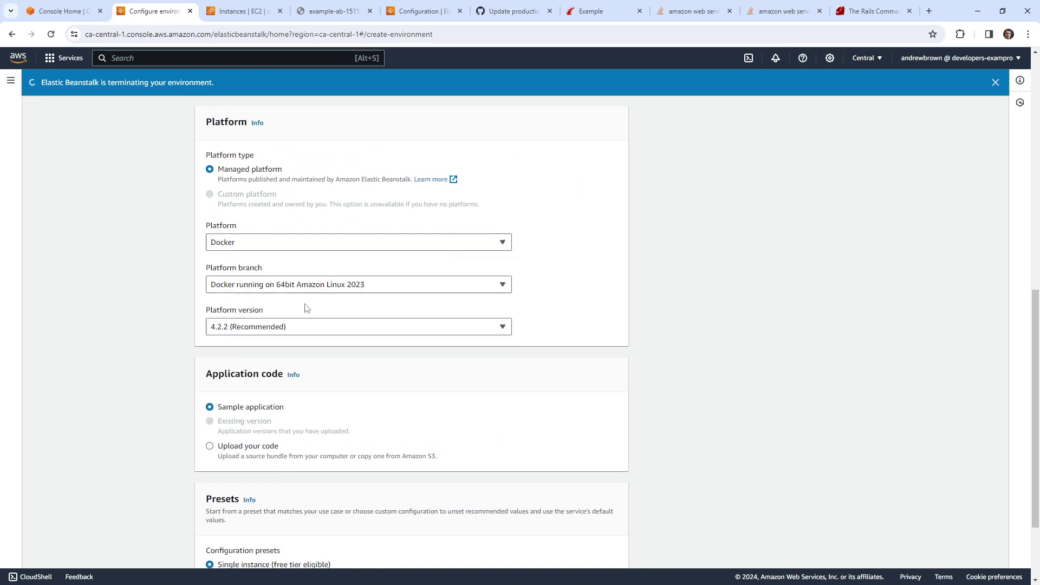
# Step: Set the branch to Docker running on 64bit Amazon Linux 2023 after trying the ECS branch
pyautogui.click(317, 284)
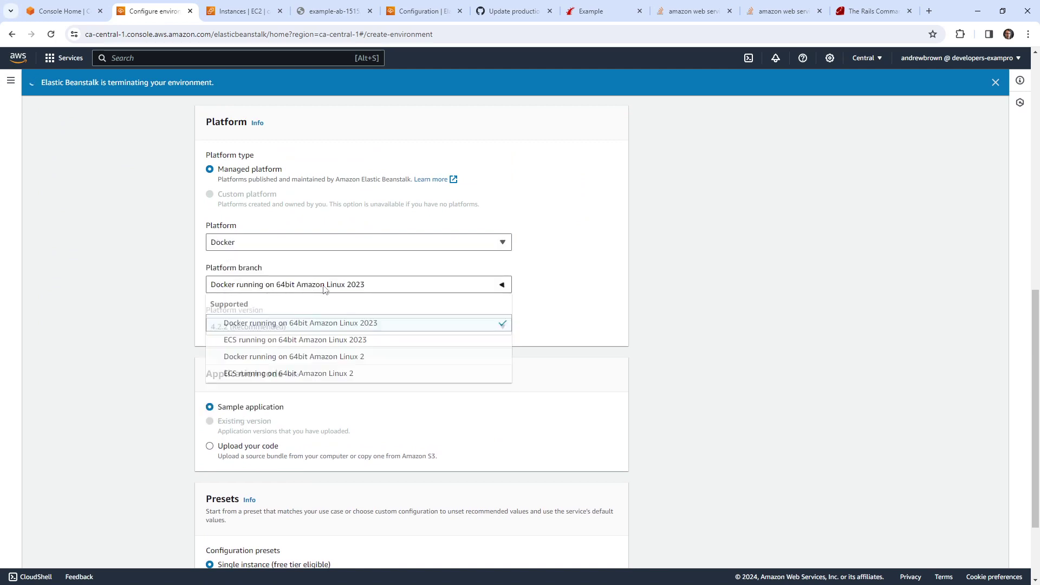
pyautogui.press('Escape')
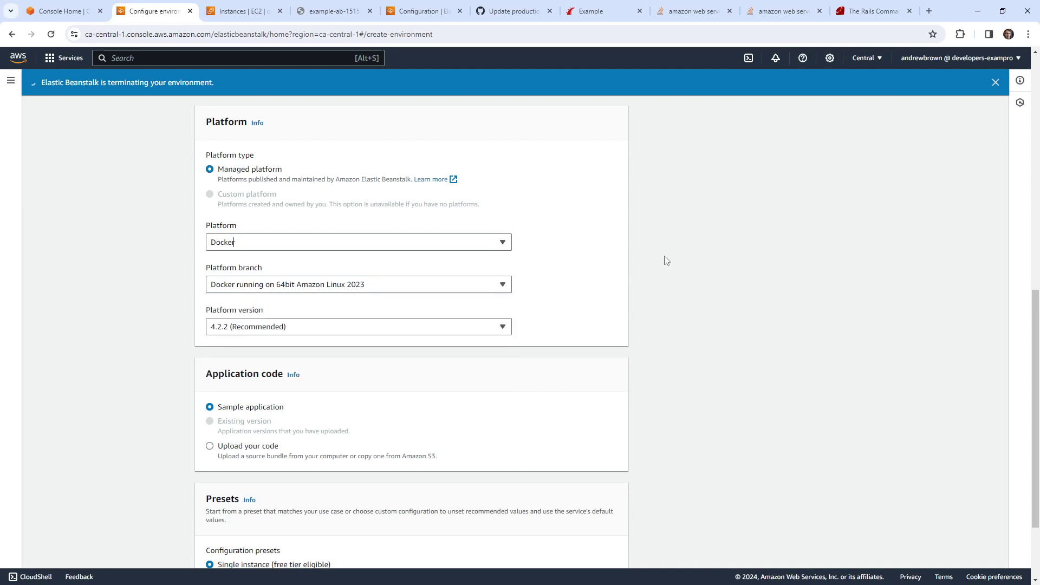
pyautogui.click(414, 284)
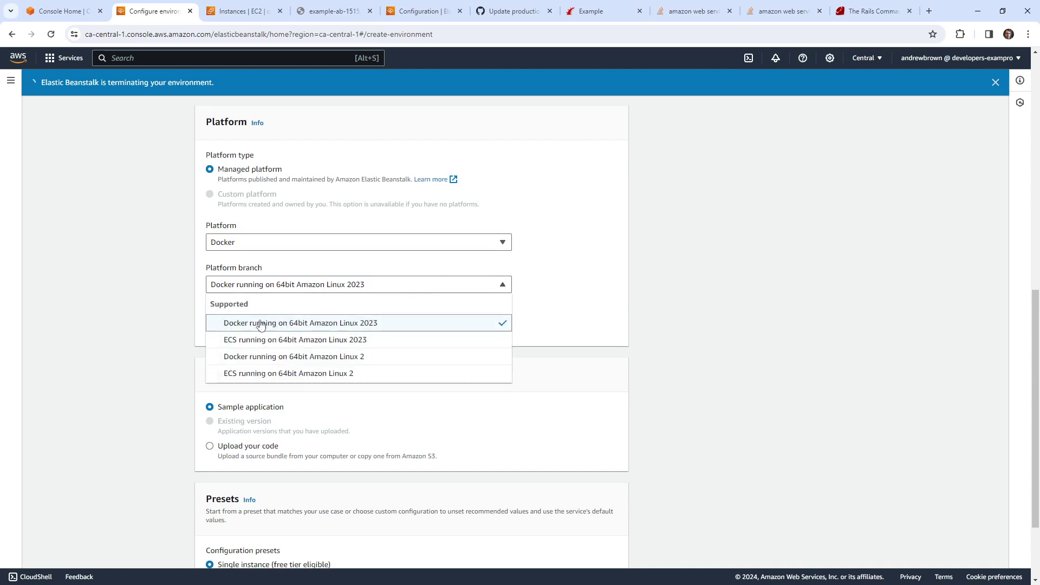
pyautogui.click(287, 342)
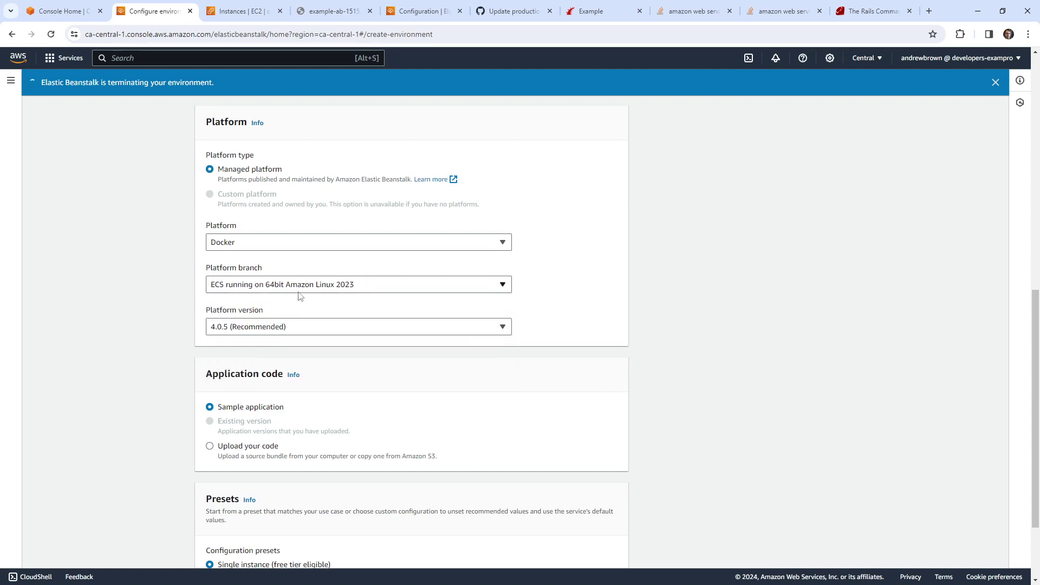
pyautogui.click(313, 286)
pyautogui.click(291, 324)
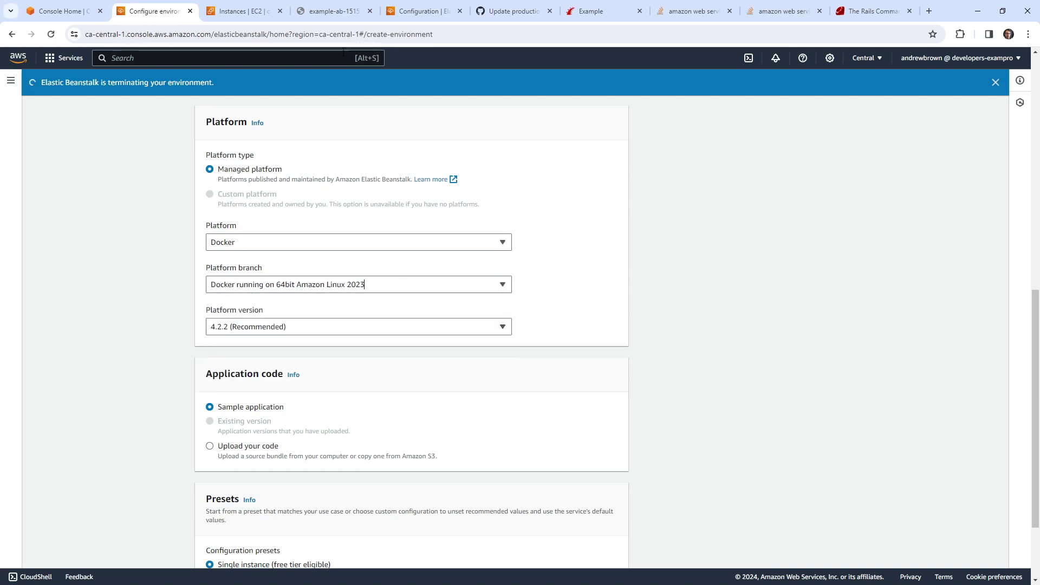
pyautogui.click(417, 12)
pyautogui.click(499, 12)
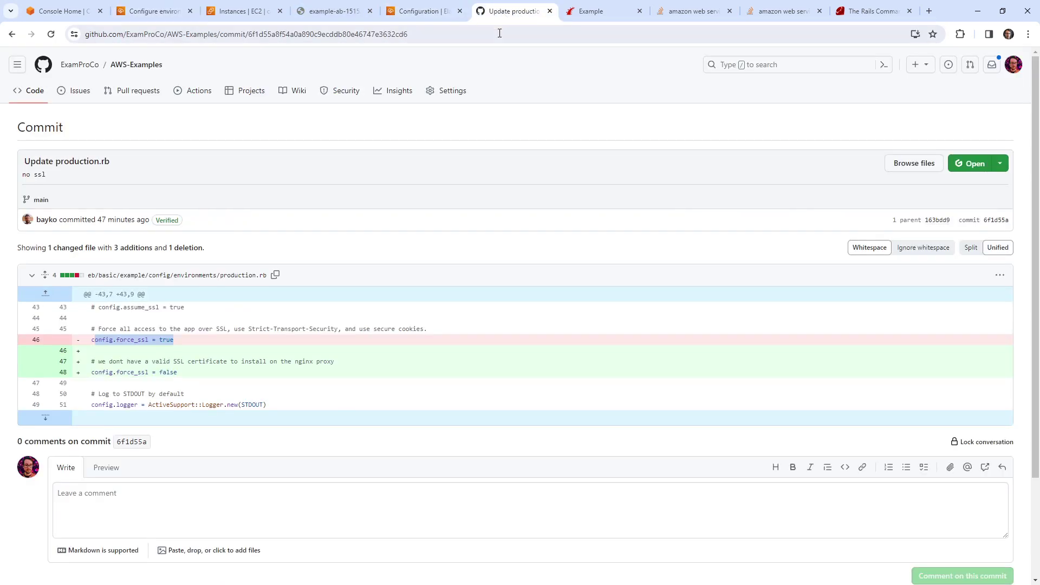
# Step: Review exp_bootcamp's Dockerfile: Ruby base image, secret key, RAILS_ENV production, bundle install lines
pyautogui.click(501, 33)
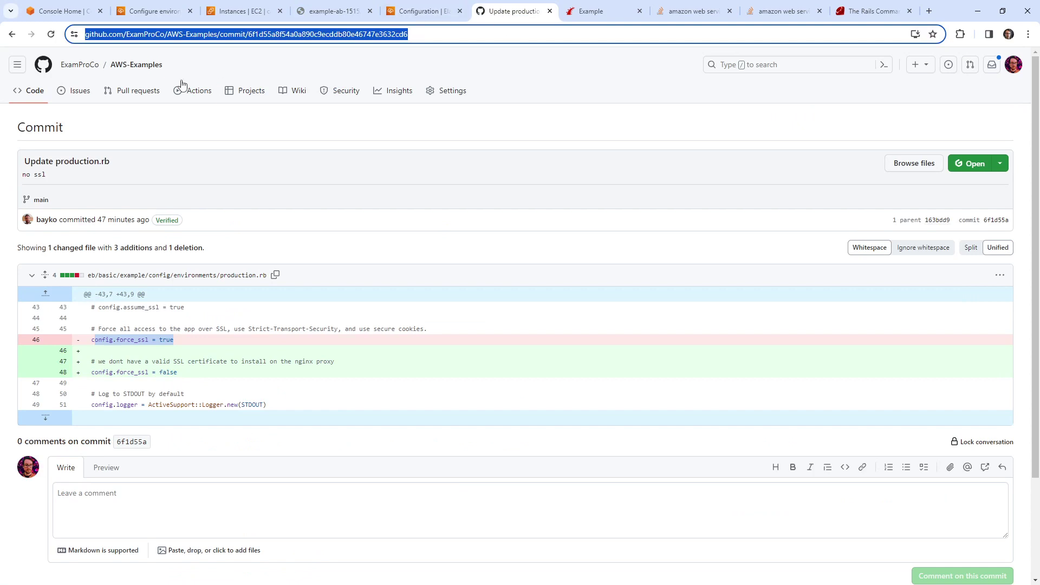
pyautogui.click(87, 64)
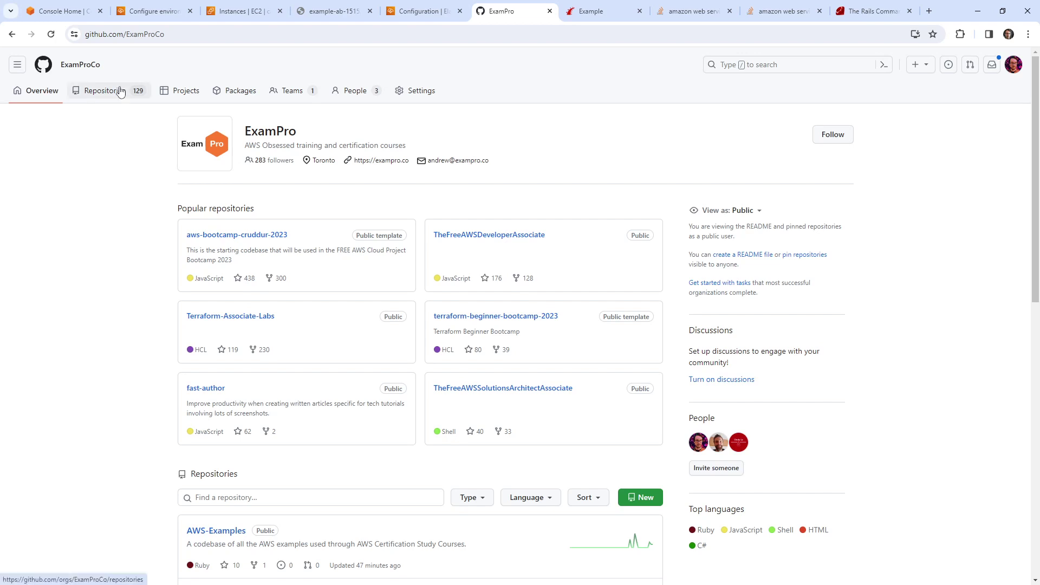
pyautogui.click(807, 65)
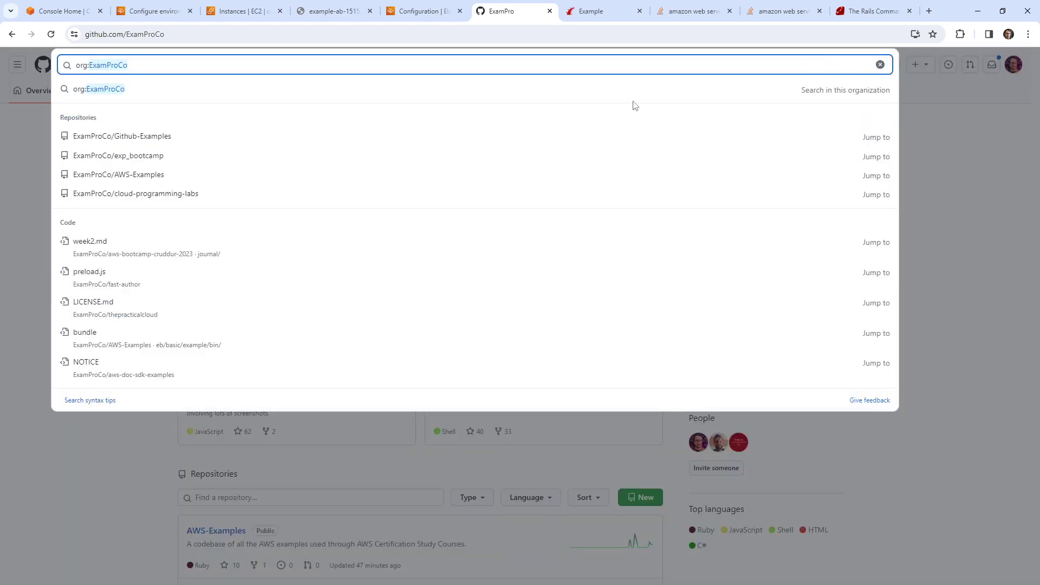
pyautogui.click(254, 157)
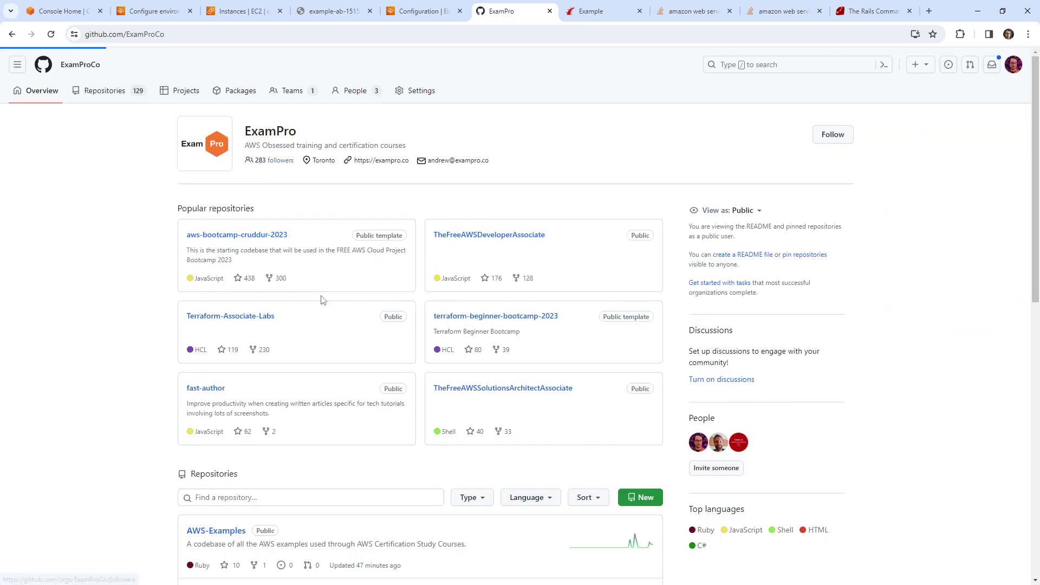
pyautogui.scroll(-3, 216, 285)
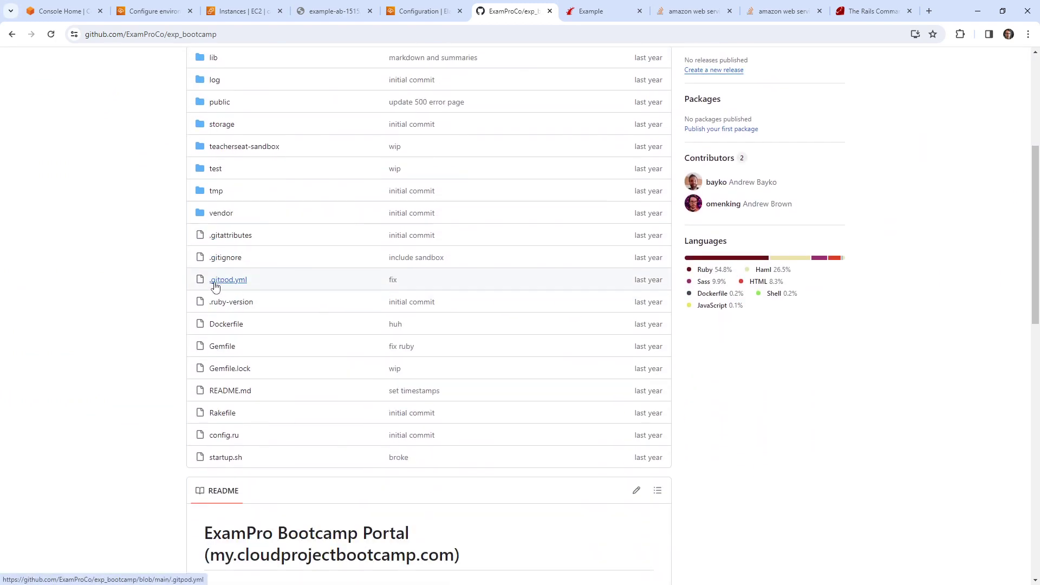
pyautogui.click(236, 328)
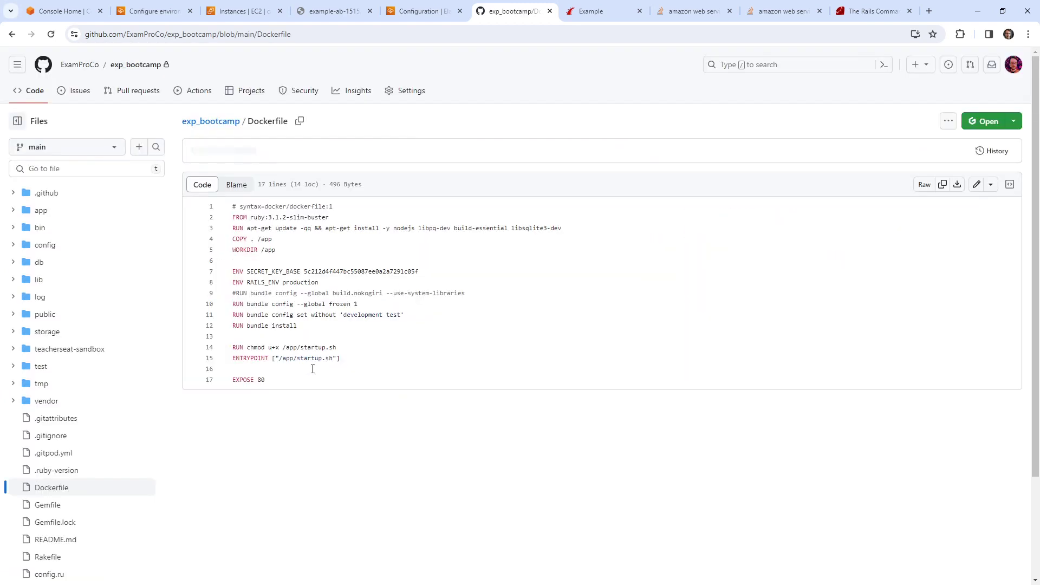
pyautogui.hotkey('ctrl', 'a')
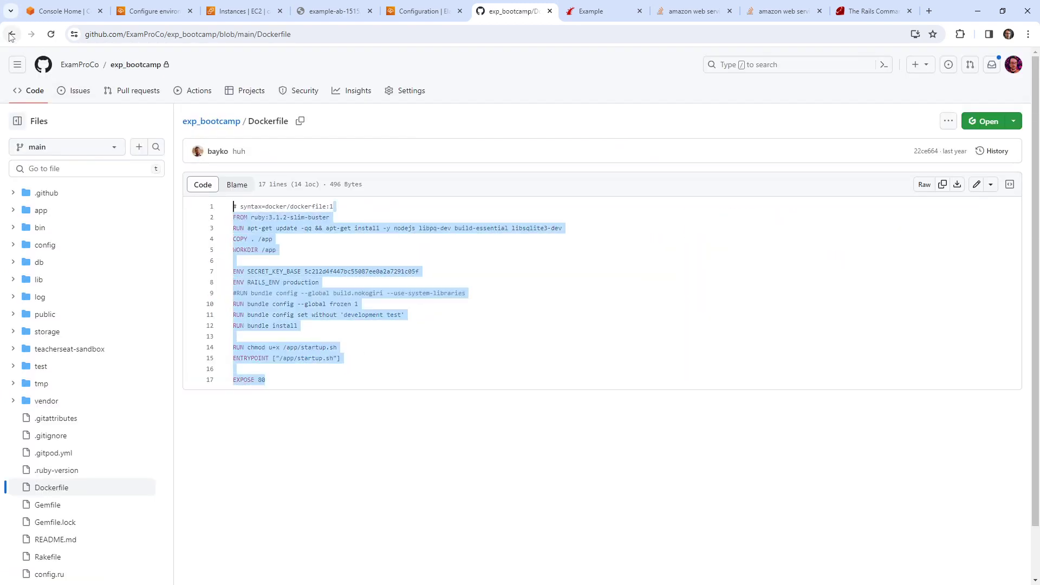
pyautogui.moveTo(241, 217); pyautogui.dragTo(330, 217)
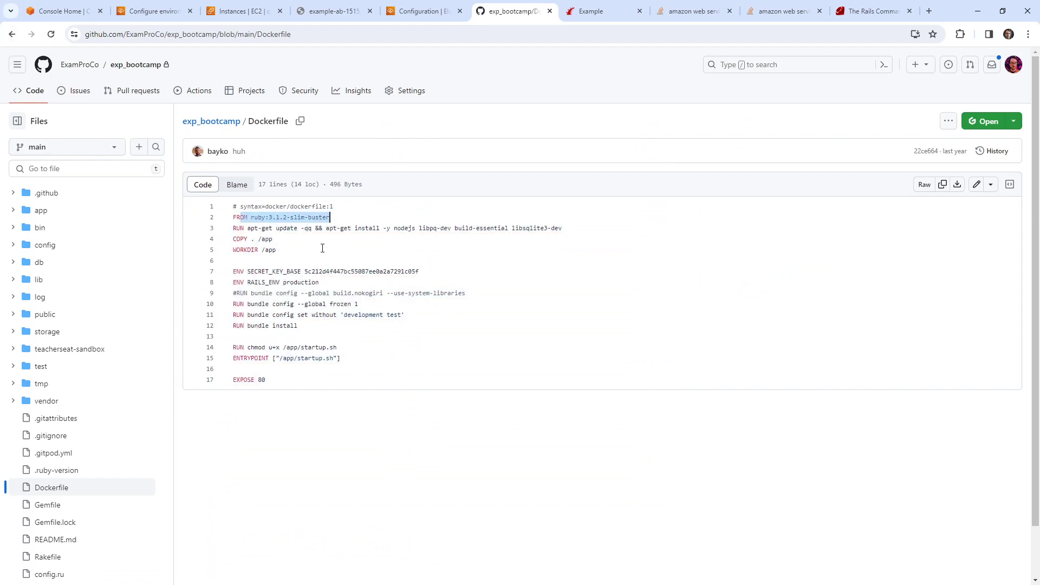
pyautogui.moveTo(254, 271); pyautogui.dragTo(560, 274)
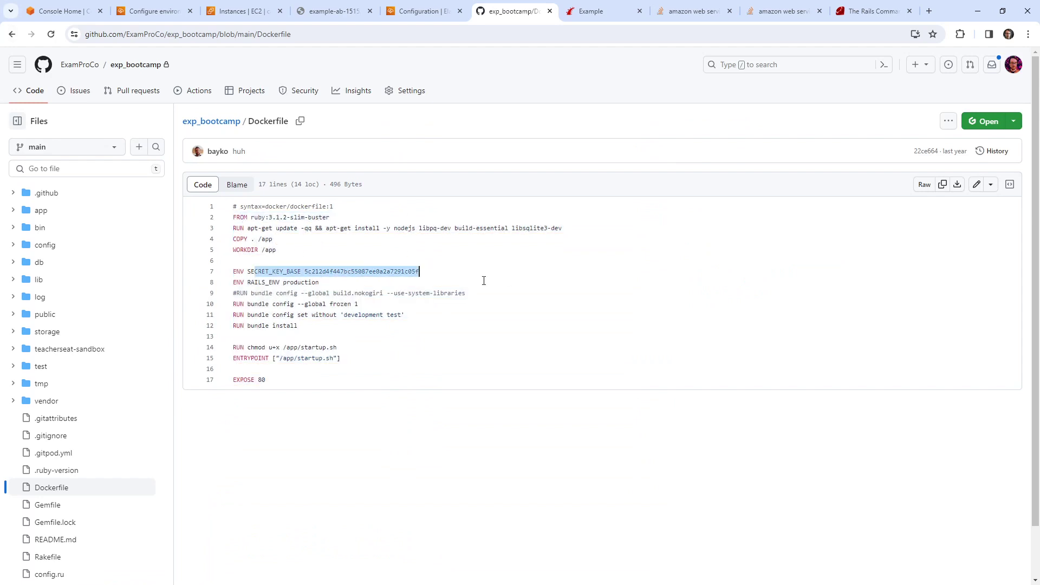
pyautogui.moveTo(248, 283); pyautogui.dragTo(510, 286)
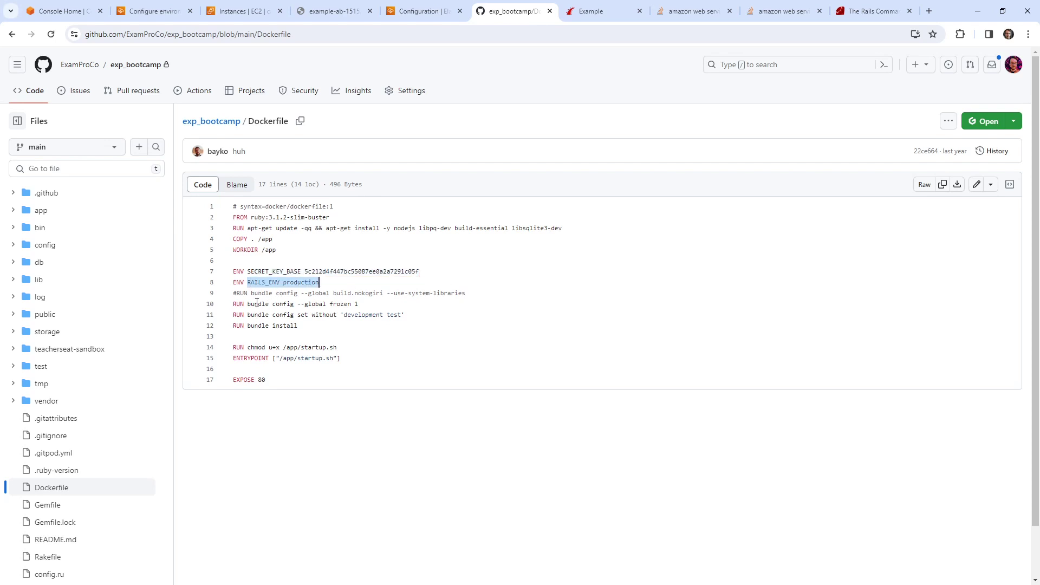
pyautogui.moveTo(256, 303); pyautogui.dragTo(174, 331)
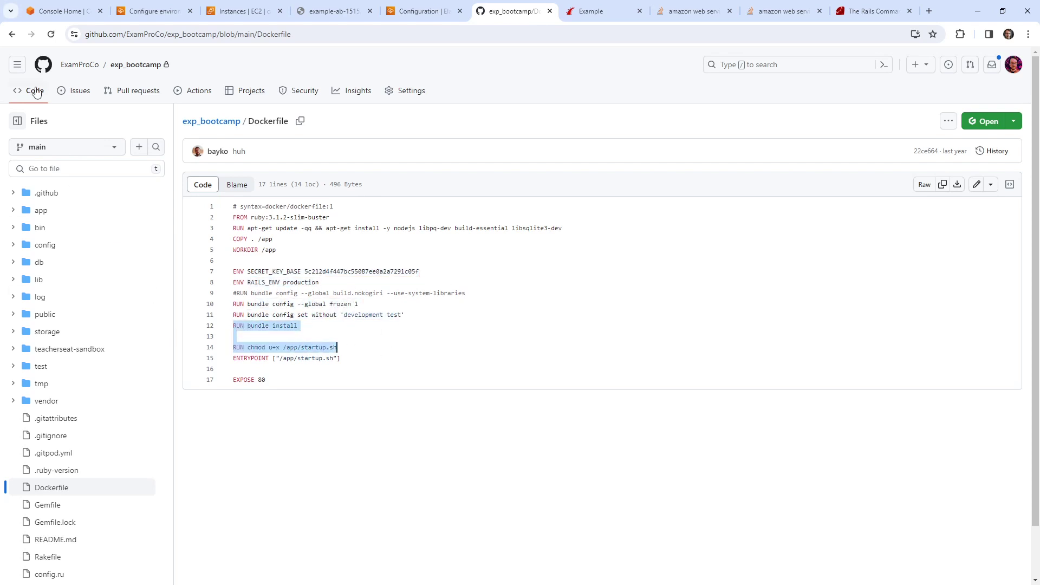
# Step: Review startup.sh's db migrate, assets precompile and rails server commands
pyautogui.click(35, 93)
pyautogui.scroll(-5, 248, 456)
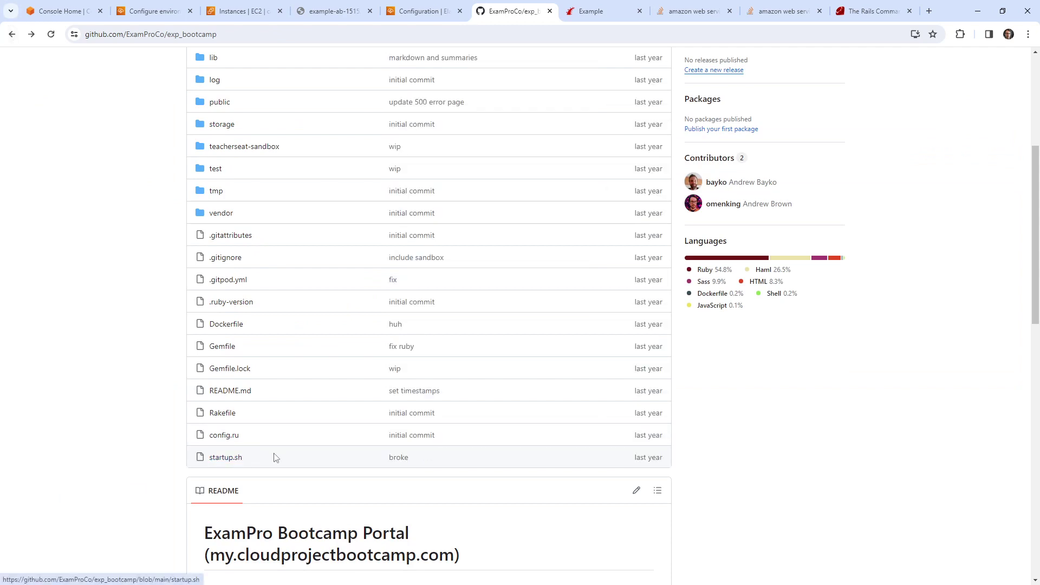
pyautogui.click(234, 457)
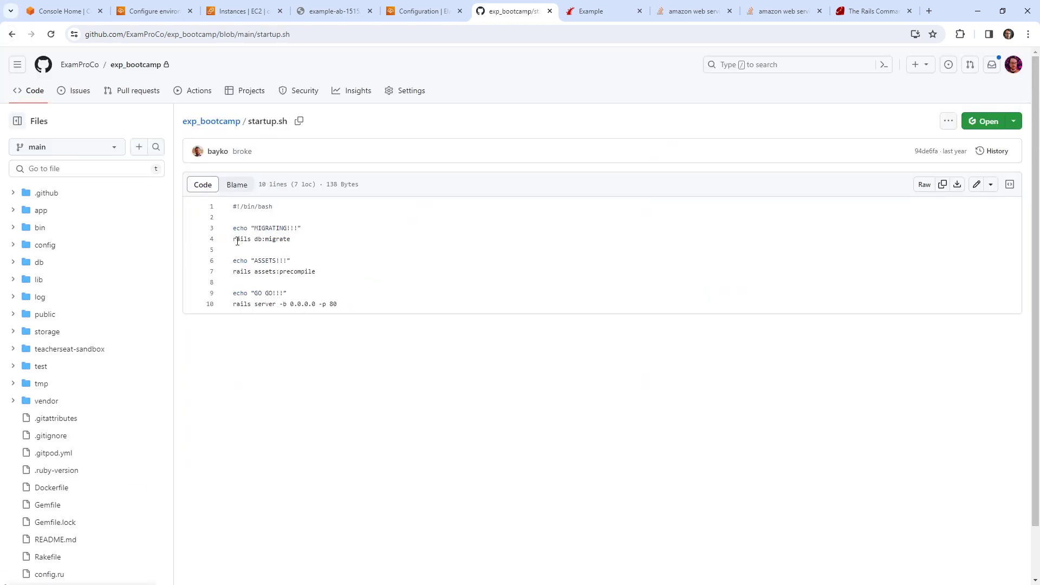
pyautogui.moveTo(237, 242); pyautogui.dragTo(293, 240)
pyautogui.moveTo(250, 271); pyautogui.dragTo(317, 272)
pyautogui.moveTo(238, 304); pyautogui.dragTo(426, 310)
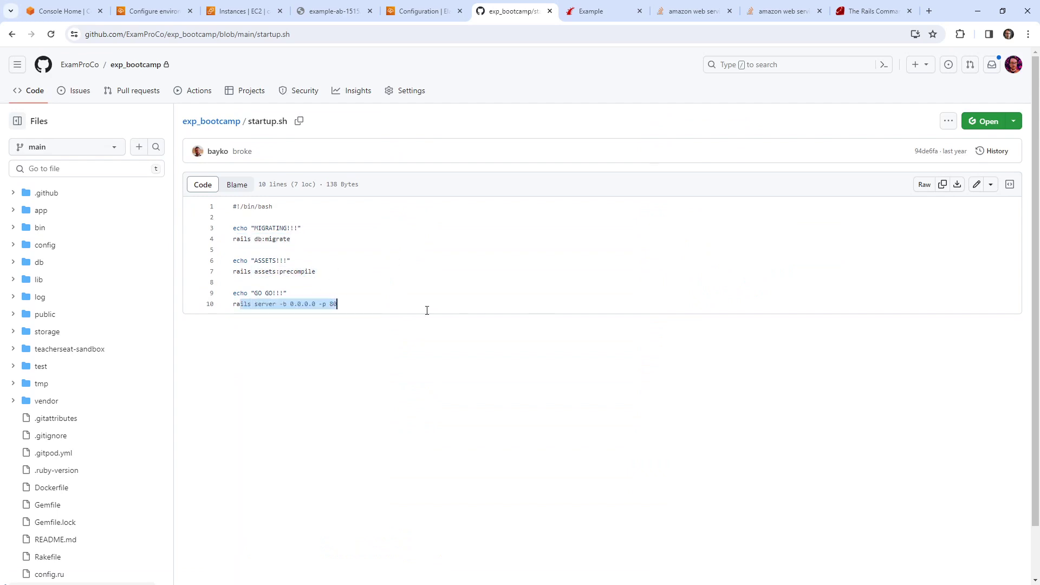
pyautogui.moveTo(326, 304); pyautogui.dragTo(269, 304)
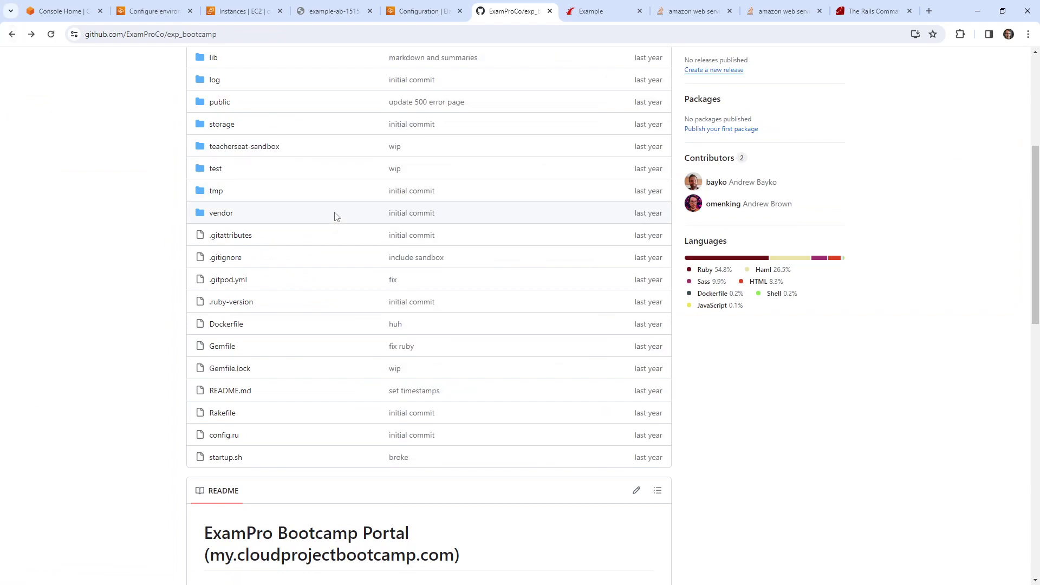
pyautogui.scroll(5, 352, 195)
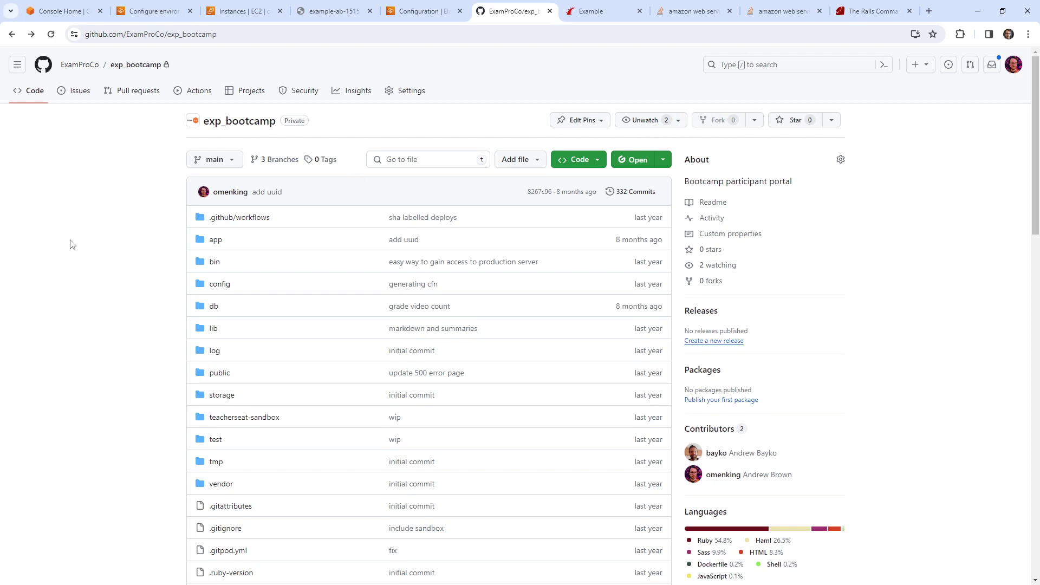
pyautogui.click(141, 12)
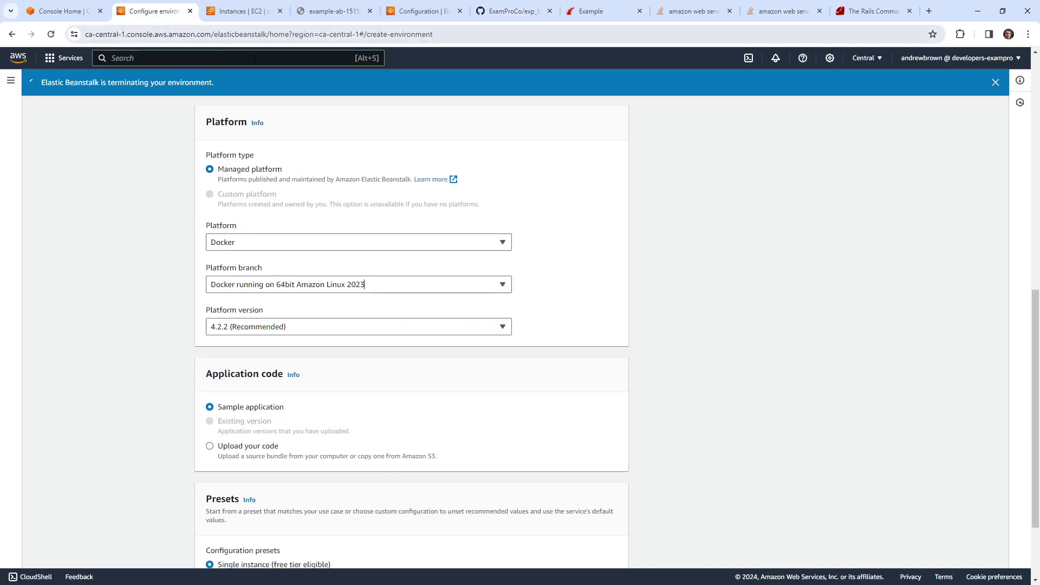
# Step: Glance over the Console Home, example-ab site and Beanstalk tabs, ending on the exp_bootcamp GitHub repo
pyautogui.click(13, 60)
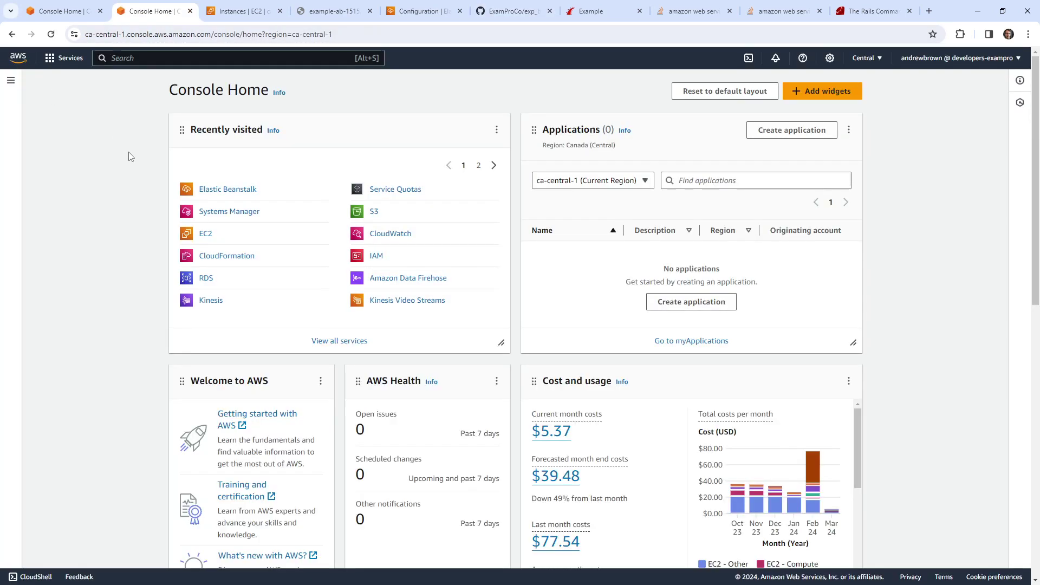
pyautogui.click(342, 11)
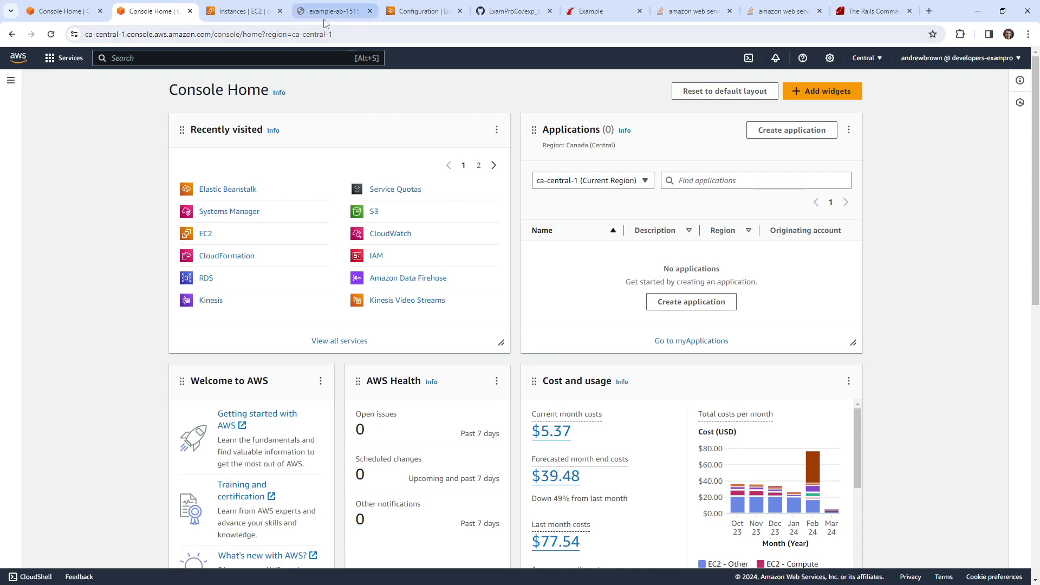
pyautogui.click(412, 12)
pyautogui.click(514, 18)
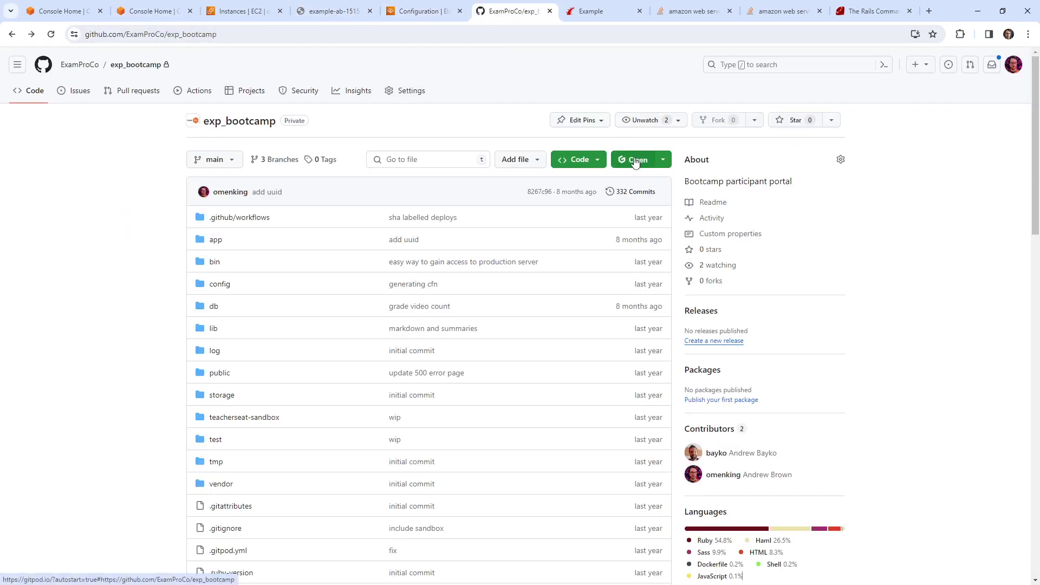
# Step: Launch ExamProCo's AWS-Examples repository in a Gitpod workspace
pyautogui.click(79, 65)
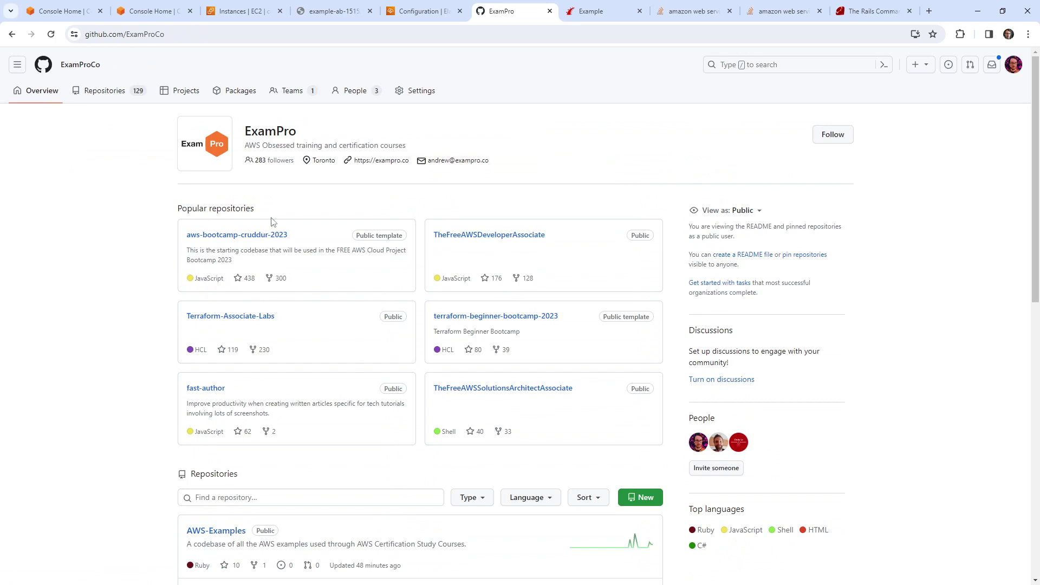
pyautogui.scroll(-4, 298, 313)
pyautogui.click(232, 317)
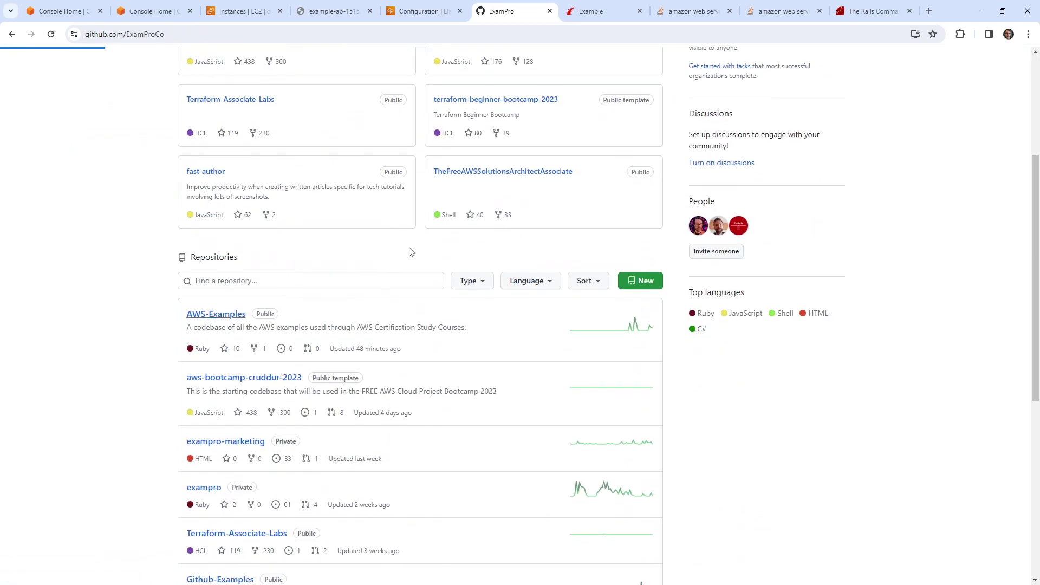
pyautogui.click(631, 160)
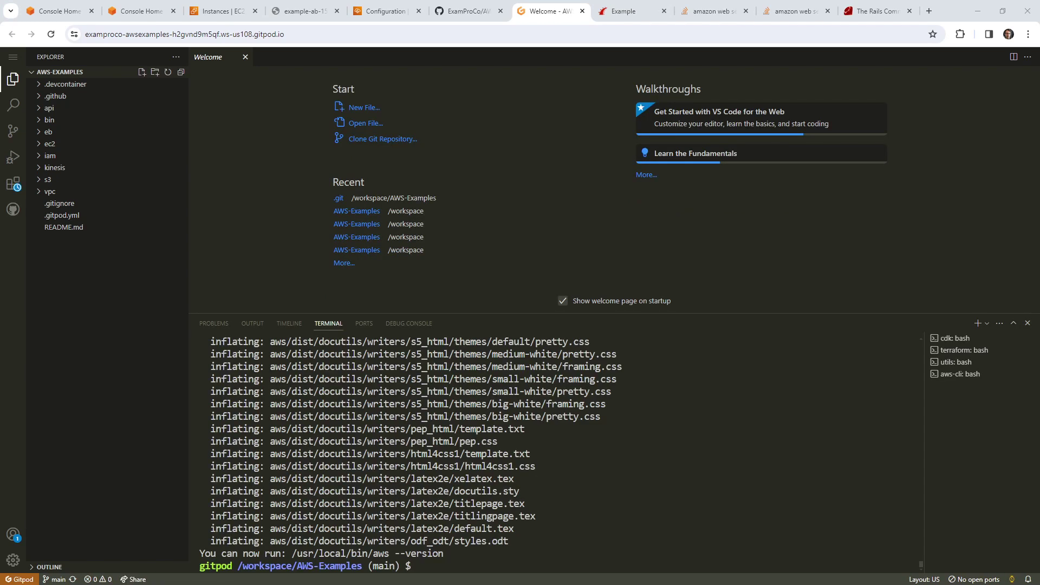
# Step: In the Gitpod terminal, try brew install ebcli, then install awsebcli with brew
pyautogui.click(574, 455)
pyautogui.write('brew install')
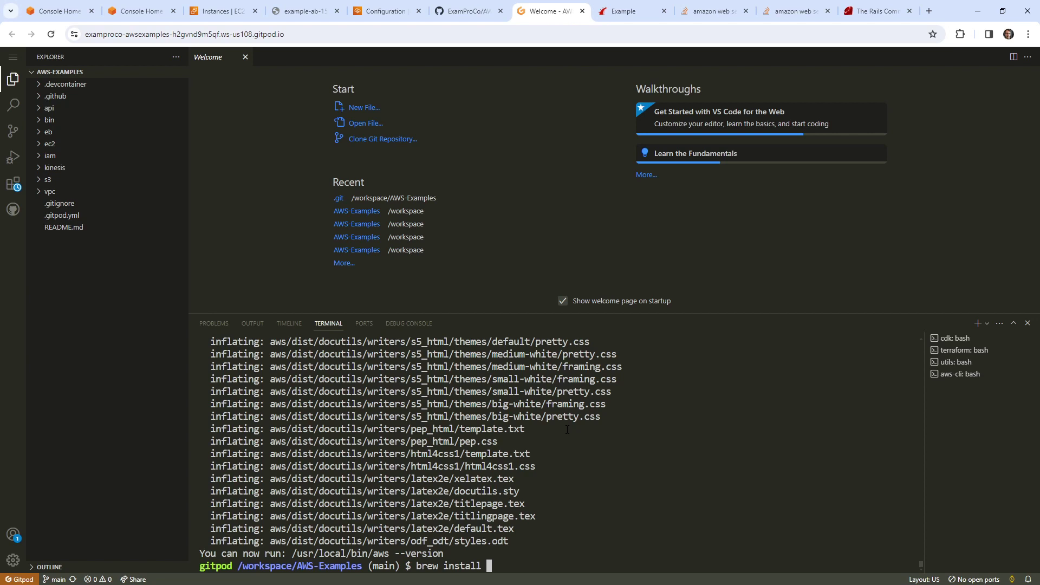
pyautogui.write('ebcli')
pyautogui.press('Return')
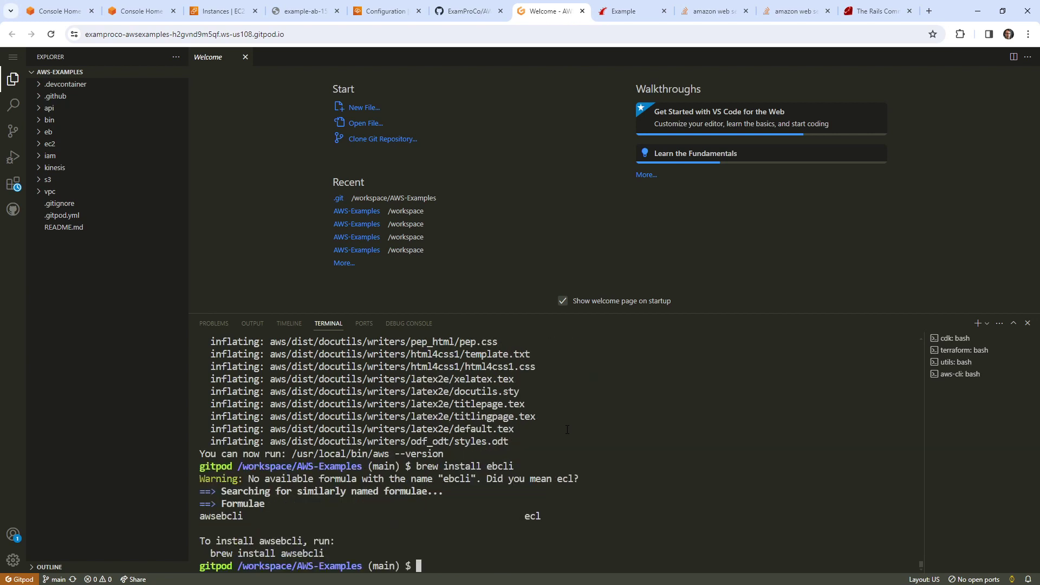
pyautogui.press('Up')
pyautogui.press('Left')
pyautogui.press('Left')
pyautogui.press('Left')
pyautogui.press('Left')
pyautogui.press('Left')
pyautogui.write('aws')
pyautogui.press('Return')
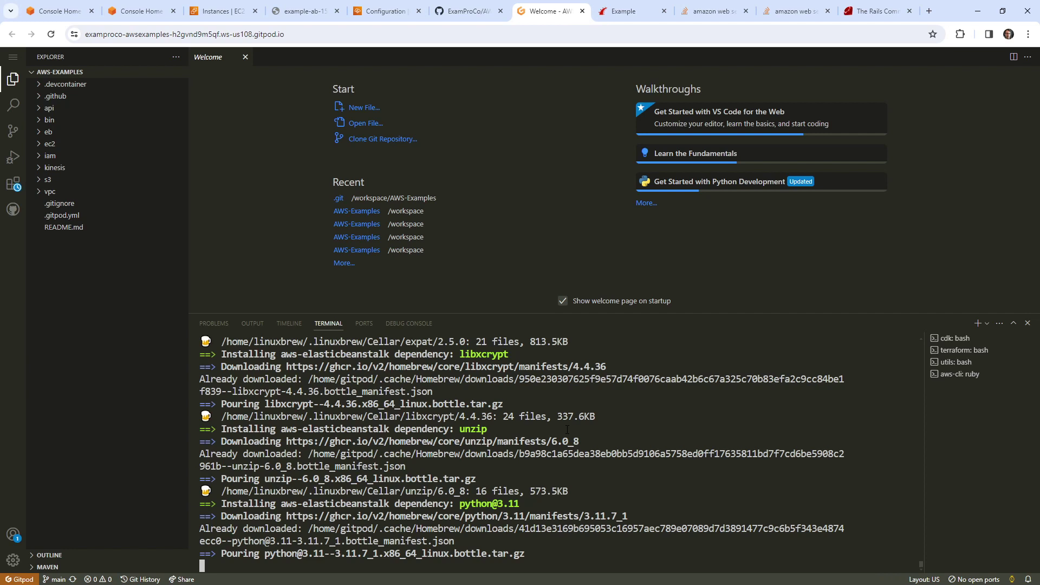
# Step: Copy a download path from the output, run eb for its help, then go to the Stack Overflow tab
pyautogui.moveTo(232, 540); pyautogui.dragTo(514, 535)
pyautogui.hotkey('ctrl', 'c')
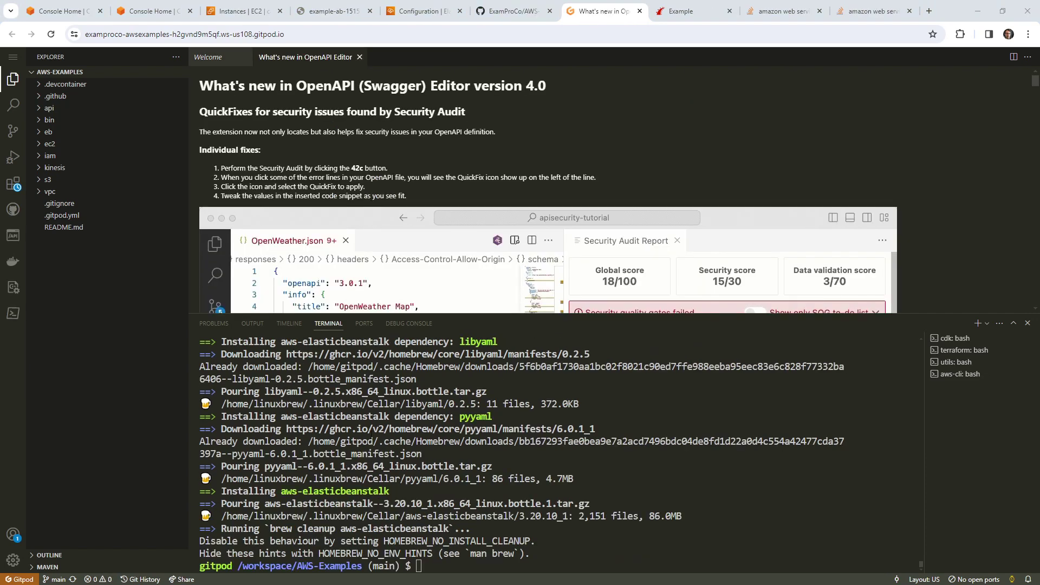
pyautogui.write('eb')
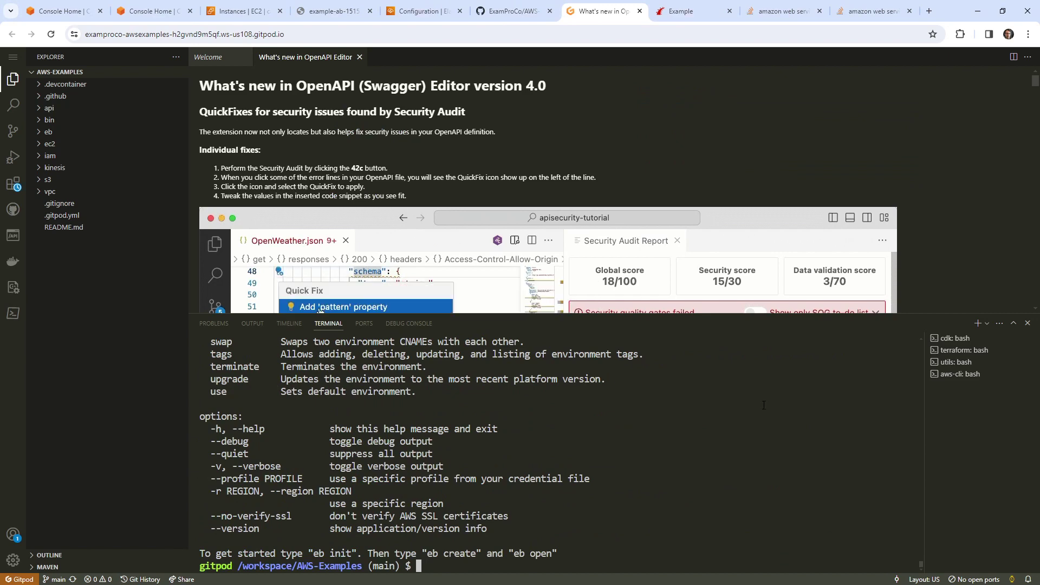
pyautogui.click(872, 11)
pyautogui.click(523, 34)
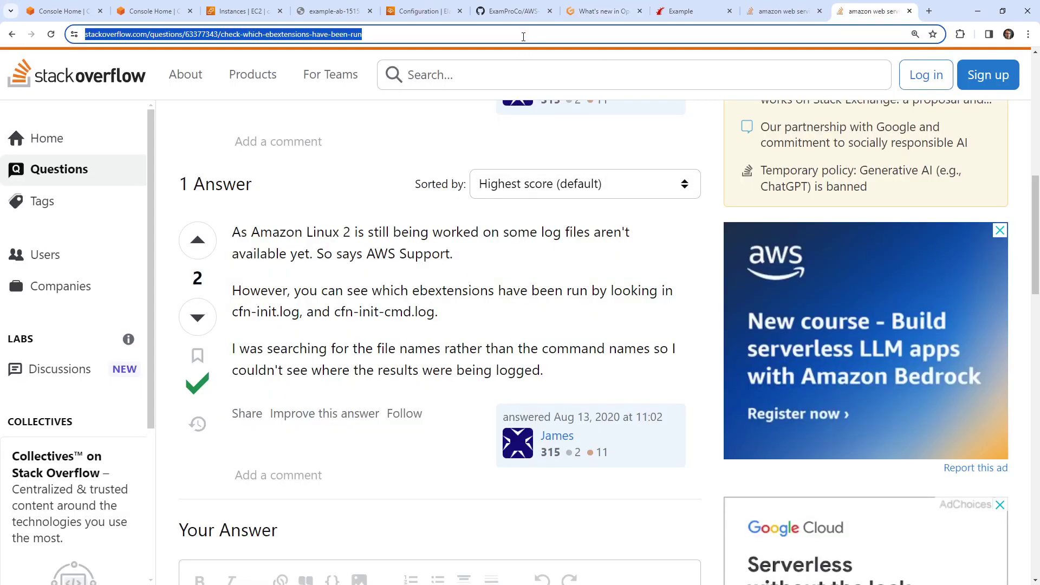
# Step: Search Google for 'rails eb aws cli' and open the Medium Rails deployment article
pyautogui.write('rails eb aws cli')
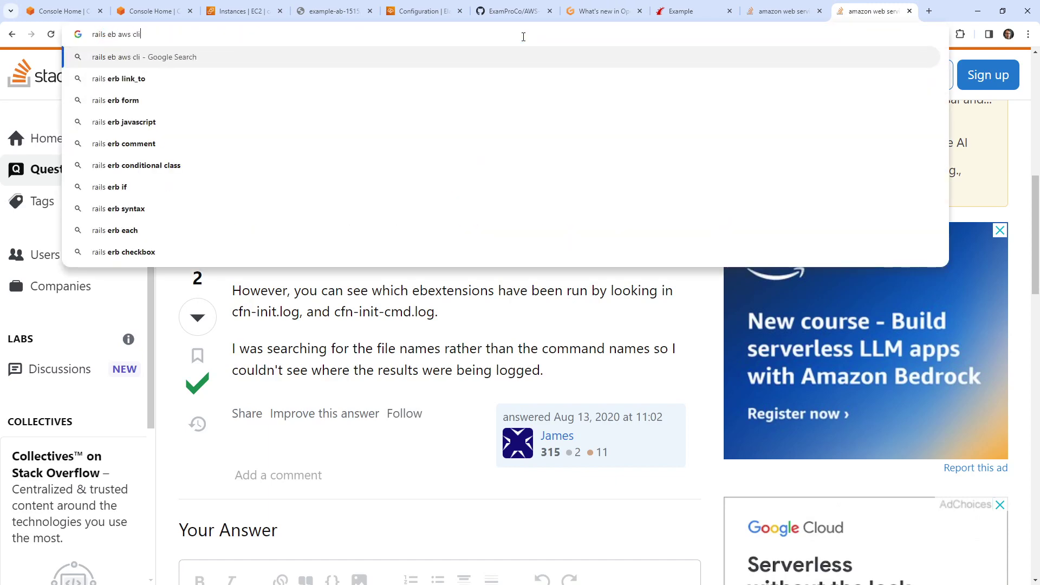
pyautogui.press('Return')
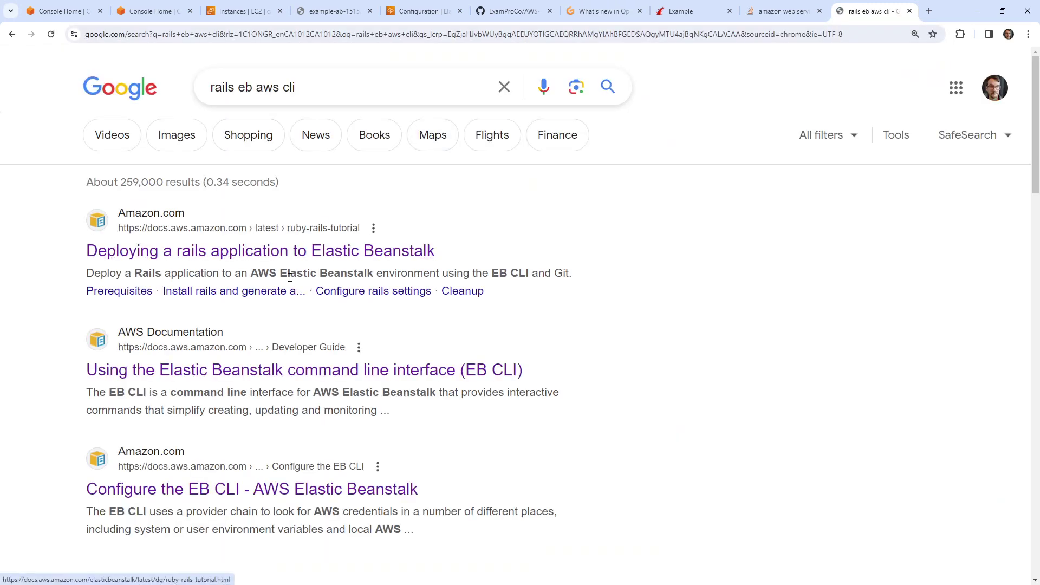
pyautogui.scroll(-8, 303, 308)
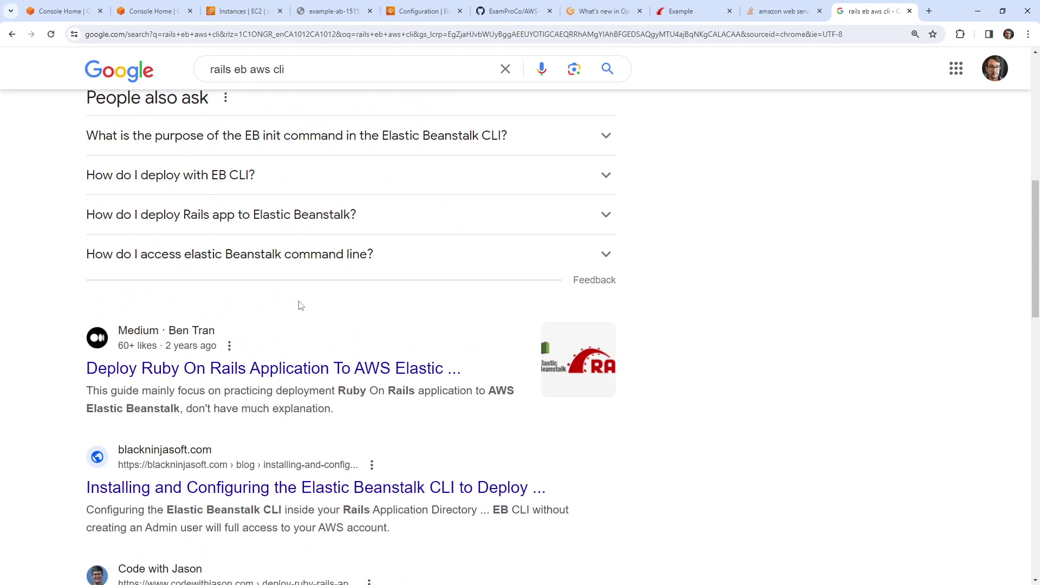
pyautogui.click(308, 367)
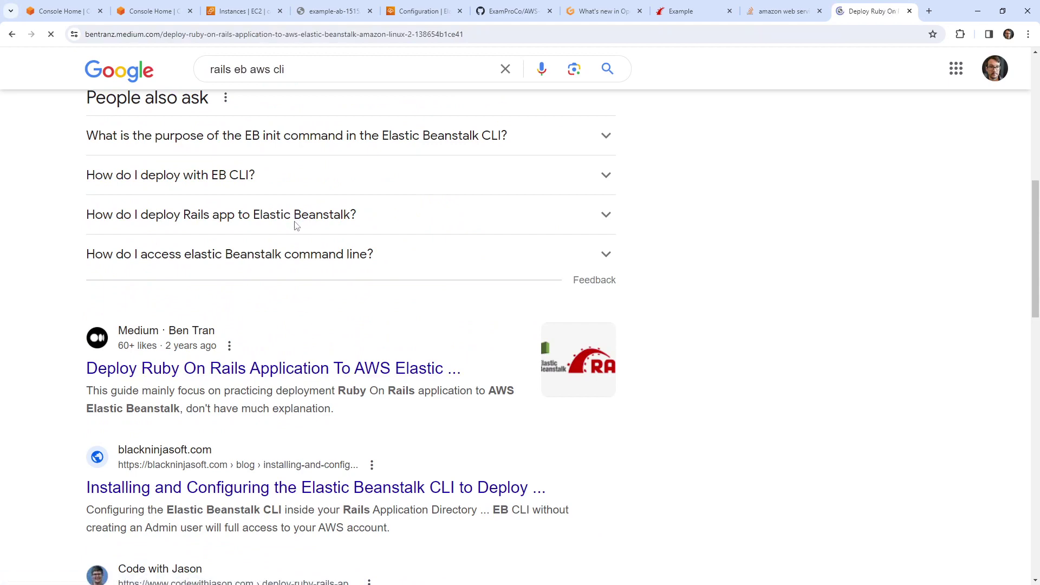
# Step: Read the Medium guide, highlighting the eb init --profile merlin command
pyautogui.scroll(-15, 298, 240)
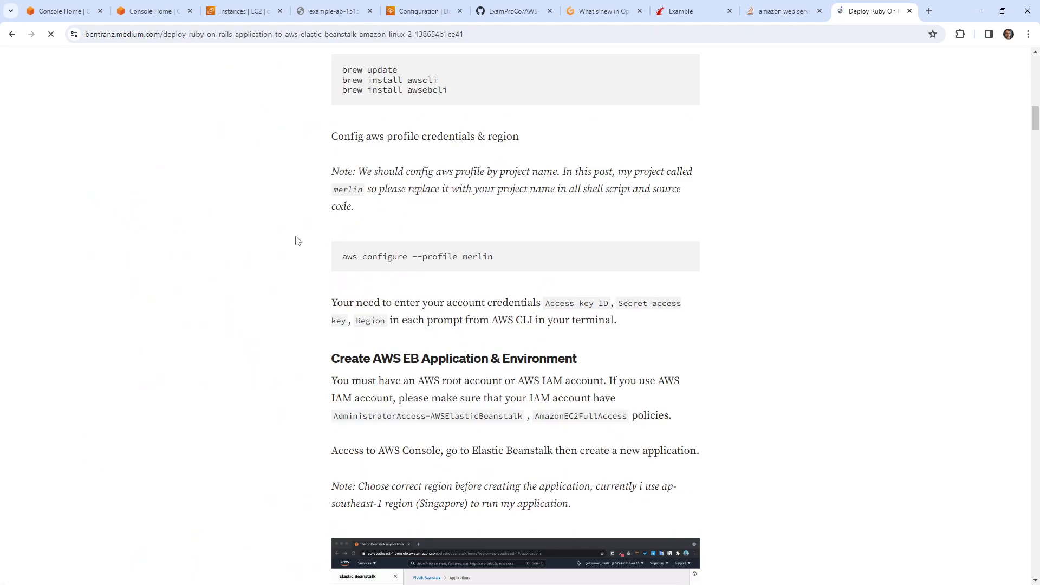
pyautogui.scroll(-1, 297, 241)
pyautogui.scroll(-14, 295, 243)
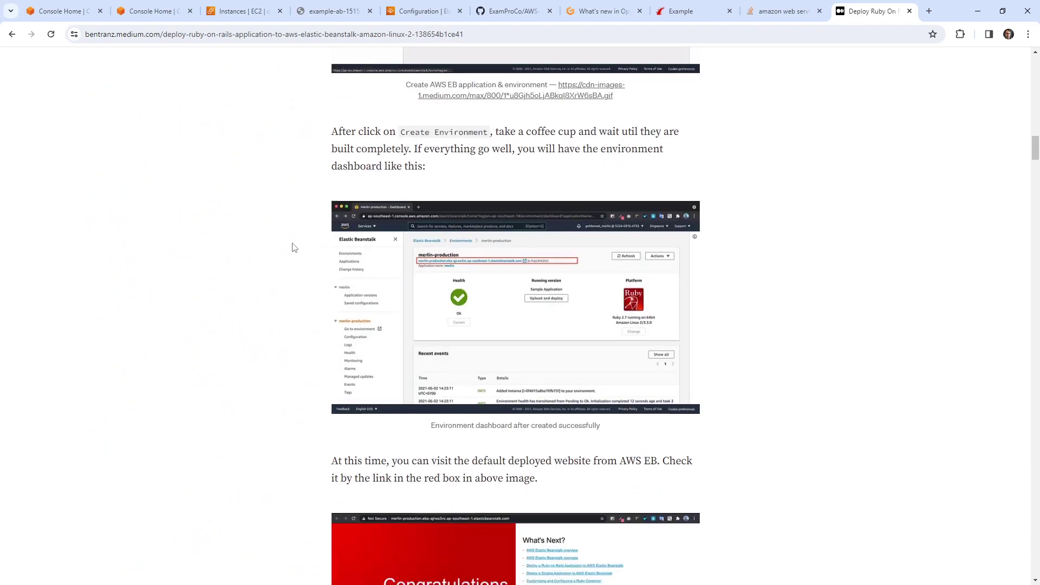
pyautogui.scroll(-20, 291, 248)
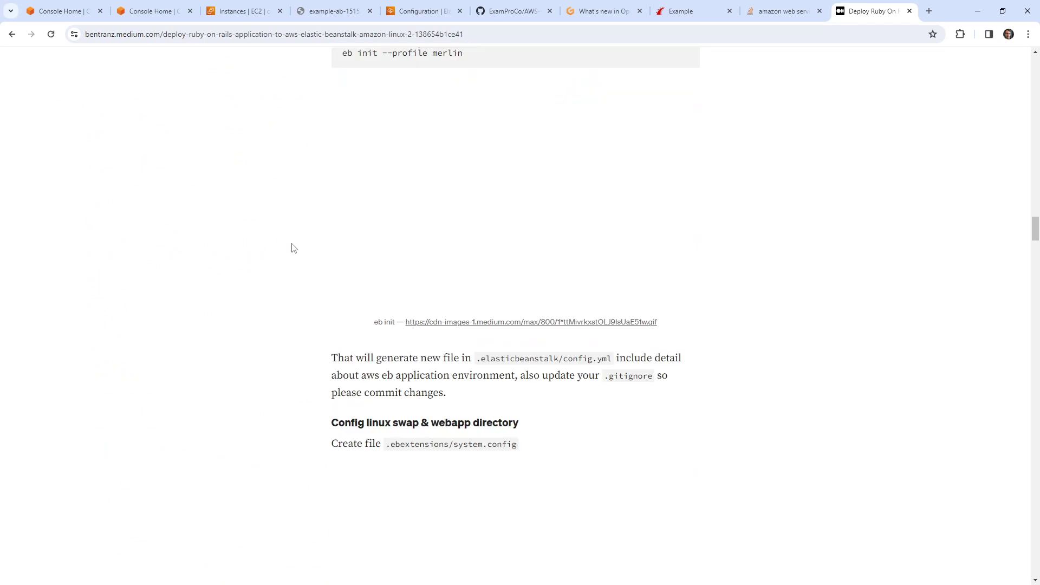
pyautogui.scroll(4, 292, 248)
pyautogui.scroll(-9, 292, 247)
pyautogui.scroll(8, 292, 247)
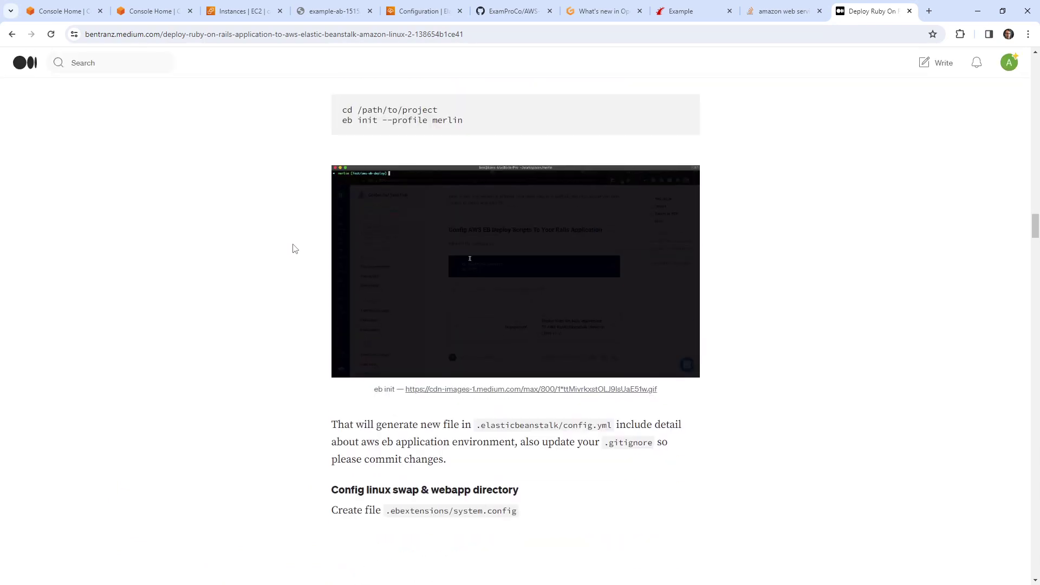
pyautogui.keyDown('shift'); pyautogui.click(463, 231); pyautogui.keyUp('shift')
pyautogui.scroll(-12, 320, 234)
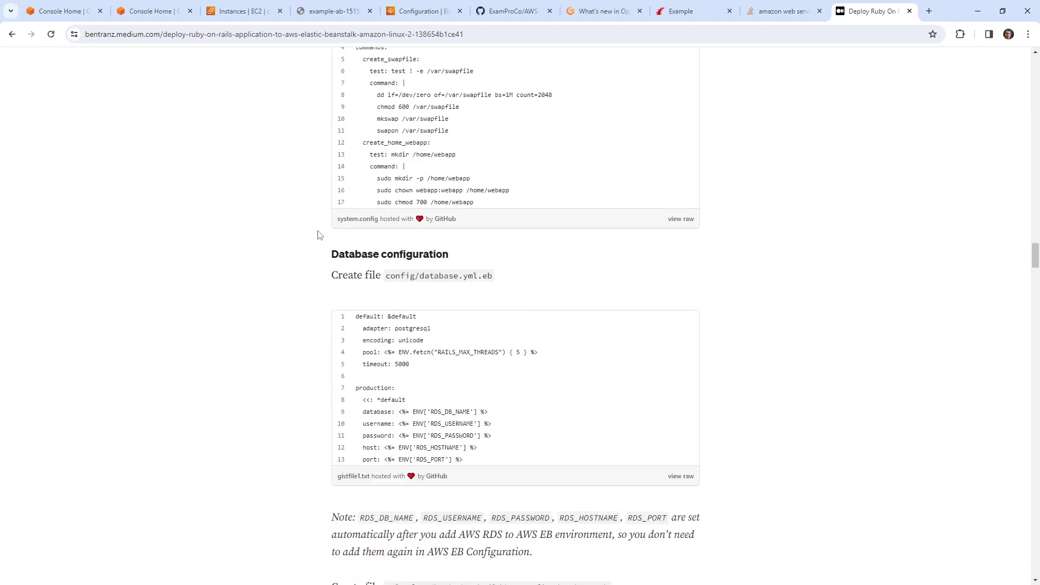
pyautogui.scroll(3, 320, 234)
pyautogui.scroll(1, 338, 210)
pyautogui.moveTo(386, 133); pyautogui.dragTo(511, 133)
pyautogui.click(415, 193)
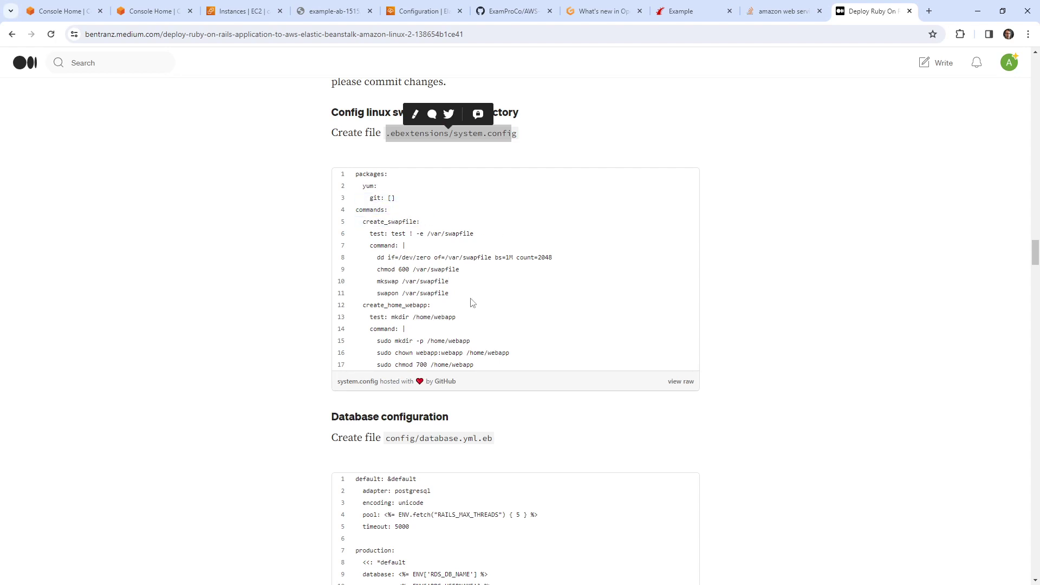
# Step: Finish skimming the guide and return to the 'rails eb aws cli' search results
pyautogui.scroll(-2, 469, 271)
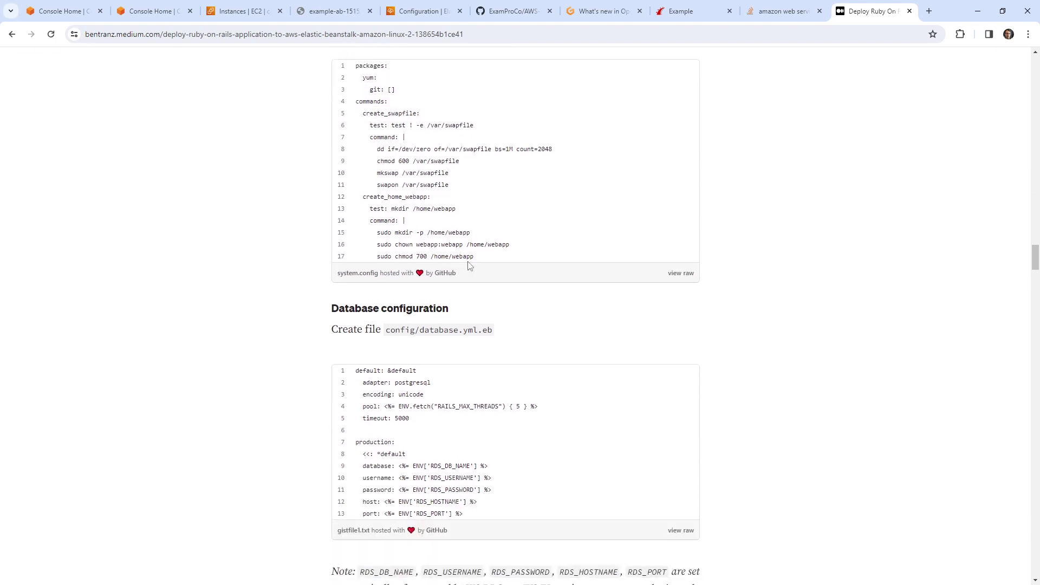
pyautogui.moveTo(469, 265); pyautogui.dragTo(206, 168)
pyautogui.scroll(-4, 320, 195)
pyautogui.scroll(-3, 206, 169)
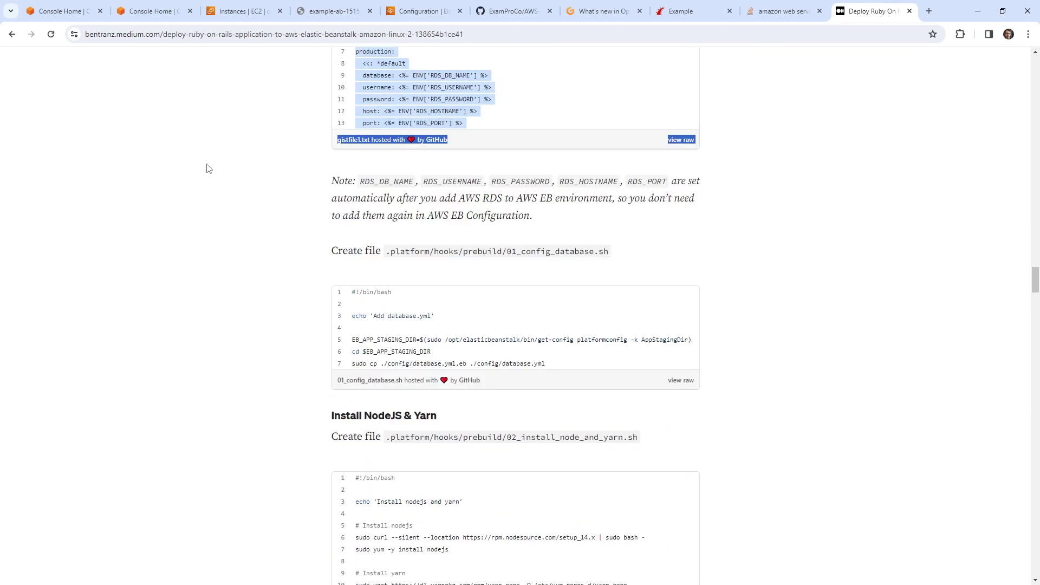
pyautogui.scroll(-9, 207, 168)
pyautogui.click(12, 34)
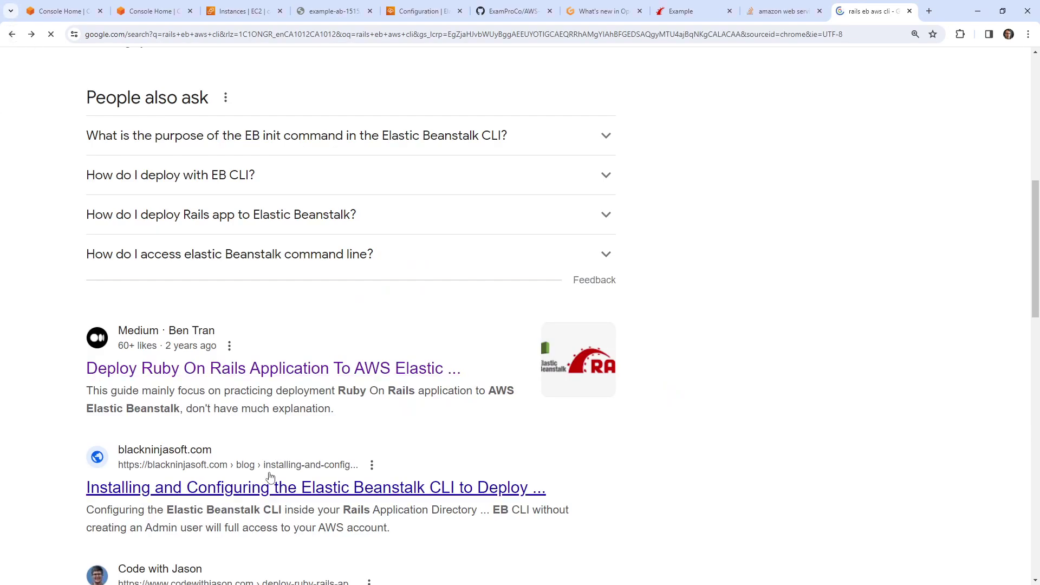
pyautogui.scroll(-5, 260, 460)
# Step: Open the codewithjason Rails deployment article, briefly checking the example-ab site tab
pyautogui.click(304, 335)
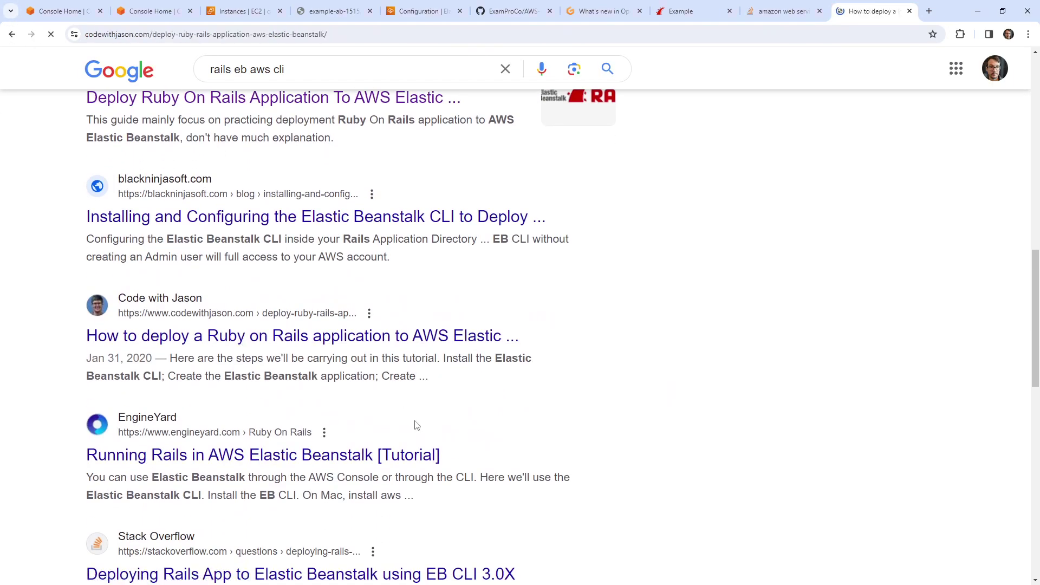
pyautogui.scroll(-18, 399, 383)
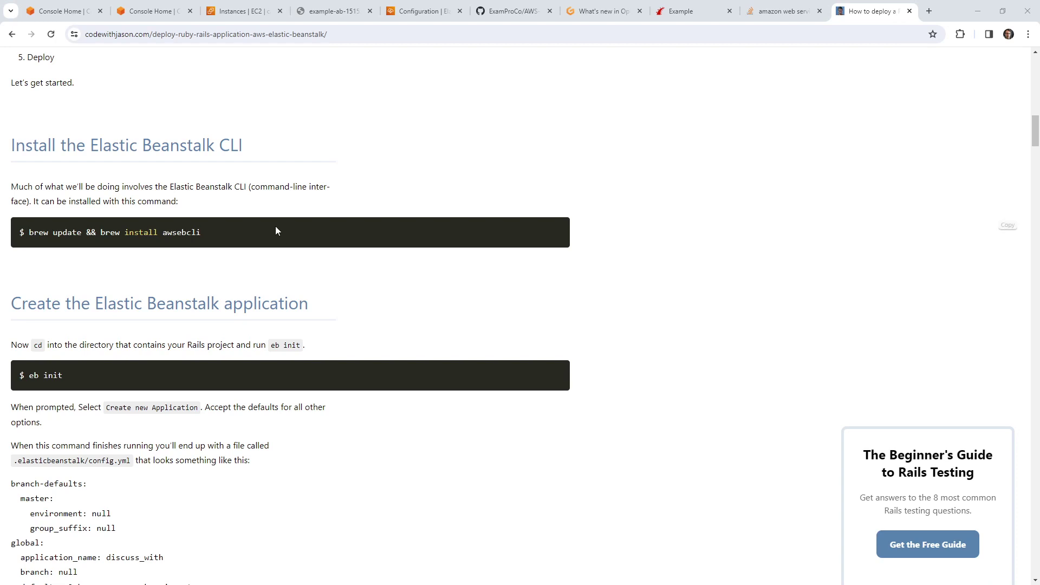
pyautogui.click(332, 15)
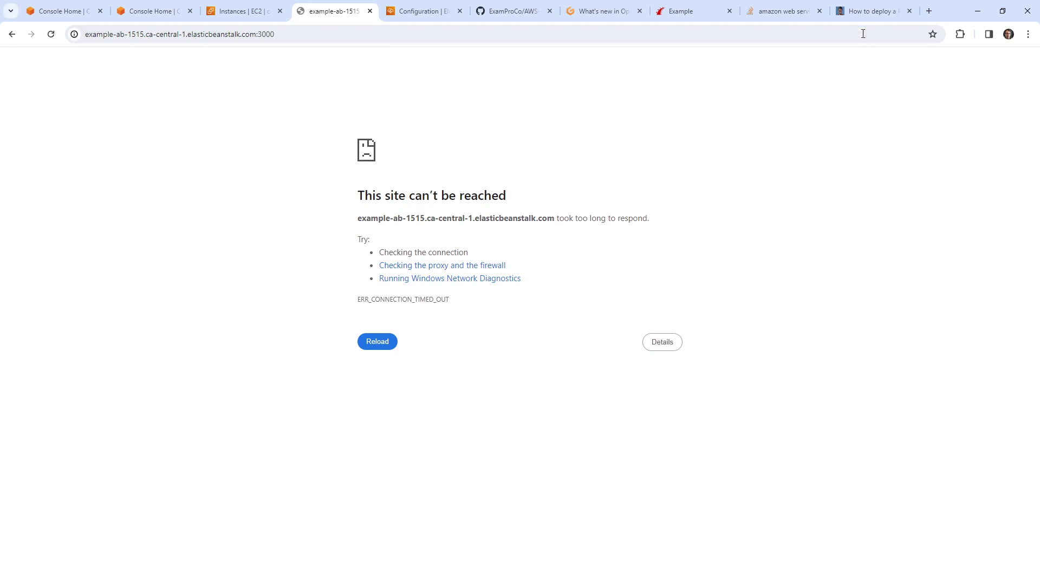
pyautogui.click(872, 16)
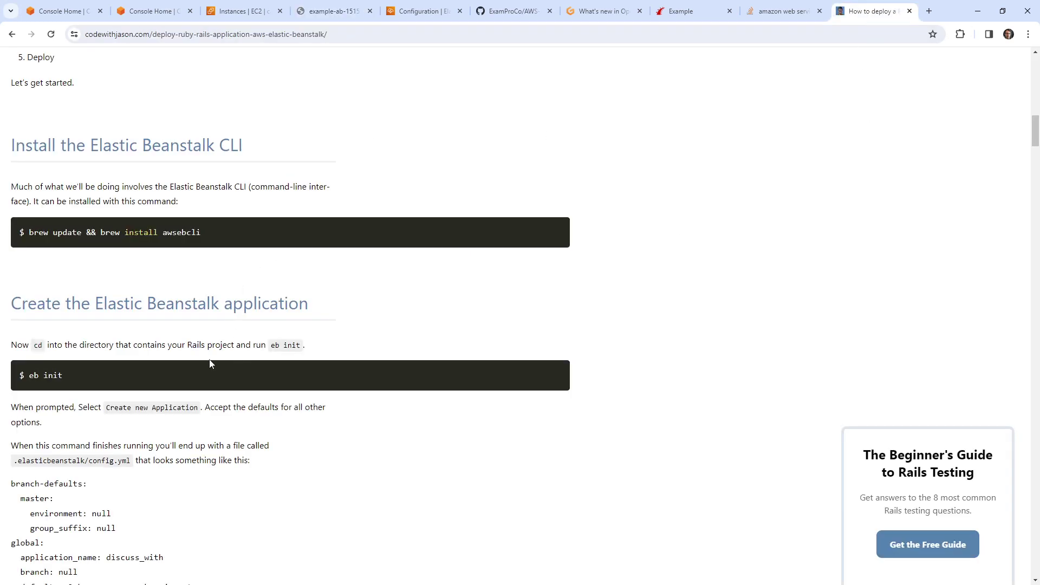
# Step: Review the eb init command and the sample config.yml settings in the tutorial
pyautogui.moveTo(81, 381); pyautogui.dragTo(25, 376)
pyautogui.moveTo(27, 306); pyautogui.dragTo(311, 306)
pyautogui.moveTo(128, 378); pyautogui.dragTo(19, 376)
pyautogui.scroll(-2, 203, 396)
pyautogui.scroll(-2, 203, 397)
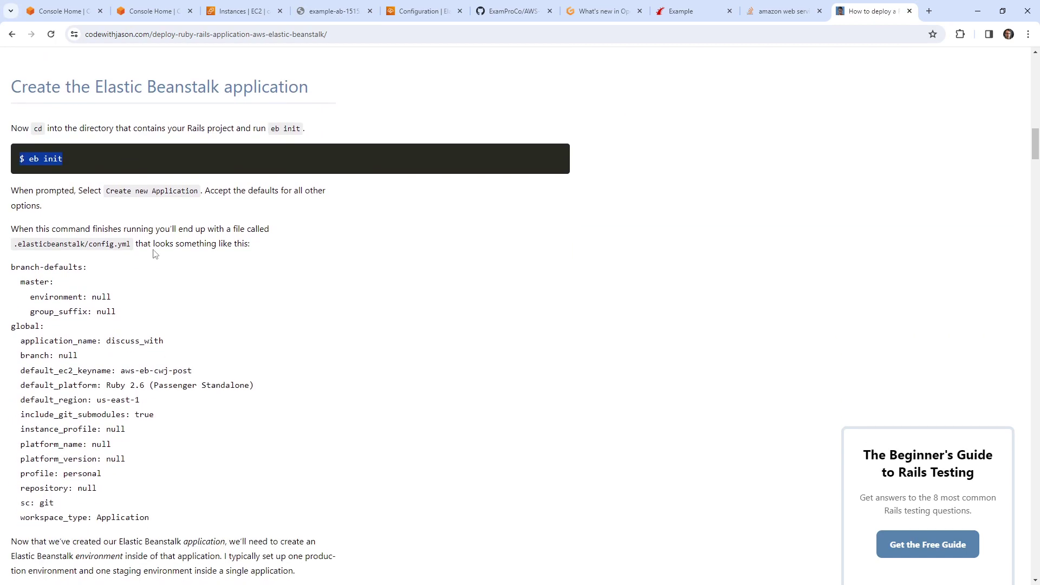
pyautogui.moveTo(76, 244); pyautogui.dragTo(135, 249)
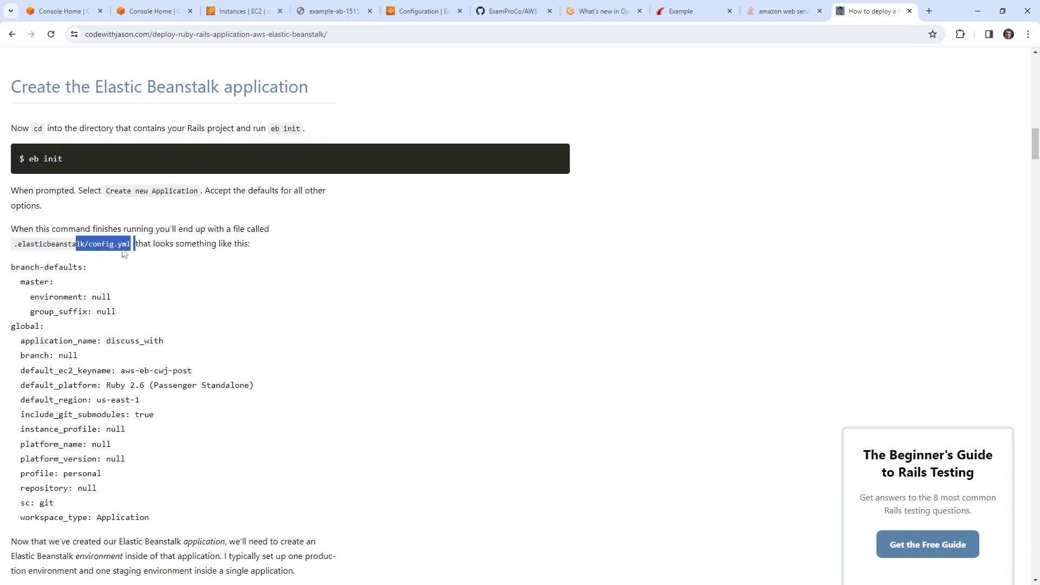
pyautogui.scroll(-2, 111, 299)
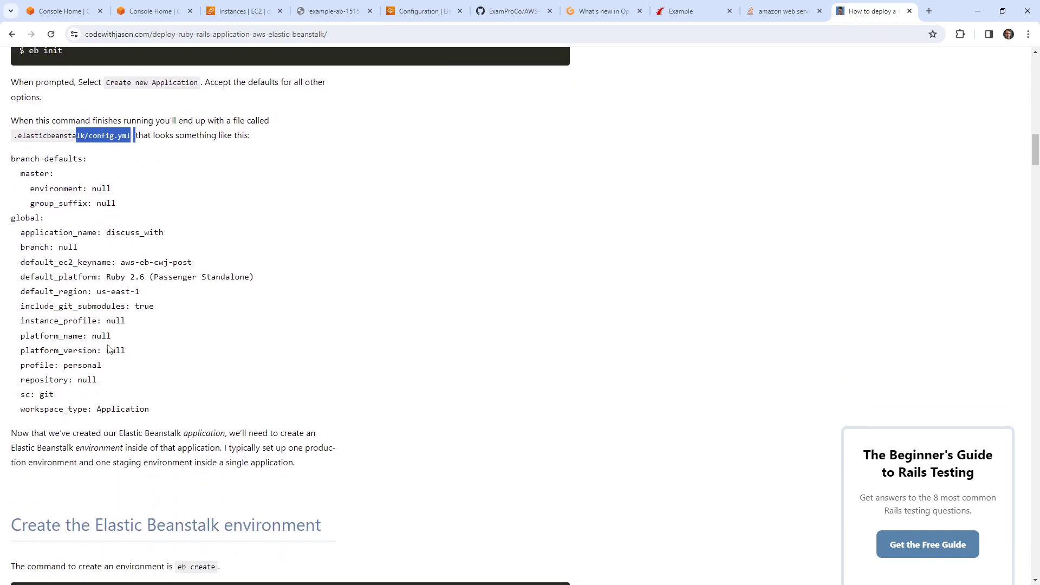
pyautogui.moveTo(79, 158); pyautogui.dragTo(146, 366)
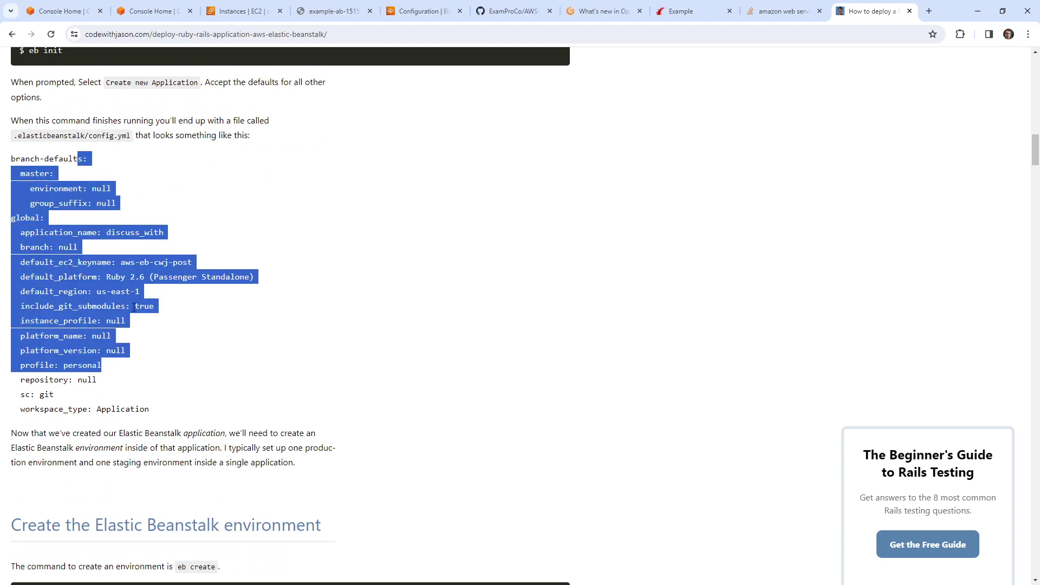
# Step: Study the ebextensions section, including container_commands and the 02_yarn.config block
pyautogui.scroll(-6, 131, 326)
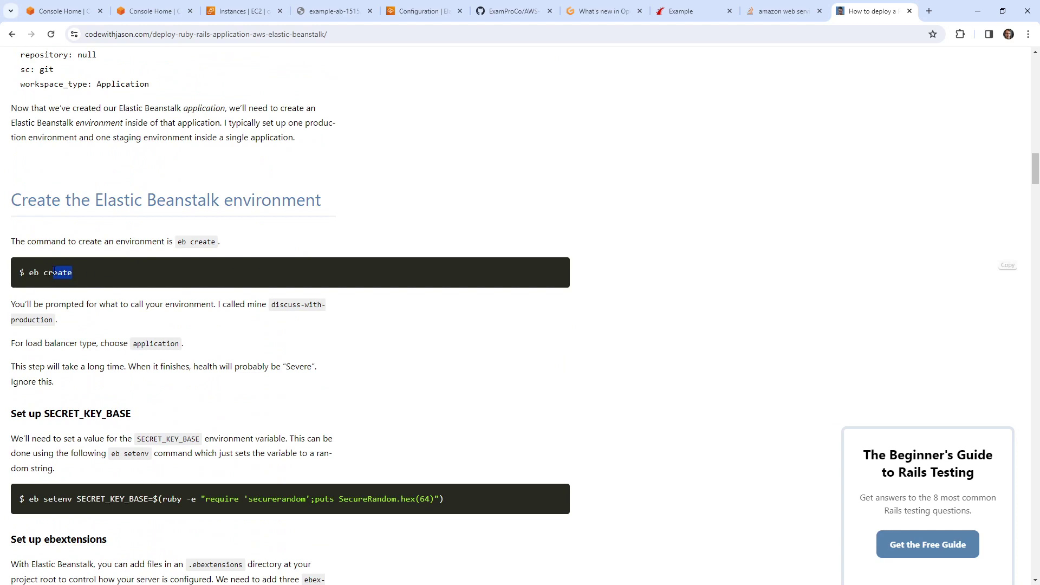
pyautogui.moveTo(39, 272); pyautogui.dragTo(156, 273)
pyautogui.scroll(-1, 168, 272)
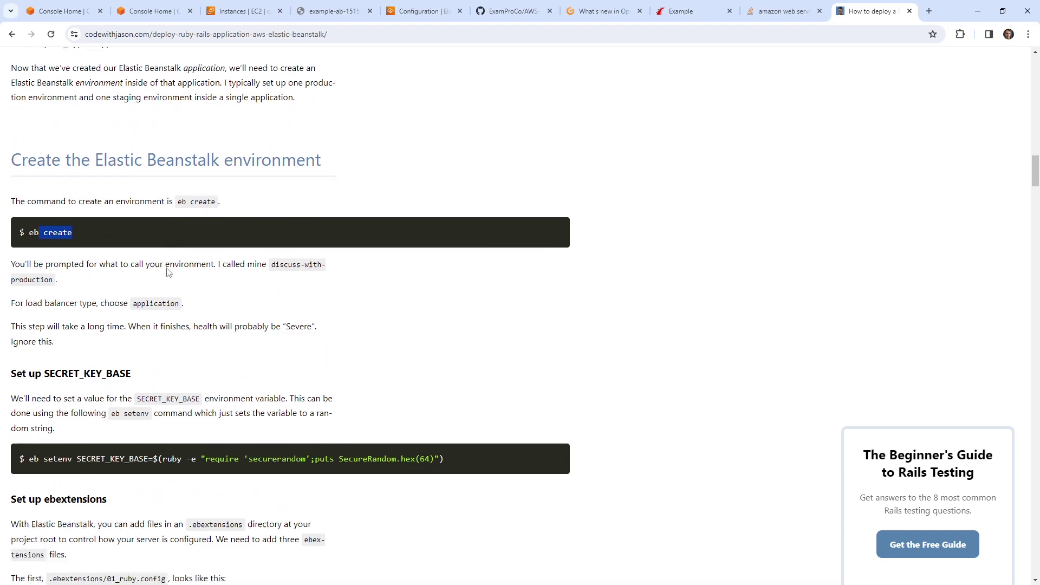
pyautogui.scroll(-3, 168, 272)
pyautogui.moveTo(67, 282); pyautogui.dragTo(443, 282)
pyautogui.scroll(-4, 153, 151)
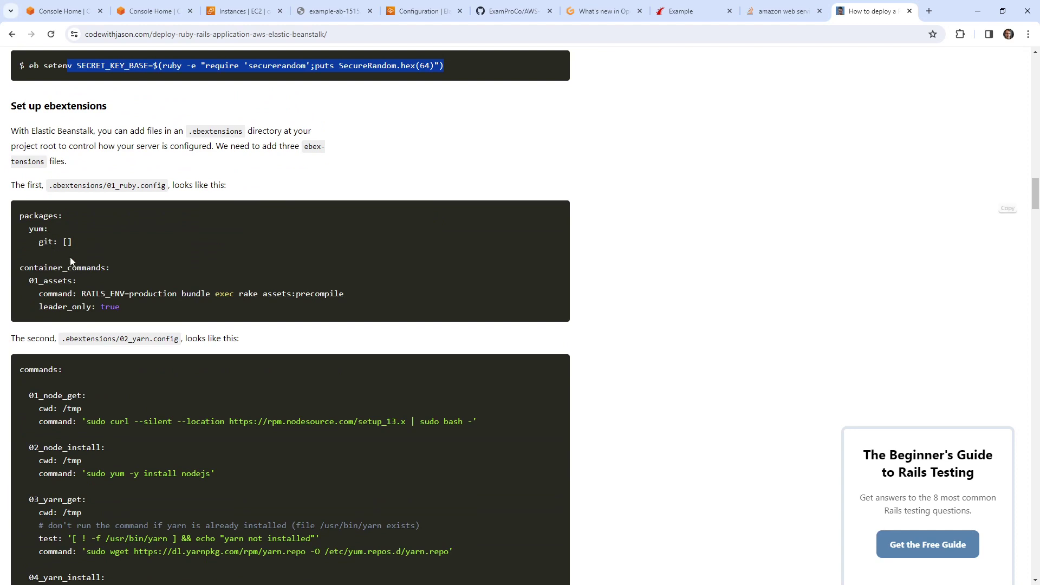
pyautogui.moveTo(10, 104); pyautogui.dragTo(136, 131)
pyautogui.click(119, 306)
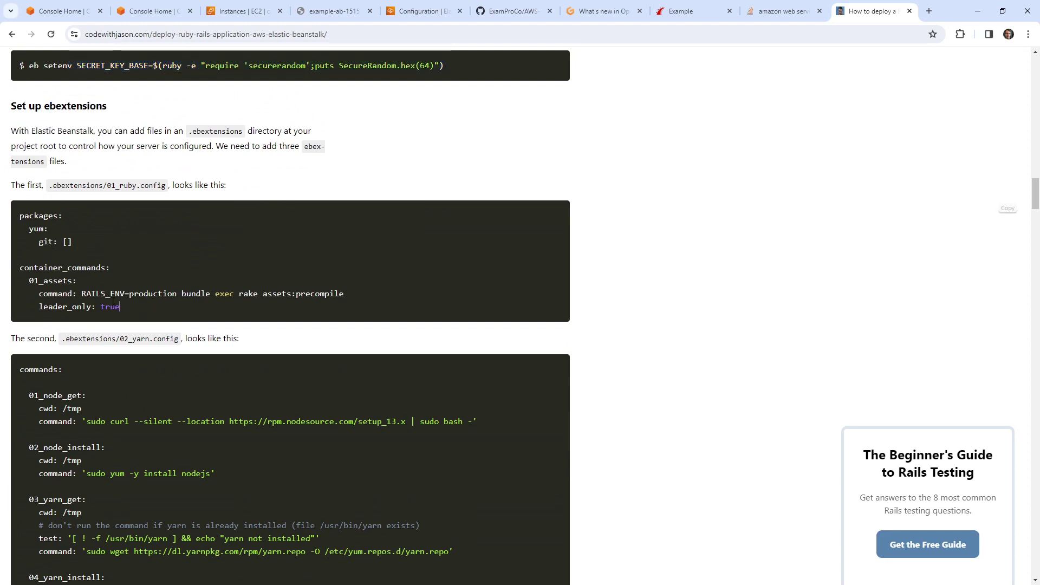
pyautogui.moveTo(119, 306); pyautogui.dragTo(20, 267)
pyautogui.click(196, 311)
pyautogui.scroll(-3, 229, 274)
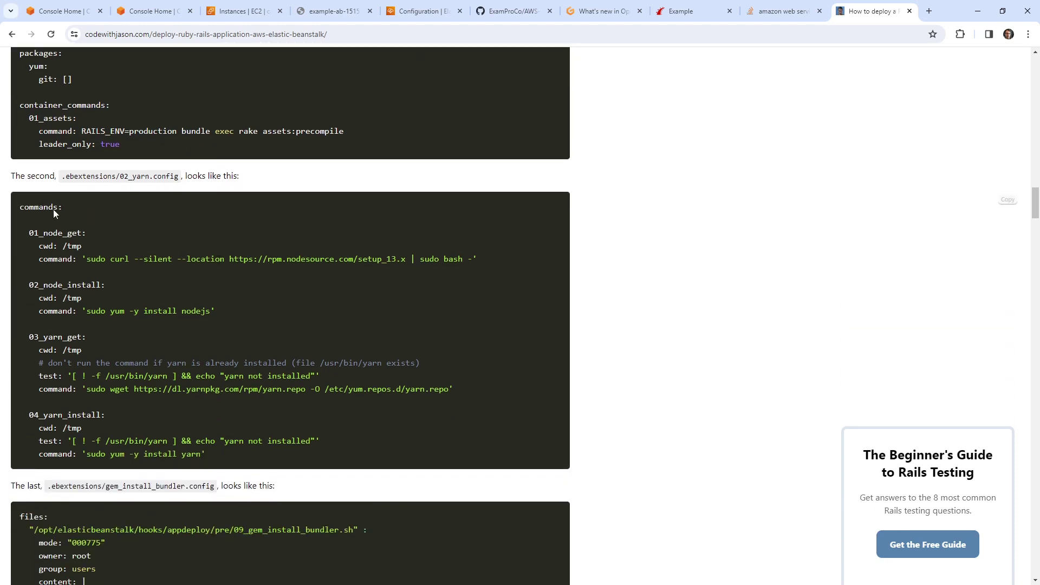
pyautogui.moveTo(53, 209); pyautogui.dragTo(161, 193)
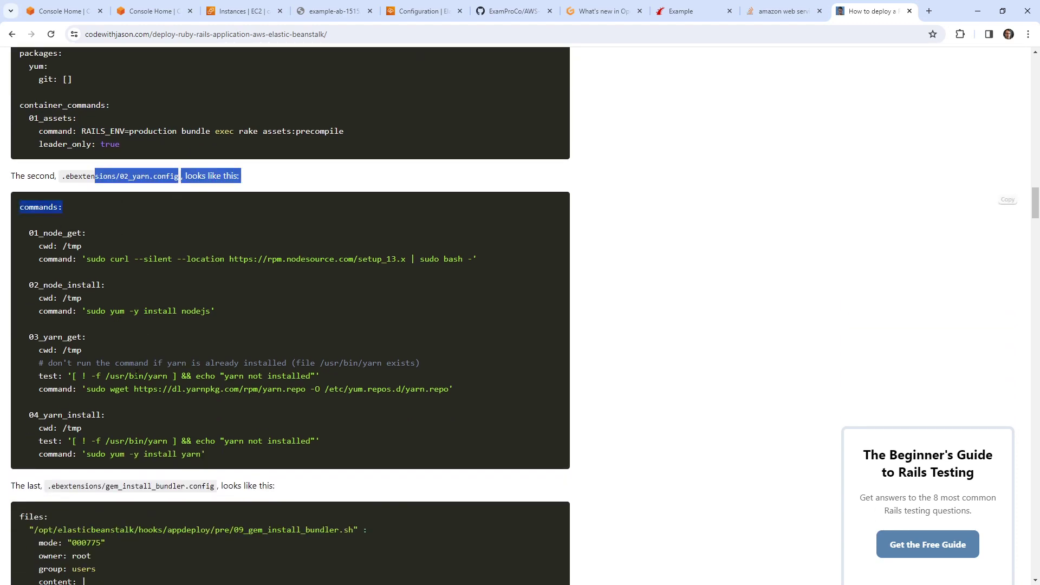
pyautogui.moveTo(73, 242); pyautogui.dragTo(195, 440)
# Step: Read the gem_install_bundler file and bundler version line, then close the tutorial tab
pyautogui.scroll(-4, 189, 295)
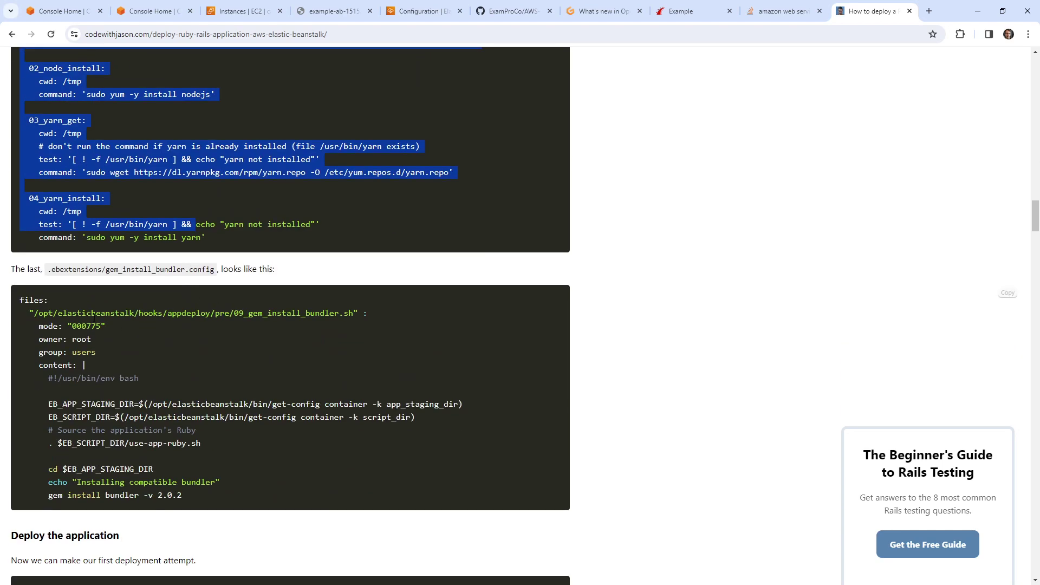
pyautogui.moveTo(91, 313); pyautogui.dragTo(260, 499)
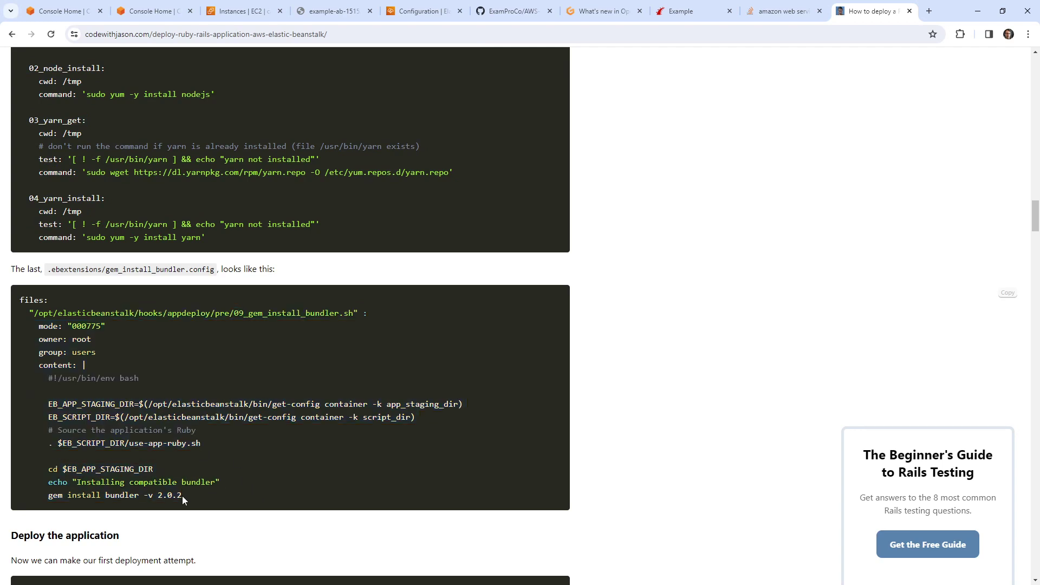
pyautogui.moveTo(182, 496); pyautogui.dragTo(77, 495)
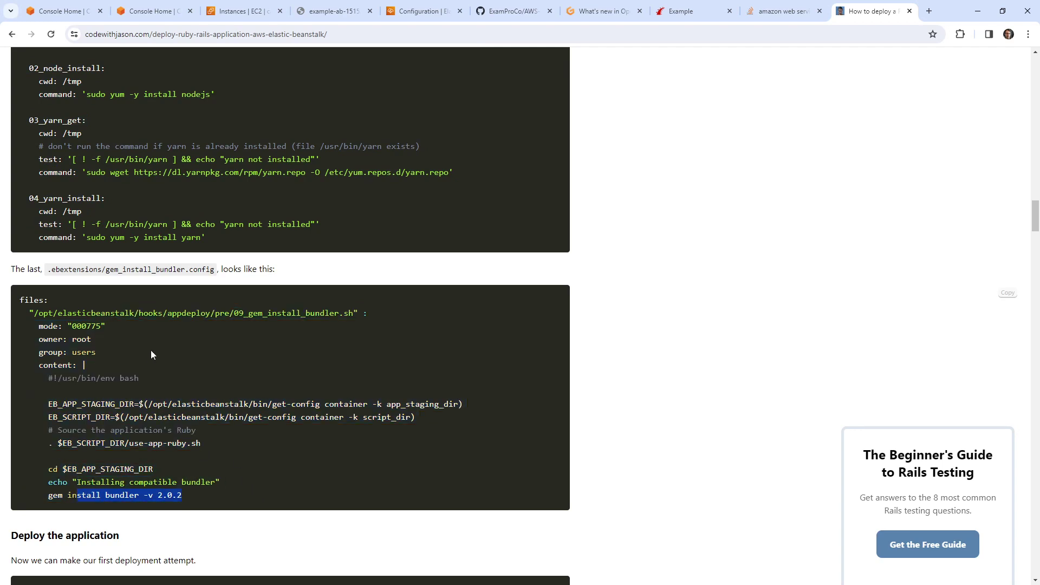
pyautogui.scroll(-6, 151, 355)
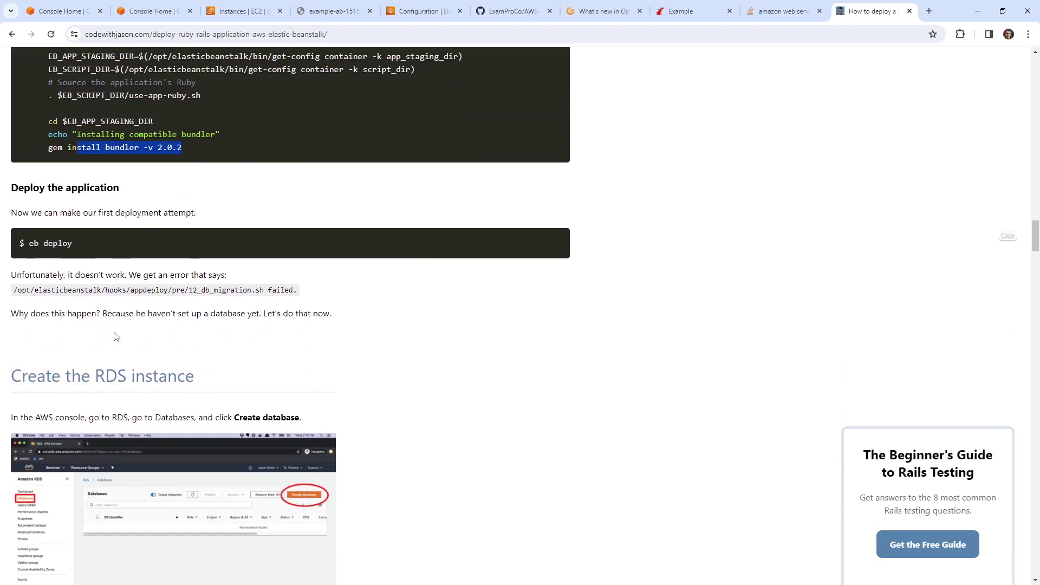
pyautogui.scroll(-10, 114, 337)
pyautogui.scroll(20, 248, 258)
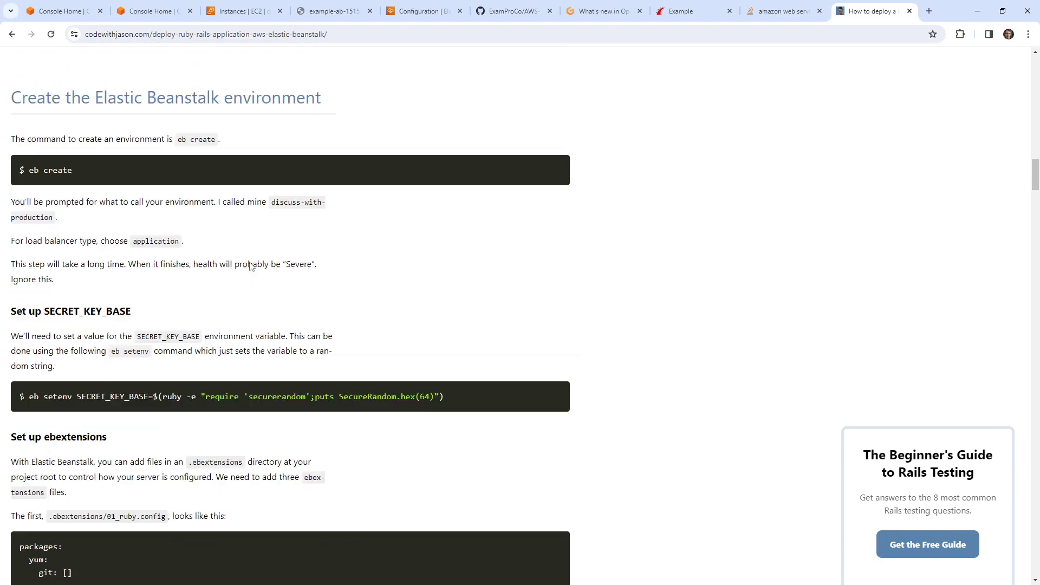
pyautogui.scroll(20, 249, 265)
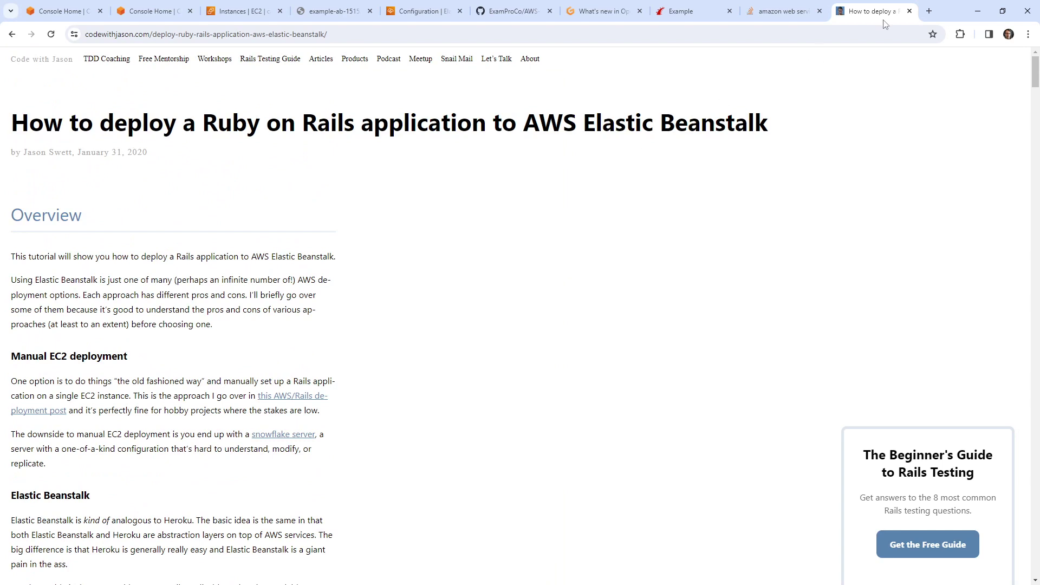
pyautogui.click(910, 11)
# Step: Check the remaining CloudFormation stacks from Console Home
pyautogui.click(275, 15)
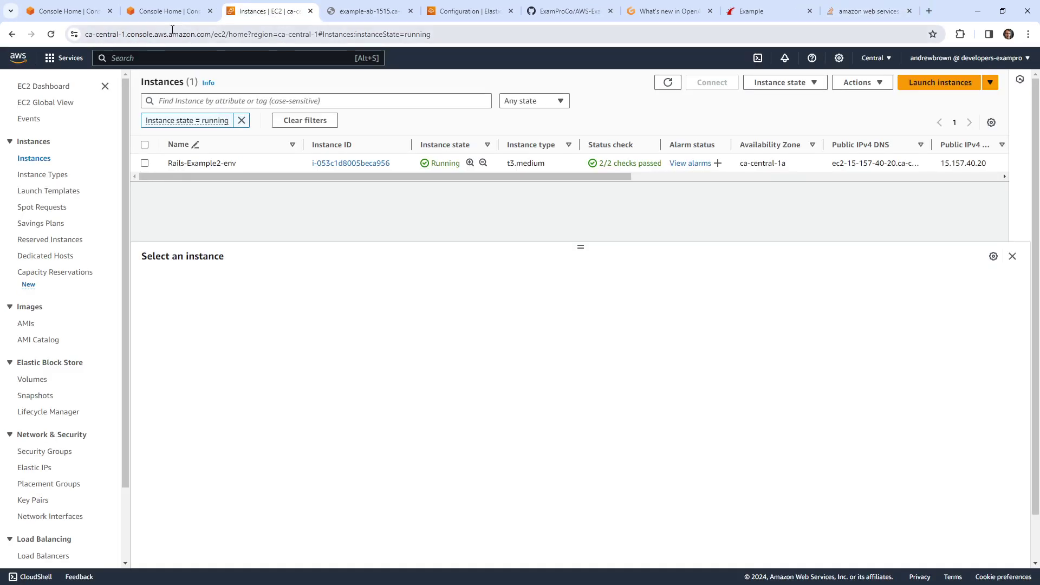
pyautogui.click(130, 11)
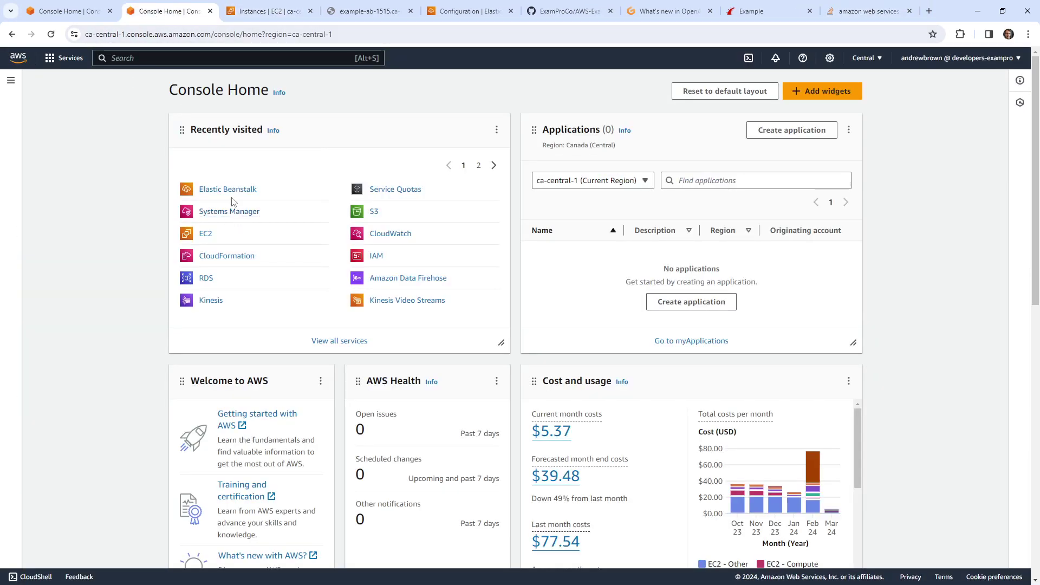
pyautogui.click(240, 259)
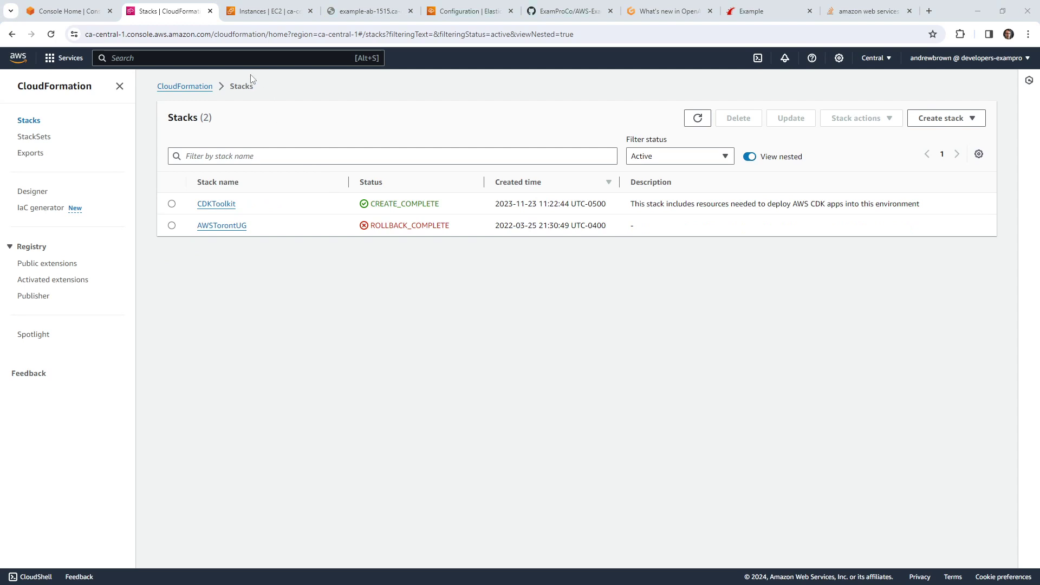
# Step: Open RDS Snapshots and refresh to confirm no manual snapshots remain
pyautogui.click(196, 61)
pyautogui.write('rds')
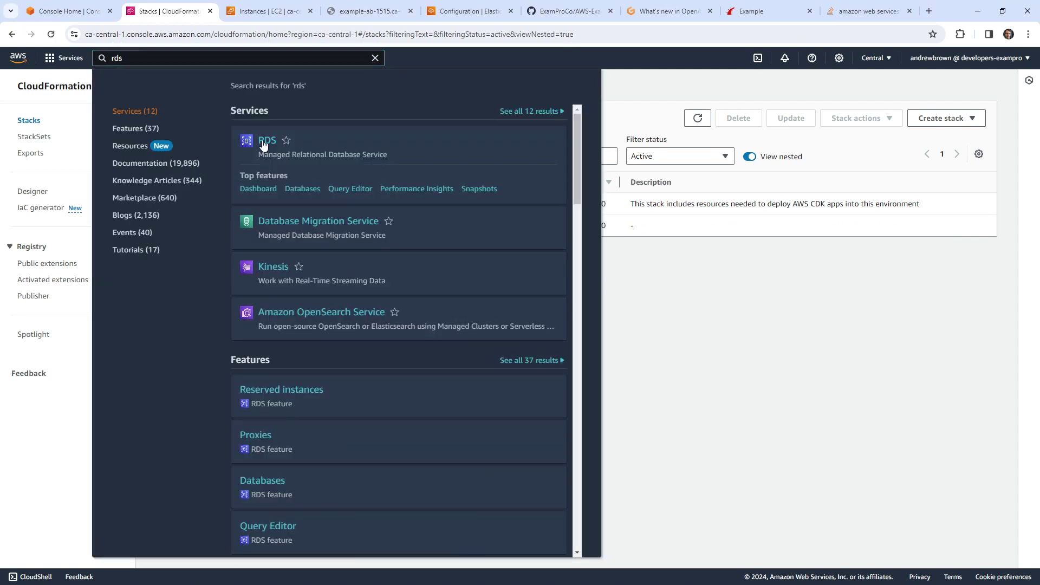
pyautogui.click(263, 143)
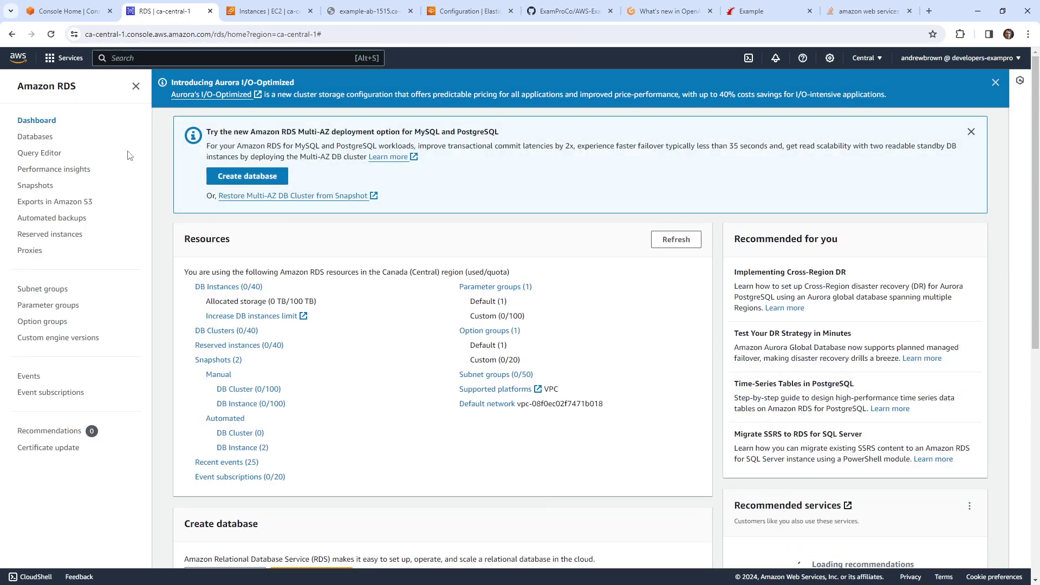
pyautogui.click(35, 185)
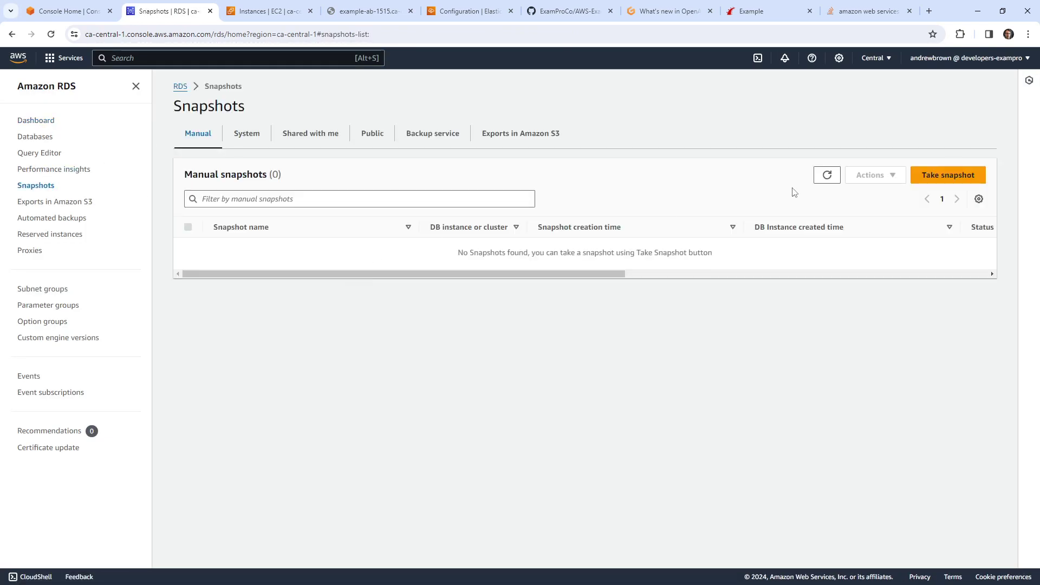
pyautogui.click(819, 178)
# Step: In EC2 Security Groups, select myebsg and delete it via Actions > Delete security groups
pyautogui.write('ec2')
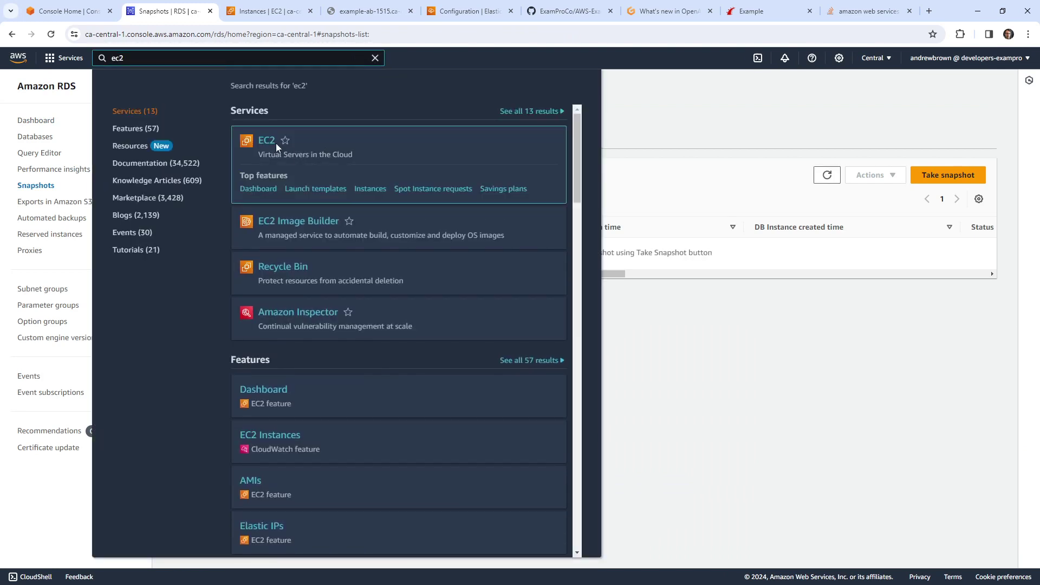
pyautogui.click(267, 142)
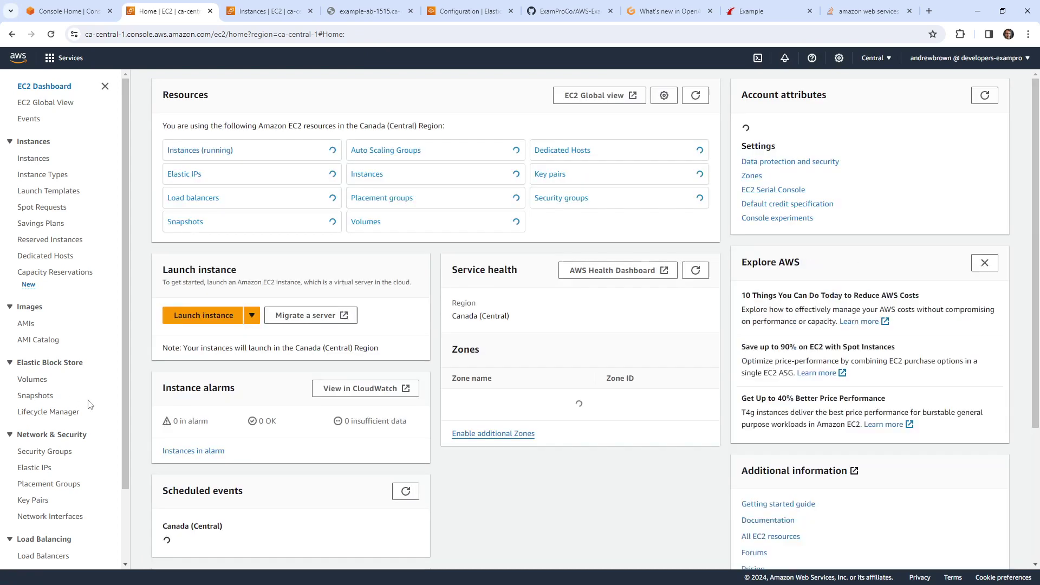
pyautogui.click(45, 365)
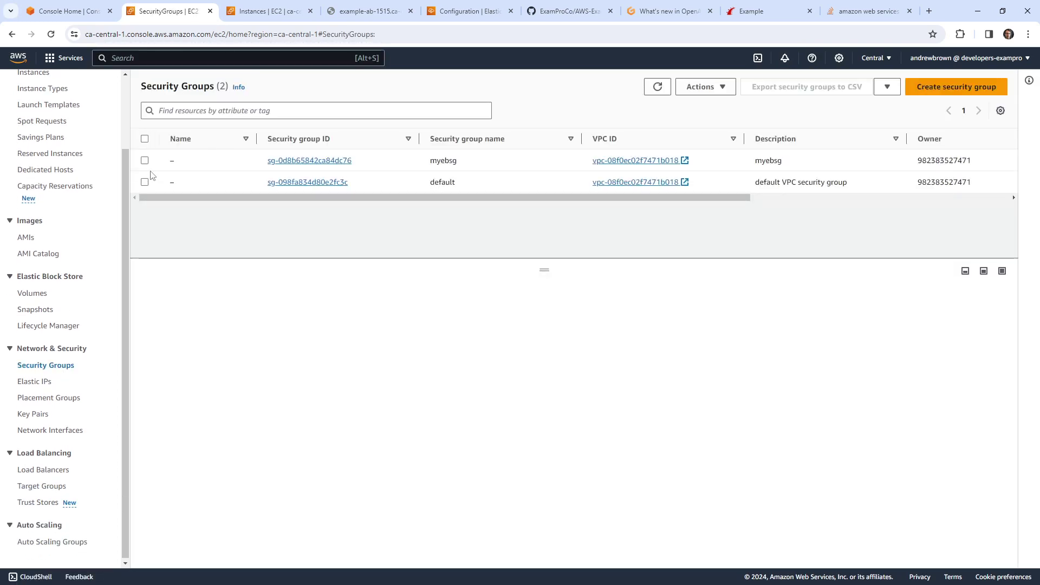
pyautogui.click(145, 160)
pyautogui.click(702, 86)
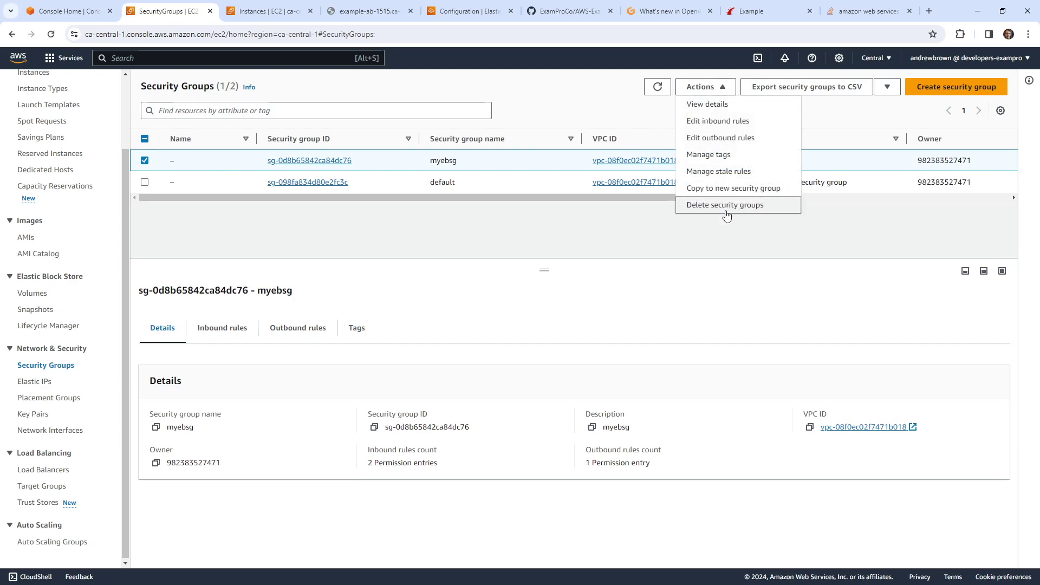
pyautogui.click(725, 206)
pyautogui.click(772, 367)
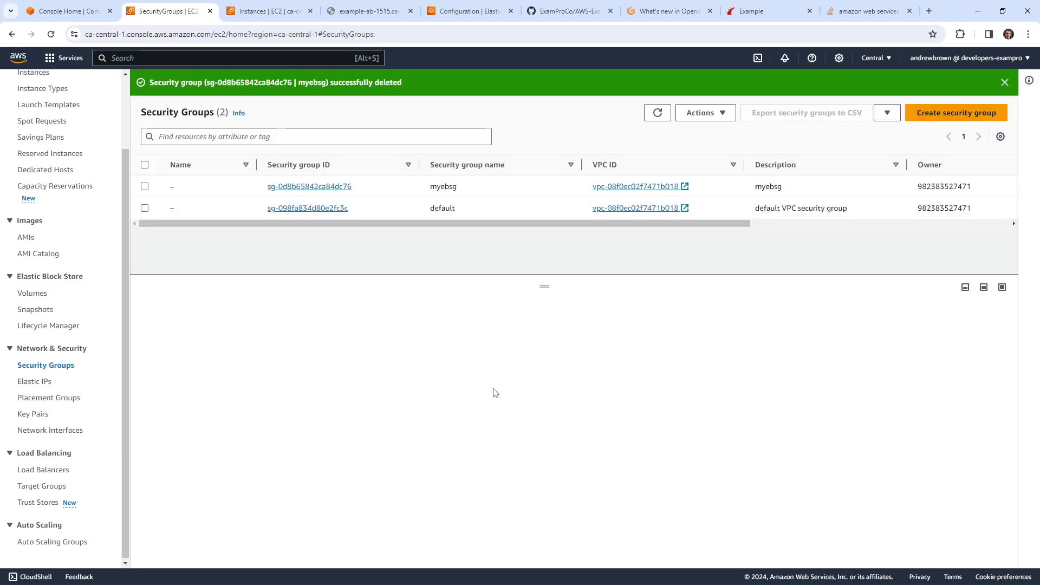